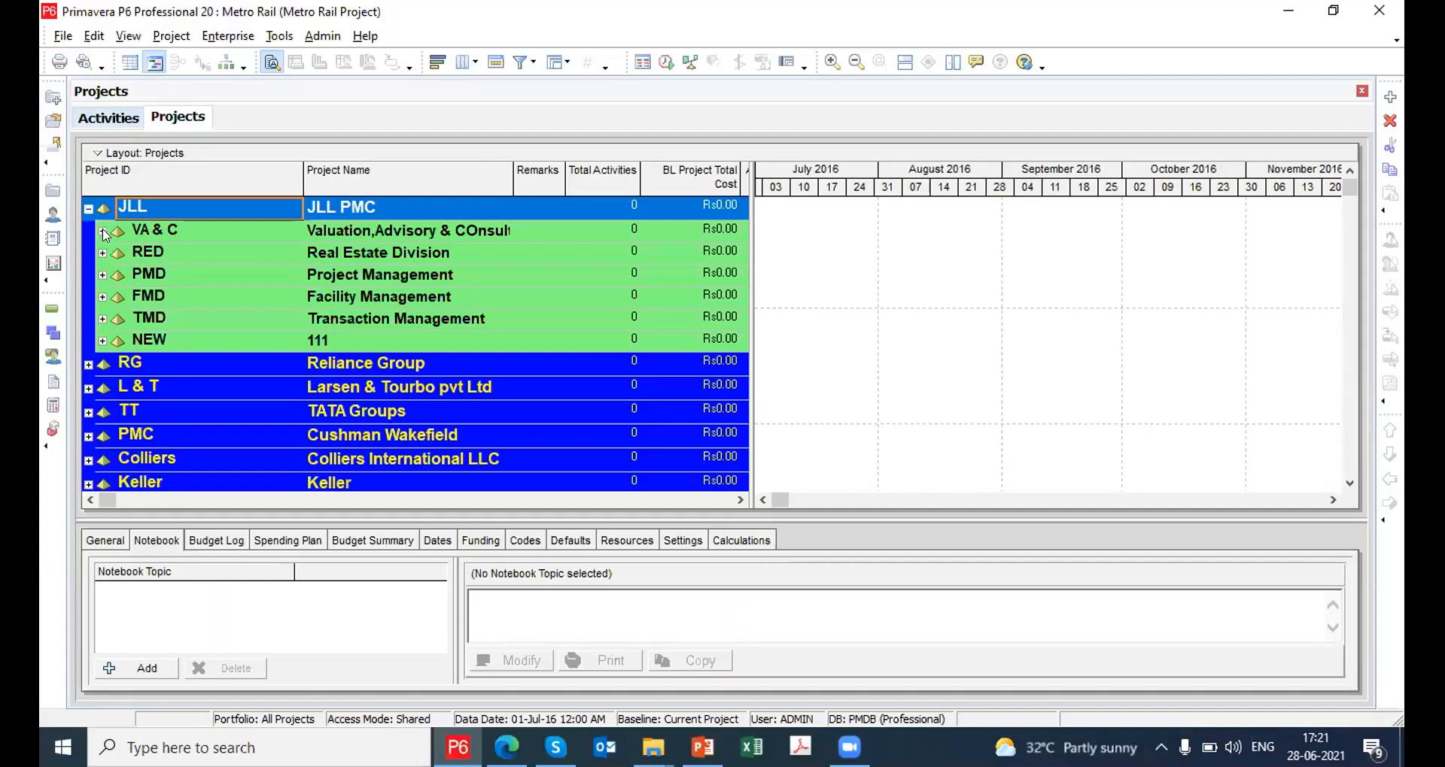
Expand the PMD branch under JLL to inspect the projects in its REM, COMM and INF nodes
click(101, 276)
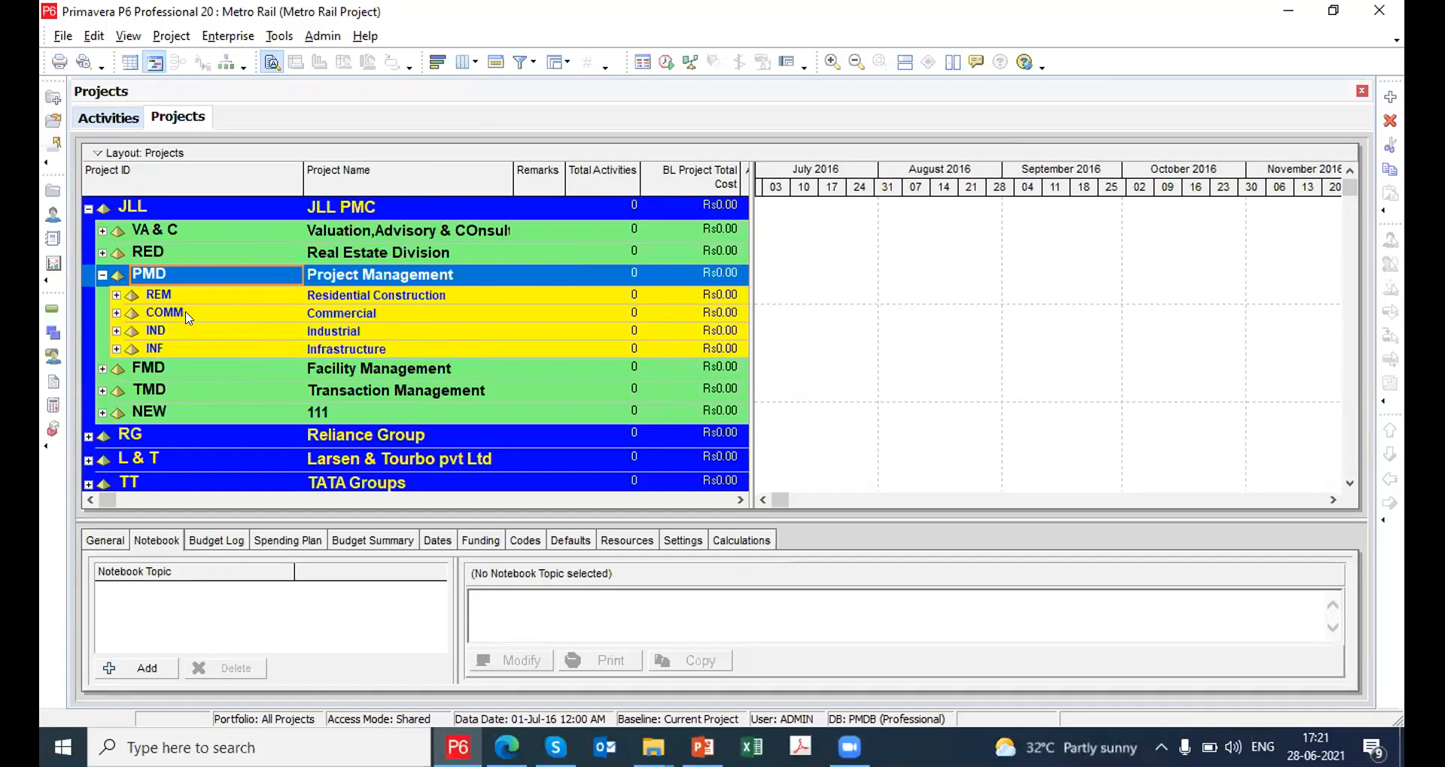
click(116, 296)
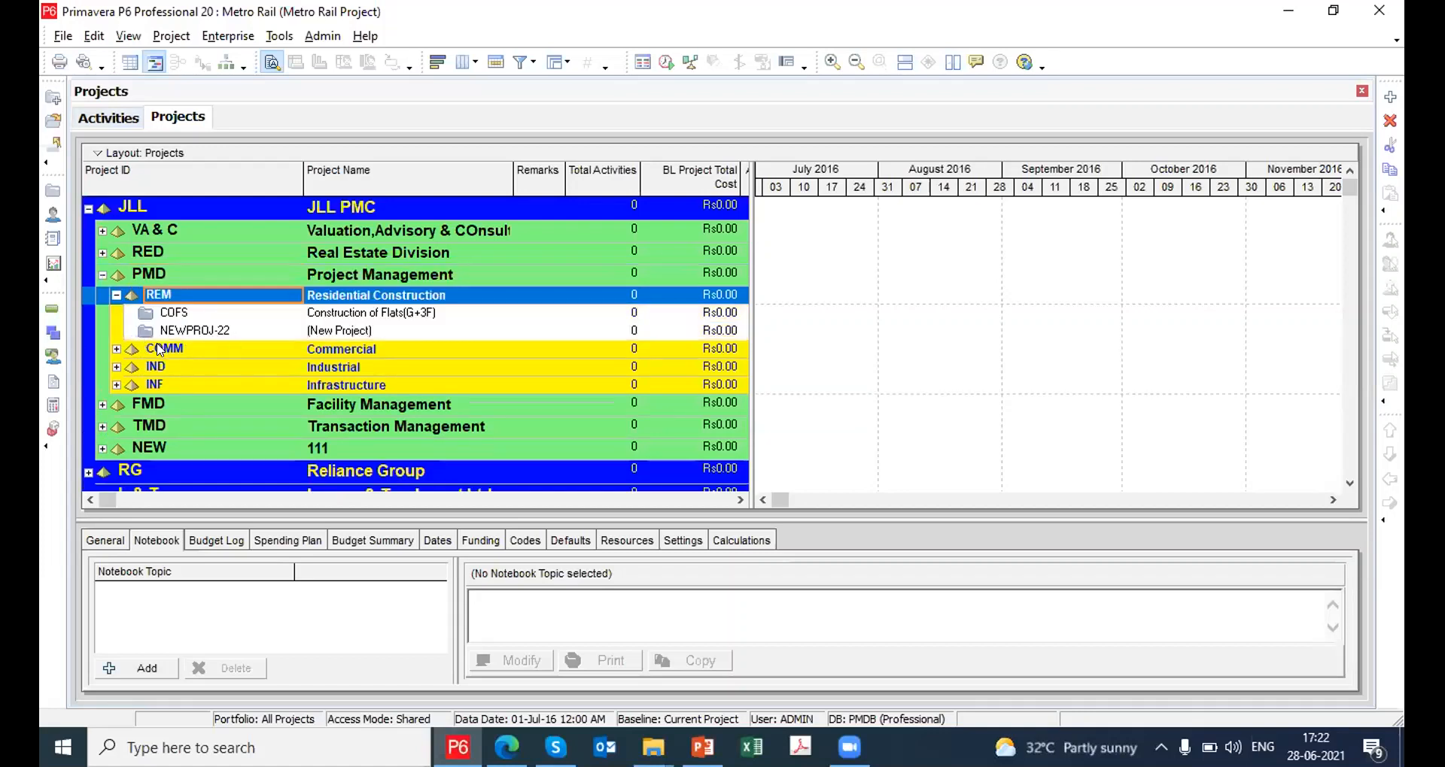
click(116, 384)
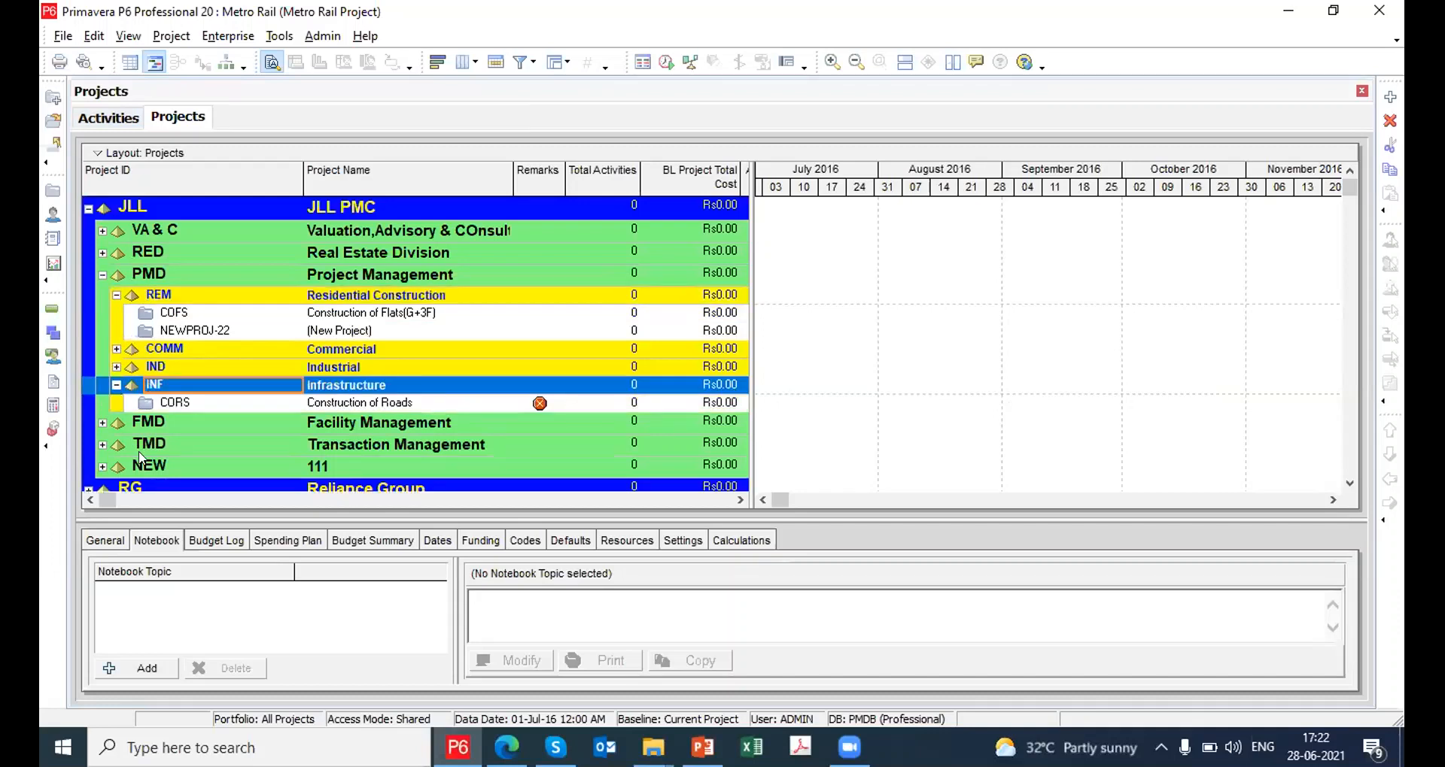
click(115, 349)
click(114, 351)
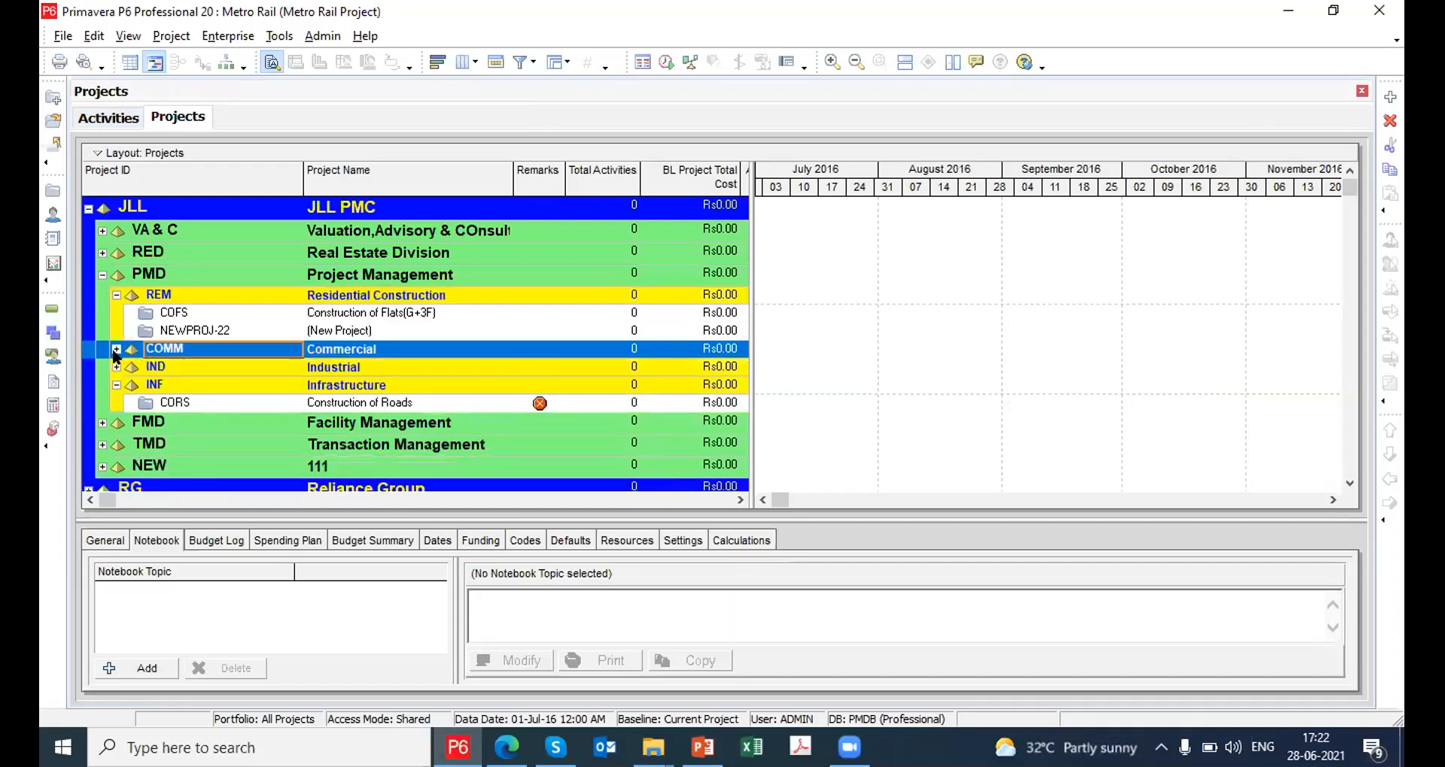
Create a new project under Residential Construction (REM) with the name "Building COnstruction" and project ID BC
click(230, 294)
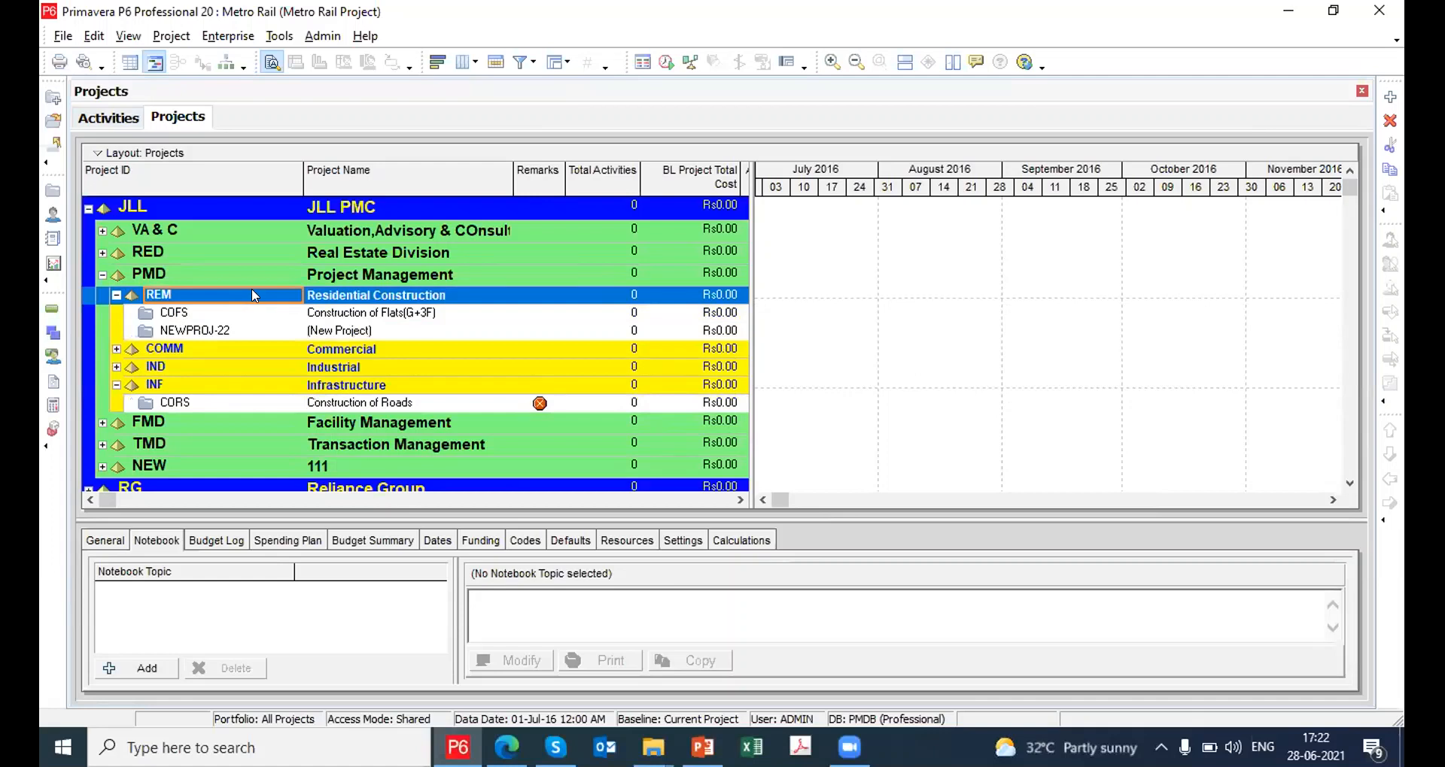
right_click(253, 294)
click(301, 447)
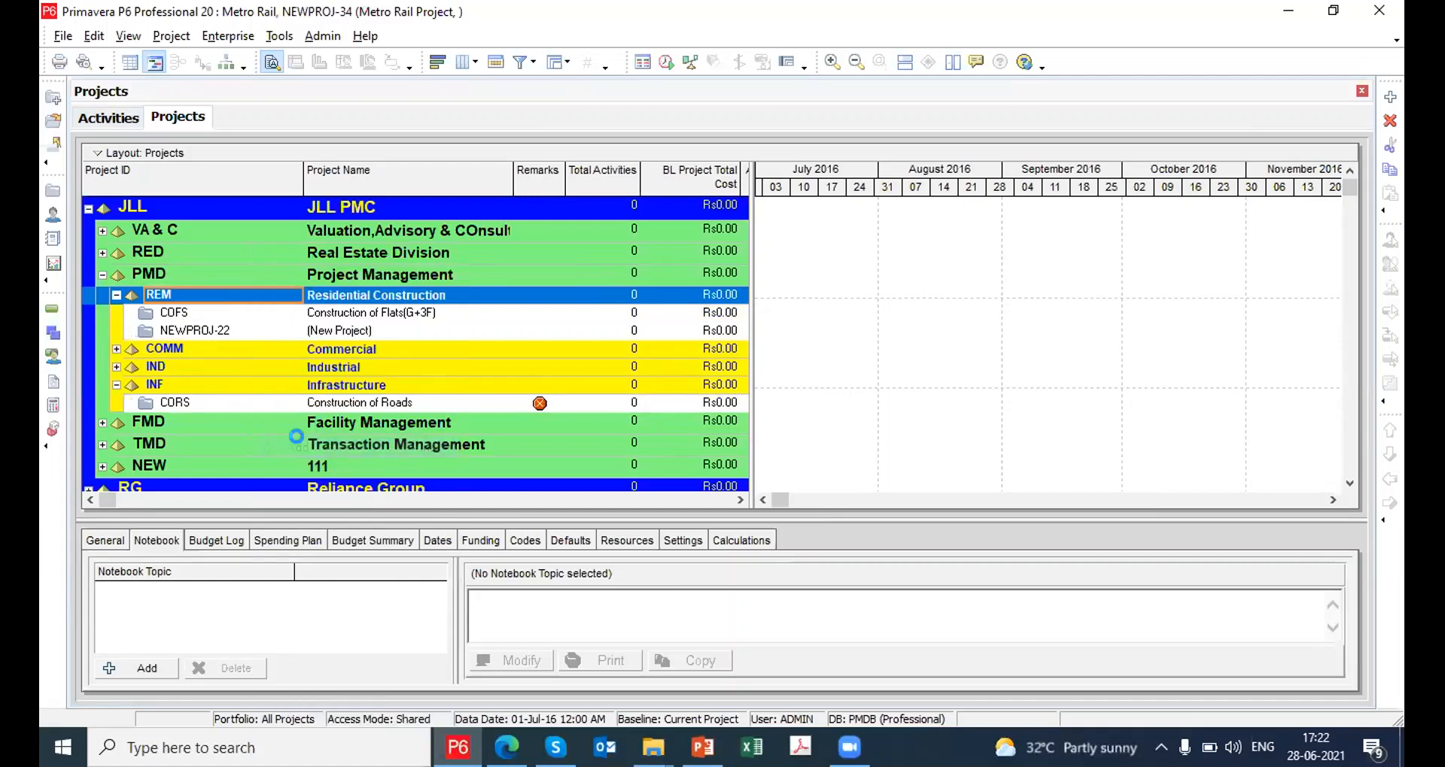
click(841, 549)
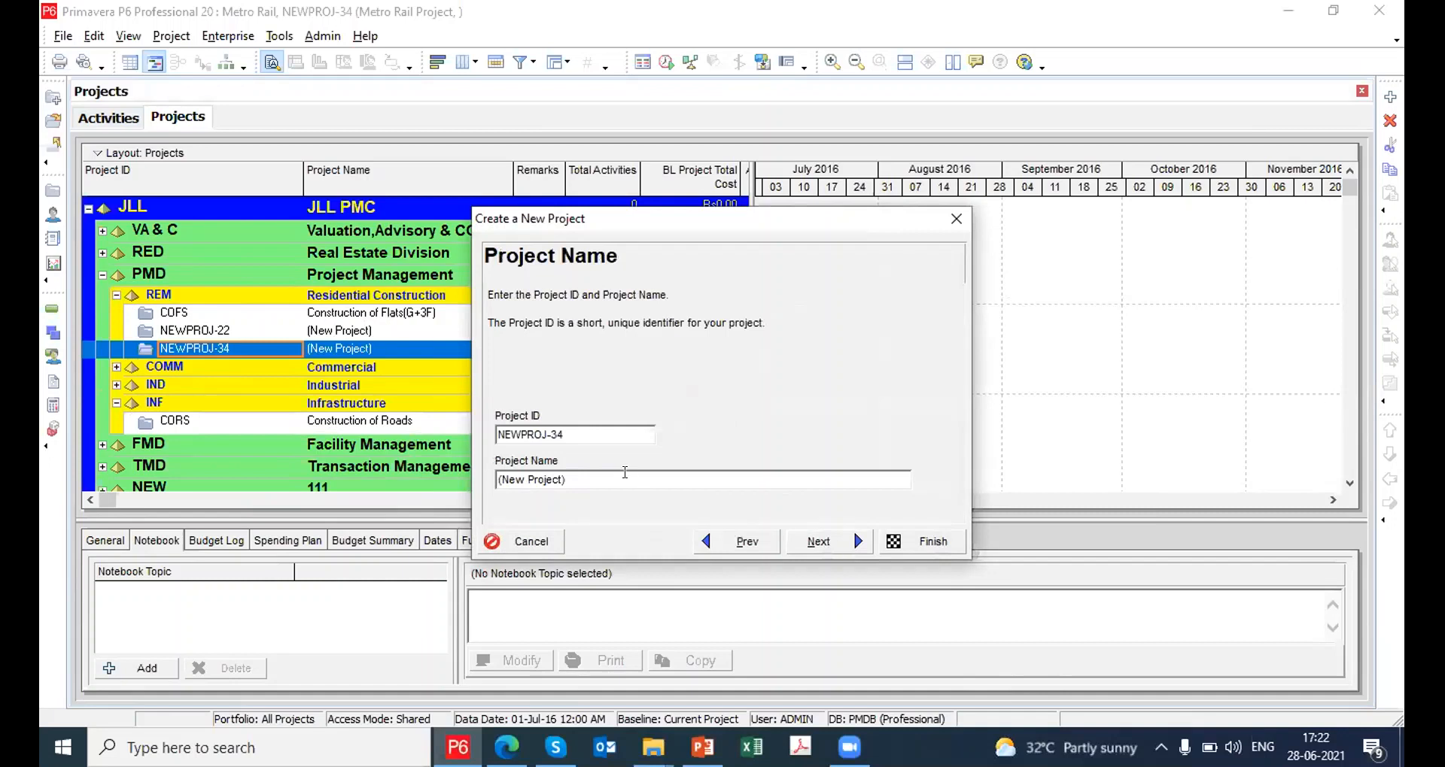
drag(626, 479, 222, 424)
text(Building COnstruction)
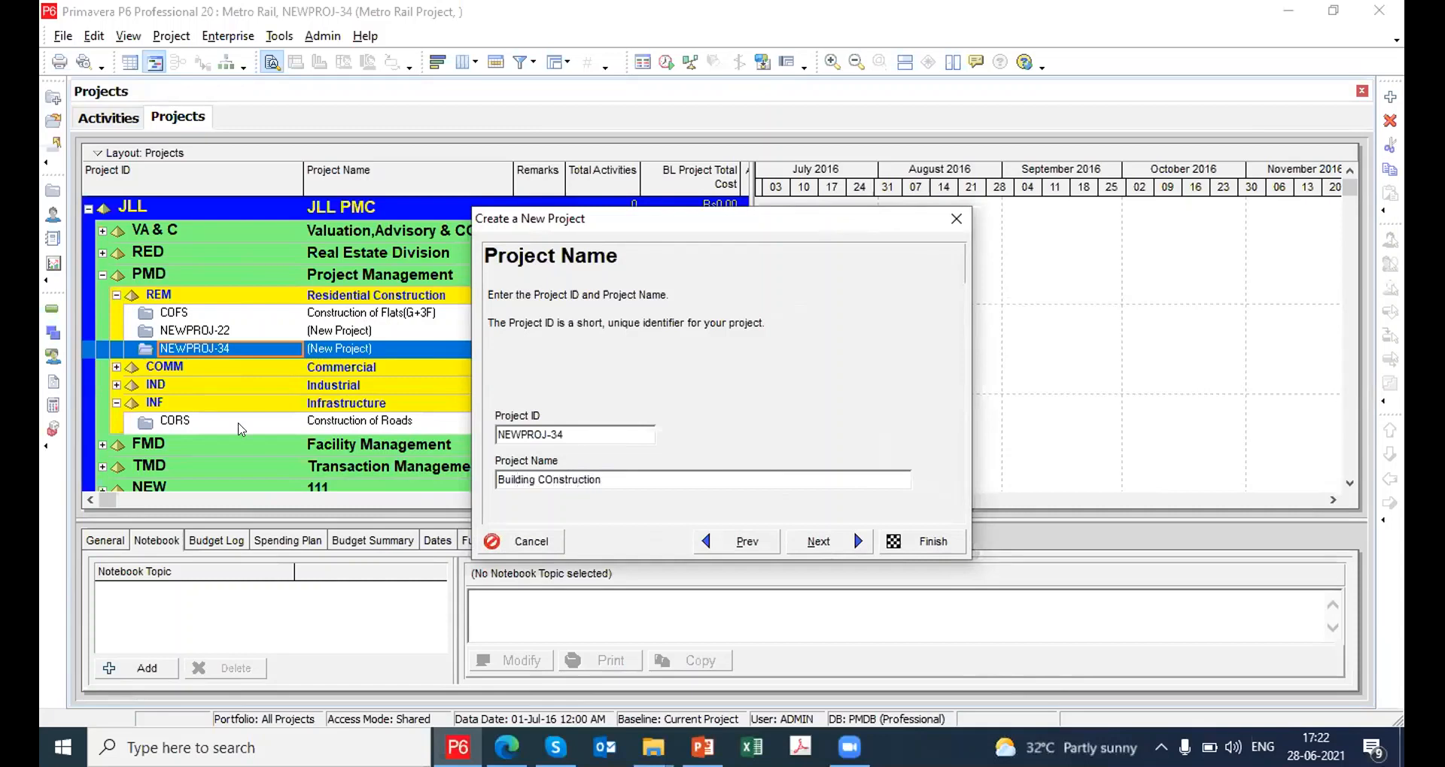
drag(581, 427, 201, 409)
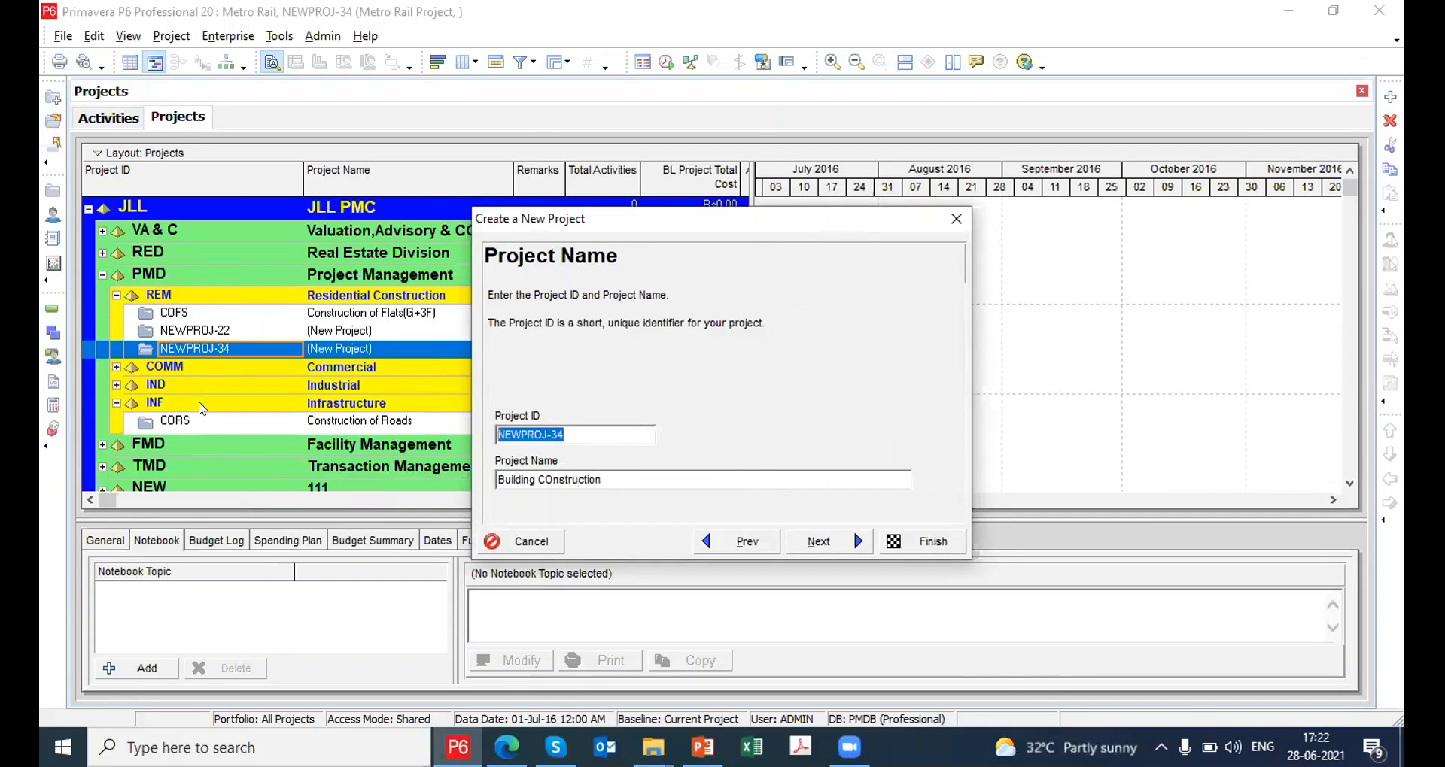
text(BC)
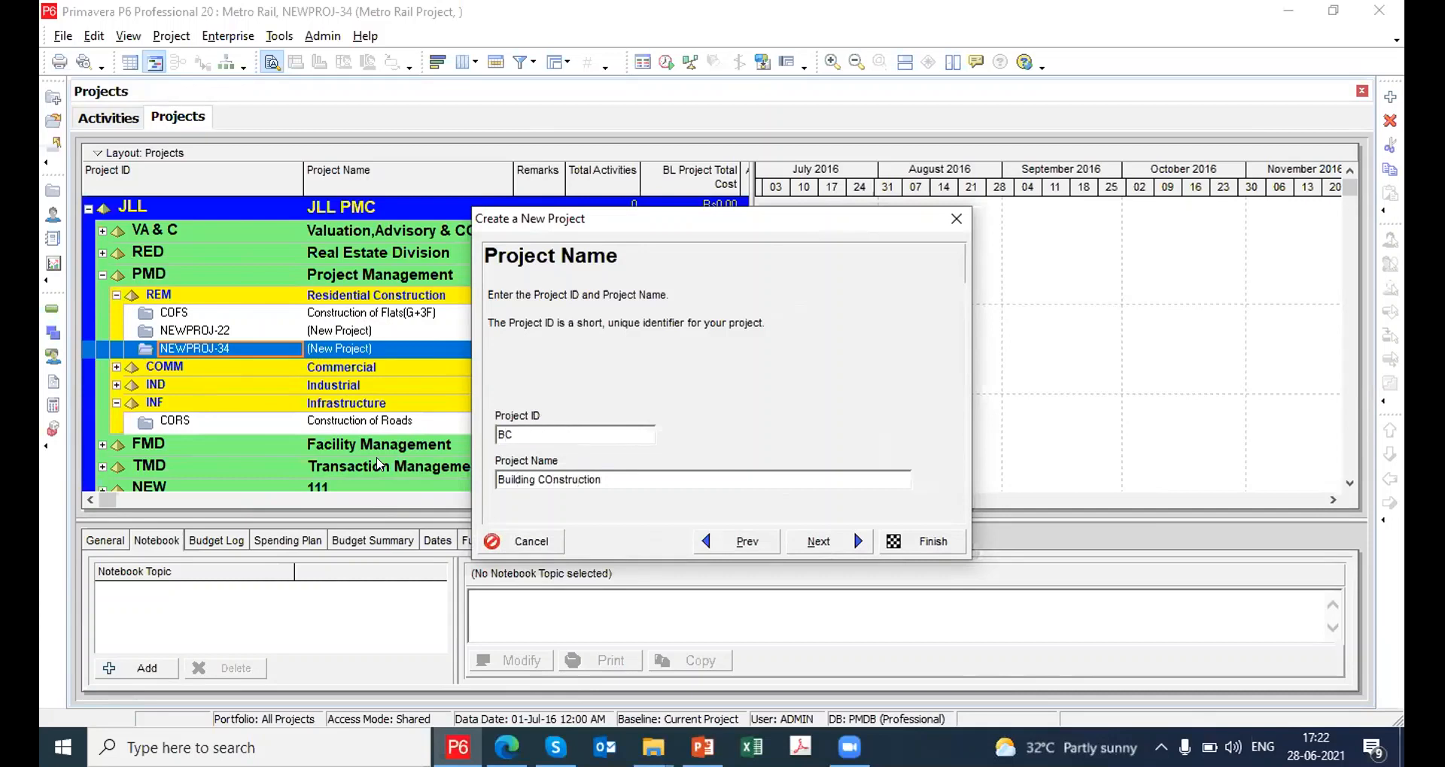
click(827, 540)
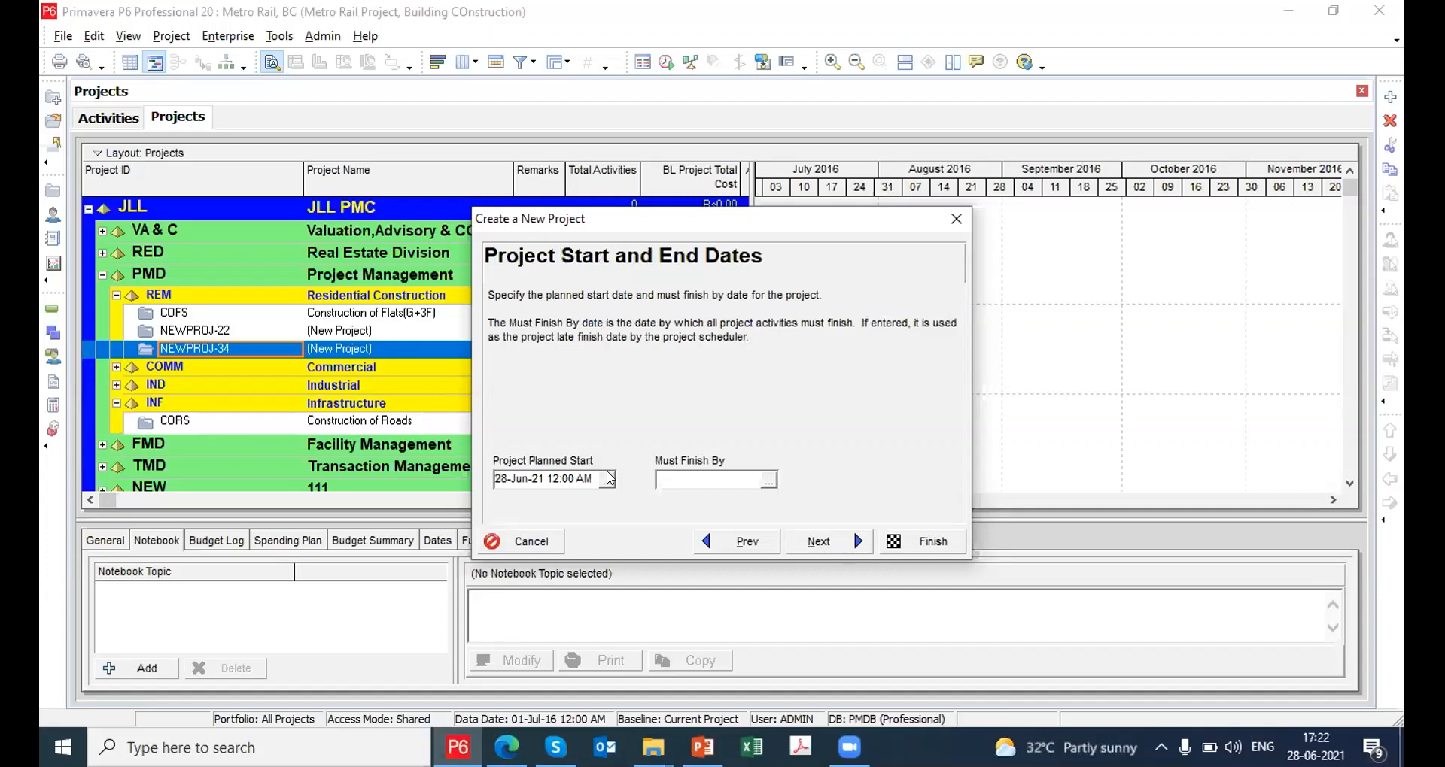
Set the new project's planned start to 01-Sep-21 and finish the project setup with the remaining defaults
click(607, 479)
click(737, 153)
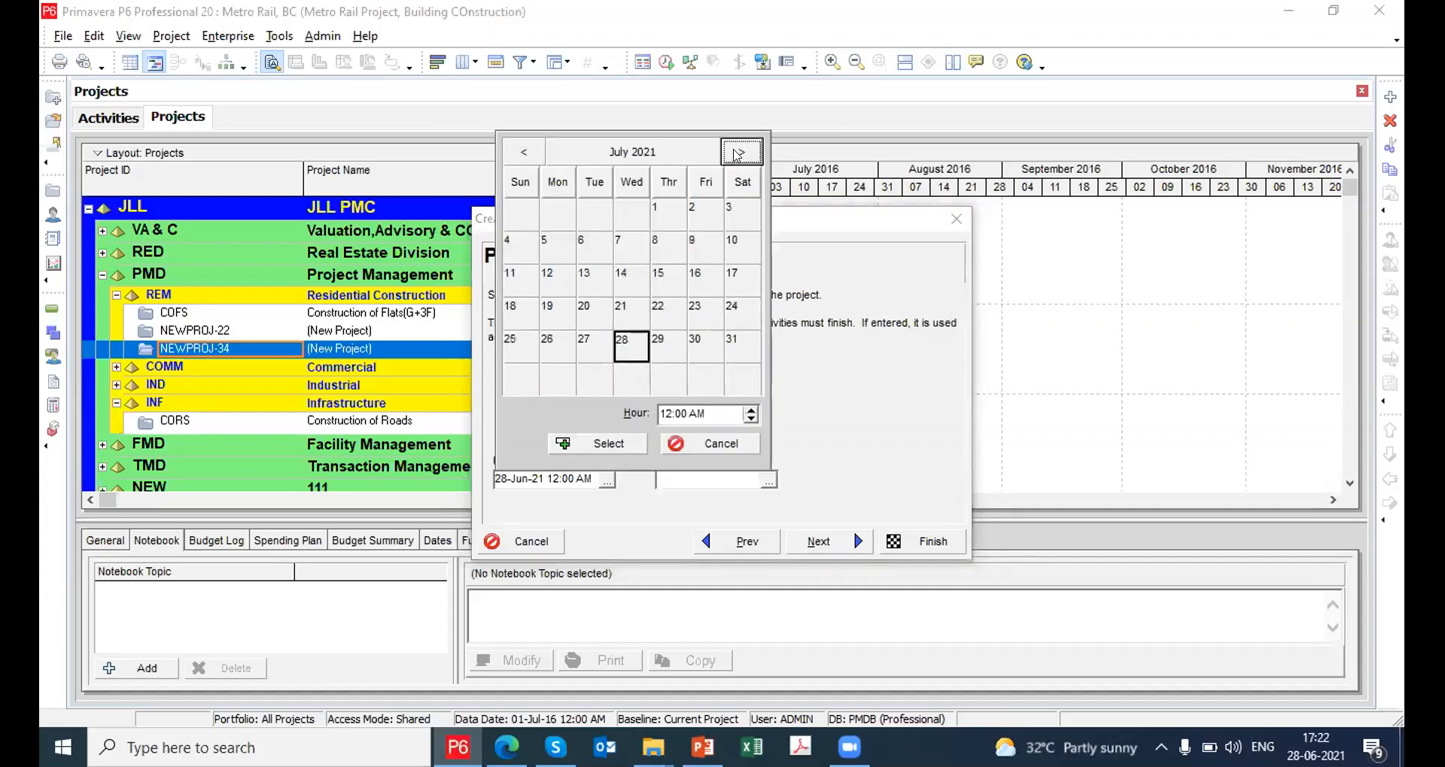
click(737, 152)
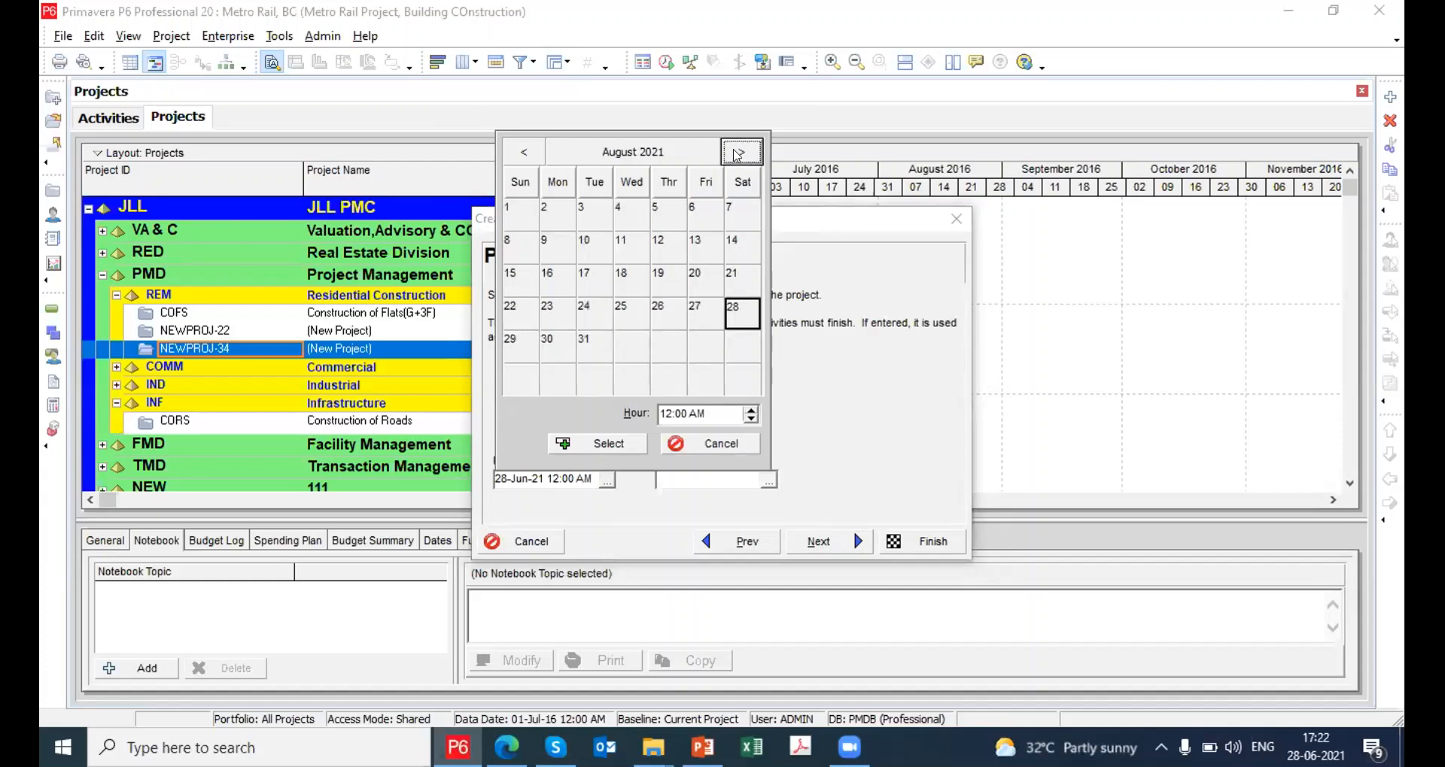
click(736, 153)
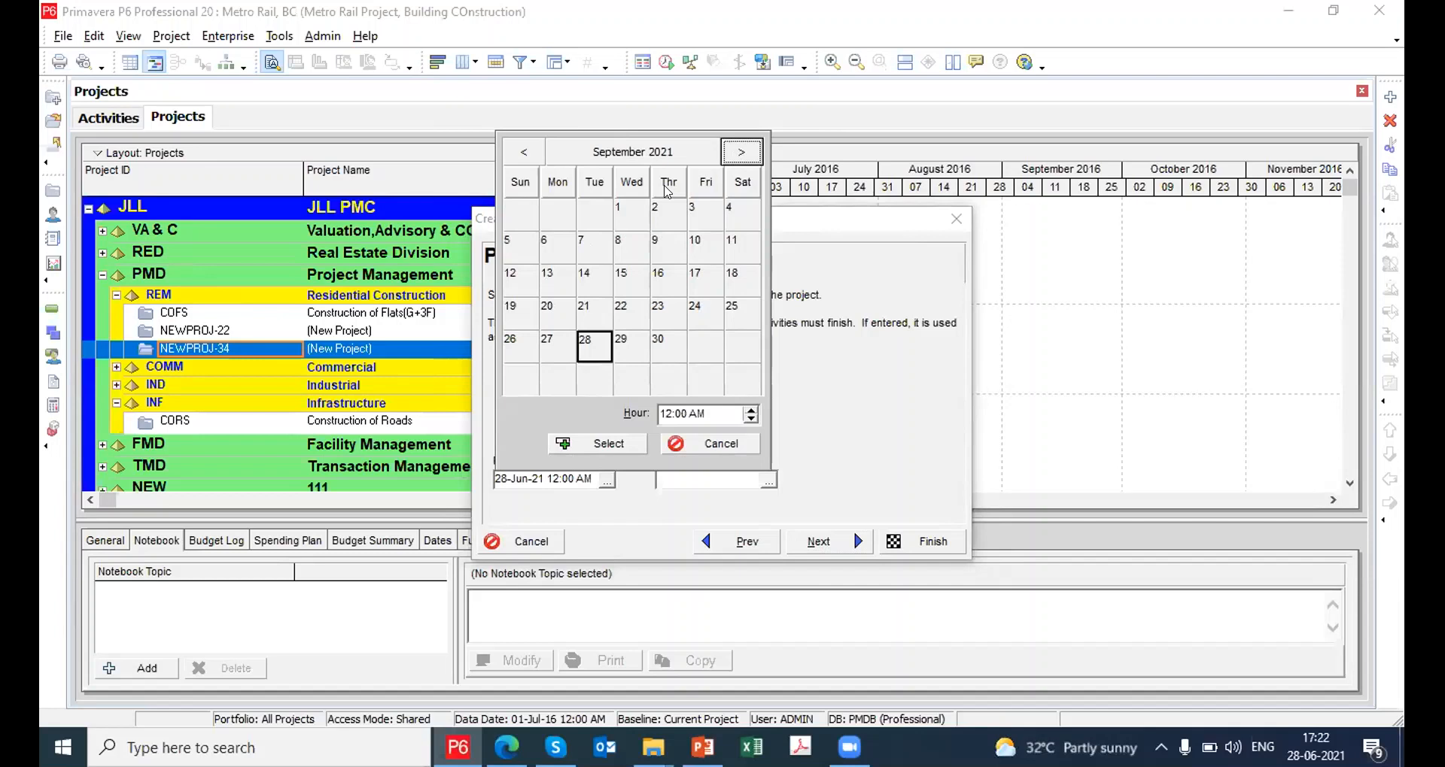
click(632, 214)
click(556, 443)
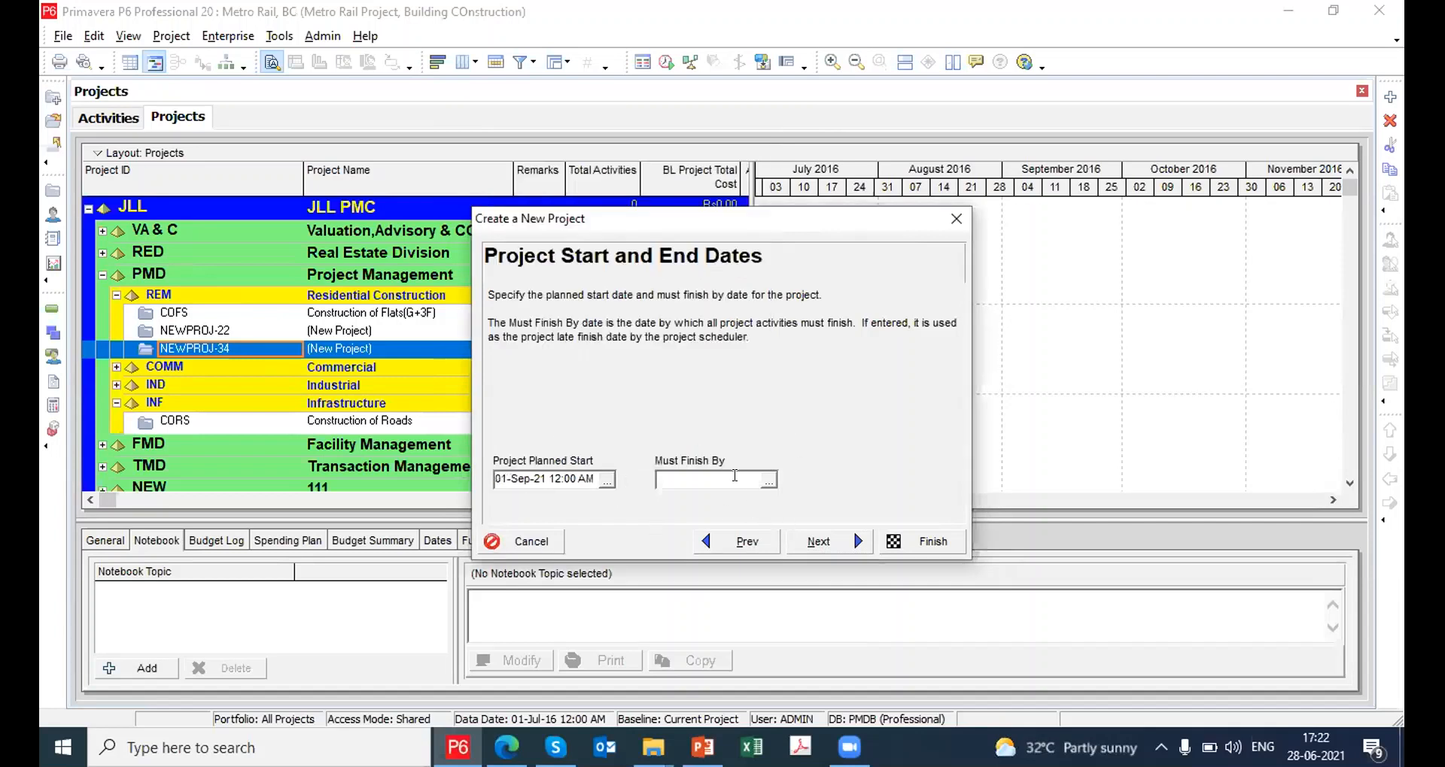
click(823, 541)
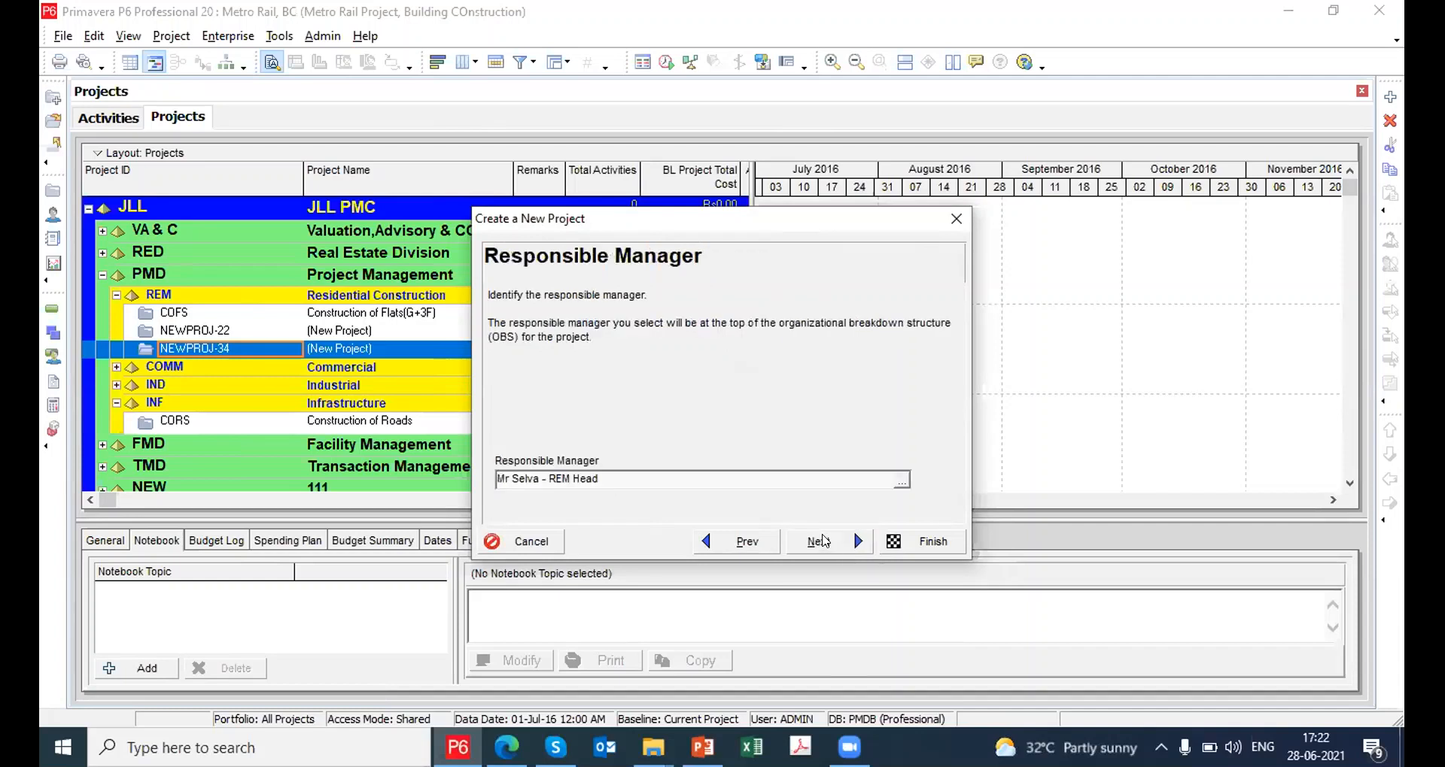
click(823, 540)
click(894, 540)
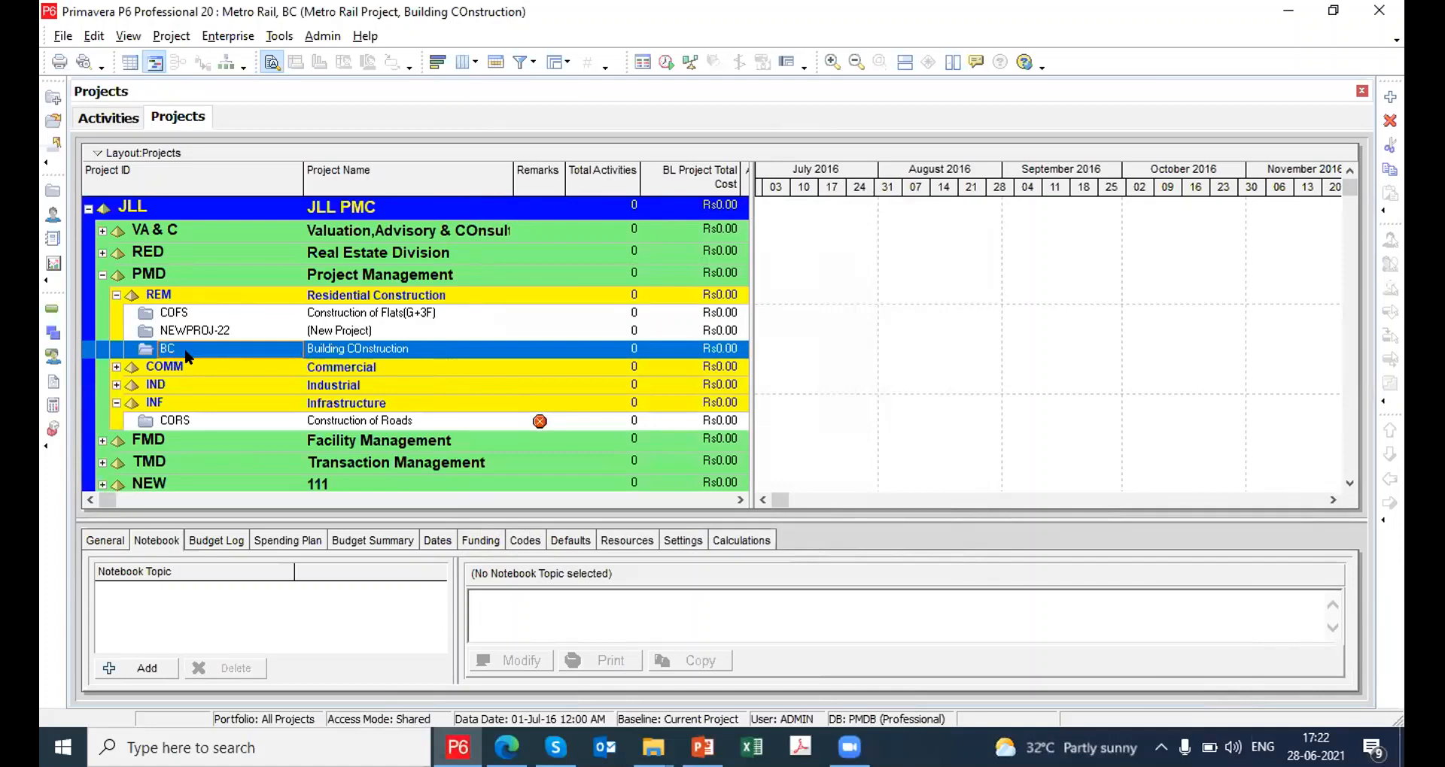
Open the BC project and display its WBS, with the details area resized below the WBS table
right_click(302, 351)
click(347, 234)
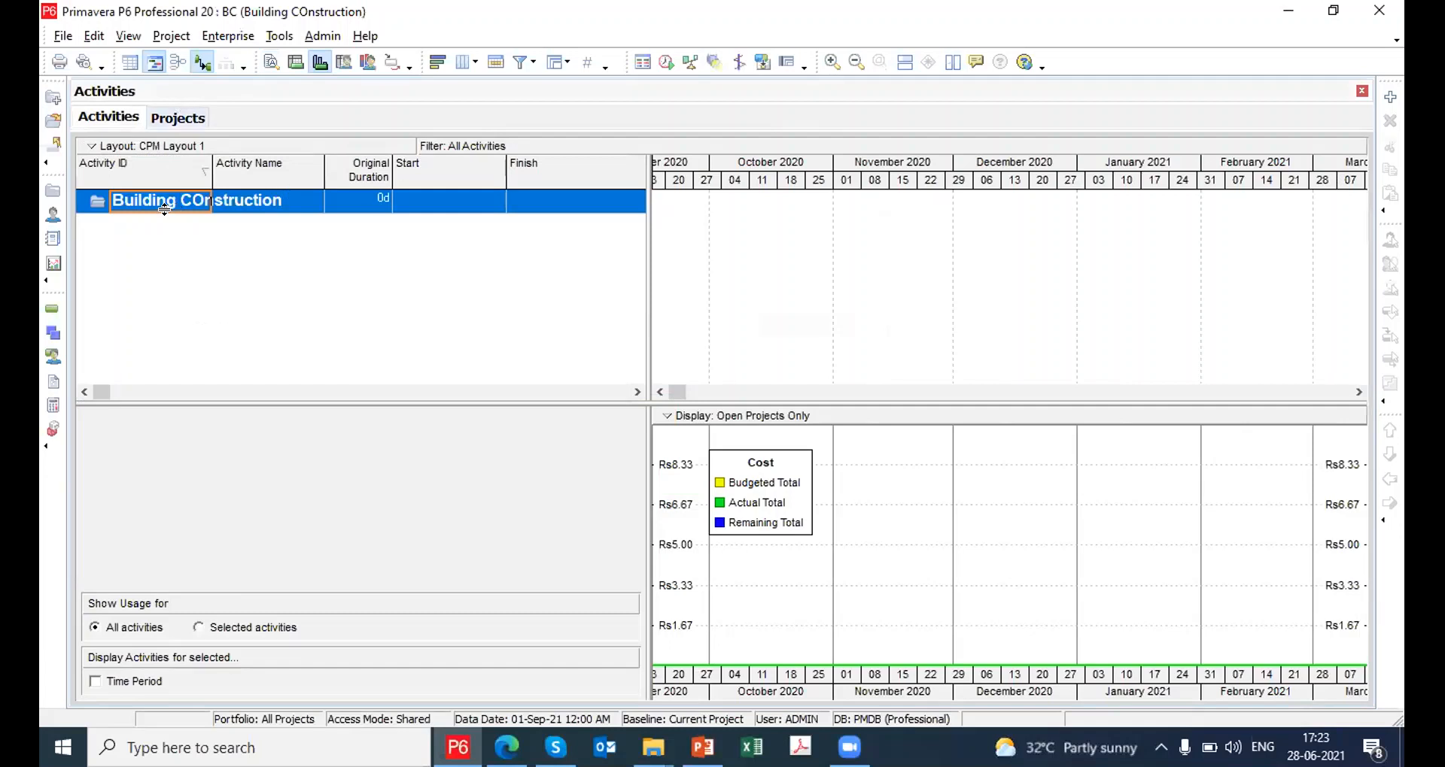
click(171, 36)
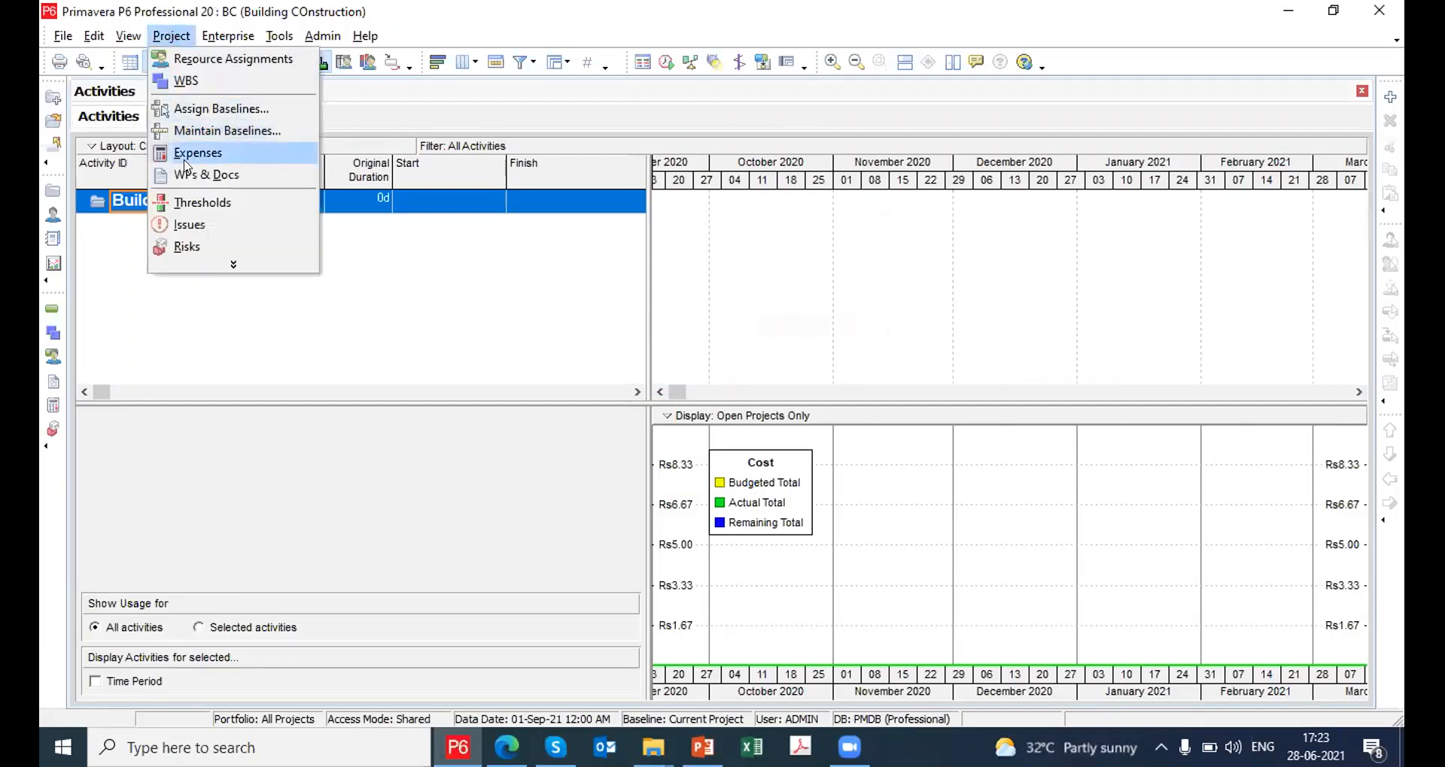
click(187, 82)
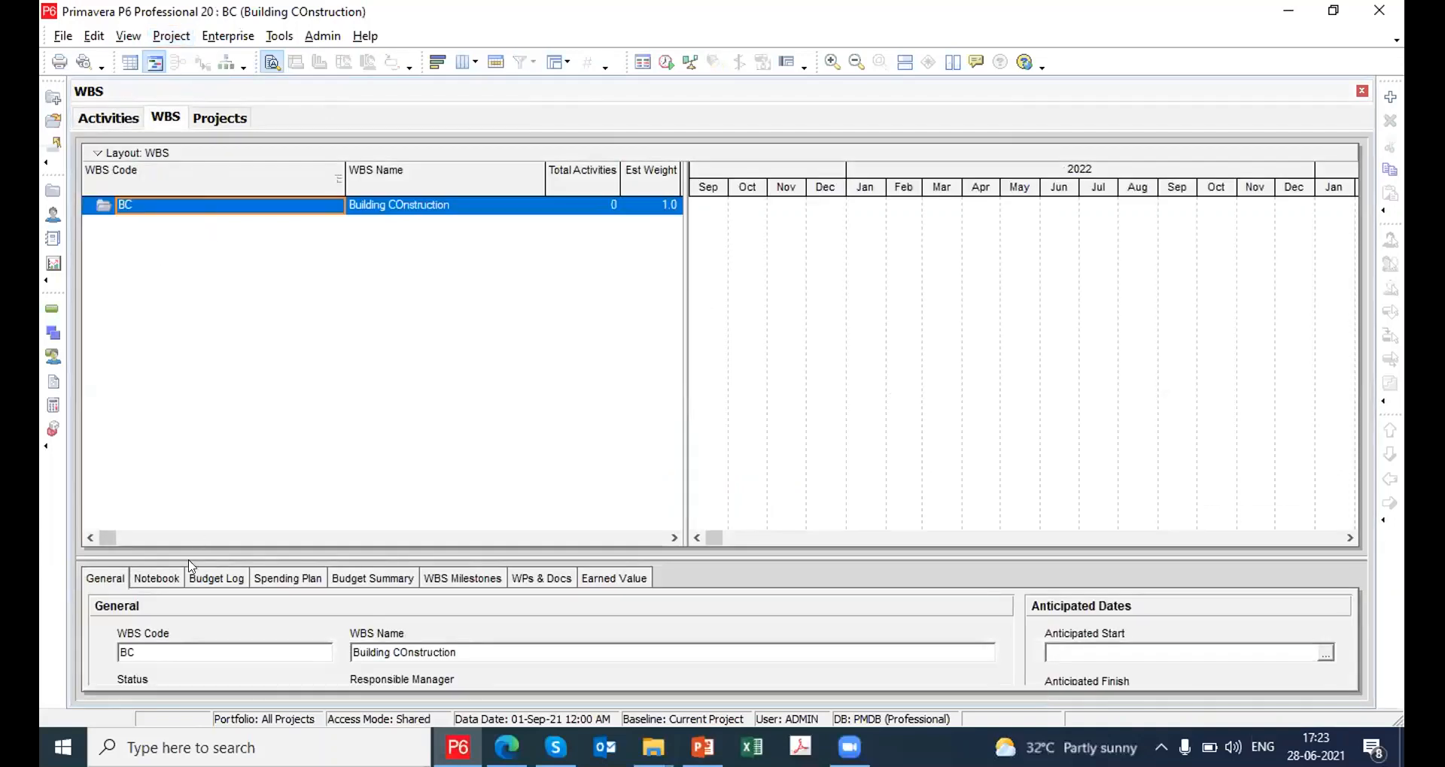
drag(185, 555, 302, 9)
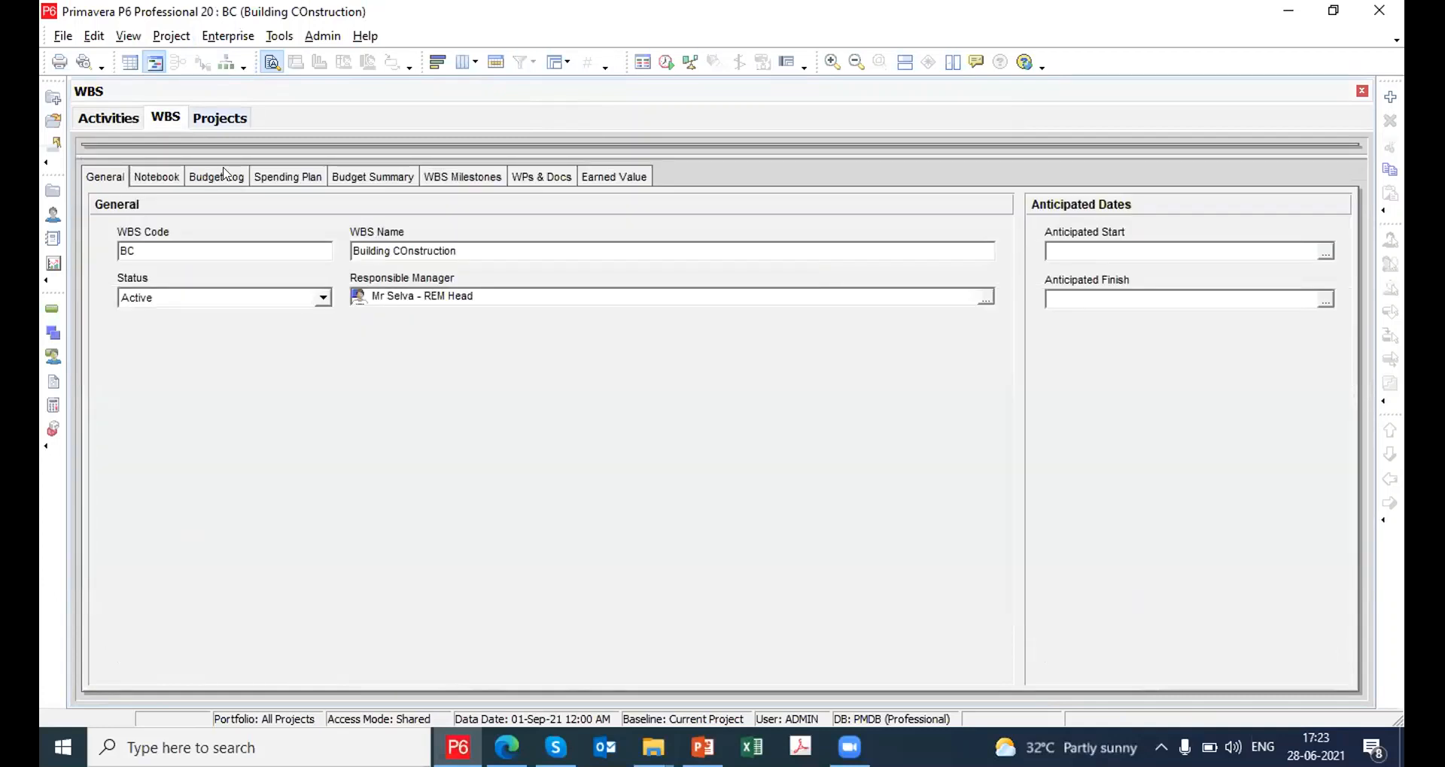
drag(220, 152, 250, 466)
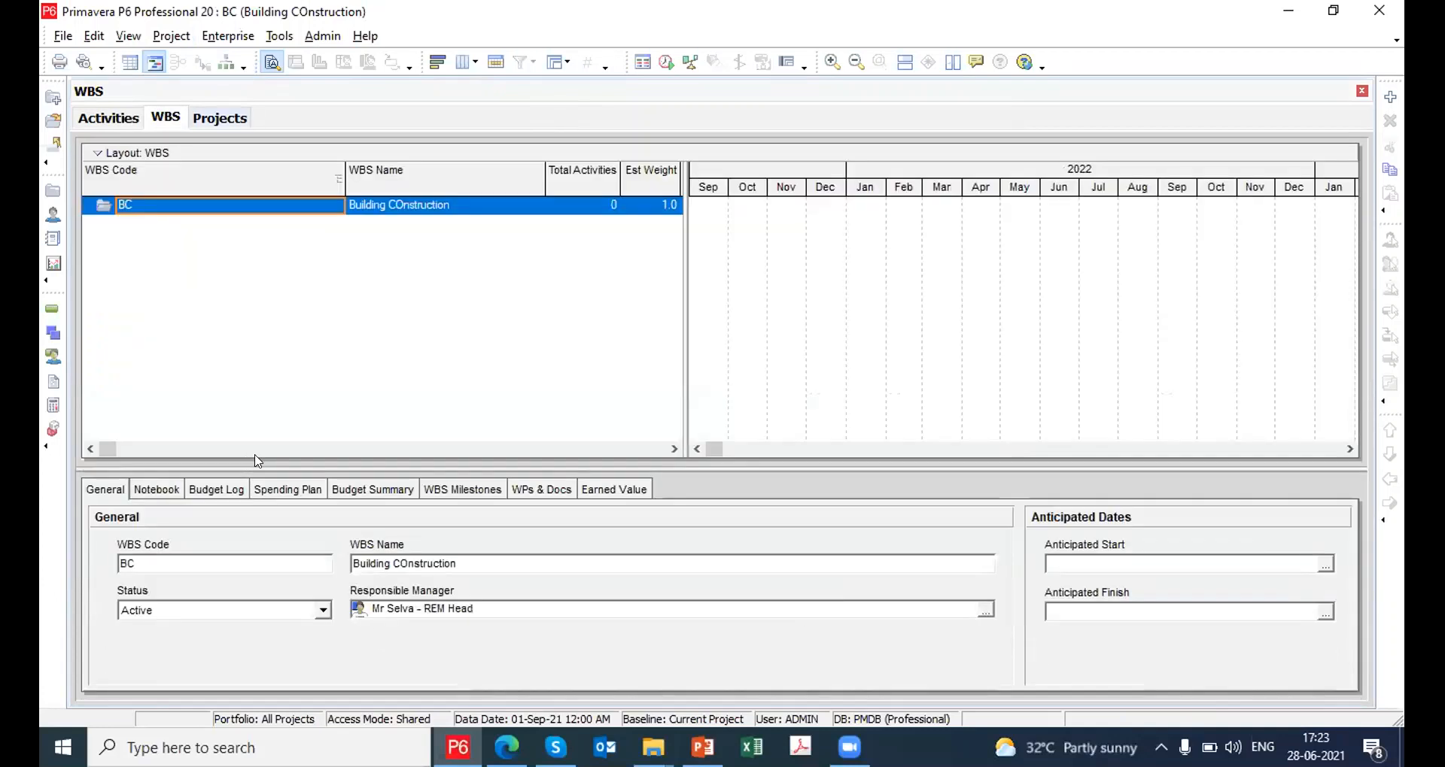
Add two new WBS elements at the same level directly under the BC project
click(1390, 97)
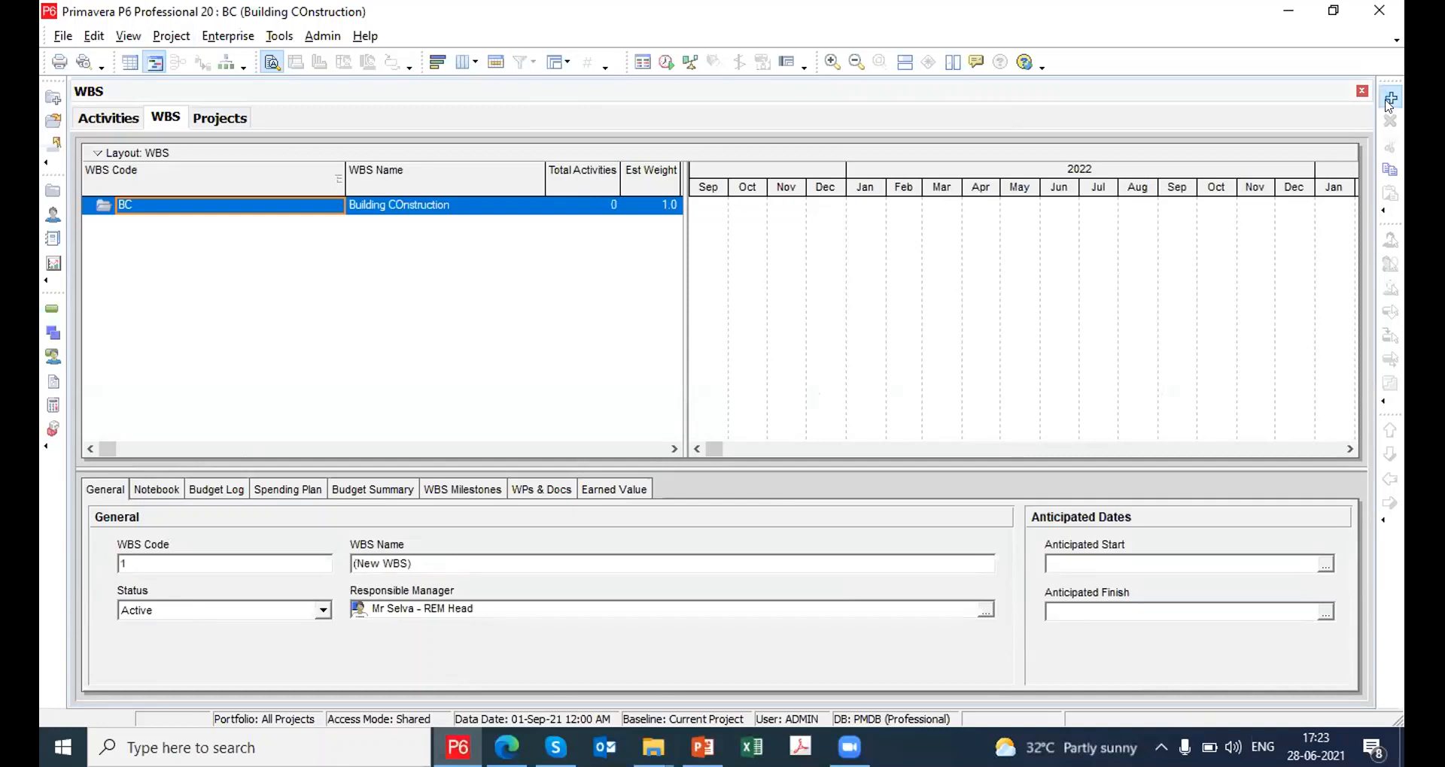
click(1389, 98)
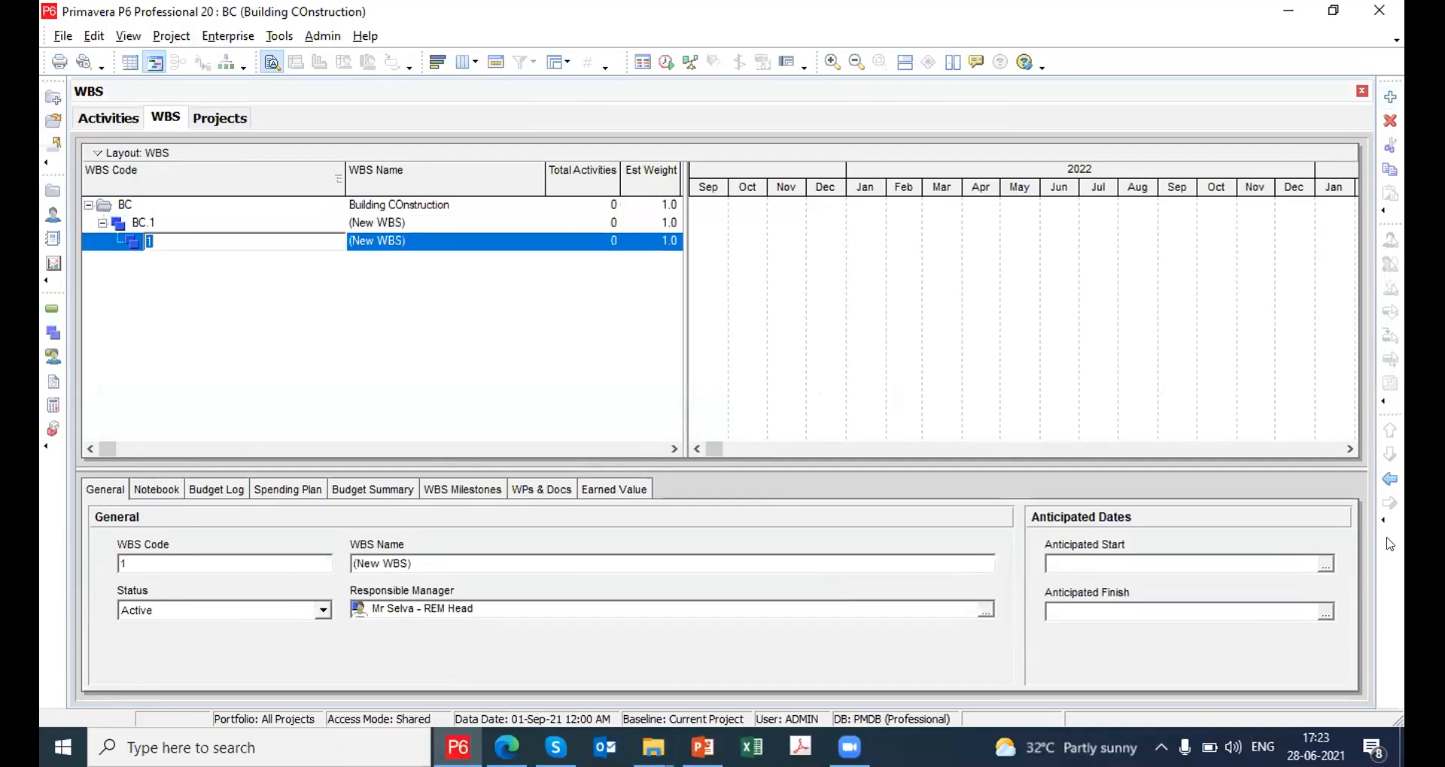
click(1389, 482)
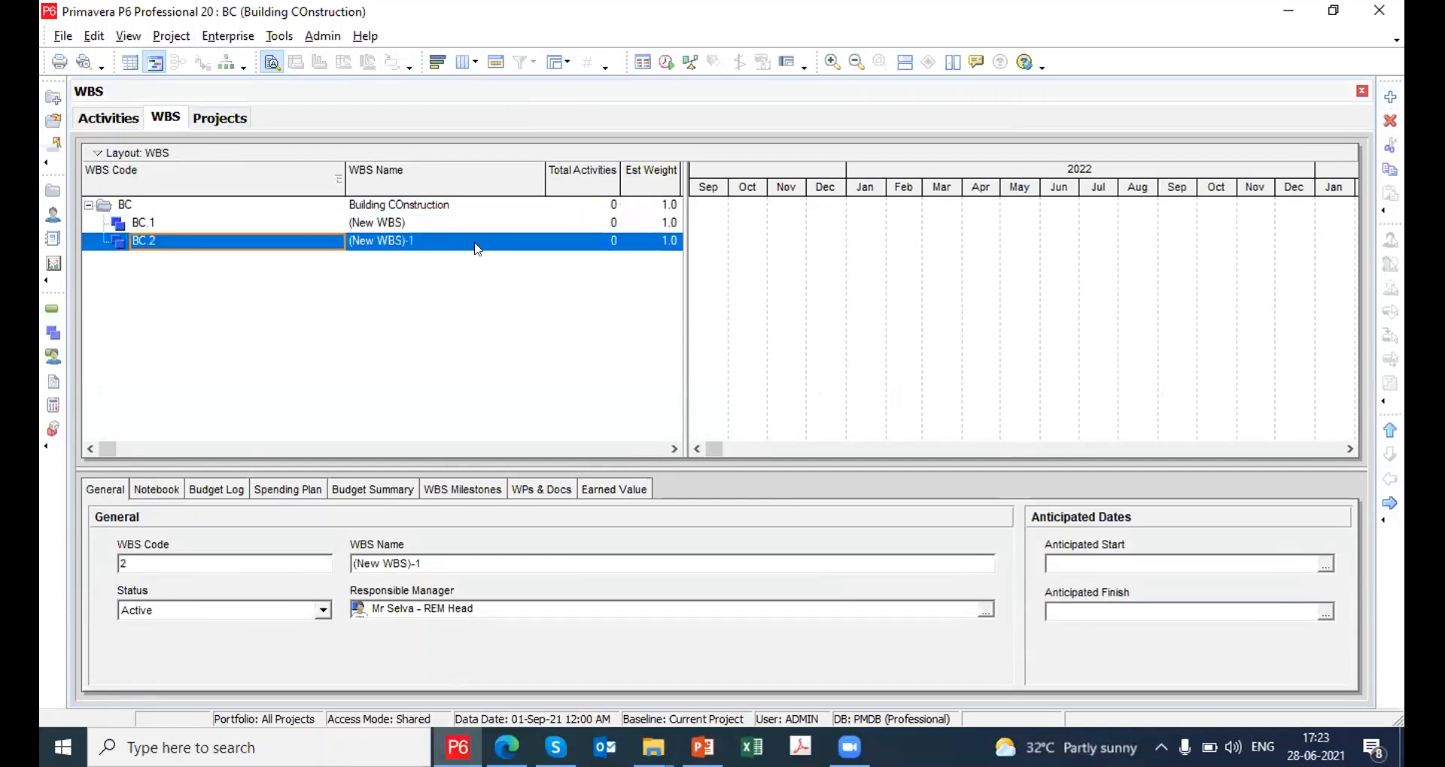
Rename the first WBS element, BC.1, as "Main Building construction"
click(434, 223)
text(Mainm)
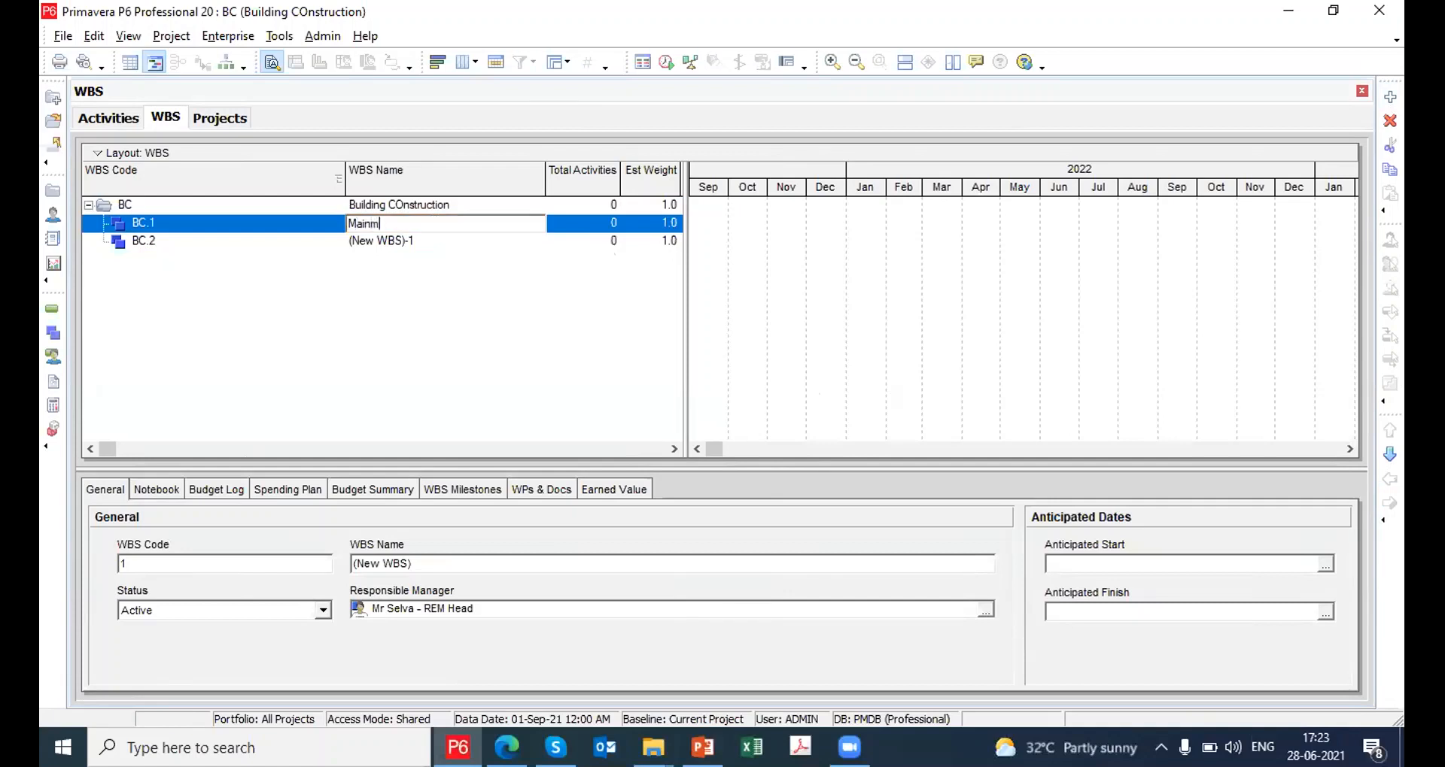
key(BackSpace)
text(Buik)
text(ding cons)
text(trucit)
text(tion)
key(Return)
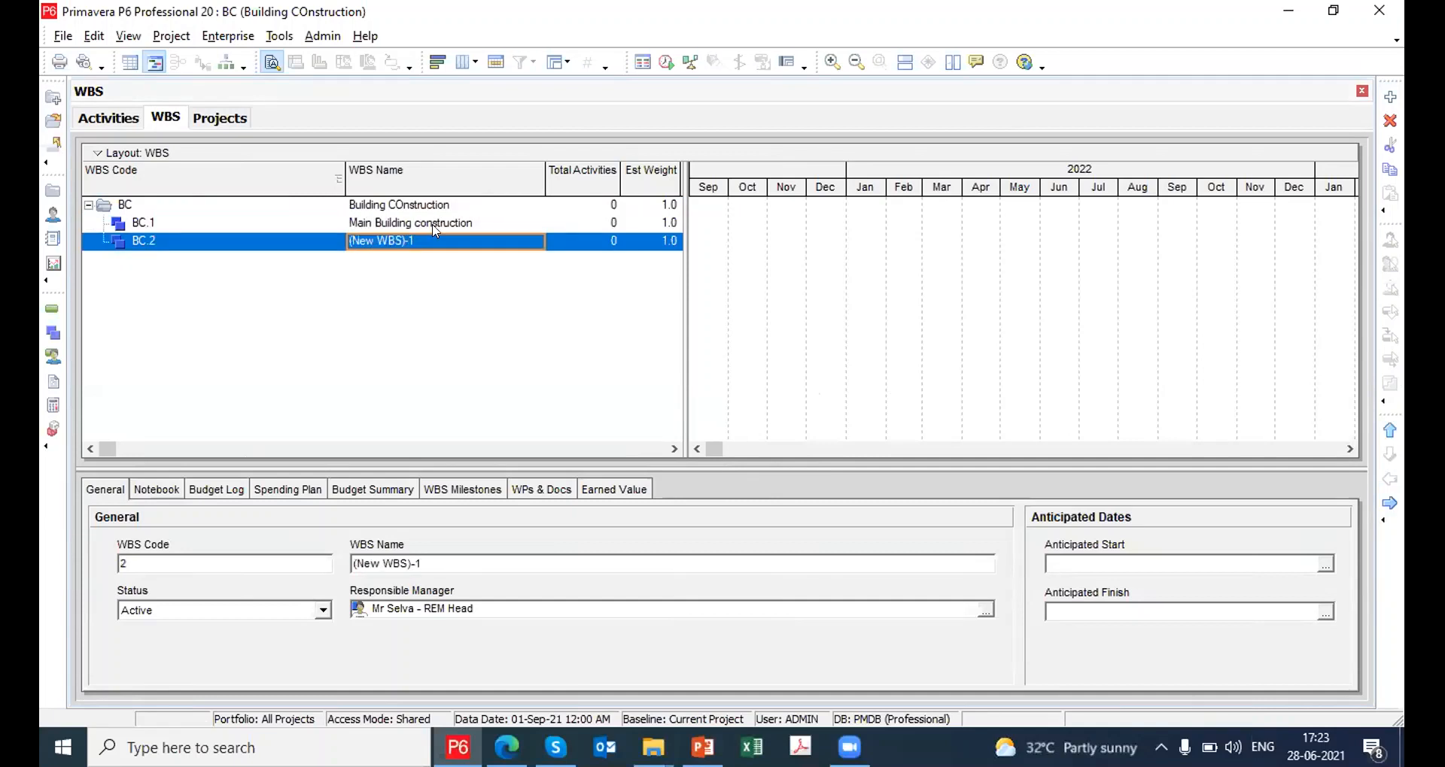
Rename the second WBS element, BC.2, as "Garage Construction"
text(Garage )
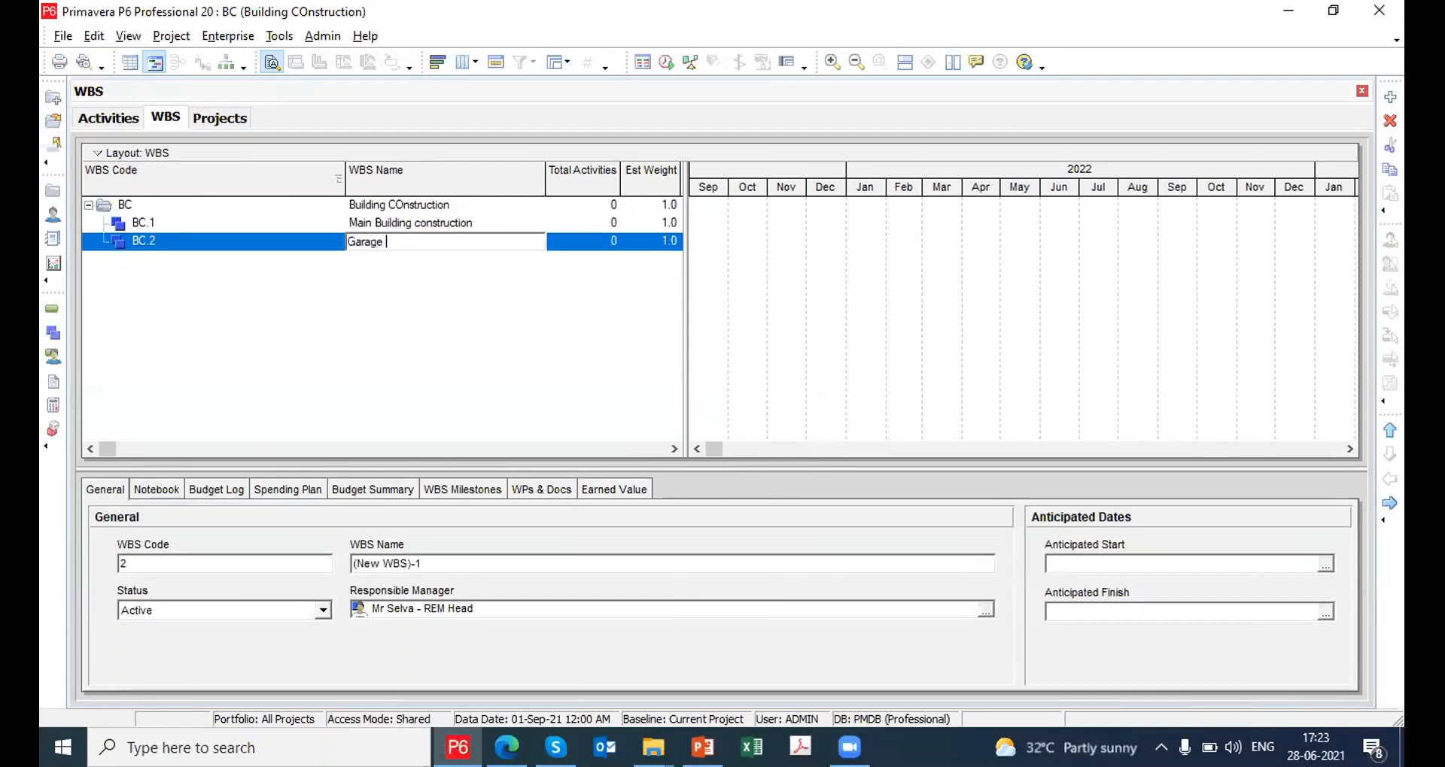
text(Construction)
key(Return)
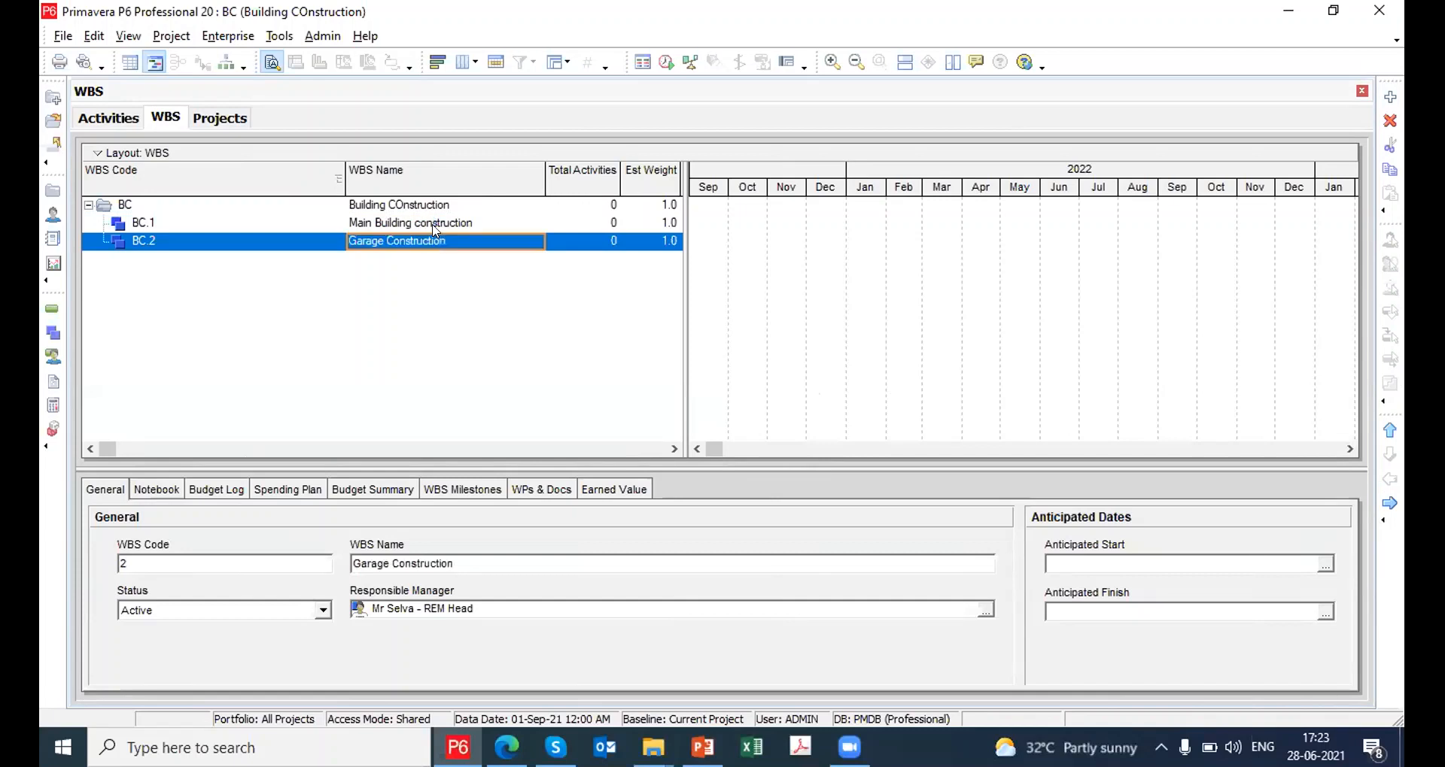
Return to the project's activities view and refresh the data to update the WBS hierarchy
click(382, 224)
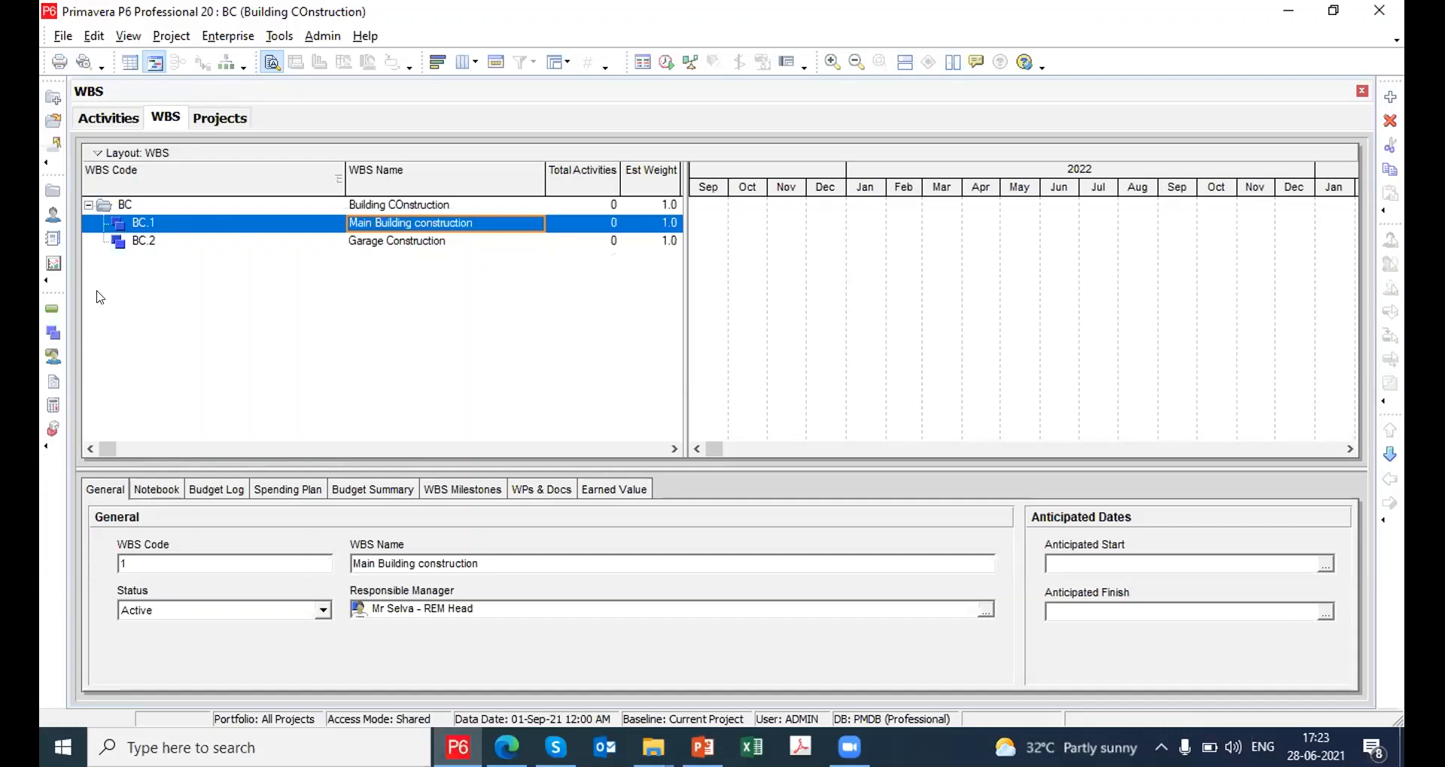
click(100, 114)
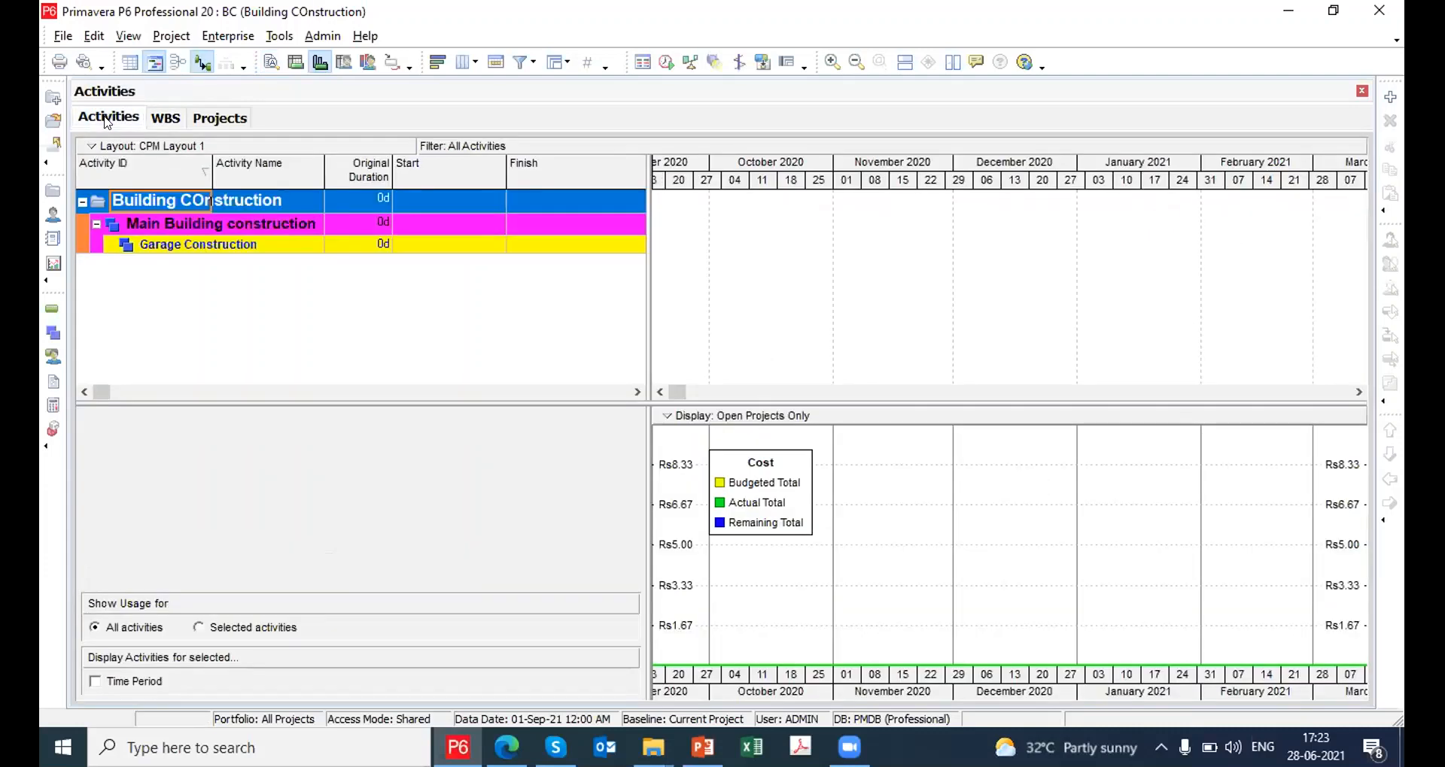
click(63, 35)
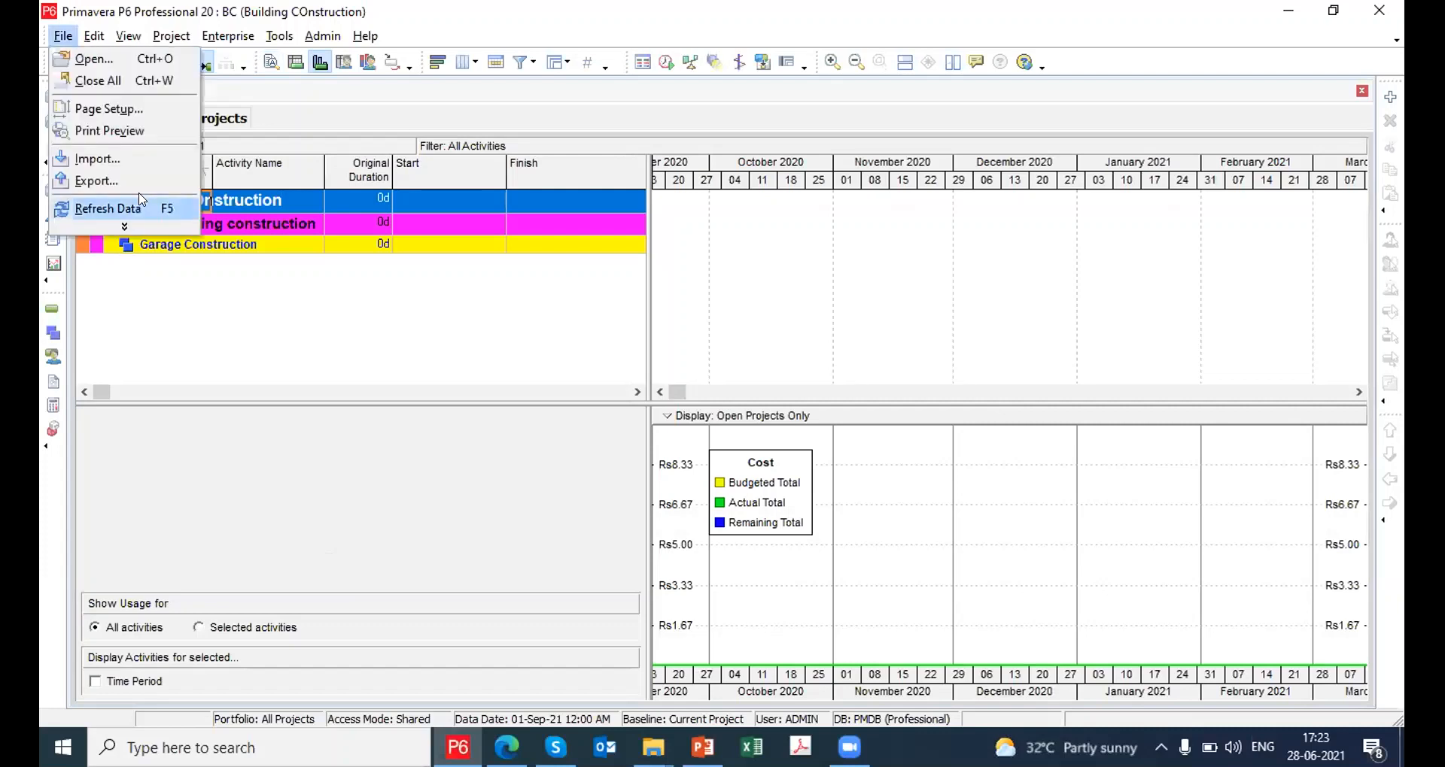
click(125, 208)
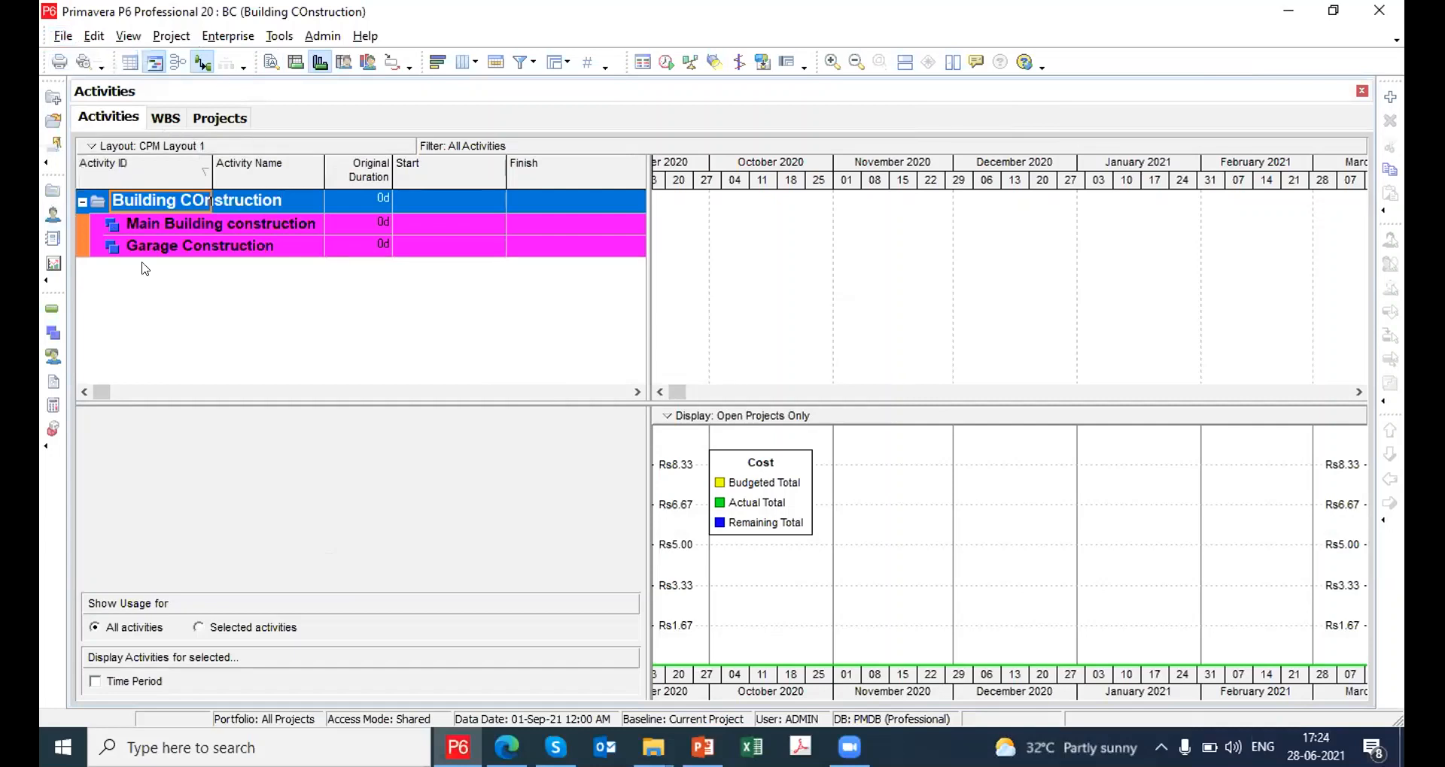
Add seven new activities under the Main Building construction WBS element
click(167, 223)
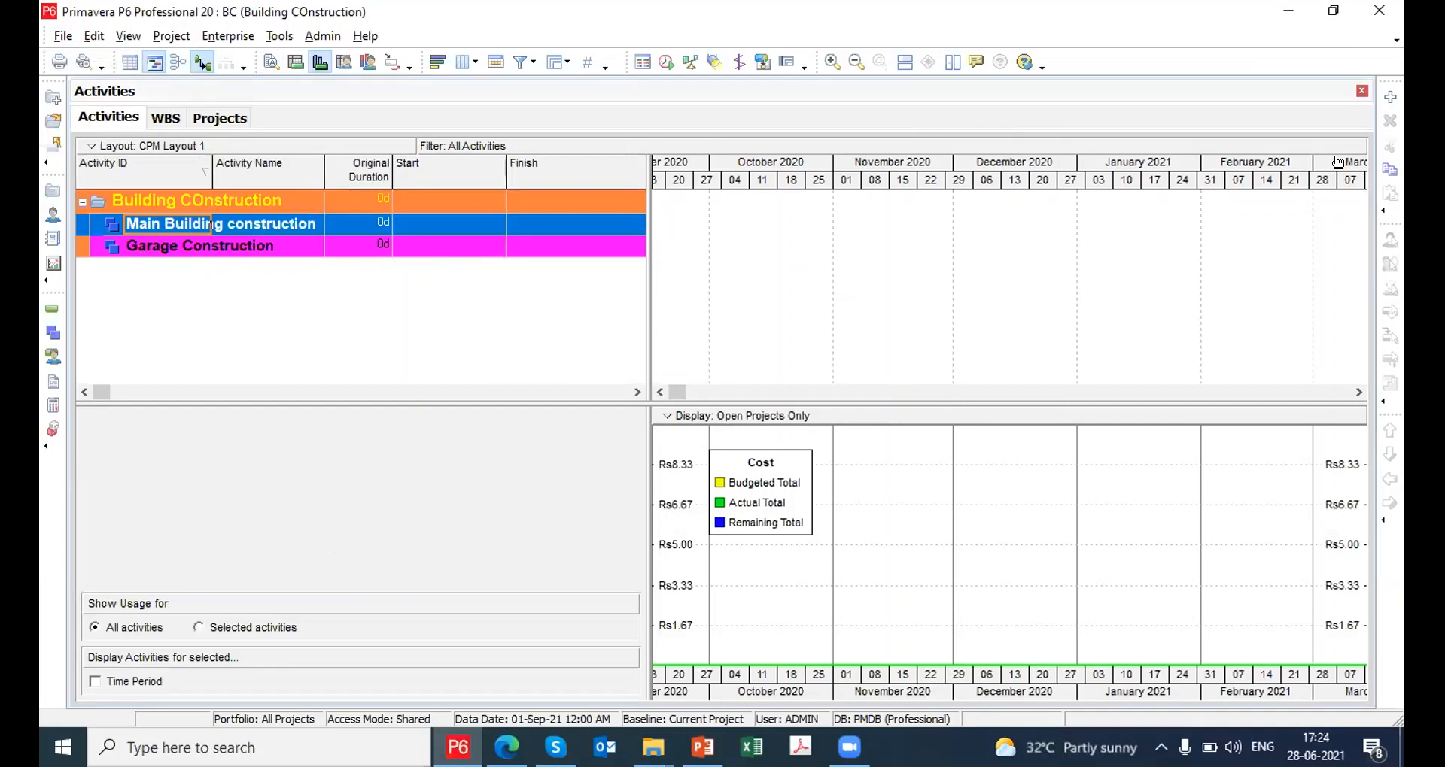
click(1388, 98)
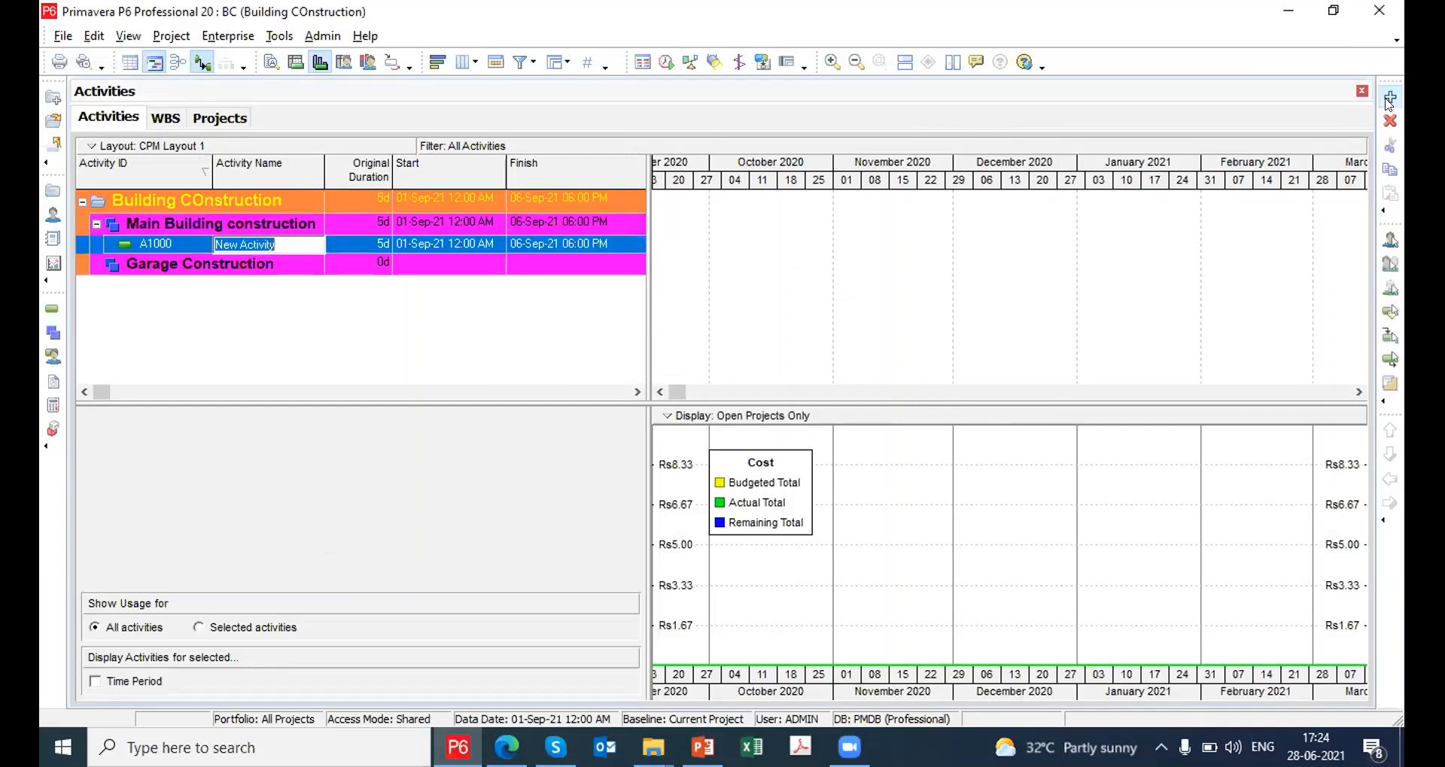
click(1388, 97)
click(1389, 98)
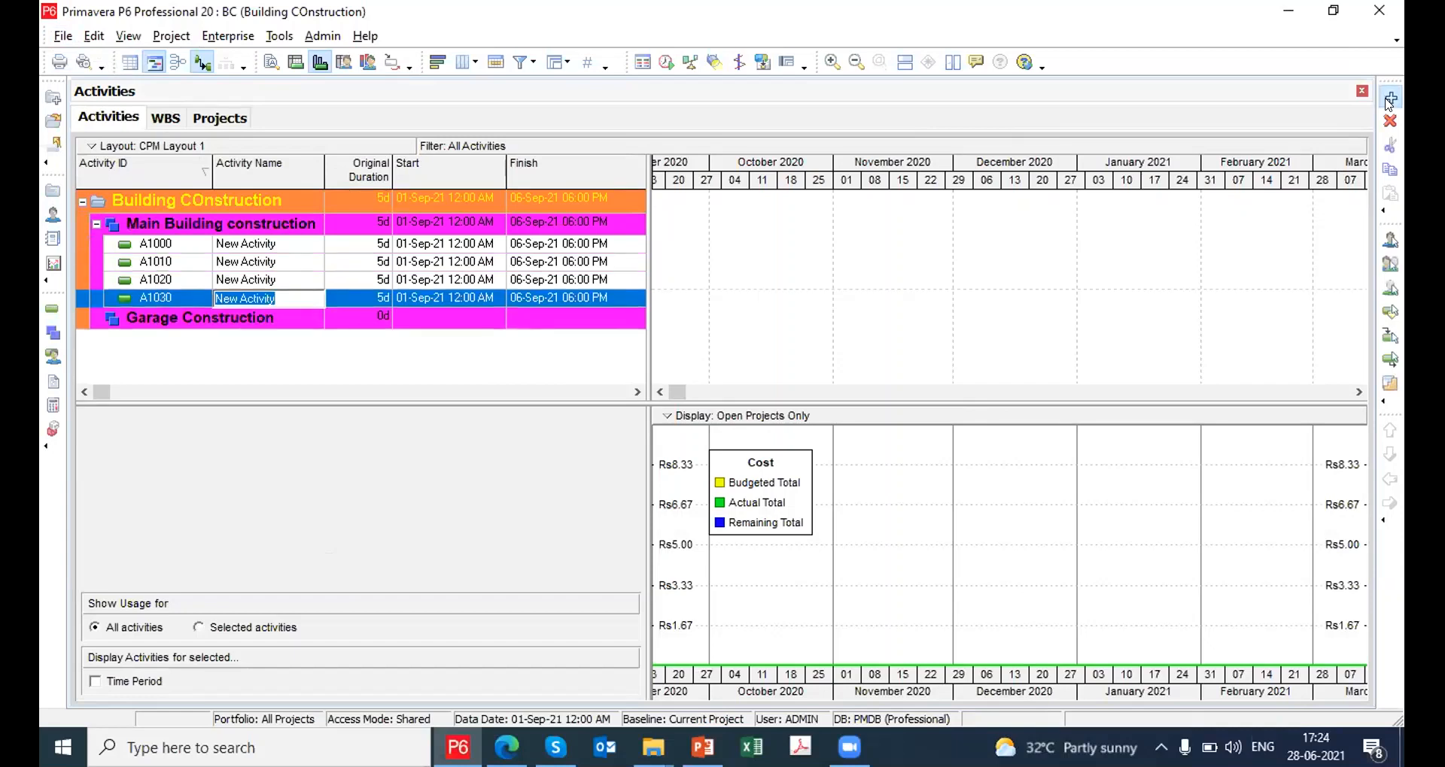
click(1389, 98)
click(1388, 97)
click(1388, 97)
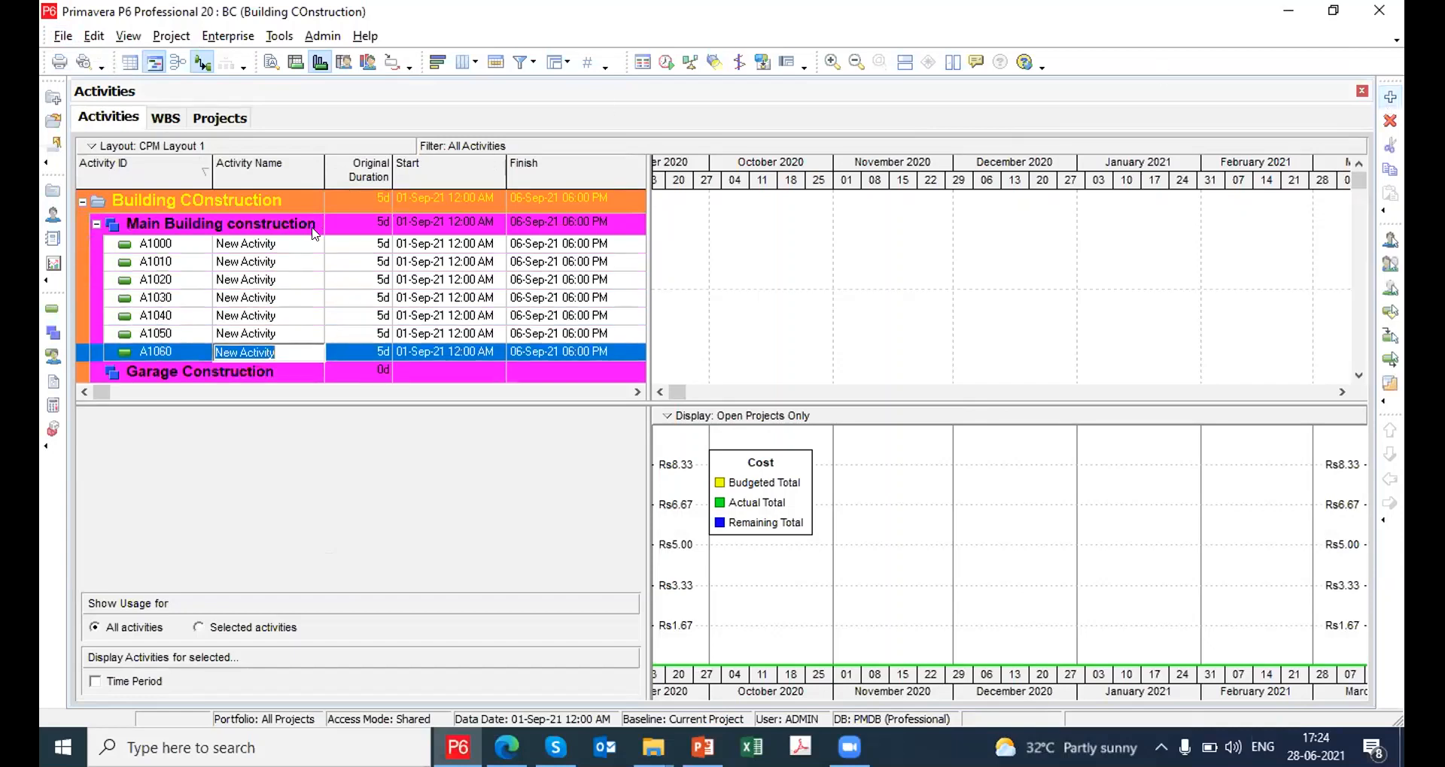
Name the first two Main Building construction activities, A1000 and A1010, "Excavation" and "FOundation"
click(283, 246)
text(E)
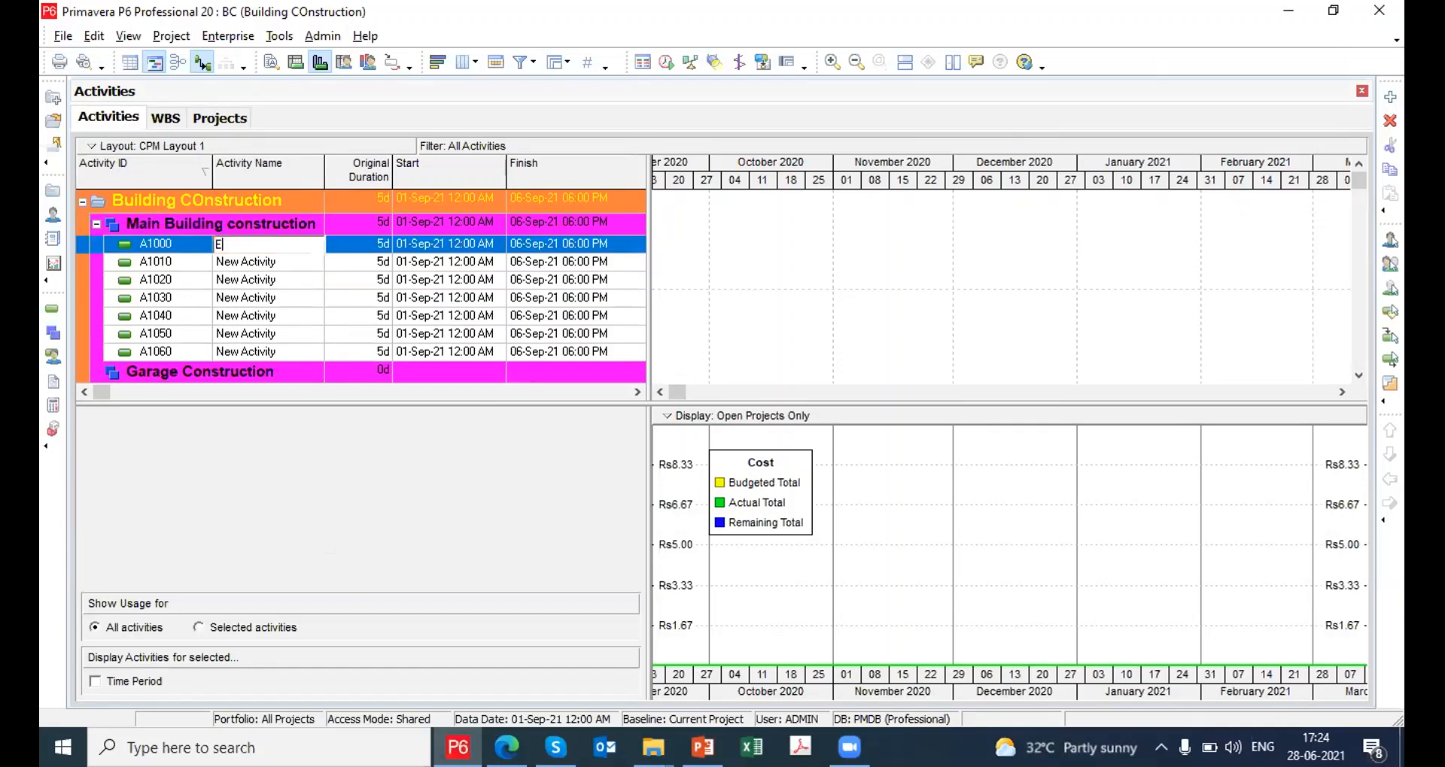
text(xcavation)
key(Return)
key(Down)
text(FOundation)
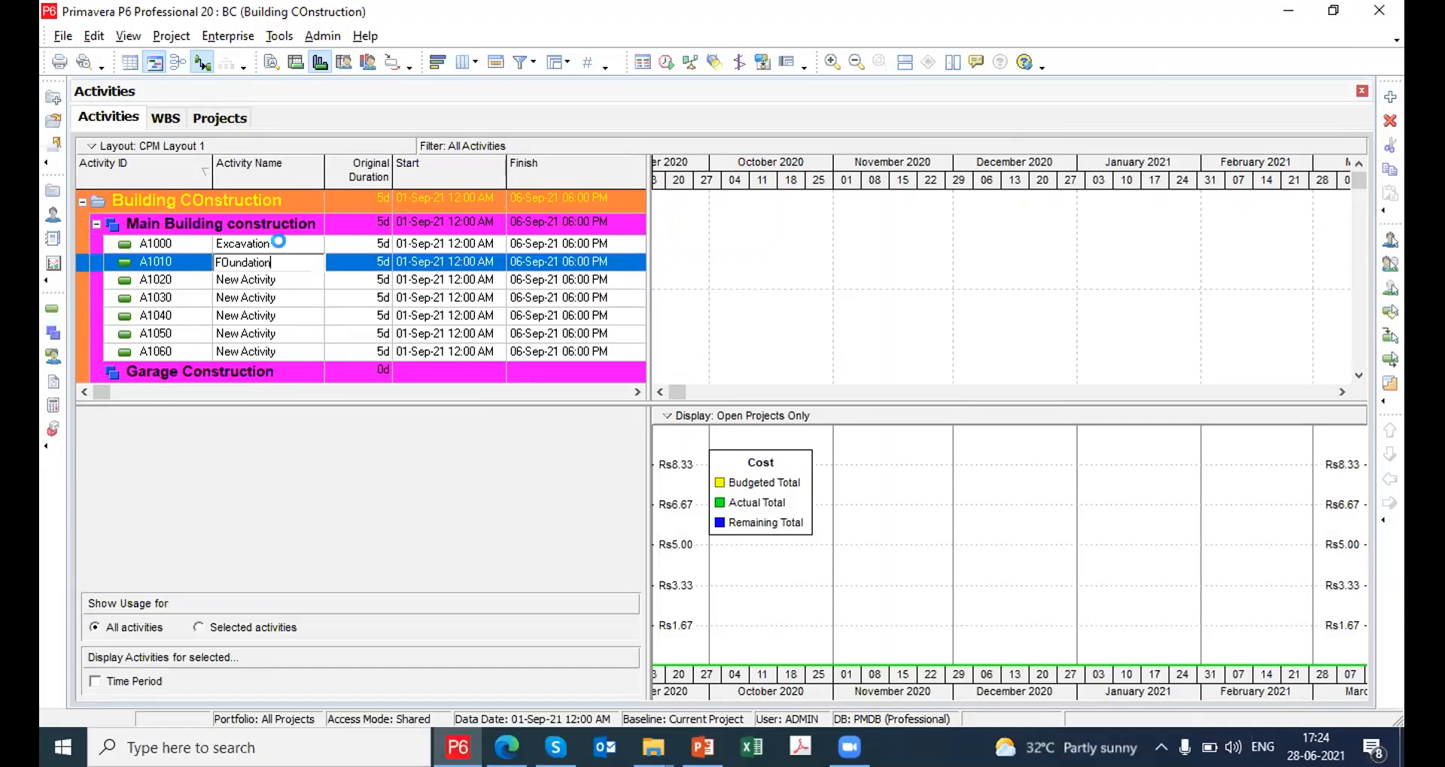
key(Return)
key(Down)
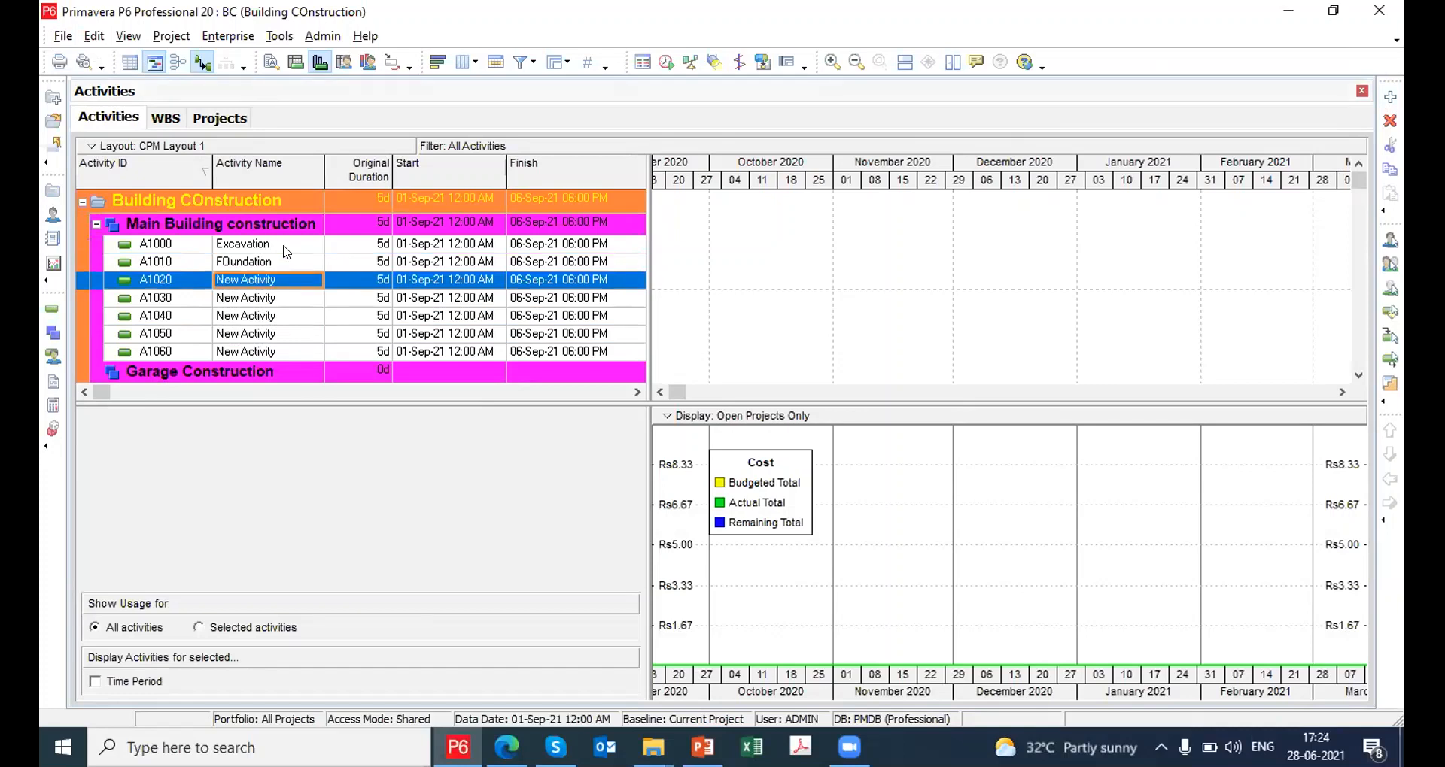
Name activities A1020 and A1030 under Main Building construction "Joining Walls" and "House walls"
text(Joining Walls)
key(Return)
text(House wa)
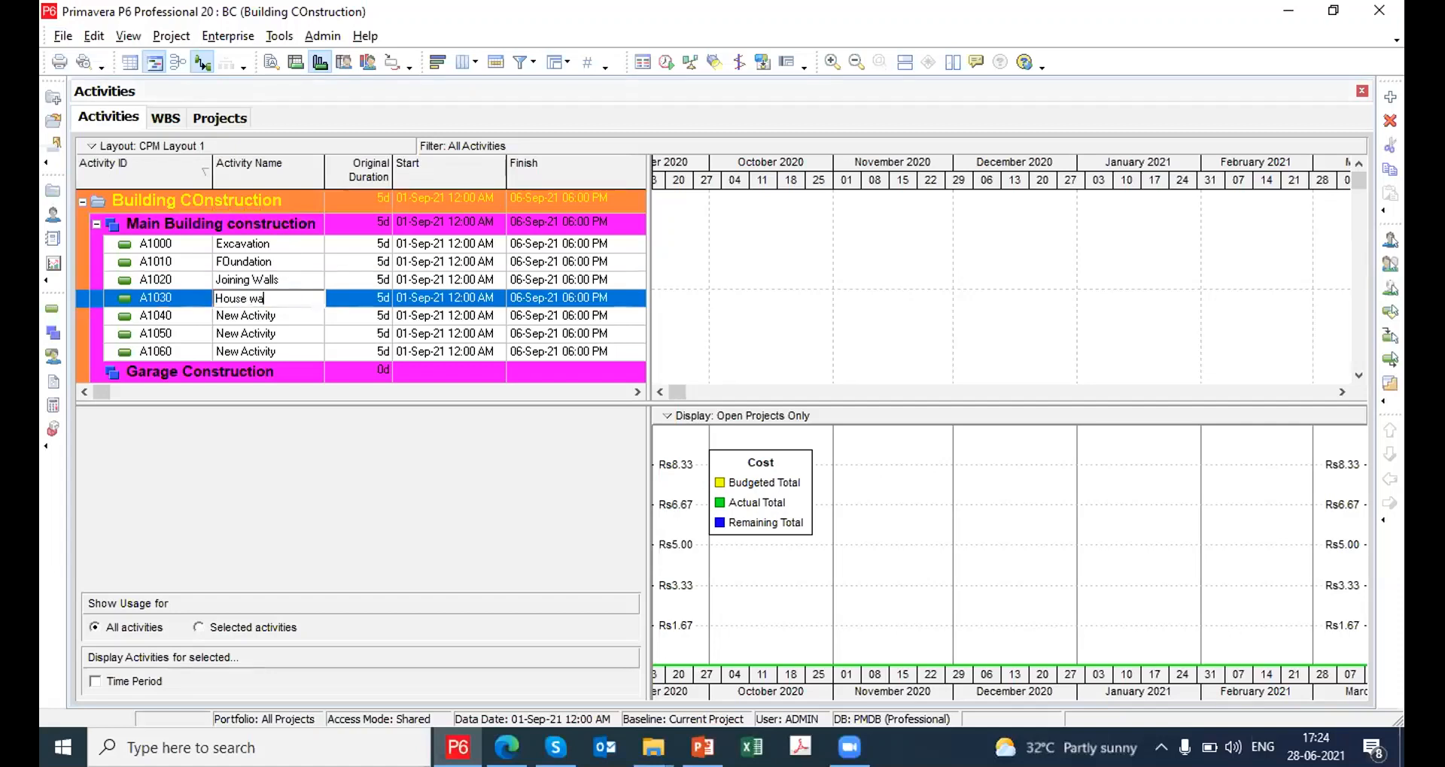
text(lls)
key(Return)
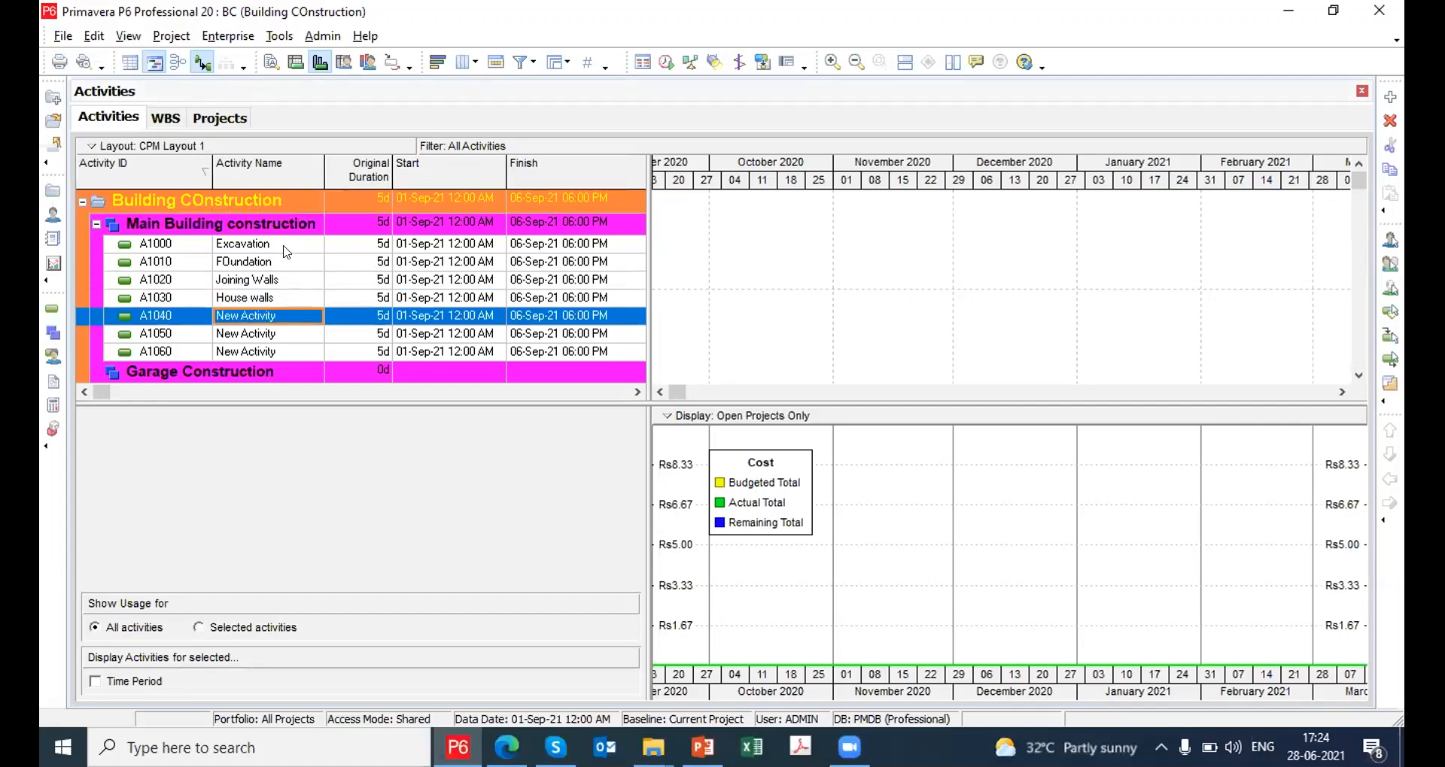
Name the last three Main Building construction activities, A1040 to A1060, "House Roof", "Interiors" and "CLean Up"
text(House Roof)
key(Return)
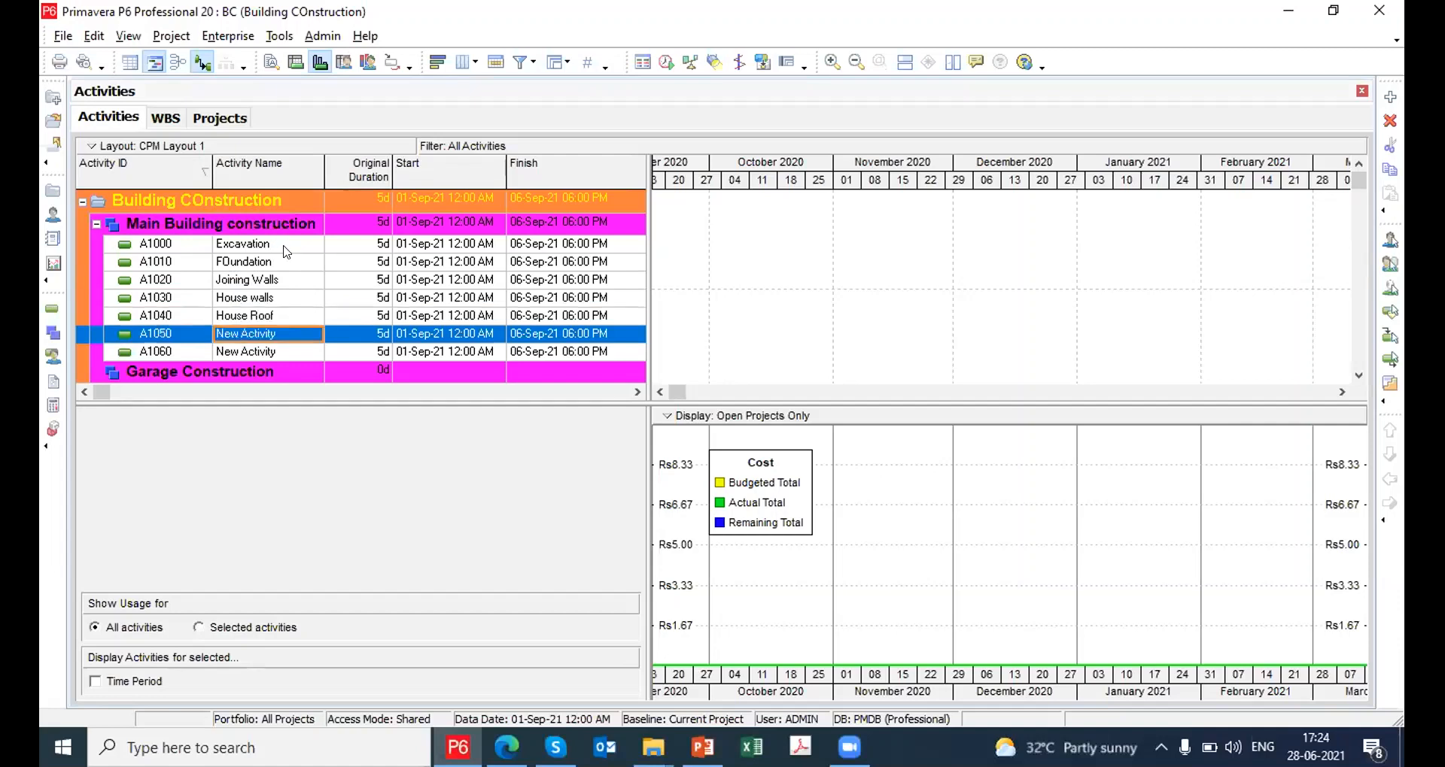
text(Interiors)
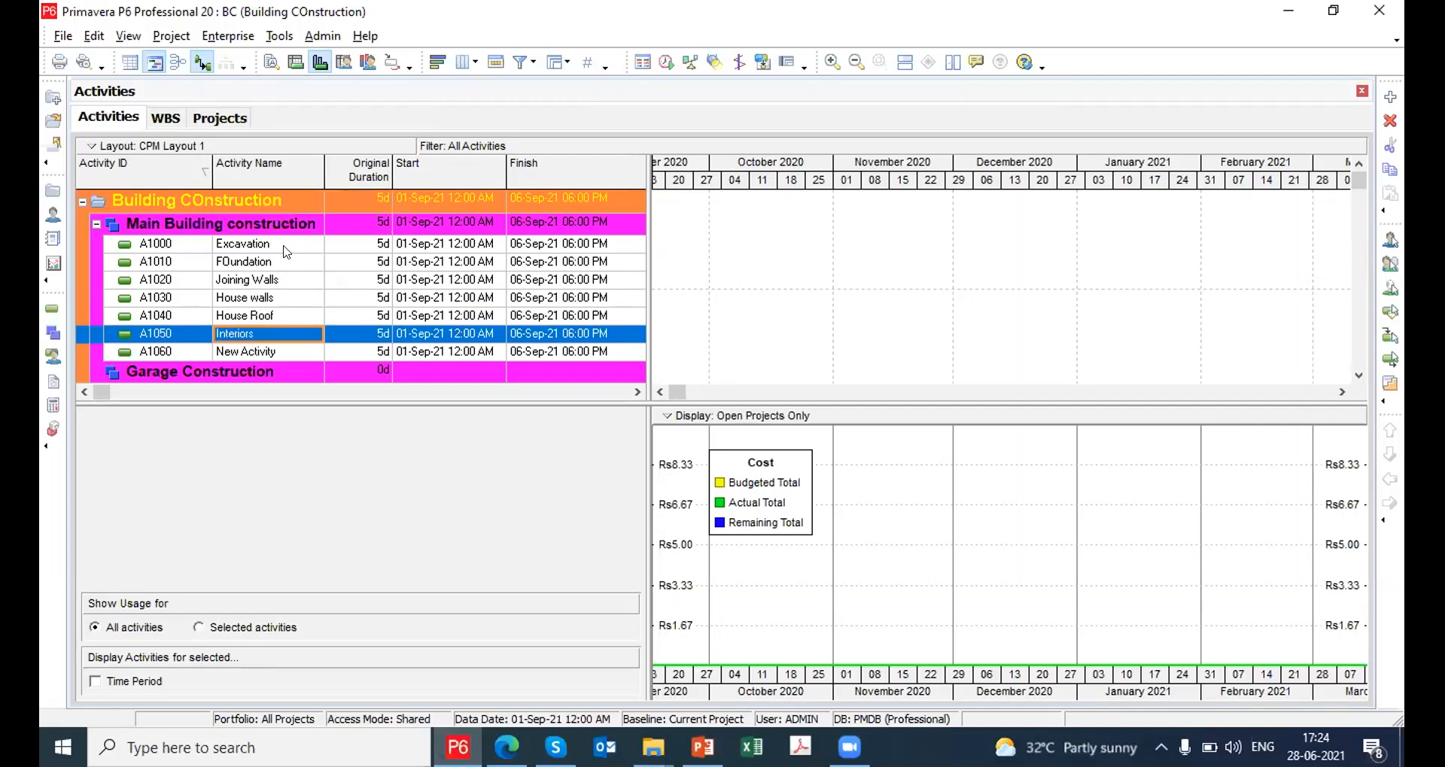
key(Return)
text(CL)
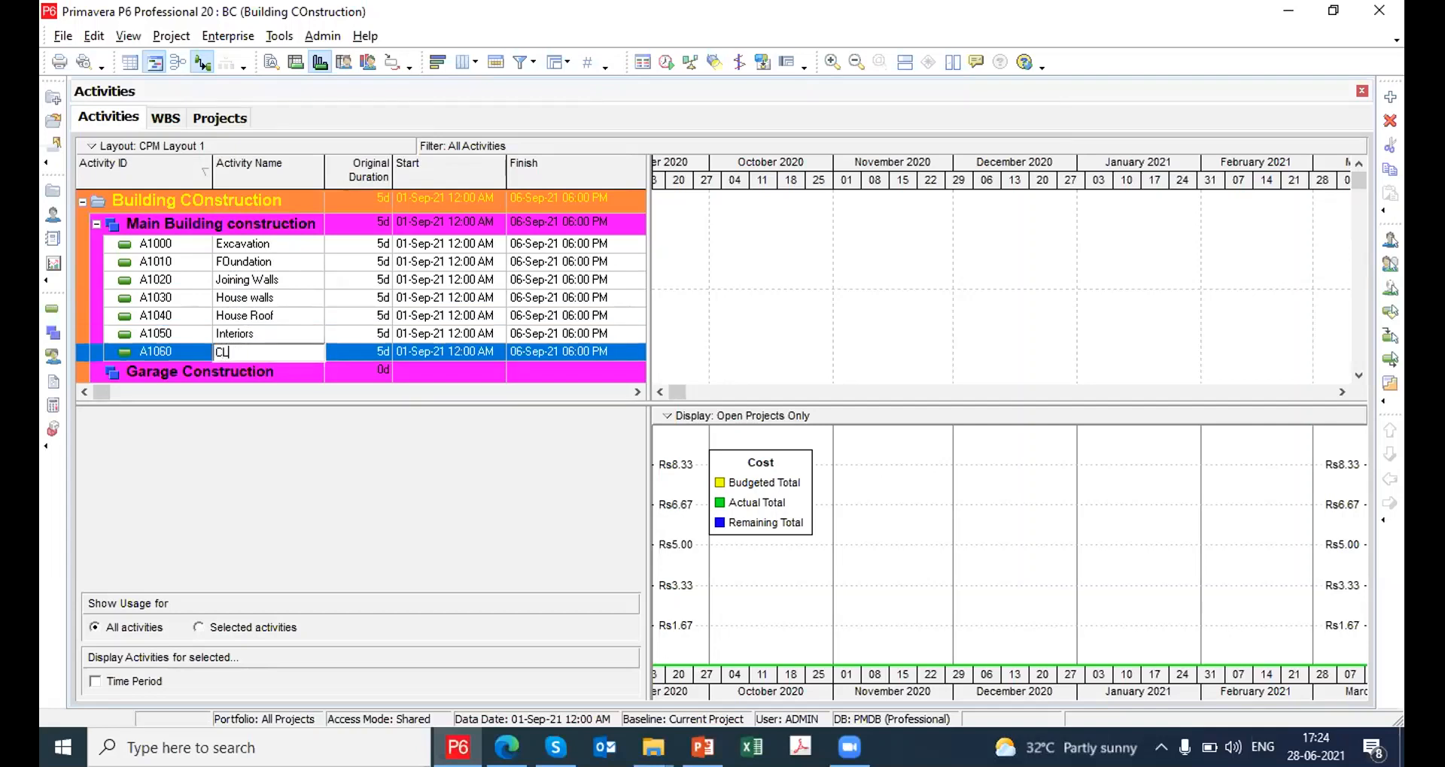
text(ean Up)
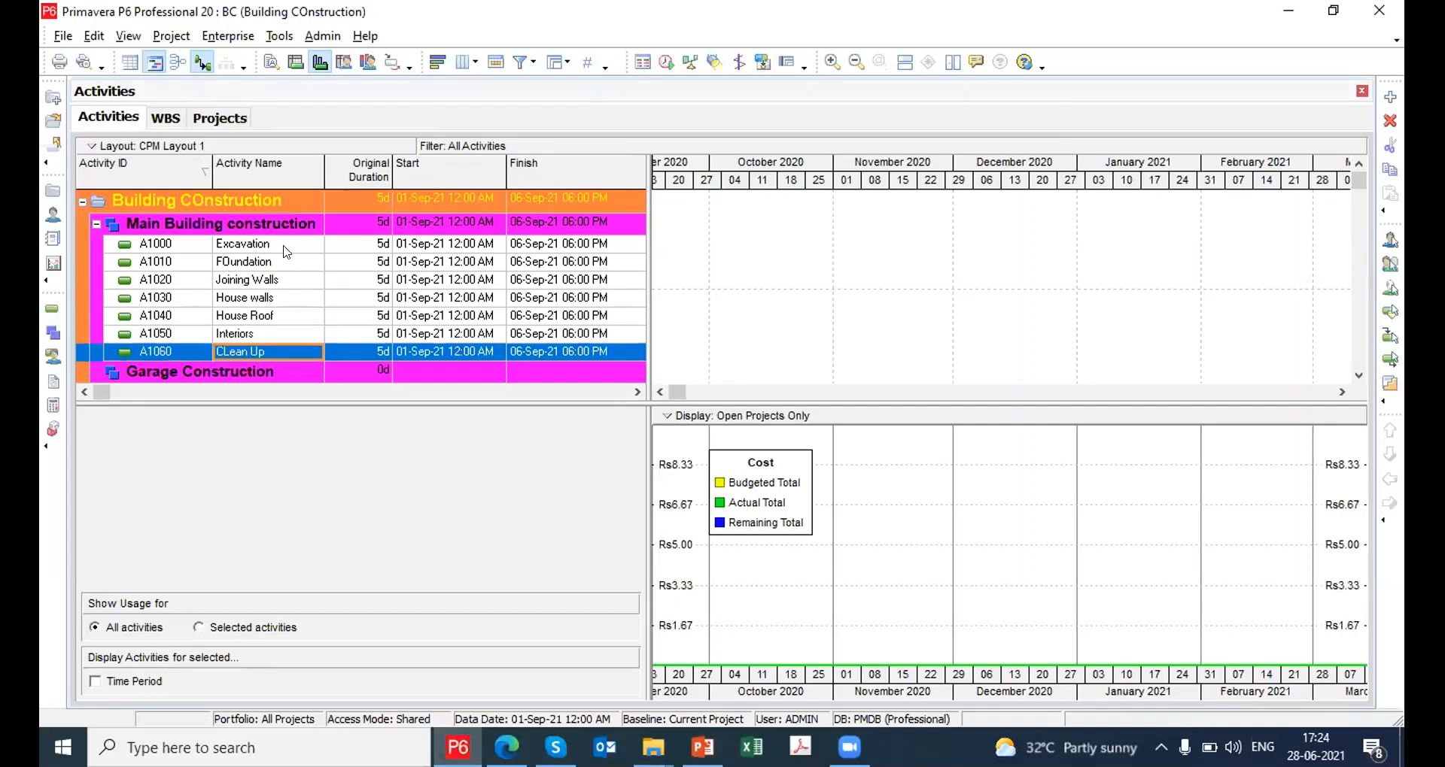
Hide the activity usage profile by switching to no bottom layout
click(186, 372)
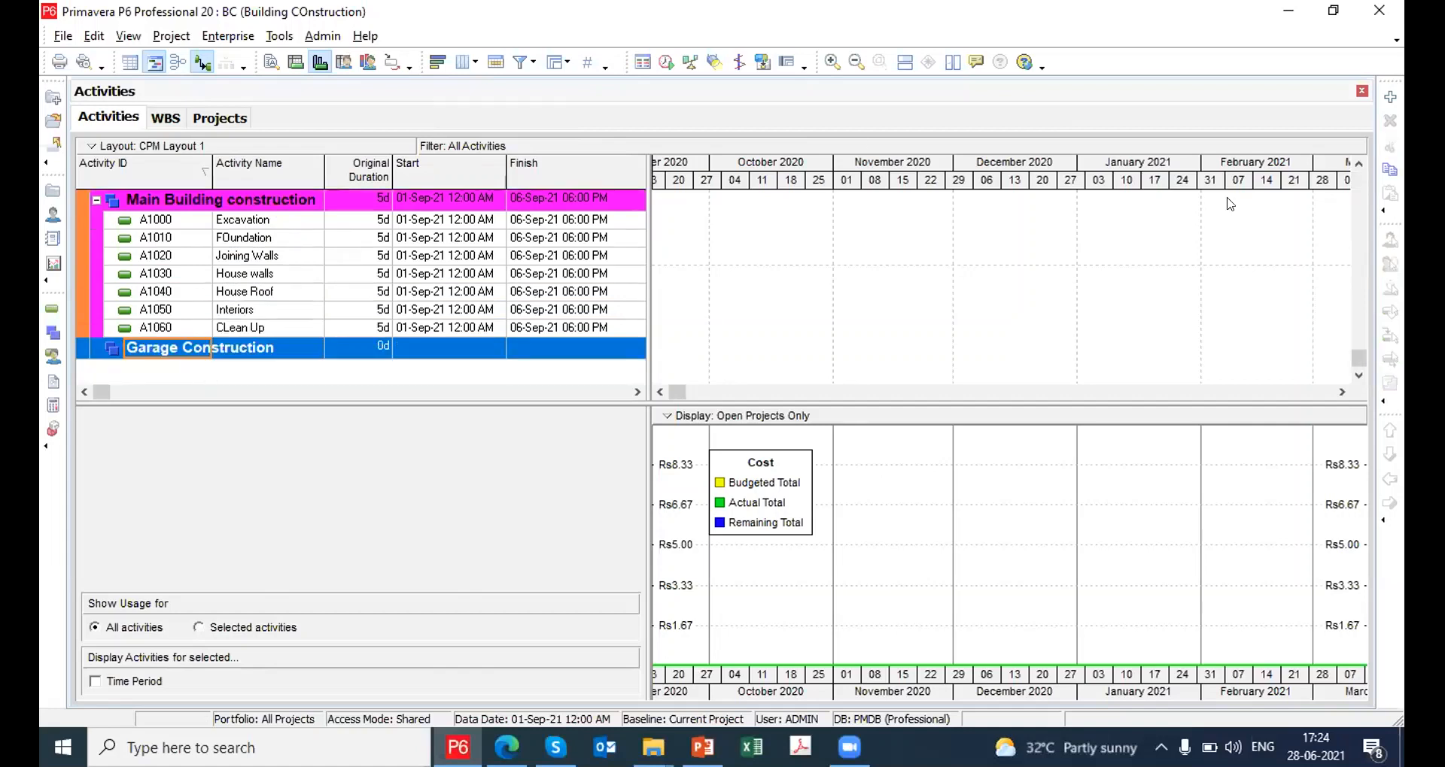
click(129, 39)
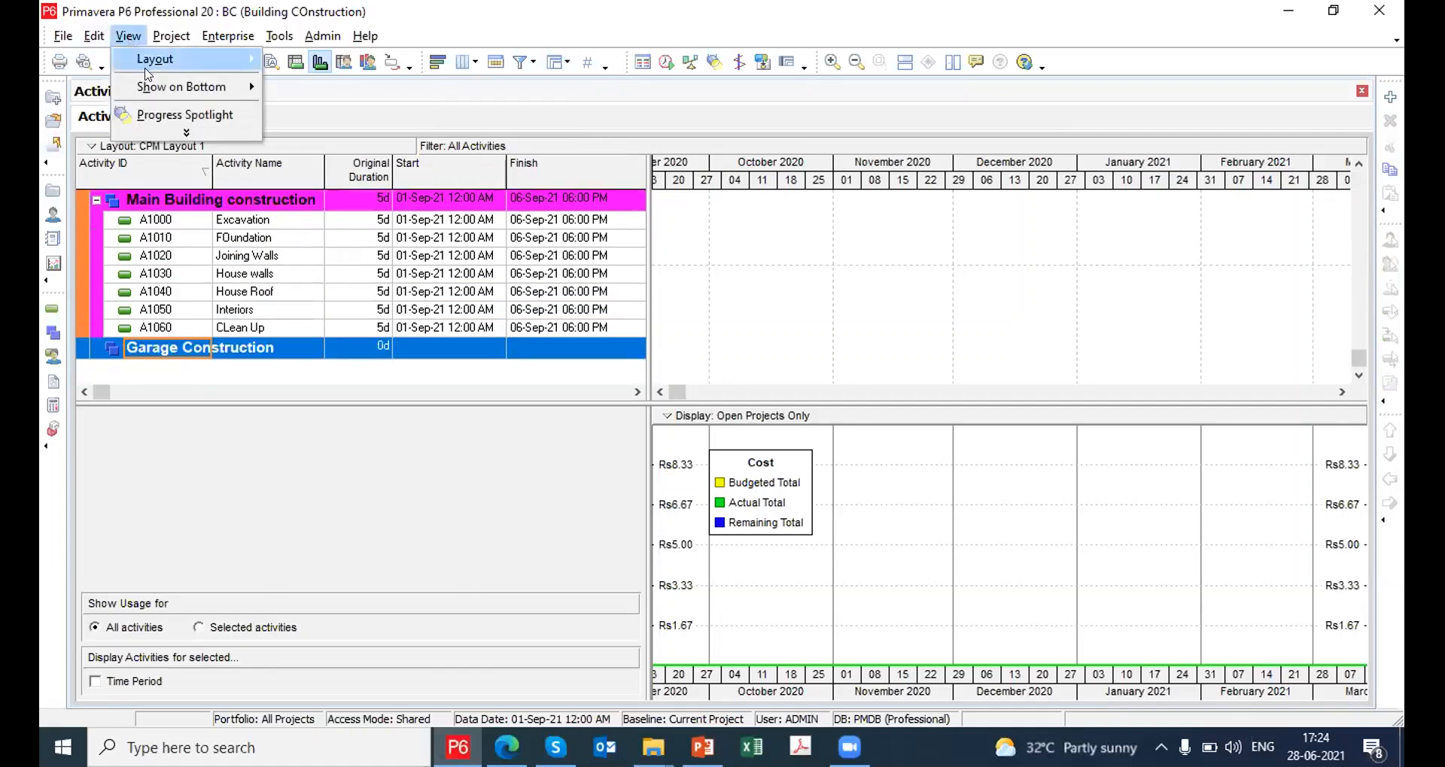
mouse_move(181, 86)
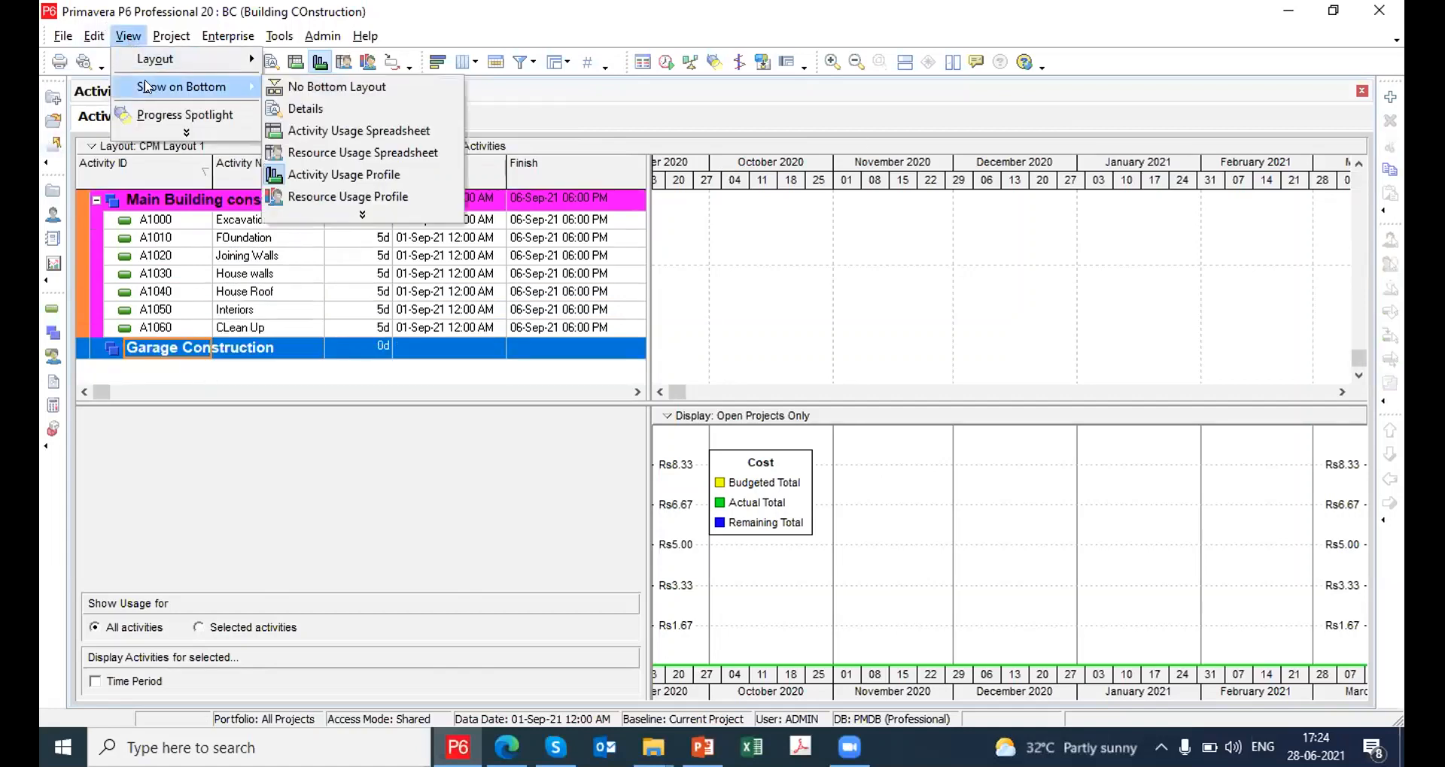
click(301, 88)
key(Up)
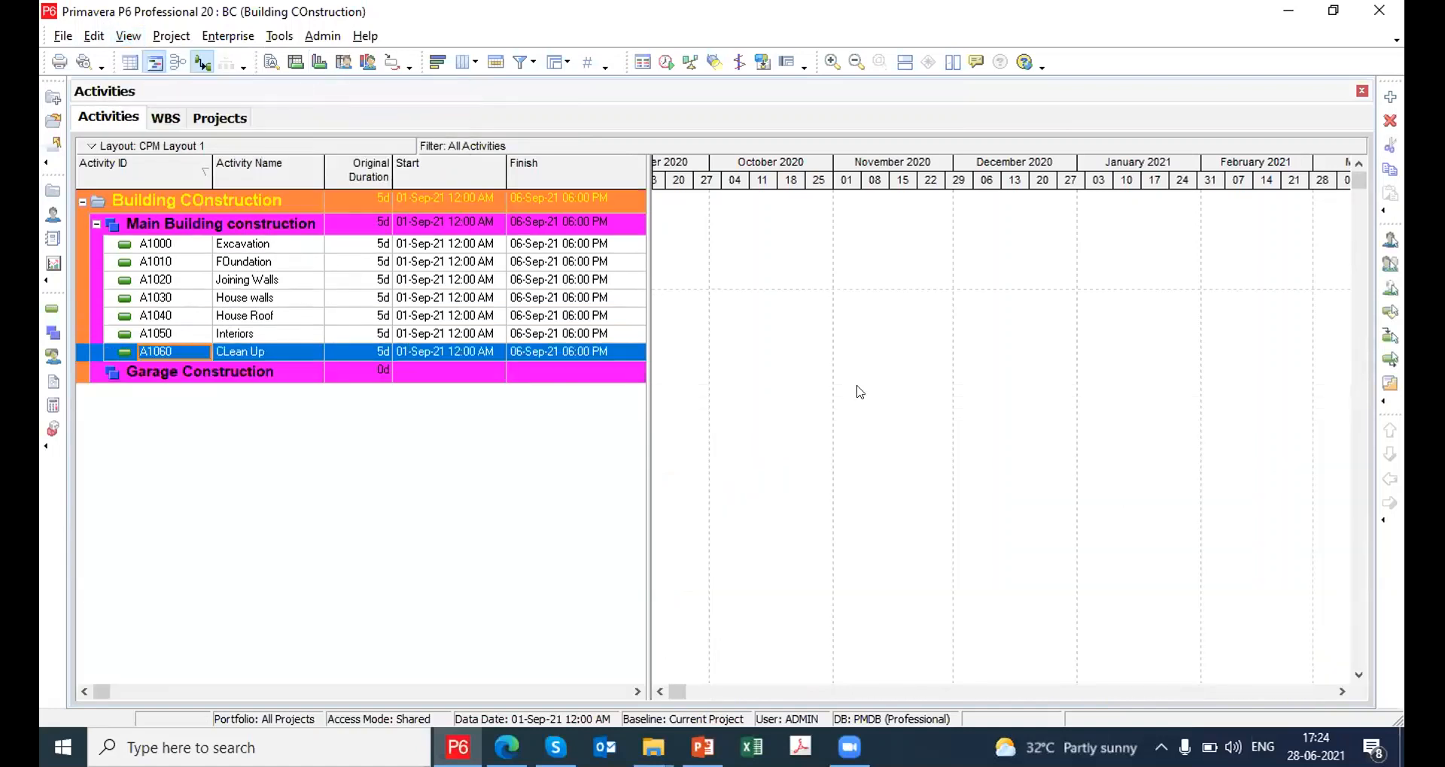
Add four new activities under the Garage Construction WBS element
click(180, 376)
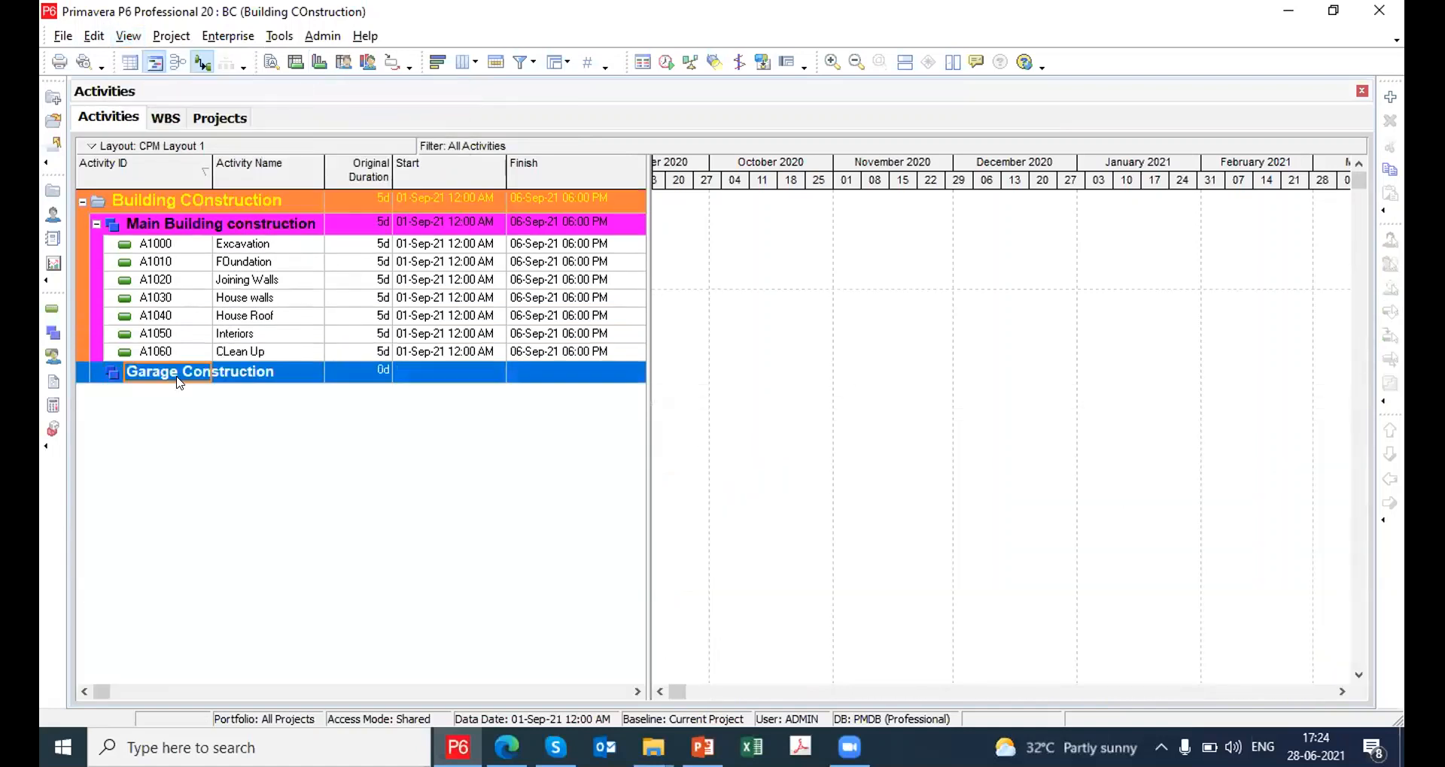
click(1389, 97)
click(1390, 97)
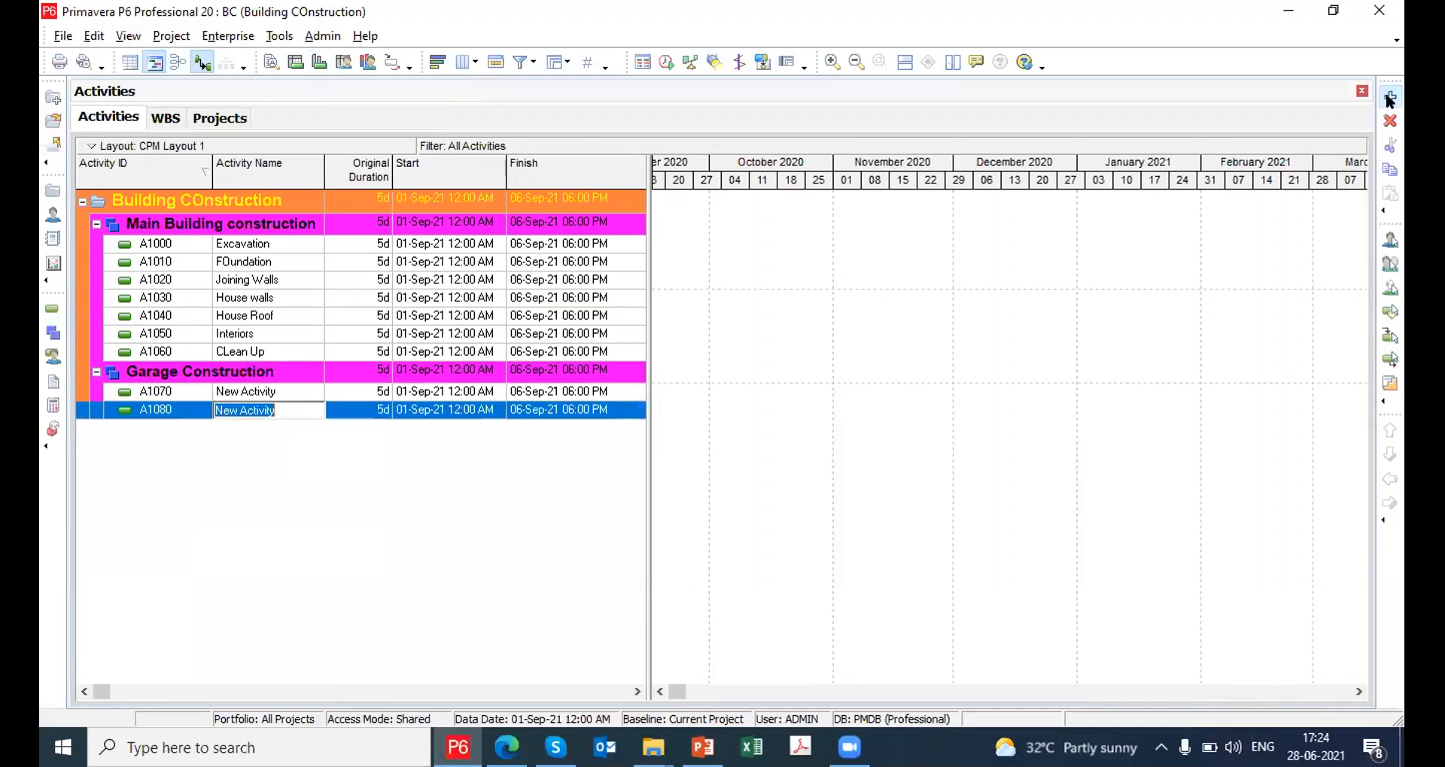
click(1390, 97)
click(1390, 97)
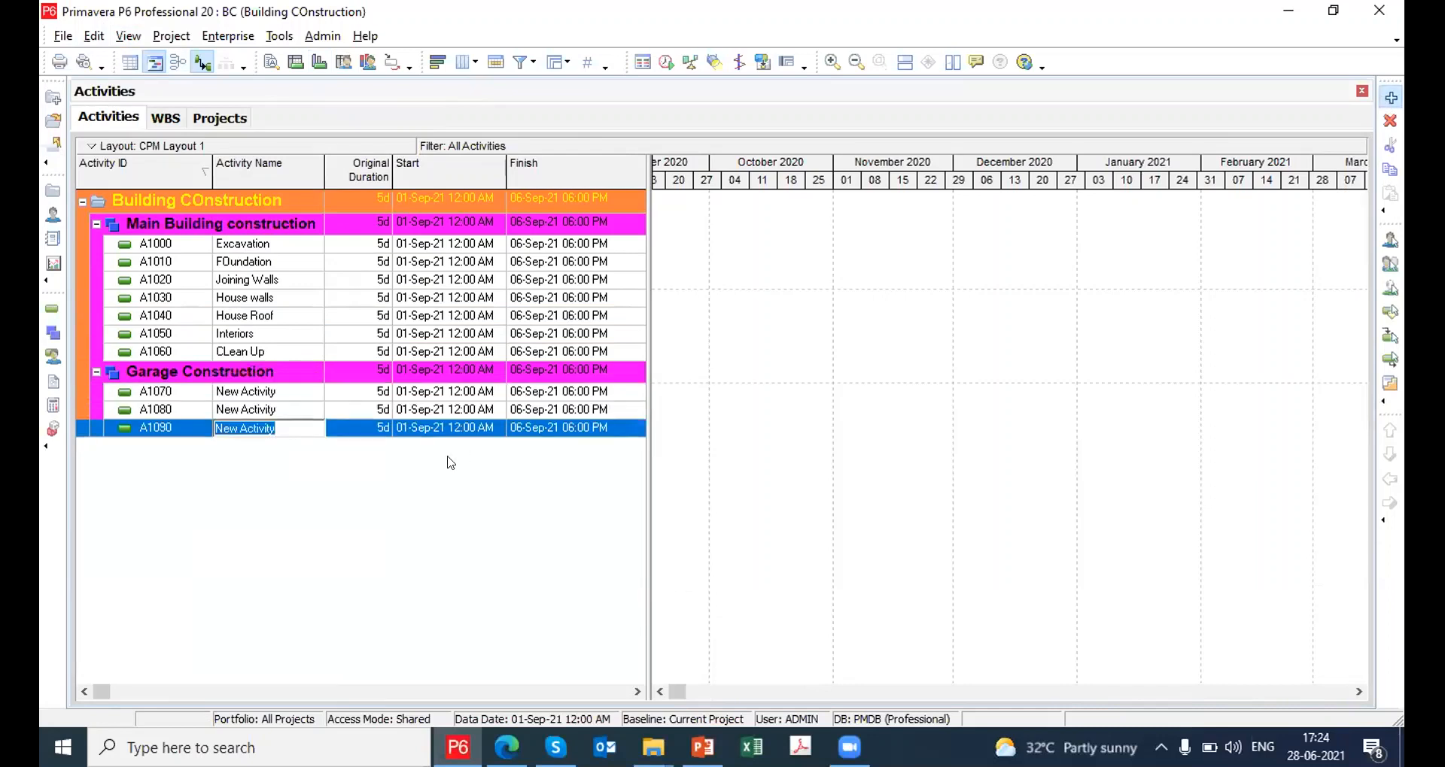
Name the first two Garage Construction activities, A1070 and A1080, "Fabrication of Garage Doors" and "Garage Walls"
click(271, 392)
text(Fa)
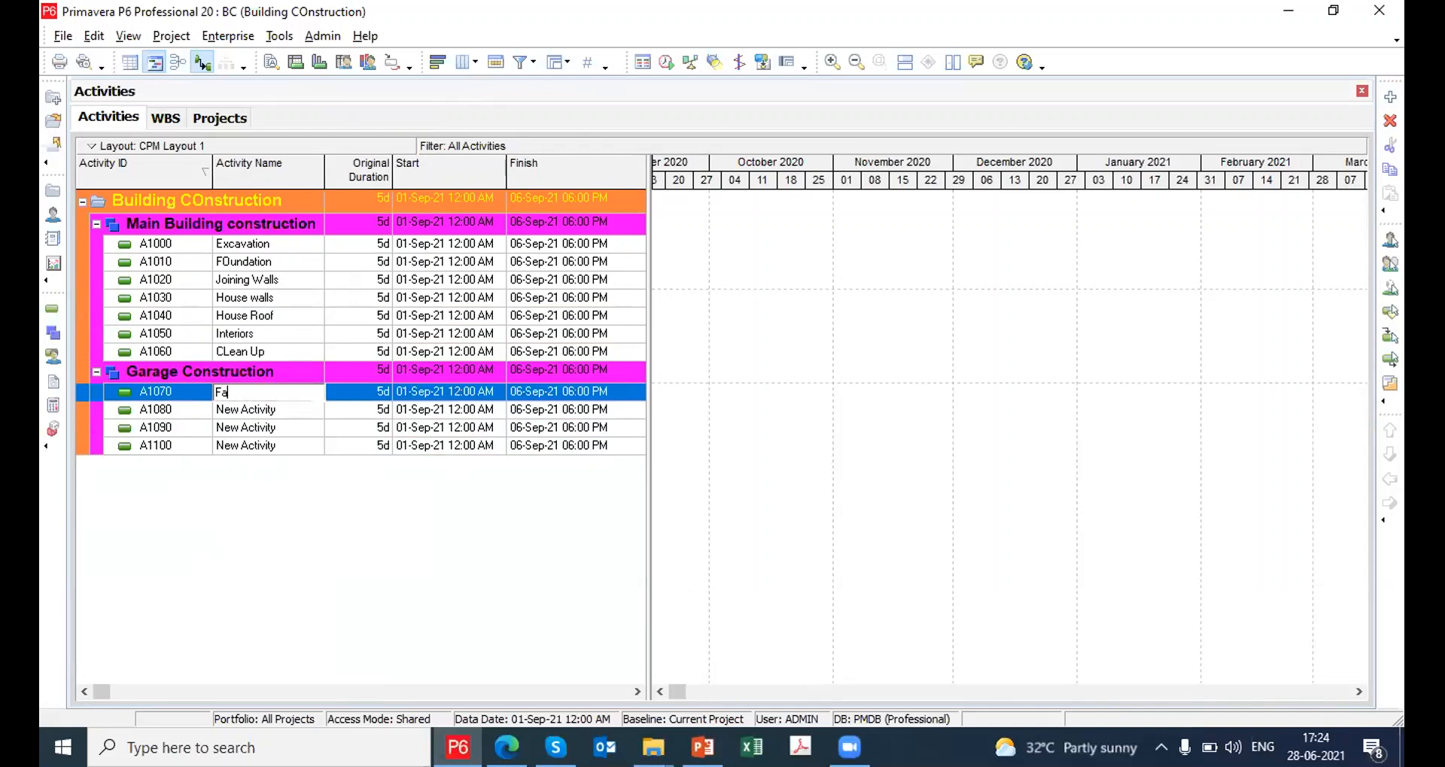
text(brication of Garage Doo)
text(r)
key(Return)
text(Garage)
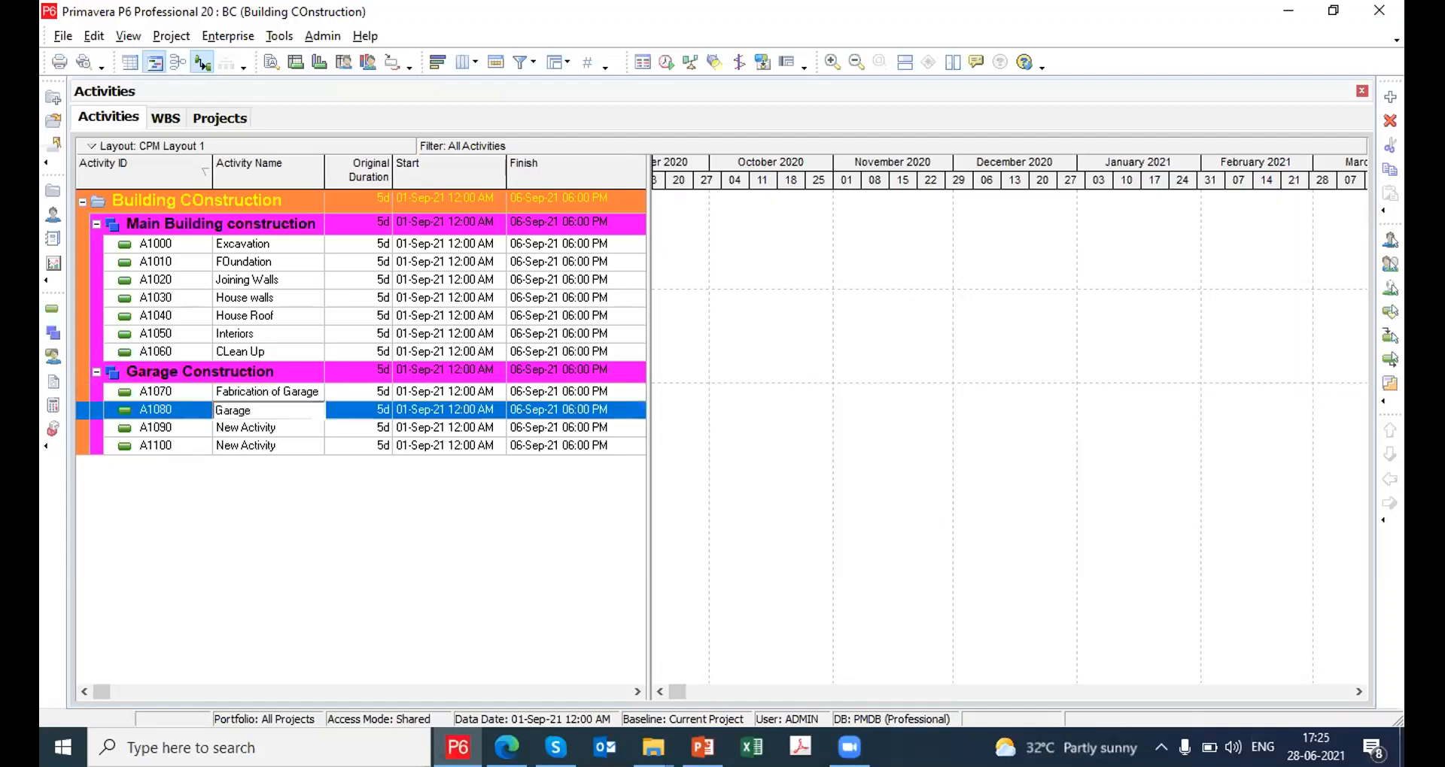
text( Walls)
key(Return)
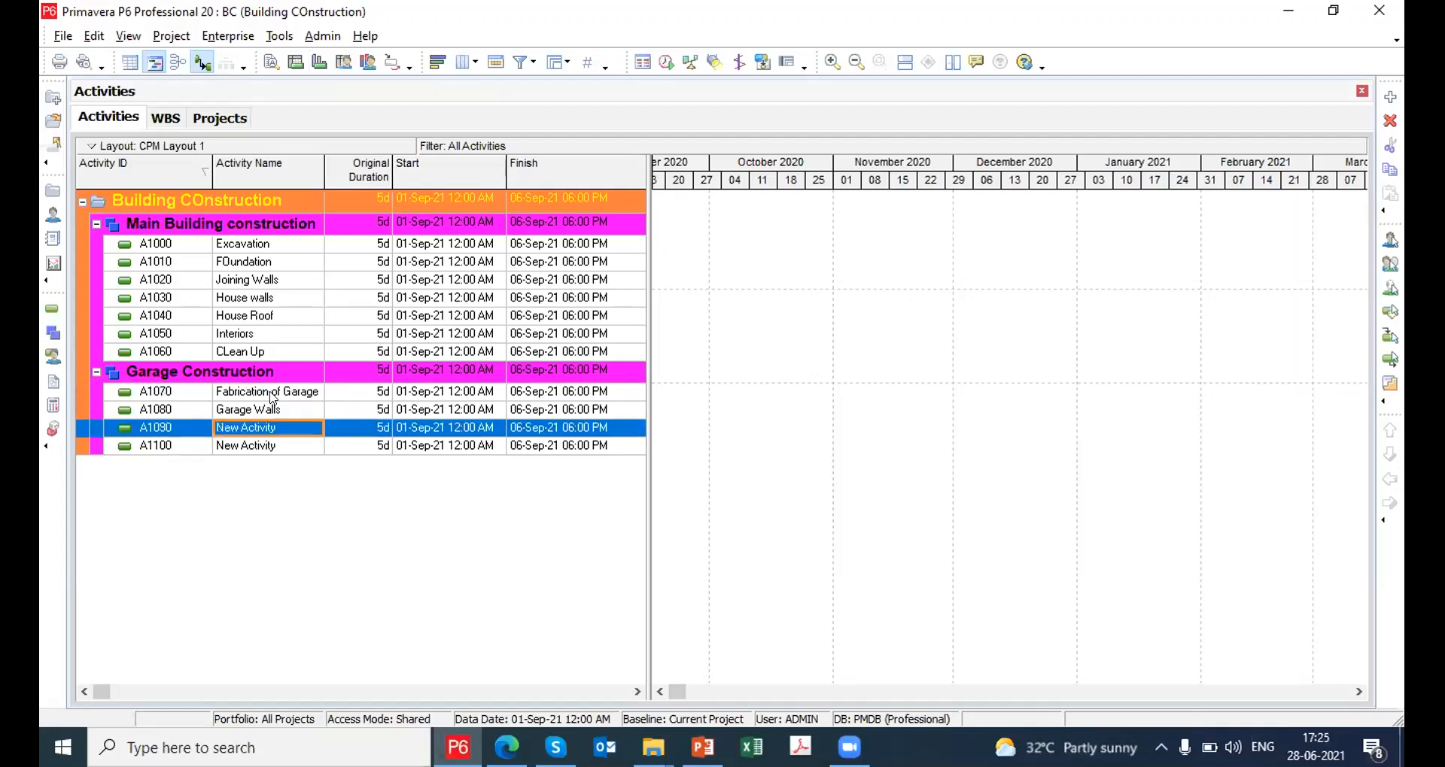
Name the last two Garage Construction activities, A1090 and A1100, "Garage Roof" and "Garage Doors"
text(Garage Roof)
key(Return)
text(Garage Doors)
key(Return)
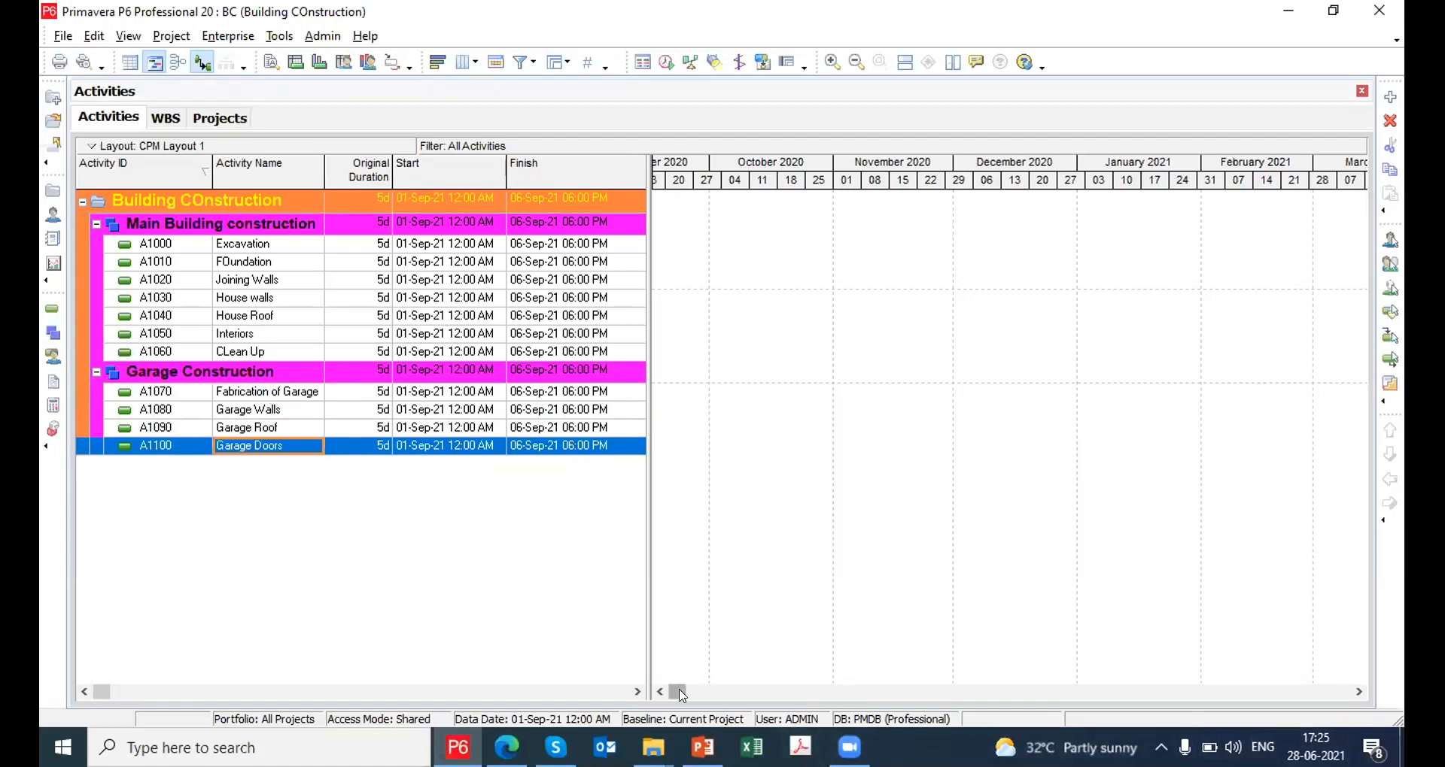
Link the seven Main Building construction activities in sequence from Excavation to CLean Up
drag(681, 693, 690, 694)
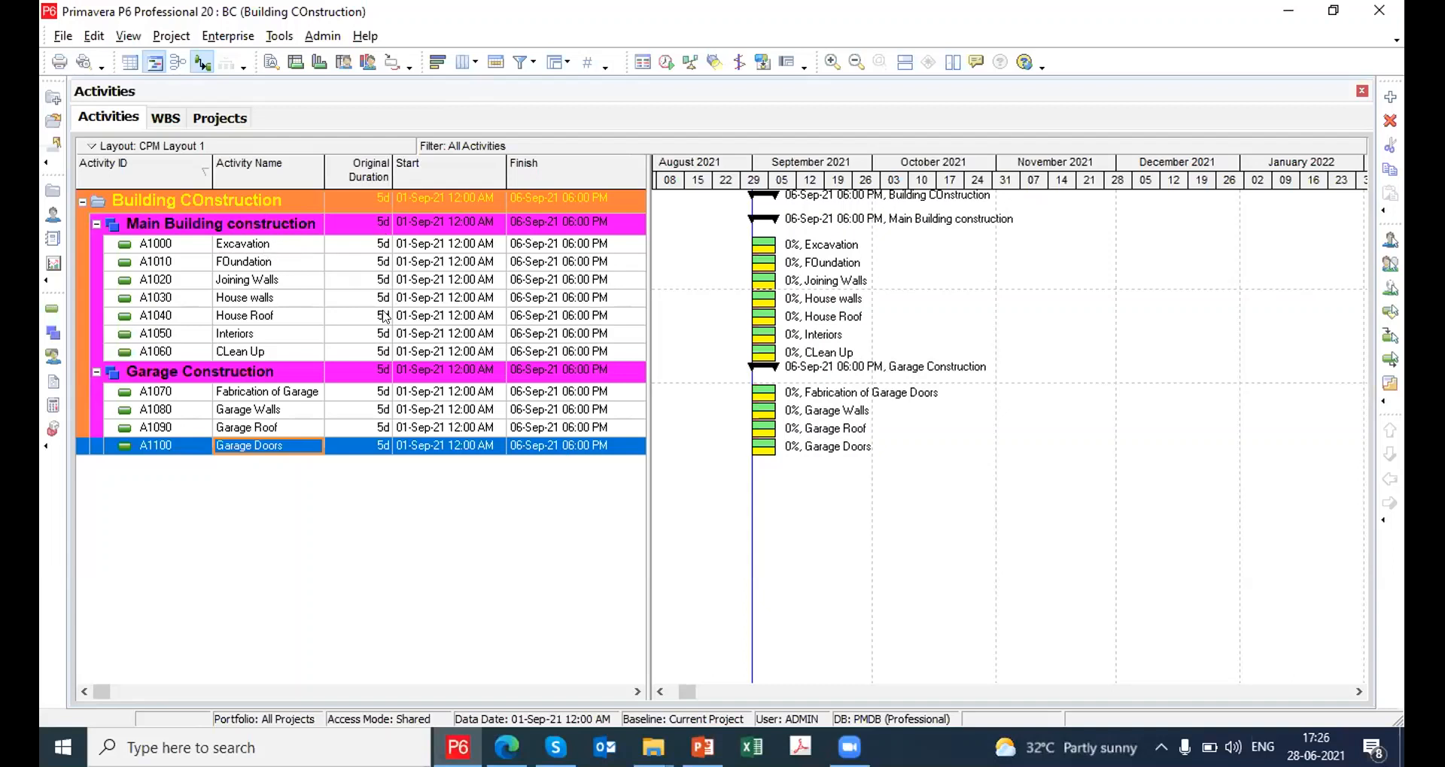
click(299, 249)
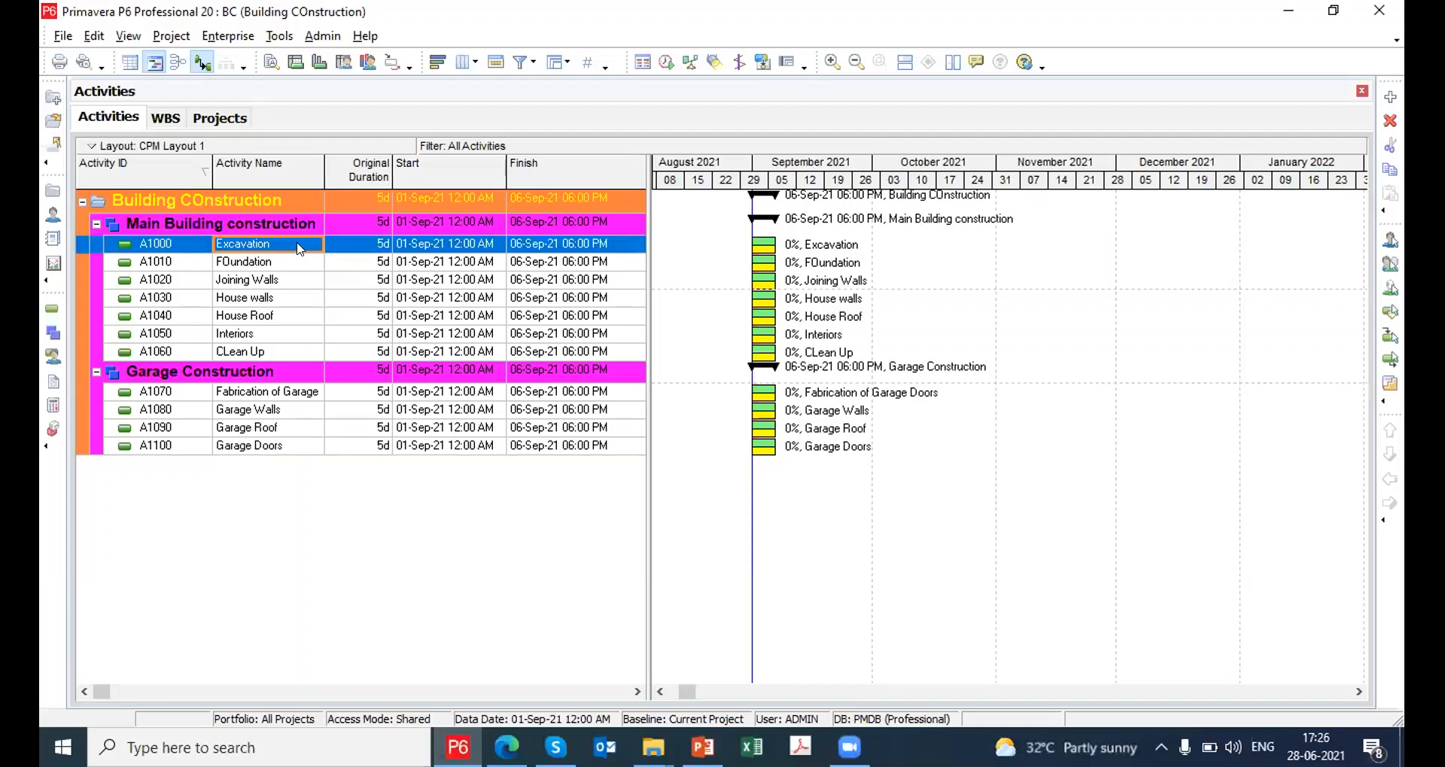
key(shift+Down)
key(shift+Down)
key(shift+Down)
key(shift+Down)
key(shift+Down)
key(shift+Down)
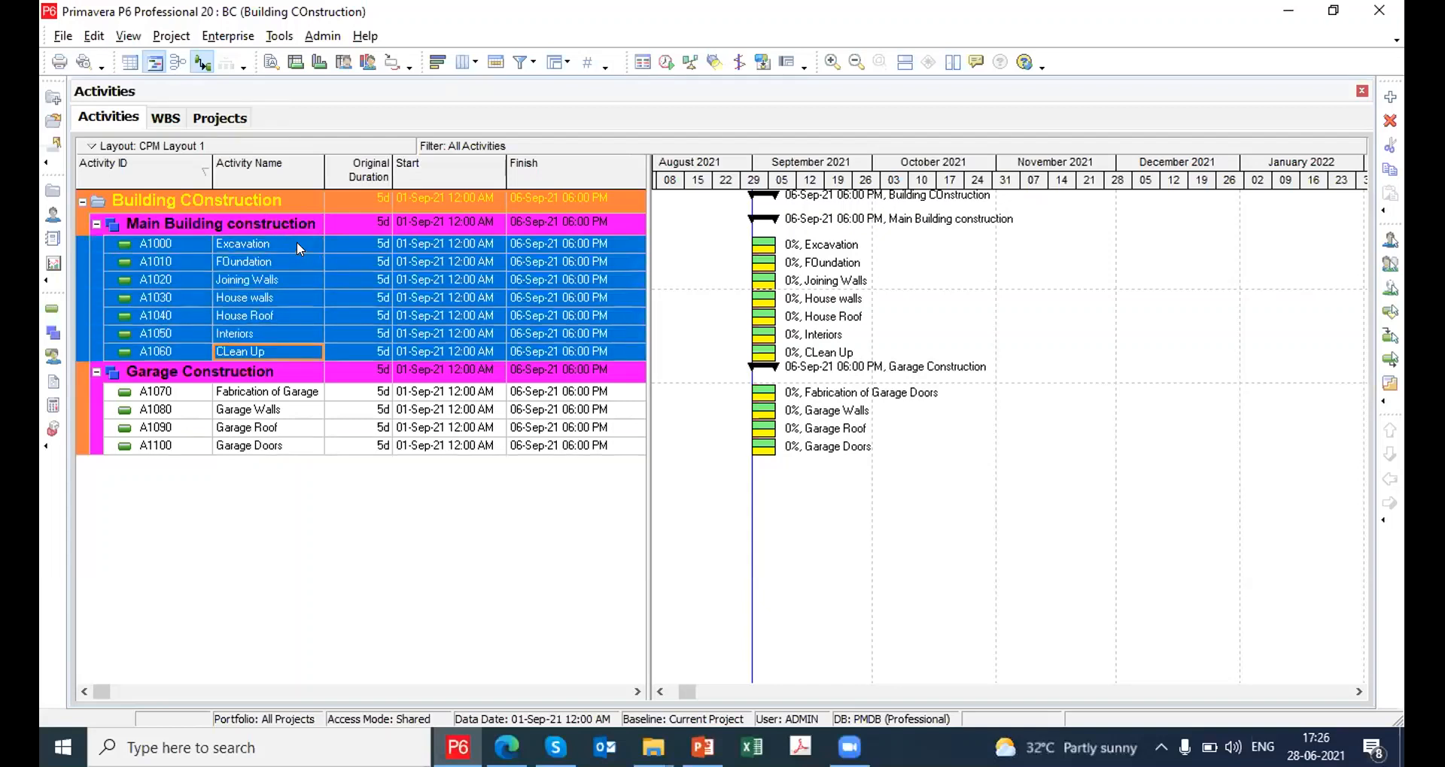
right_click(296, 242)
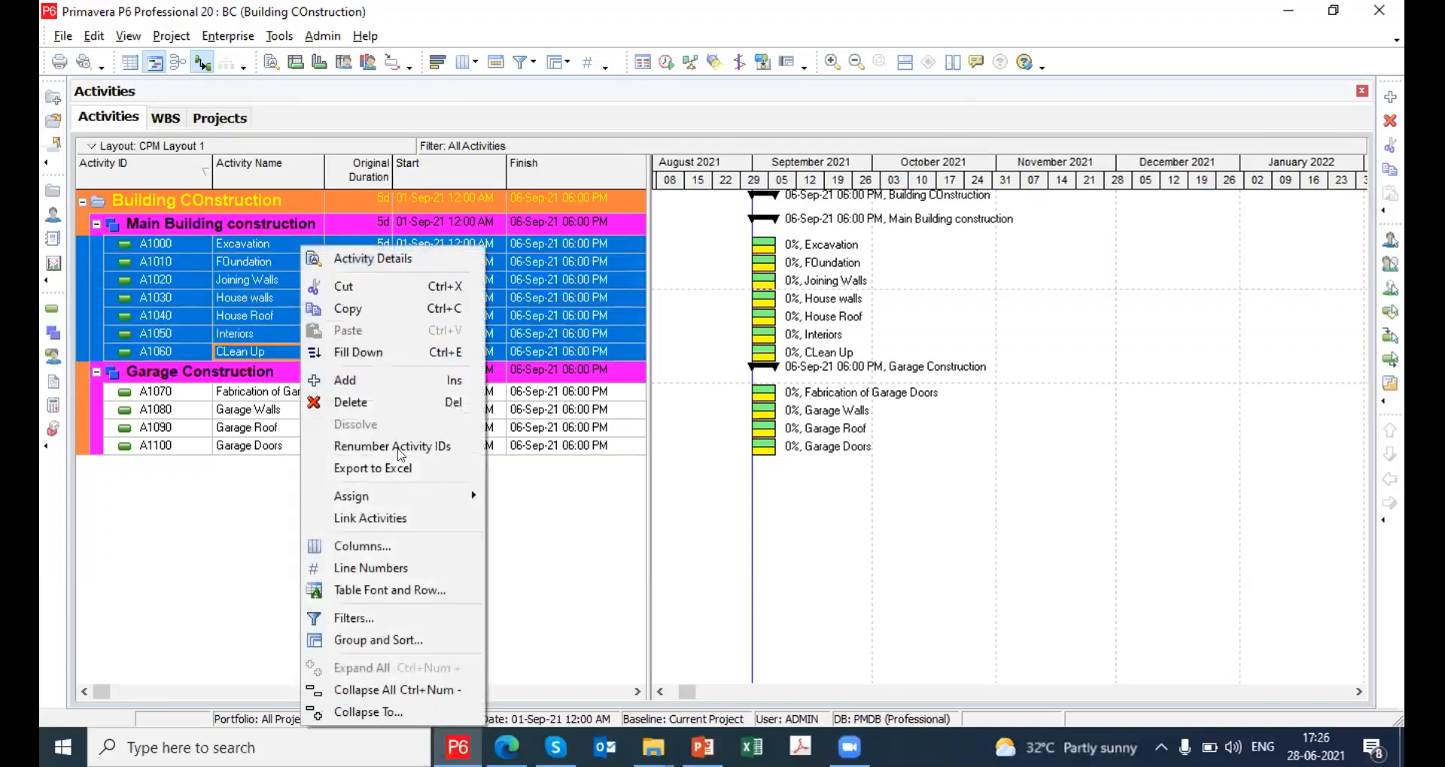
click(370, 520)
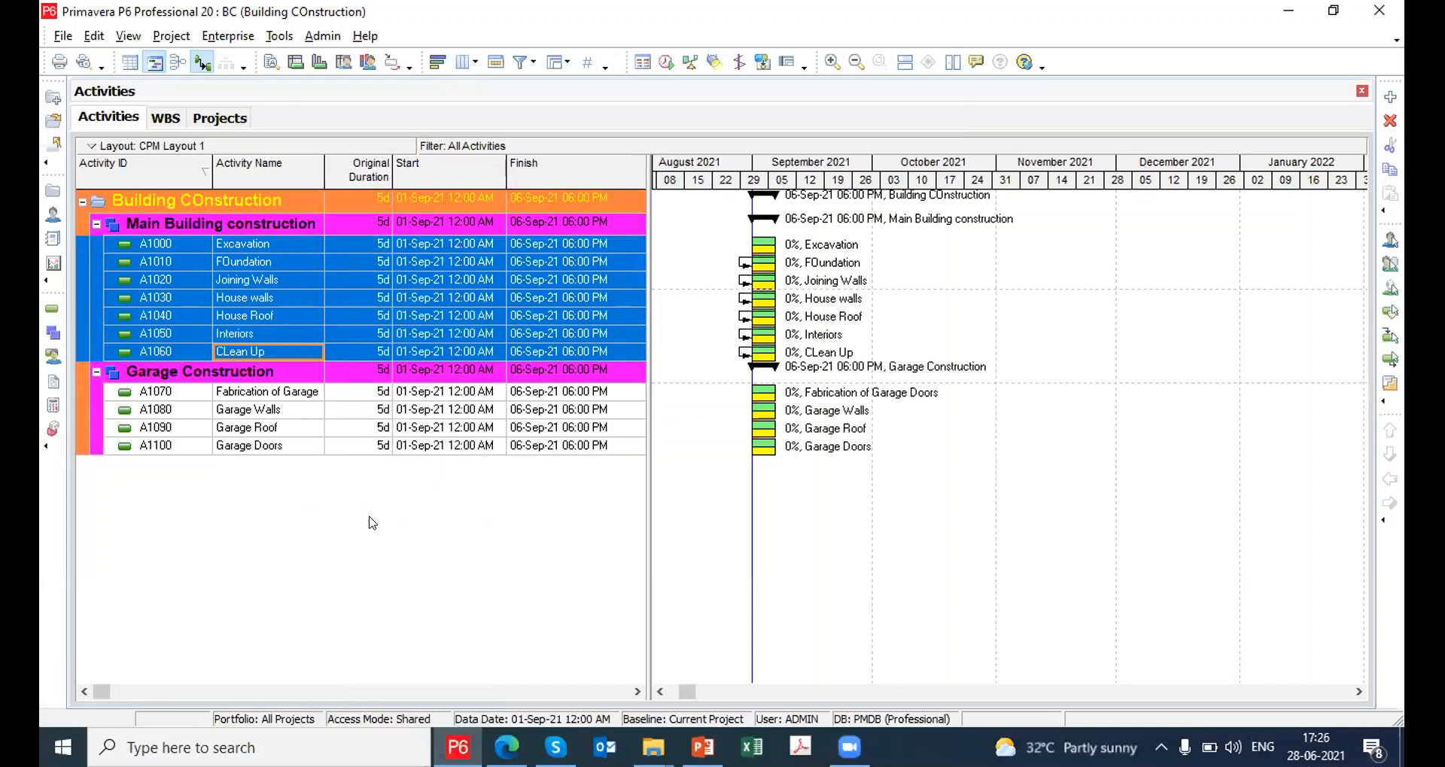
Display the activity details and assign Excavation as the predecessor of Fabrication of Garage Doors
click(288, 395)
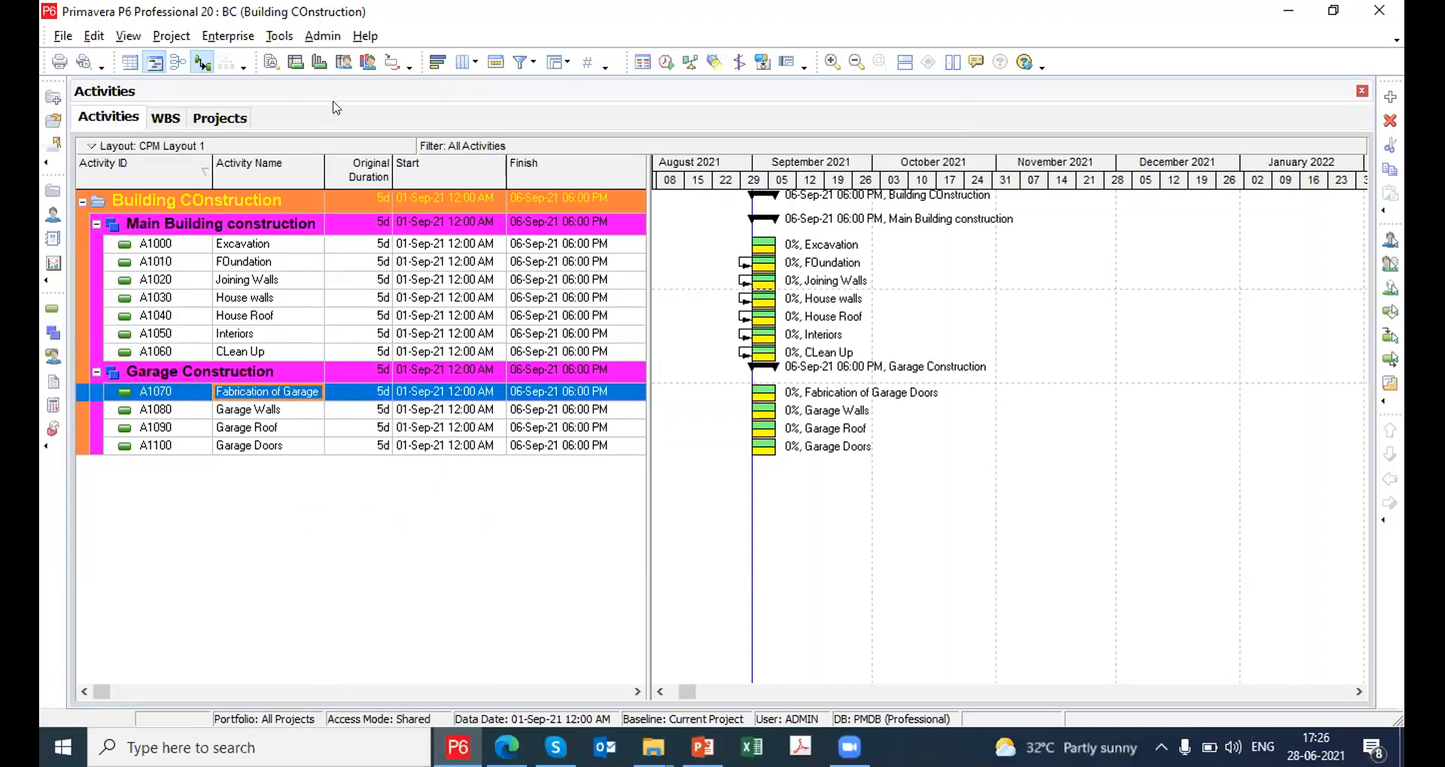
click(272, 63)
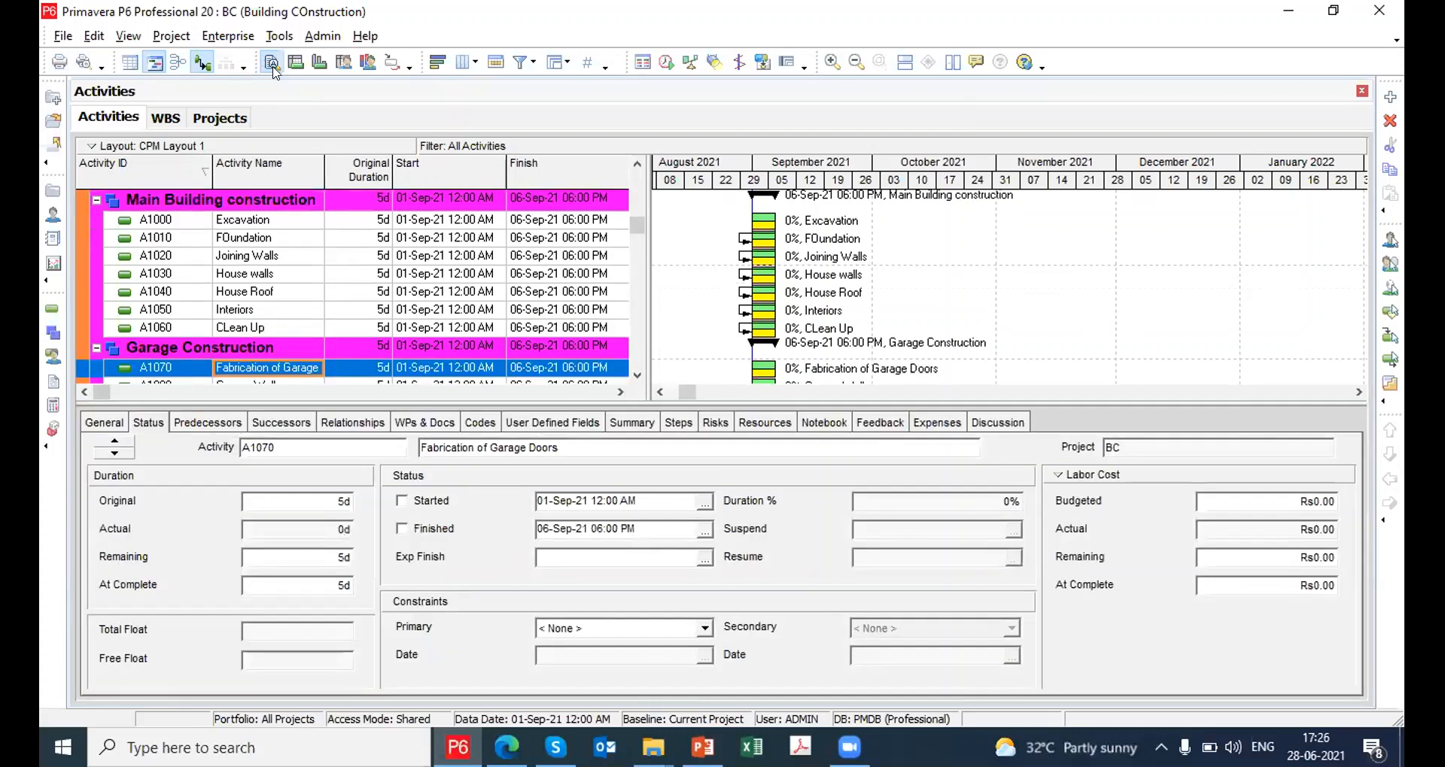
click(217, 424)
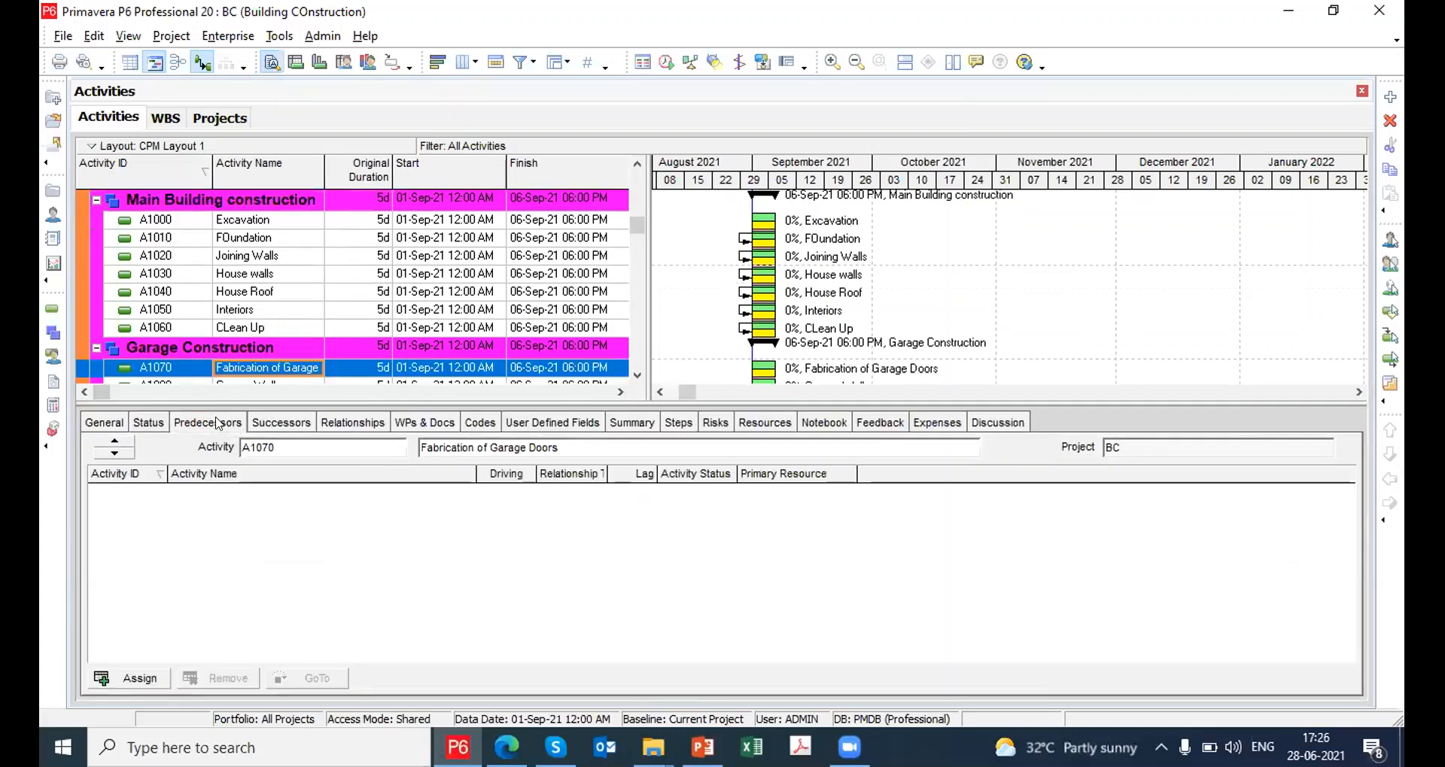
click(265, 424)
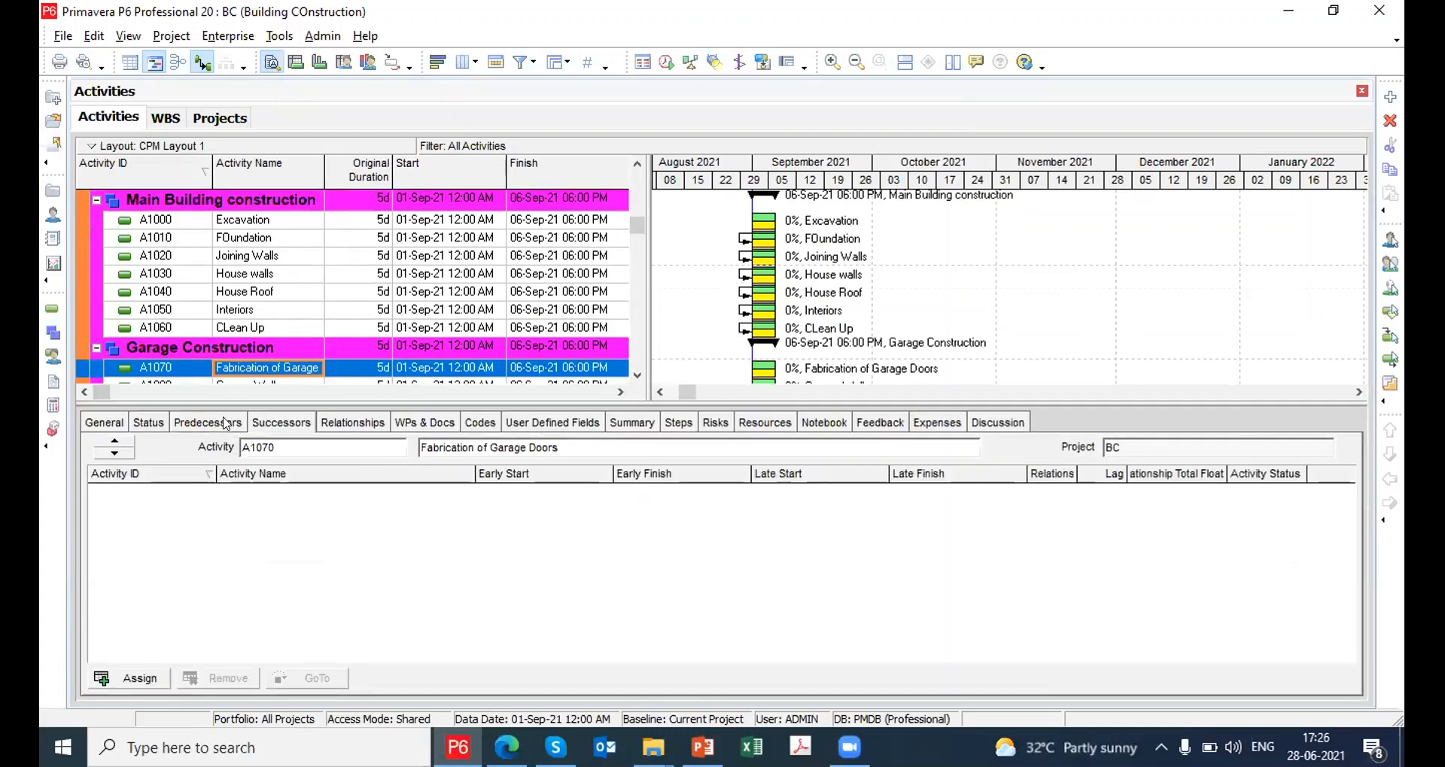
click(226, 424)
click(137, 679)
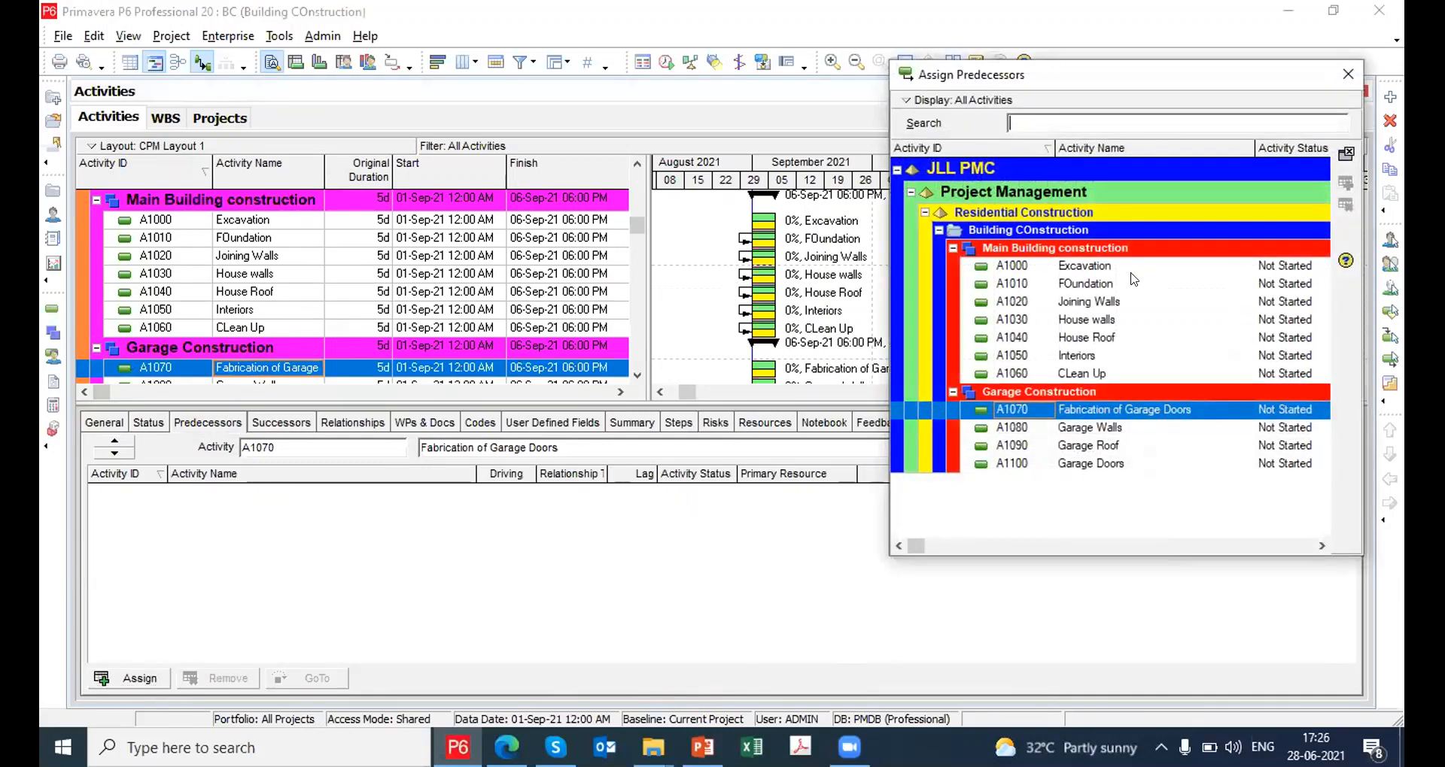
double_click(1082, 268)
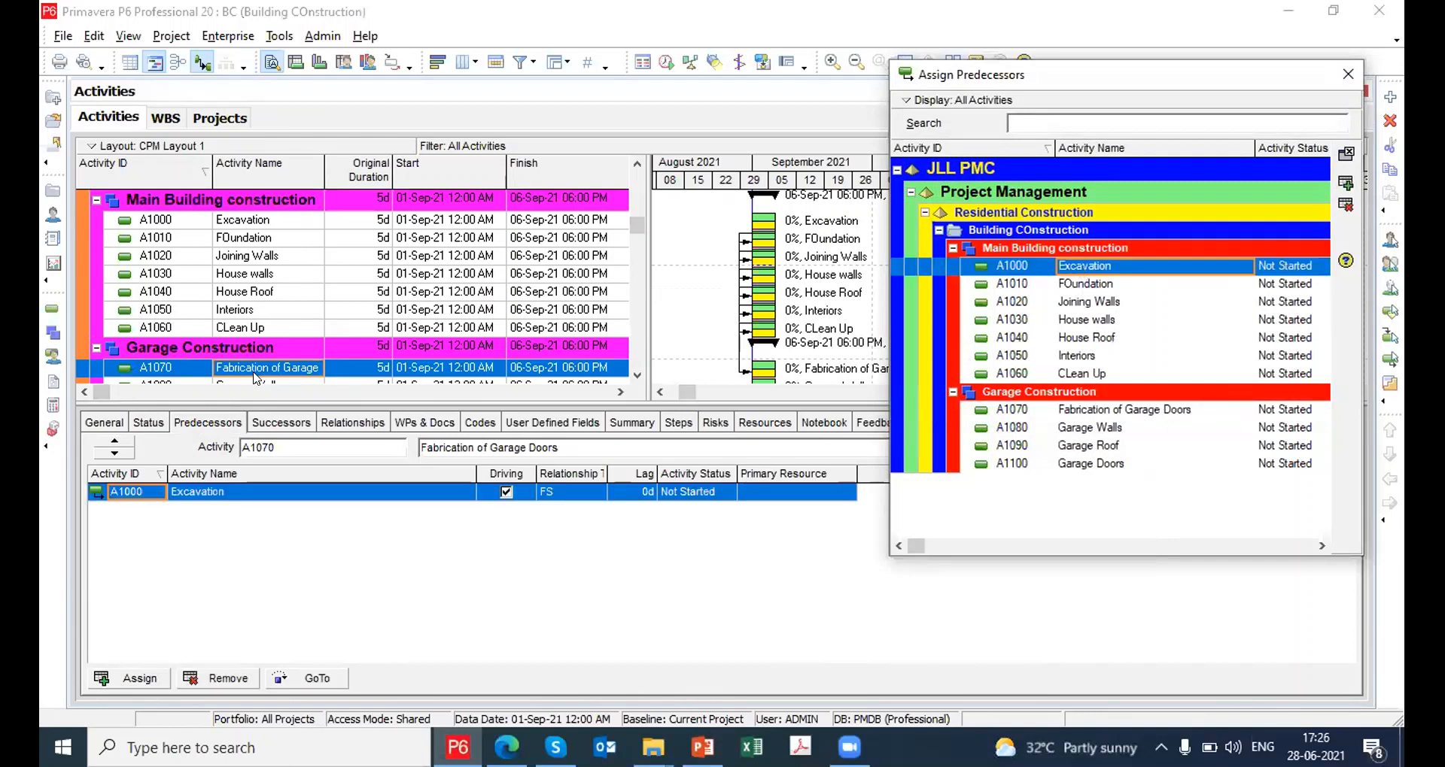
Assign Joining Walls as the predecessor of Garage Walls
key(Down)
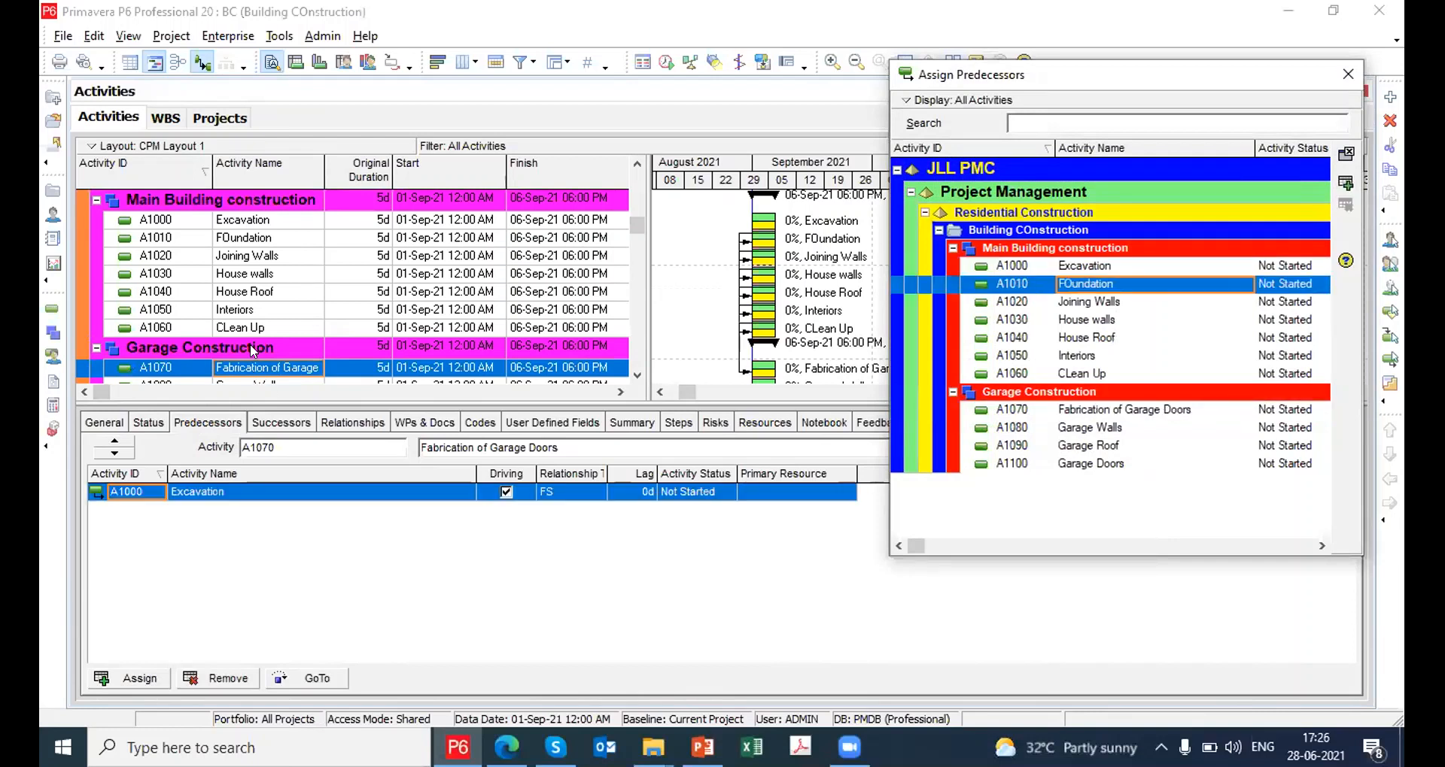
click(250, 347)
key(Down)
key(Down)
key(Down)
click(251, 348)
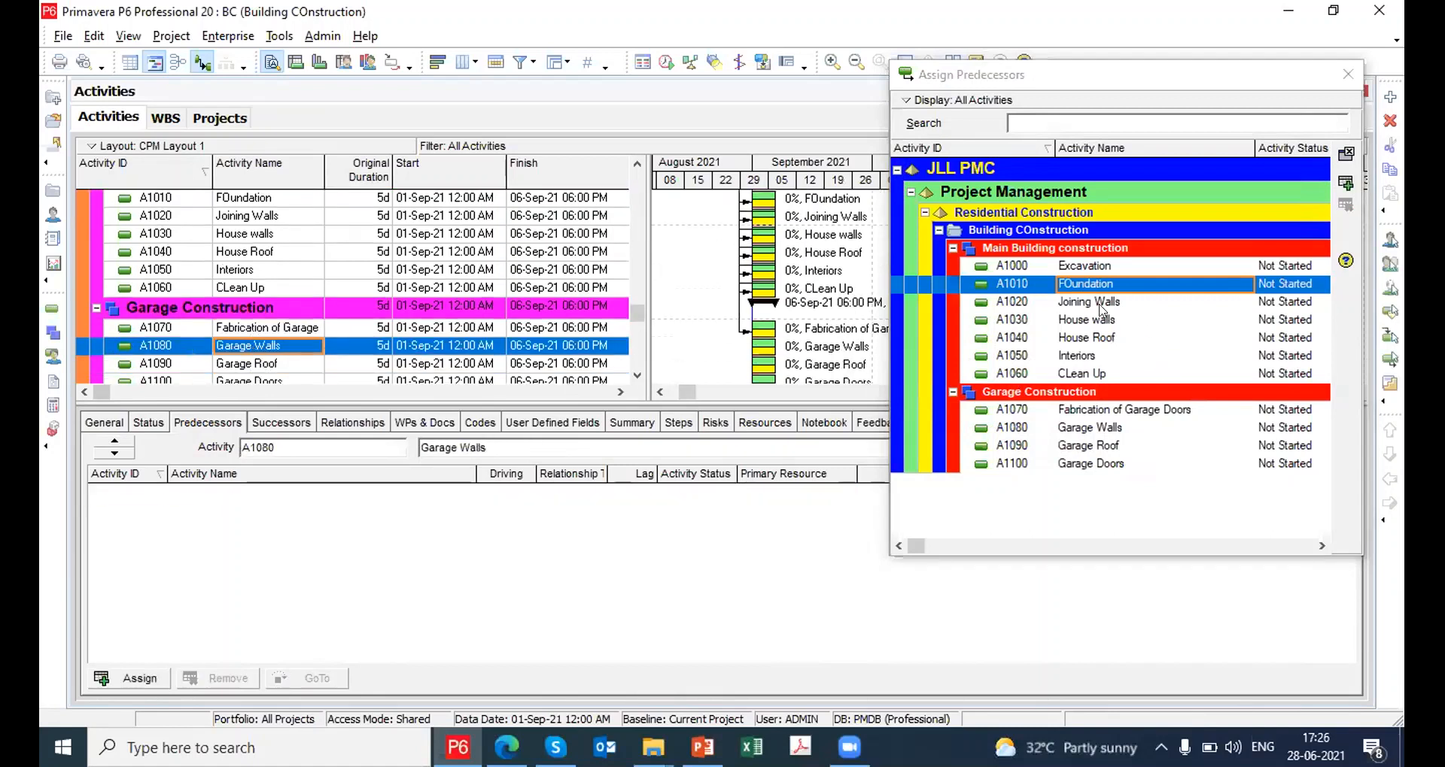
double_click(1100, 309)
Assign Garage Walls as the predecessor of Garage Roof, and Garage Roof and Fabrication of Garage Doors as the predecessors of Garage Doors
click(265, 364)
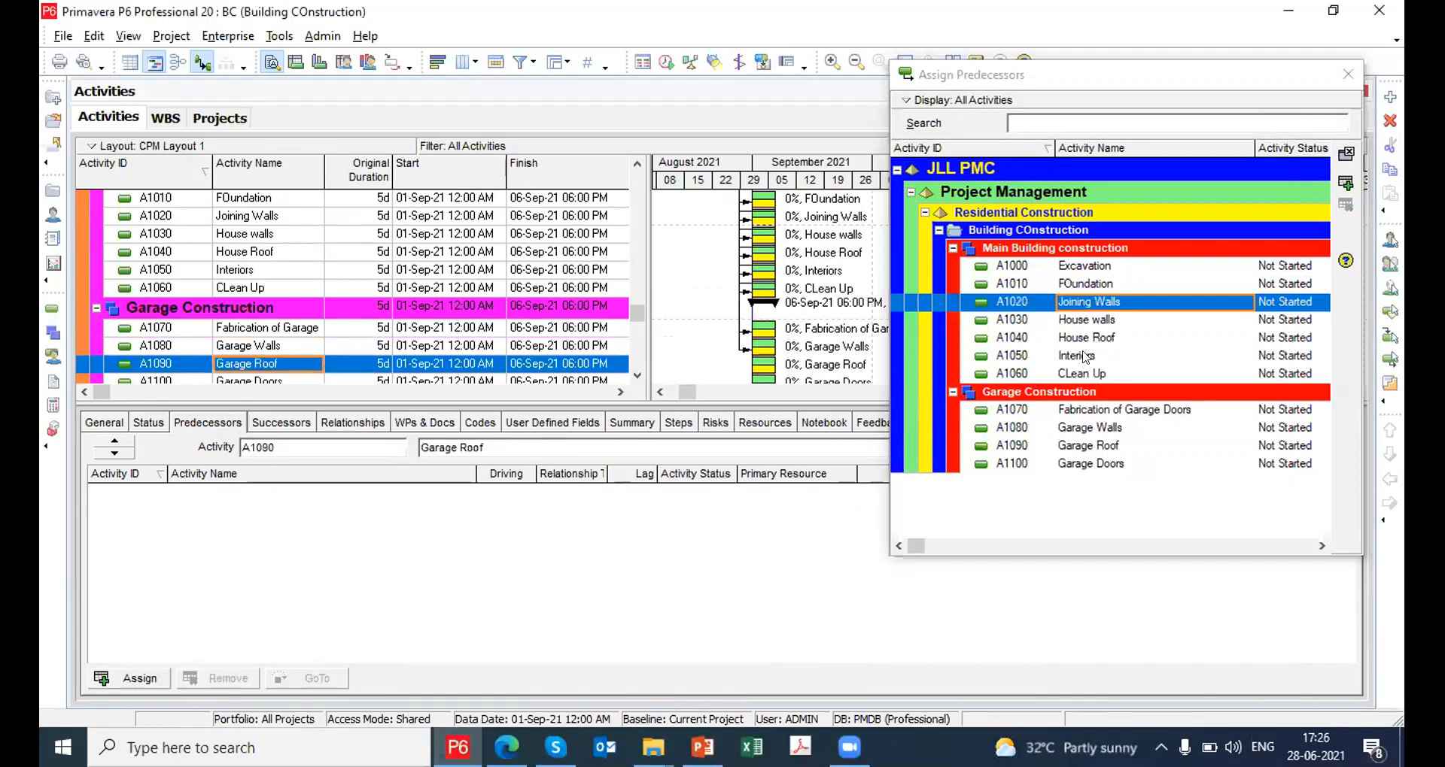
double_click(1050, 431)
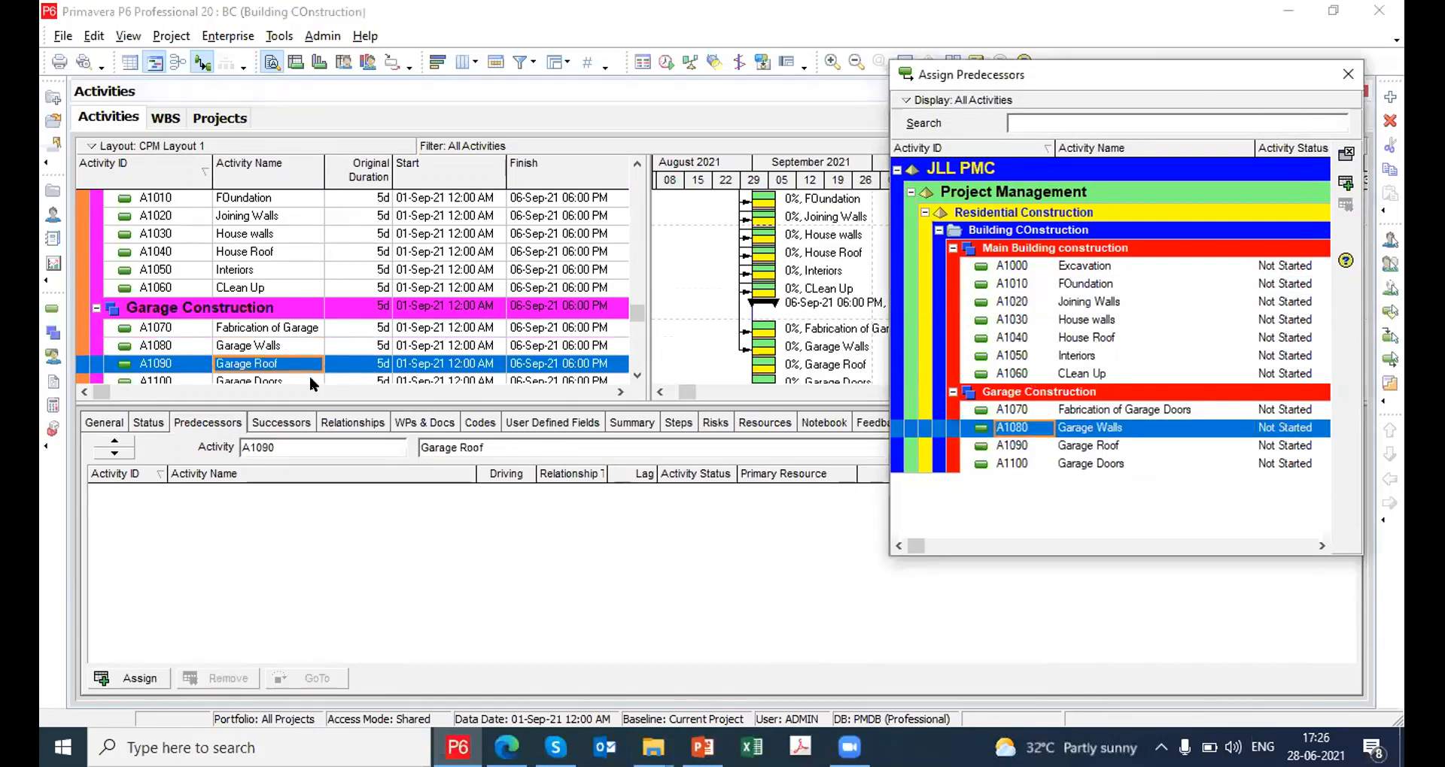
click(267, 381)
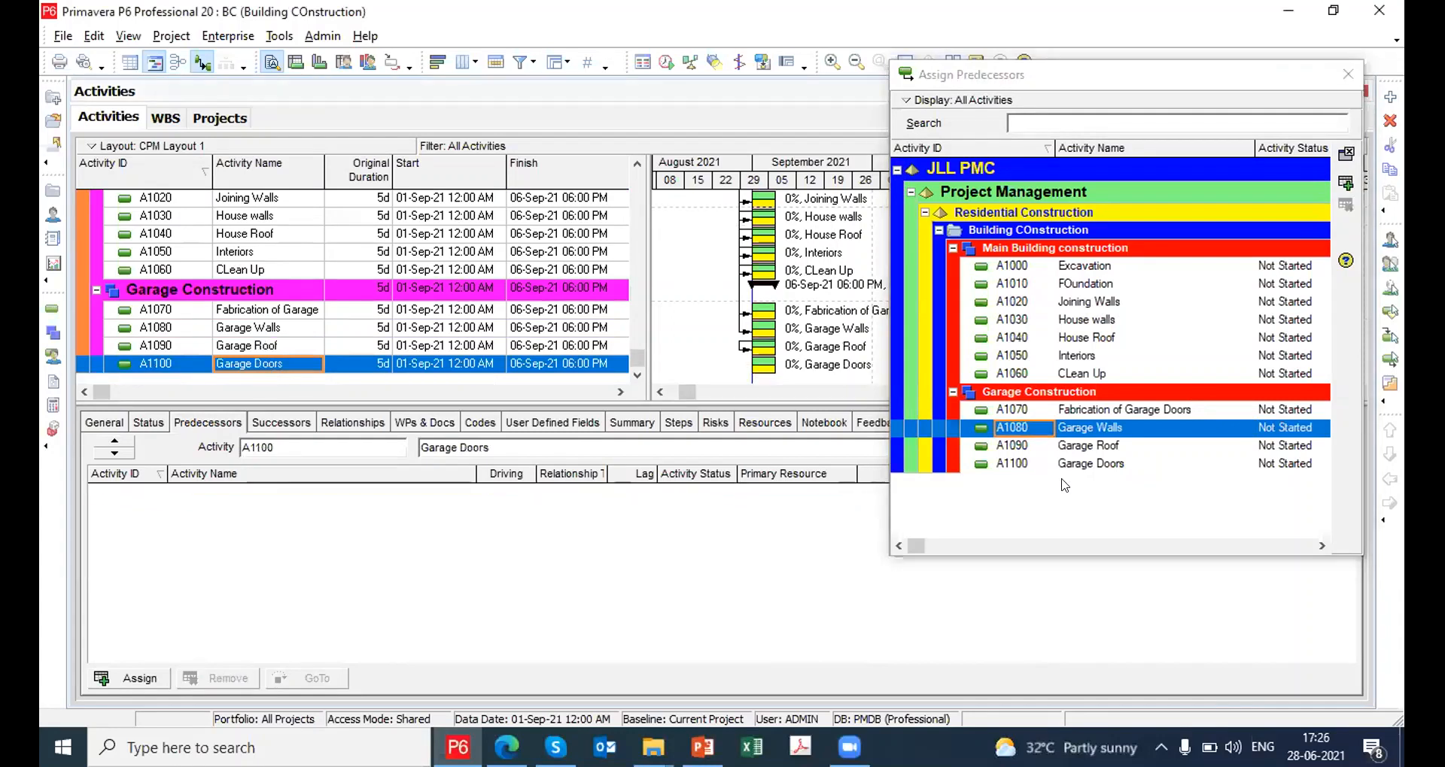
double_click(1072, 444)
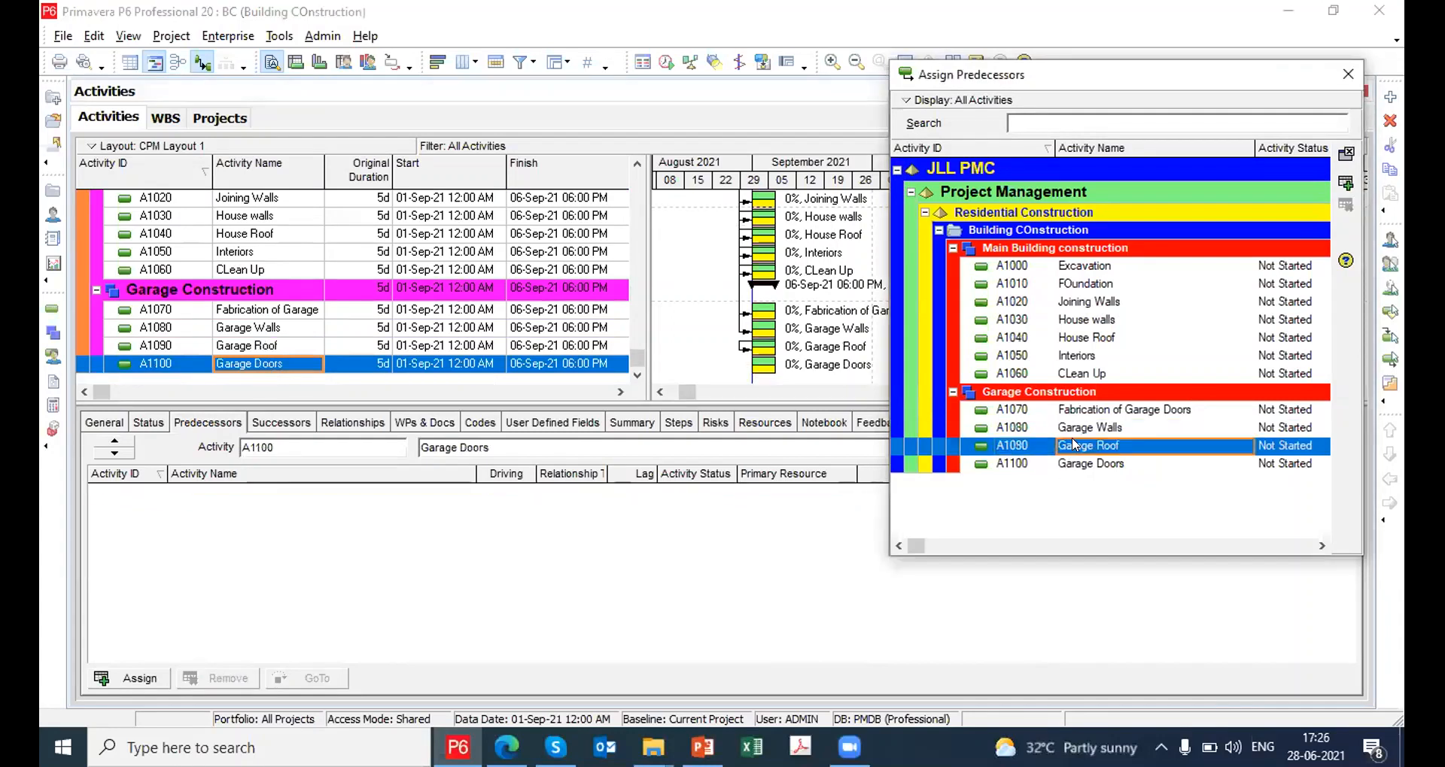
double_click(1091, 413)
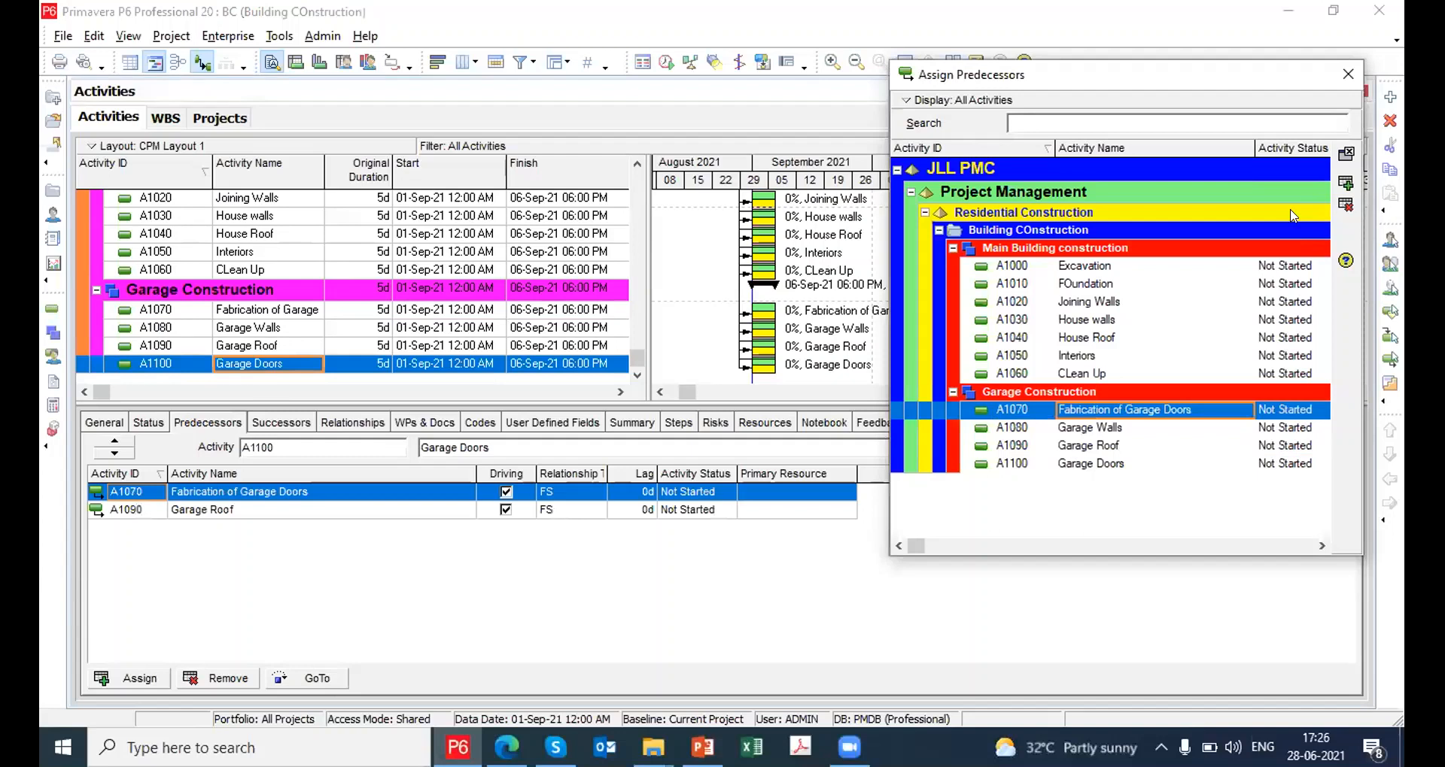
click(1348, 73)
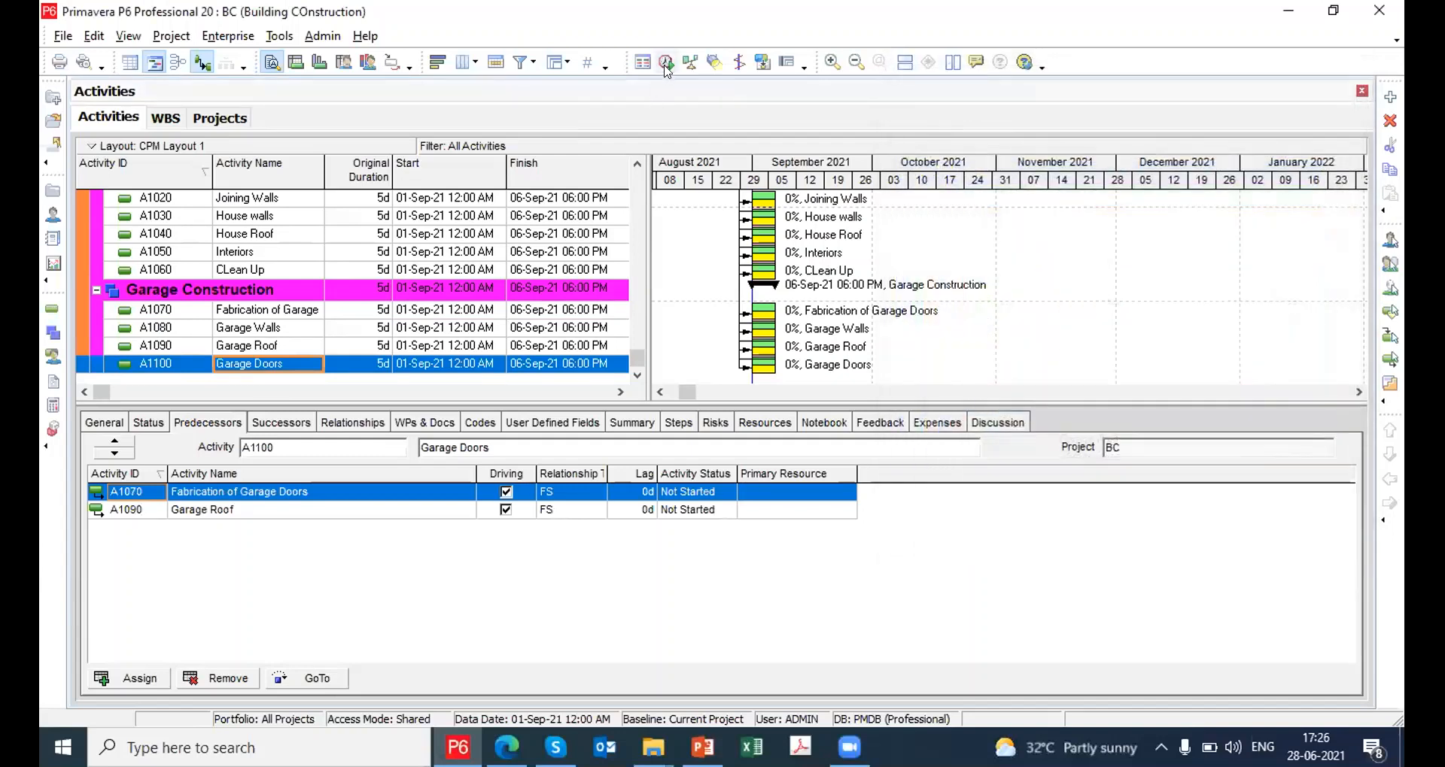
Schedule the project and enlarge the activity table to show all activities of both WBS elements
click(666, 64)
click(921, 296)
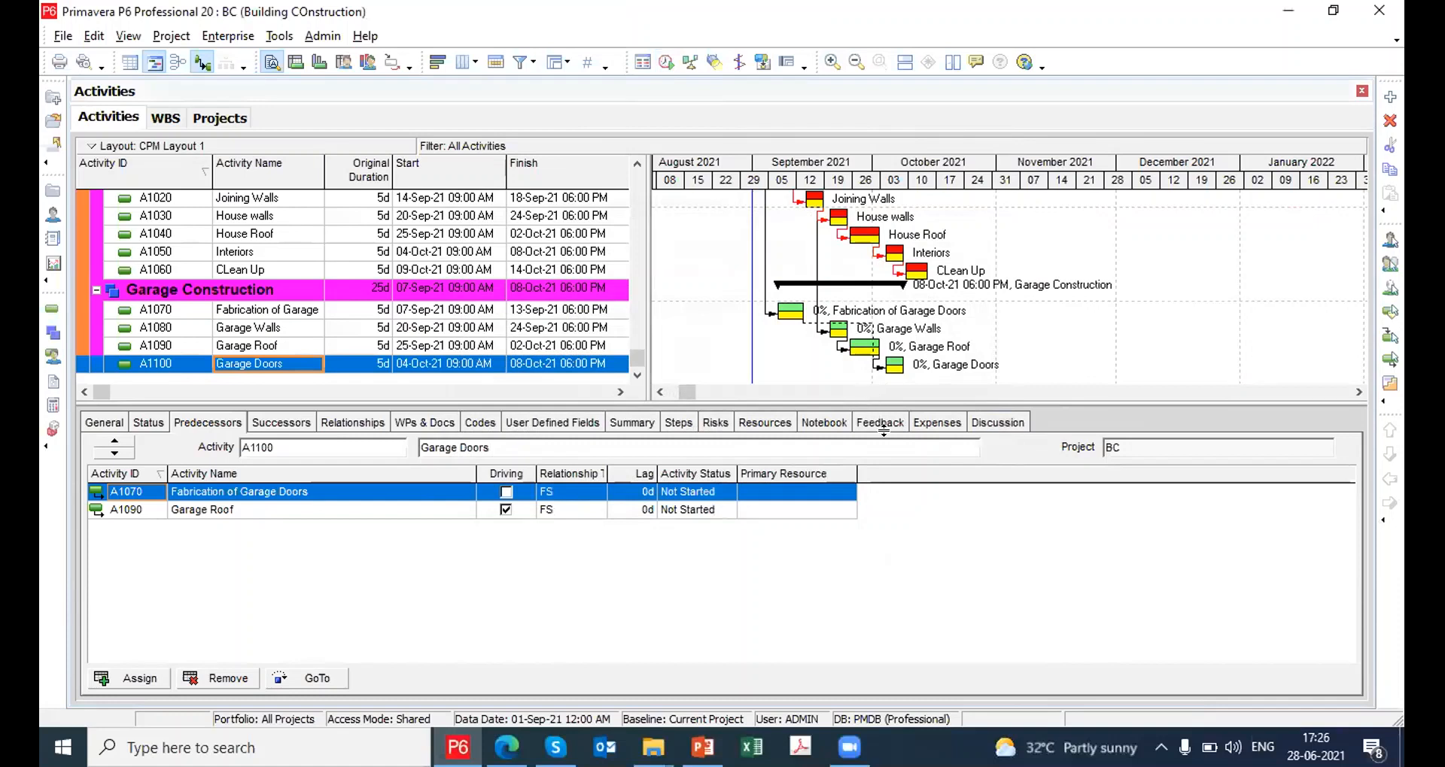
drag(884, 427, 901, 610)
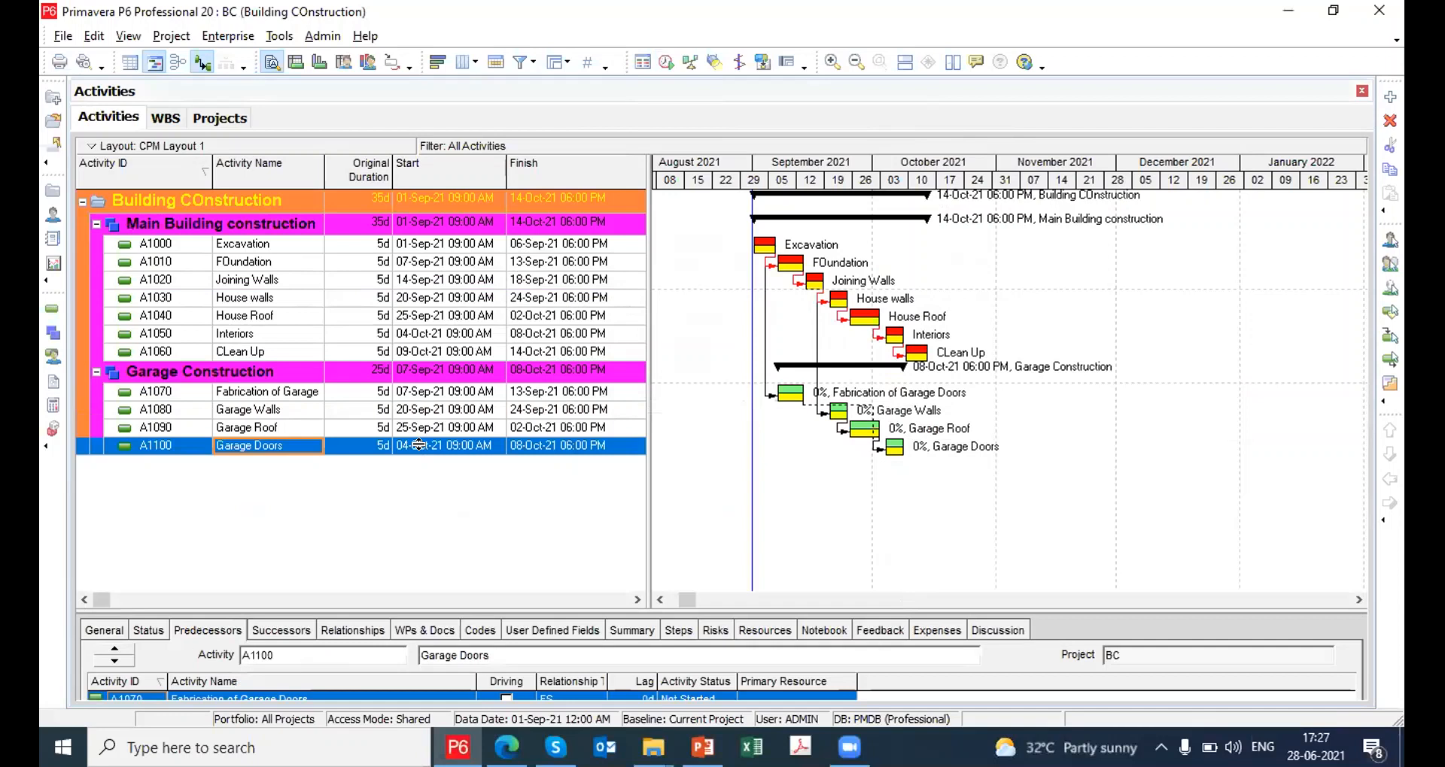
click(332, 392)
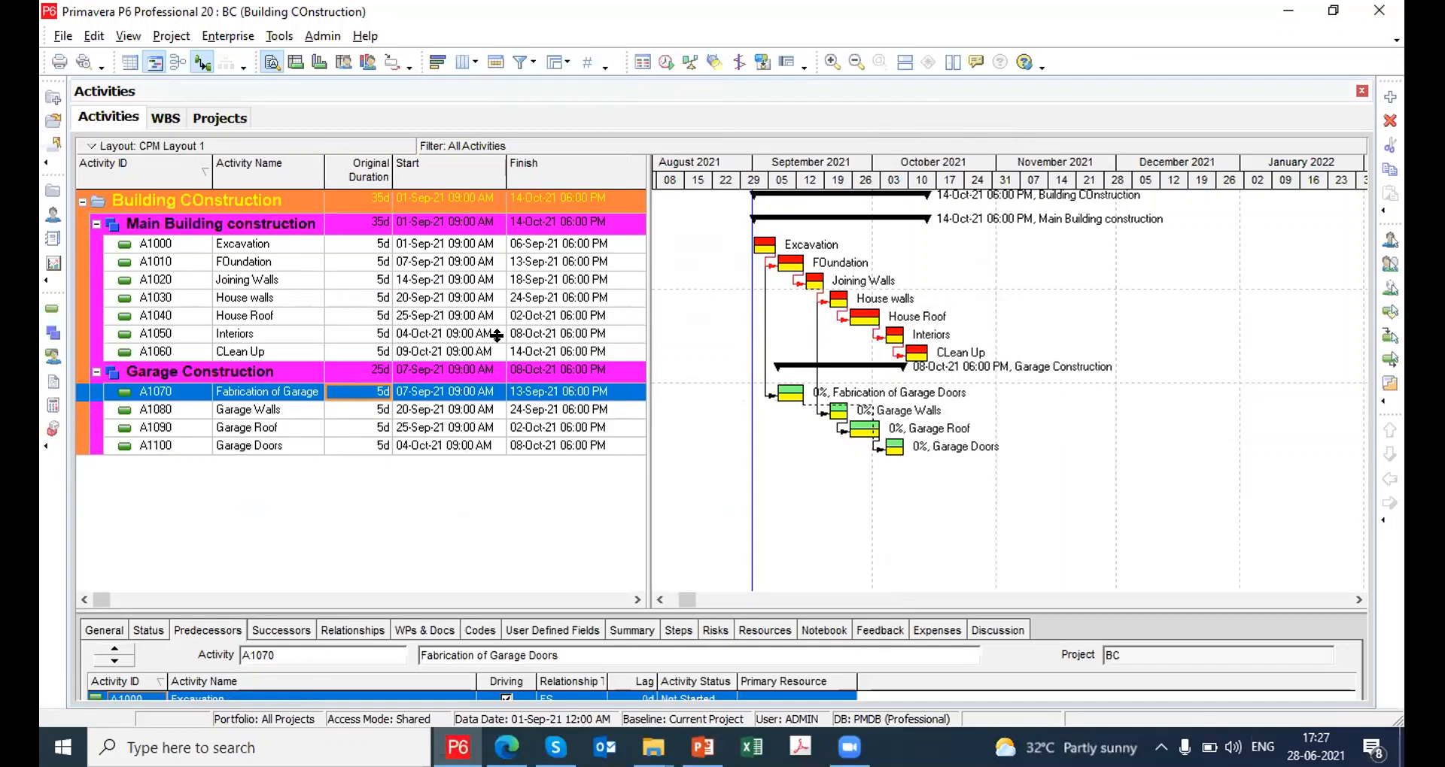
click(435, 245)
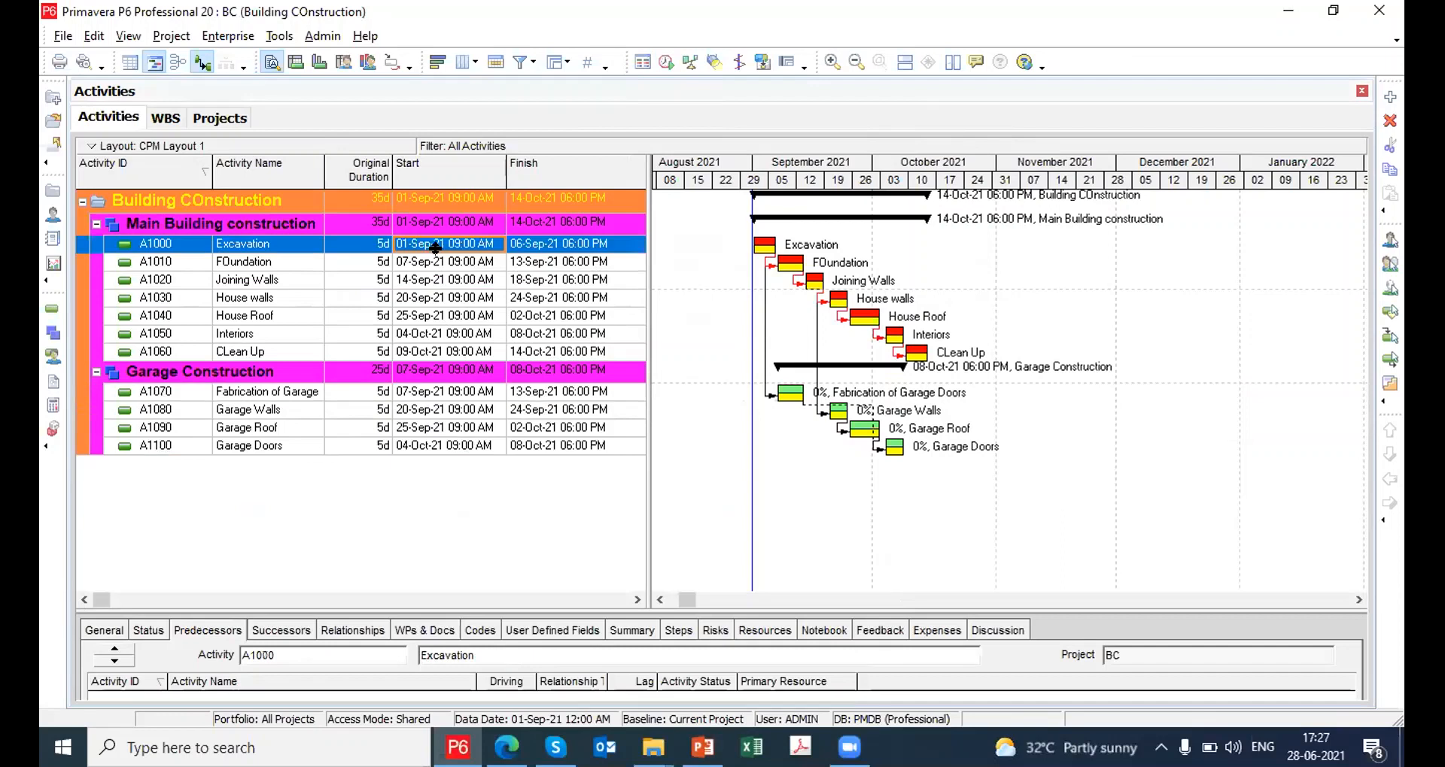
click(240, 446)
Enlarge the activity details area and assign Garage Doors as an additional predecessor of CLean Up
click(265, 352)
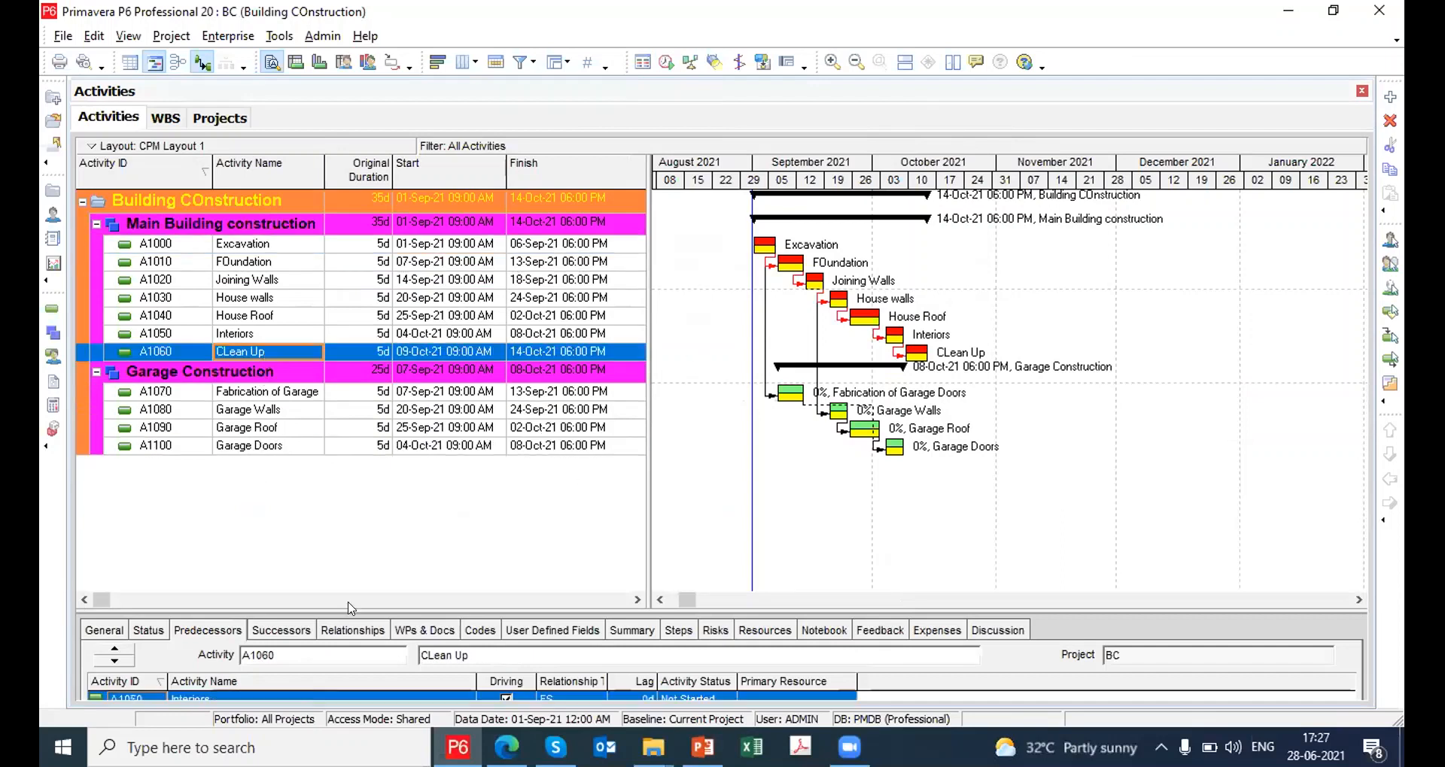
drag(337, 603, 265, 485)
click(139, 690)
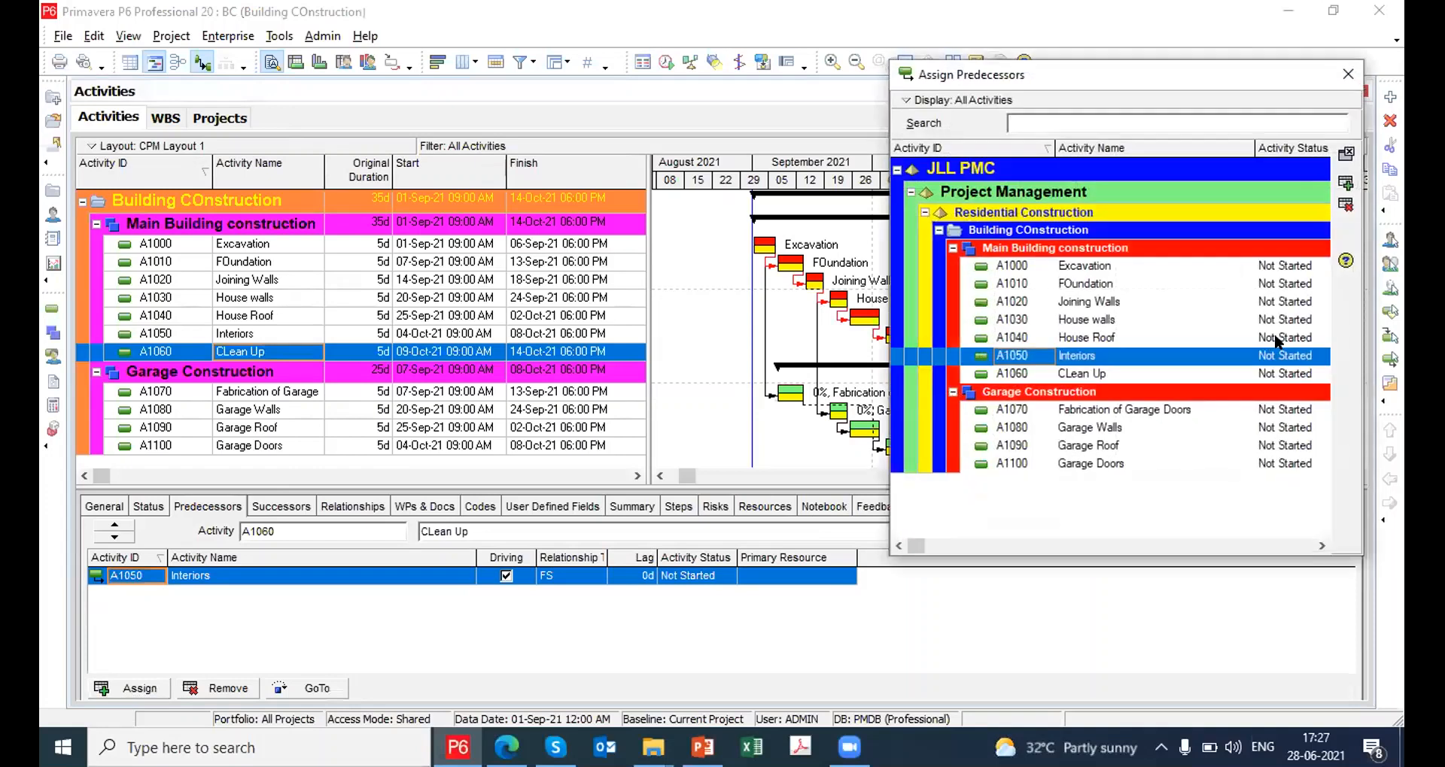
double_click(1060, 462)
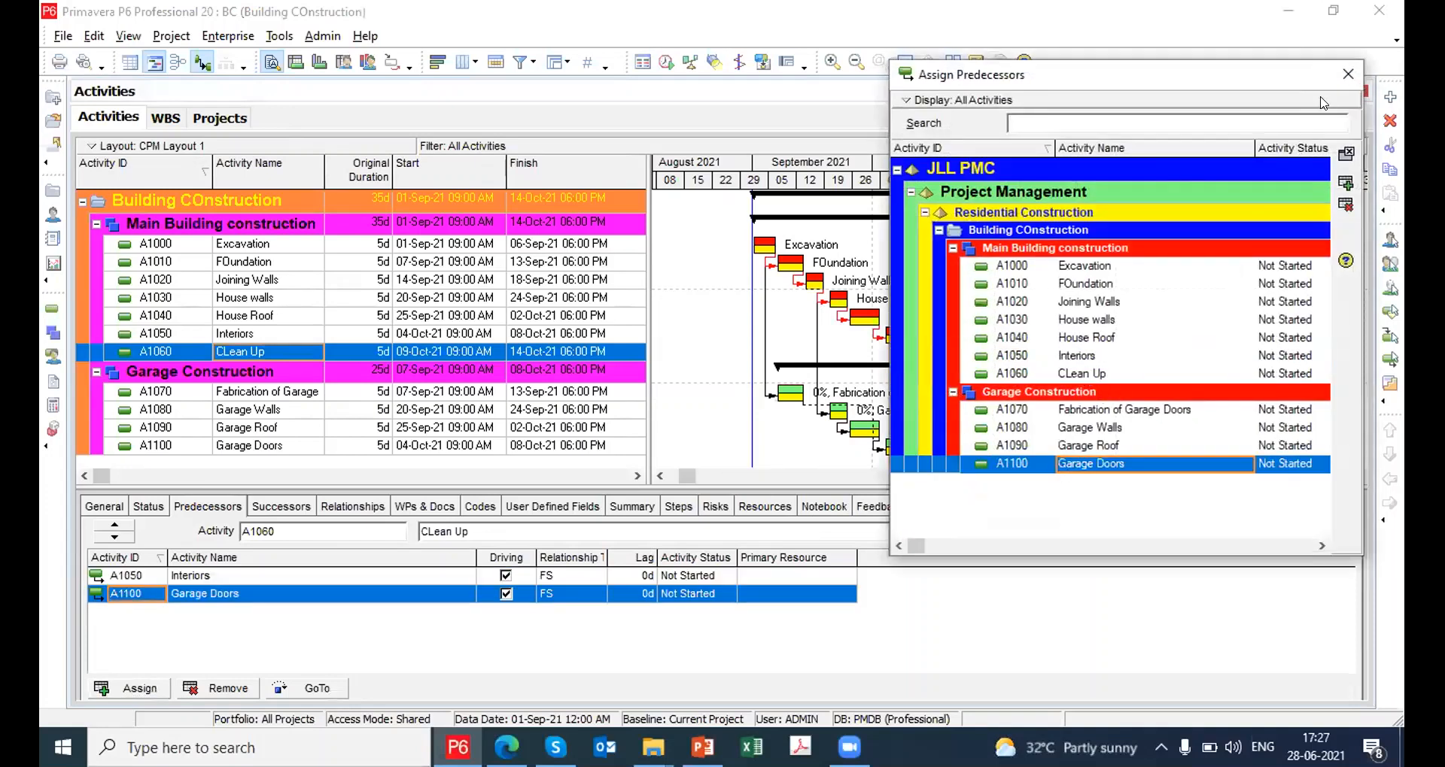
click(1340, 83)
Set the relationship type between Garage Doors and CLean Up to FF and reschedule the project
click(587, 594)
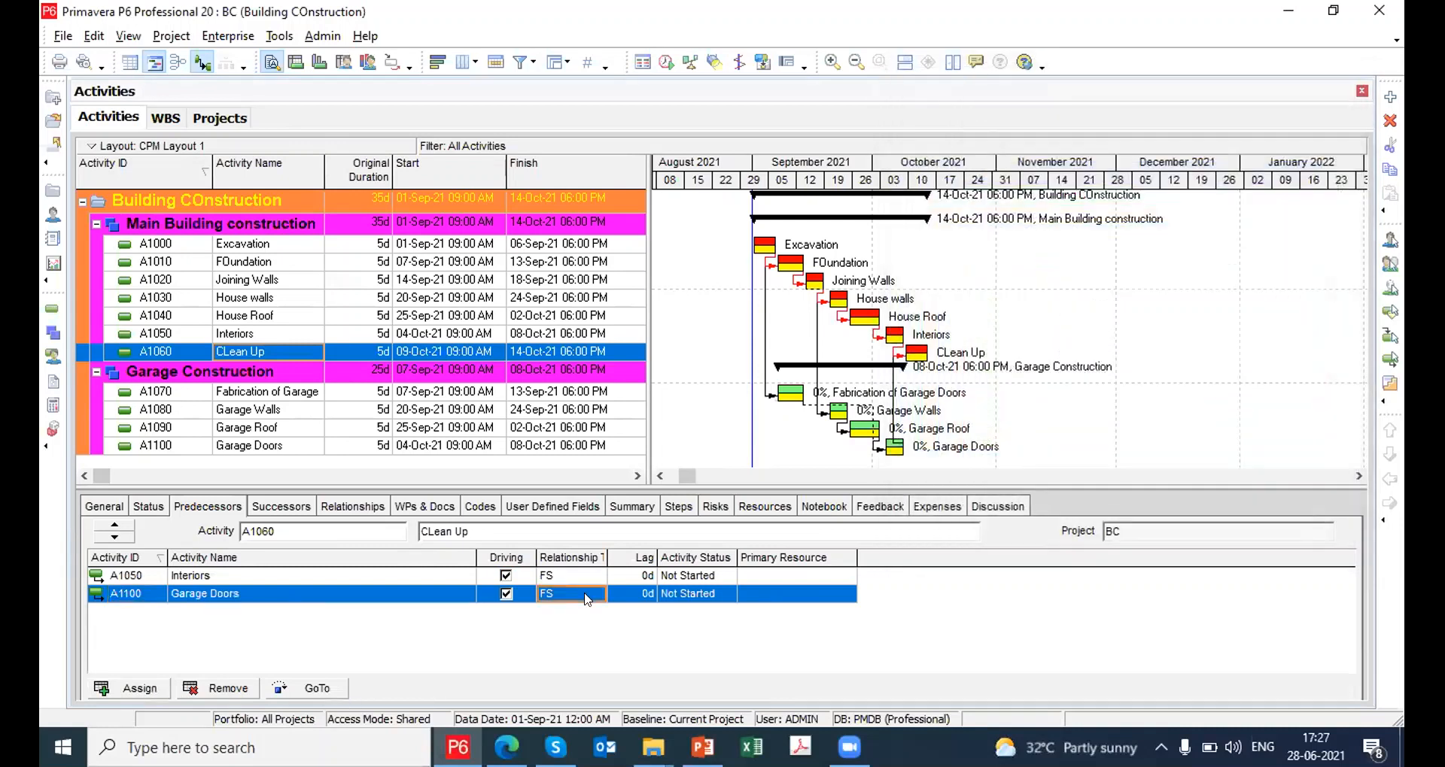
click(588, 600)
click(570, 616)
click(665, 64)
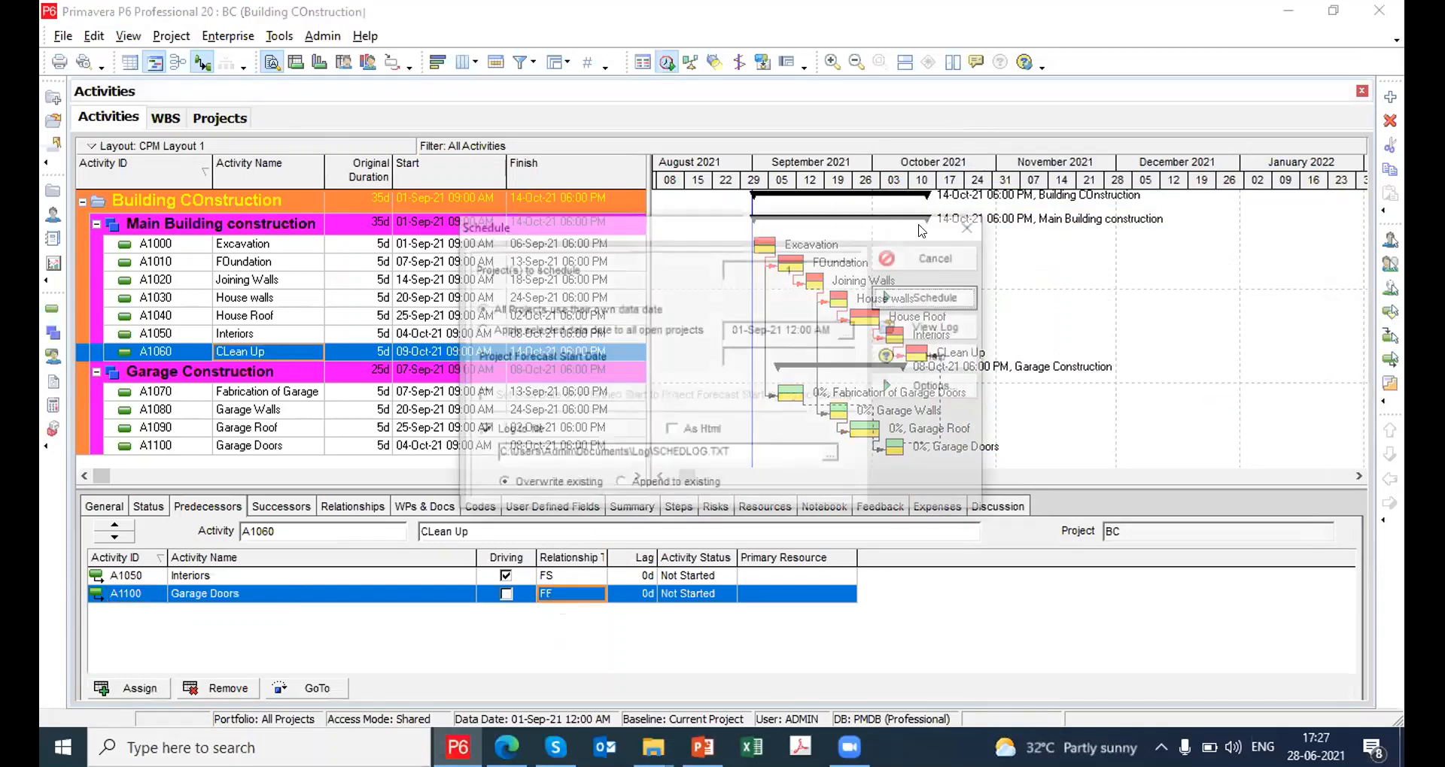
click(926, 288)
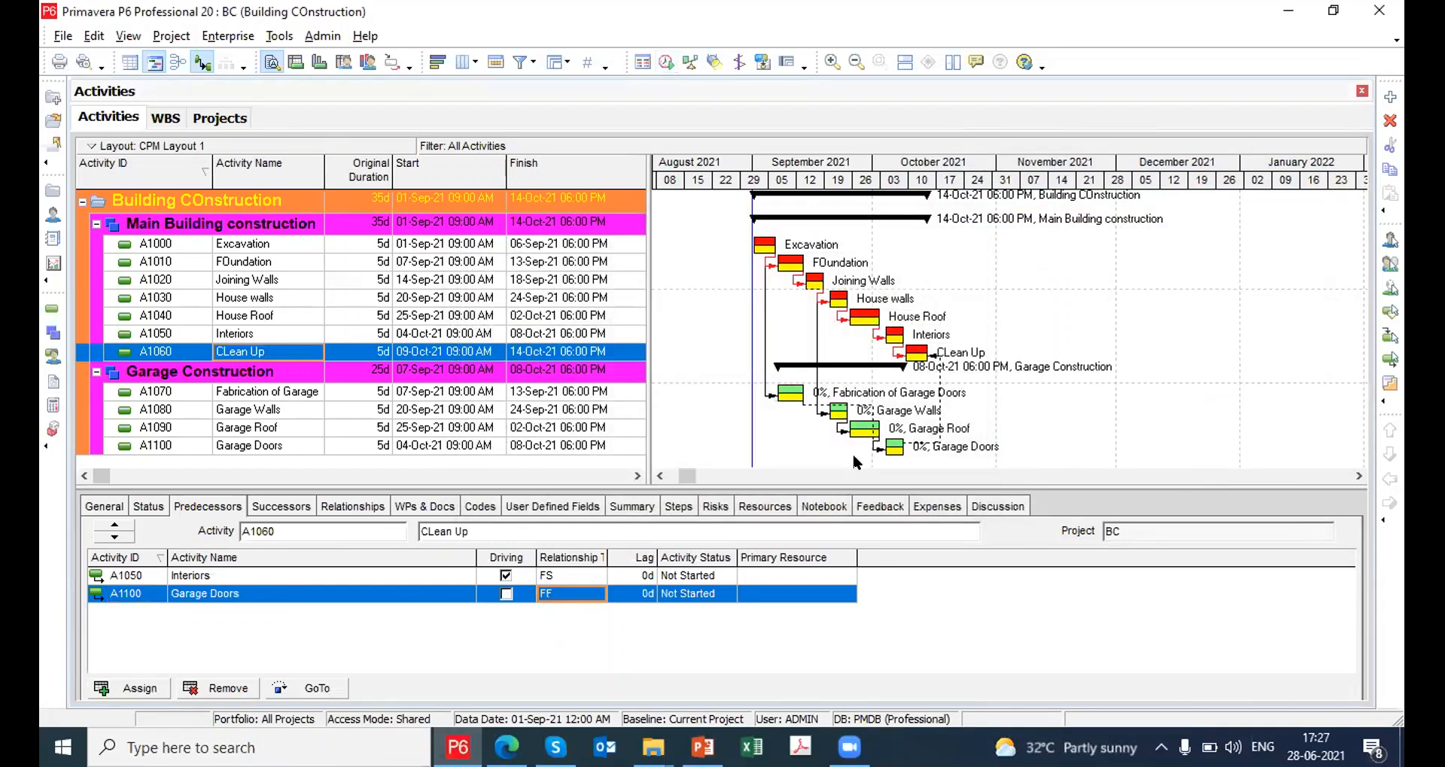
click(439, 447)
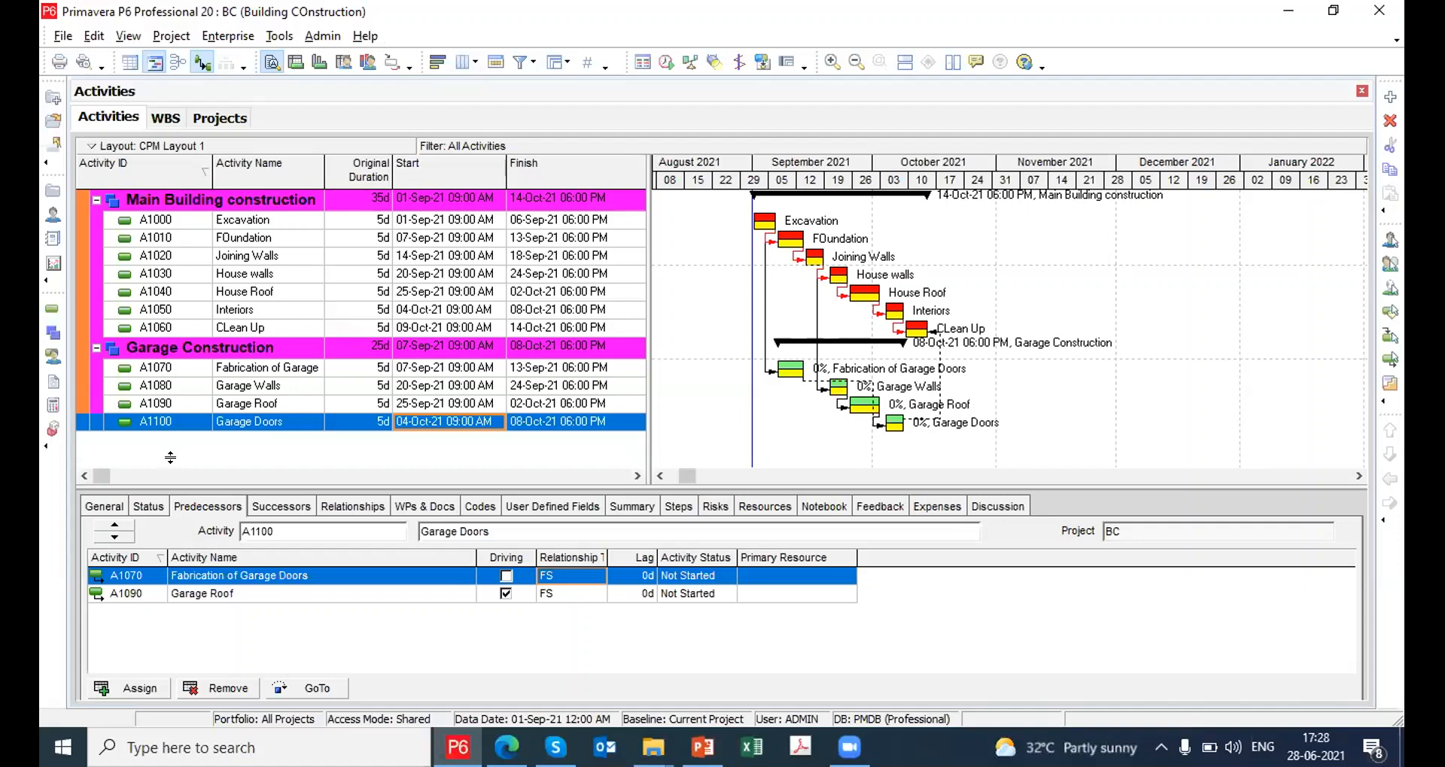
click(253, 367)
click(253, 367)
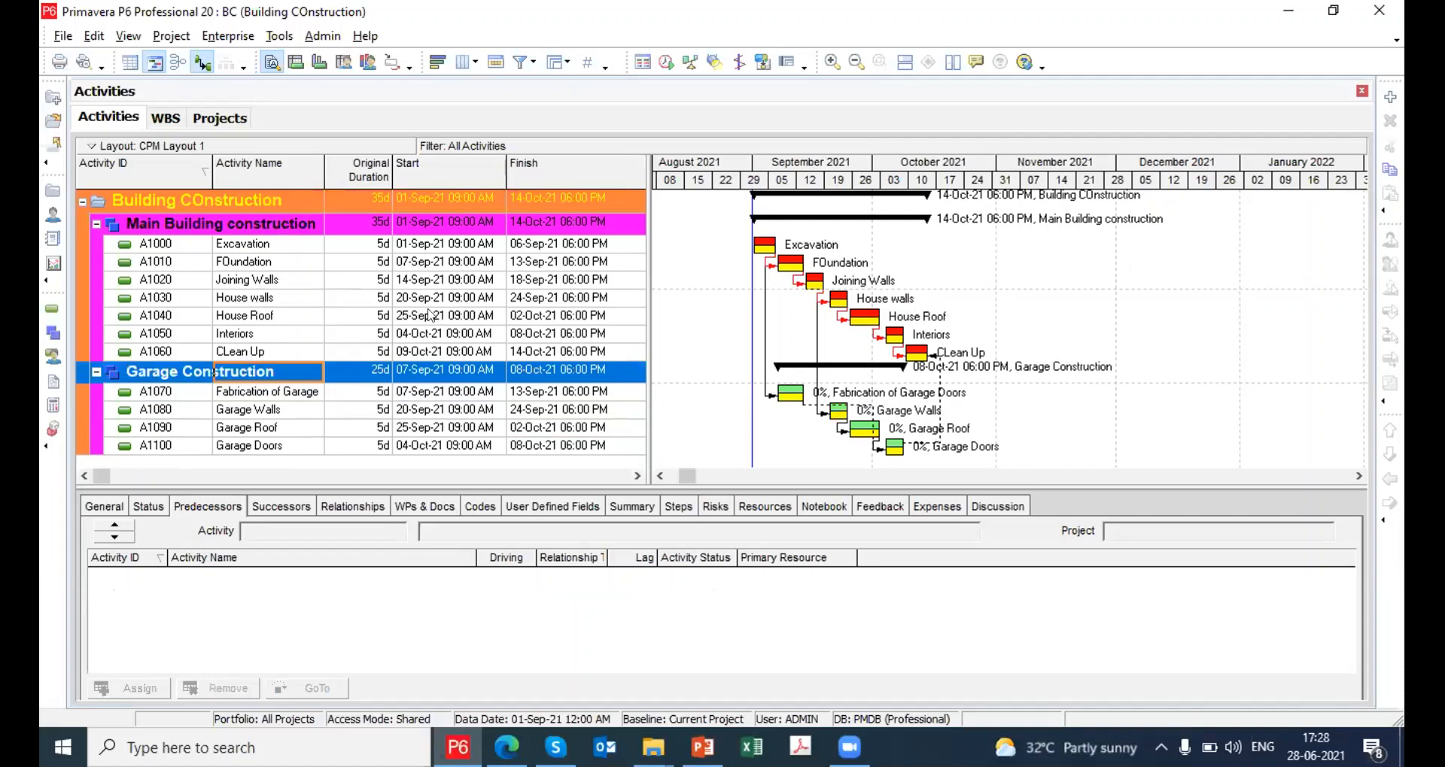
click(283, 282)
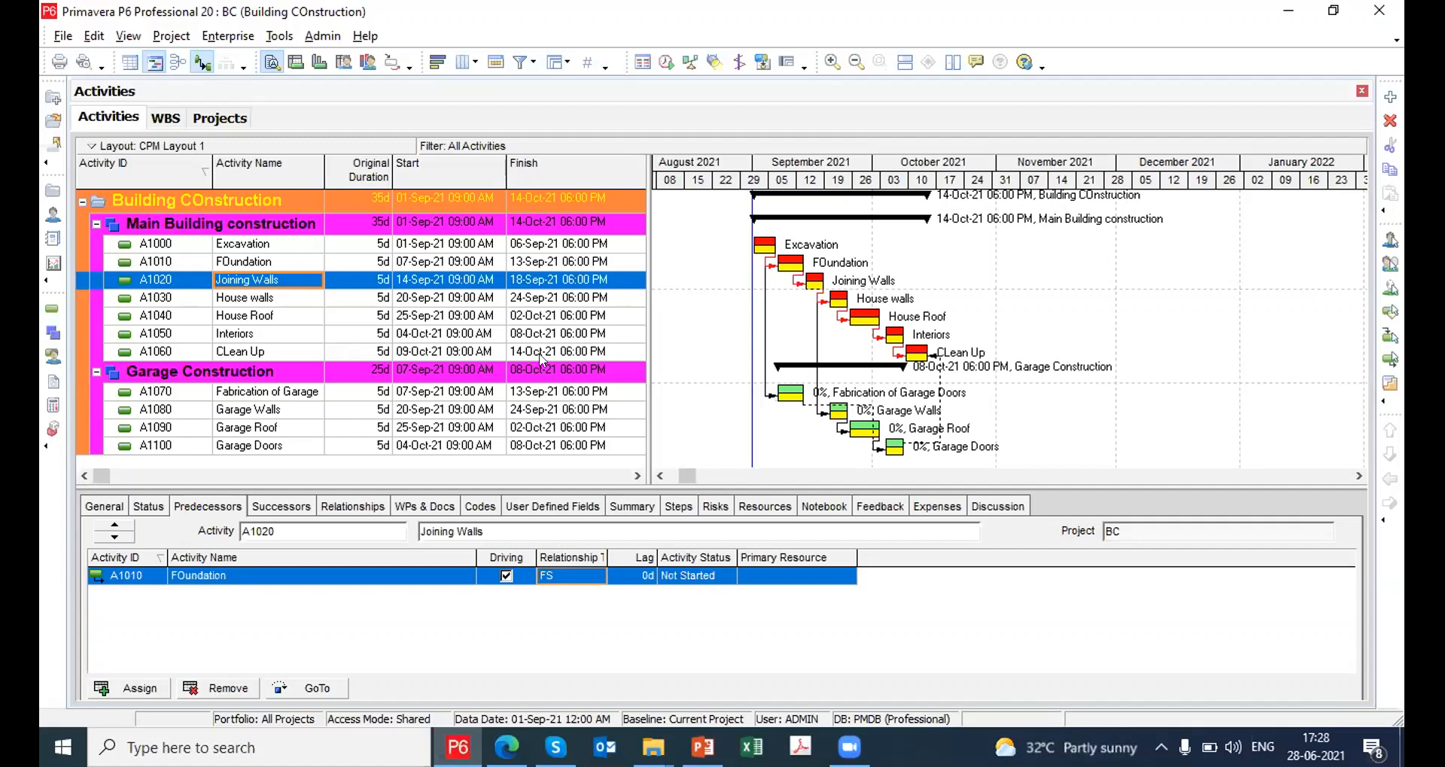
Open the enterprise resource list and display the details of the Lumpsum resource
click(233, 36)
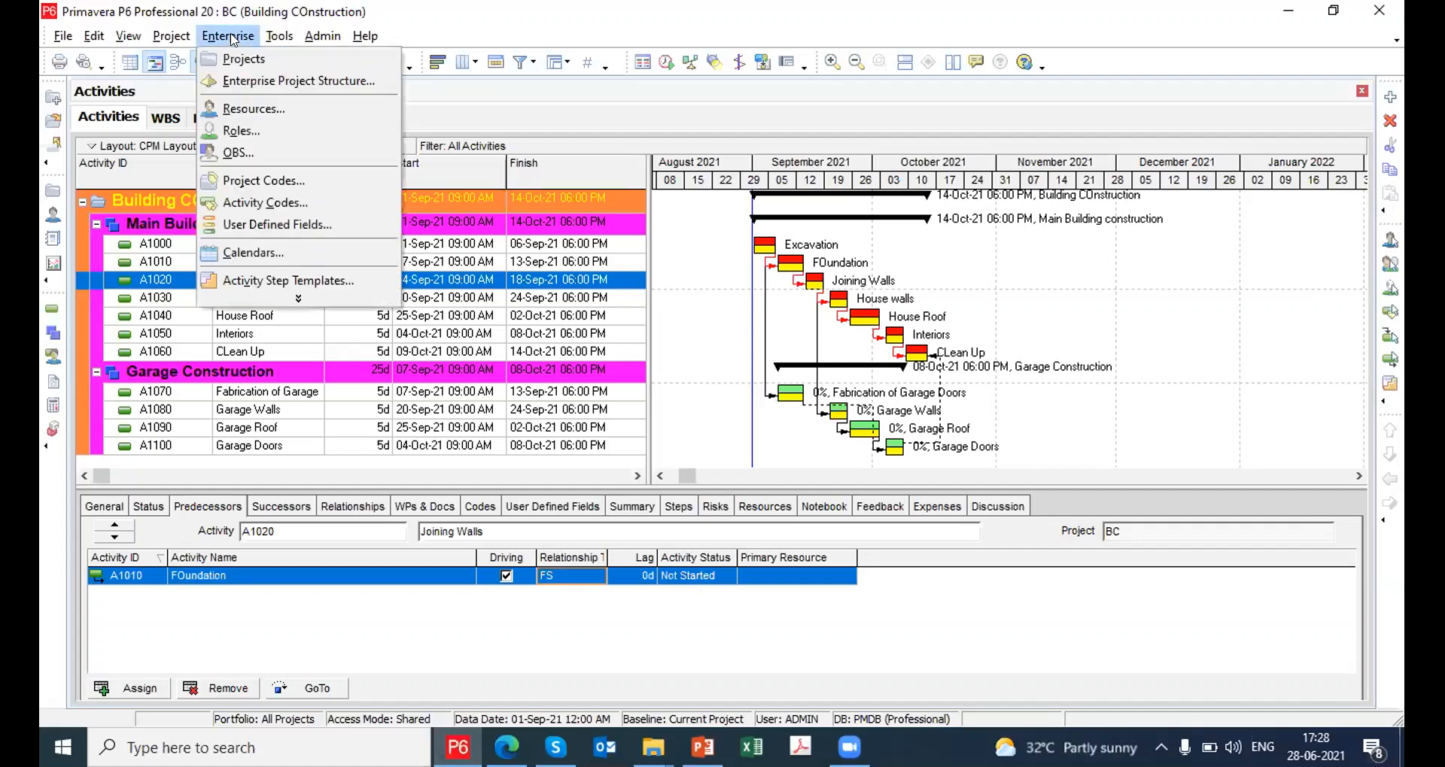
click(287, 110)
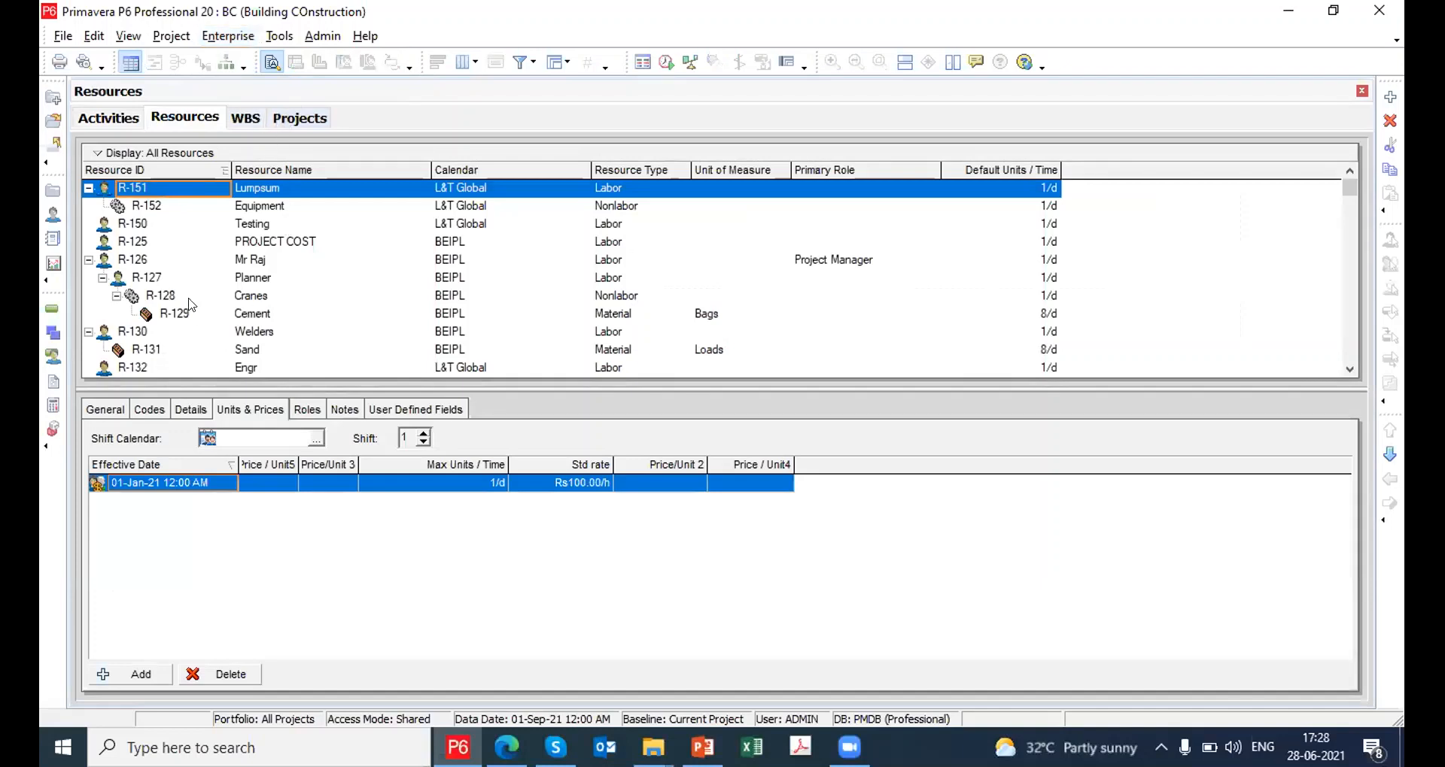
click(191, 411)
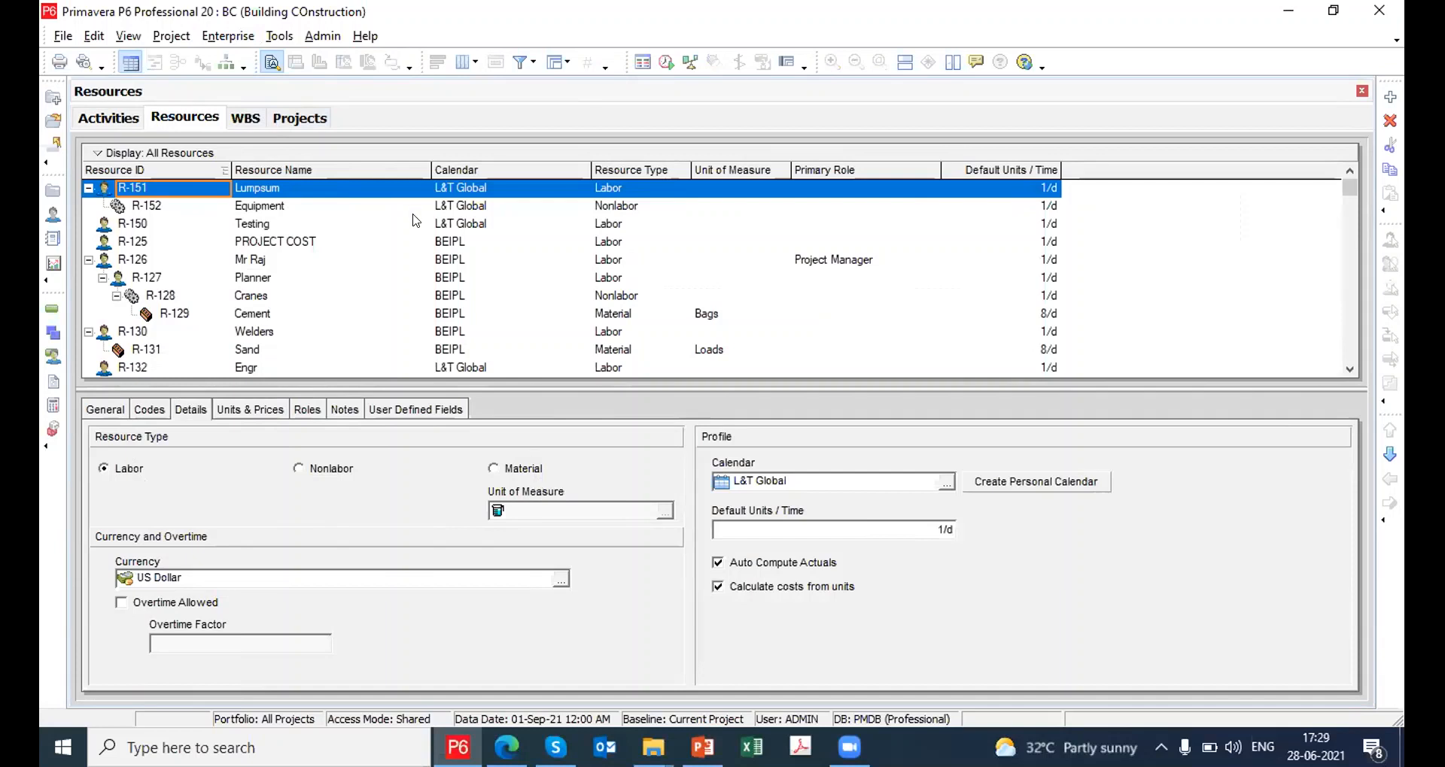
click(255, 210)
click(299, 193)
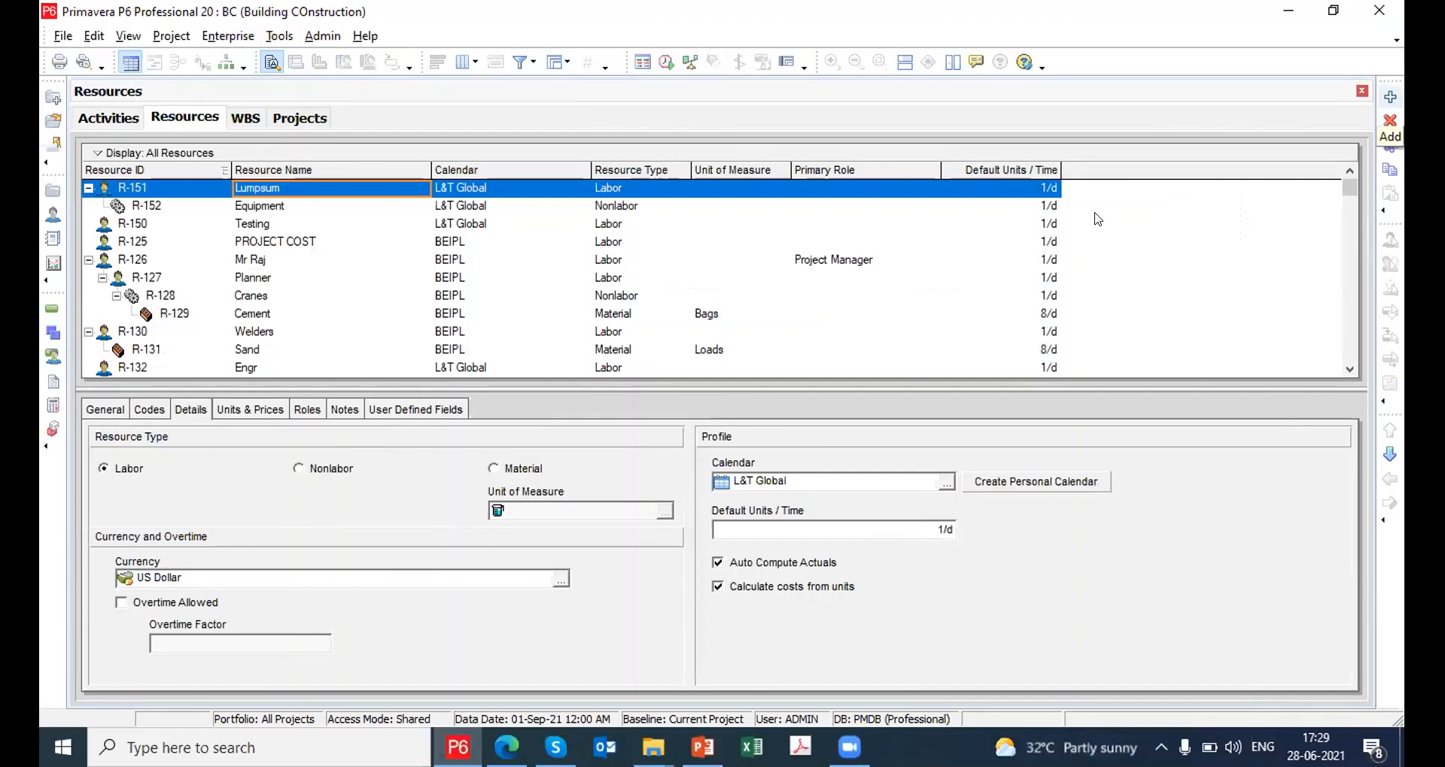
Add a new labor resource and move it to the head of the resource list at the top level
click(335, 225)
click(275, 189)
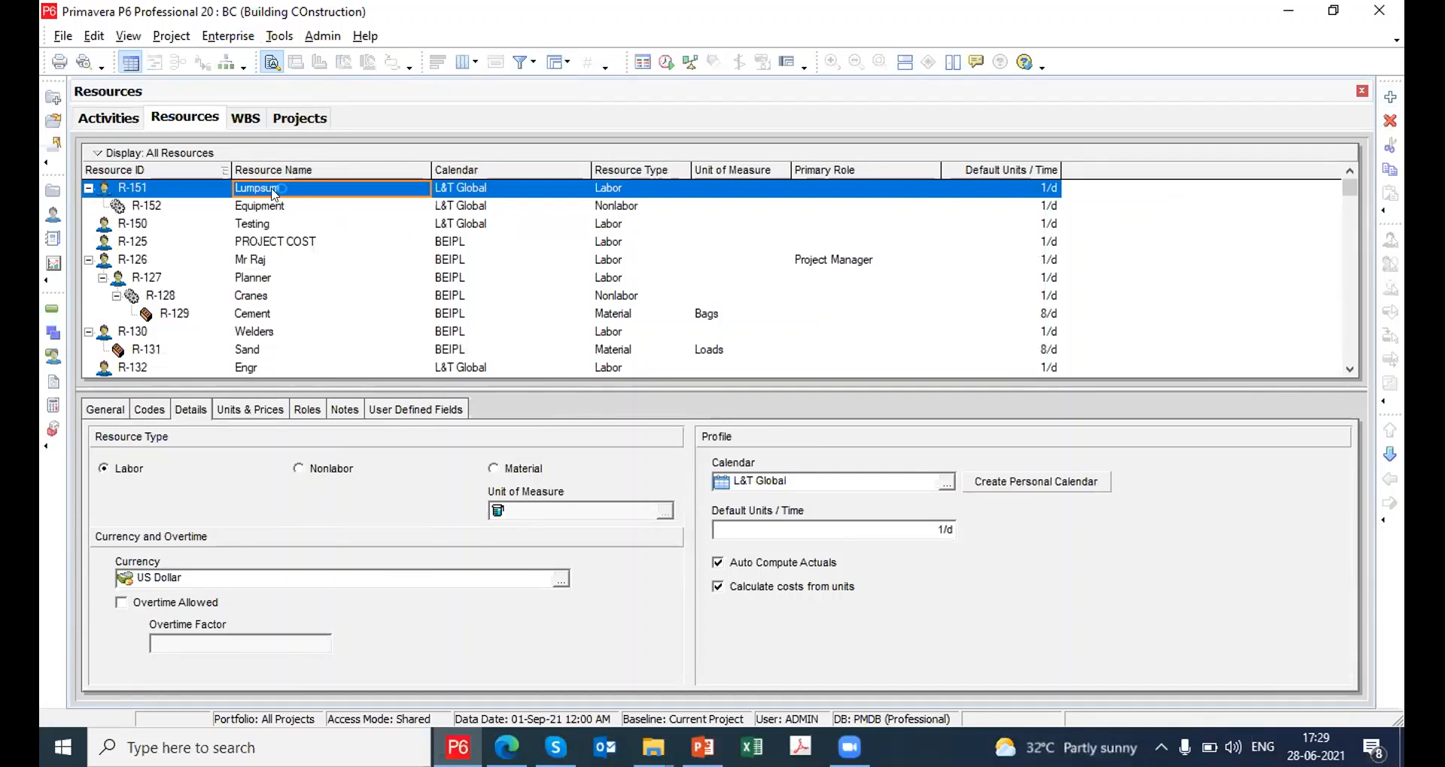
click(1387, 91)
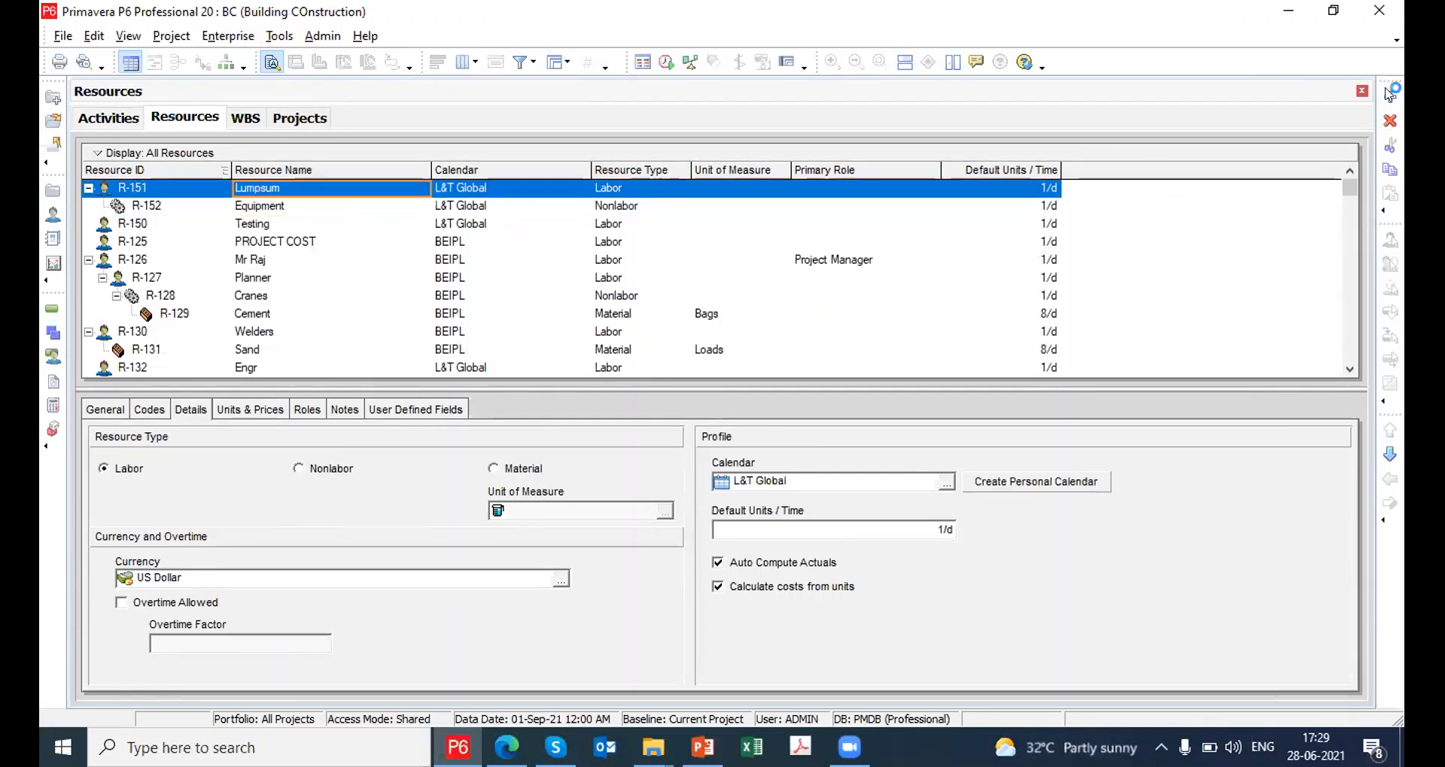
click(1388, 479)
click(1389, 435)
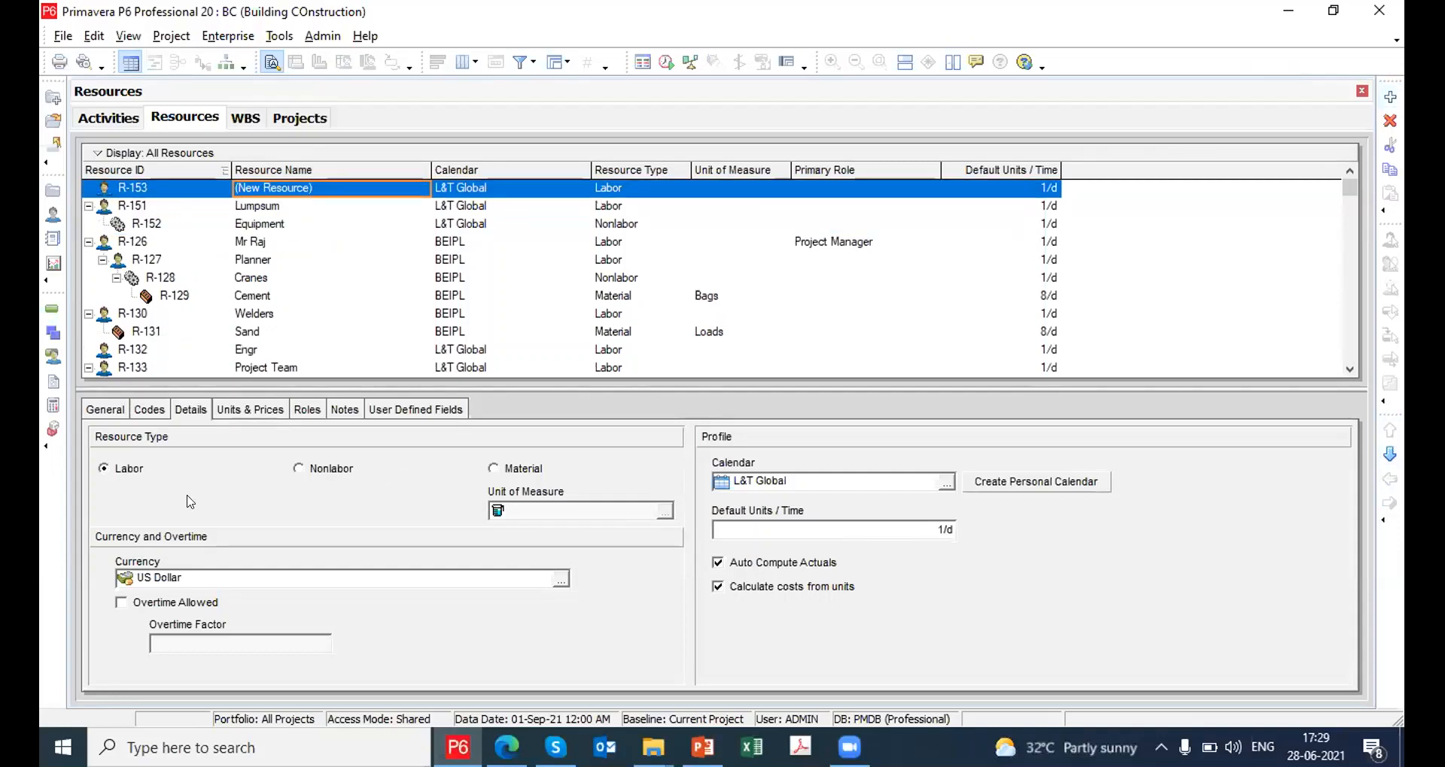
Name the new resource R-153 "Engineer - BC"
click(98, 409)
click(415, 456)
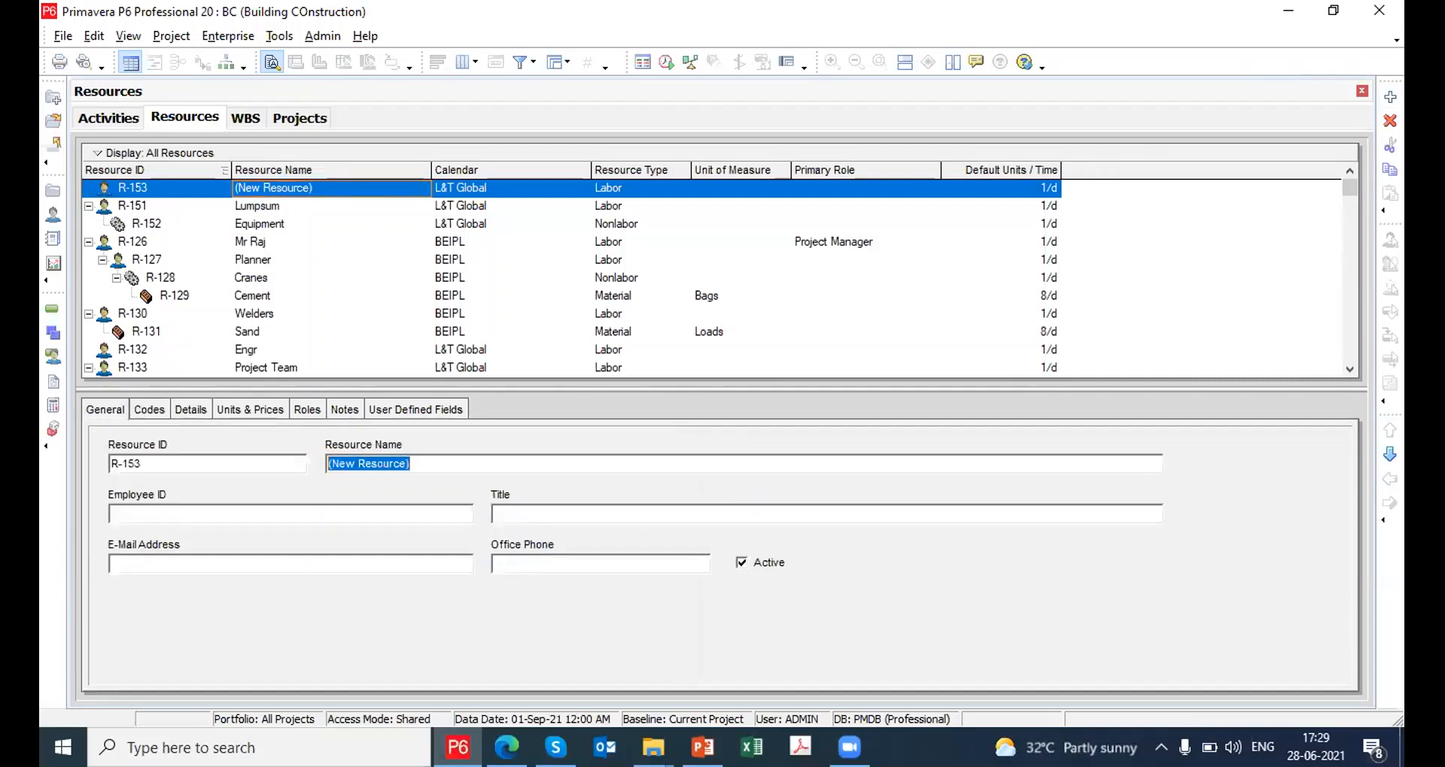
text(Engin)
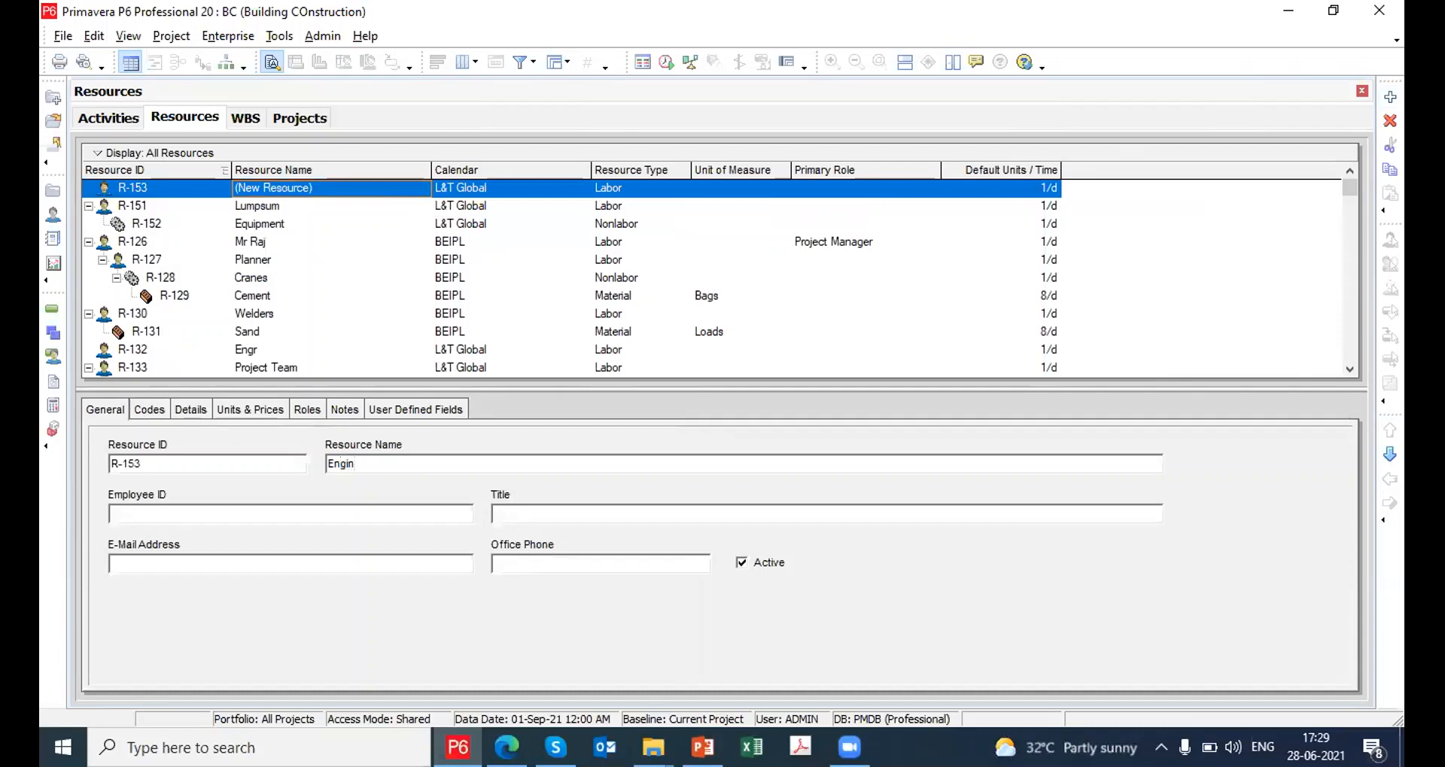
text(eer - BC)
Set the standard rate of Engineer - BC to Rs500.00/d in its units and prices
click(222, 413)
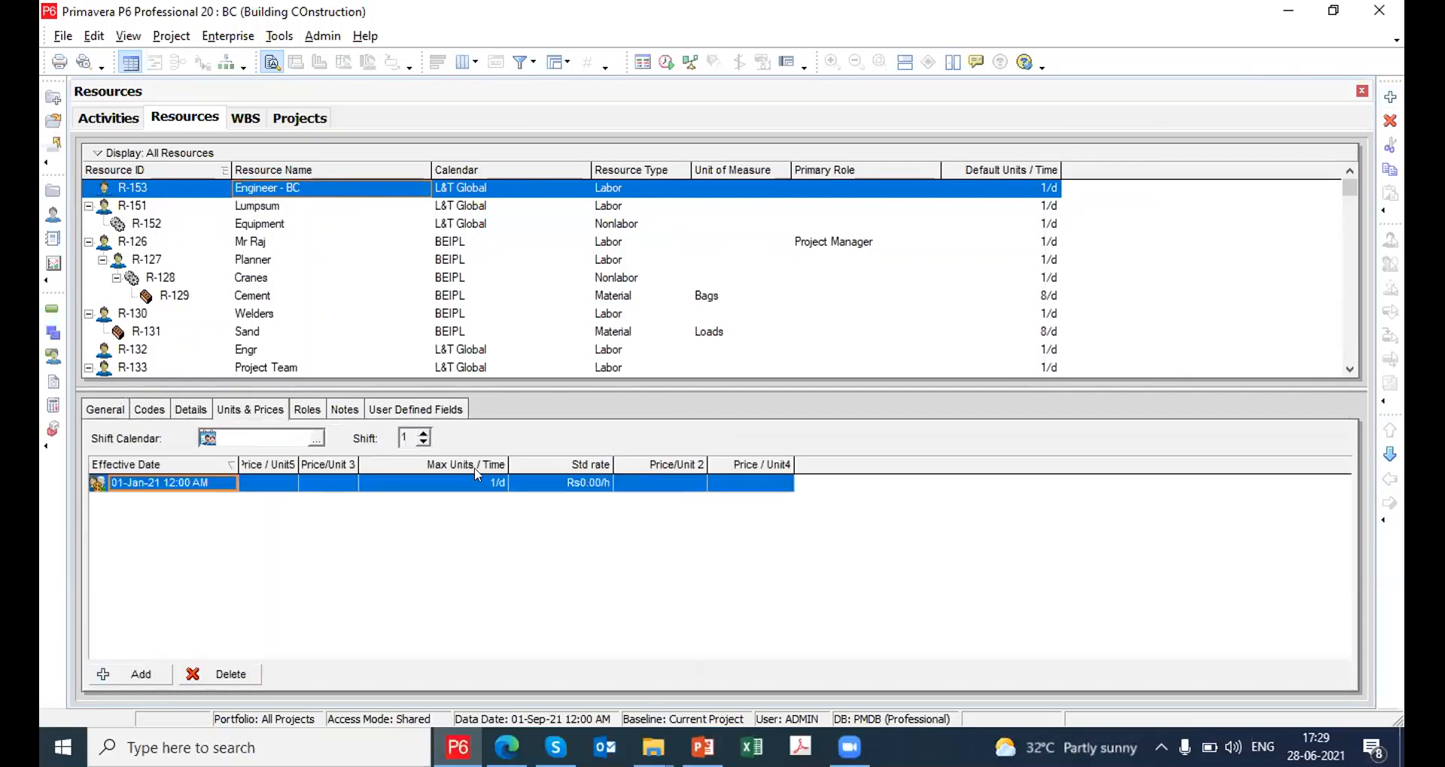
click(449, 483)
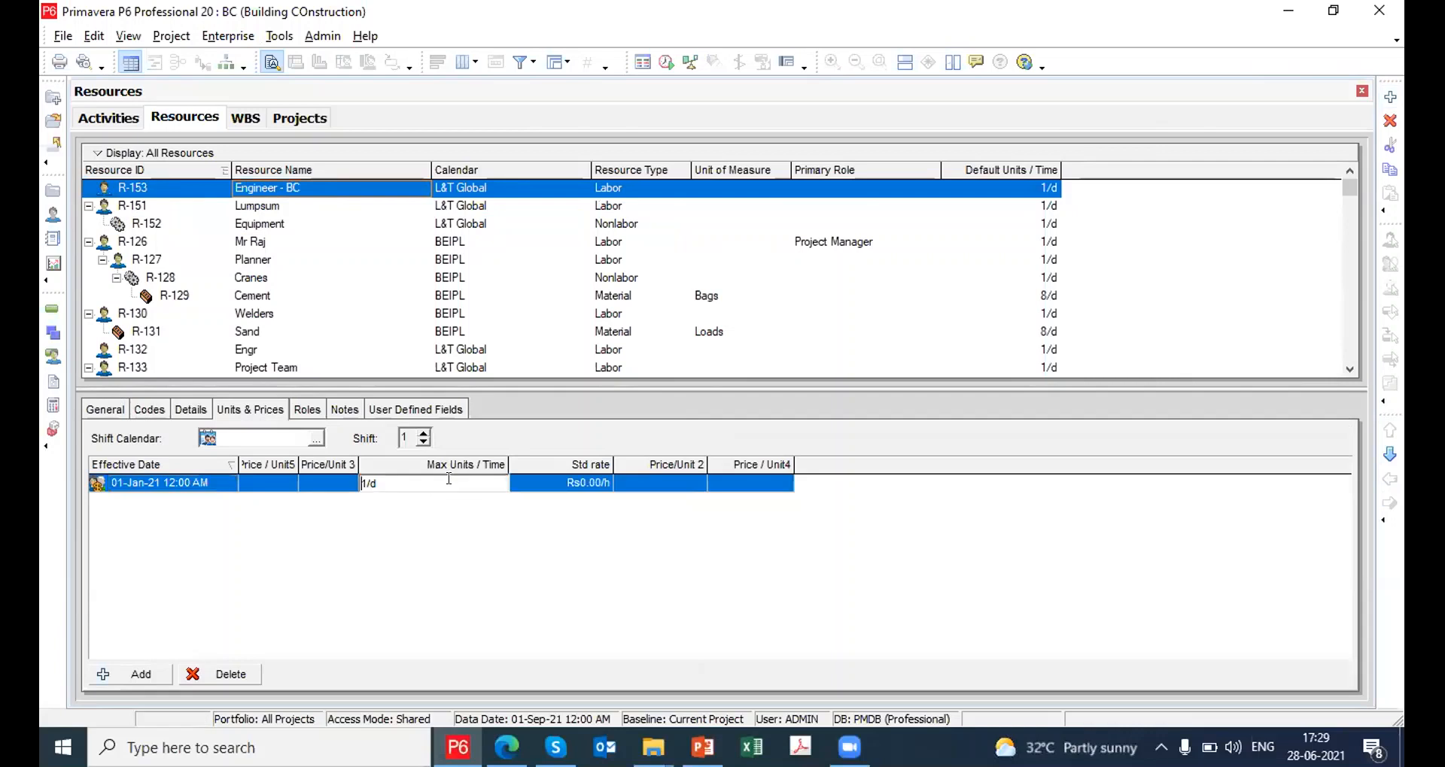
click(444, 516)
click(586, 488)
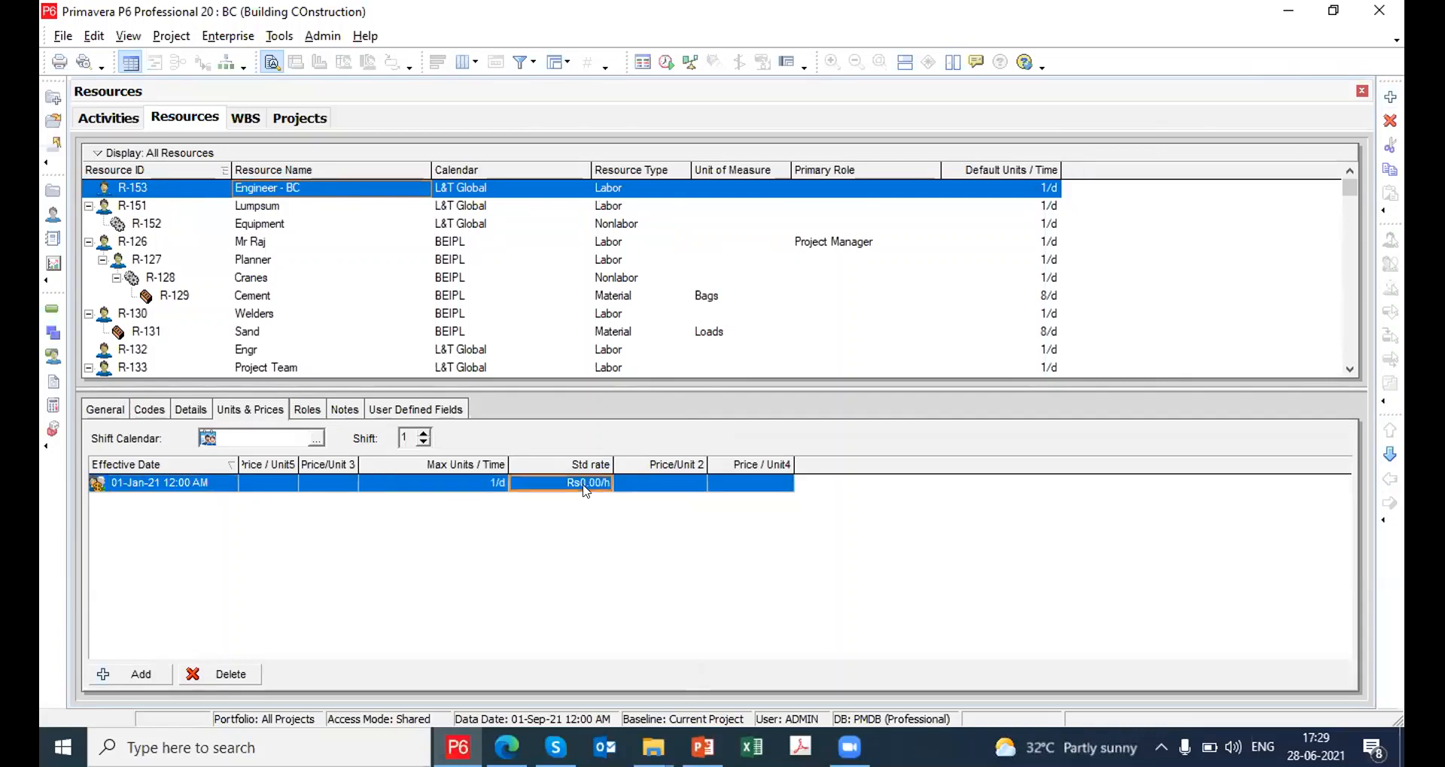
text(500.00/d)
key(Return)
click(94, 118)
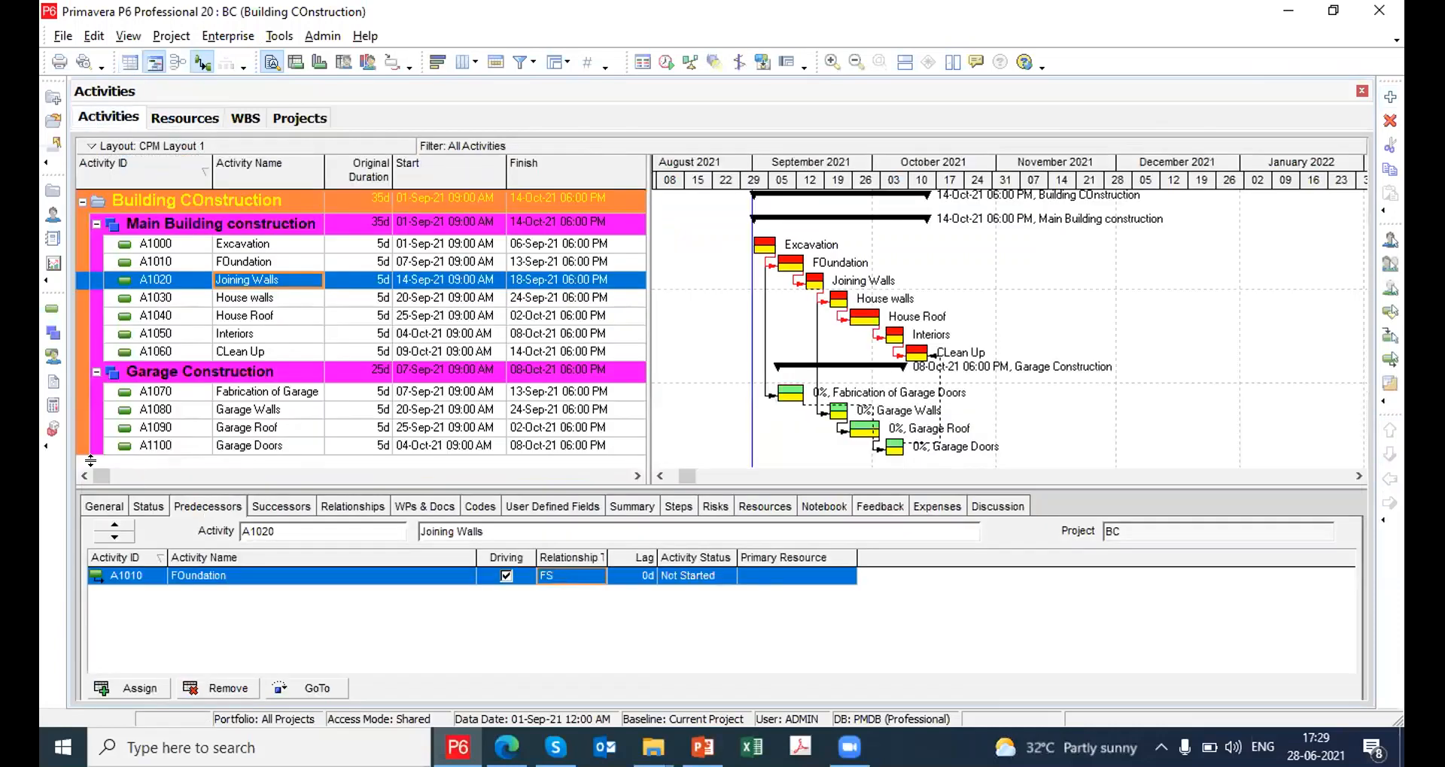
click(98, 508)
click(219, 122)
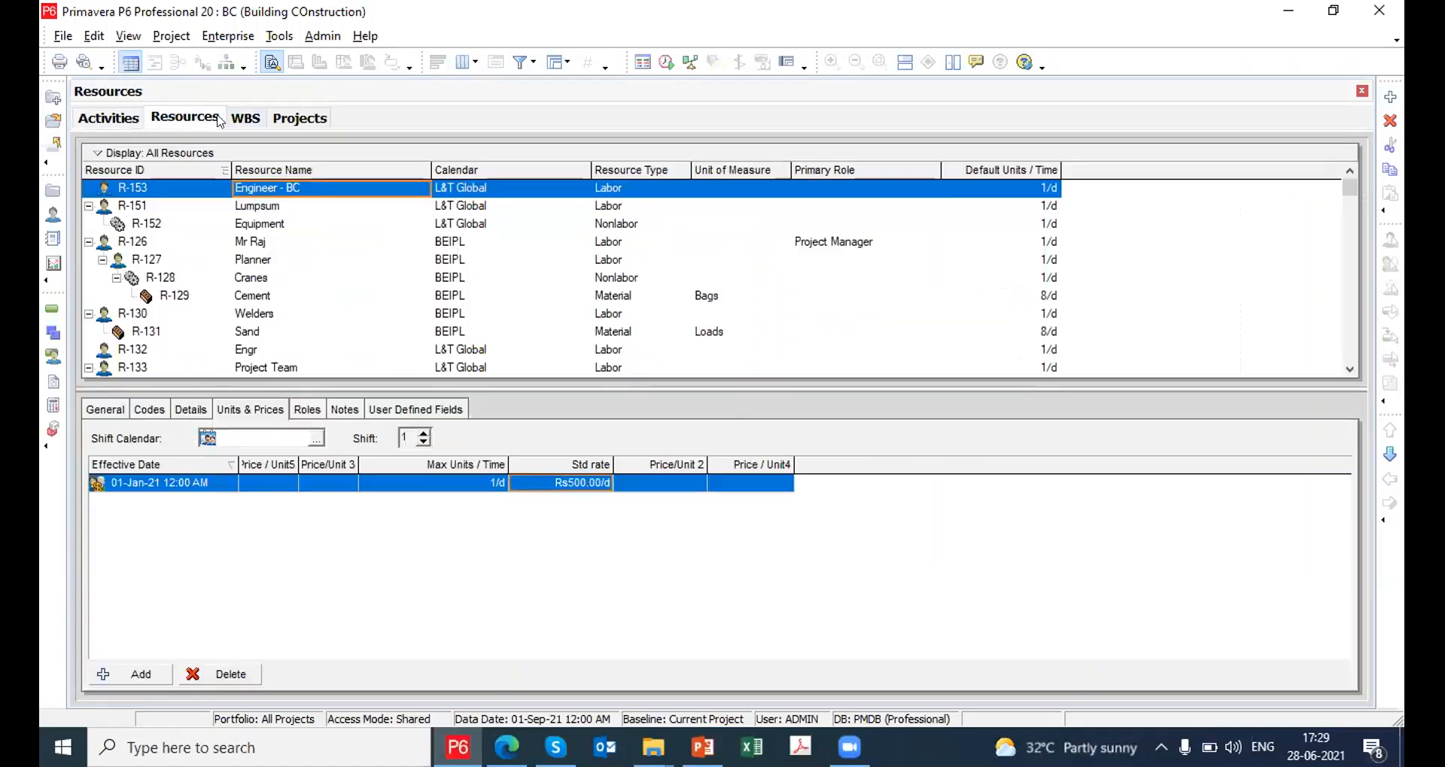
Add a new resource under Engineer - BC and name it "COncreting"
click(184, 408)
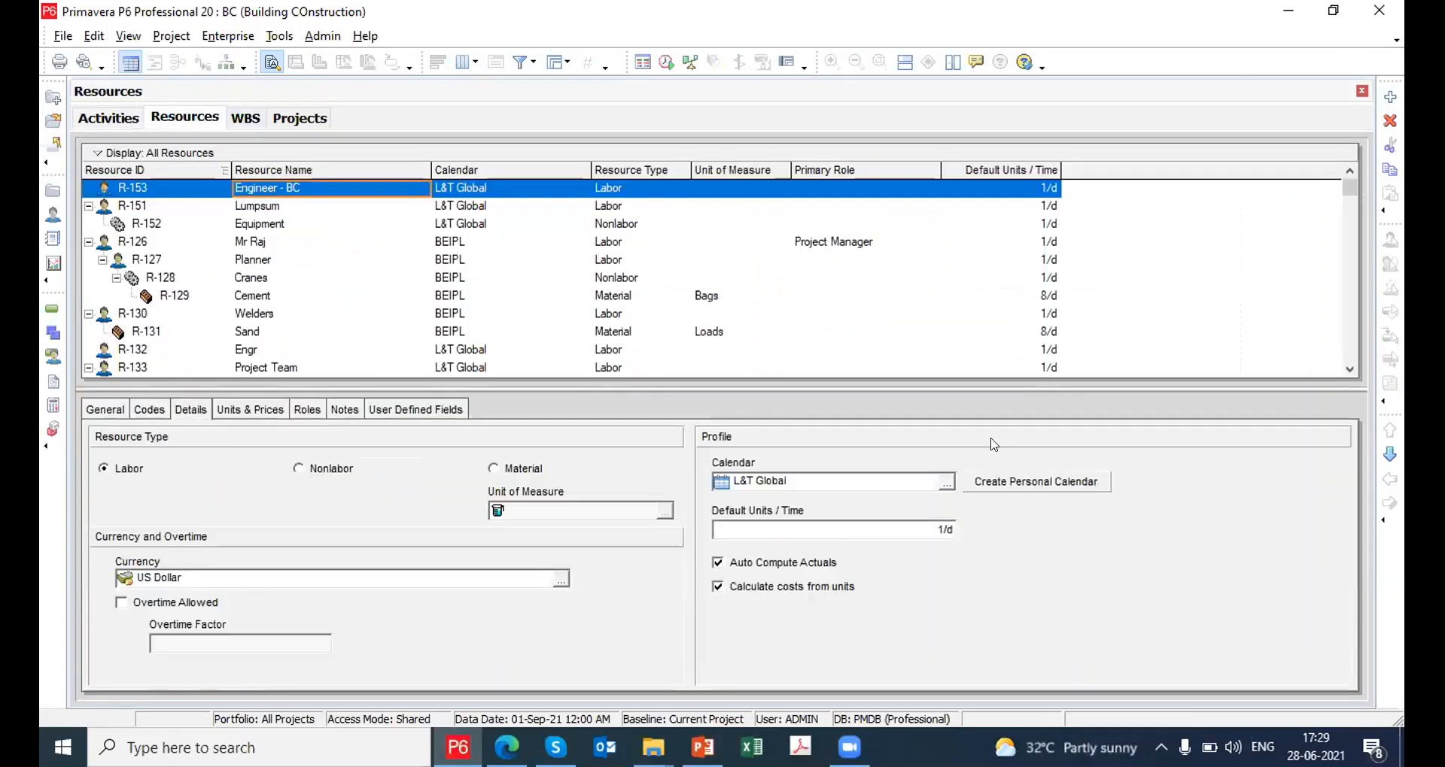
click(1391, 96)
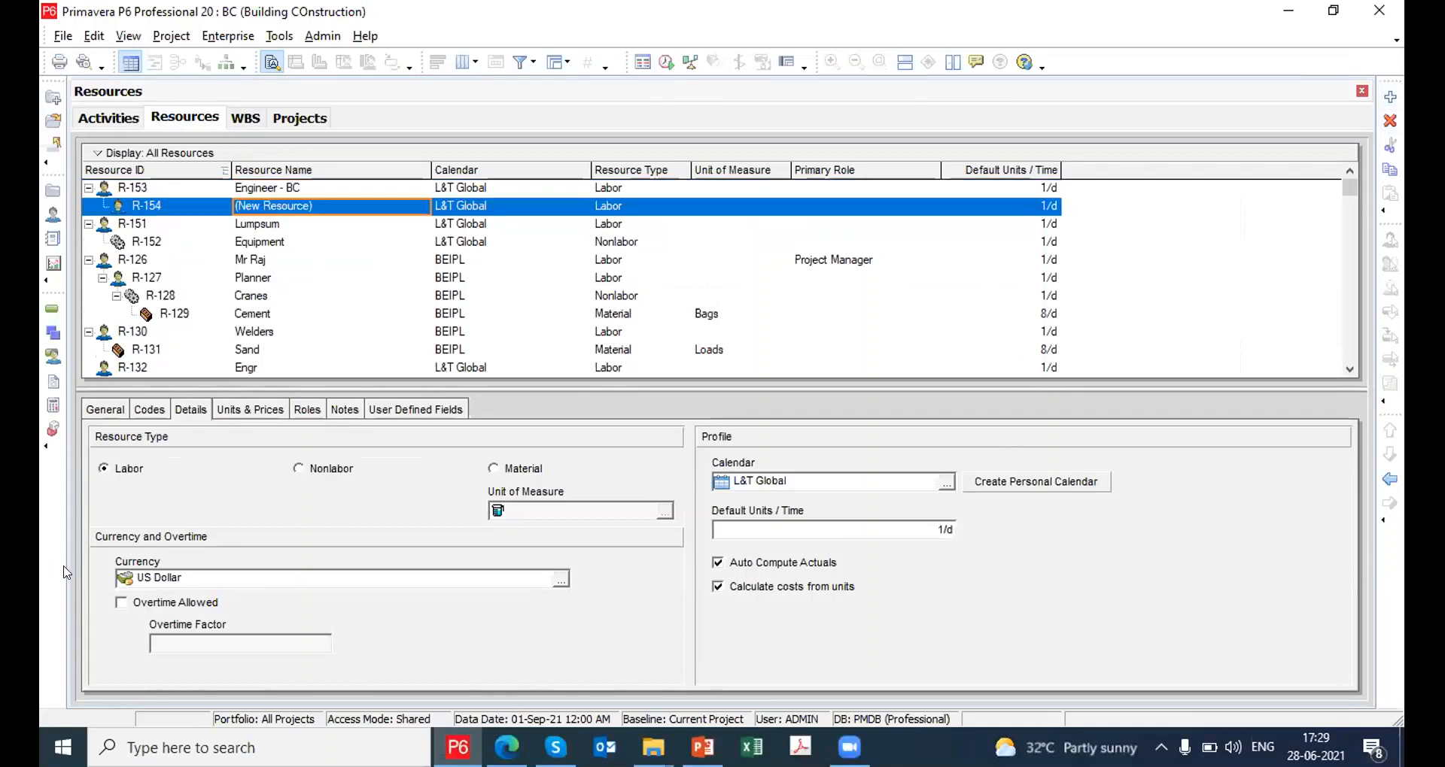
click(113, 410)
click(436, 465)
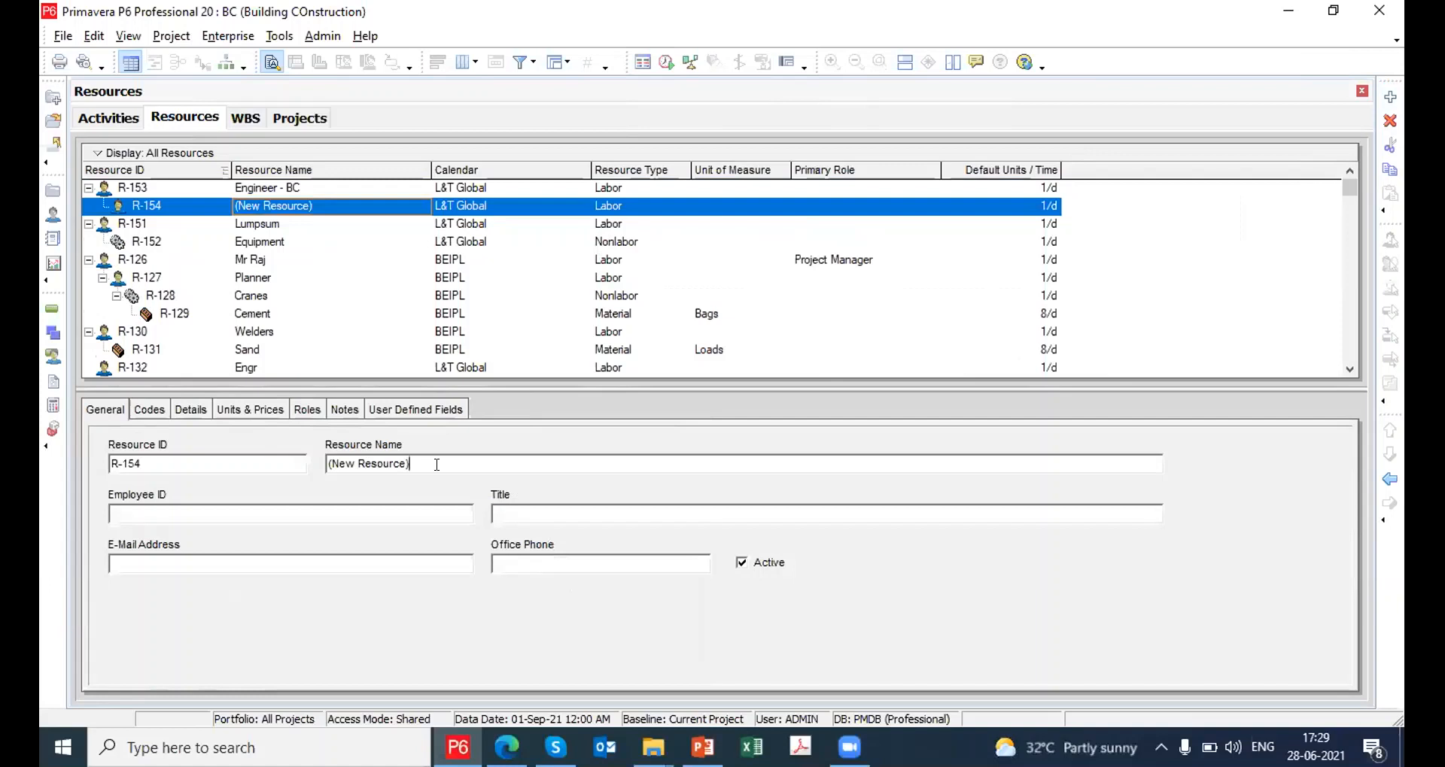
drag(436, 464, 194, 458)
text(CO)
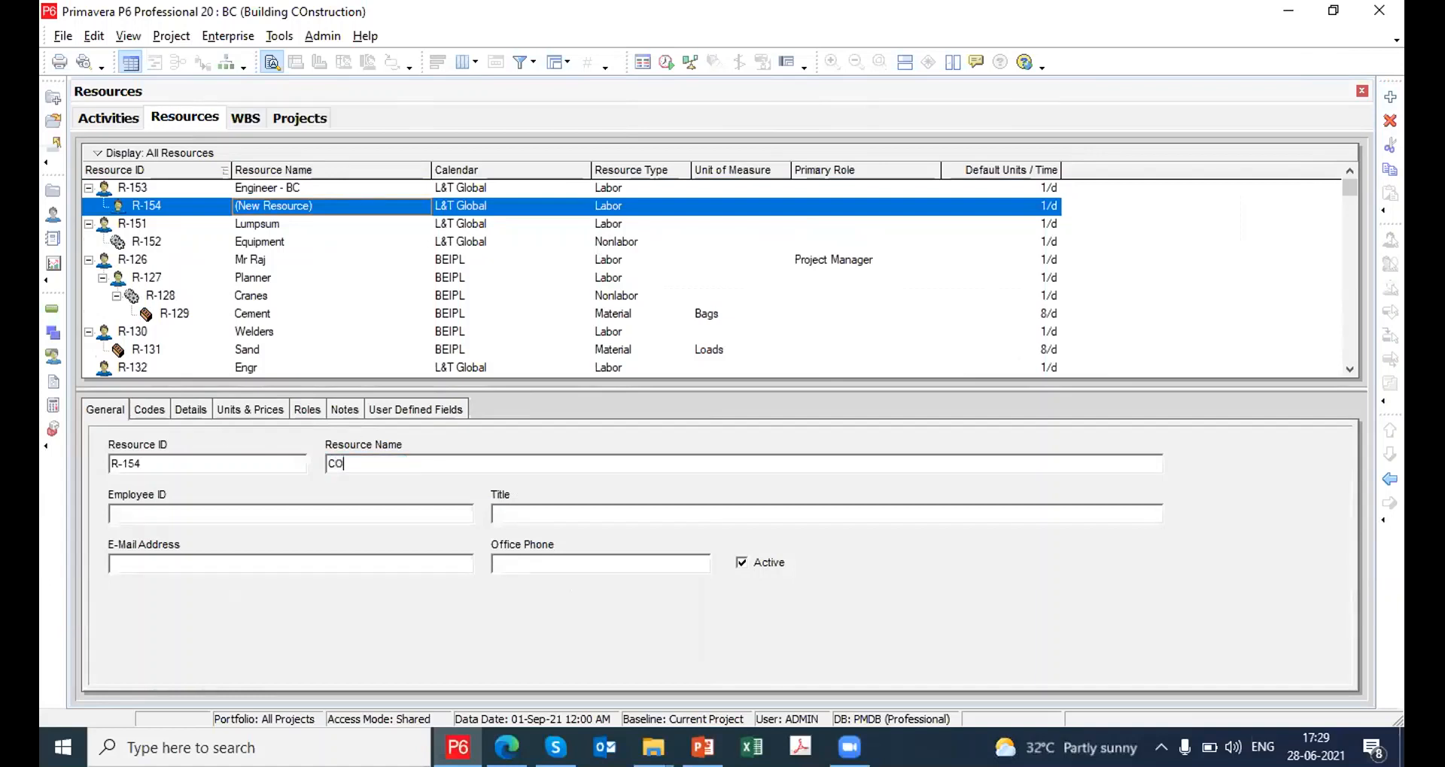
text(ncreting)
Change the COncreting resource to the Material type with Cubic Meter as its unit of measure
click(178, 412)
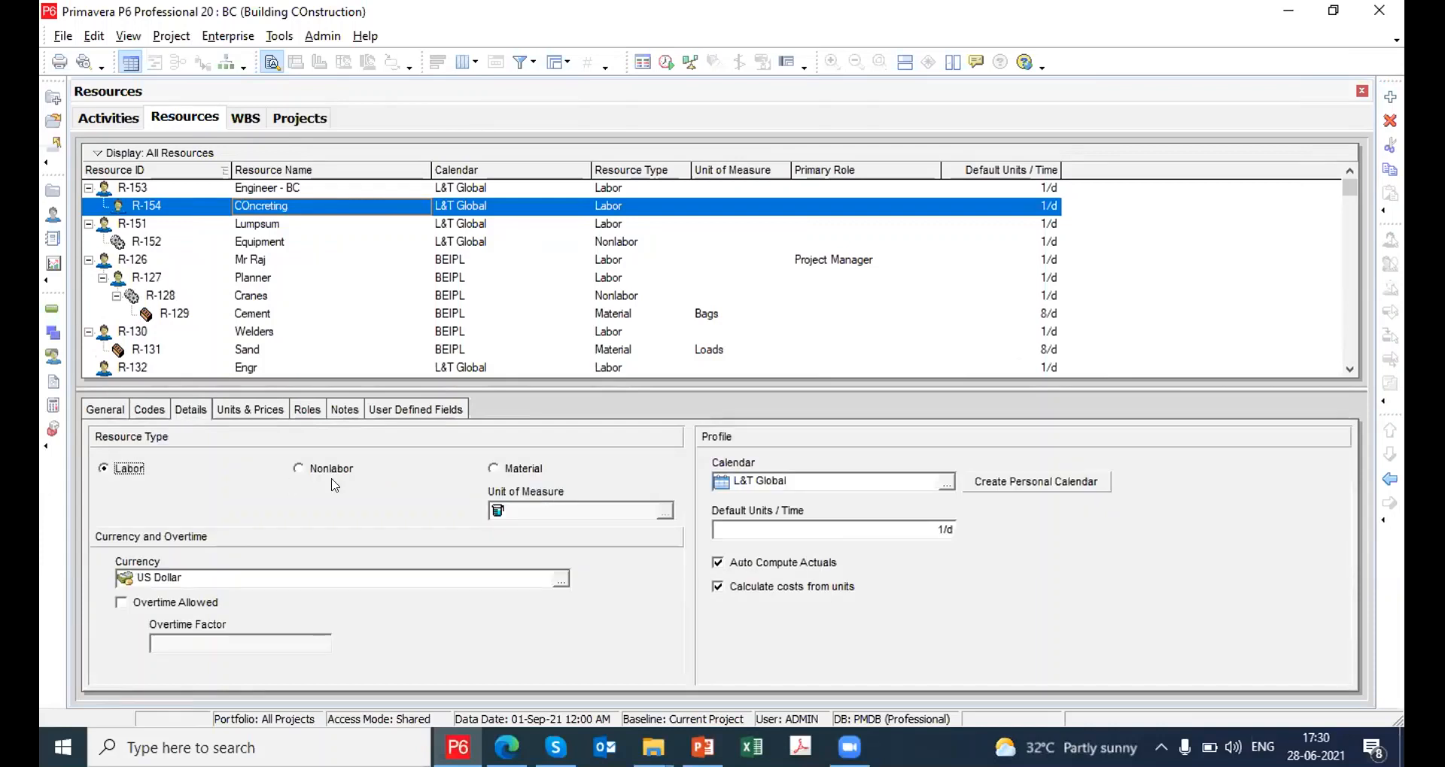
click(513, 470)
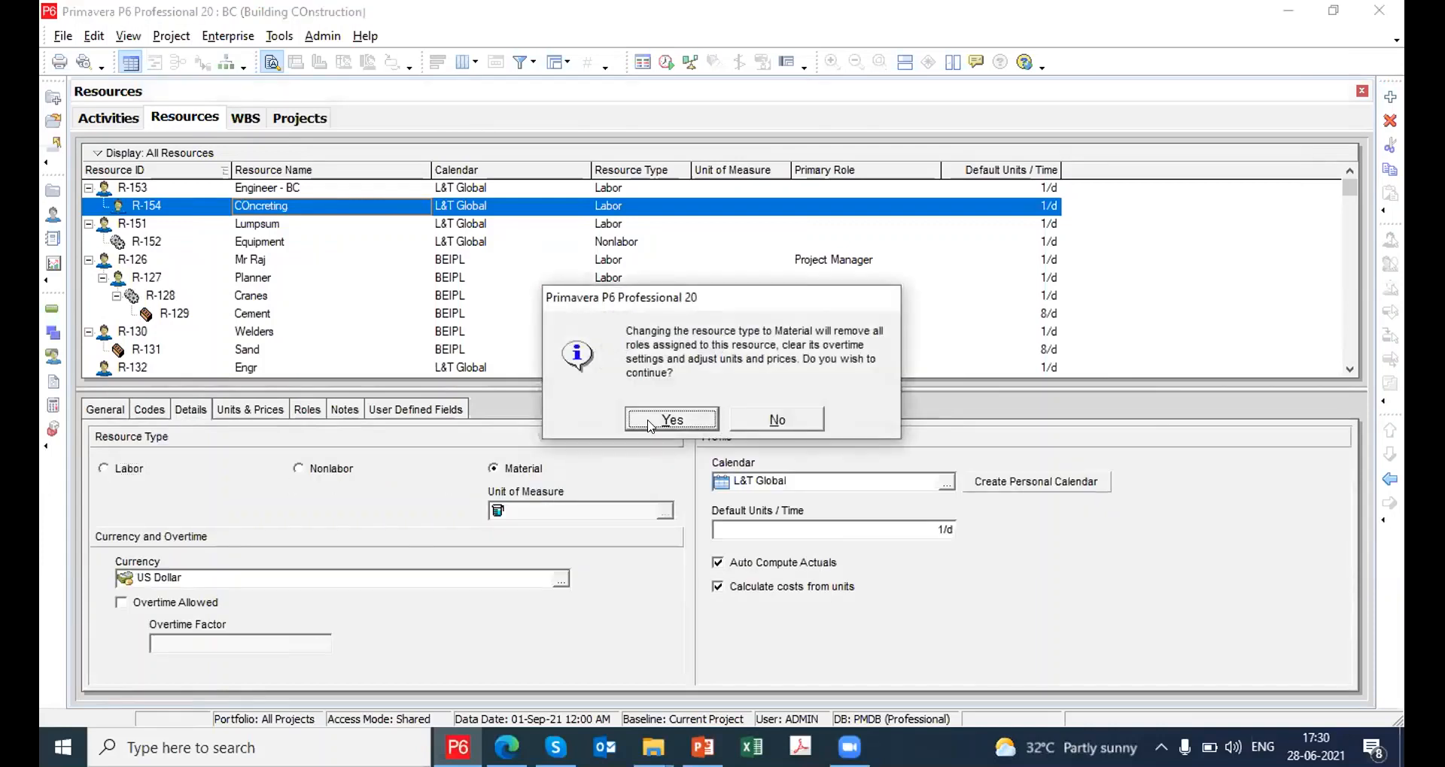
click(650, 424)
click(664, 511)
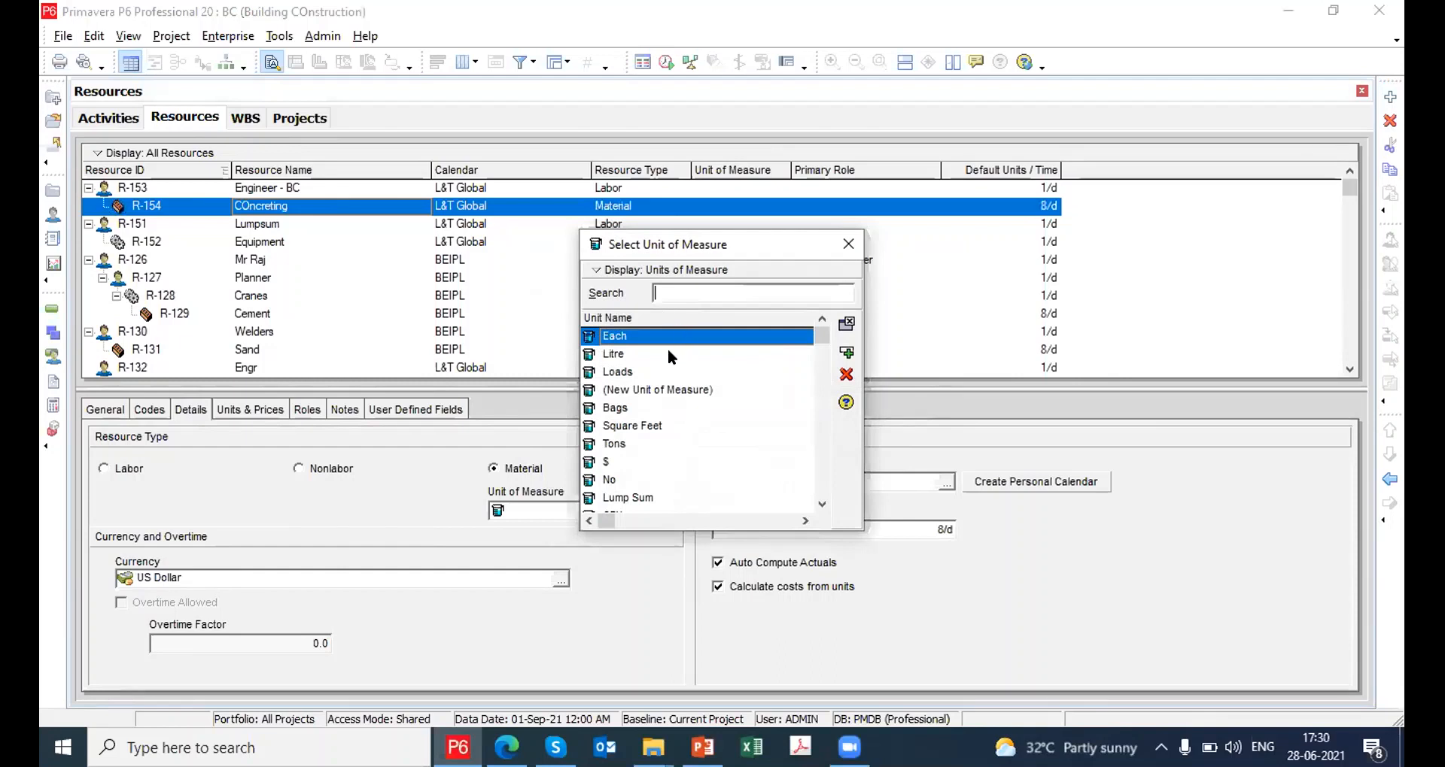
text(c)
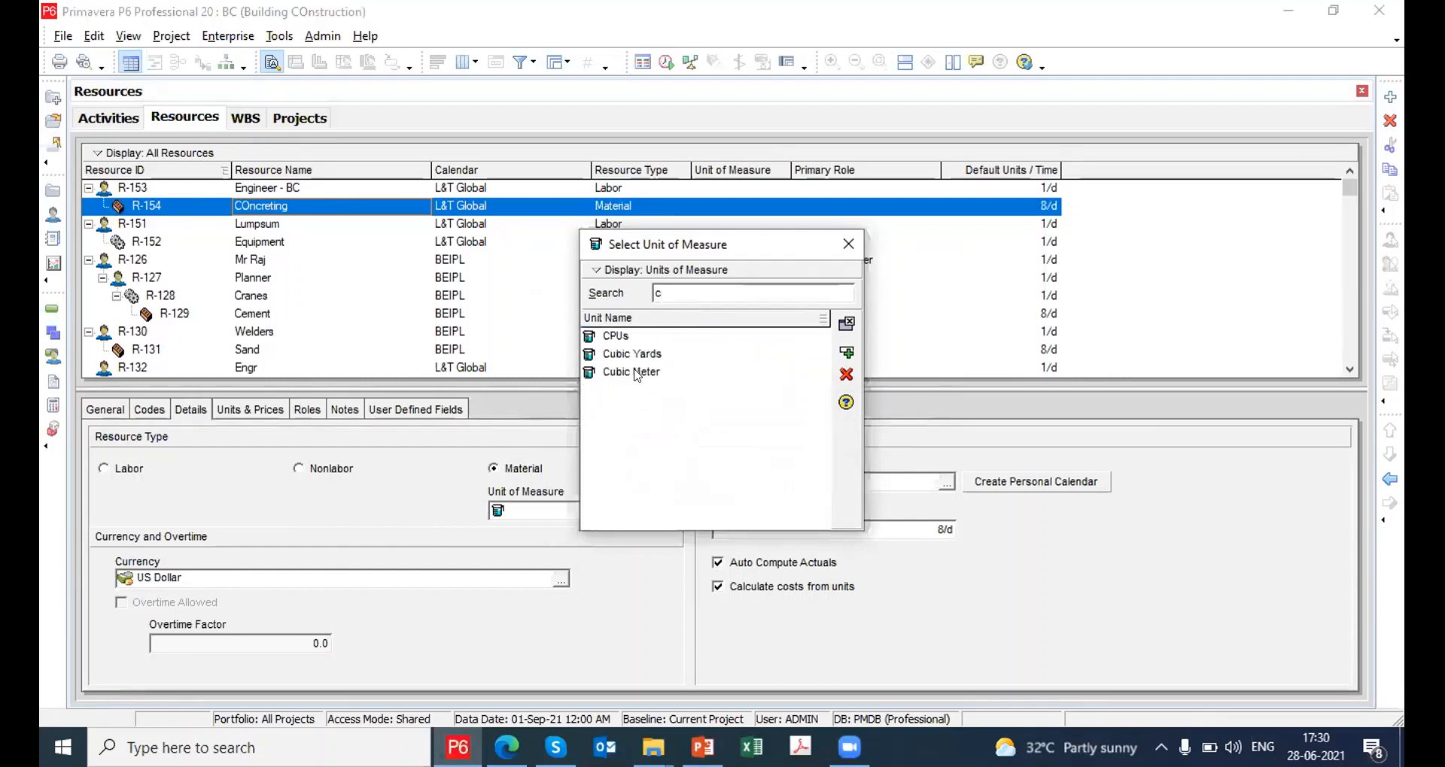
double_click(634, 372)
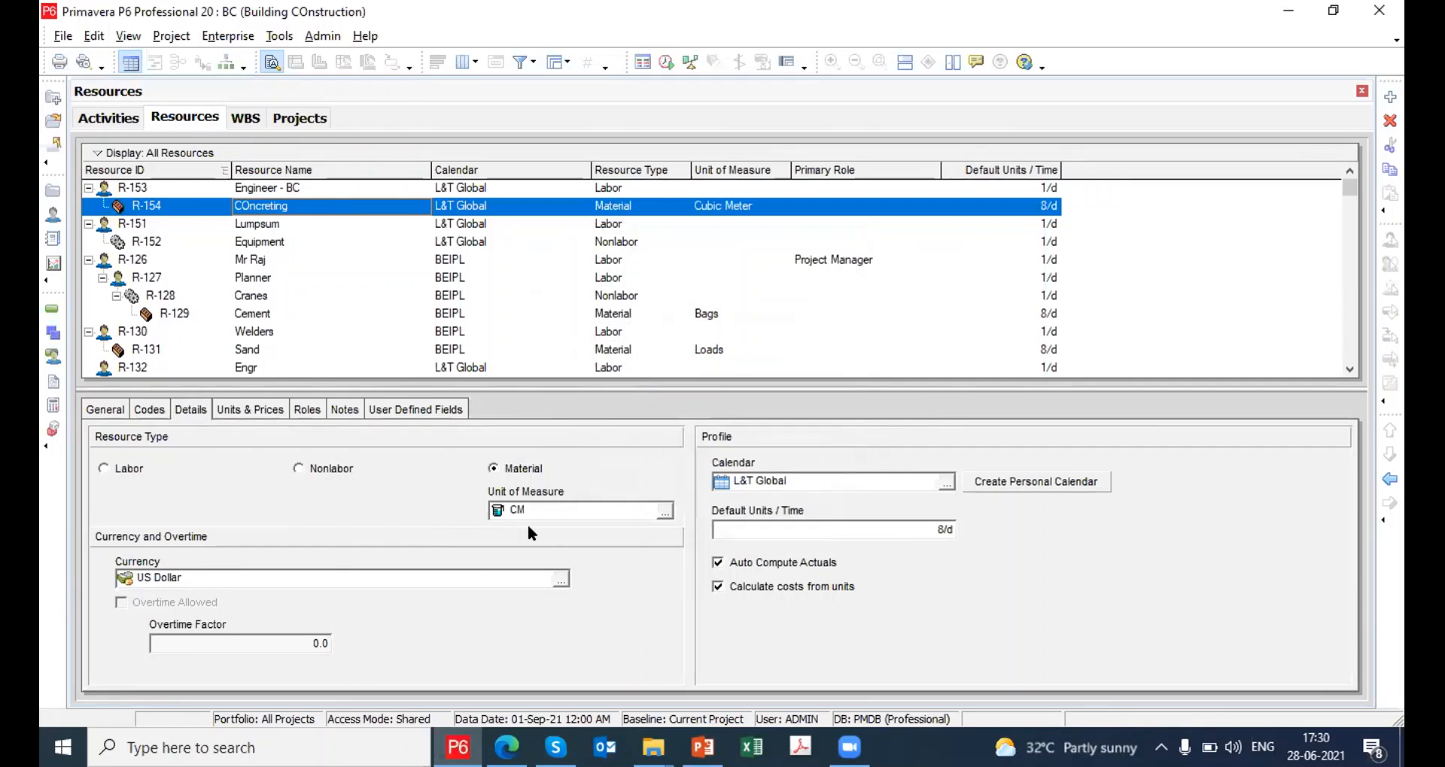
Set COncreting's max units per time to 0/d and its standard rate to Rs100.00/CM
click(250, 410)
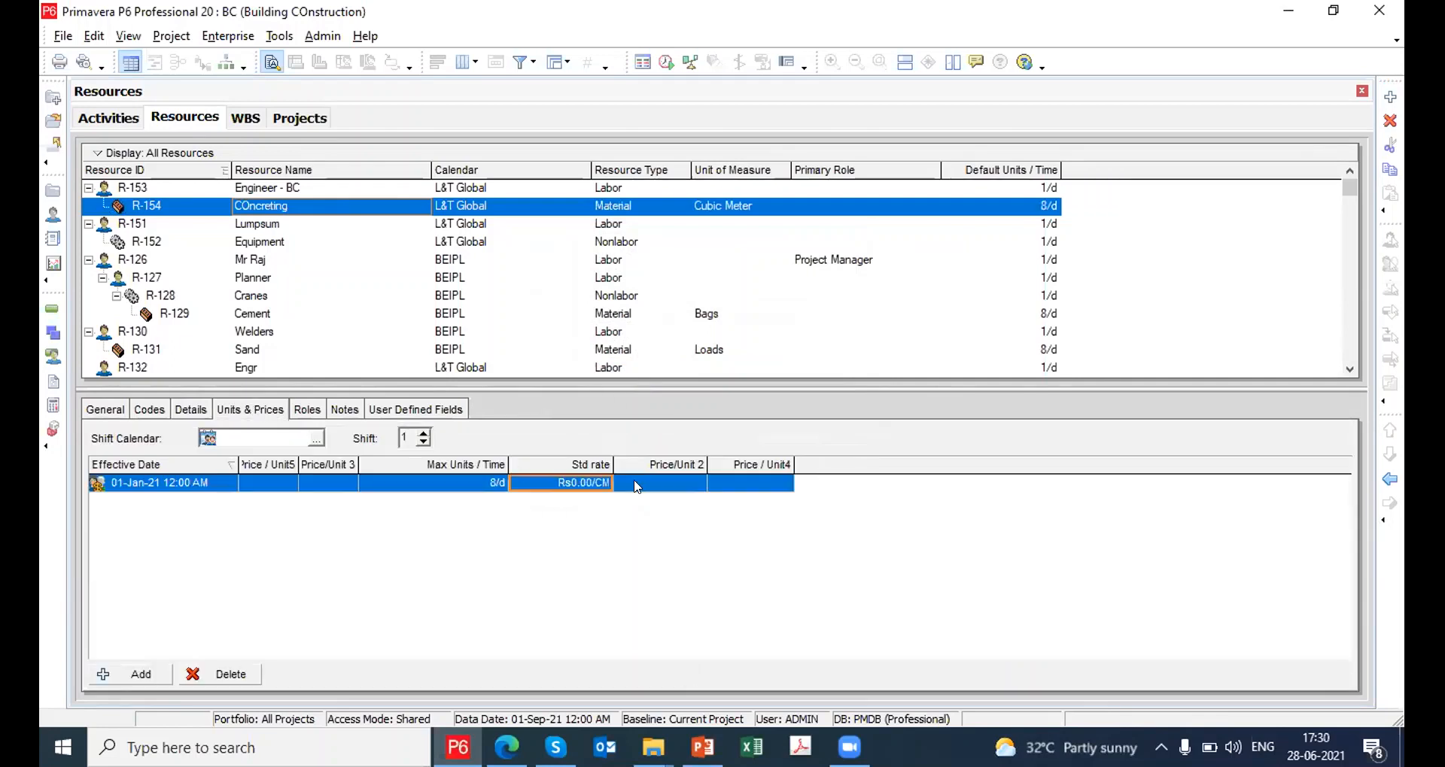
click(468, 487)
text(0)
key(Return)
key(Tab)
text(100)
key(Return)
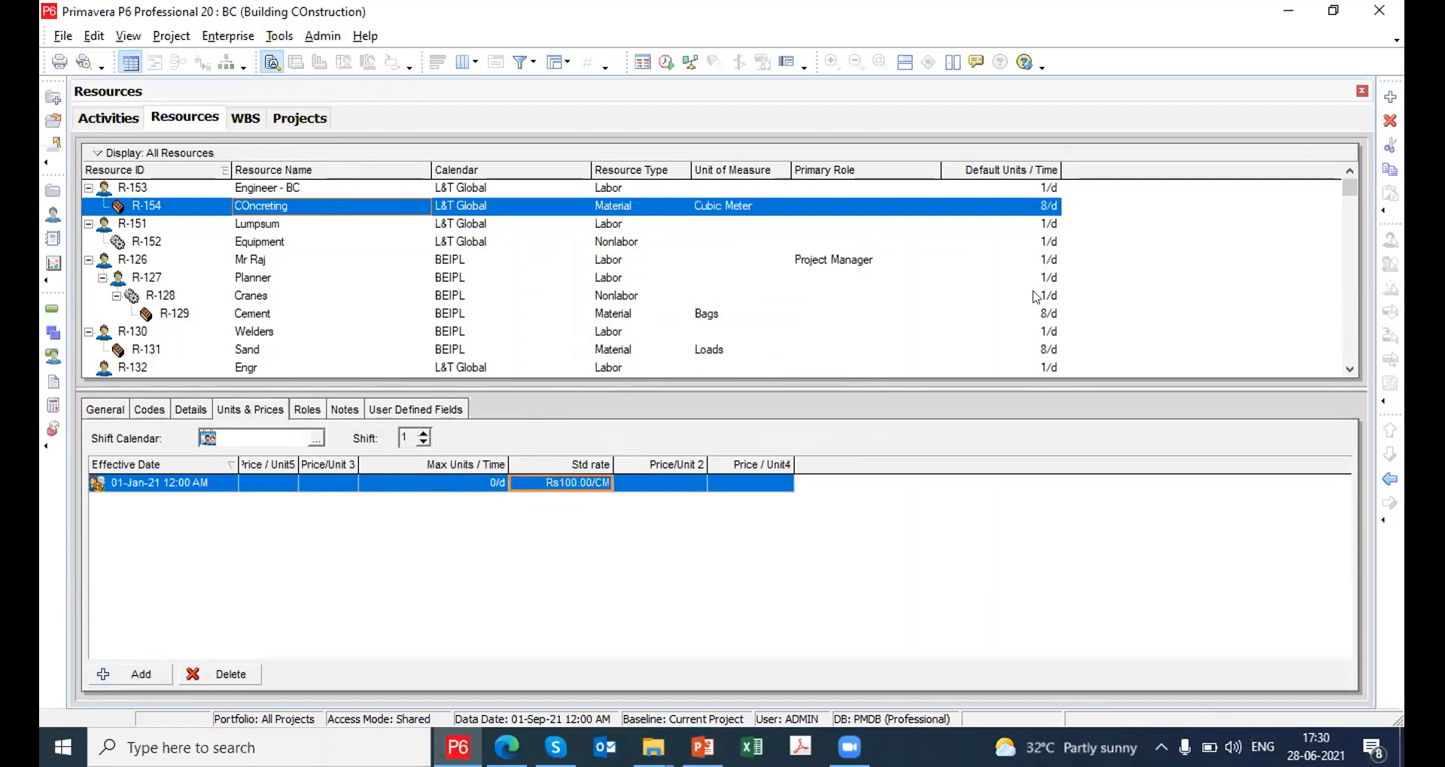
Add another resource under COncreting and name it "Tools"
click(1388, 96)
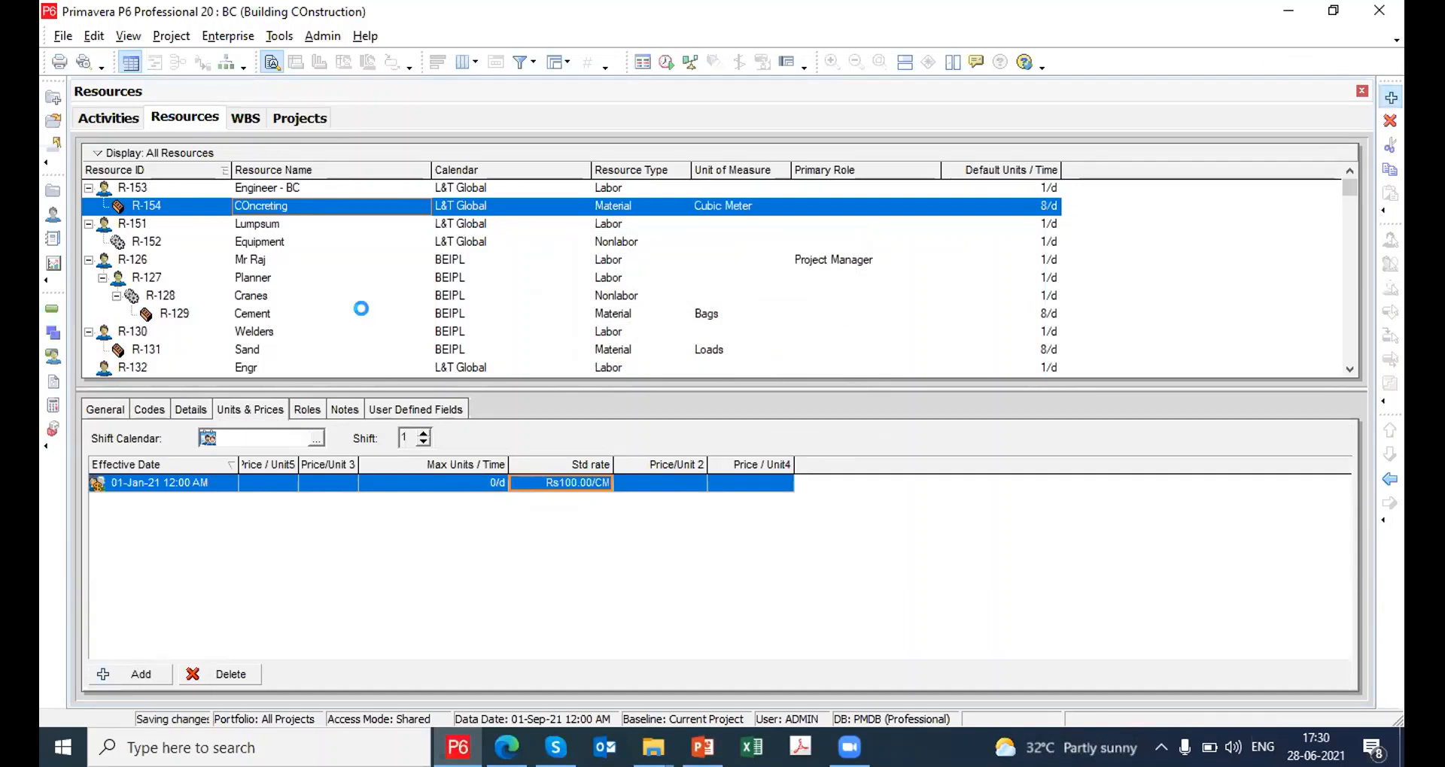
click(105, 409)
click(446, 463)
text(W)
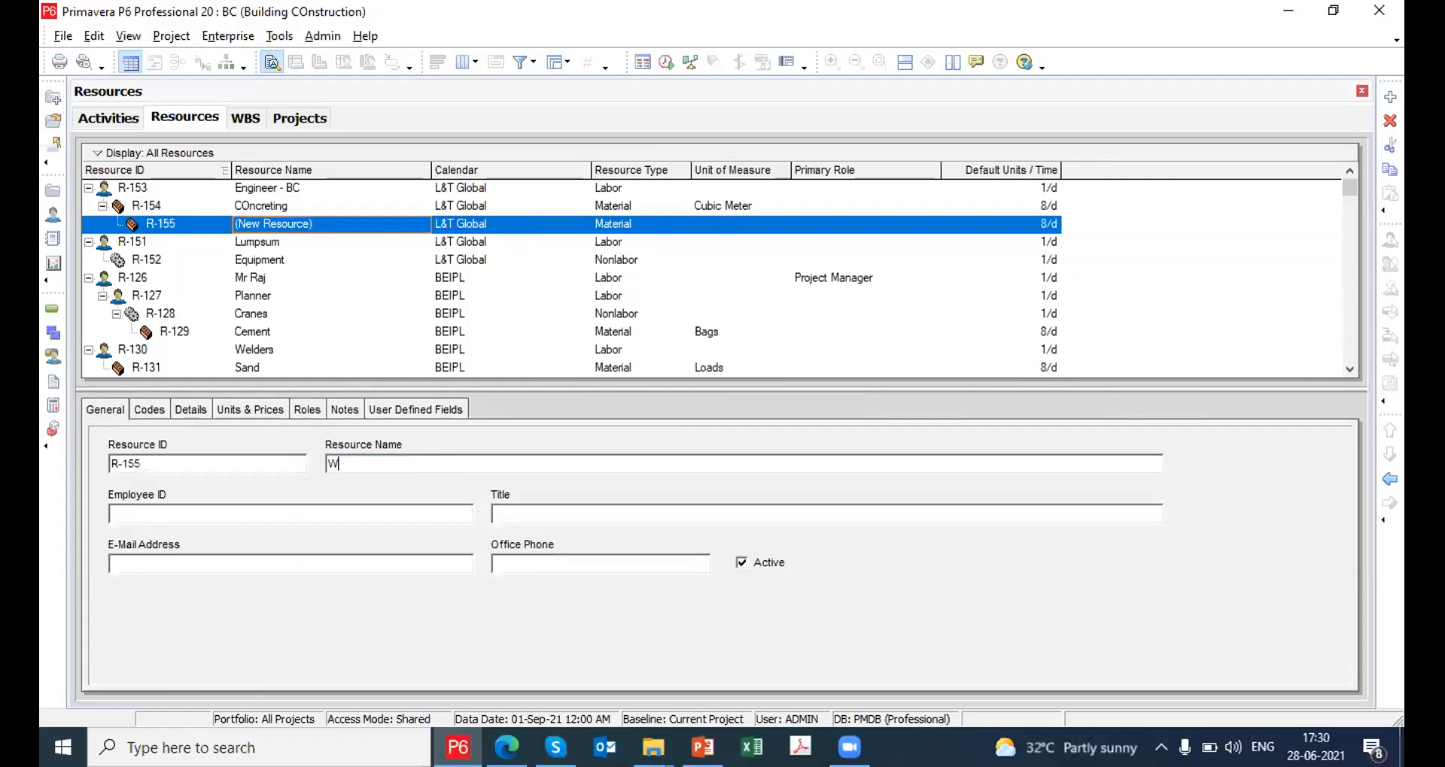
key(BackSpace)
text(Tools)
Make Tools a Nonlabor resource and set its standard rate to Rs200.00/d
click(194, 412)
click(315, 474)
click(249, 406)
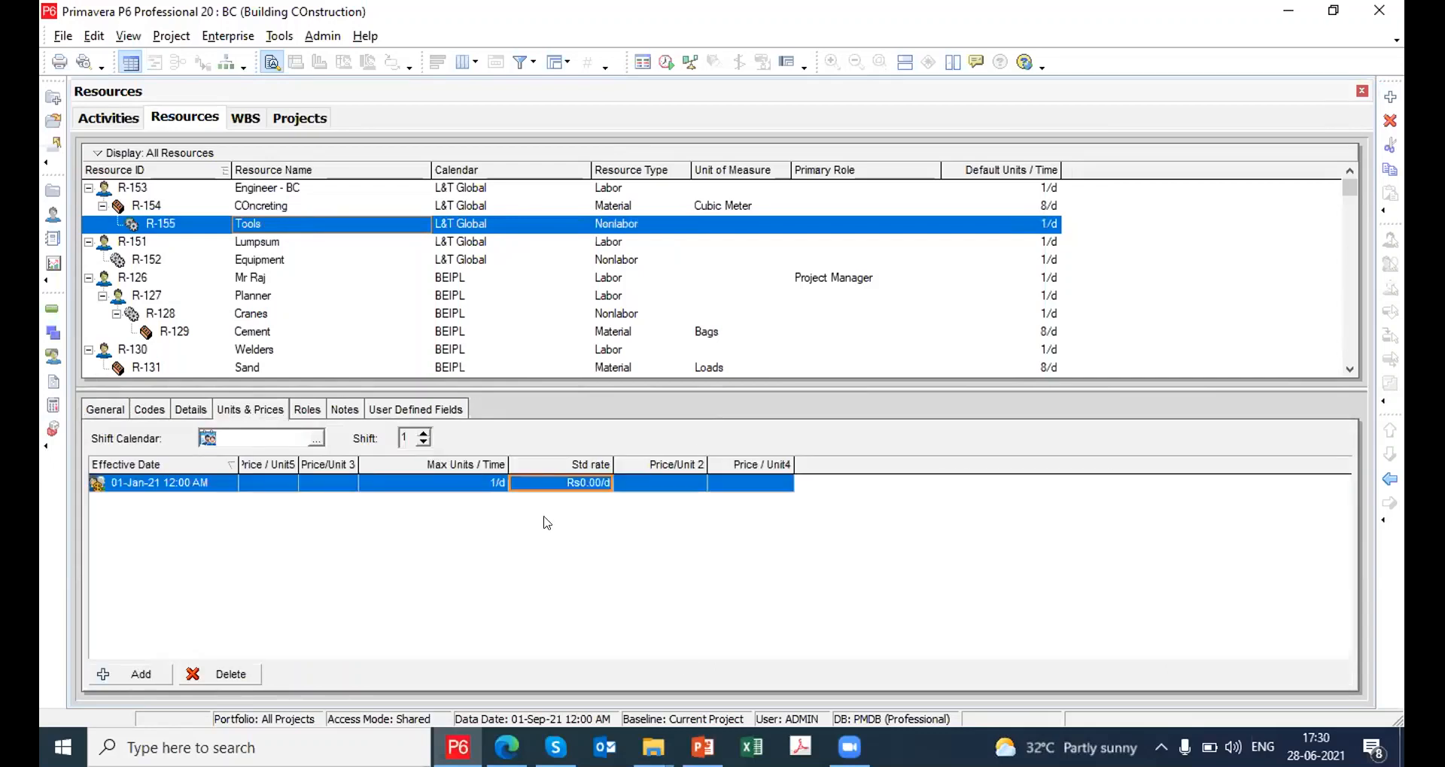
key(Left)
click(546, 488)
text(200)
key(Return)
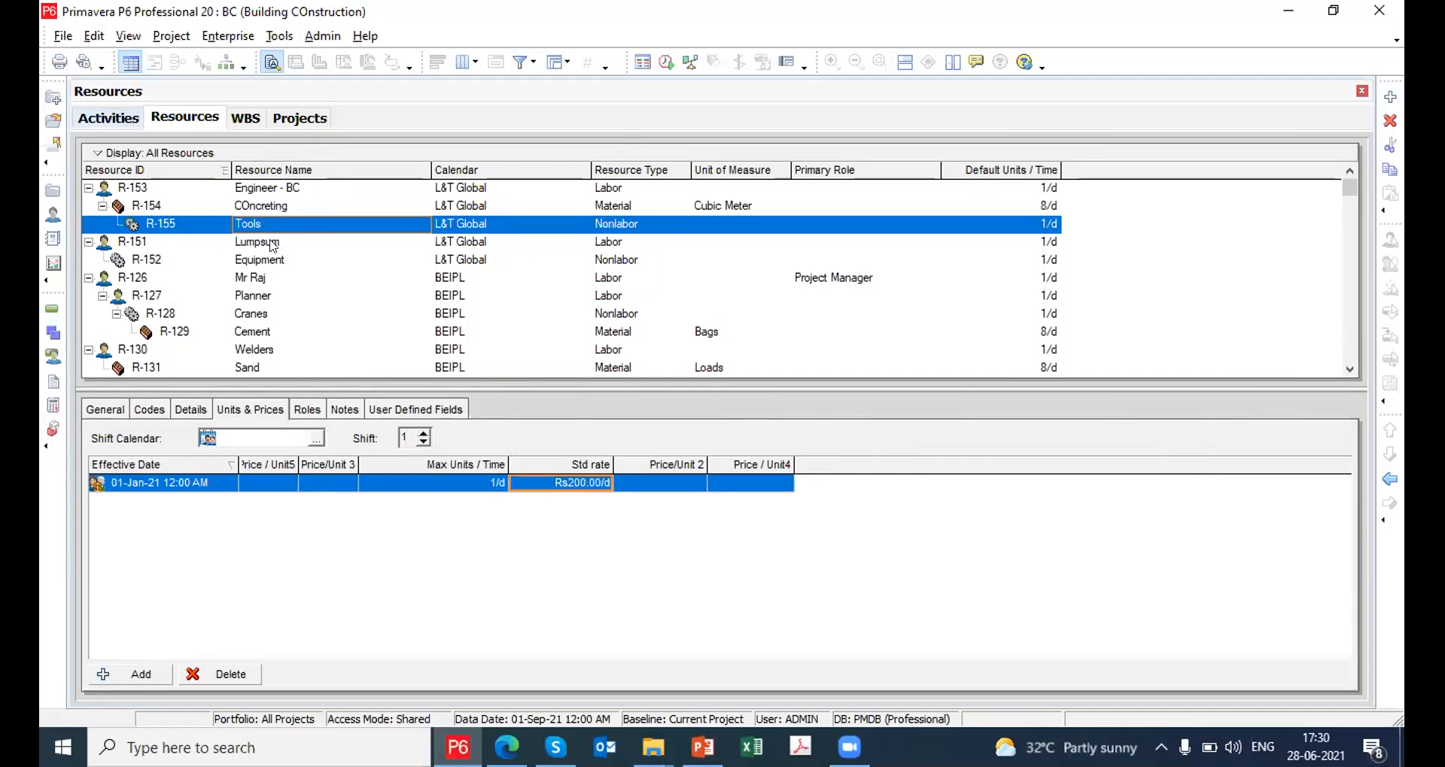
click(249, 194)
click(248, 218)
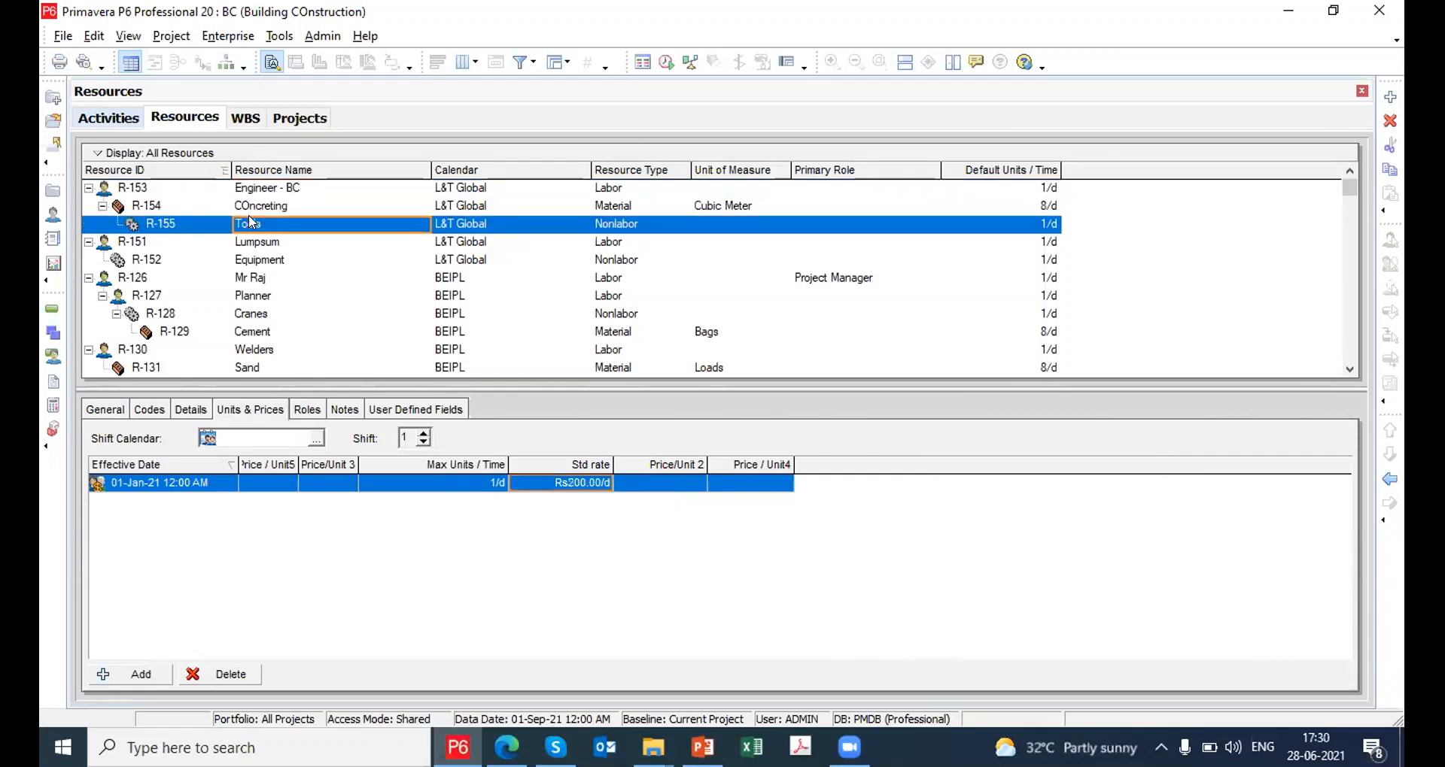
click(235, 206)
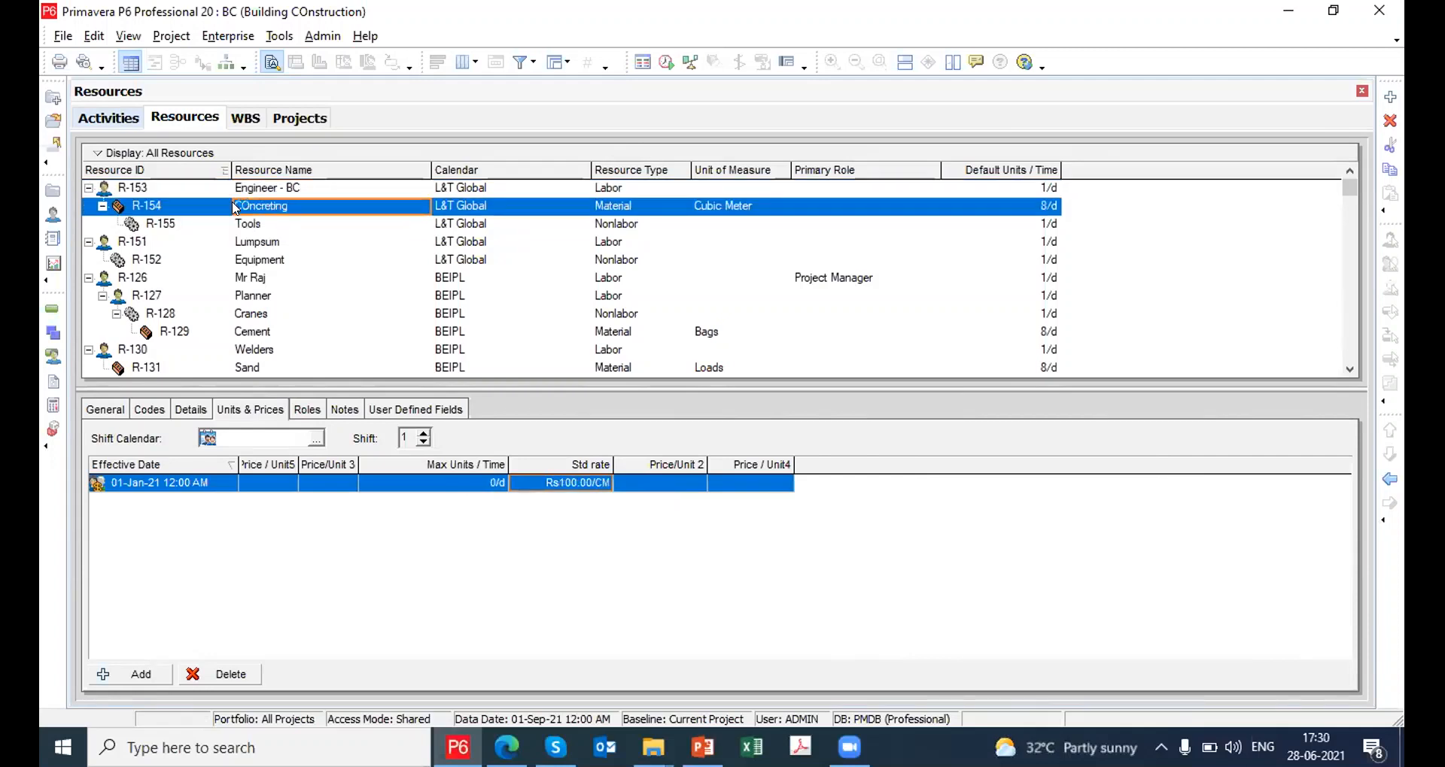
Assign the resources R-128 Cranes and R-136 Cutting tools to the Excavation activity A1000
click(113, 113)
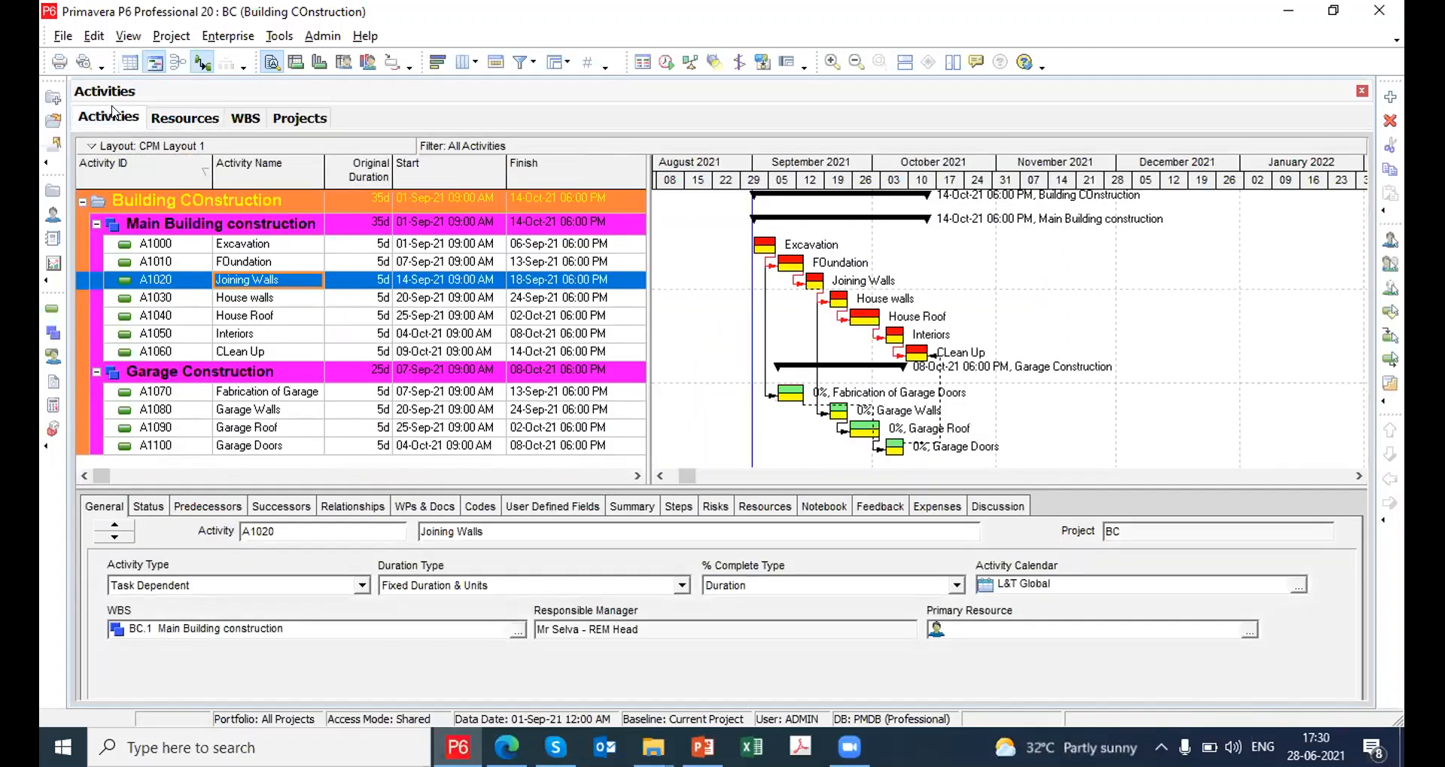
click(284, 245)
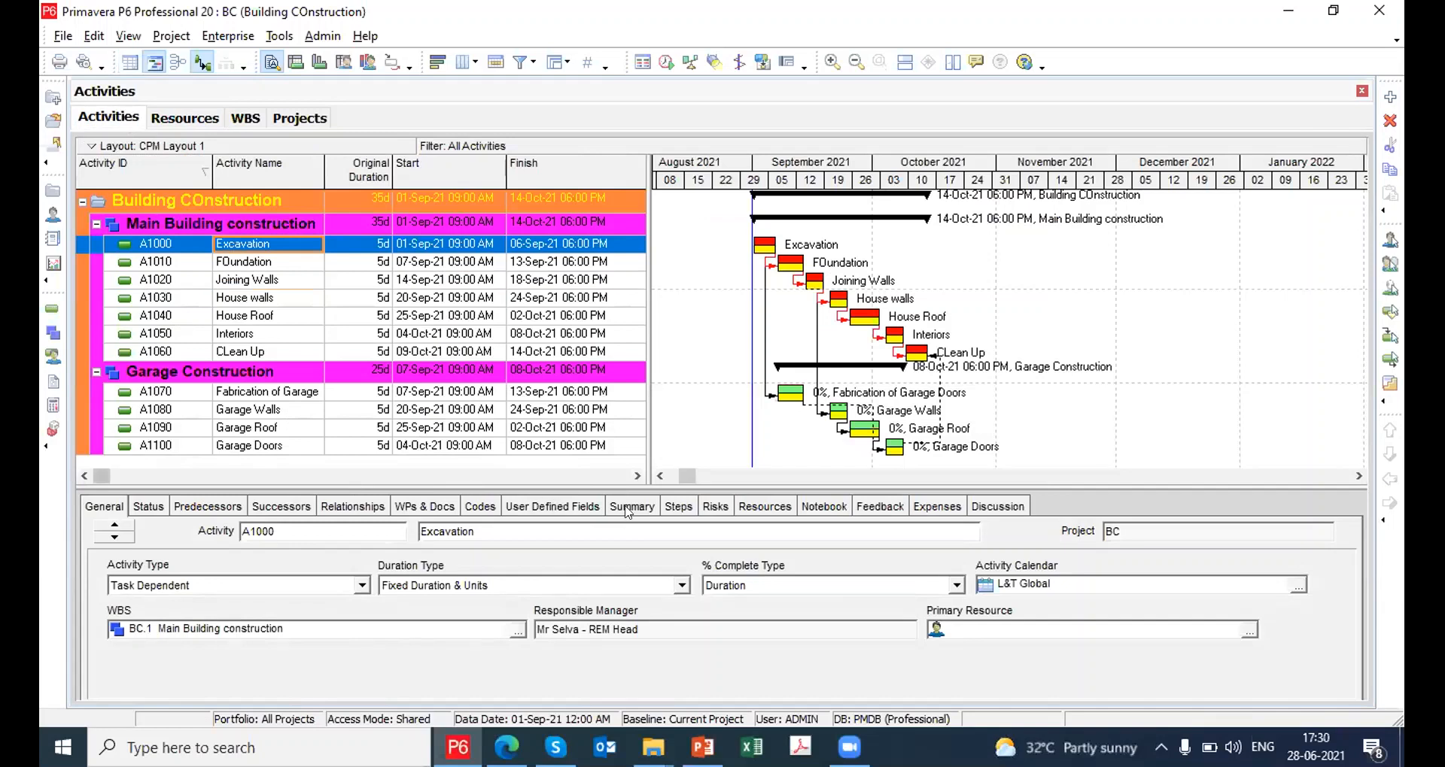
click(745, 508)
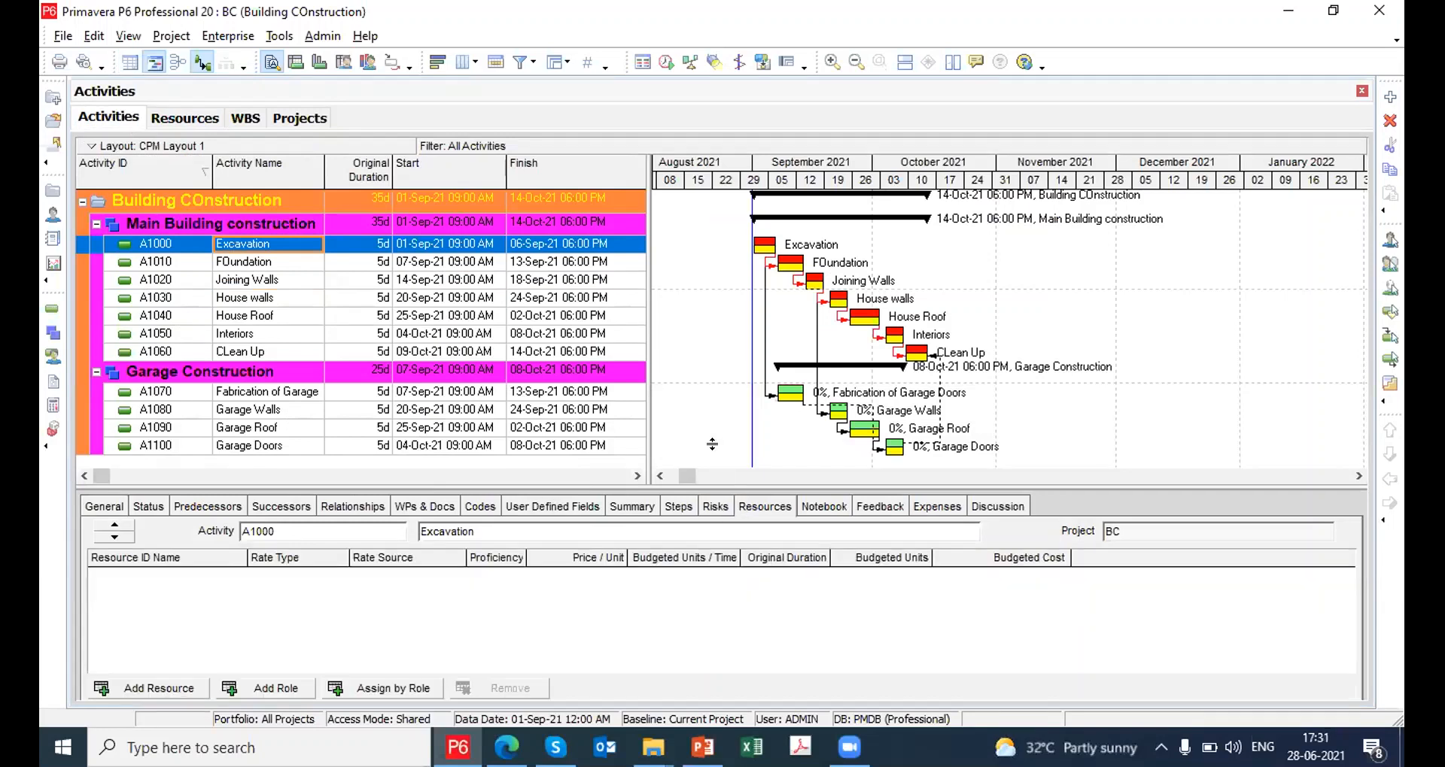
click(147, 677)
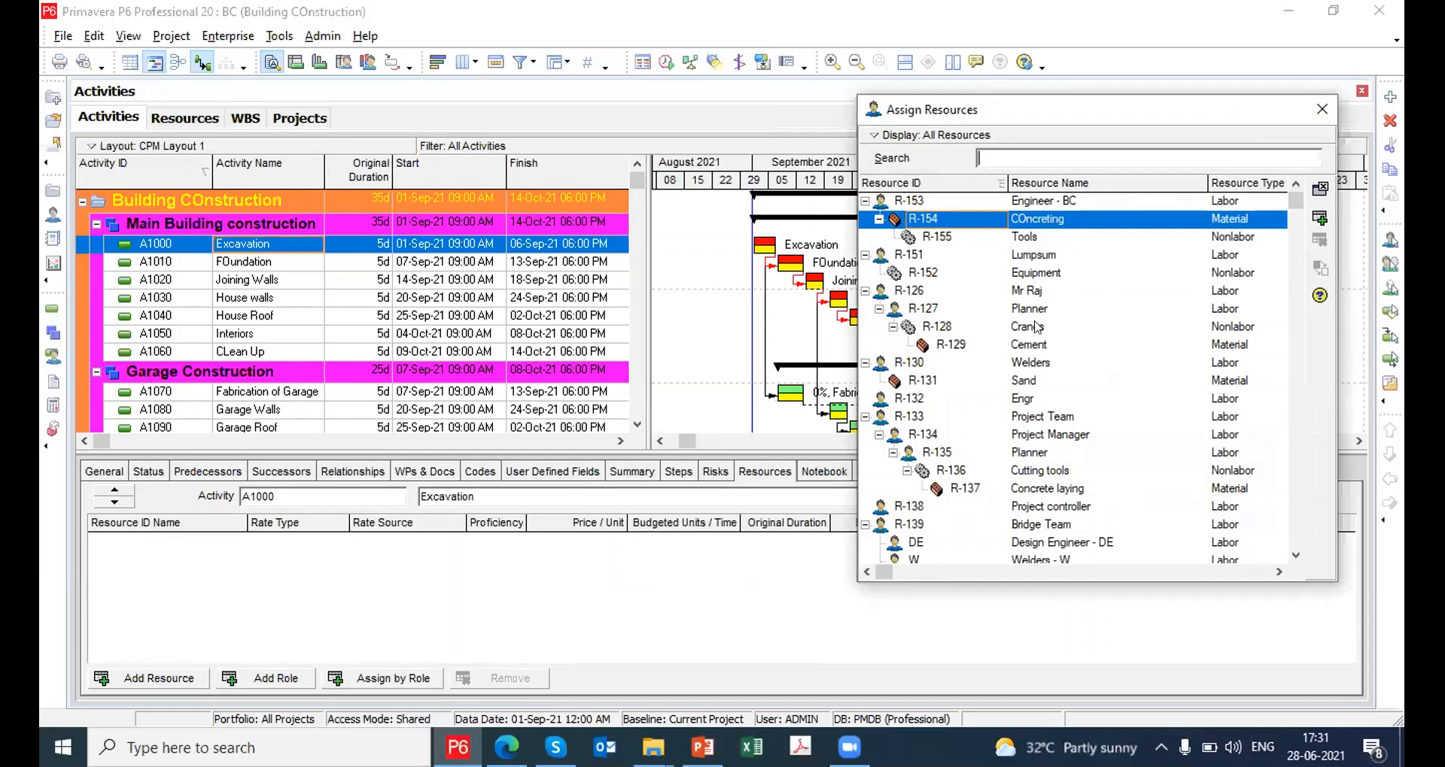
click(1037, 327)
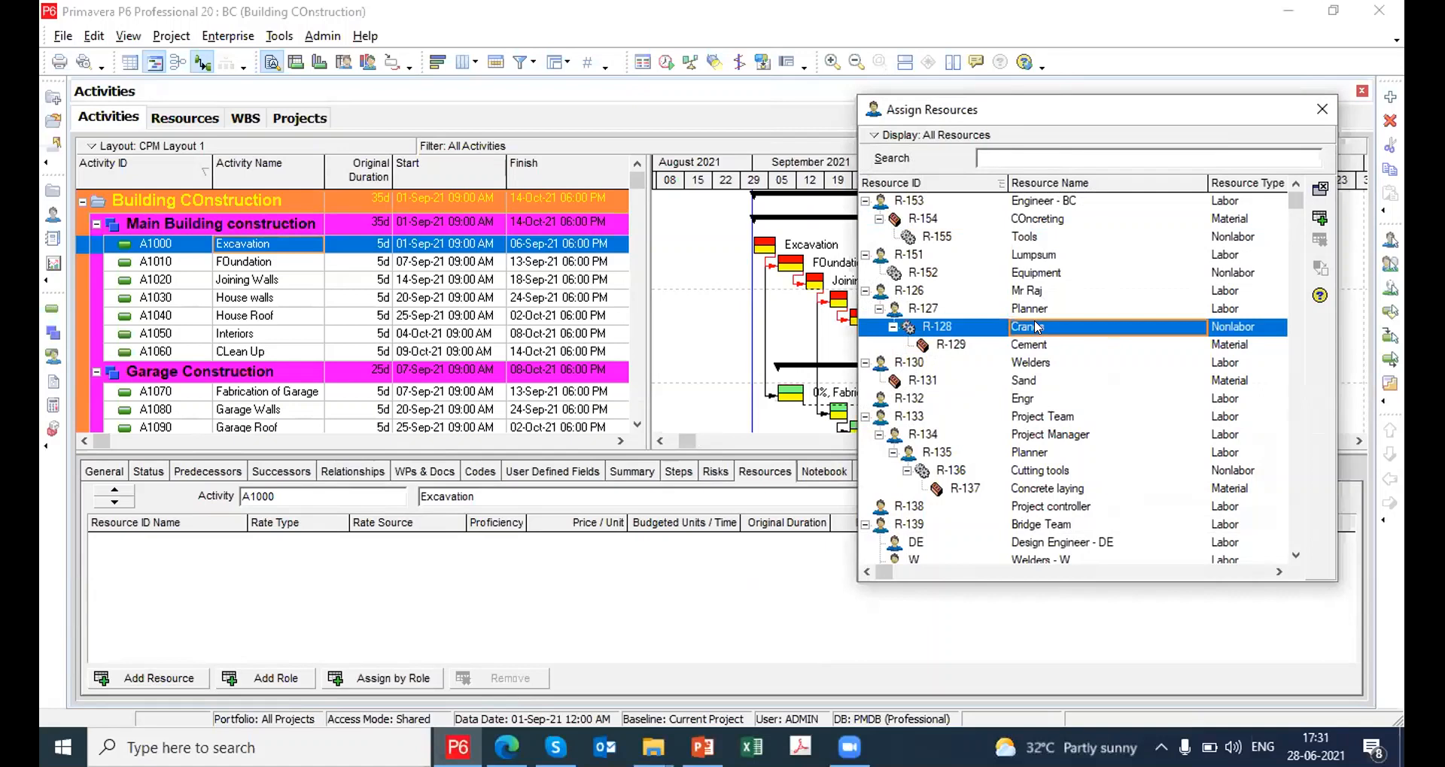
double_click(1037, 327)
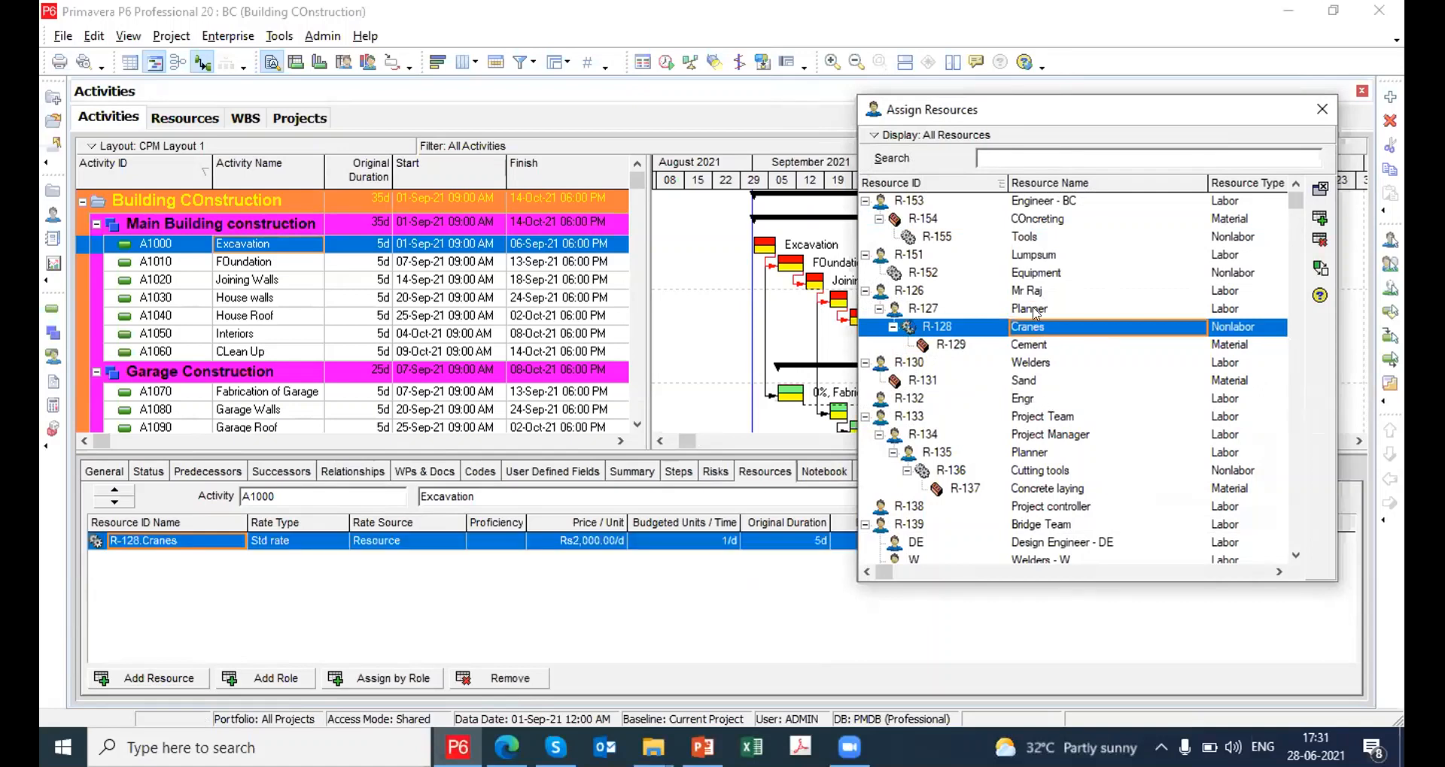
click(1022, 474)
double_click(1021, 473)
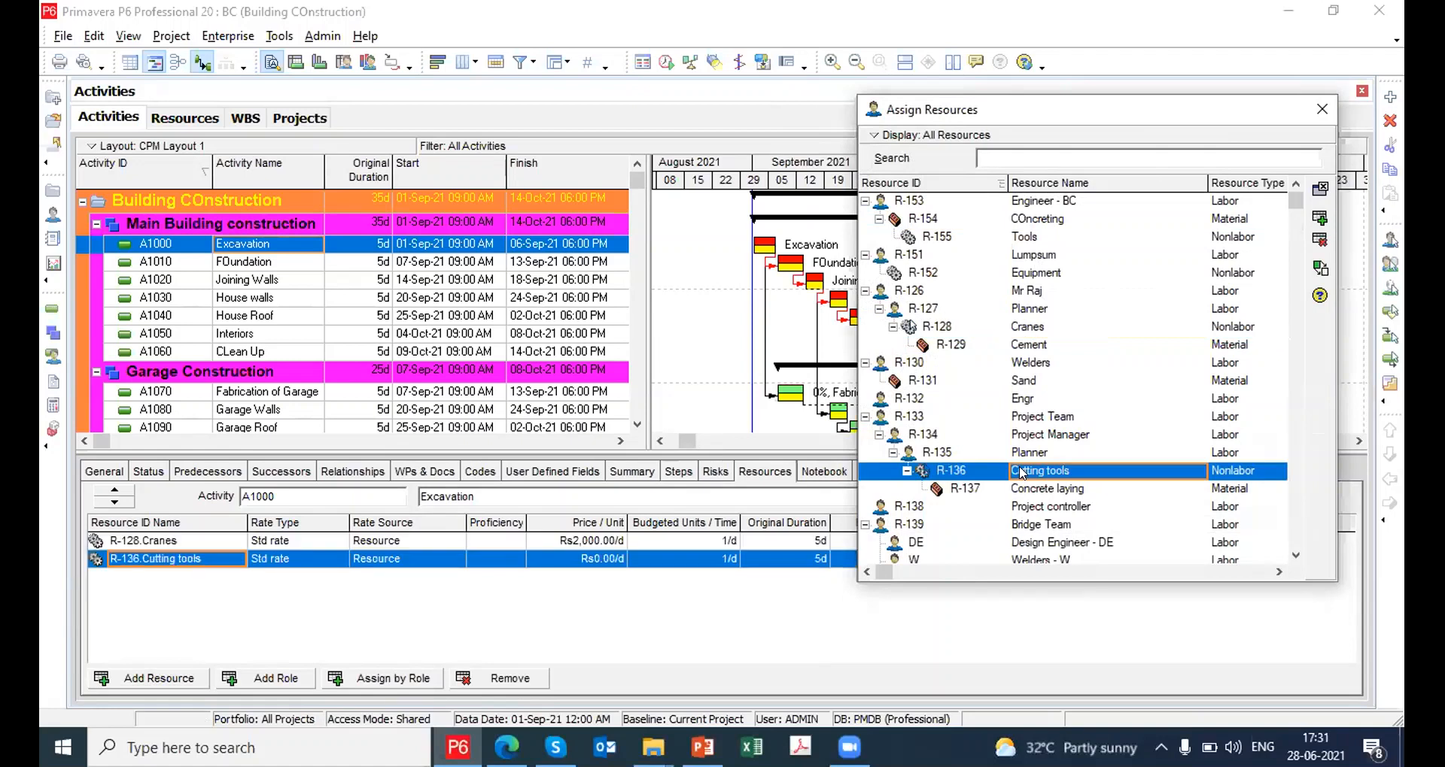
Assign the resources Labour - L, R-132 Engr and R-153 Engineer - BC to the Excavation activity as well
click(1296, 557)
click(1296, 557)
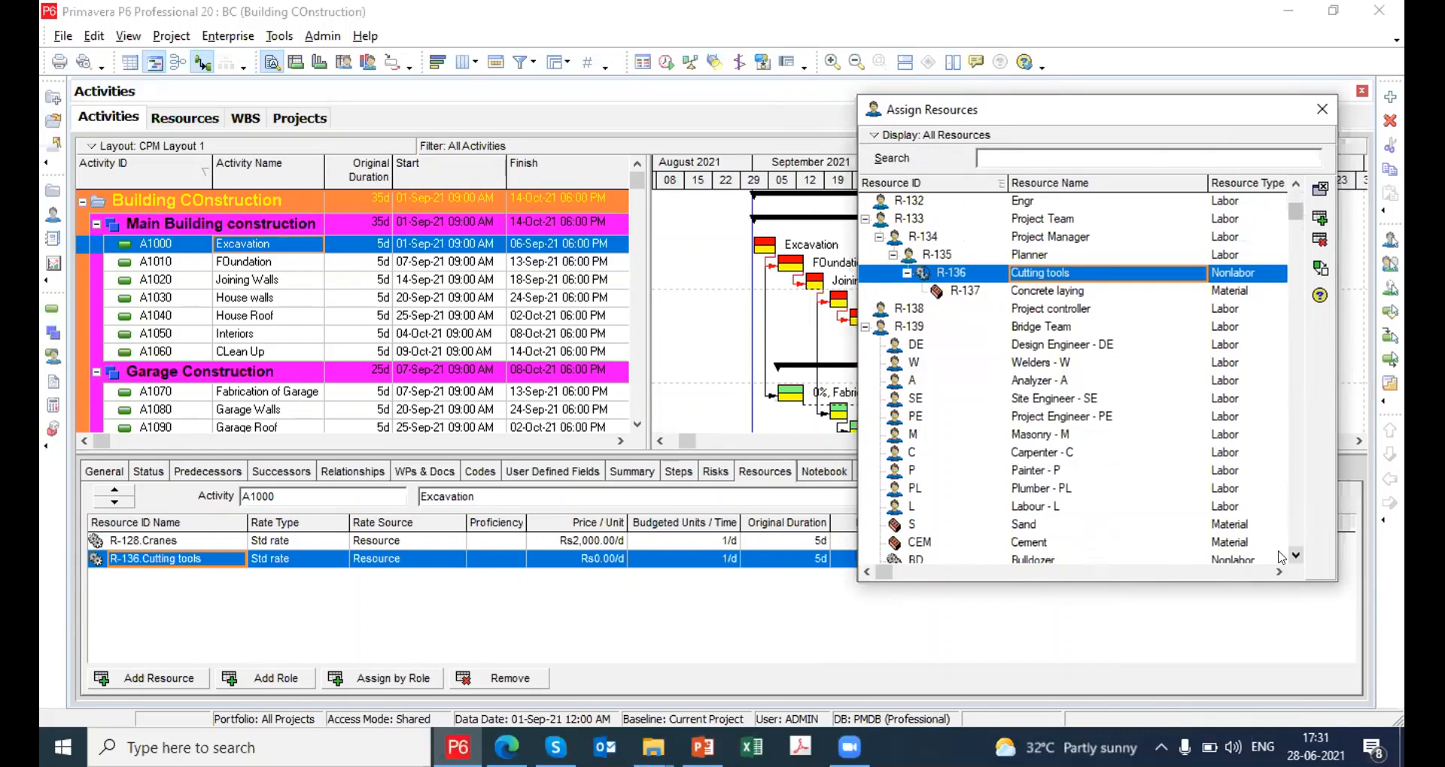
double_click(1055, 505)
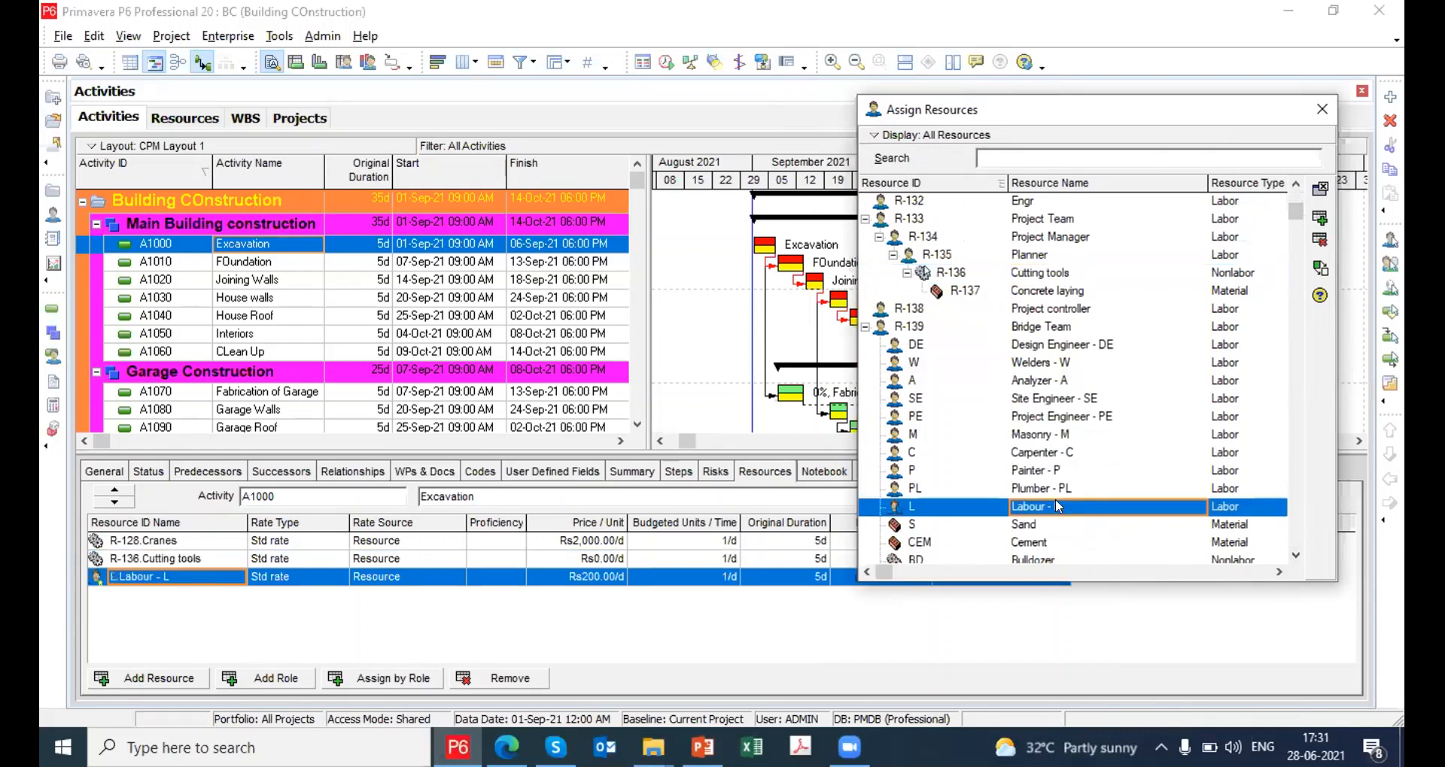
double_click(1051, 200)
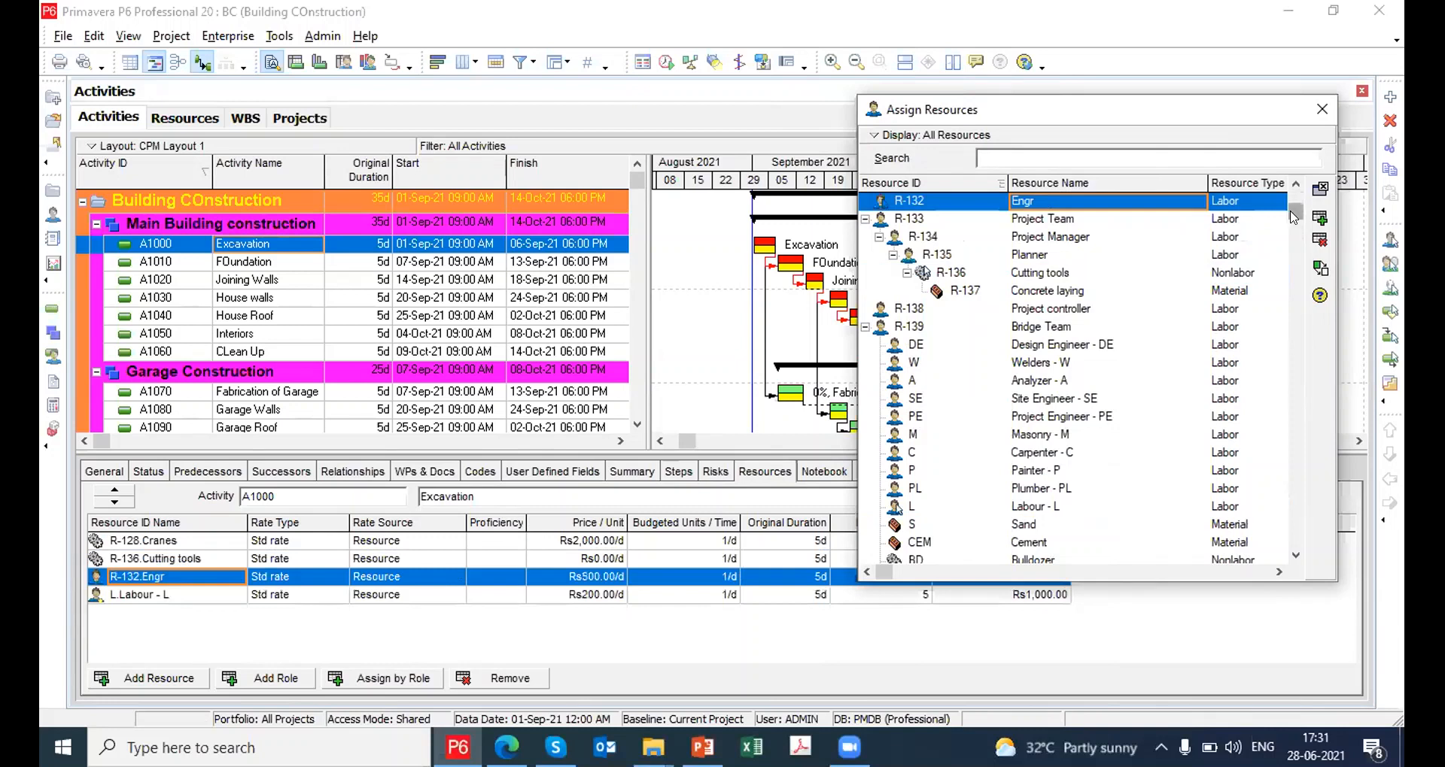
drag(1290, 212, 1289, 180)
double_click(1043, 201)
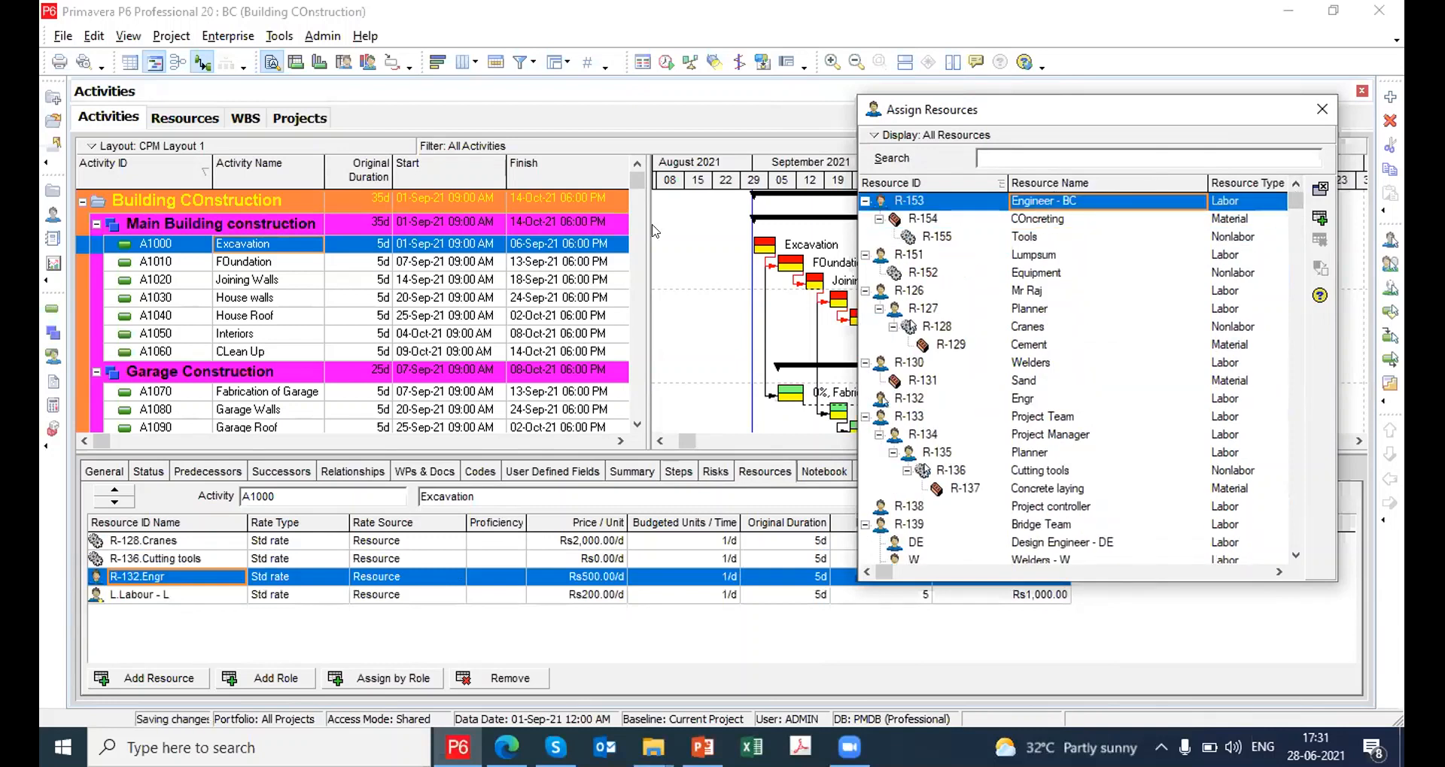
click(1322, 111)
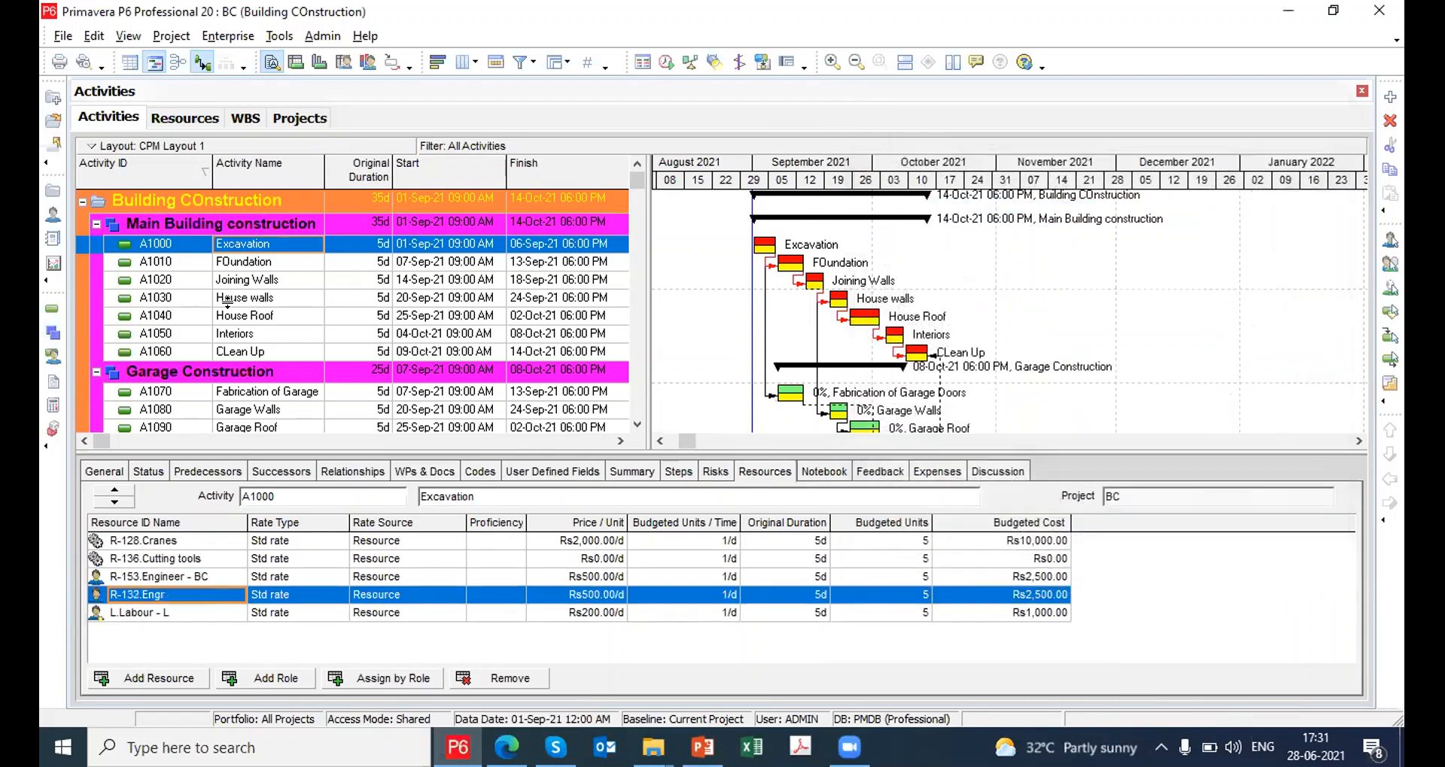
click(258, 263)
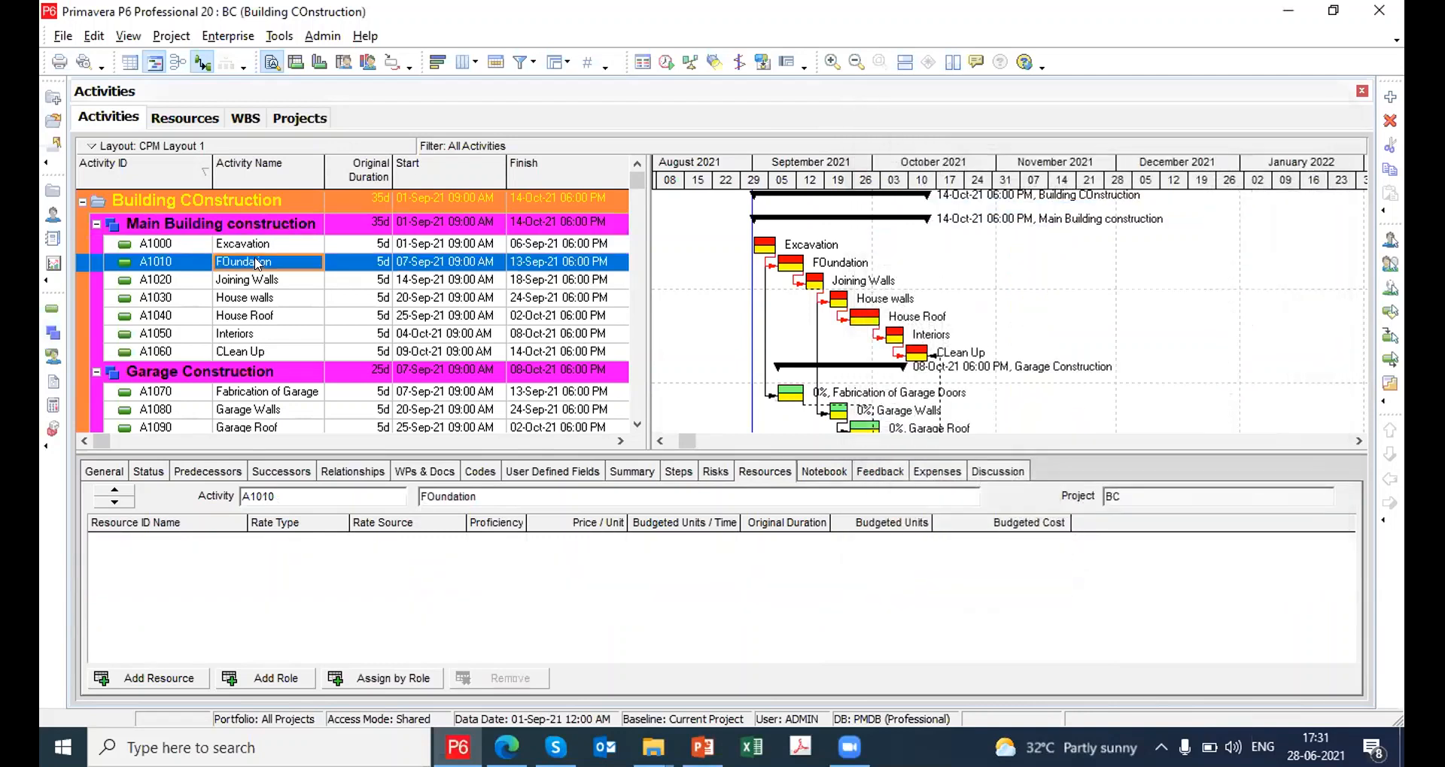
key(shift+Down)
key(shift+Down)
key(shift+Down)
key(shift+Down)
key(shift+Down)
key(shift+Down)
key(shift+Down)
key(shift+Down)
key(shift+Down)
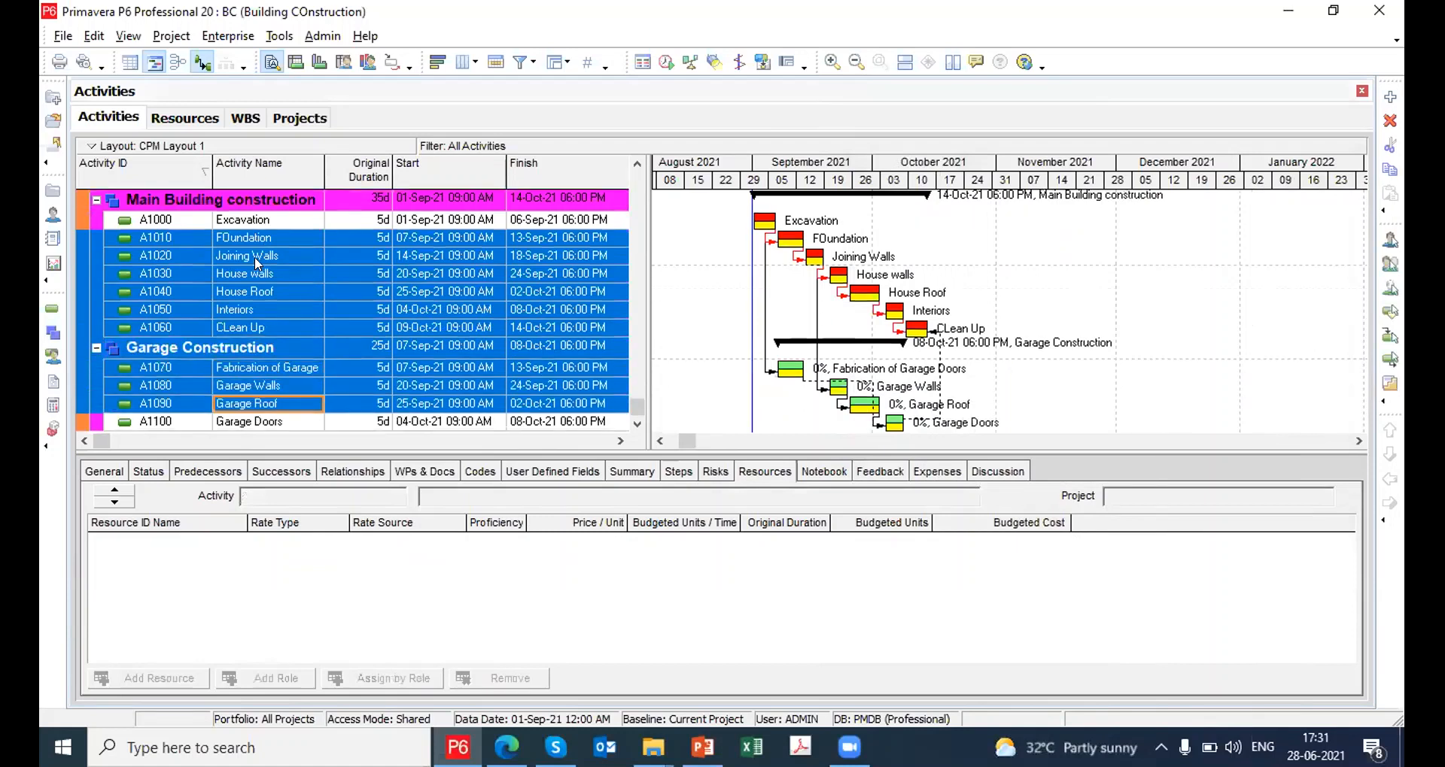
key(shift+Down)
click(250, 252)
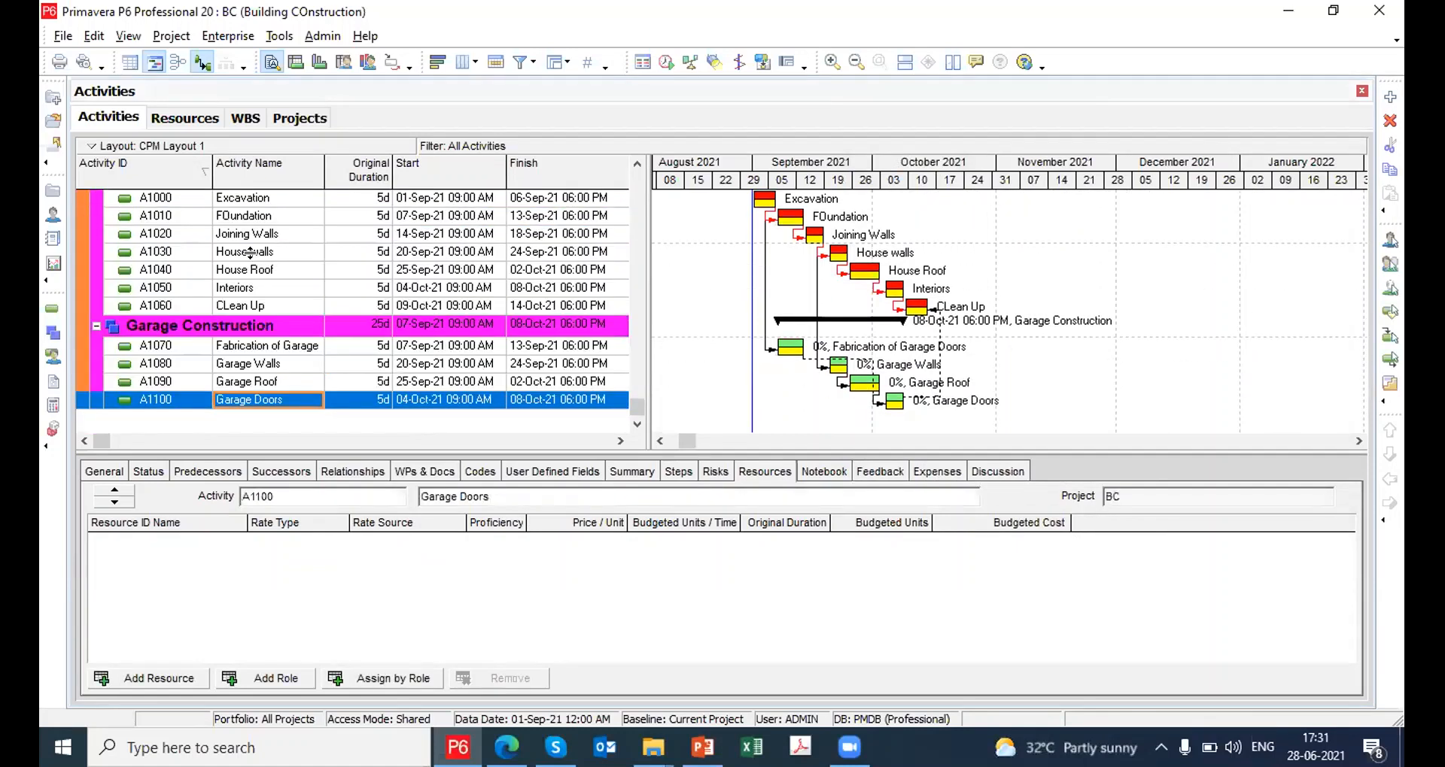
Assign the resources R-155 Tools and R-153 Engineer - BC to the main building activities A1010 to A1060
click(253, 218)
scroll(254, 220, up, 1)
key(shift+Down)
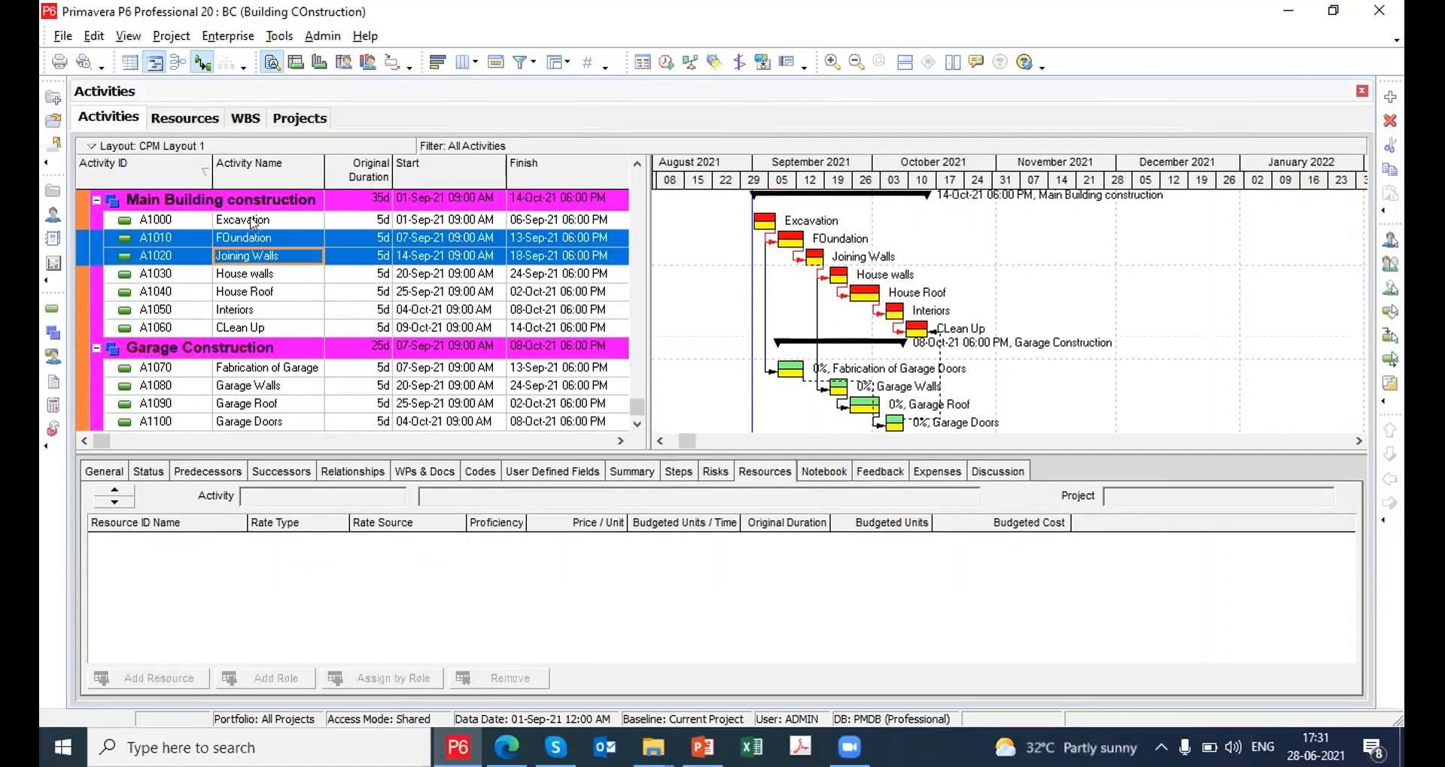
key(shift+Down)
key(shift+Down)
key(shift+Down)
key(shift+Down)
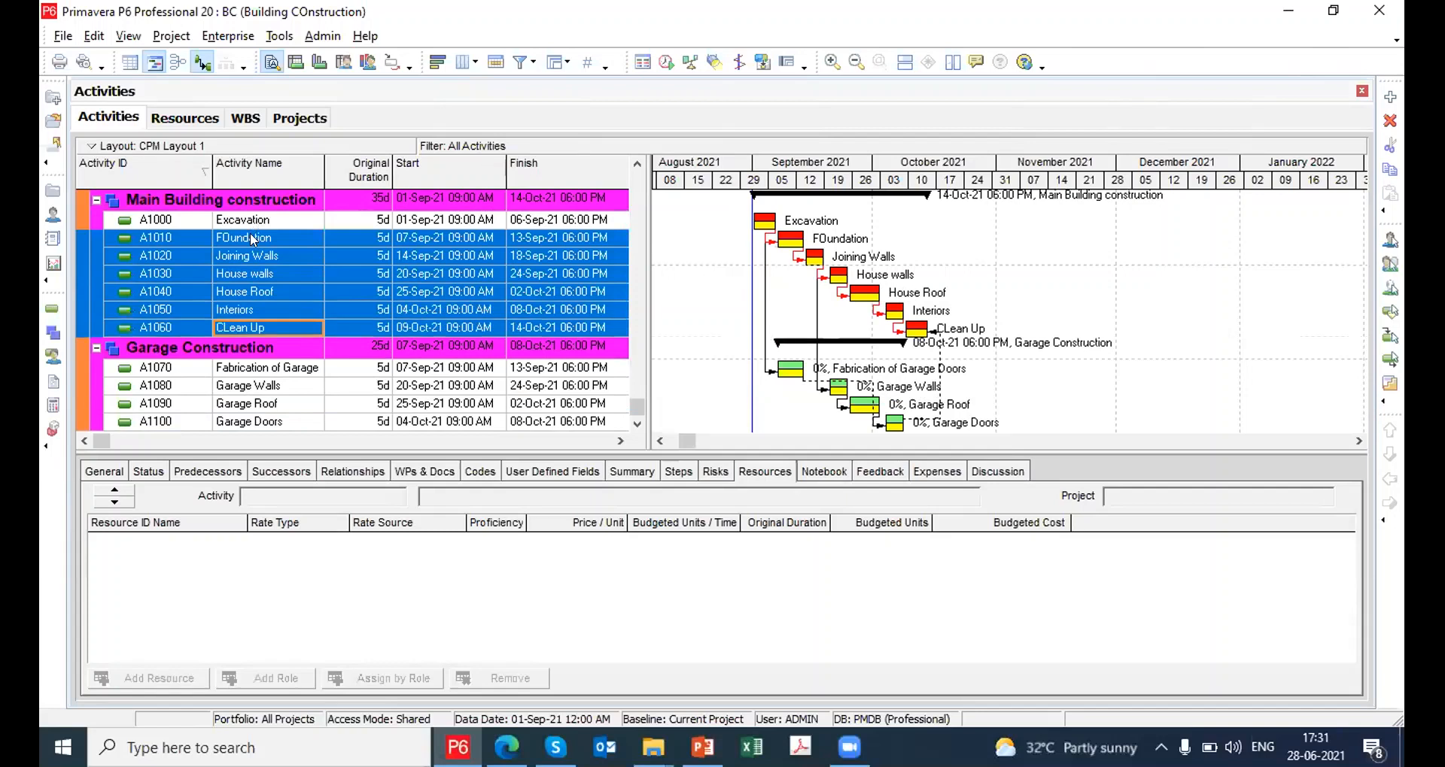
right_click(252, 239)
mouse_move(319, 490)
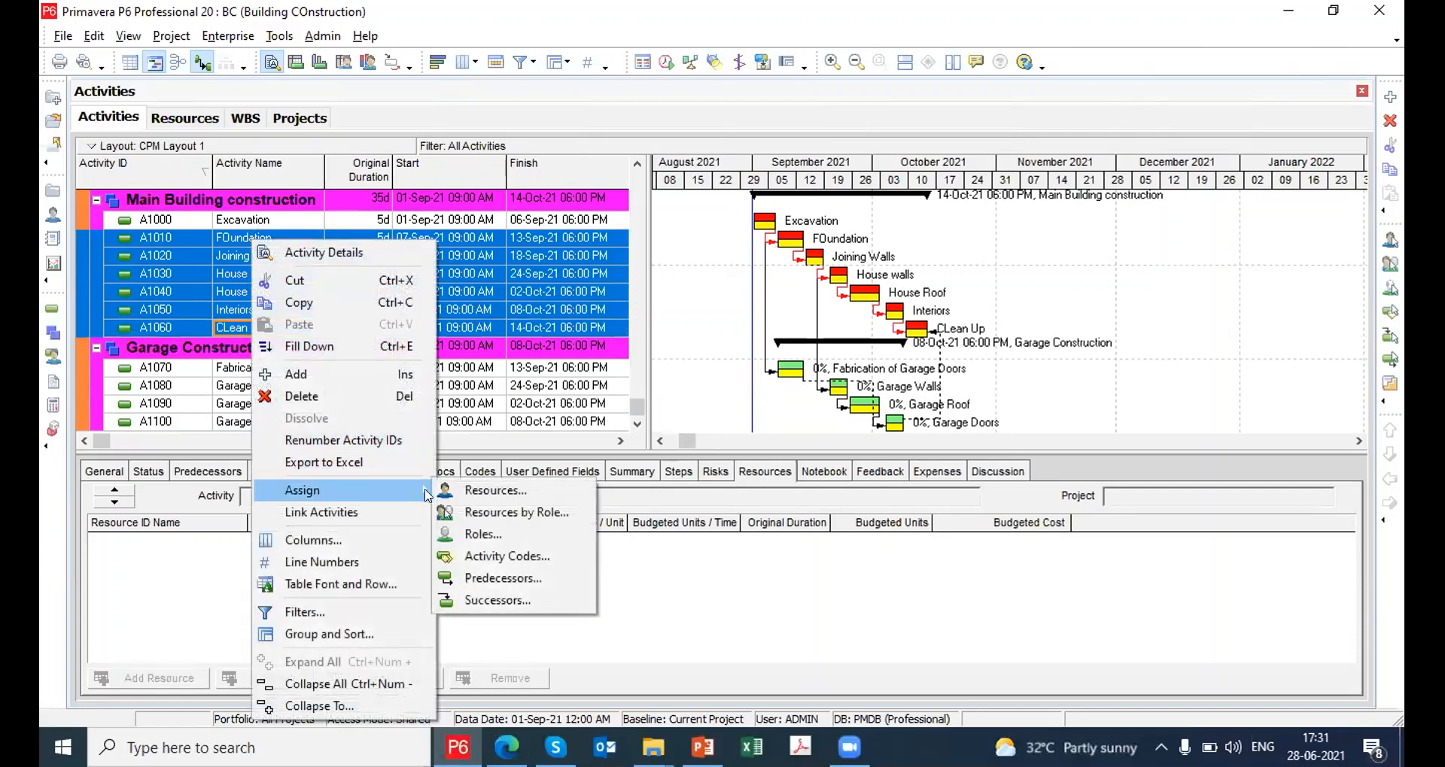
click(971, 491)
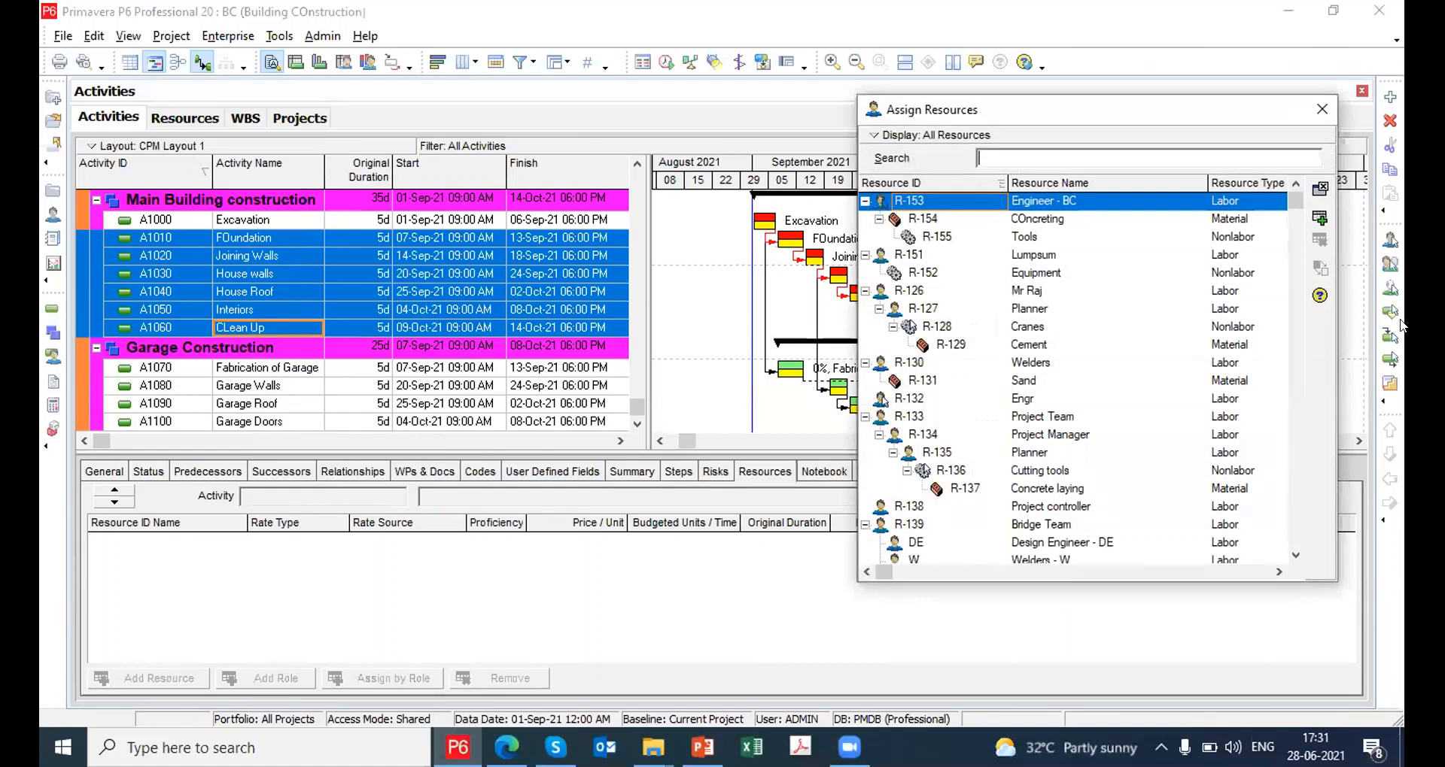
click(1035, 237)
click(1320, 218)
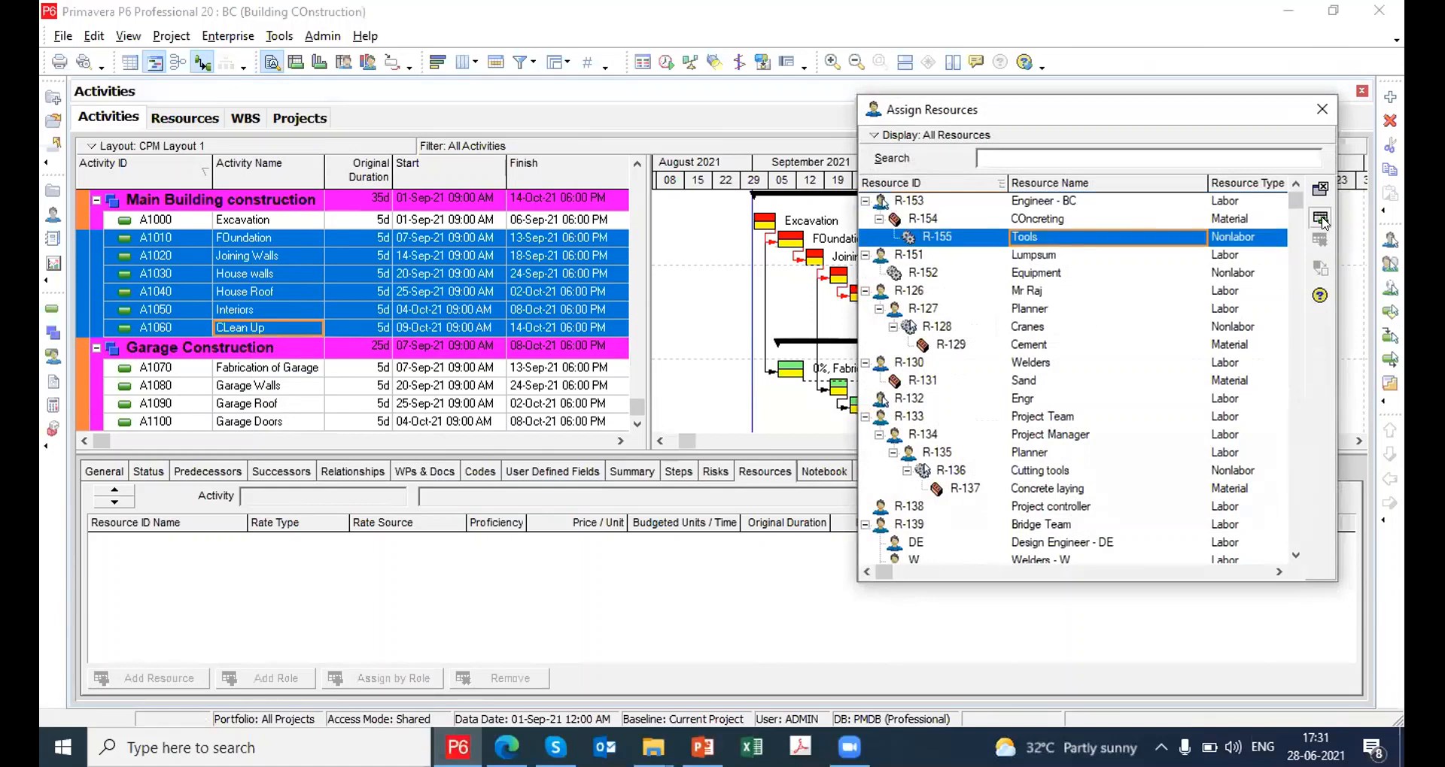
Assign the resources R-155 Tools and R-153 Engineer - BC to the Fabrication of Garage Doors activity A1070
click(272, 367)
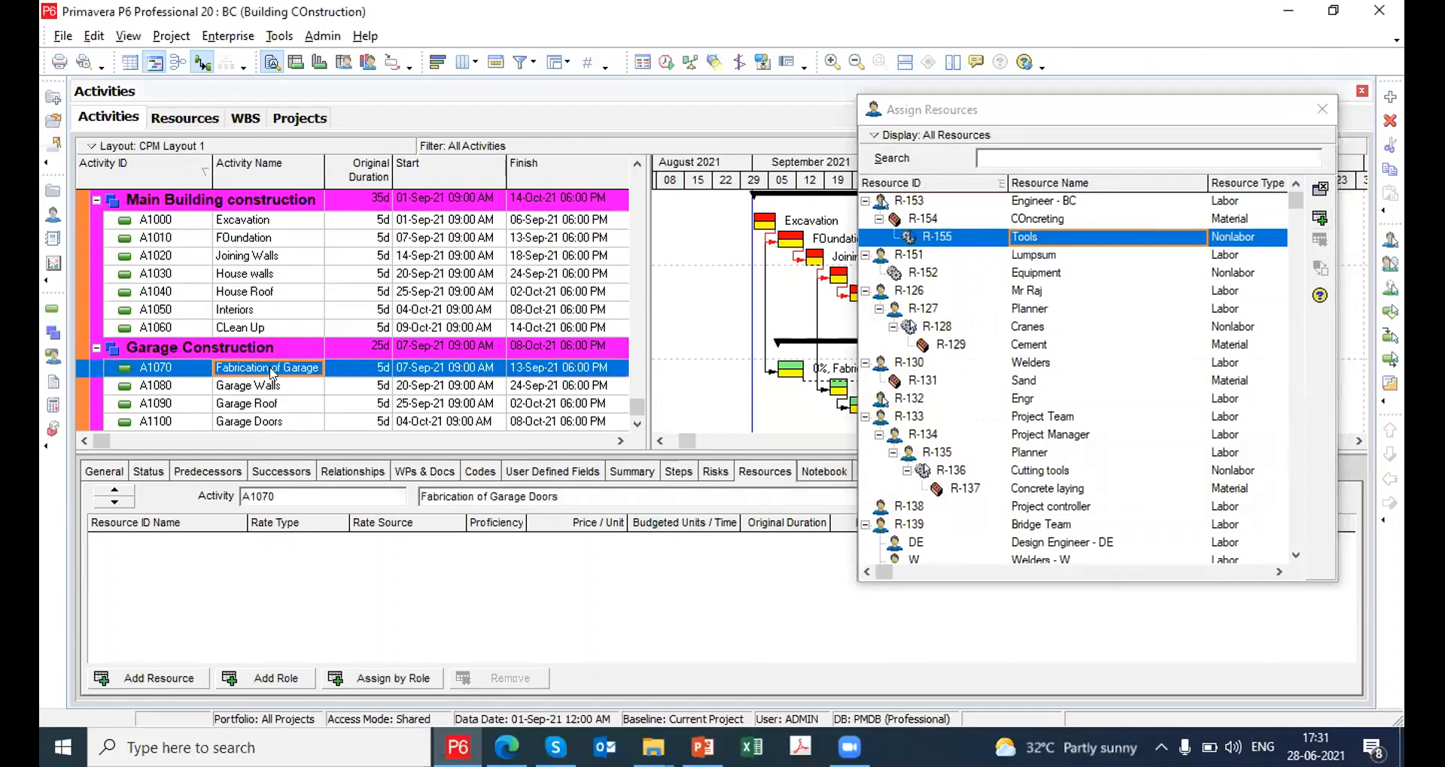
key(shift+Down)
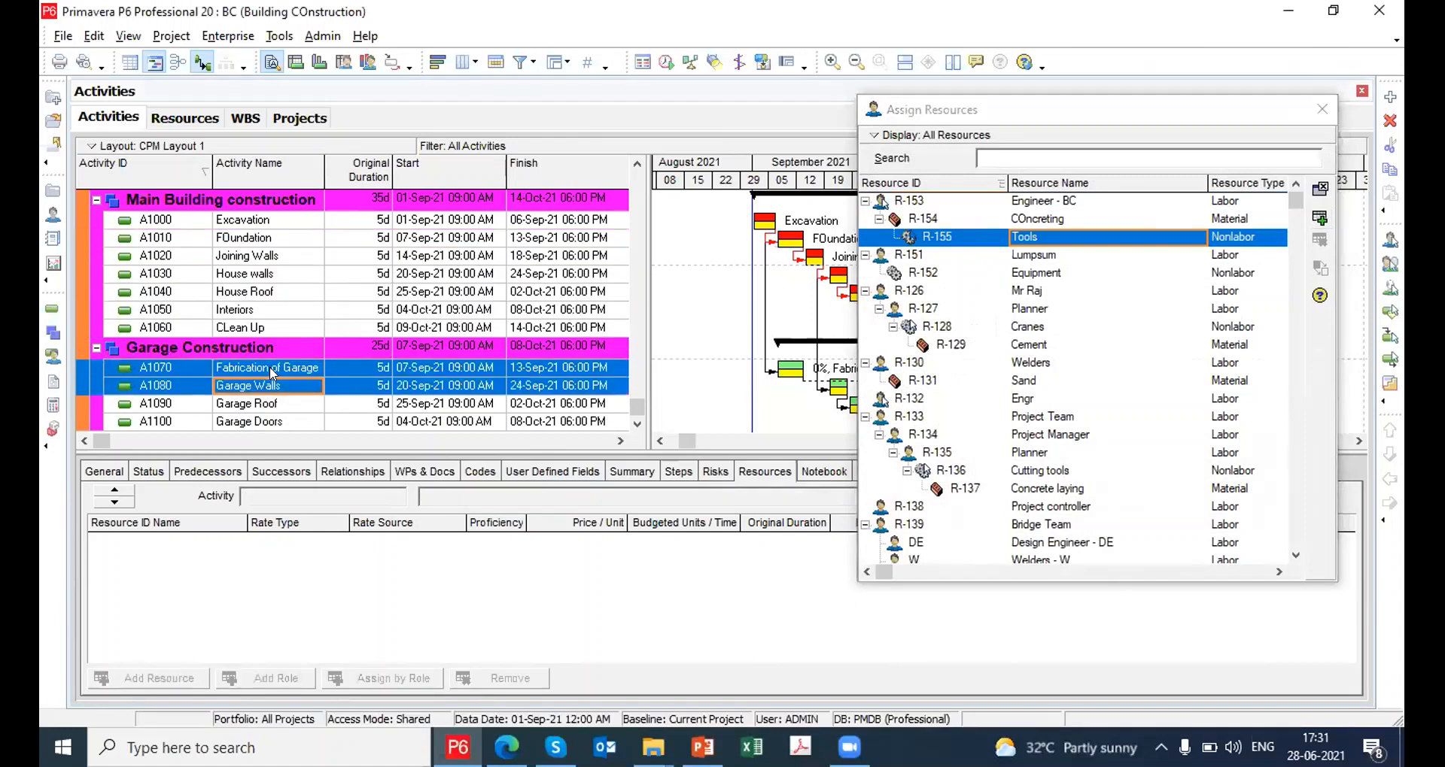
click(270, 367)
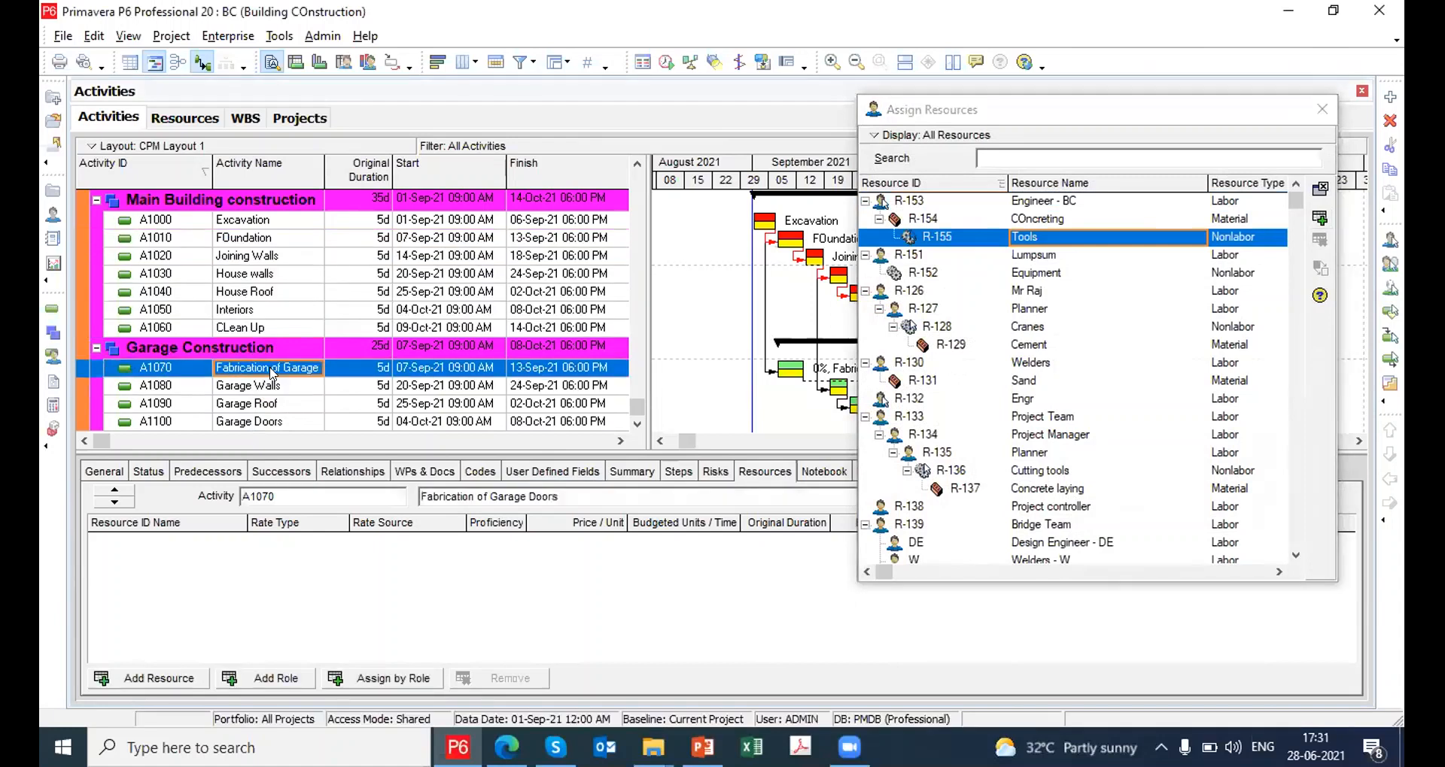
double_click(1030, 235)
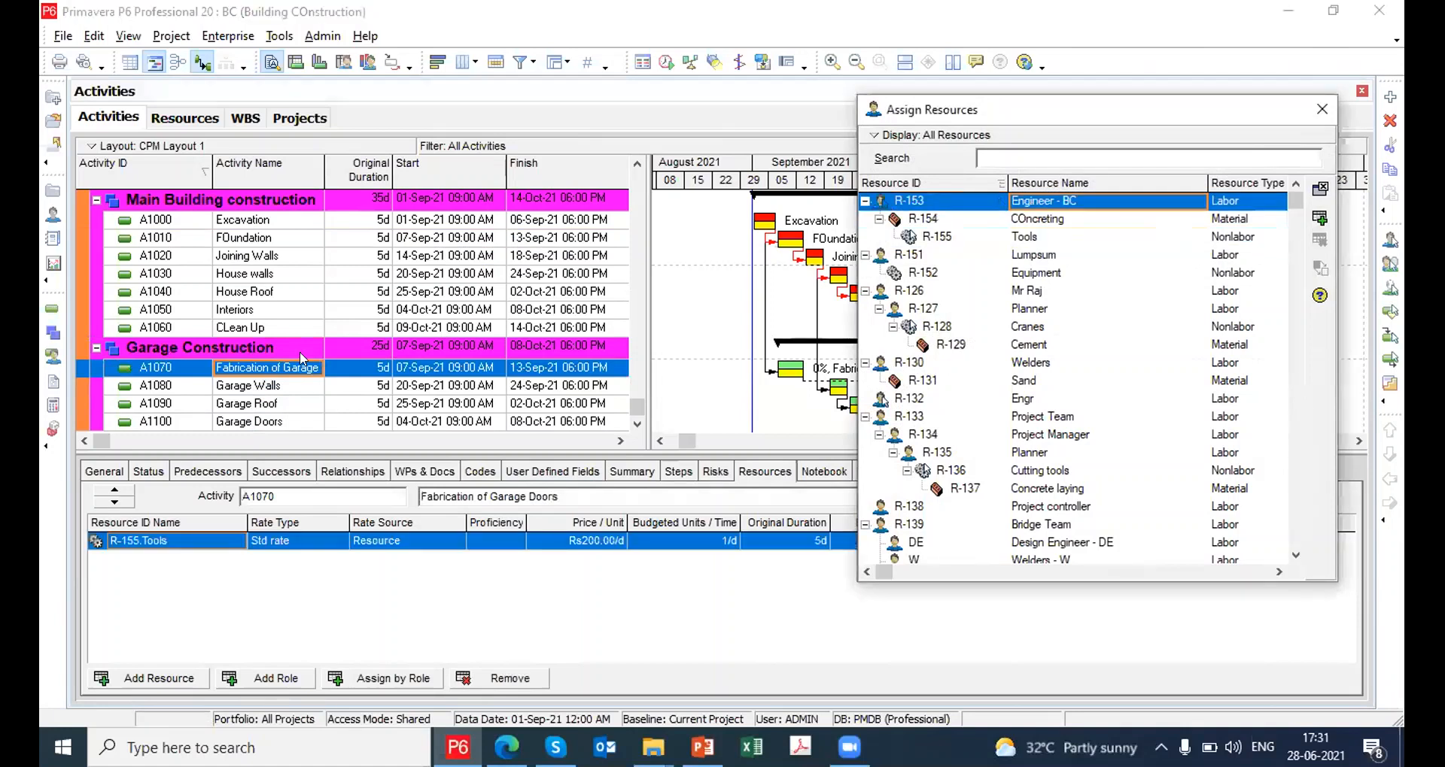
Assign R-153 Engineer - BC, R-154 COncreting and R-155 Tools to the garage activities A1080 to A1100 and finish assigning
click(264, 385)
key(shift+Down)
key(shift+Down)
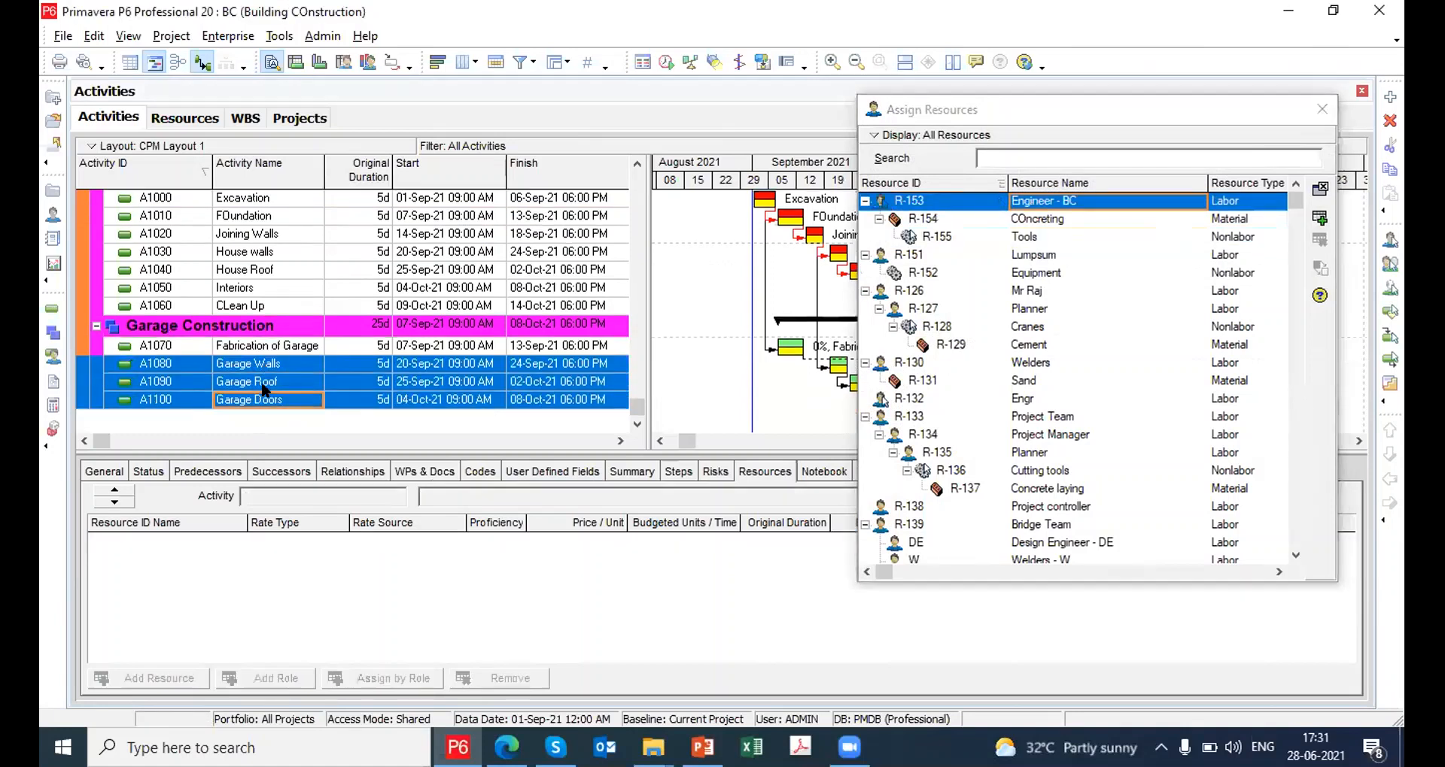
click(1072, 203)
click(1050, 223)
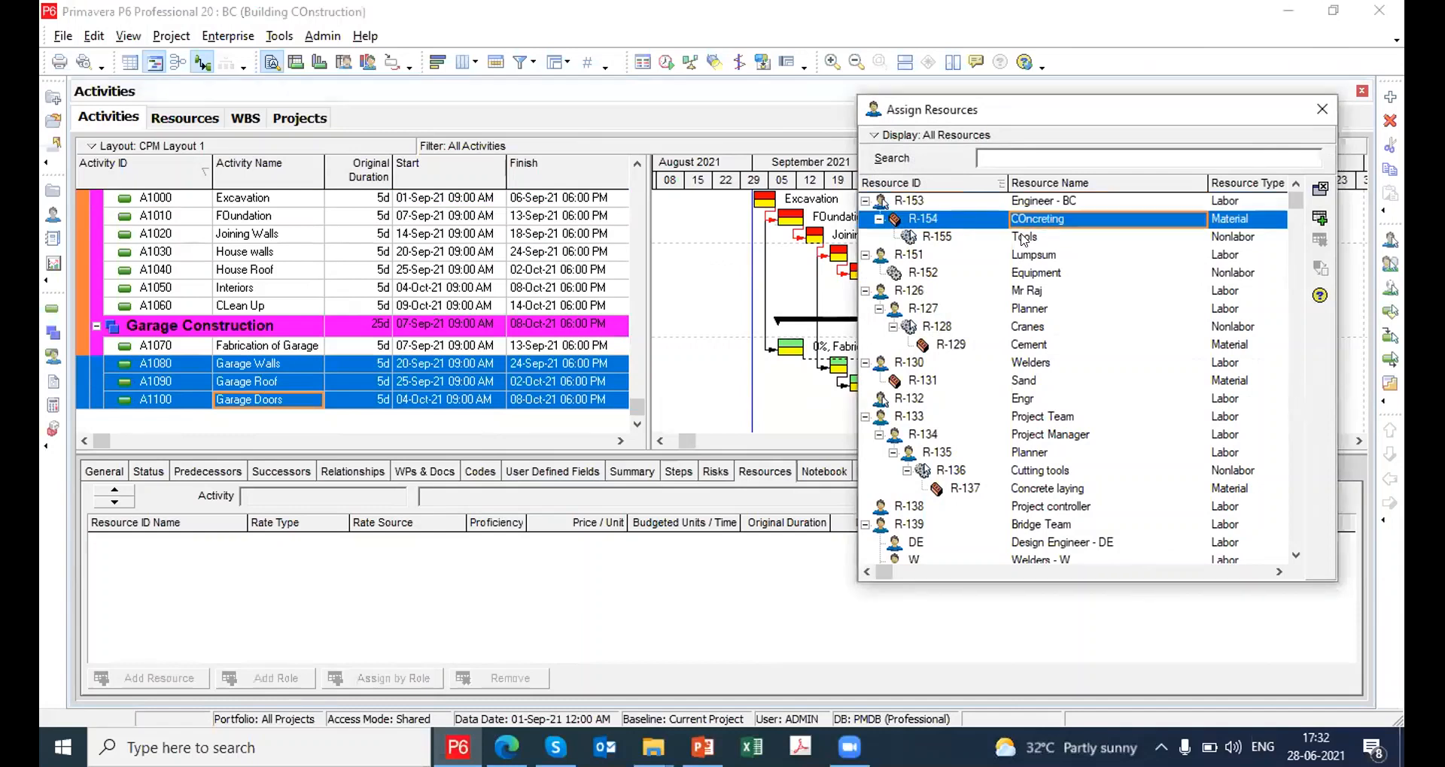
click(1023, 236)
click(1321, 109)
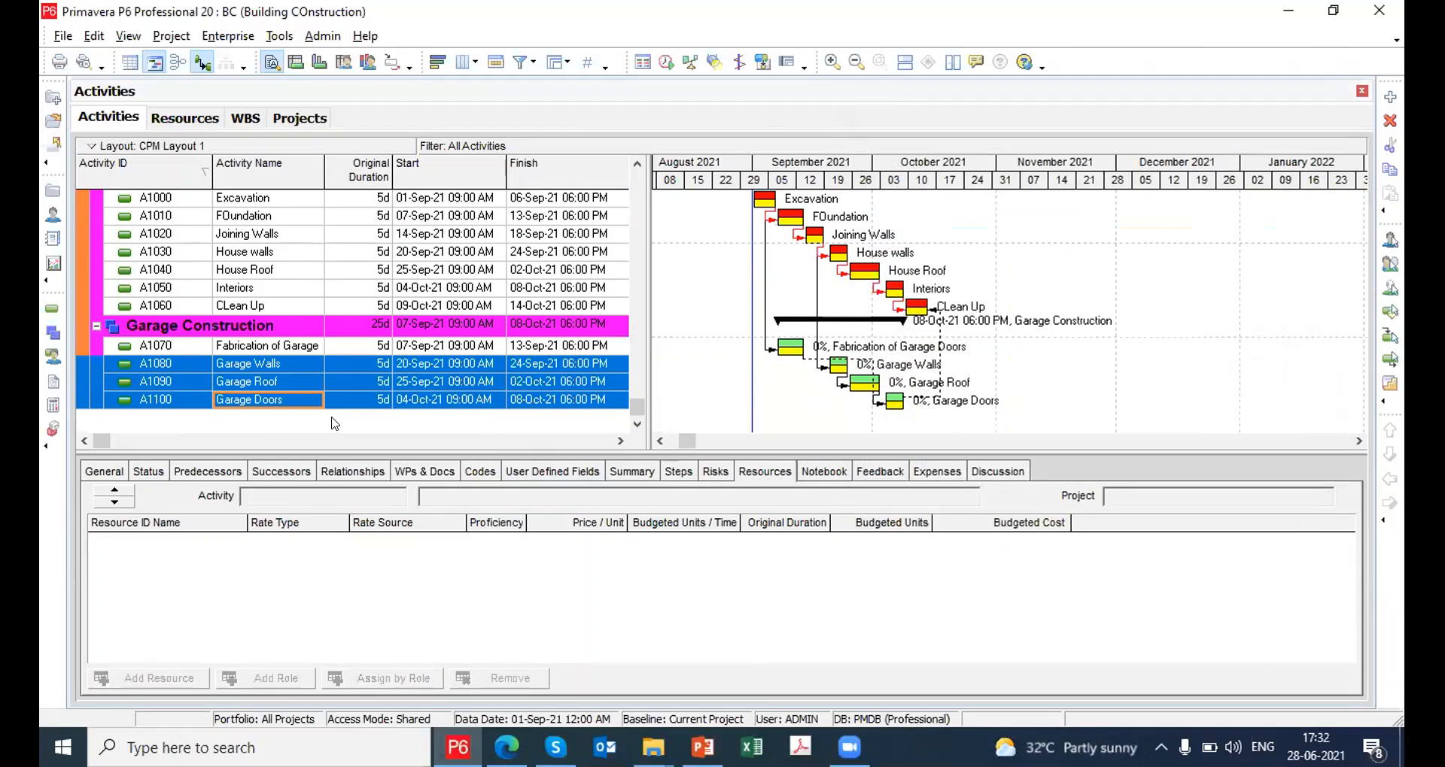
click(290, 363)
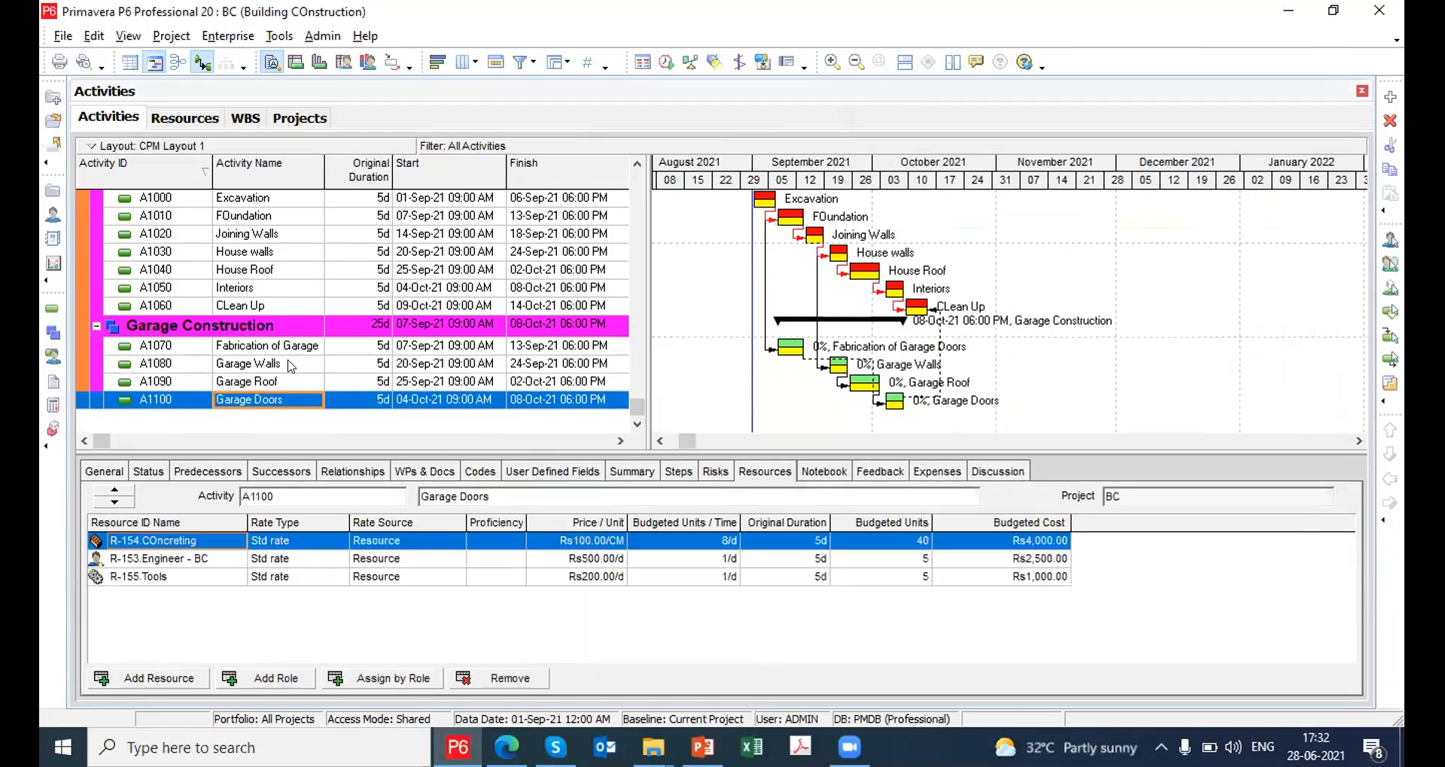
Show the resource usage profile below the activities and filter its resource list to Current Project's Resources
scroll(292, 366, up, 13)
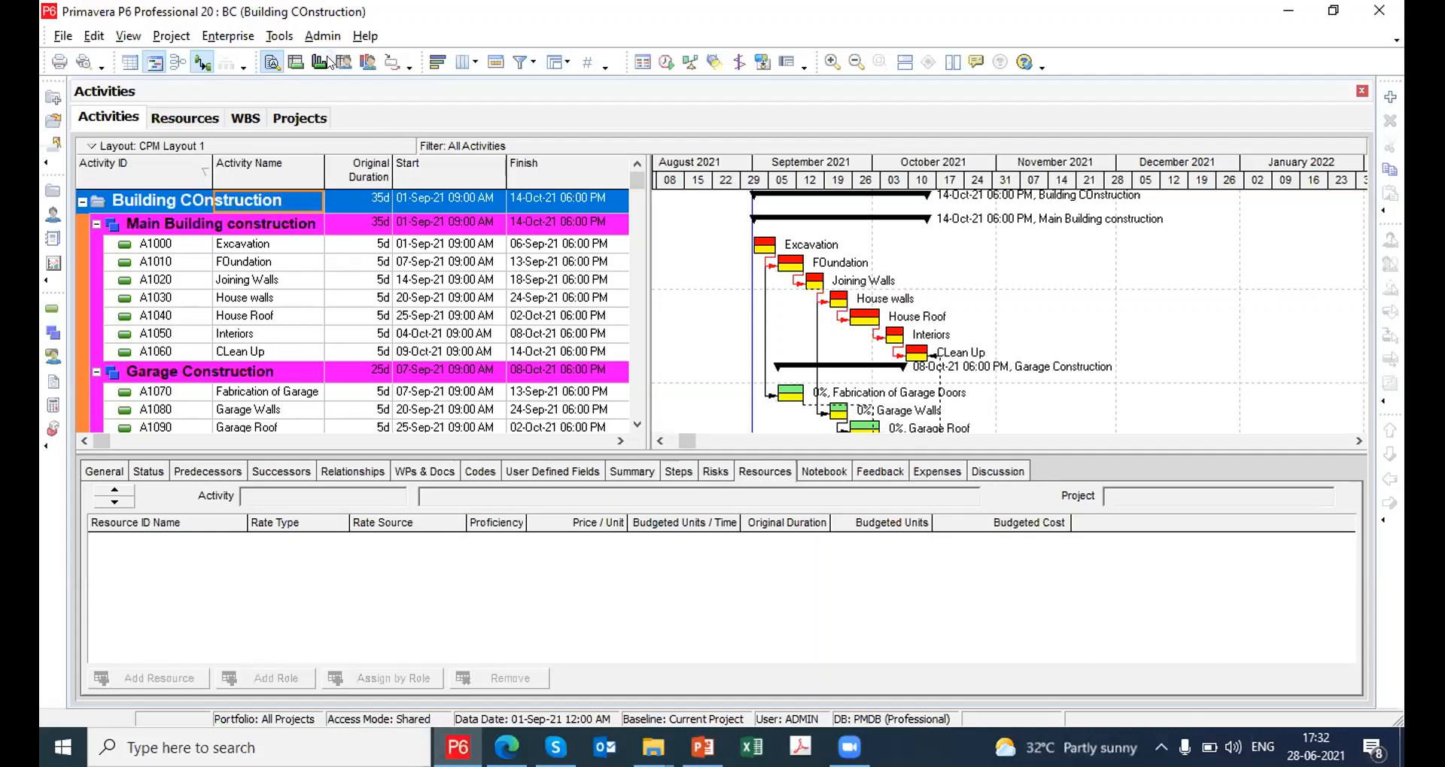
click(368, 62)
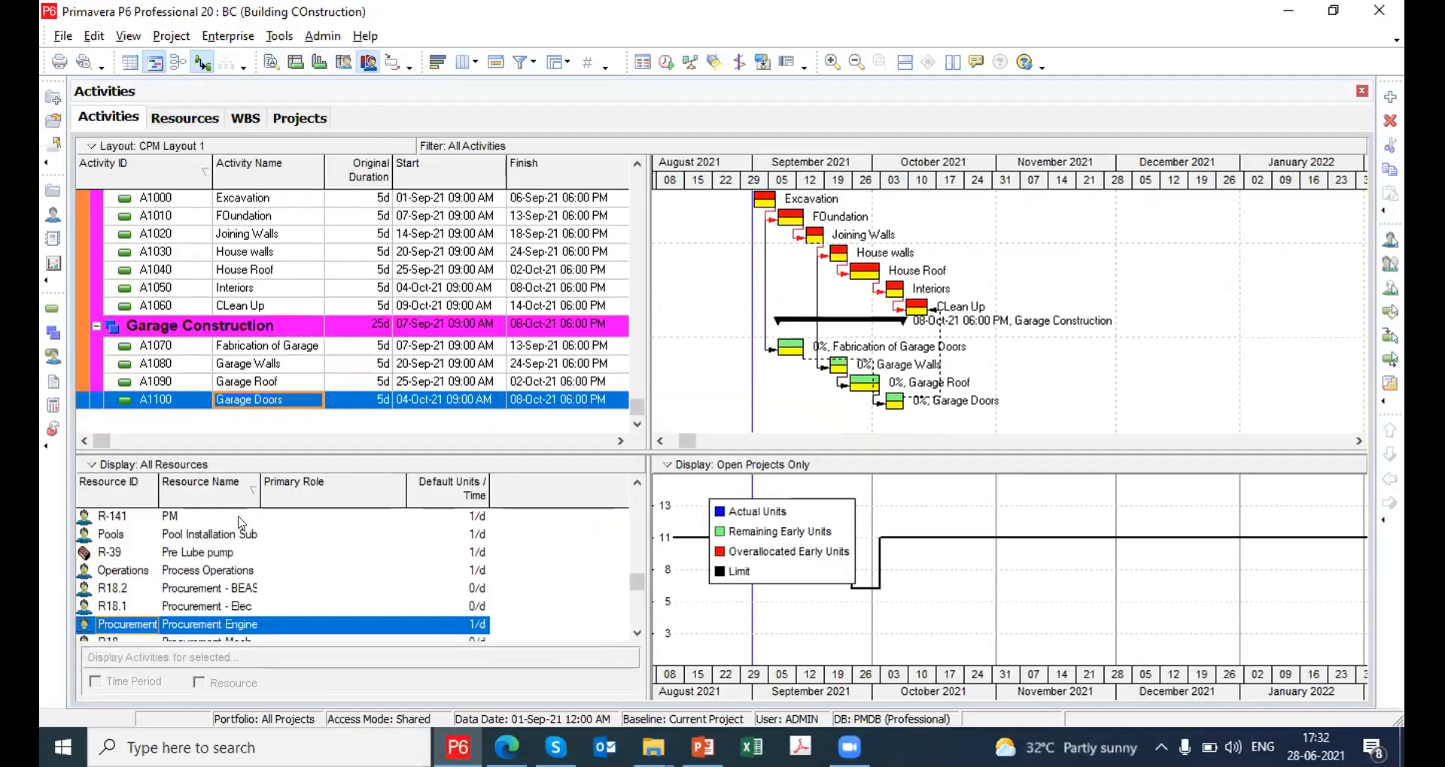
click(195, 465)
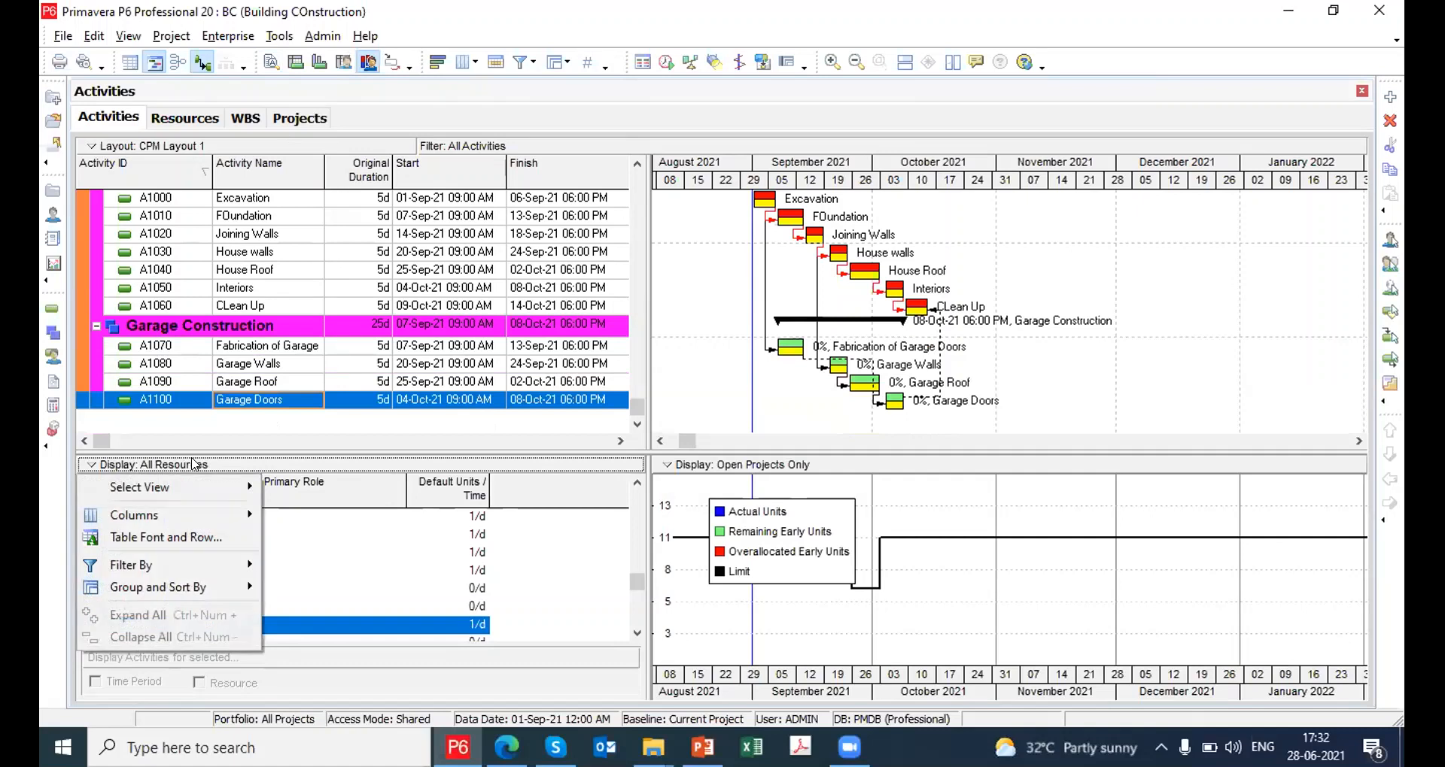
mouse_move(168, 572)
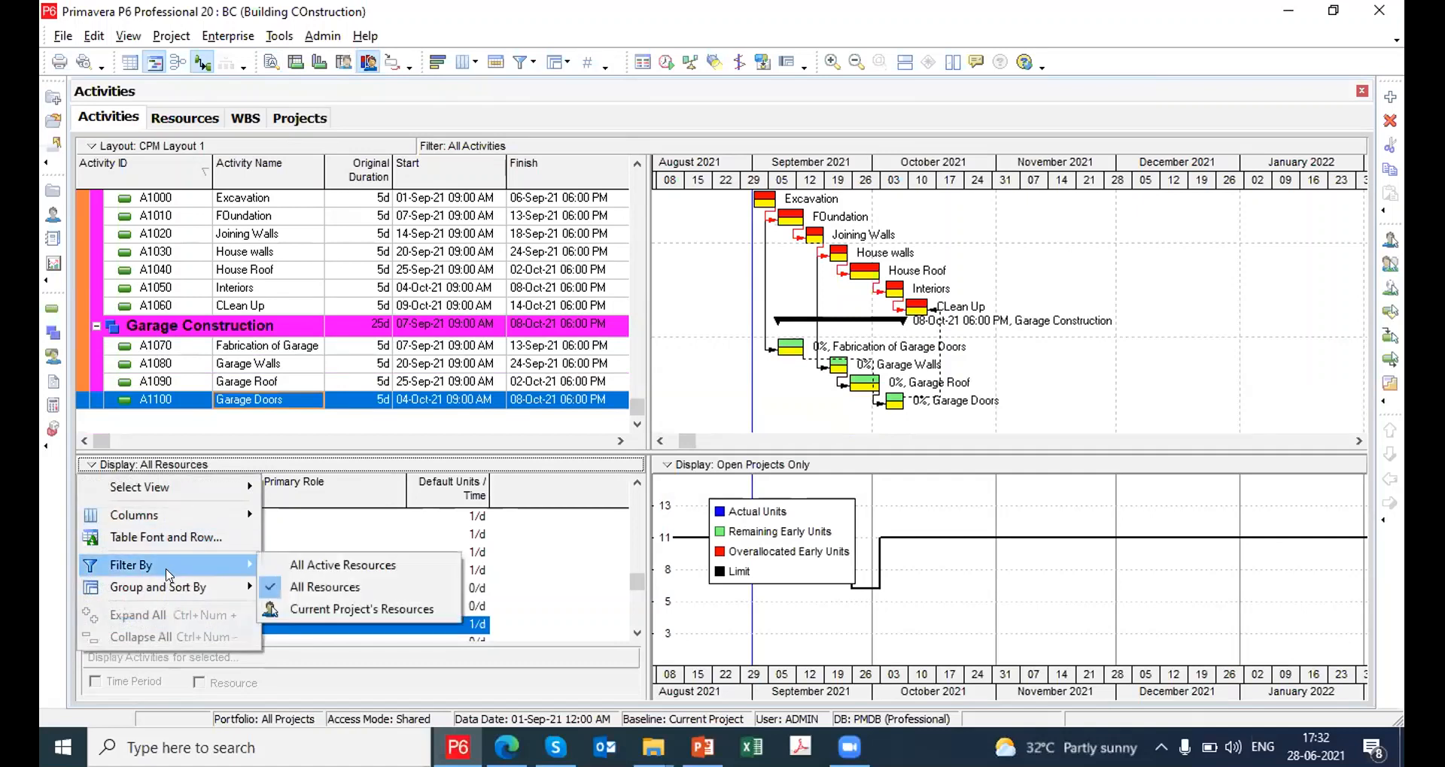
click(309, 609)
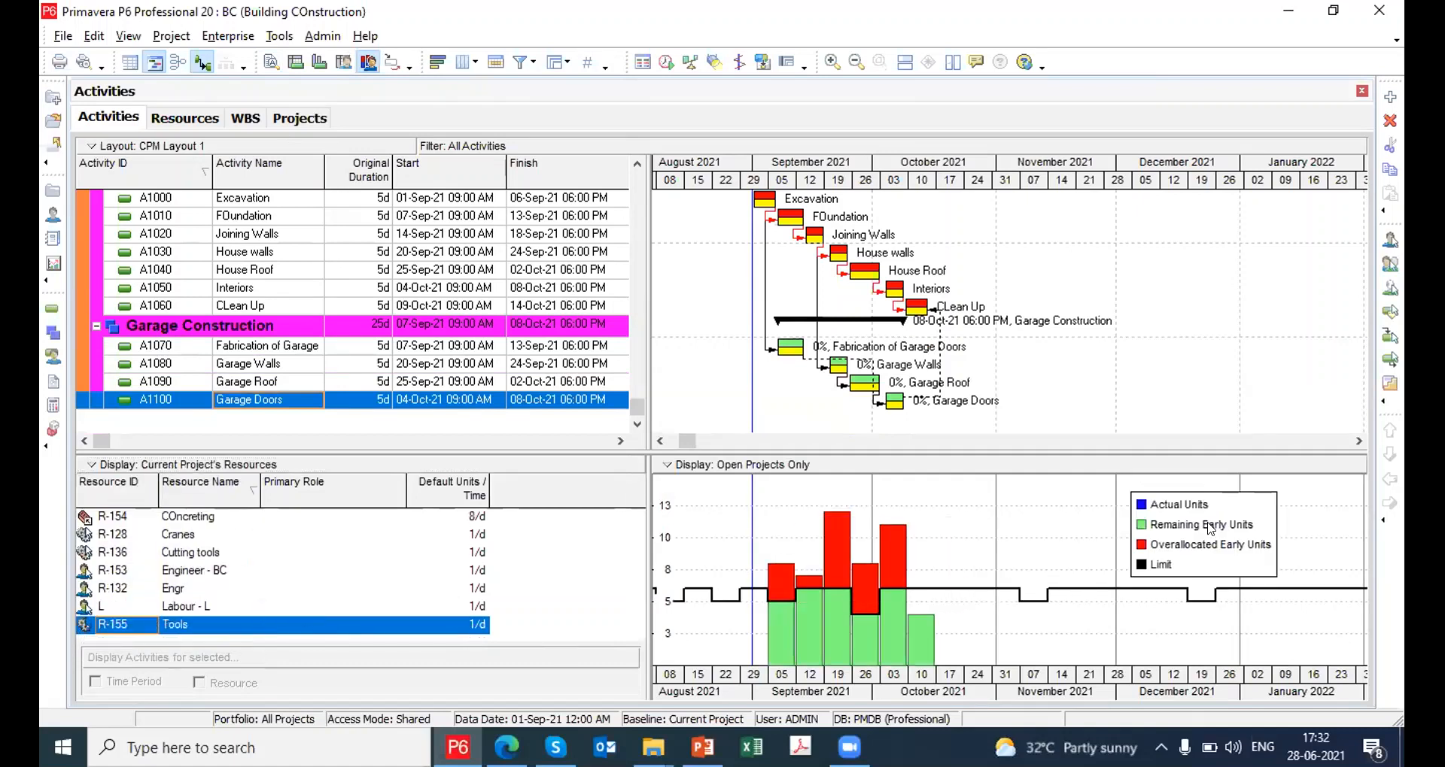
Examine the usage profile of each project resource in turn, from COncreting to Tools, for overallocation
click(175, 523)
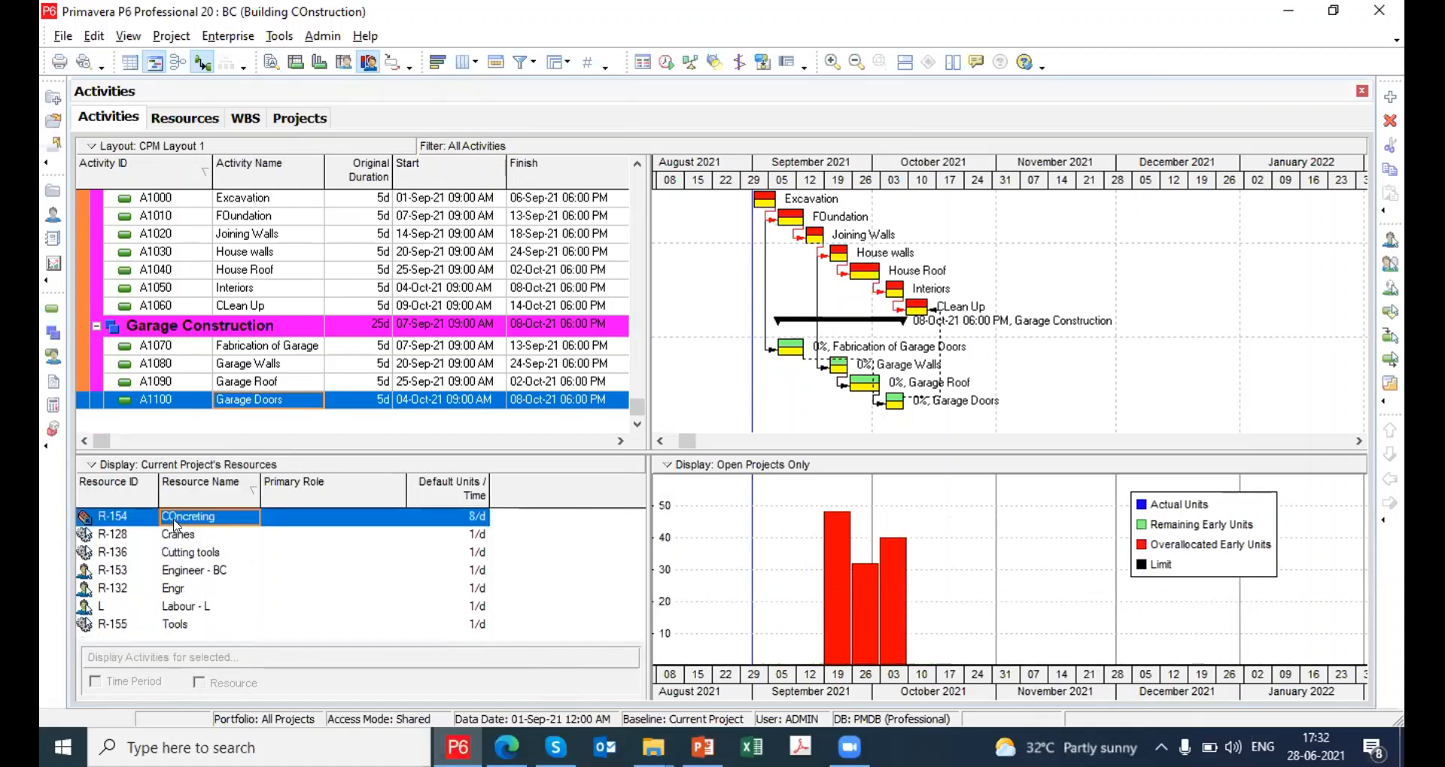
key(Down)
key(Down)
key(Down)
key(Down)
key(Down)
key(Down)
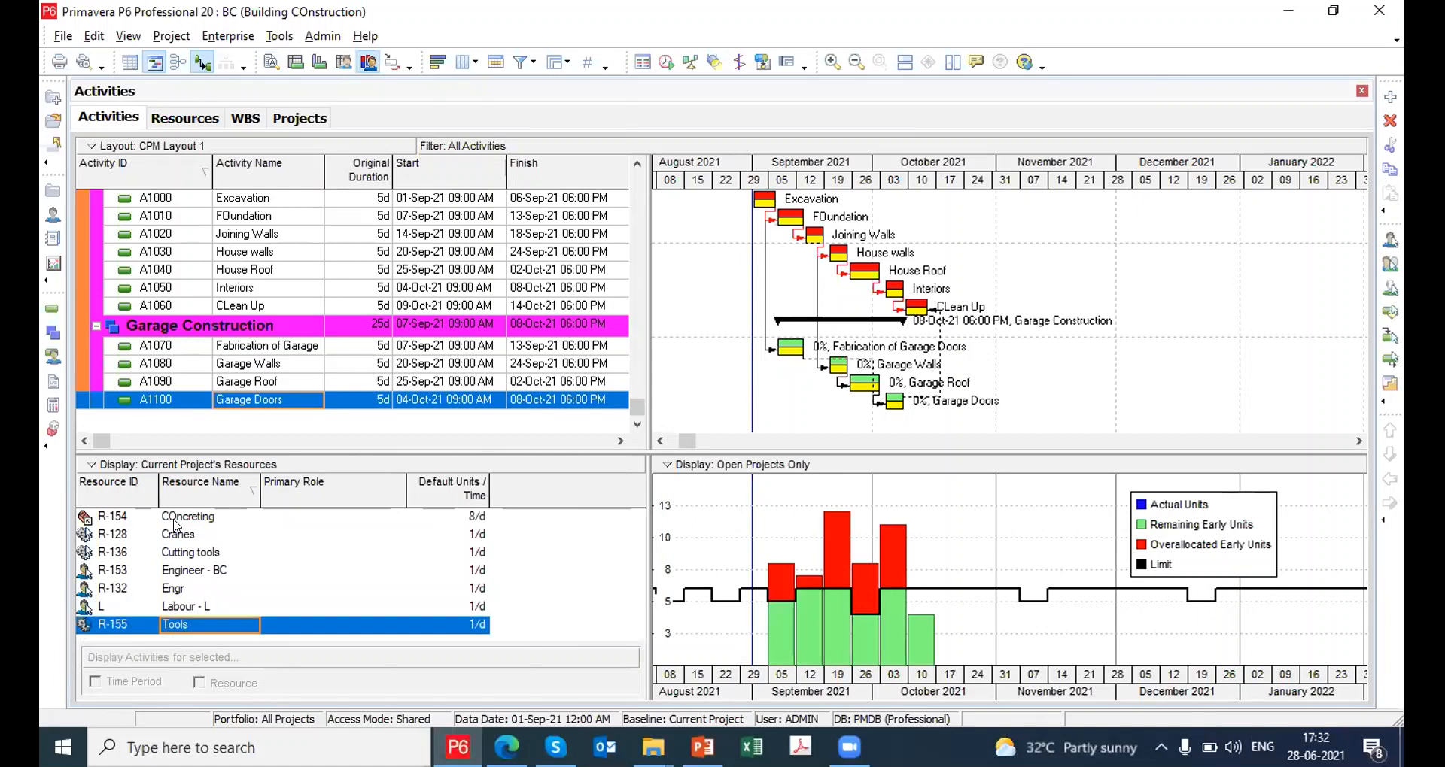
Set the timescale's date interval to Week/Day 1 for the Gantt chart and the usage profile
right_click(1091, 388)
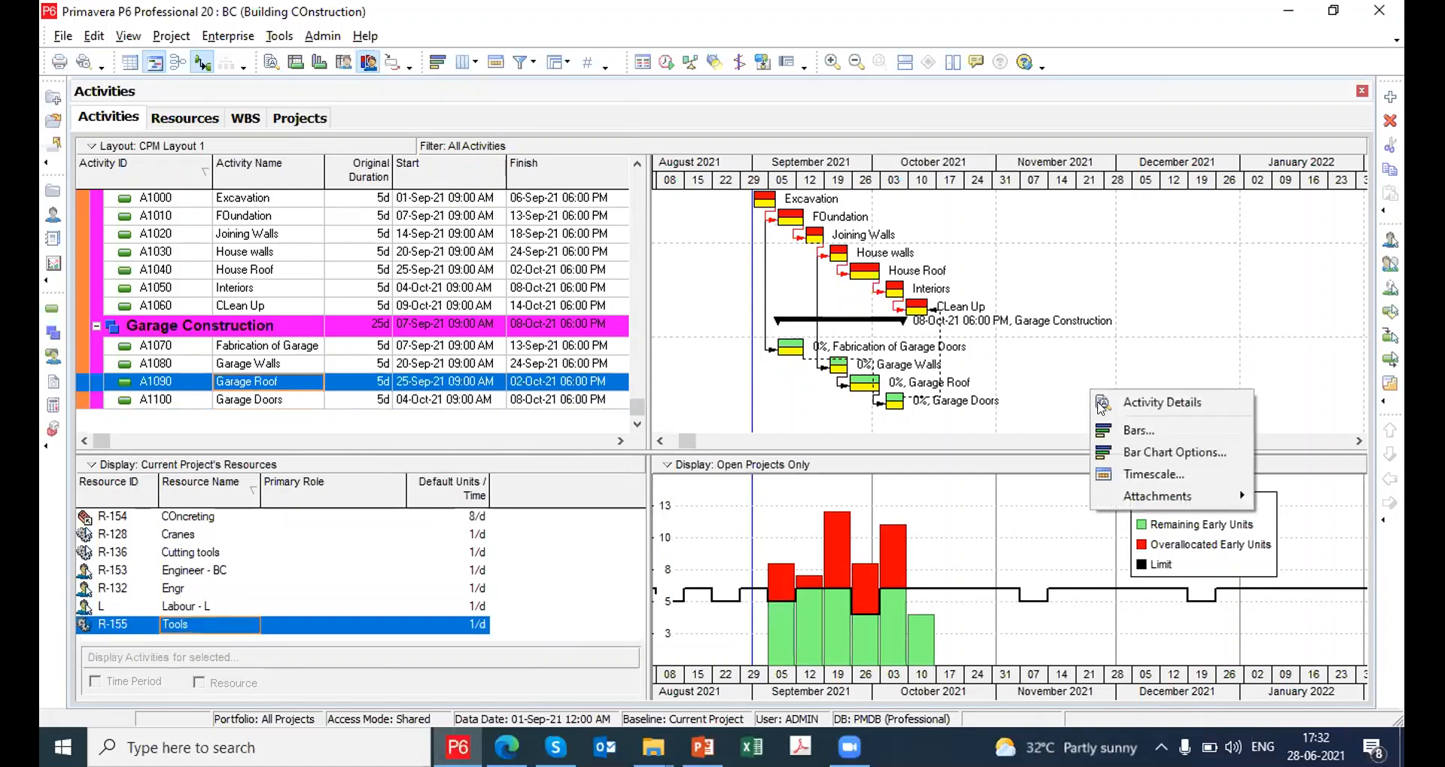
click(1153, 475)
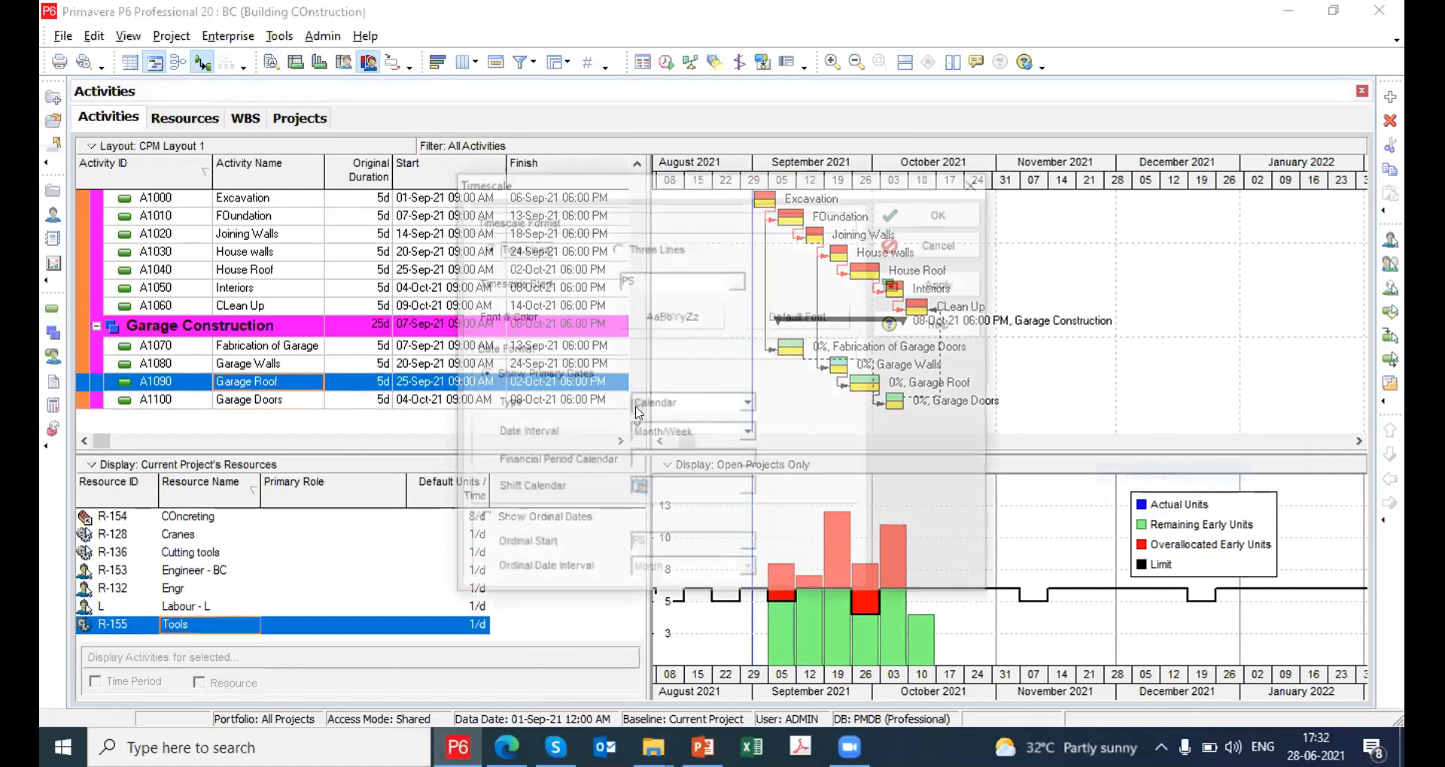
click(658, 437)
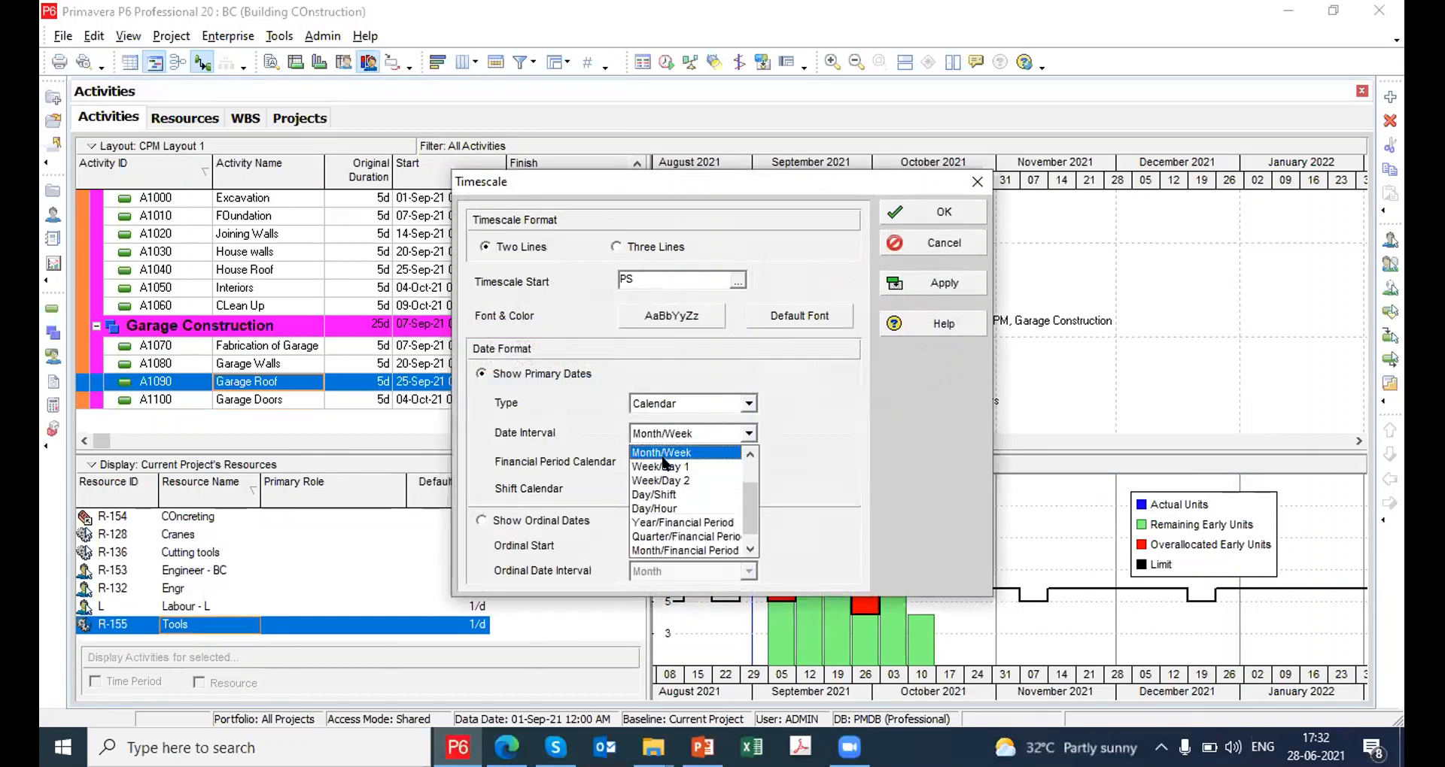
click(666, 461)
click(942, 283)
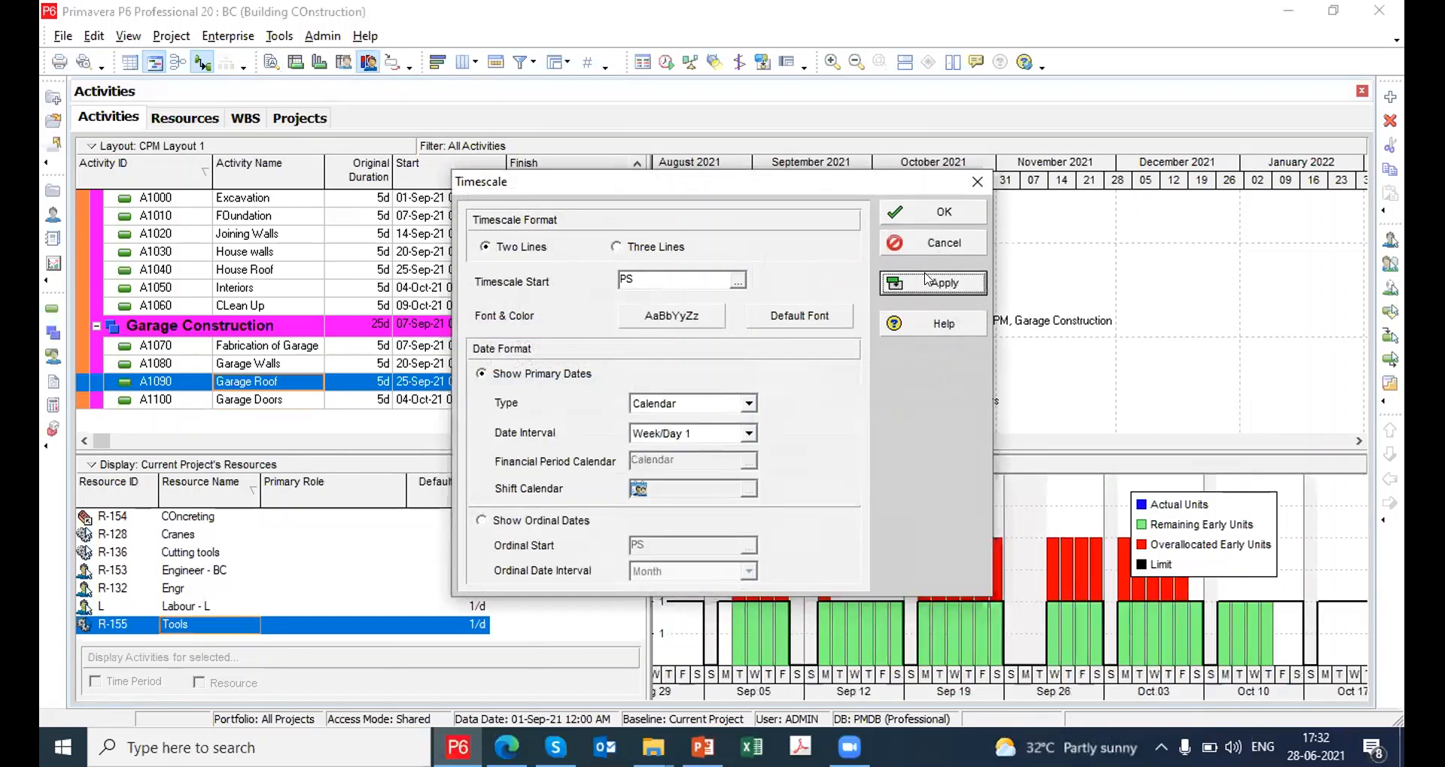
click(944, 215)
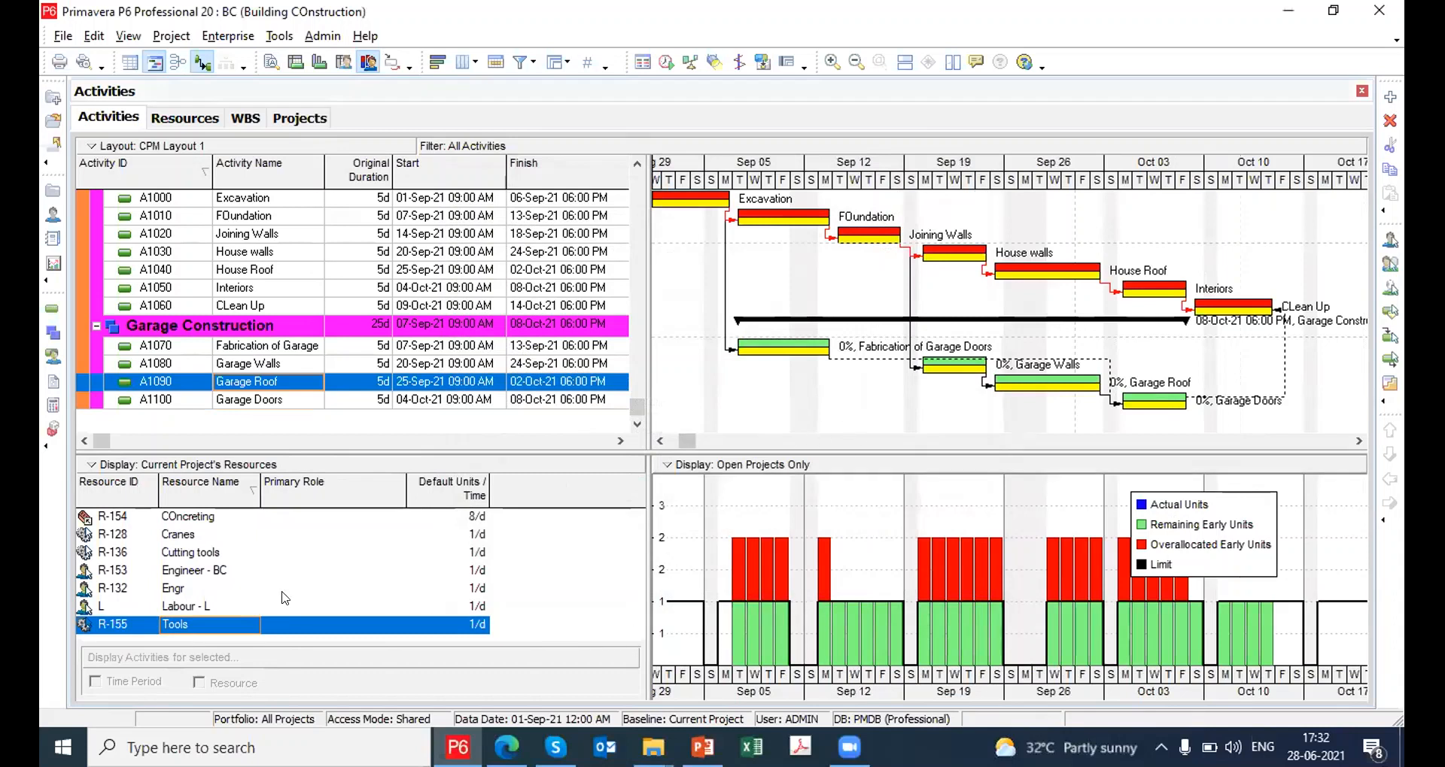
Set the maximum units per time of the resource R-155 Tools to 2/d and return to the activities' usage profile
click(171, 608)
click(174, 625)
click(215, 116)
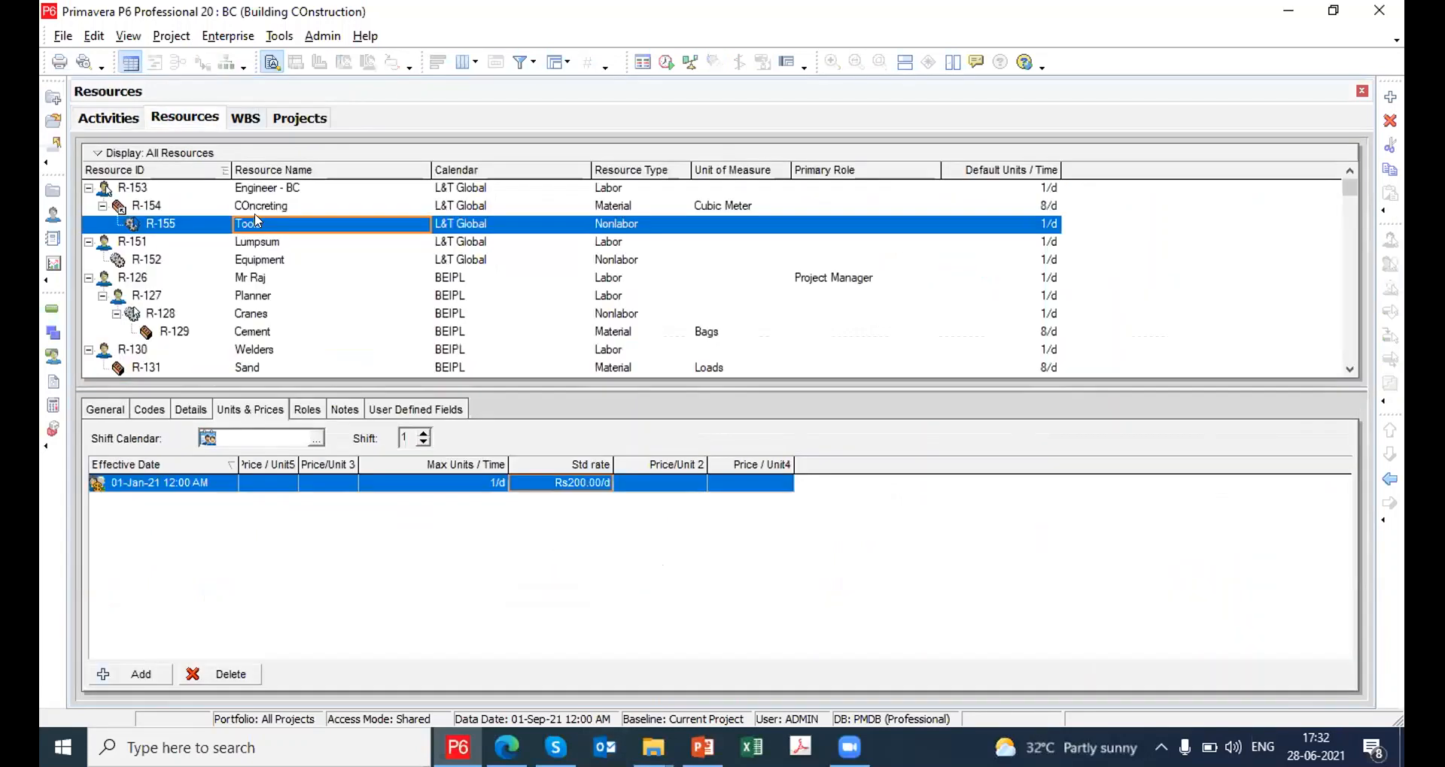
click(495, 482)
text(2)
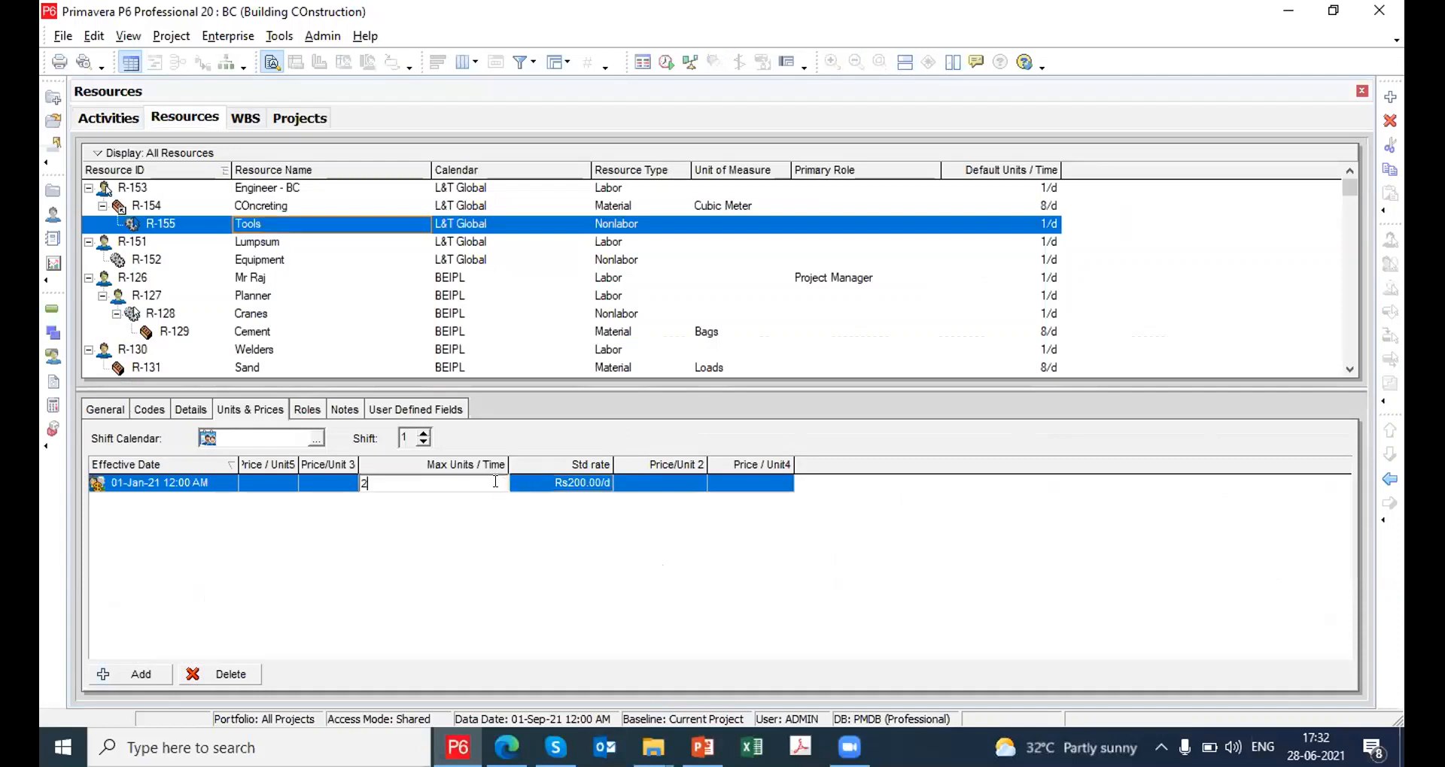
click(126, 119)
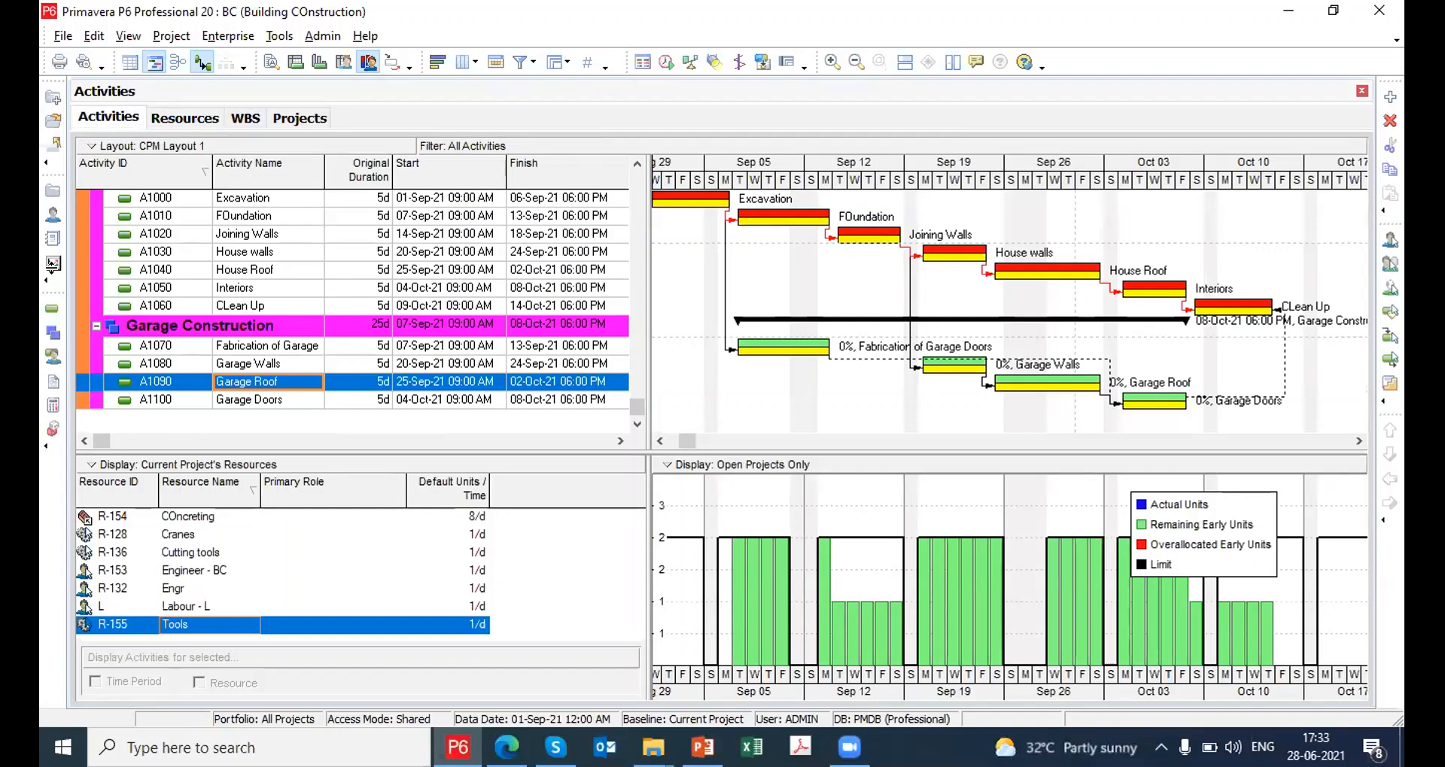
Examine the usage profiles of Engineer - BC, Cutting tools, Engr and Labour - L, plus Labour's usage spreadsheet, and return to the activity details
click(202, 569)
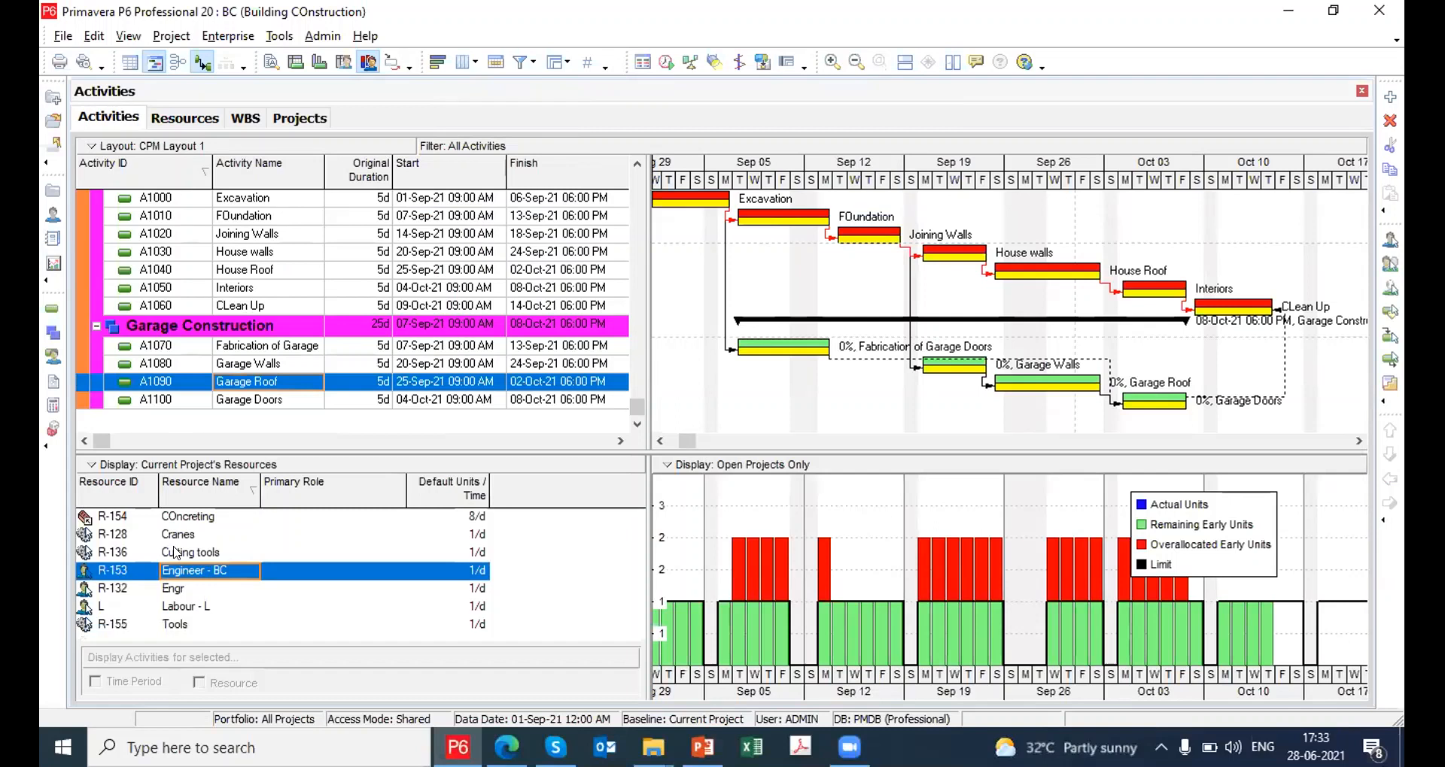
click(175, 554)
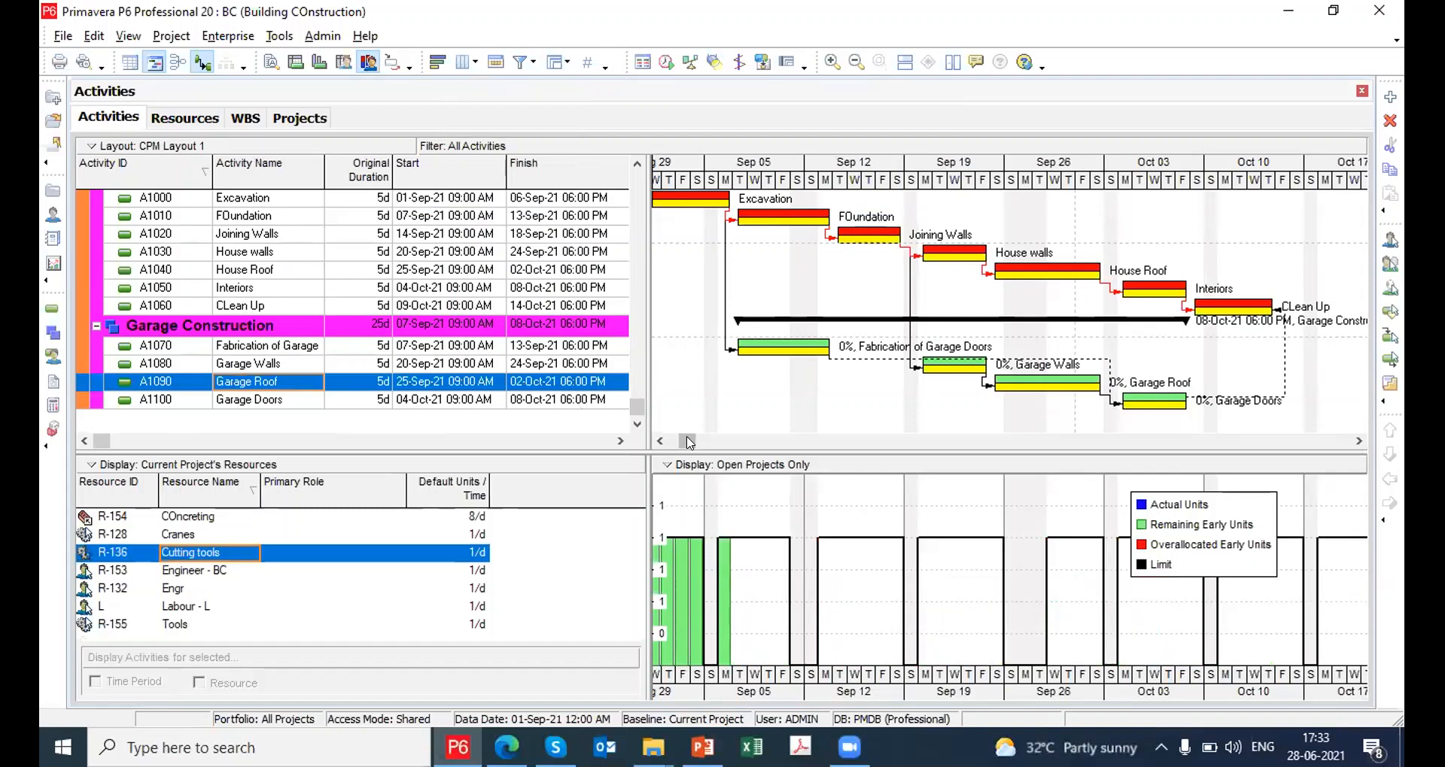
drag(688, 442, 681, 442)
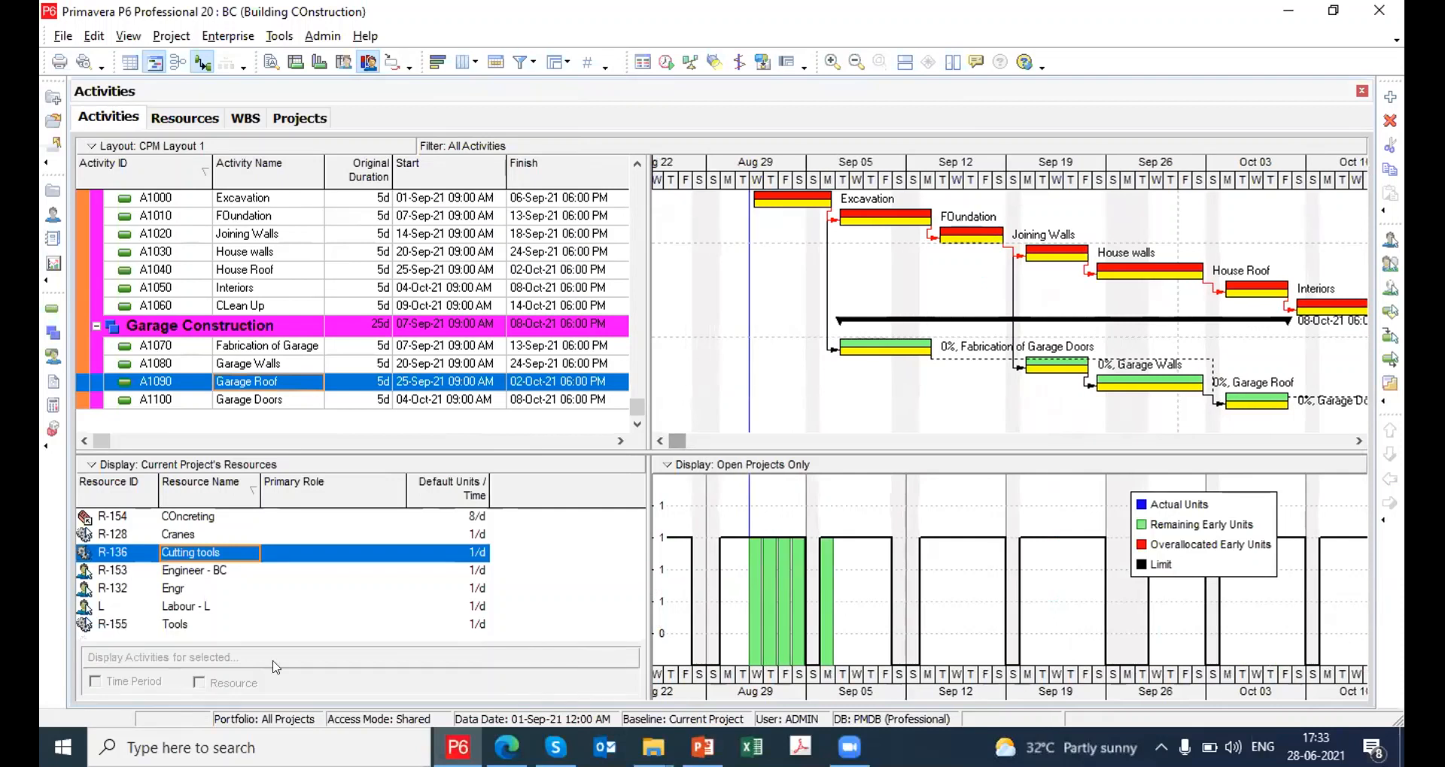
click(186, 569)
click(177, 589)
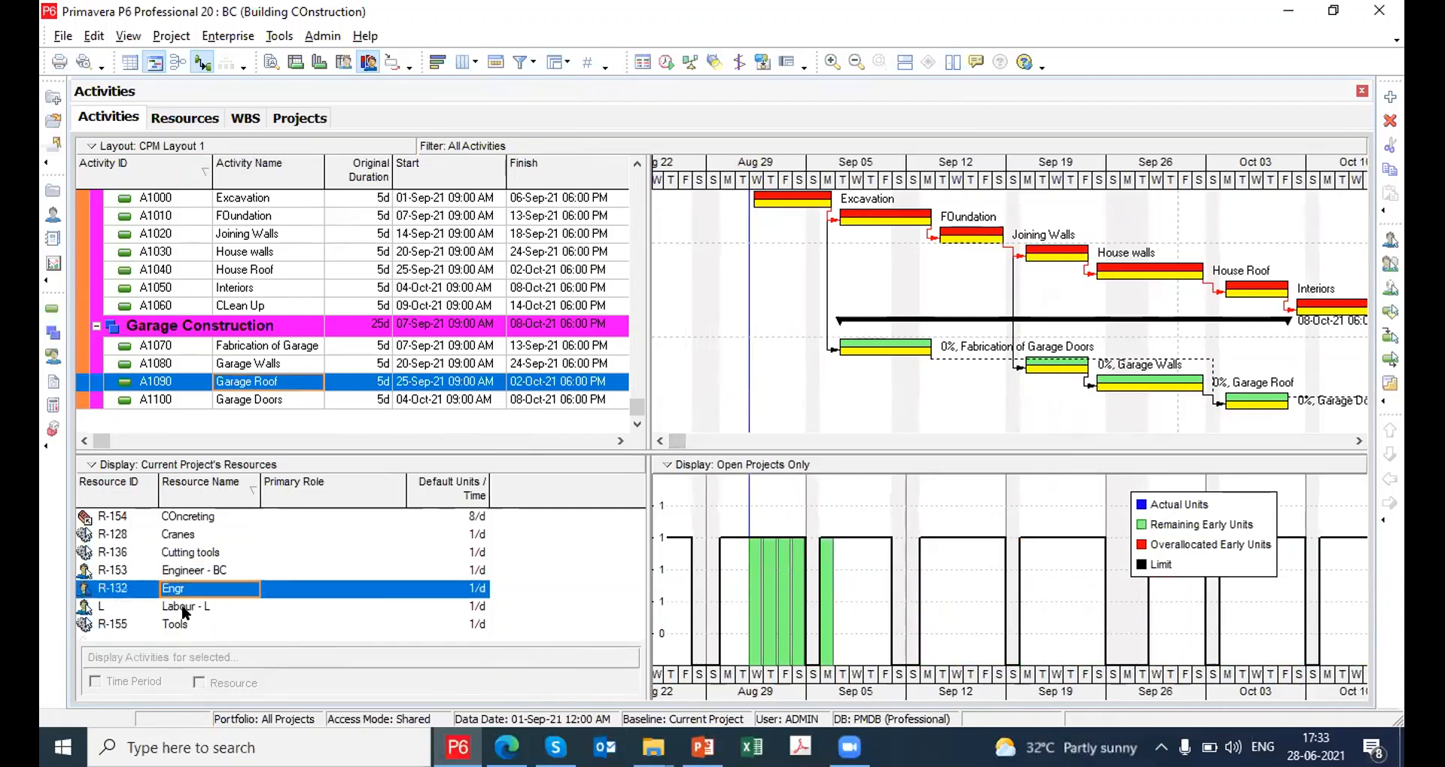
click(186, 608)
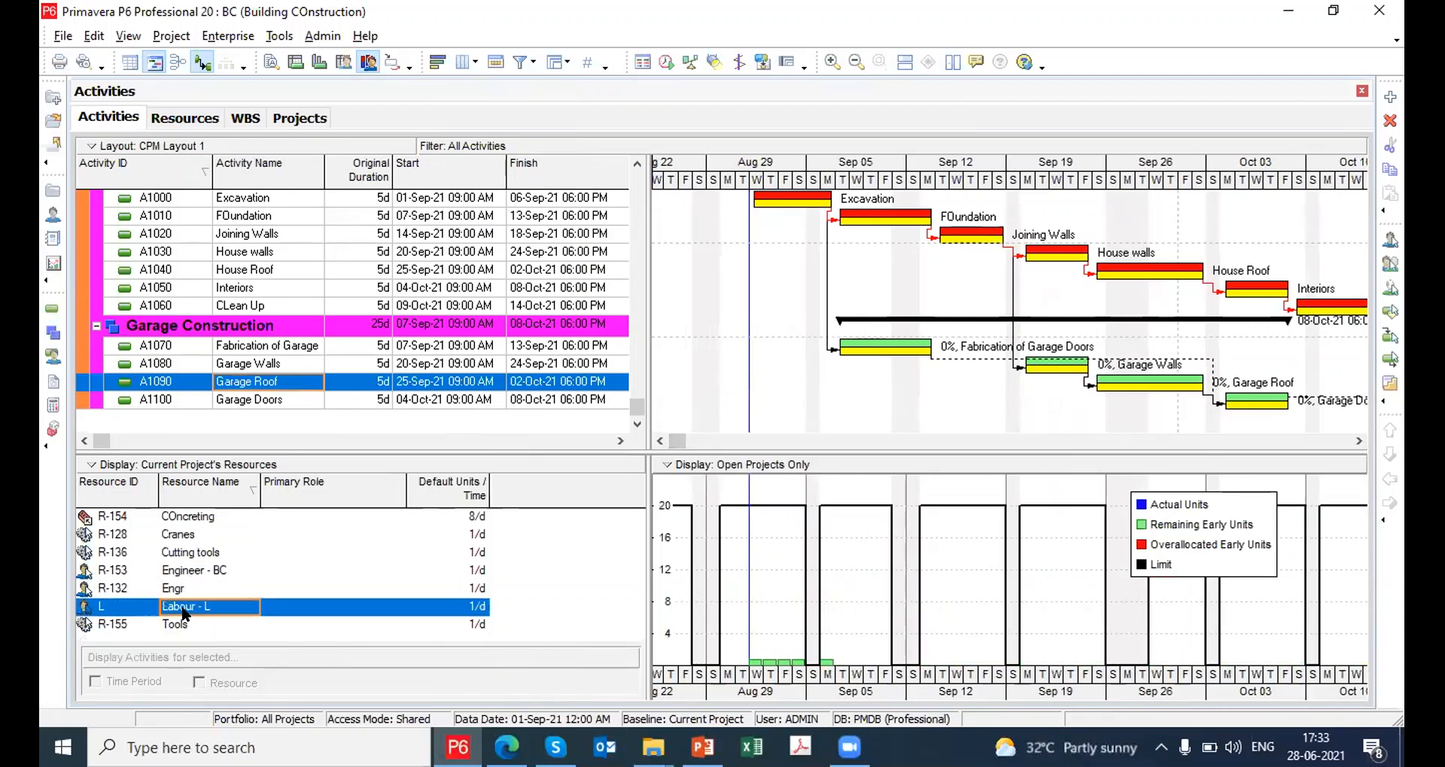
click(340, 65)
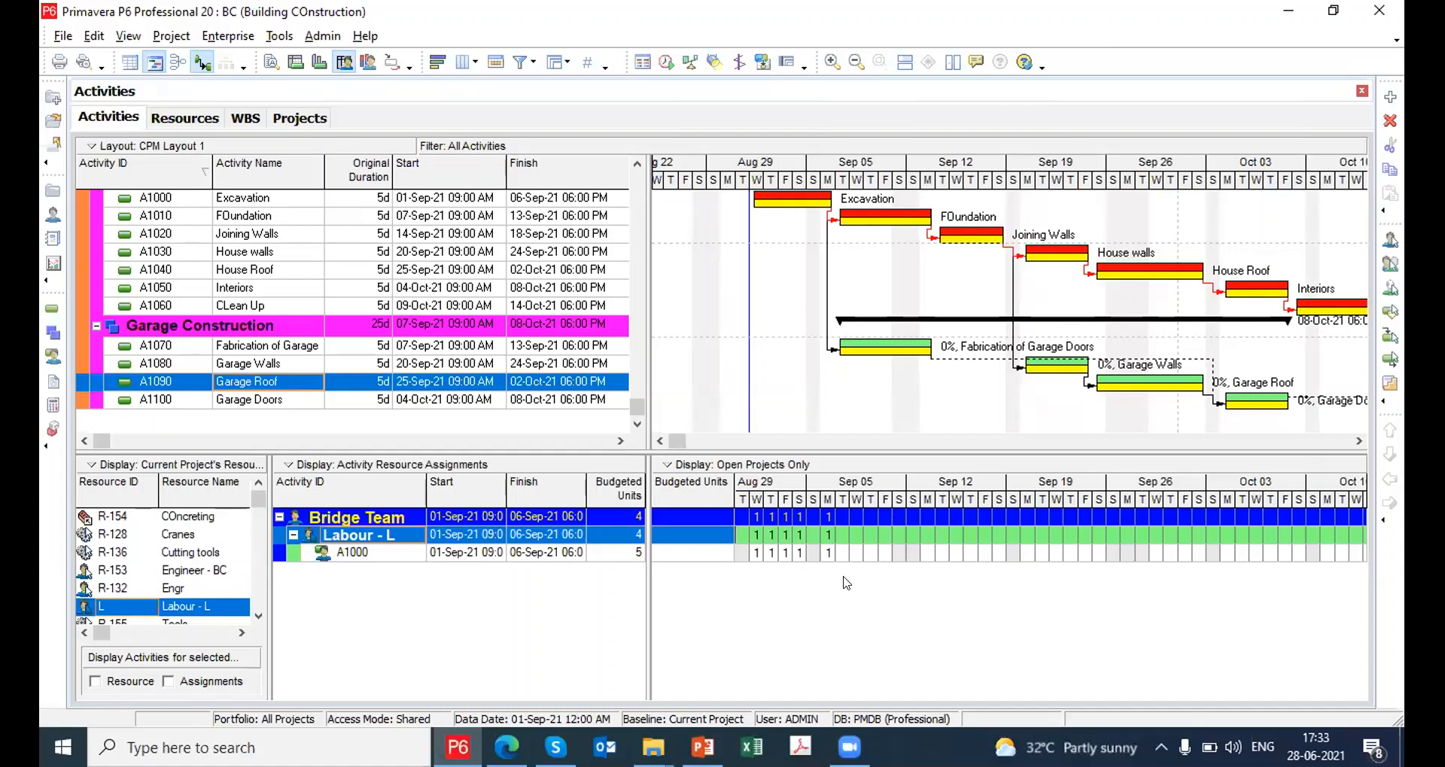
click(270, 63)
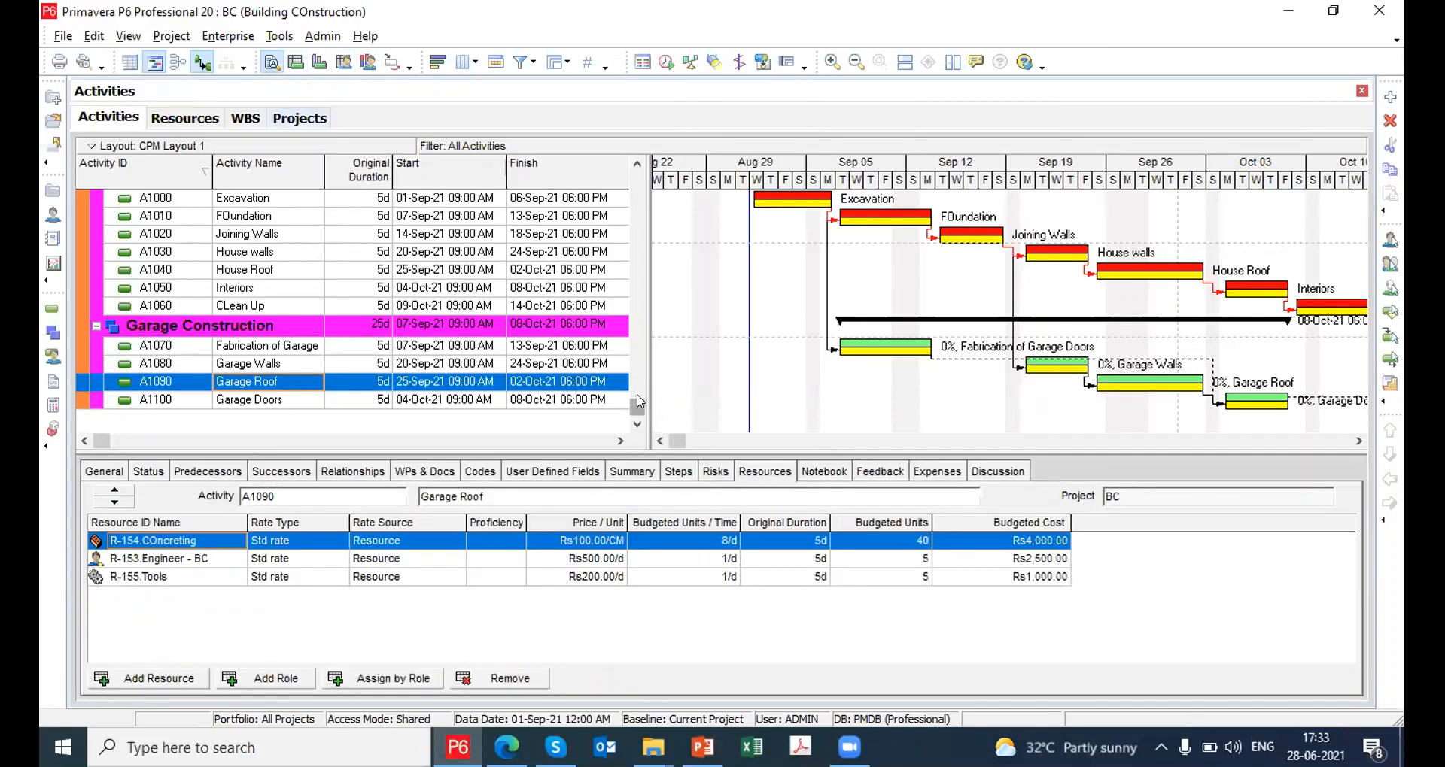
Add the Budgeted Total Cost column to the activity table, placed directly after Activity Name
drag(638, 401, 636, 180)
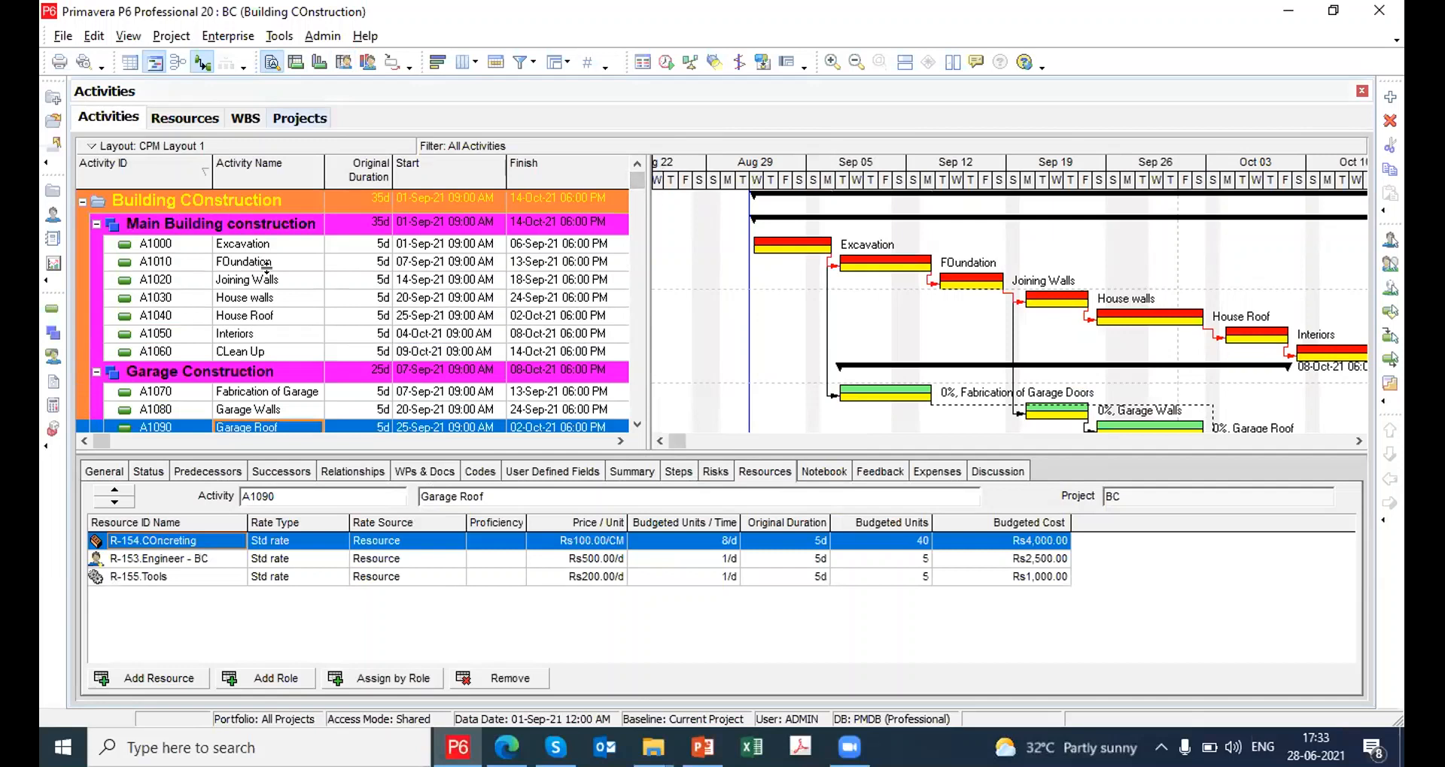
right_click(295, 279)
click(316, 549)
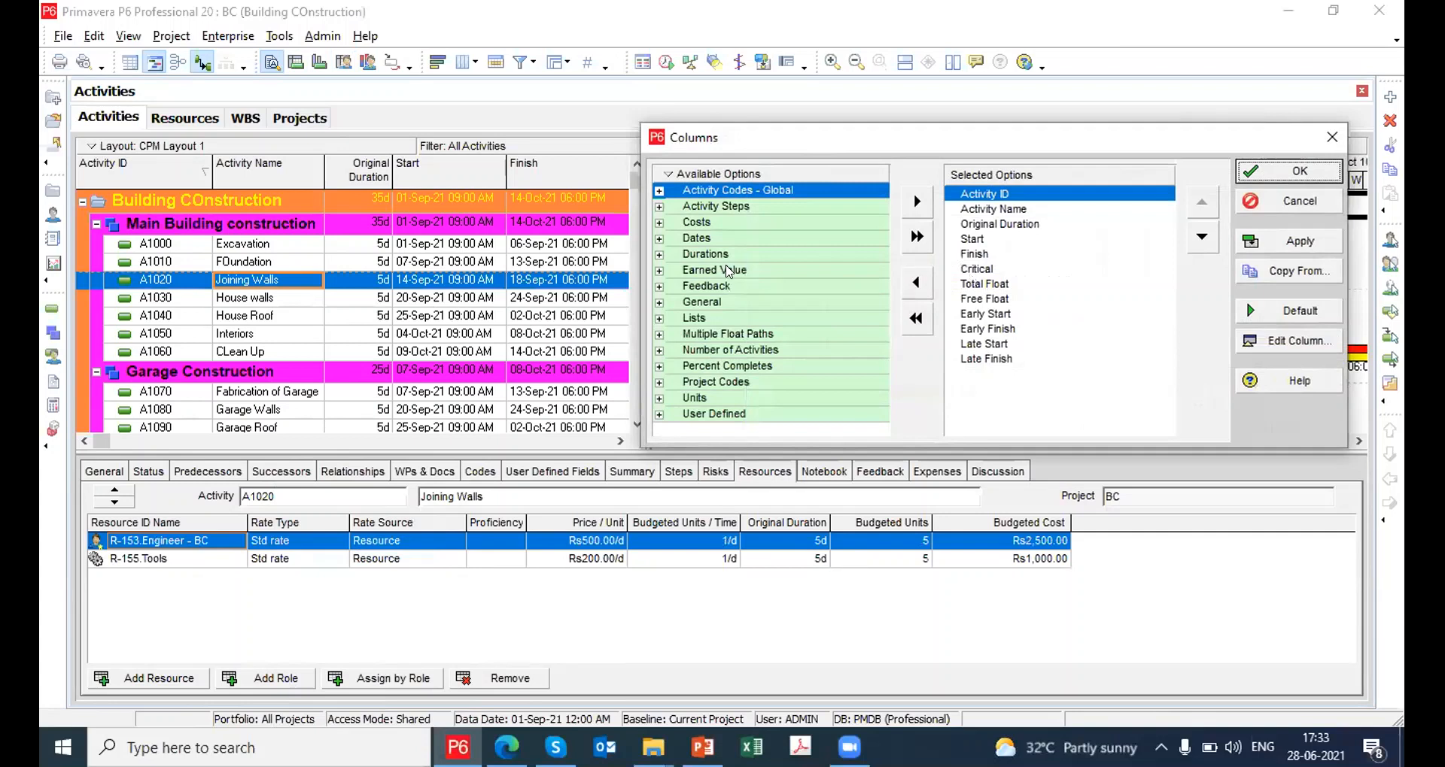
click(659, 223)
drag(881, 214, 894, 296)
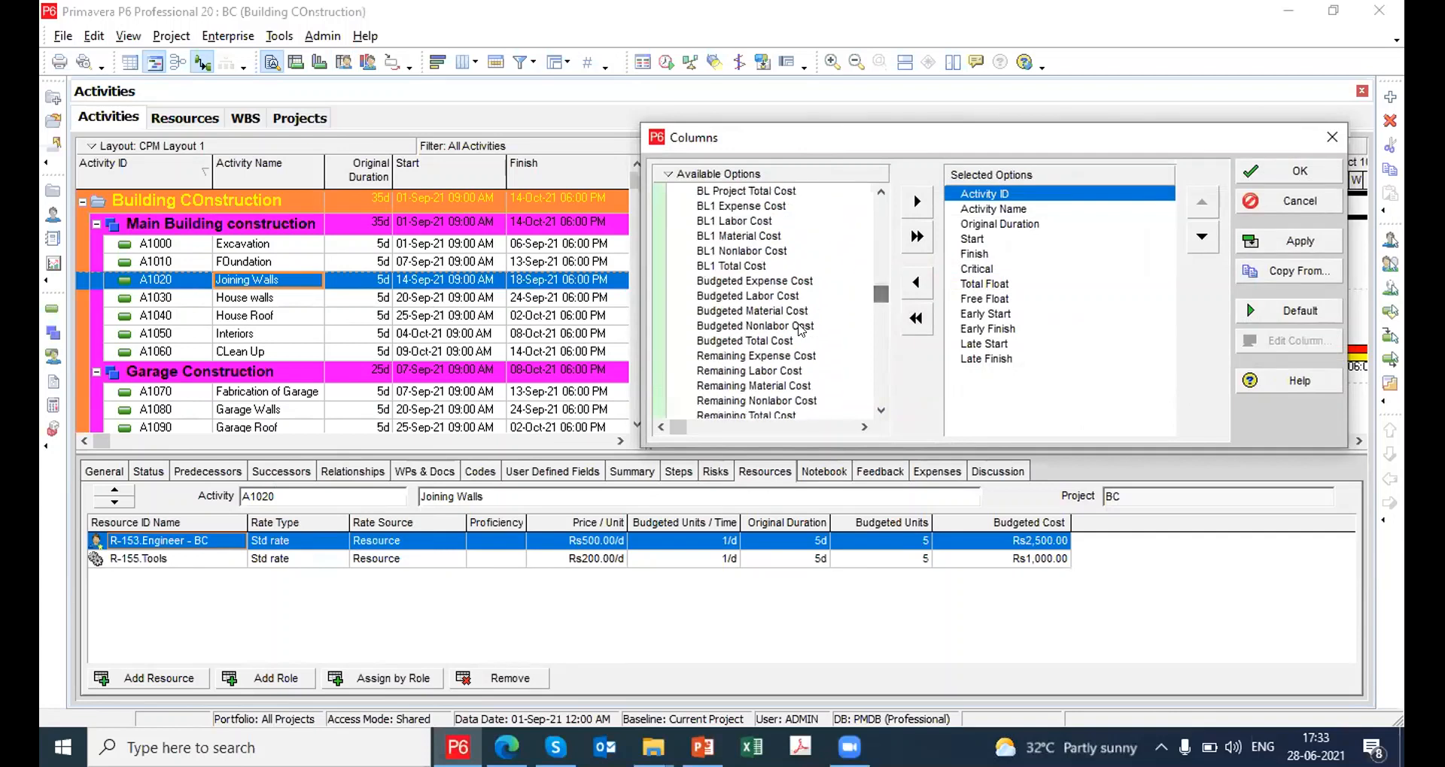
double_click(768, 345)
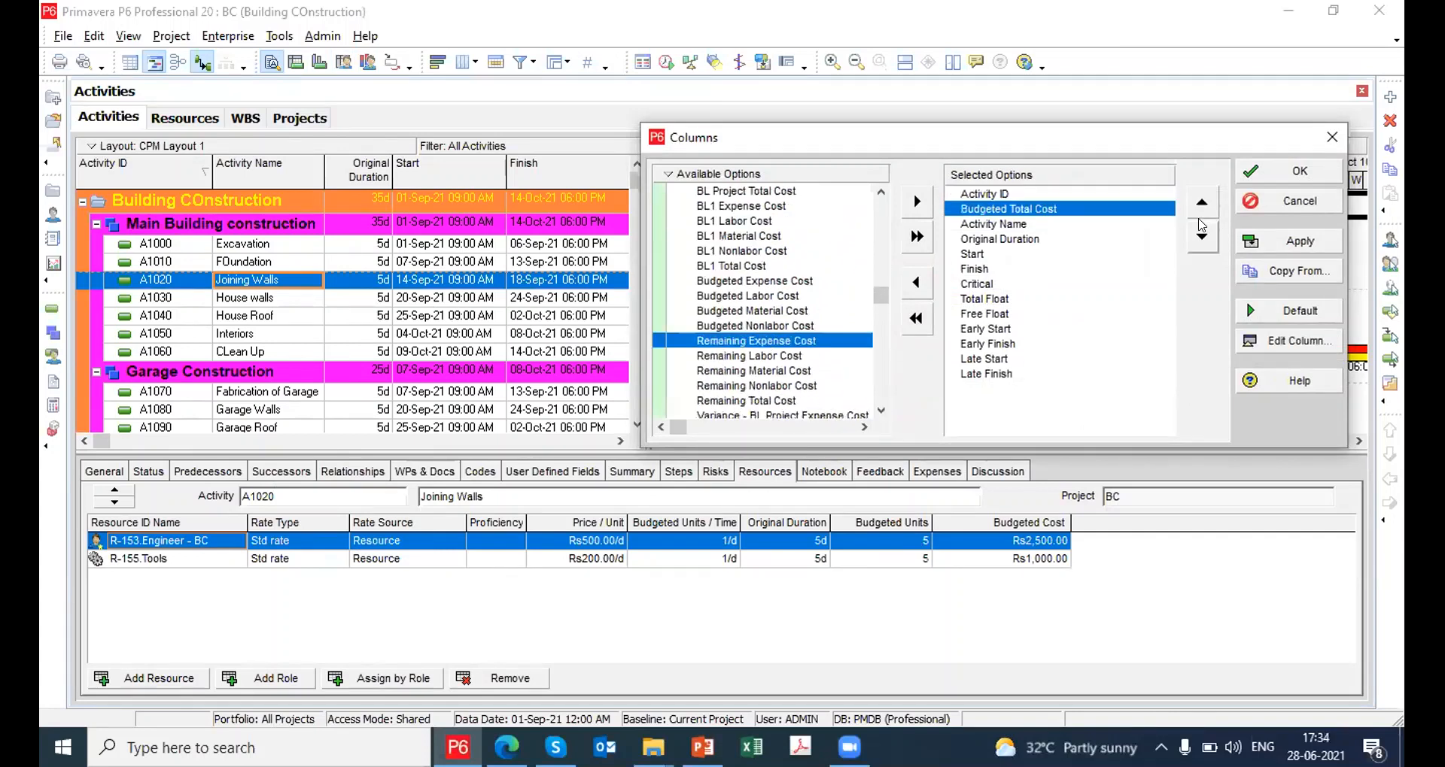
click(1202, 237)
click(1293, 238)
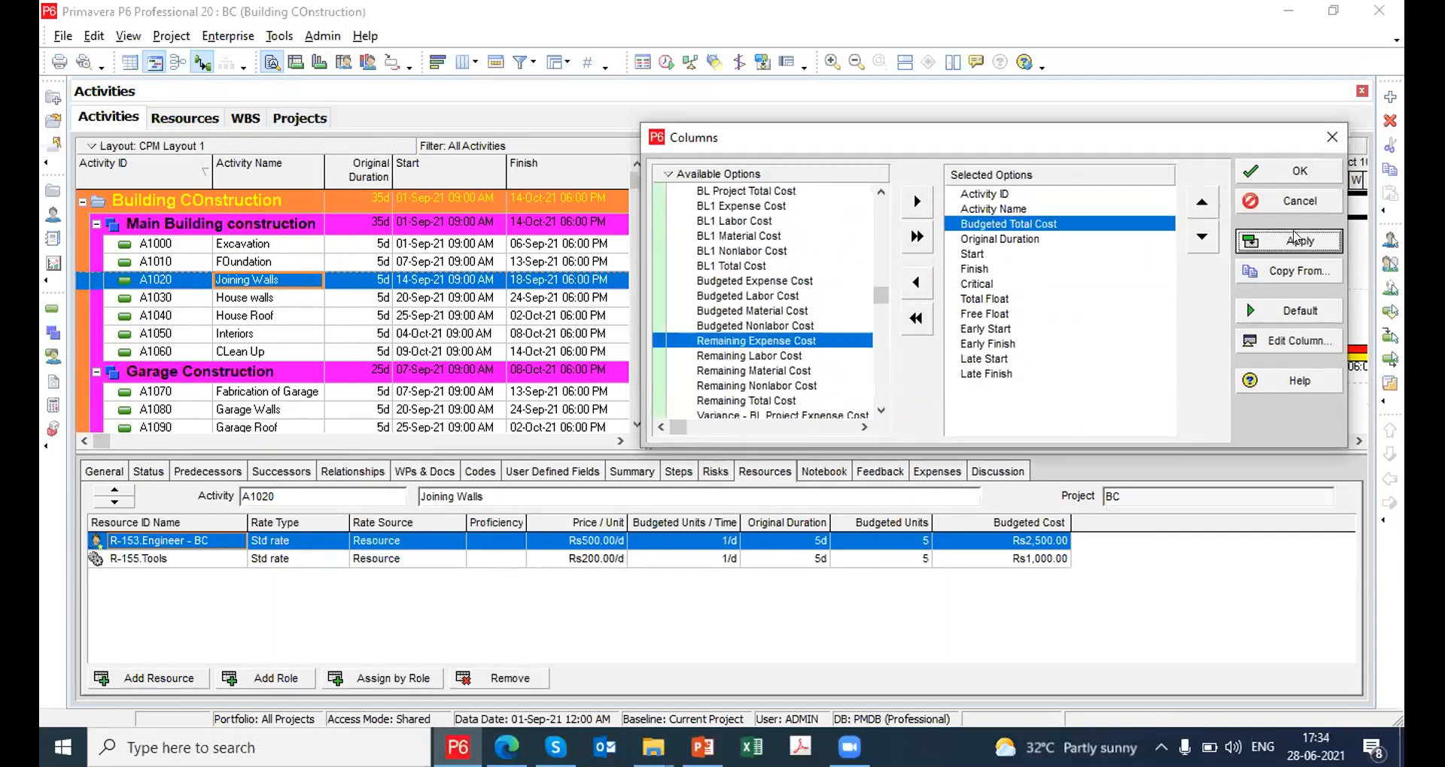
click(1289, 171)
Examine the project's budgeted total cost and the wider activity table, view the activity network, and return to the Gantt chart
click(374, 197)
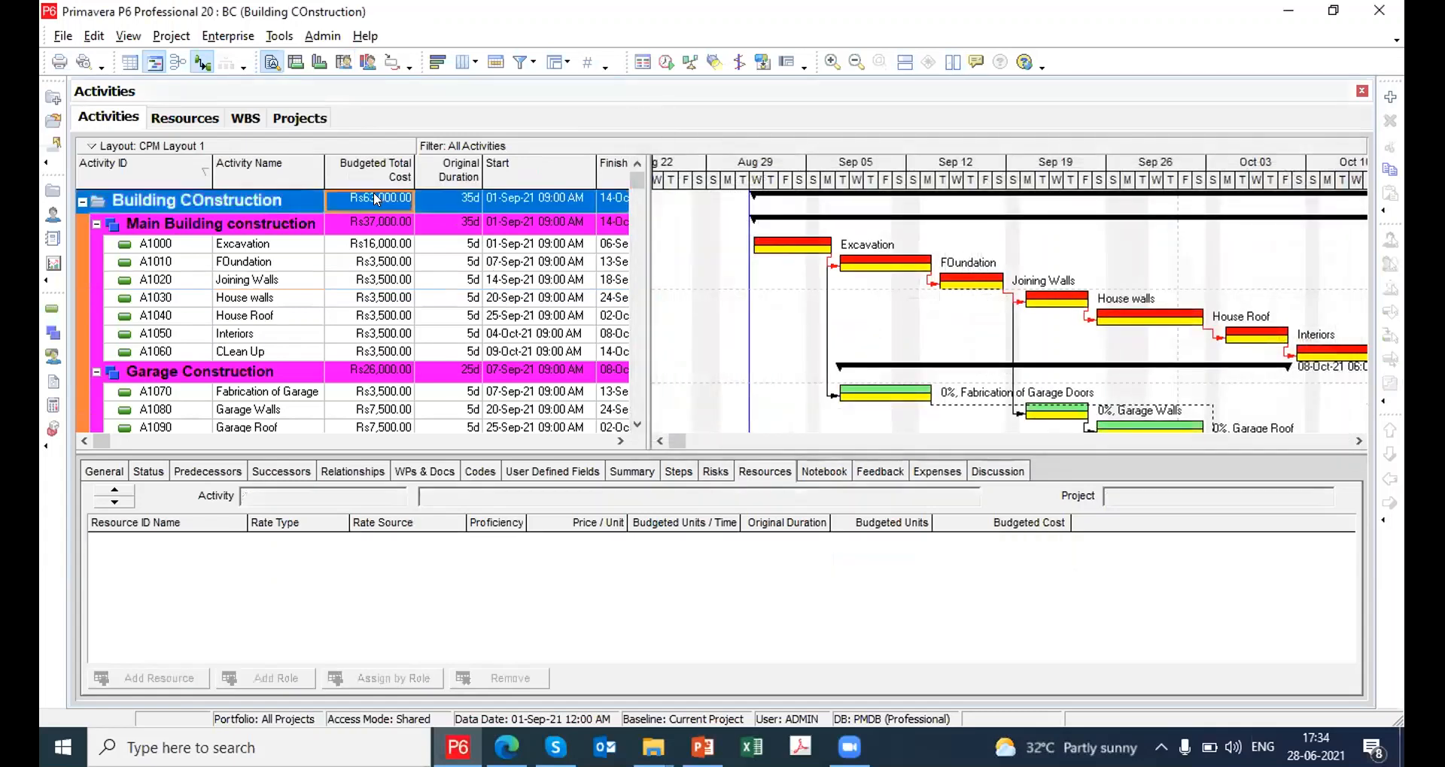
drag(643, 259, 888, 256)
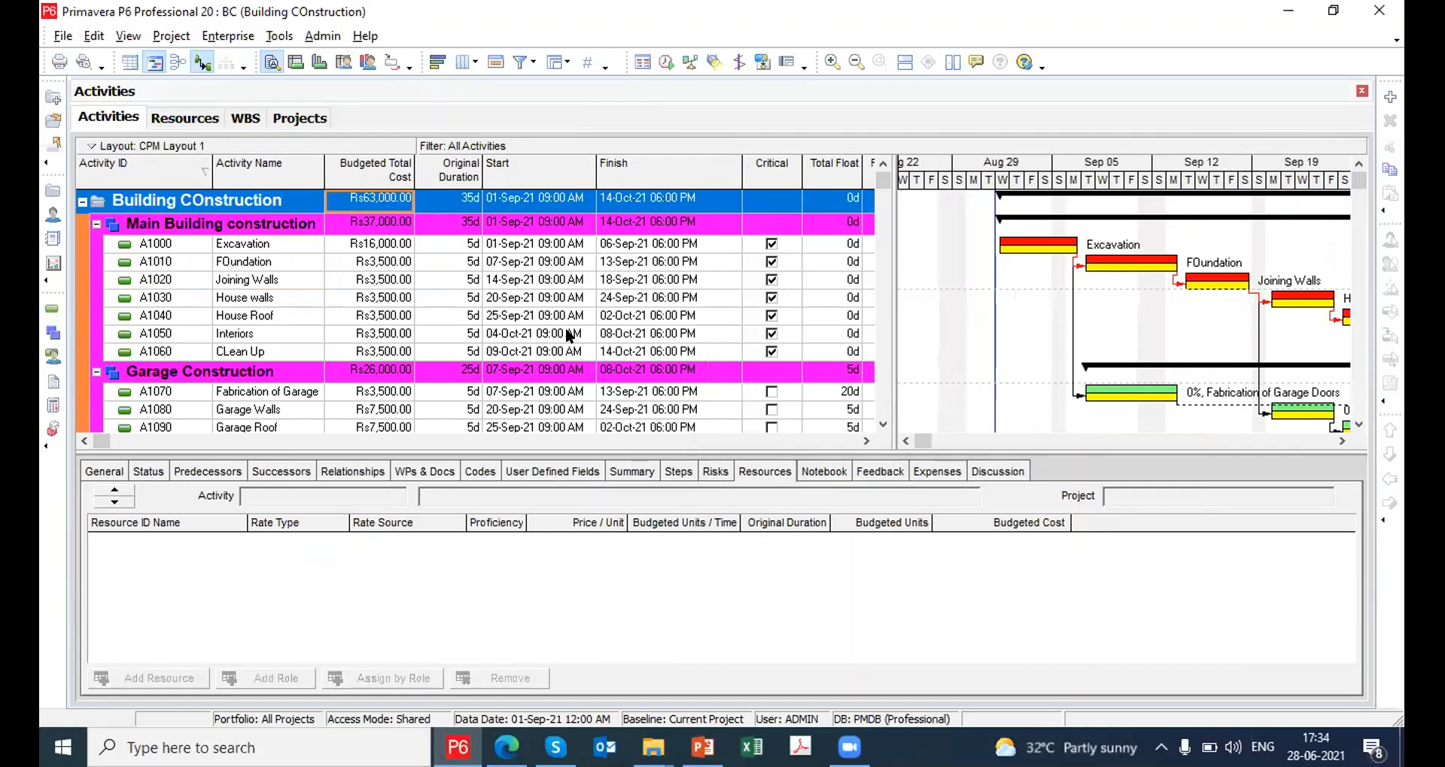
click(175, 60)
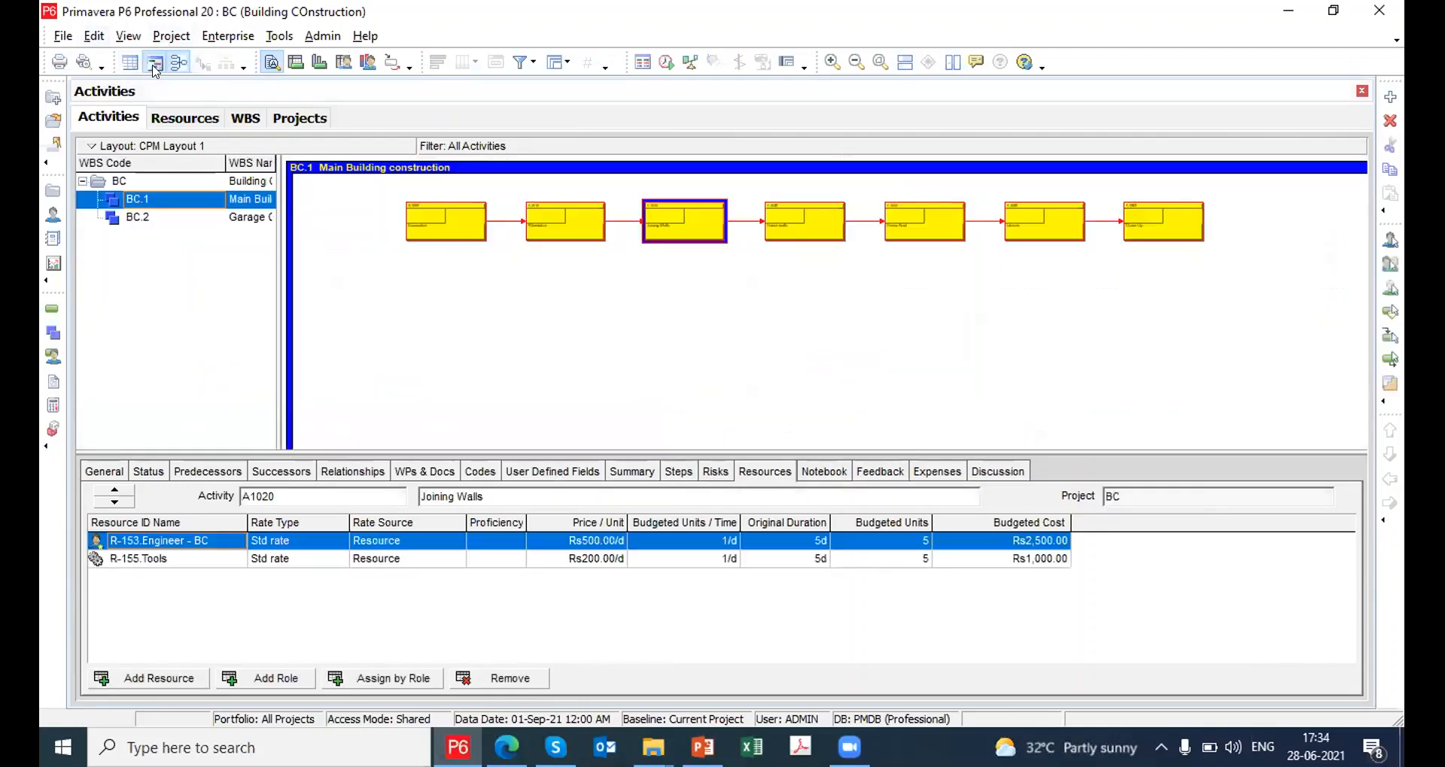
click(154, 64)
Add a new baseline for the Building COnstruction project
click(171, 36)
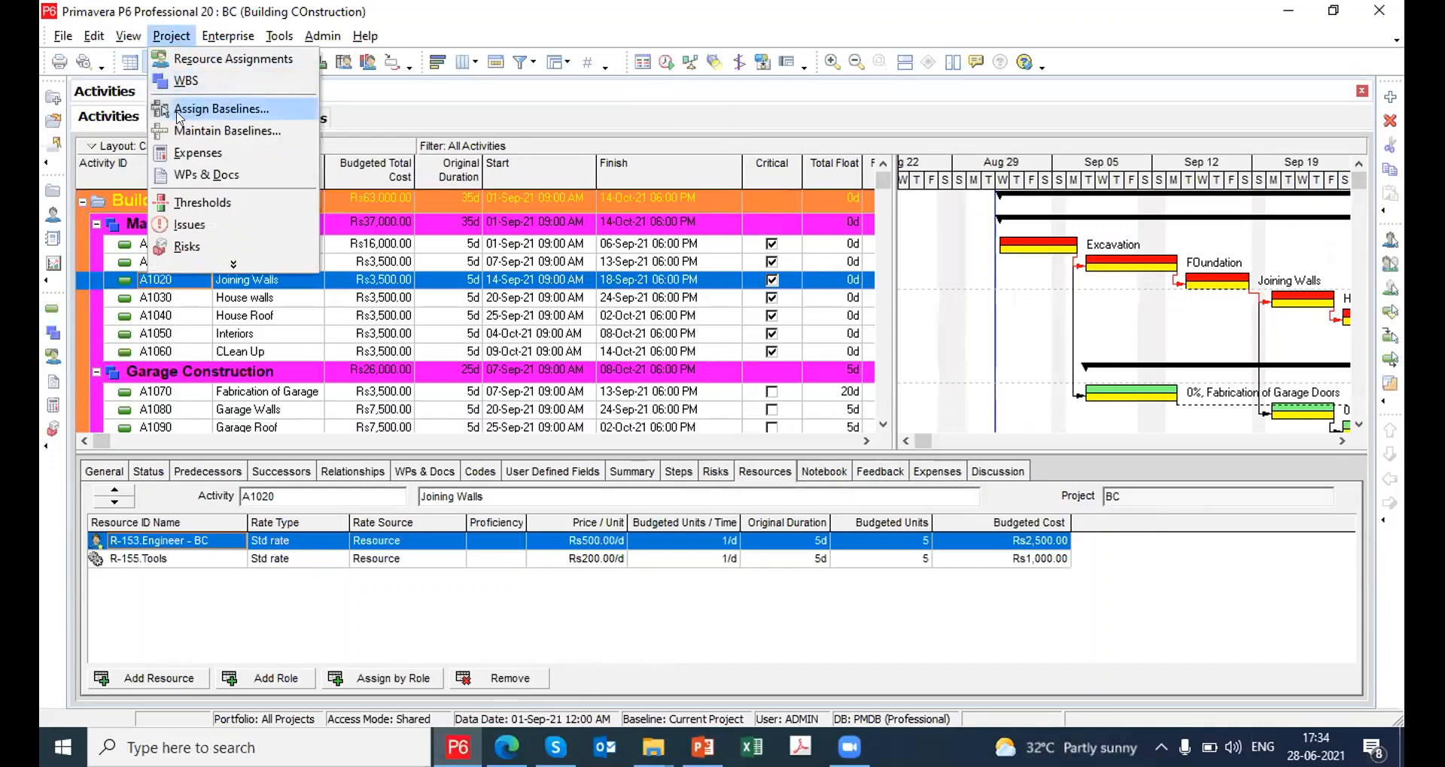
click(186, 132)
click(981, 267)
click(946, 322)
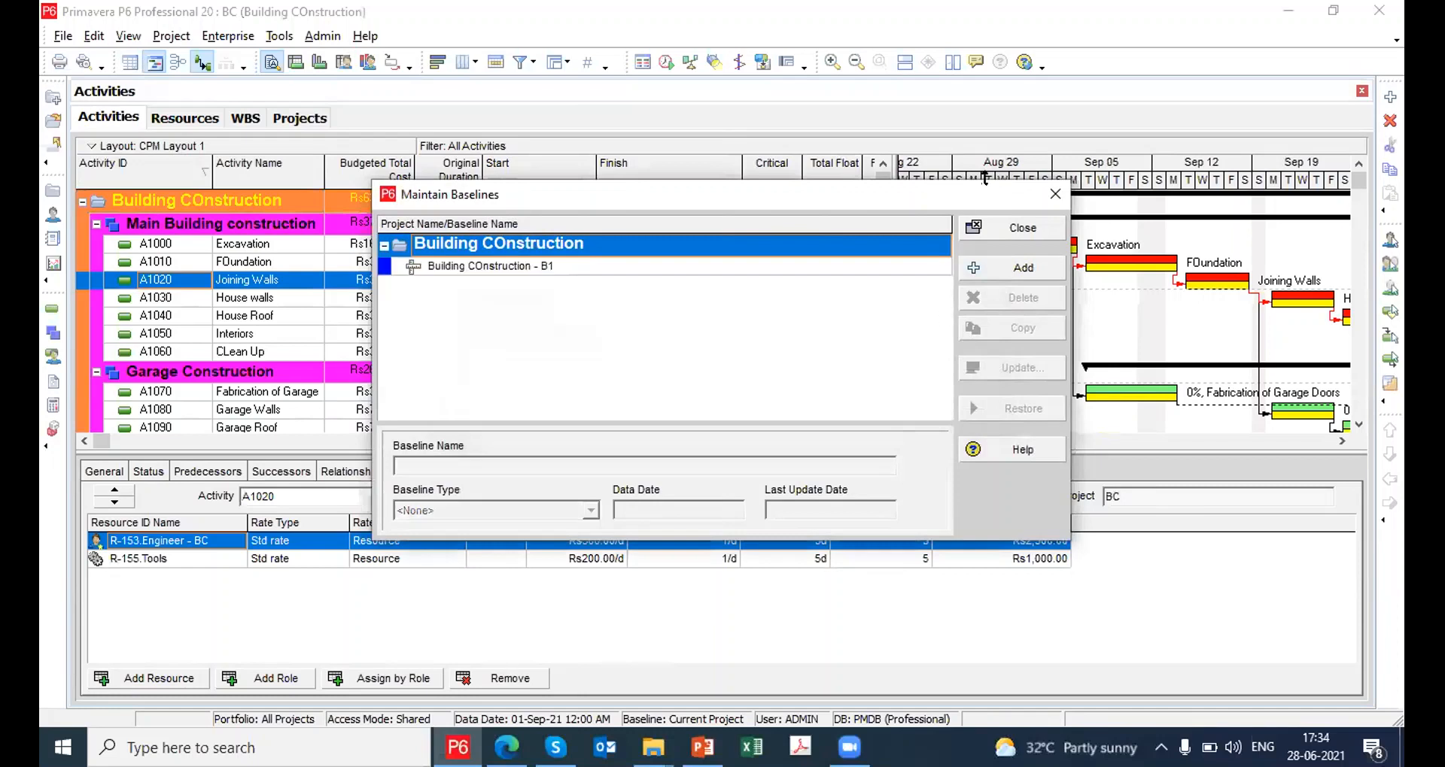
click(1001, 227)
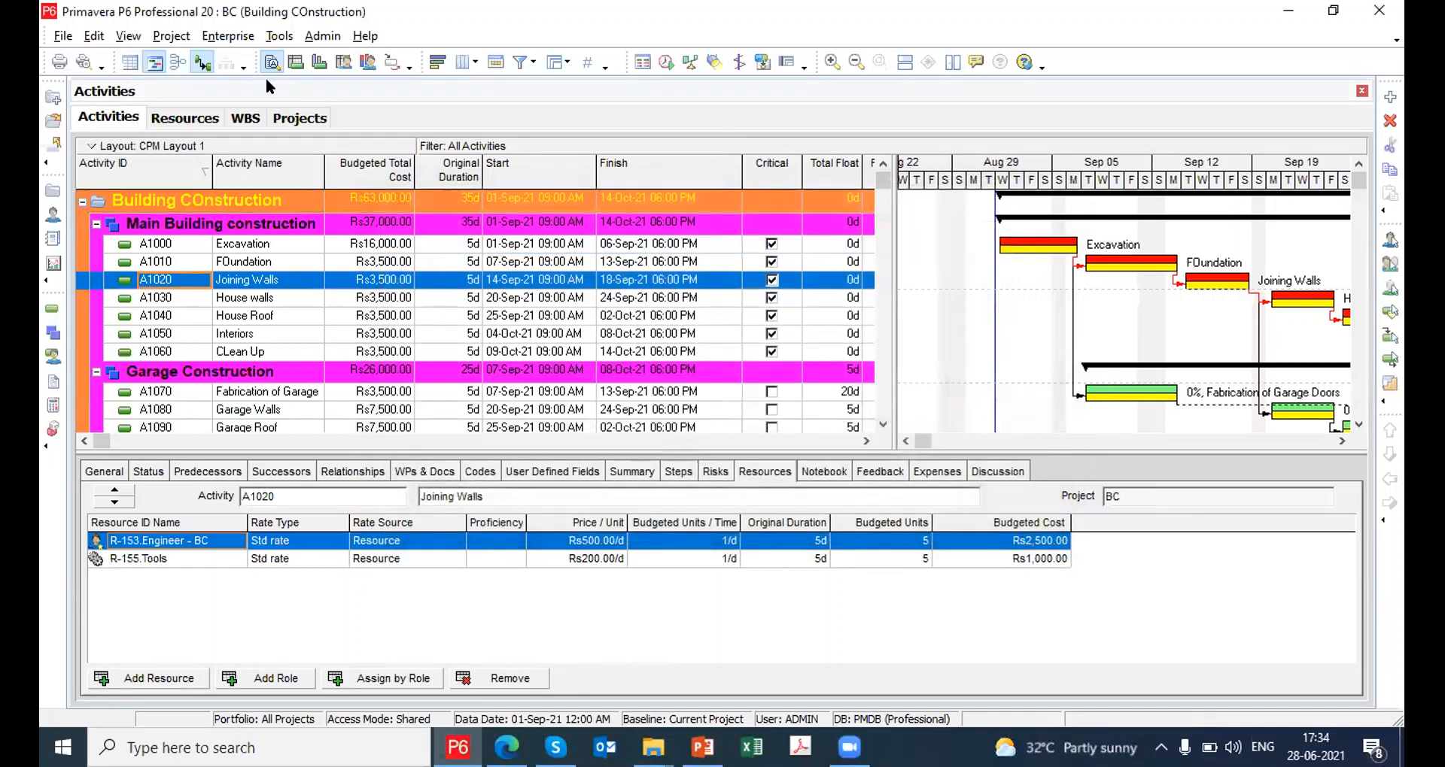
Assign Building COnstruction - B1 as the project baseline
click(172, 36)
click(189, 111)
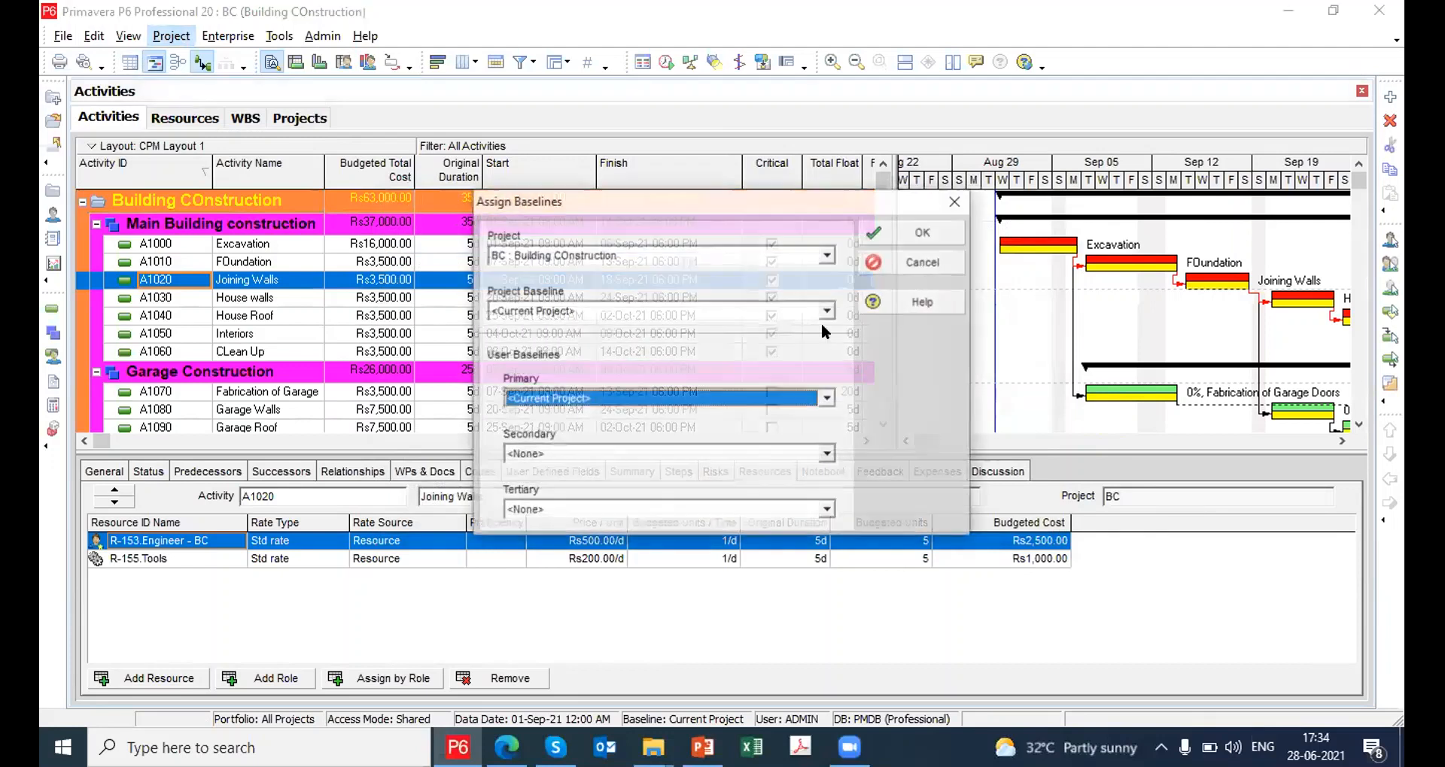
click(827, 311)
click(769, 346)
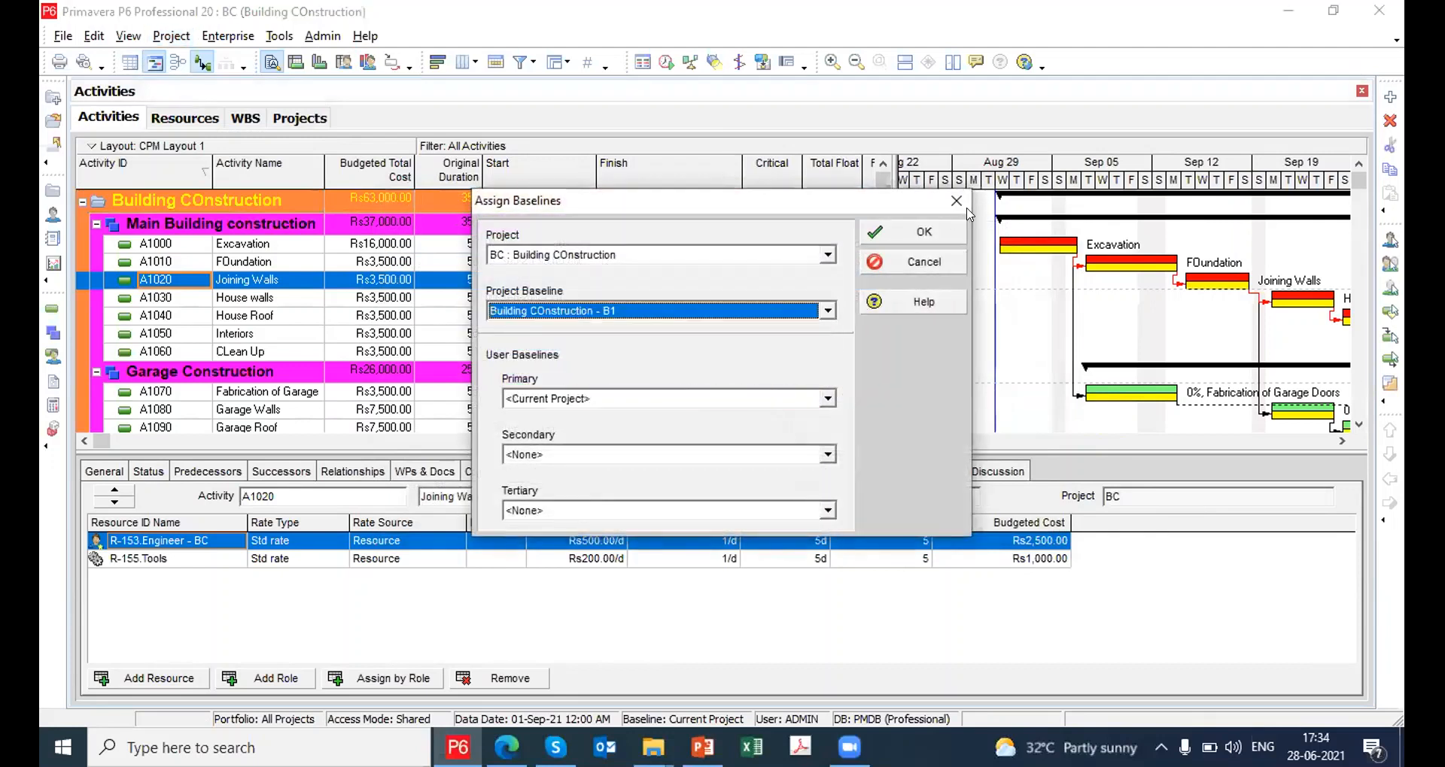
click(949, 221)
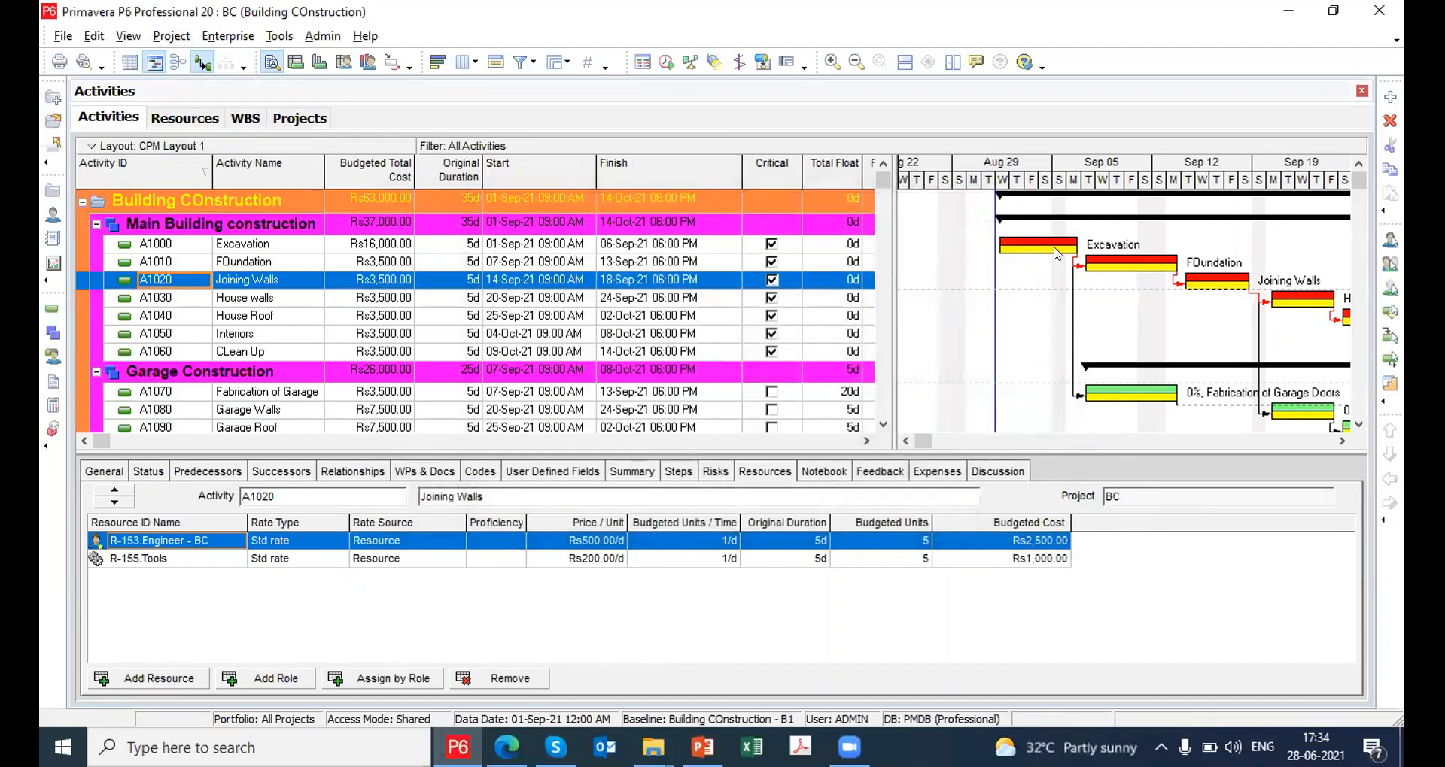
Set Excavation's original duration to 8d, reschedule the project and compare the activity bars with the baseline bars
drag(924, 442, 935, 442)
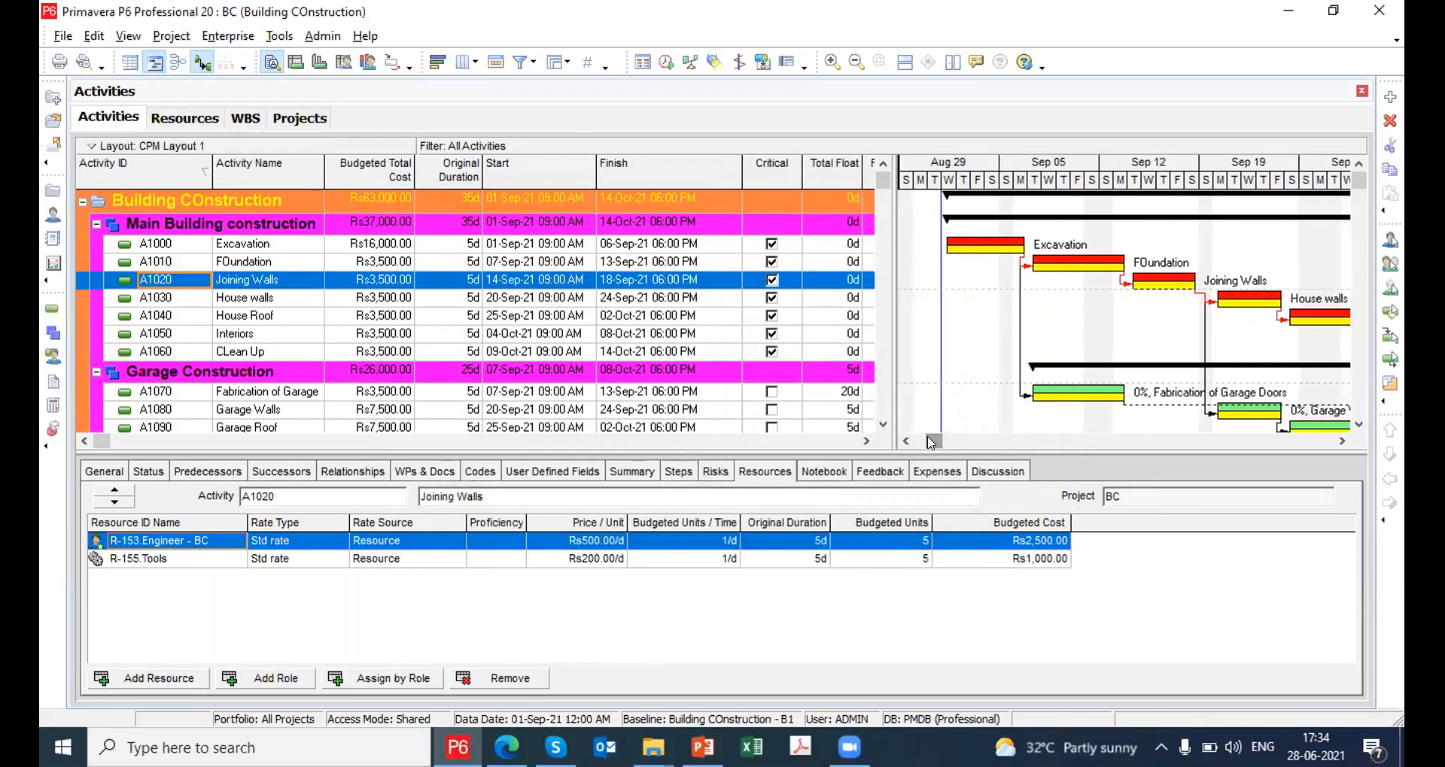
click(468, 243)
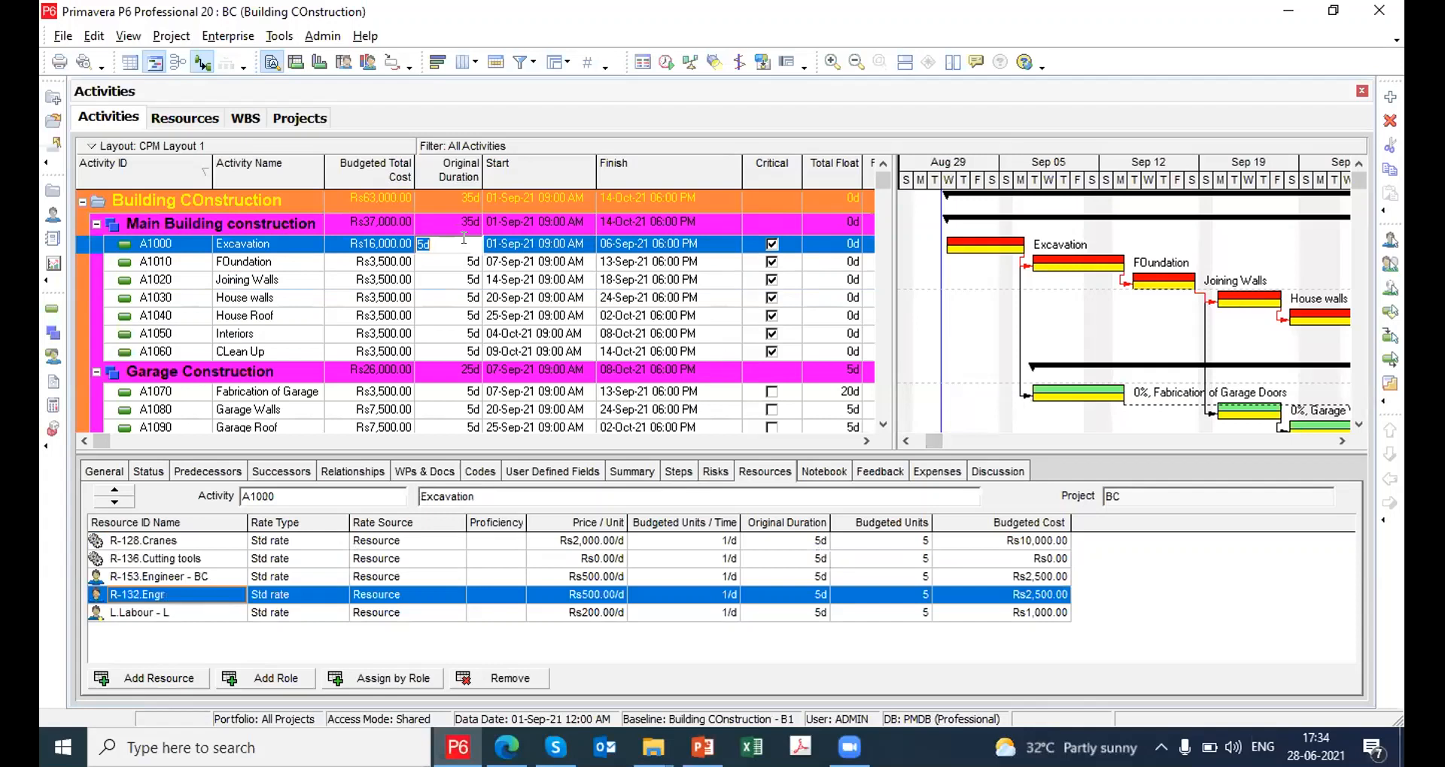
text(6)
key(Return)
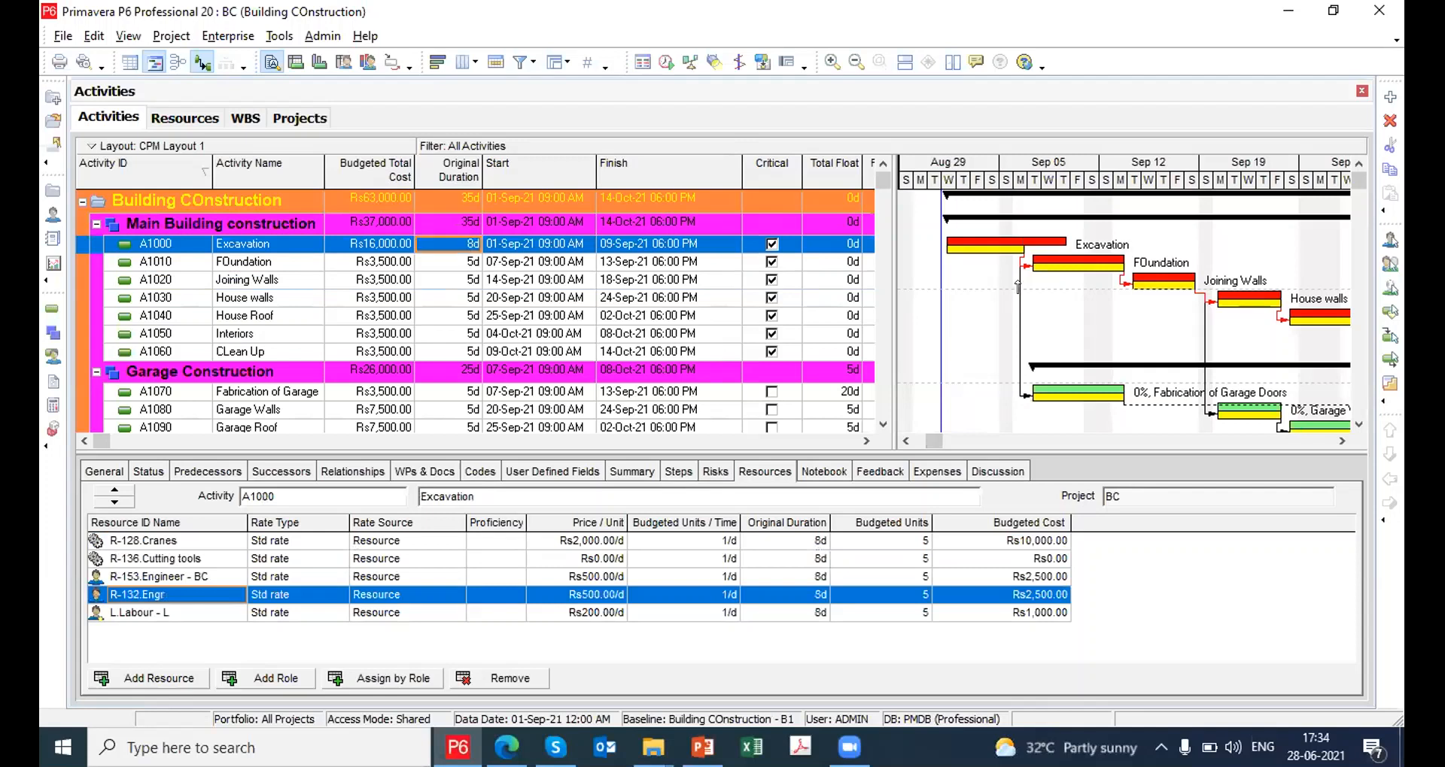
click(664, 62)
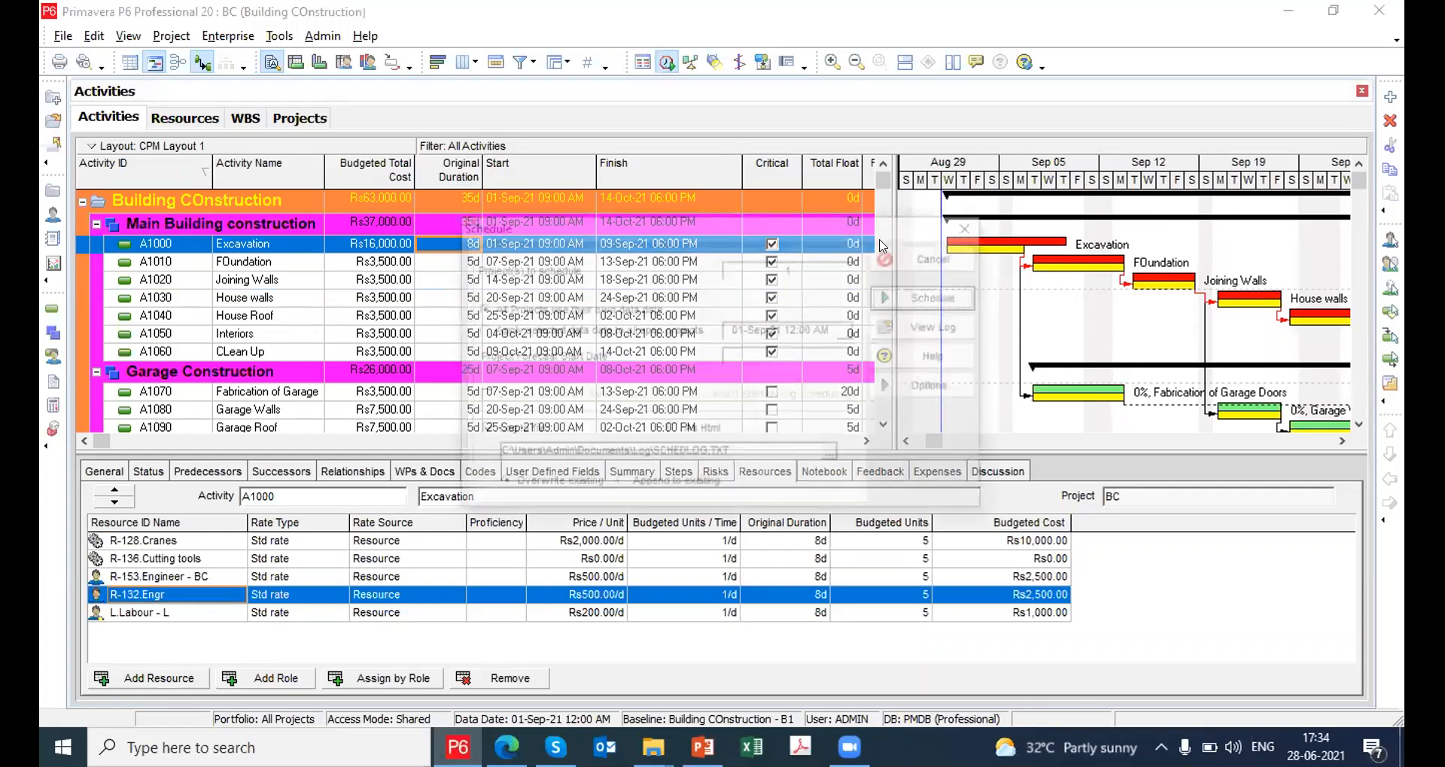
click(932, 298)
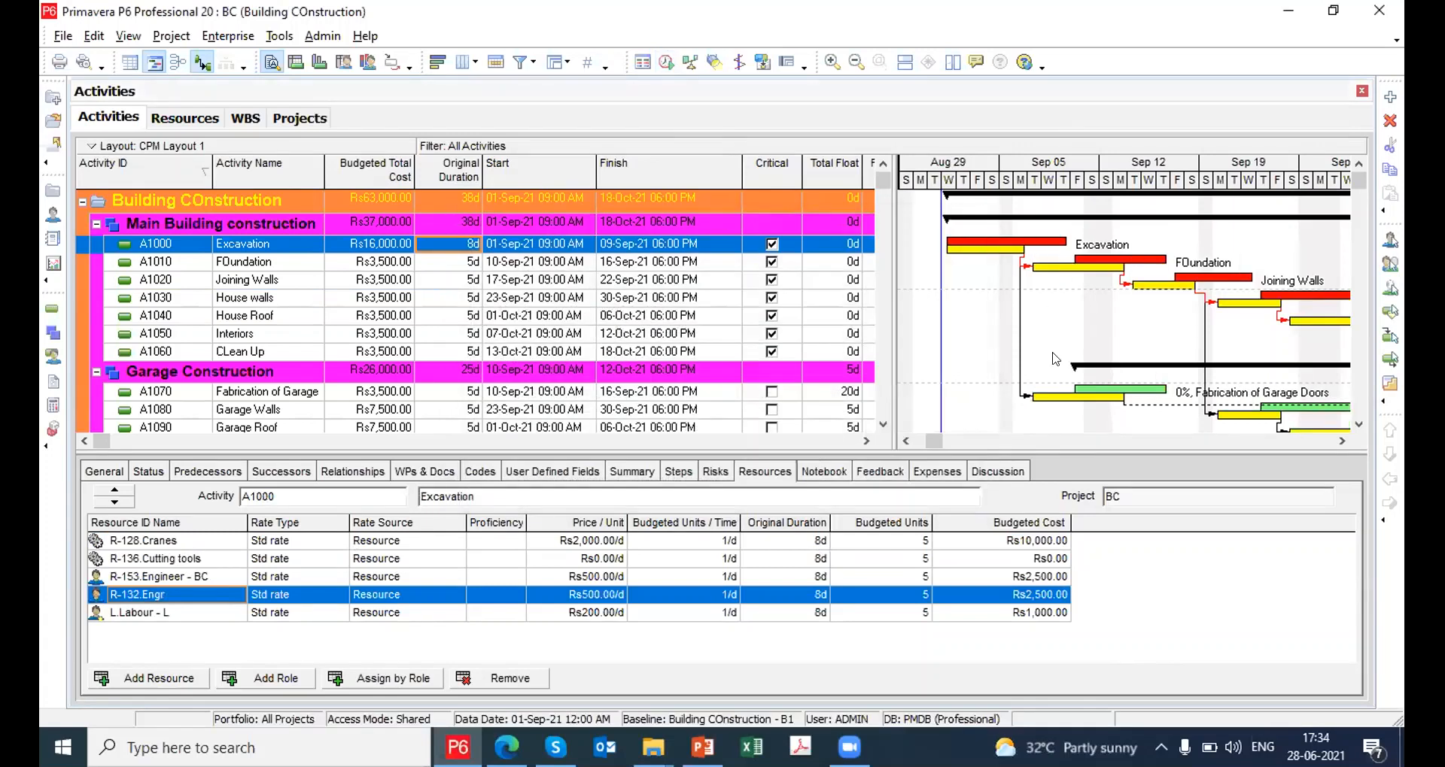
drag(994, 445, 995, 485)
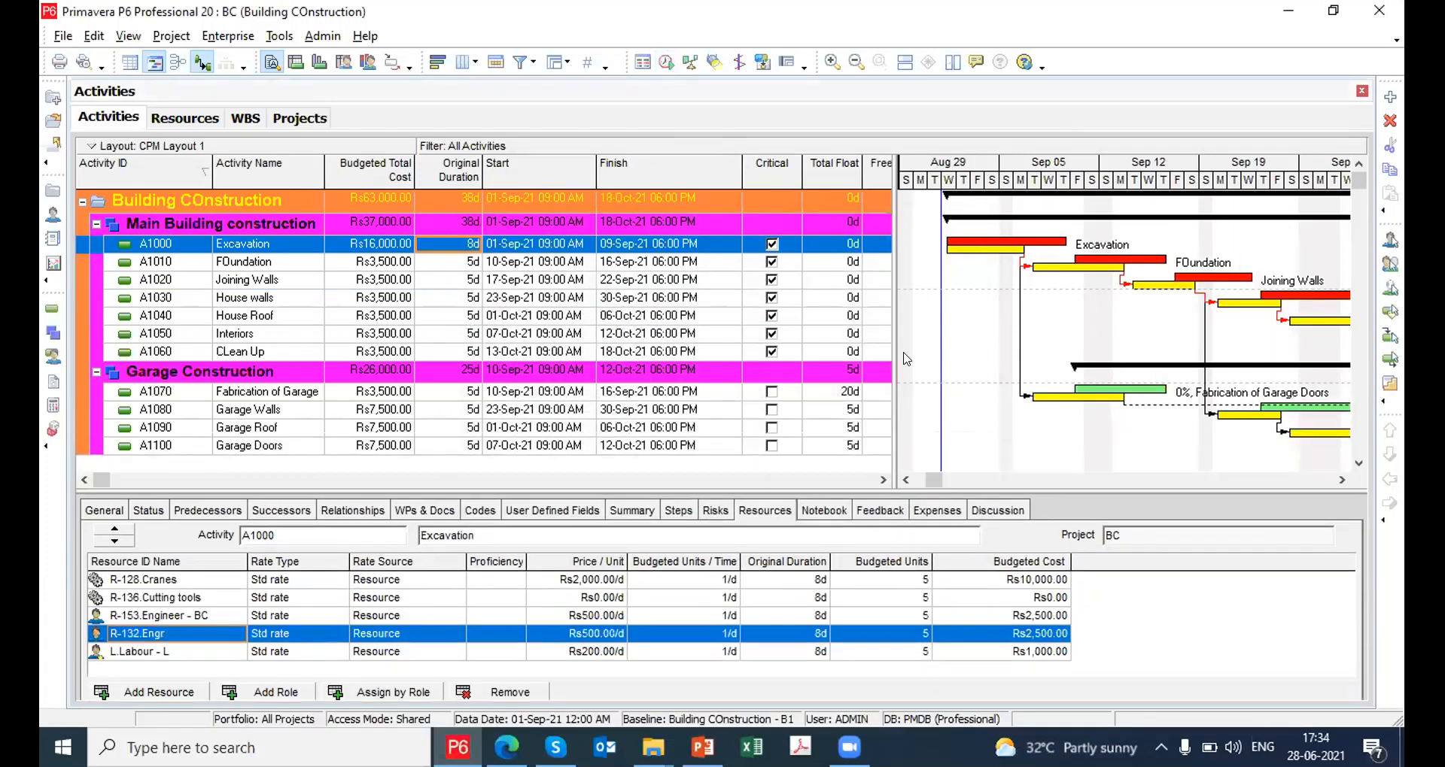
drag(698, 350, 618, 352)
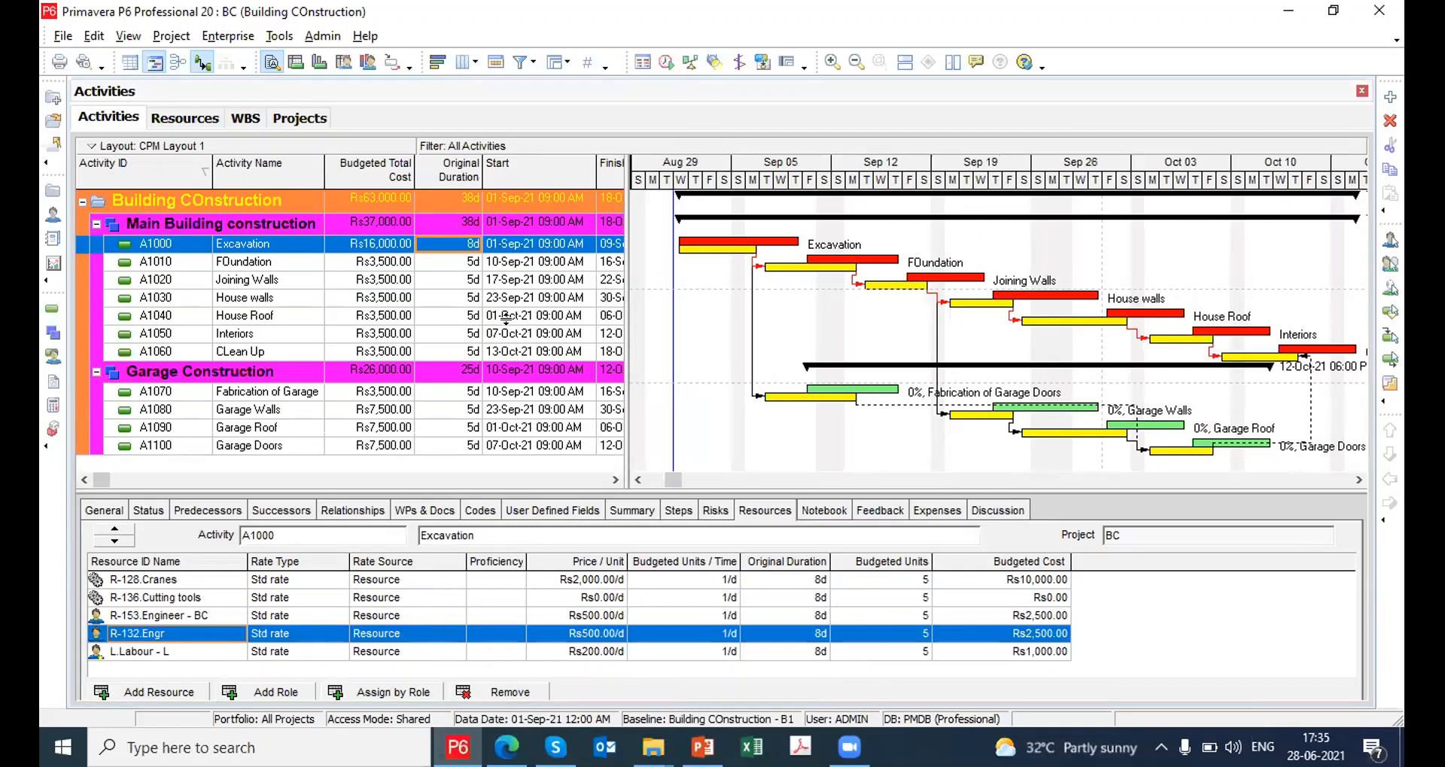
click(234, 268)
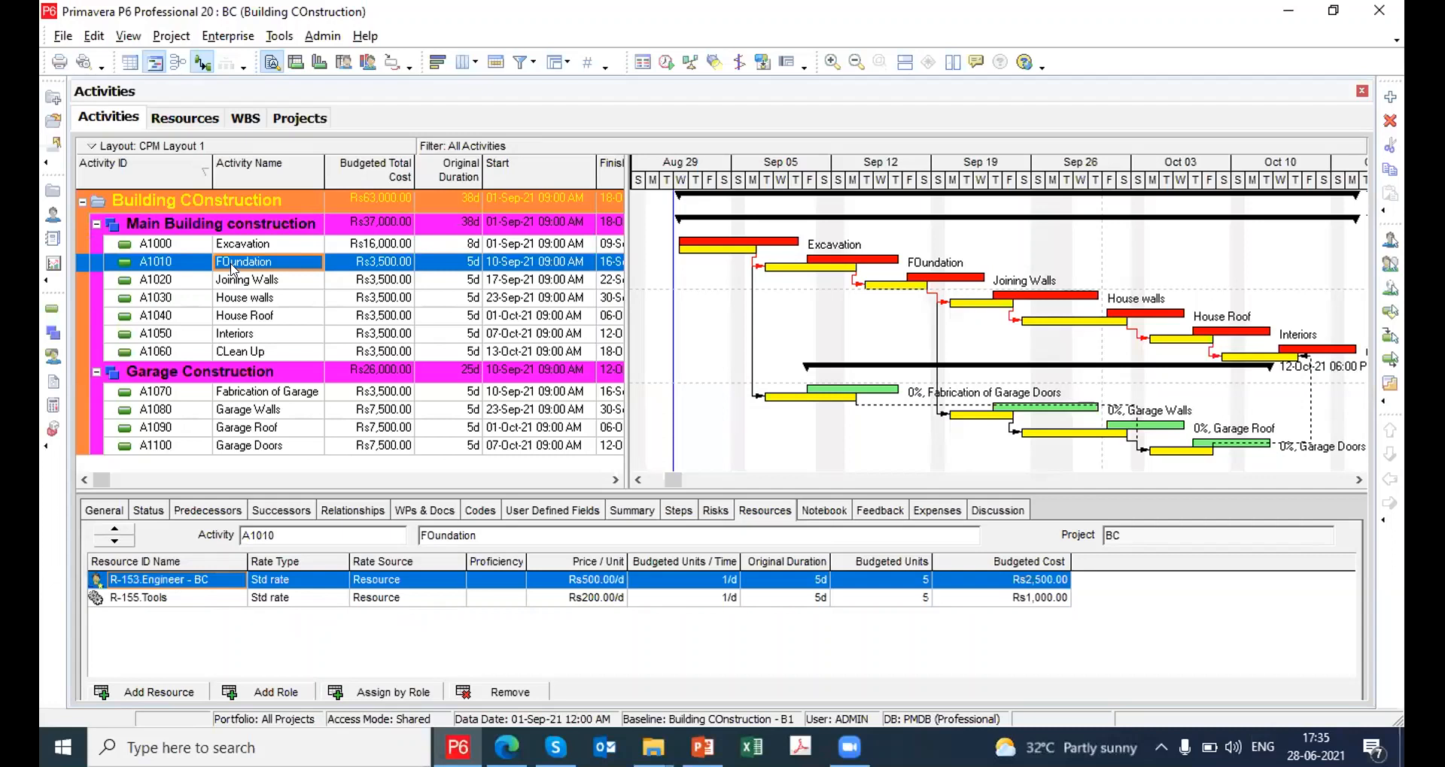
Set Excavation's original duration back to 5d and reschedule the project
click(461, 244)
click(460, 244)
text(5)
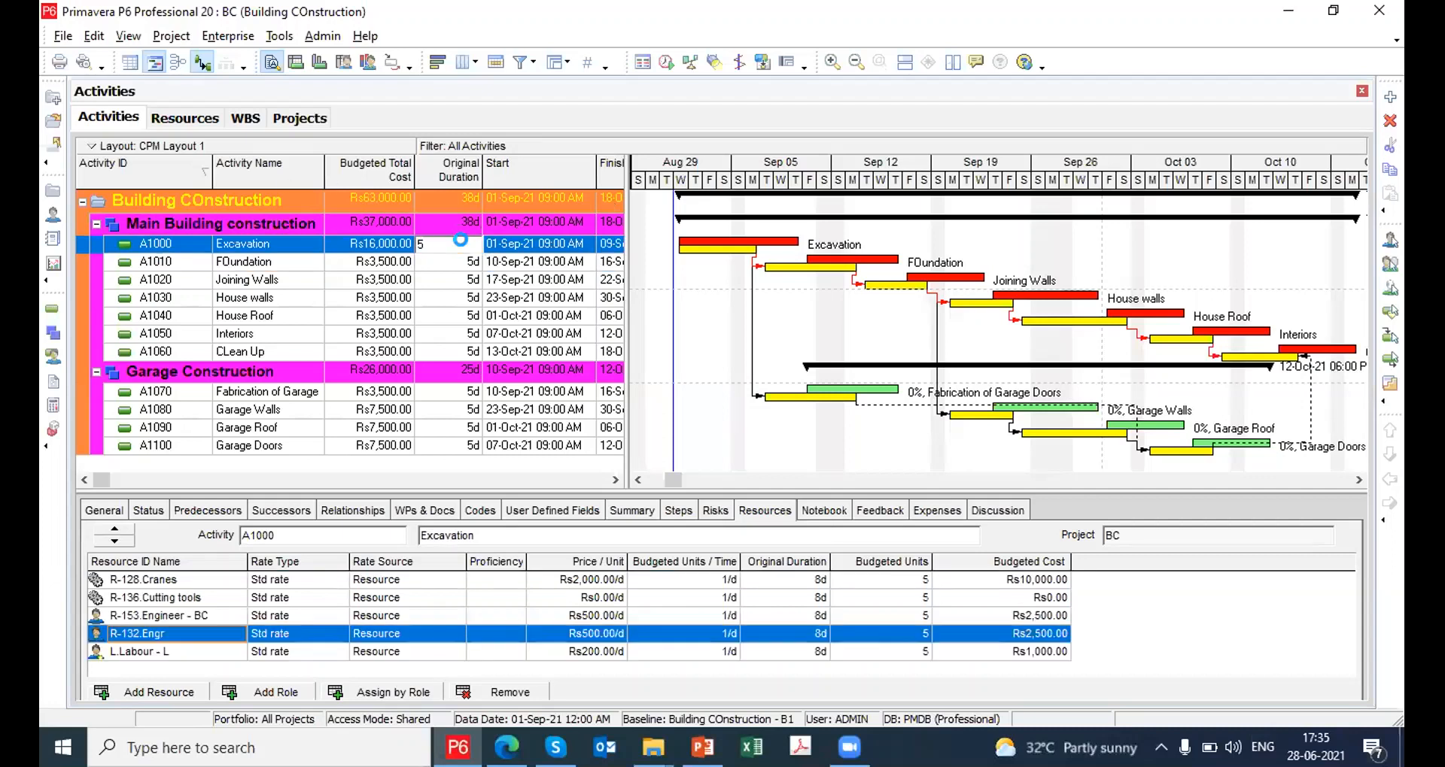
key(Return)
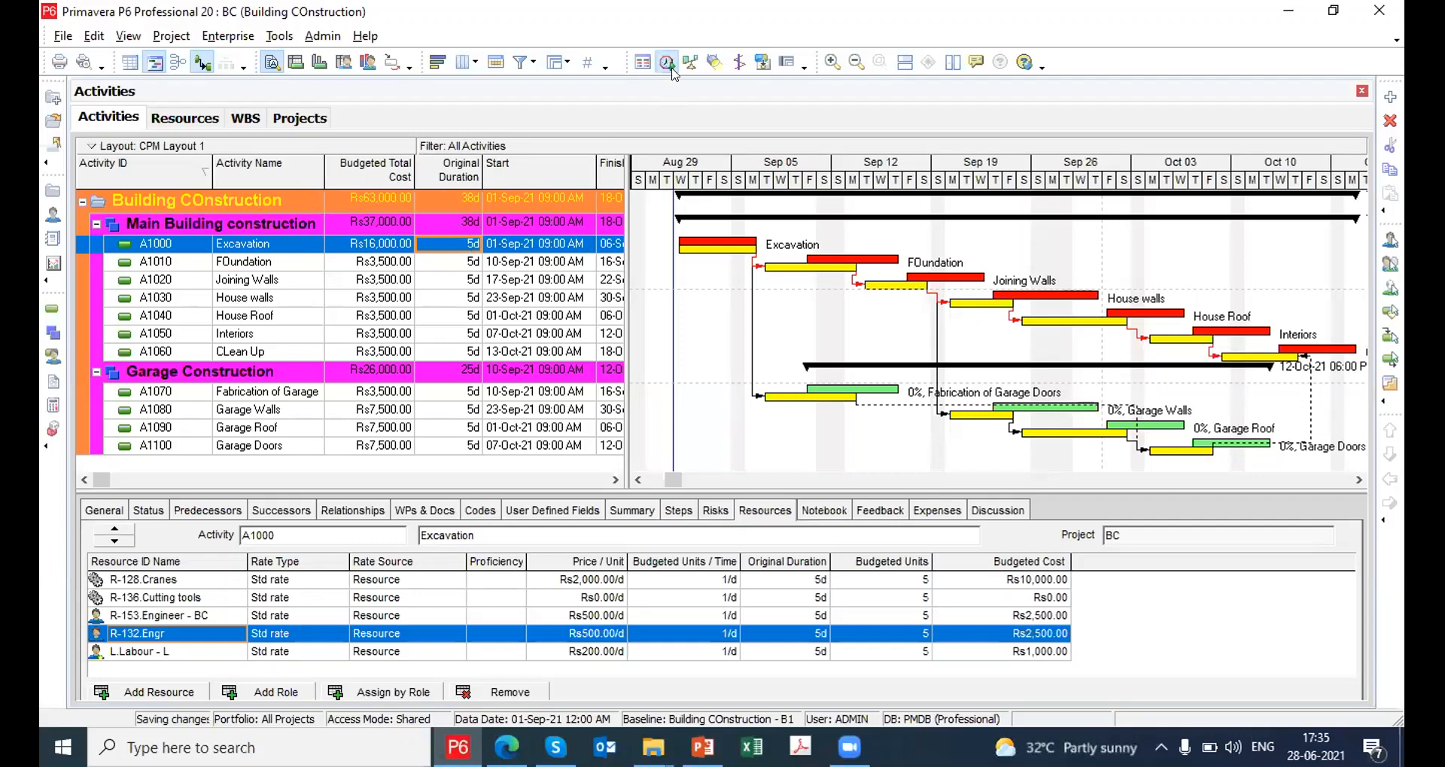
click(672, 67)
click(950, 300)
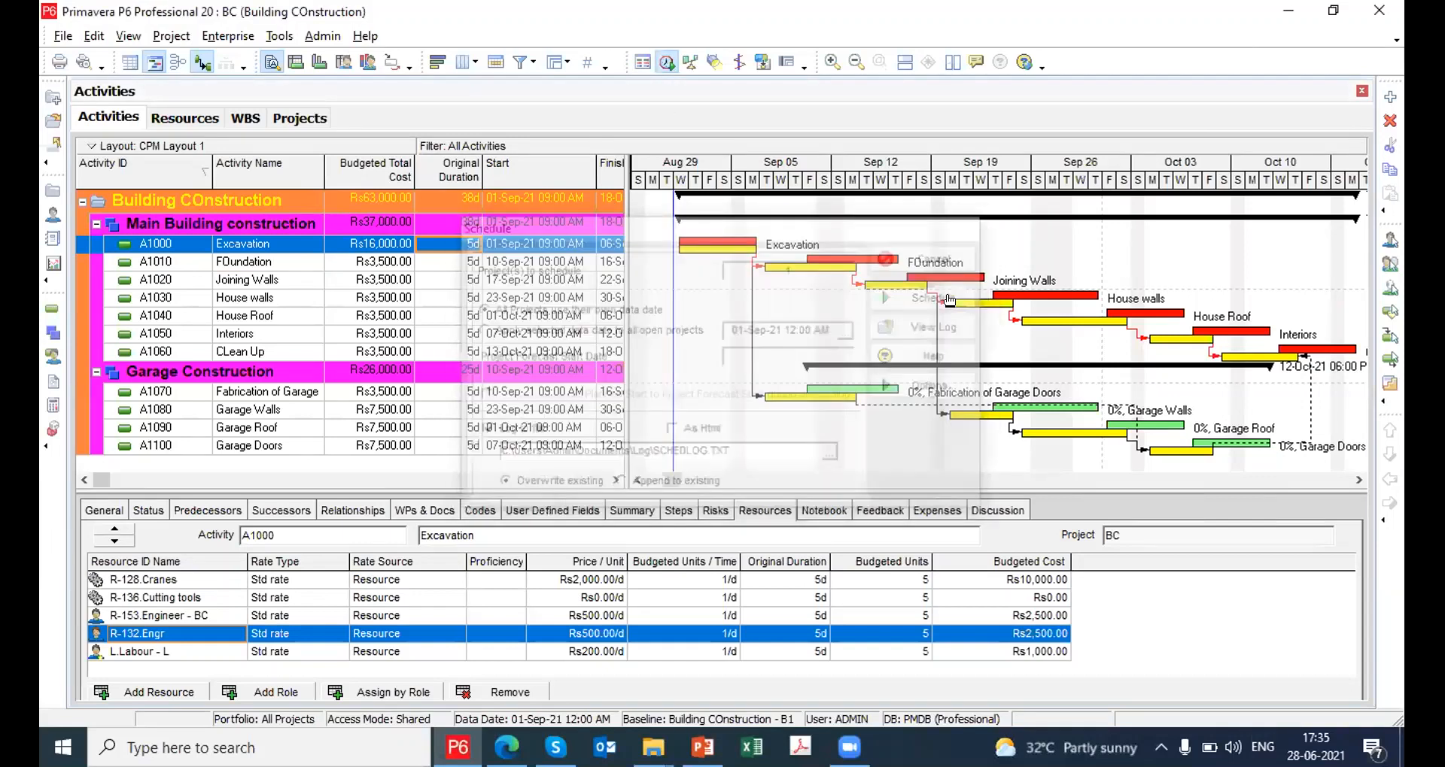
Extend the progress spotlight to 30-Sep-21 09:50 PM and update progress for all highlighted activities to that data date
drag(794, 494, 794, 387)
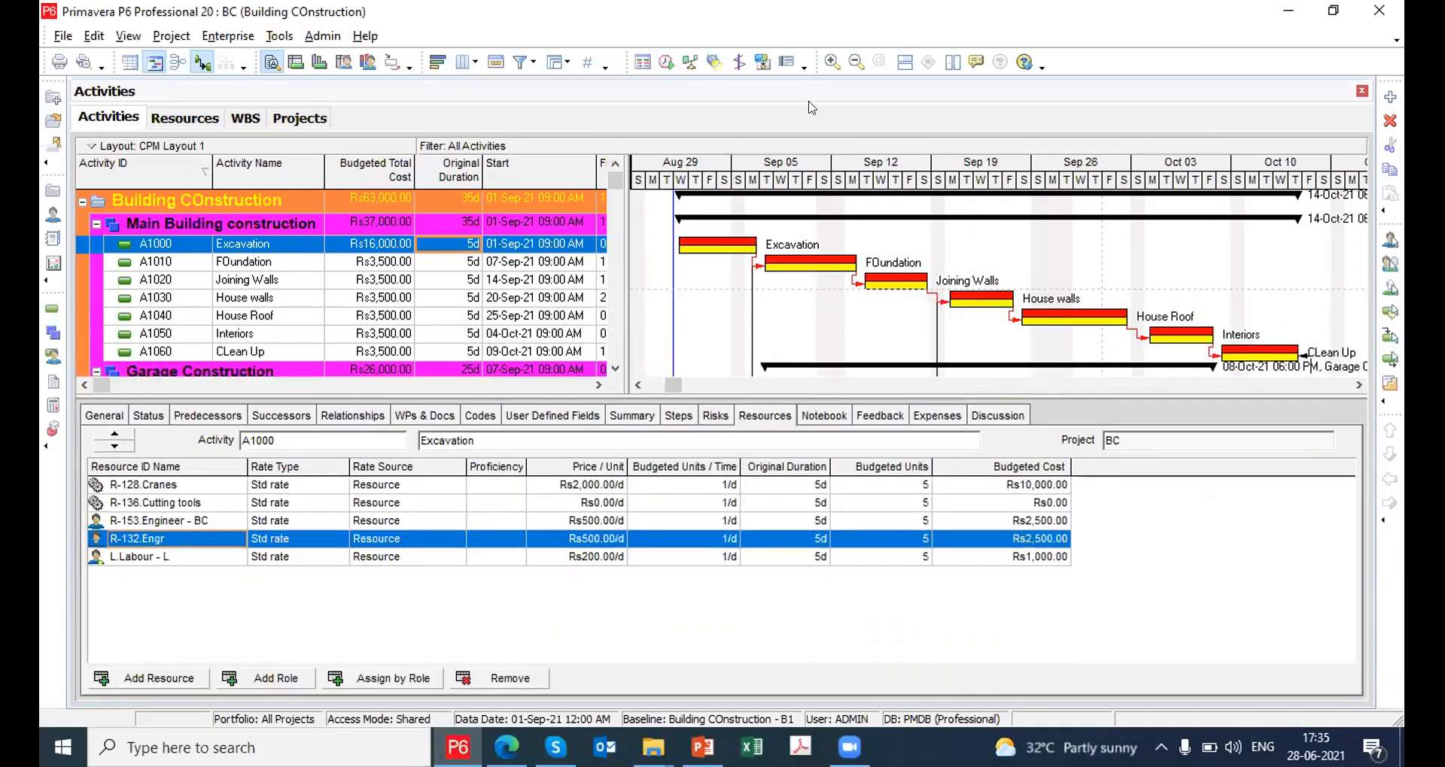
click(715, 61)
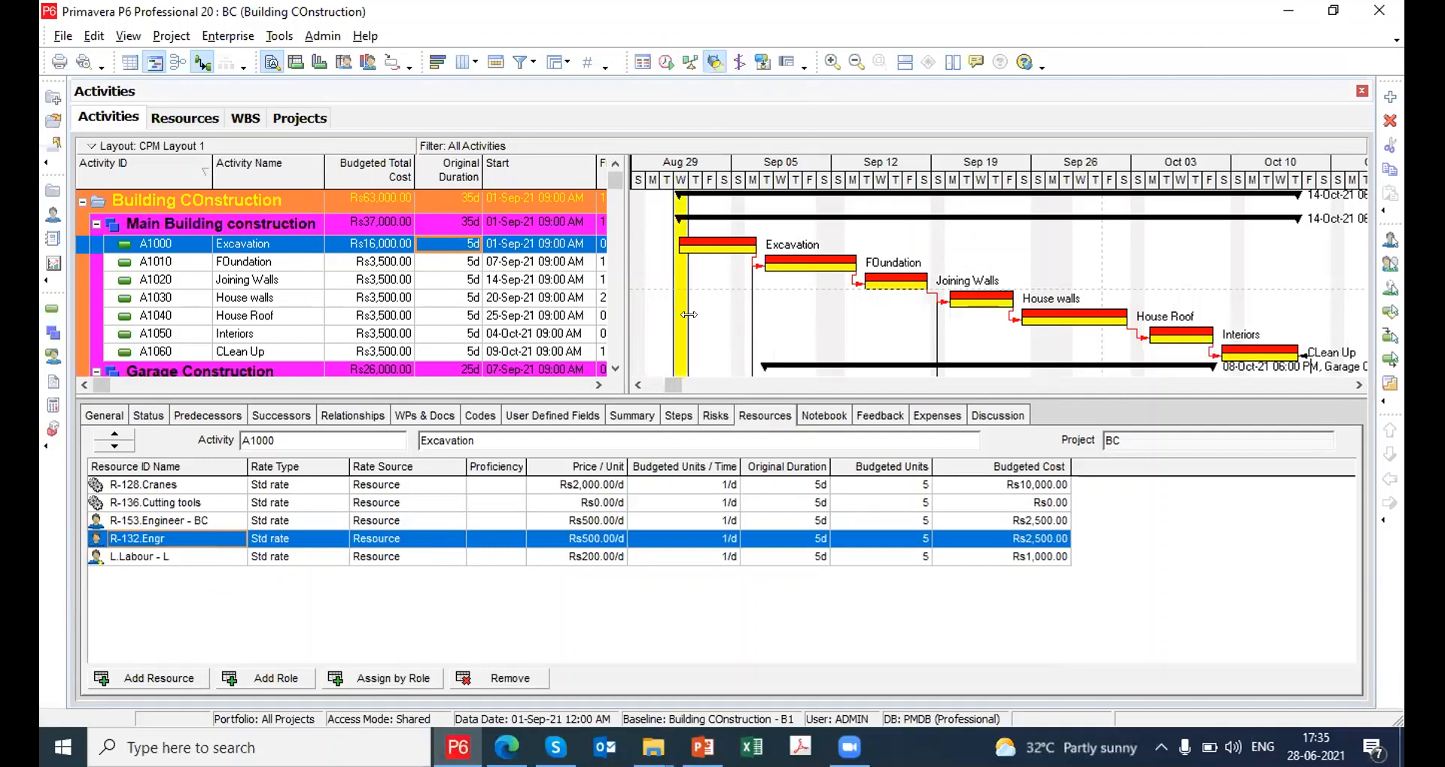
drag(680, 330, 1093, 269)
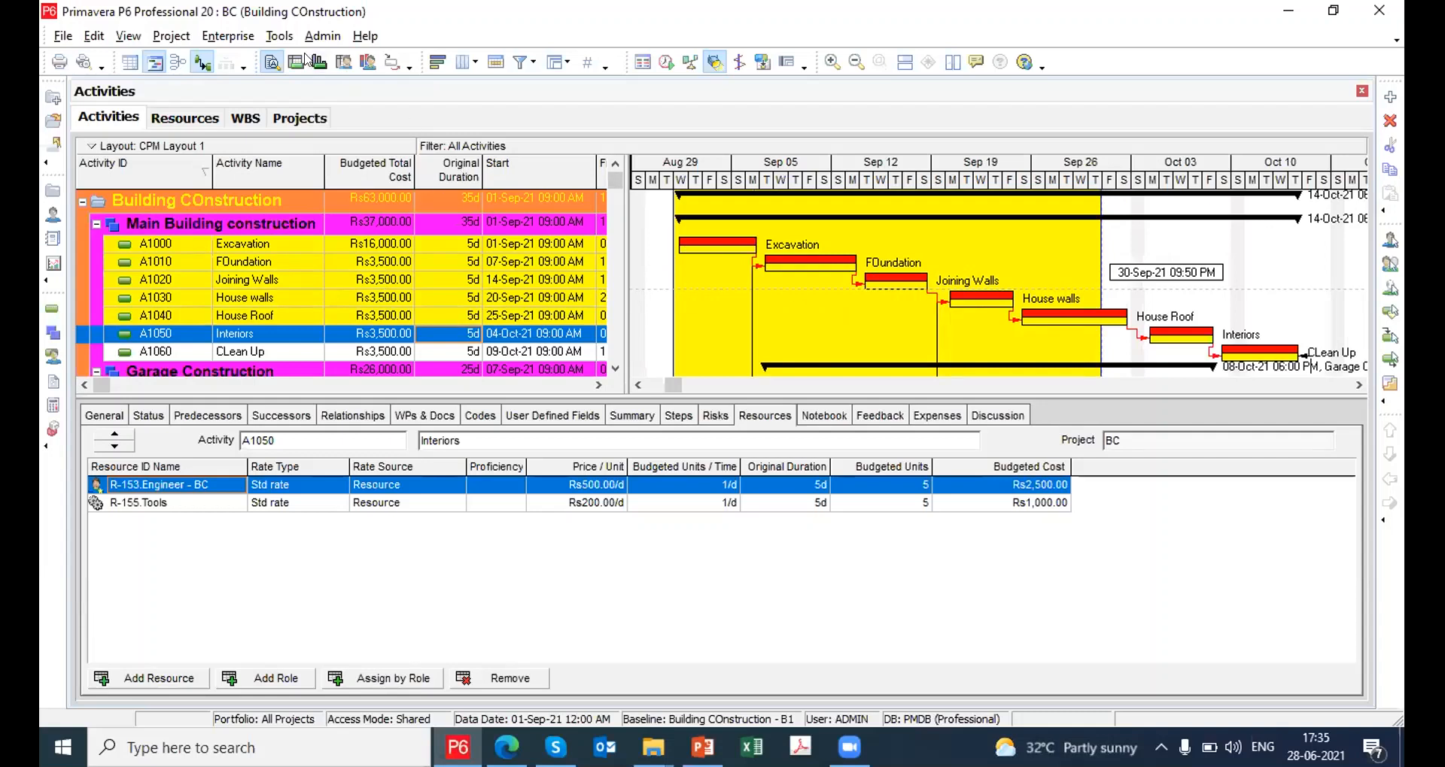
click(281, 37)
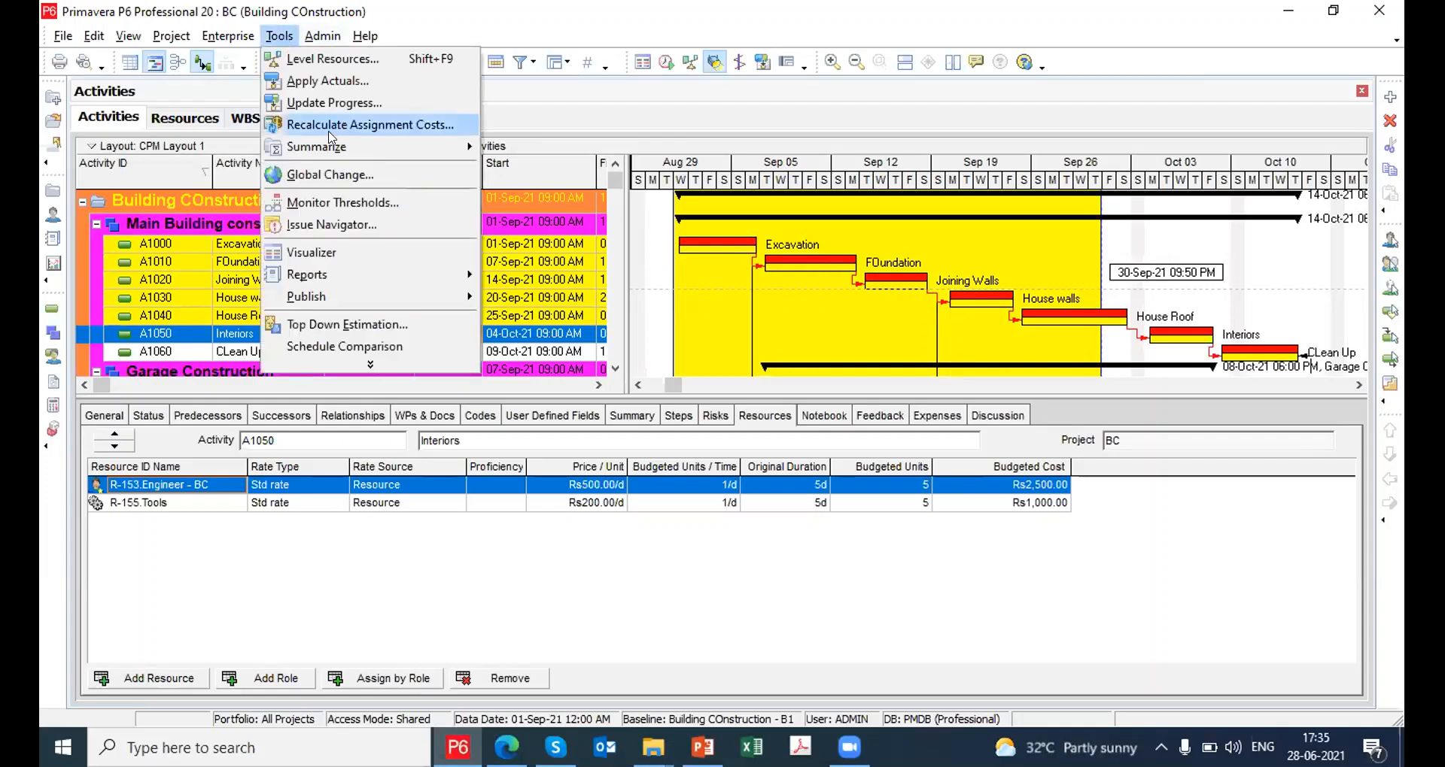
click(319, 101)
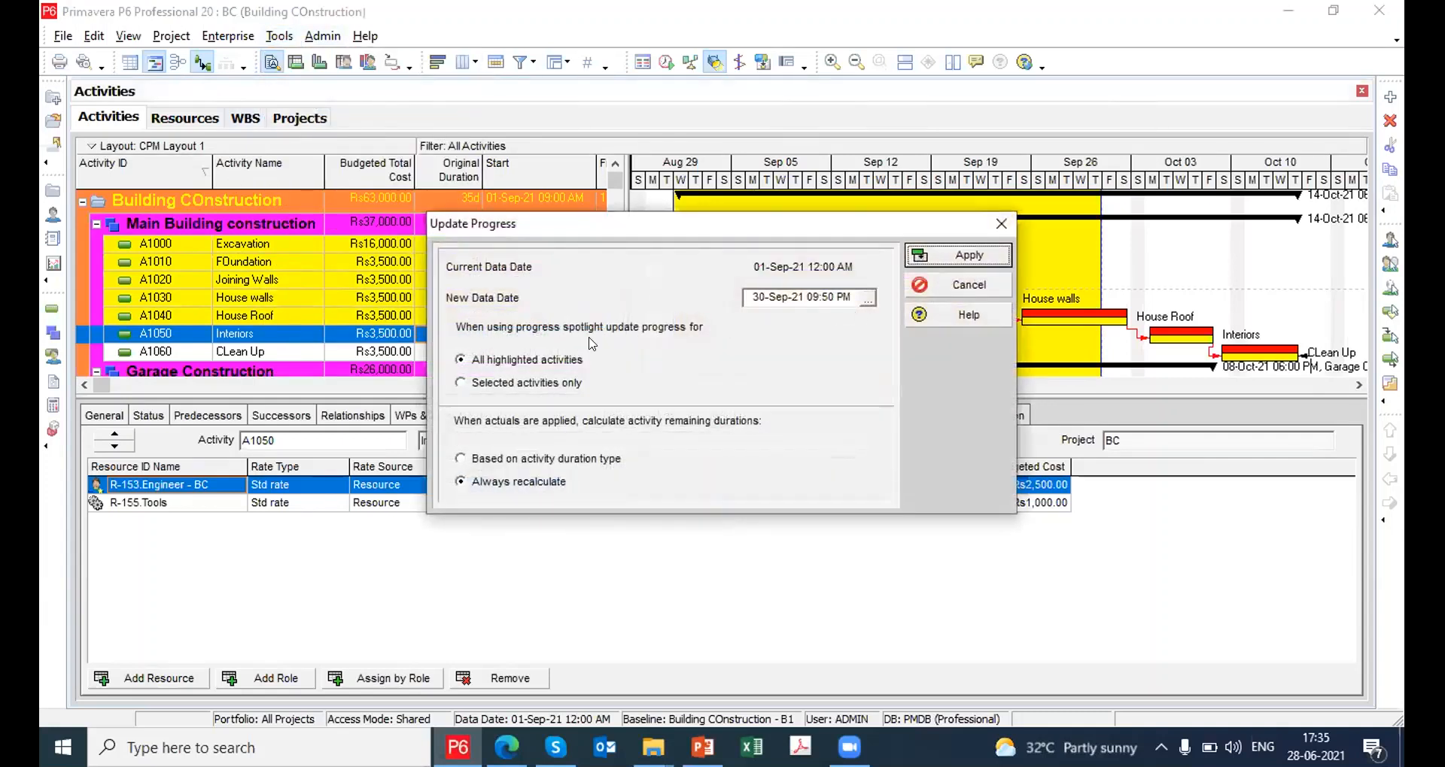
click(960, 256)
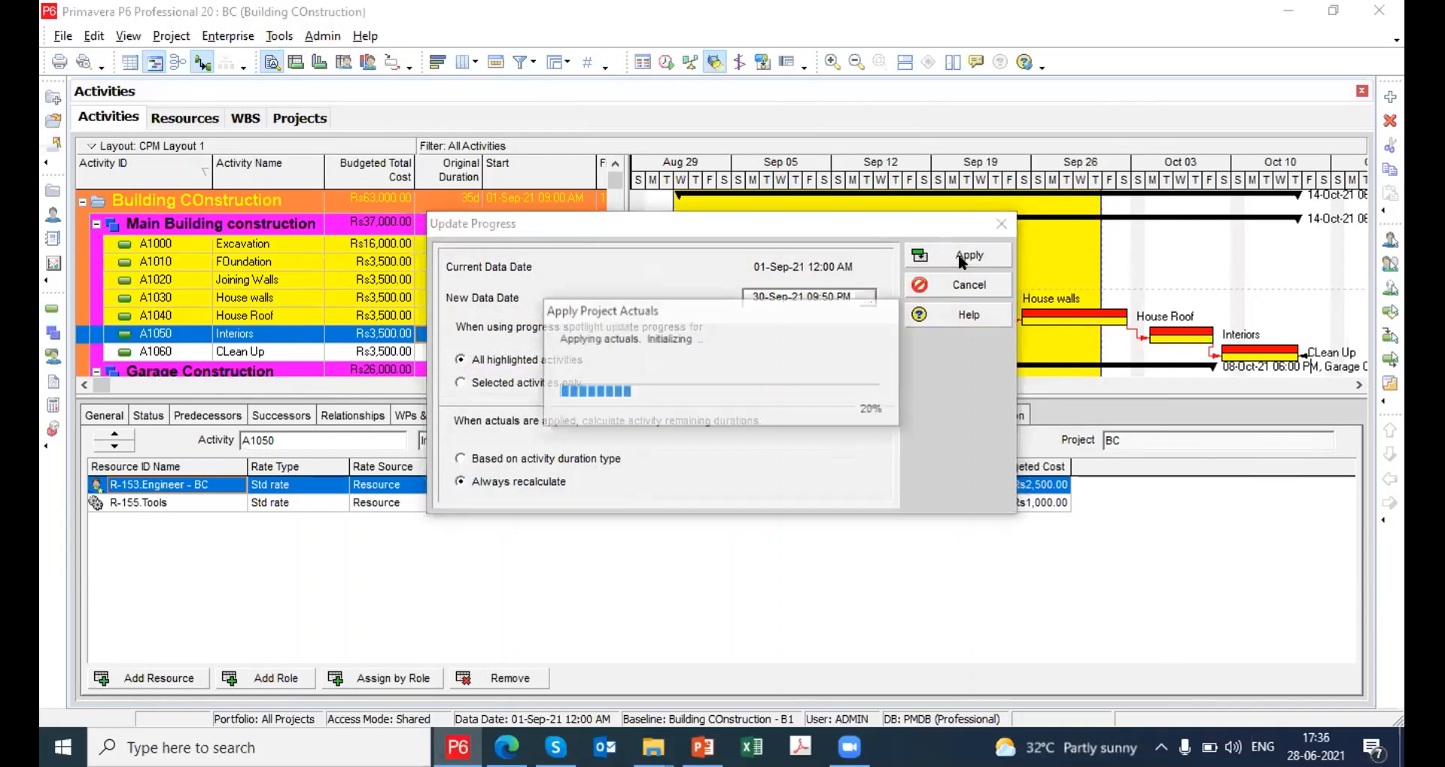
click(706, 405)
Mark House Roof as finished with an actual finish date of 06-Oct-21 06:00 PM
drag(721, 392, 712, 478)
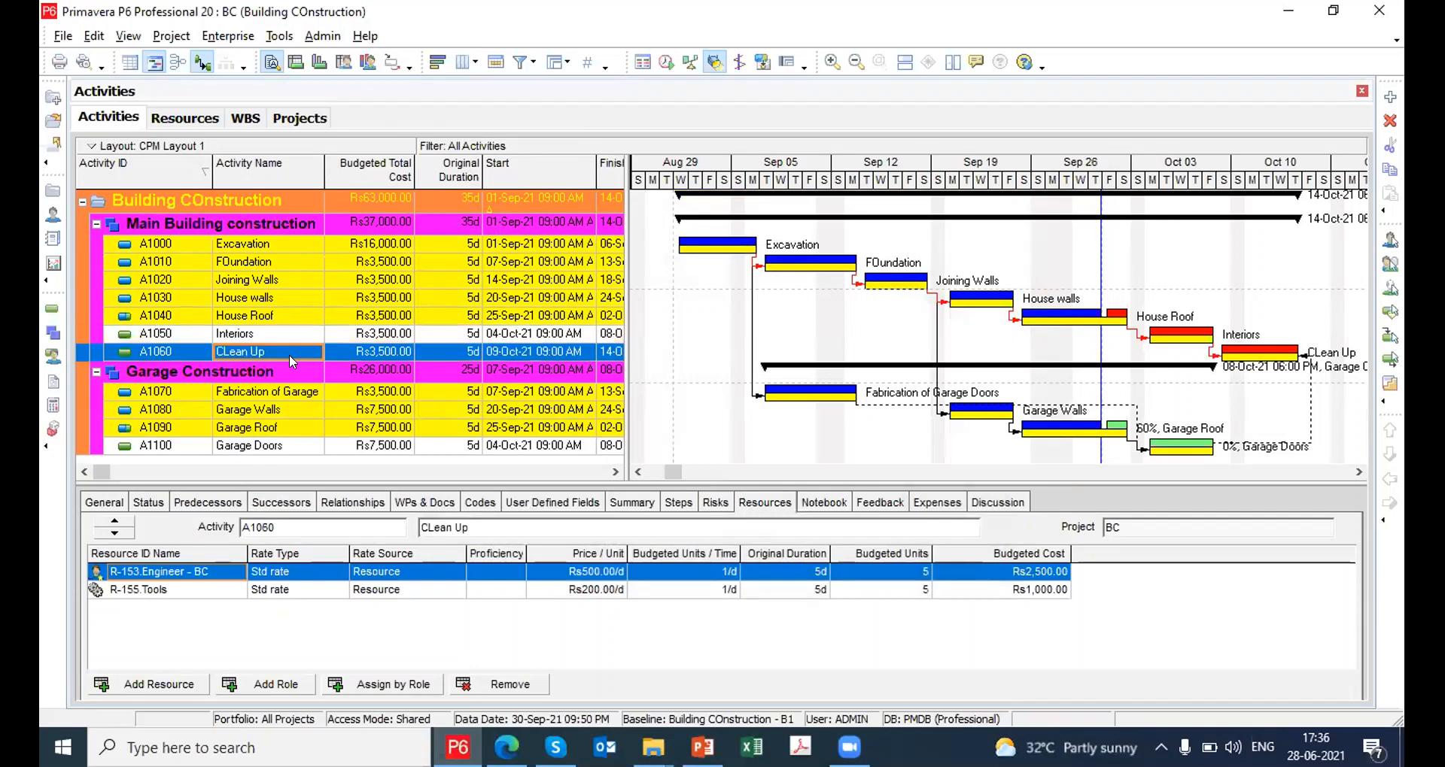
click(269, 337)
click(271, 315)
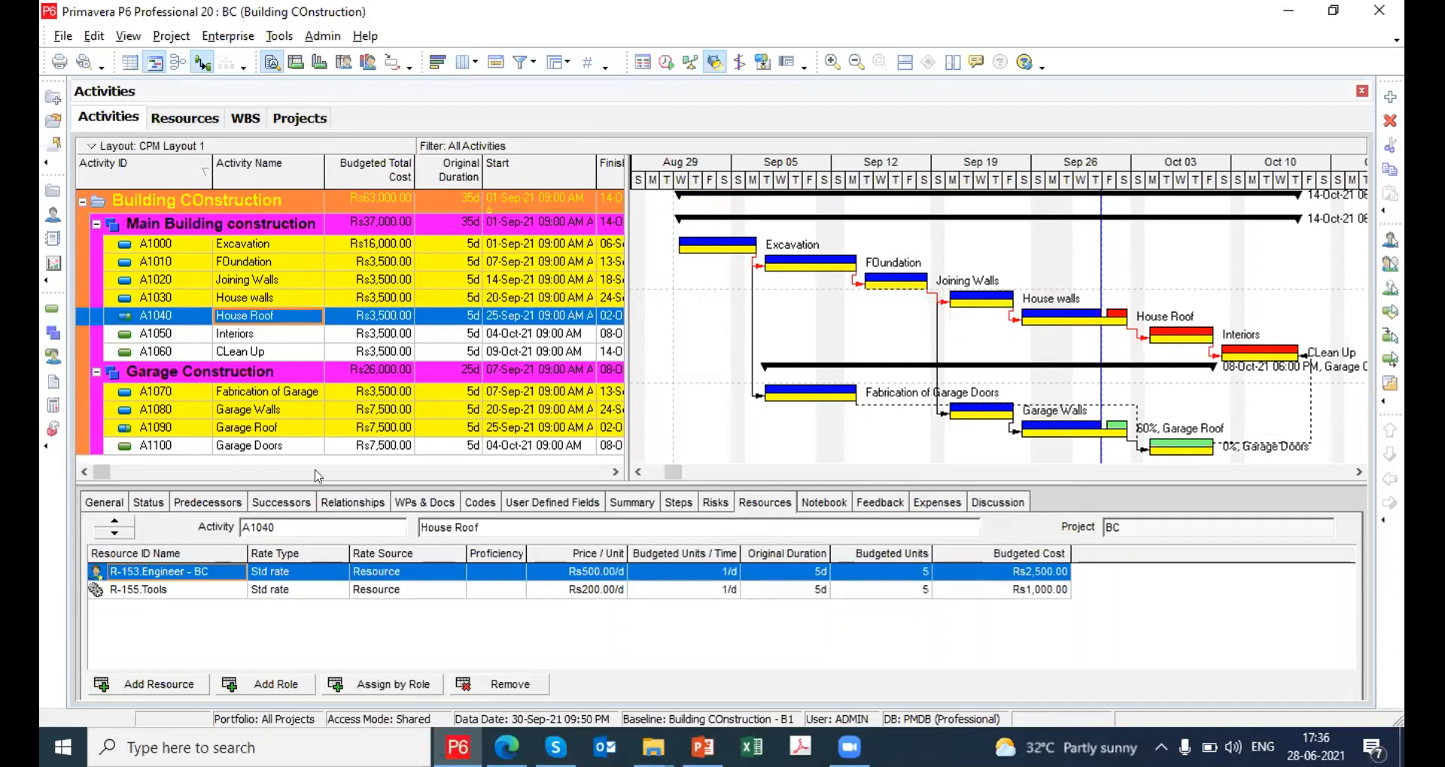
click(161, 506)
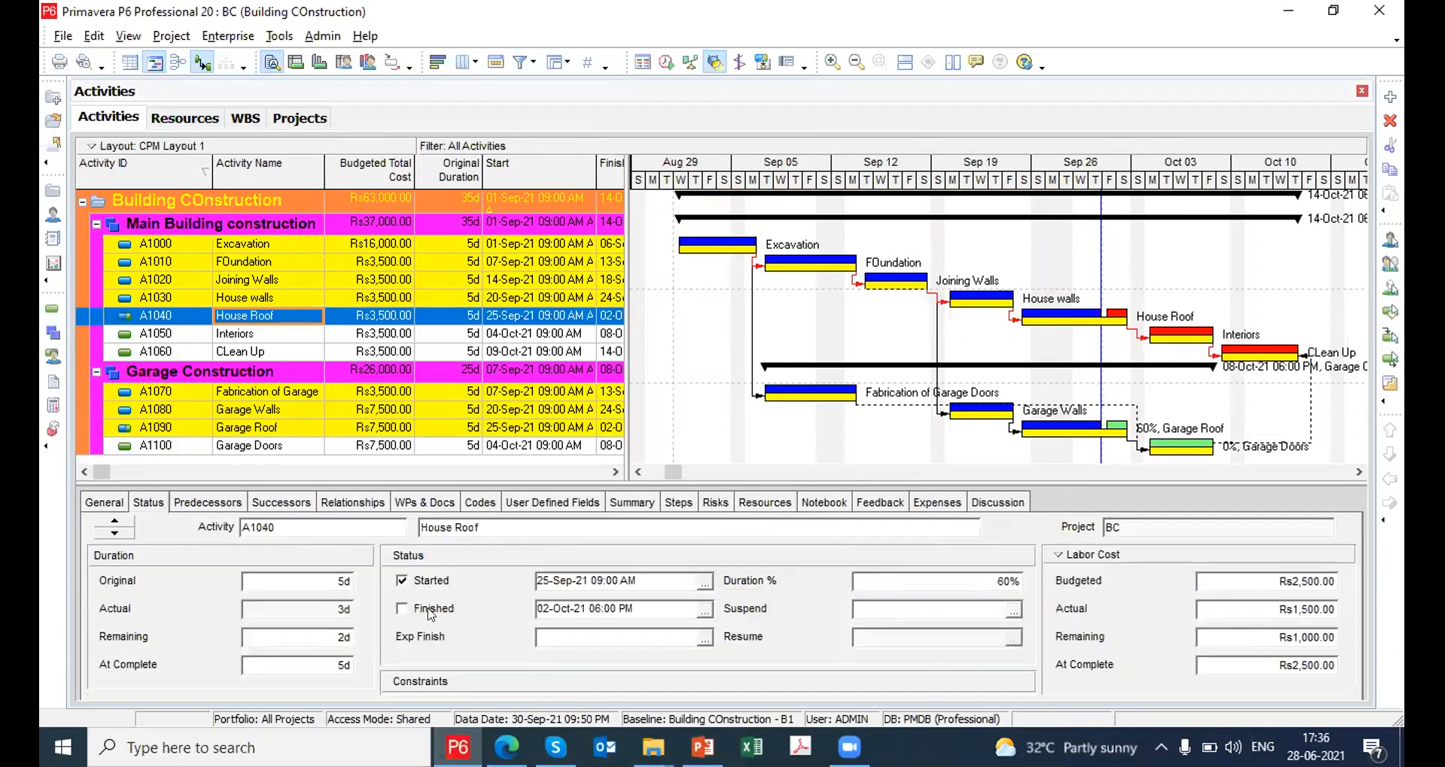
click(426, 606)
click(704, 611)
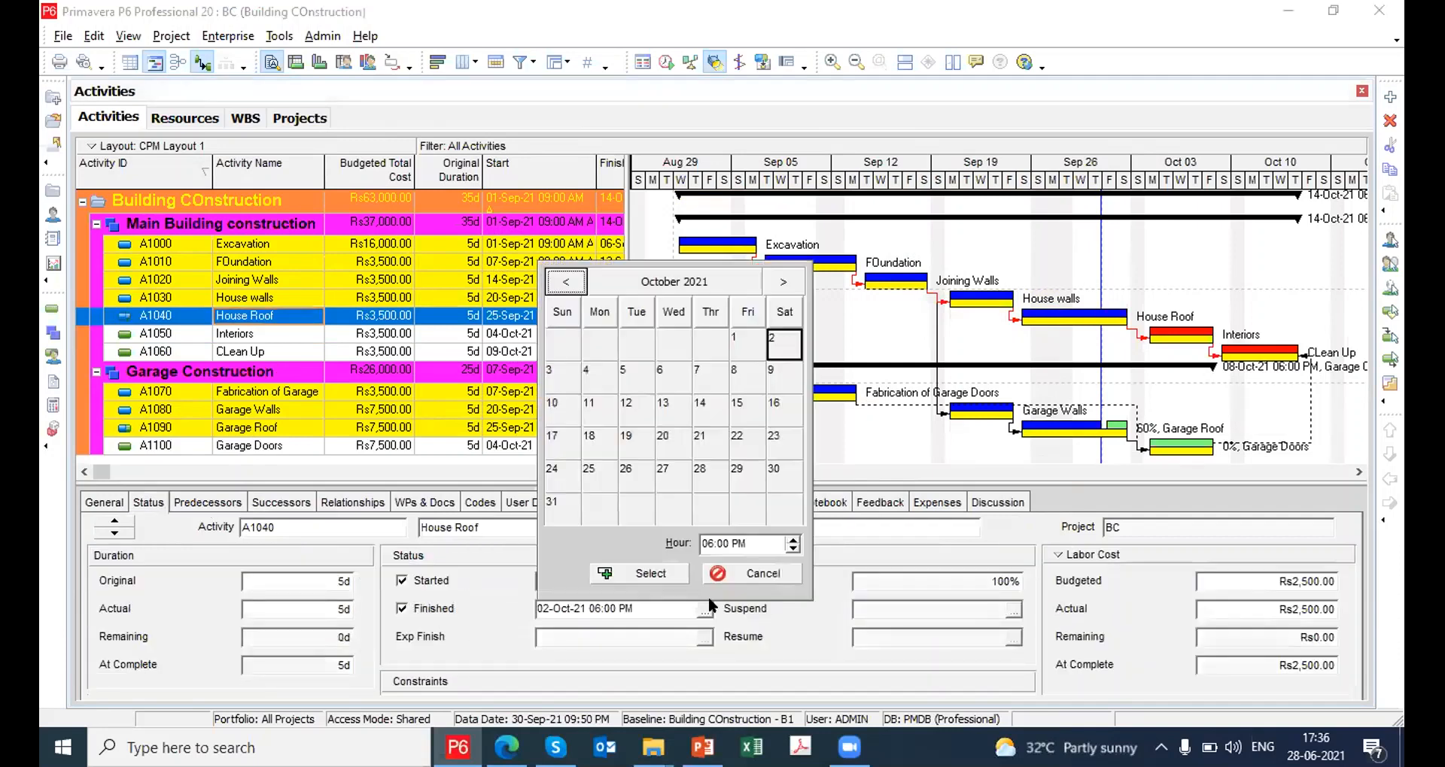
double_click(670, 380)
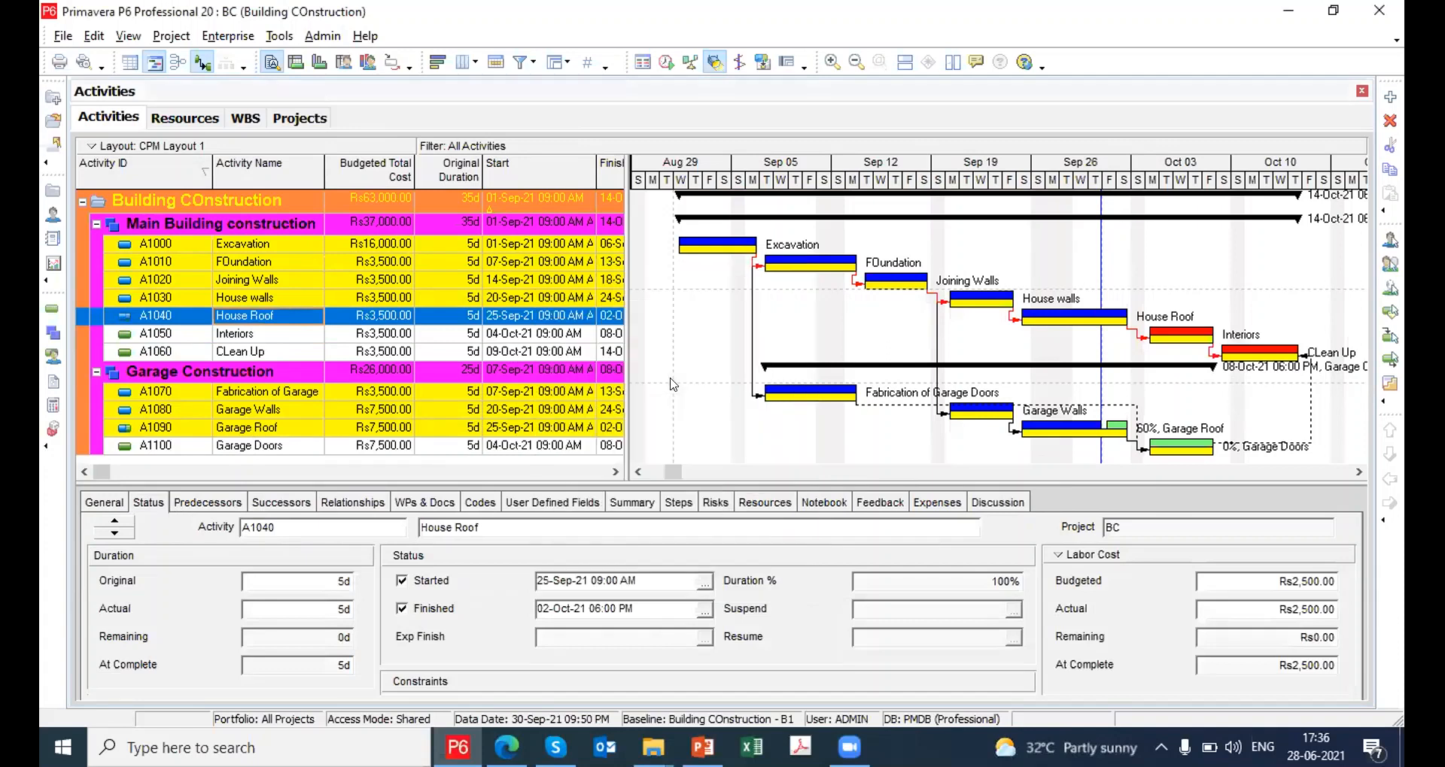
Reschedule the project with the data date set to 06-Oct-21 09:50 PM
click(666, 62)
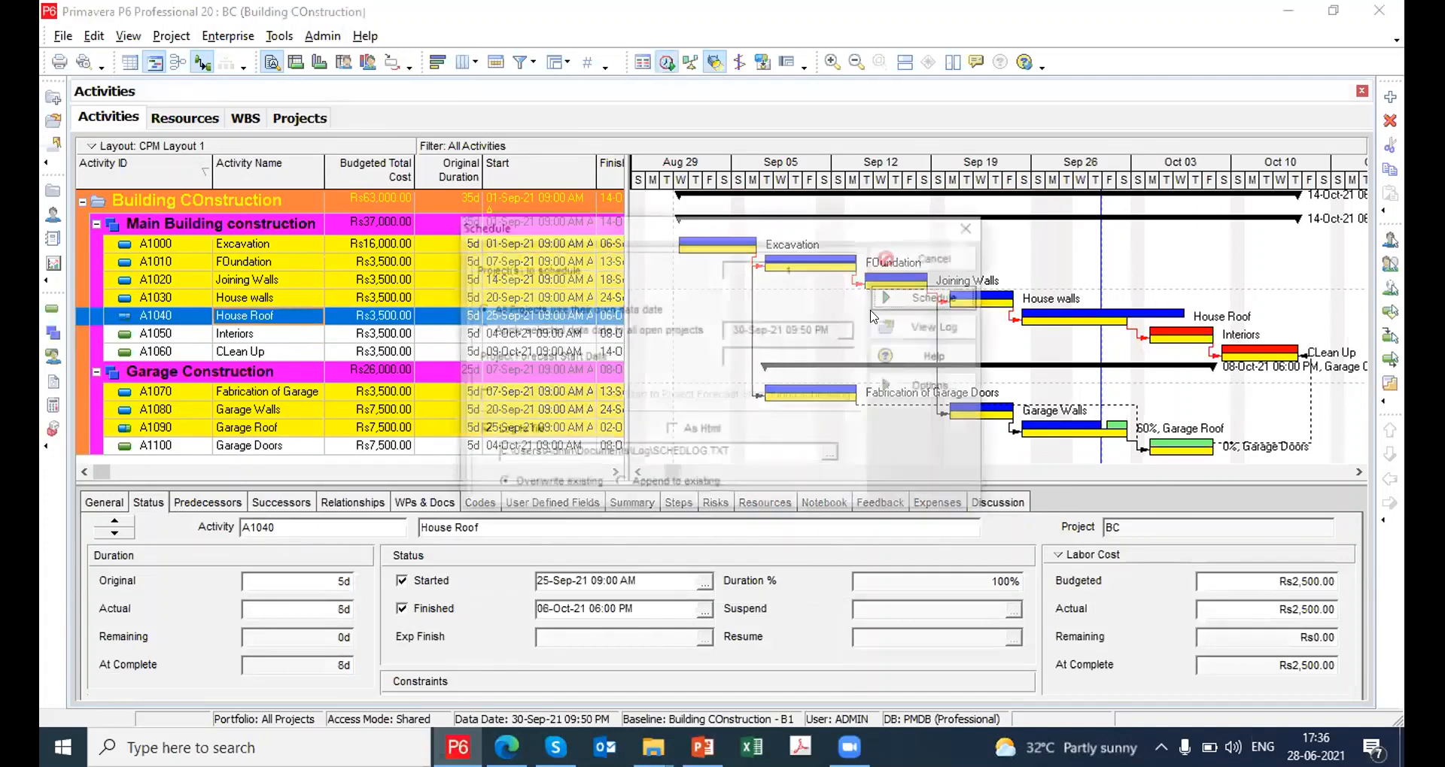
click(702, 331)
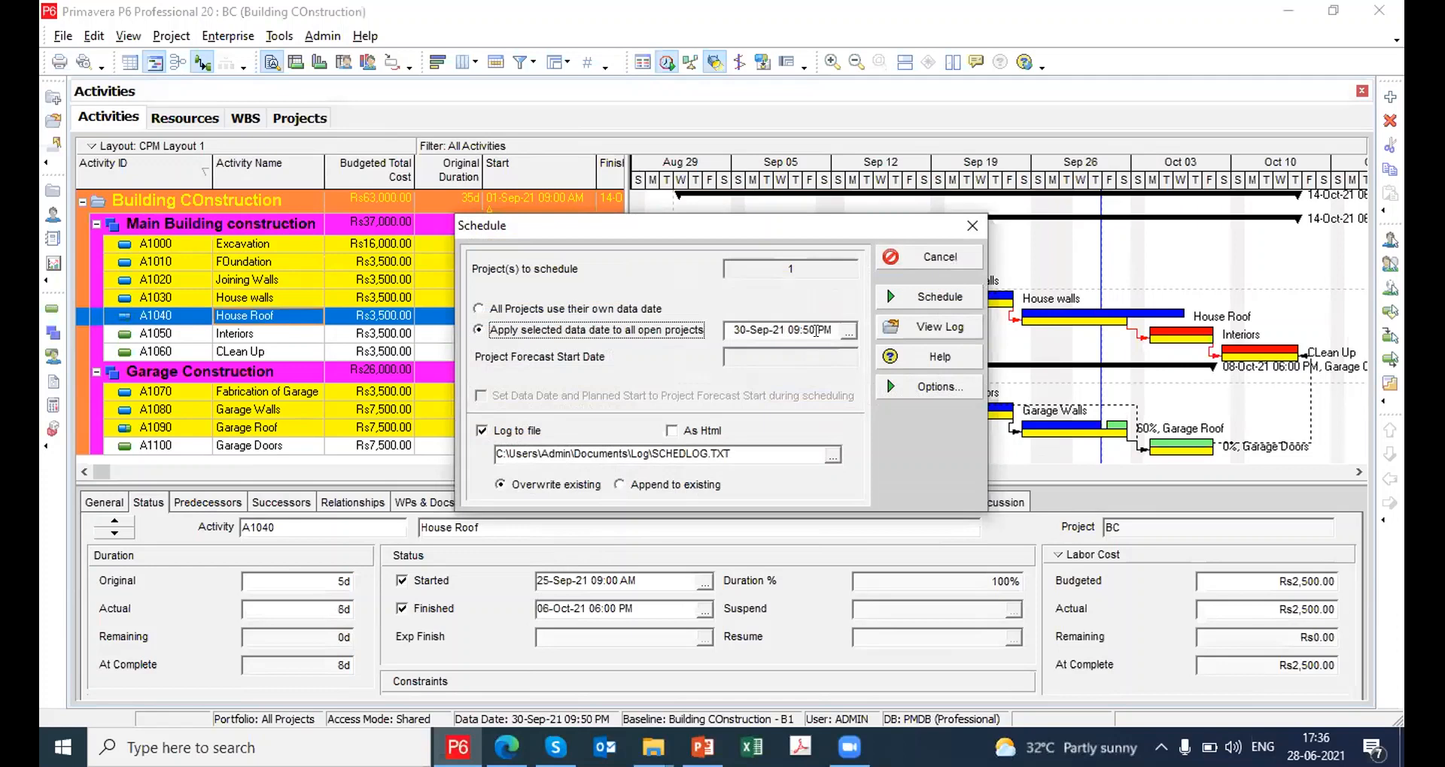
click(849, 332)
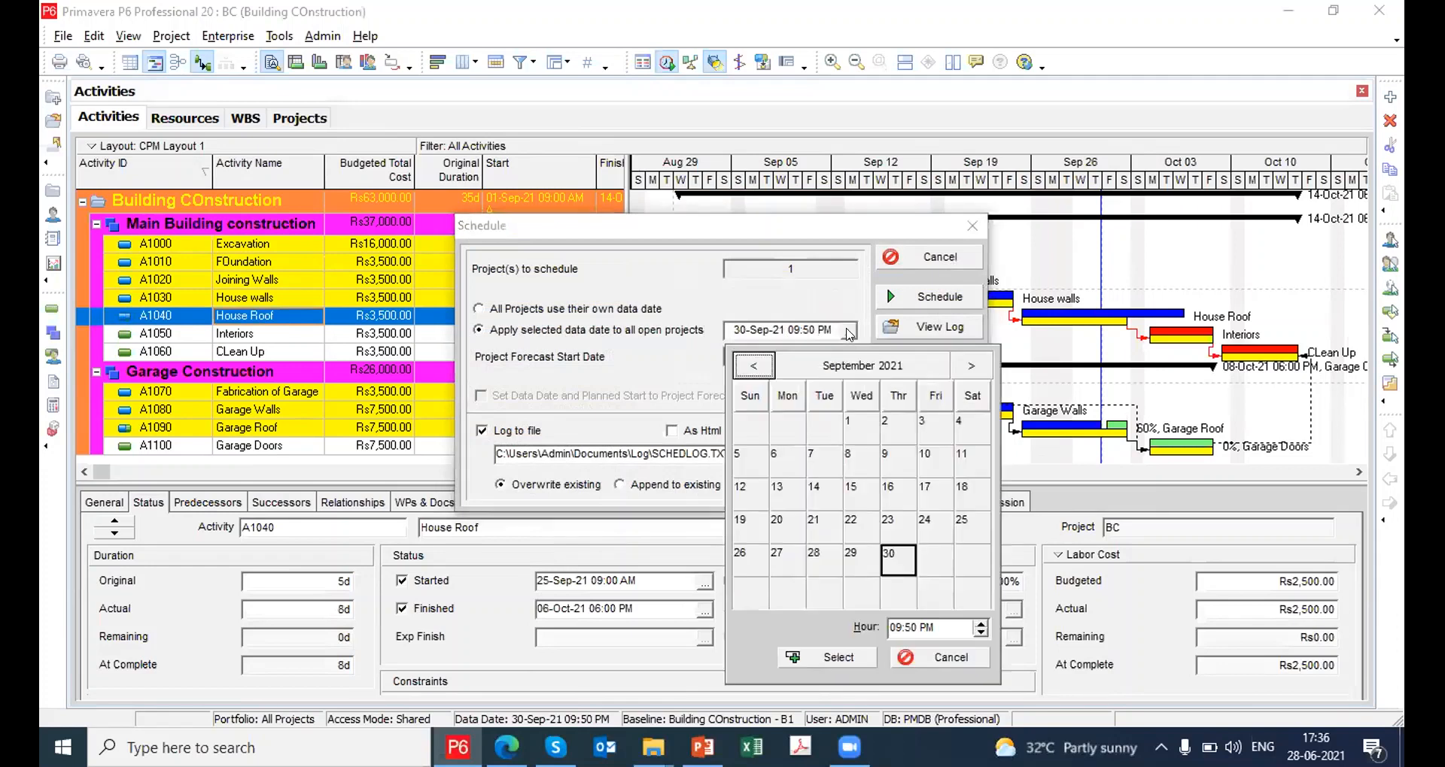
click(972, 366)
double_click(858, 461)
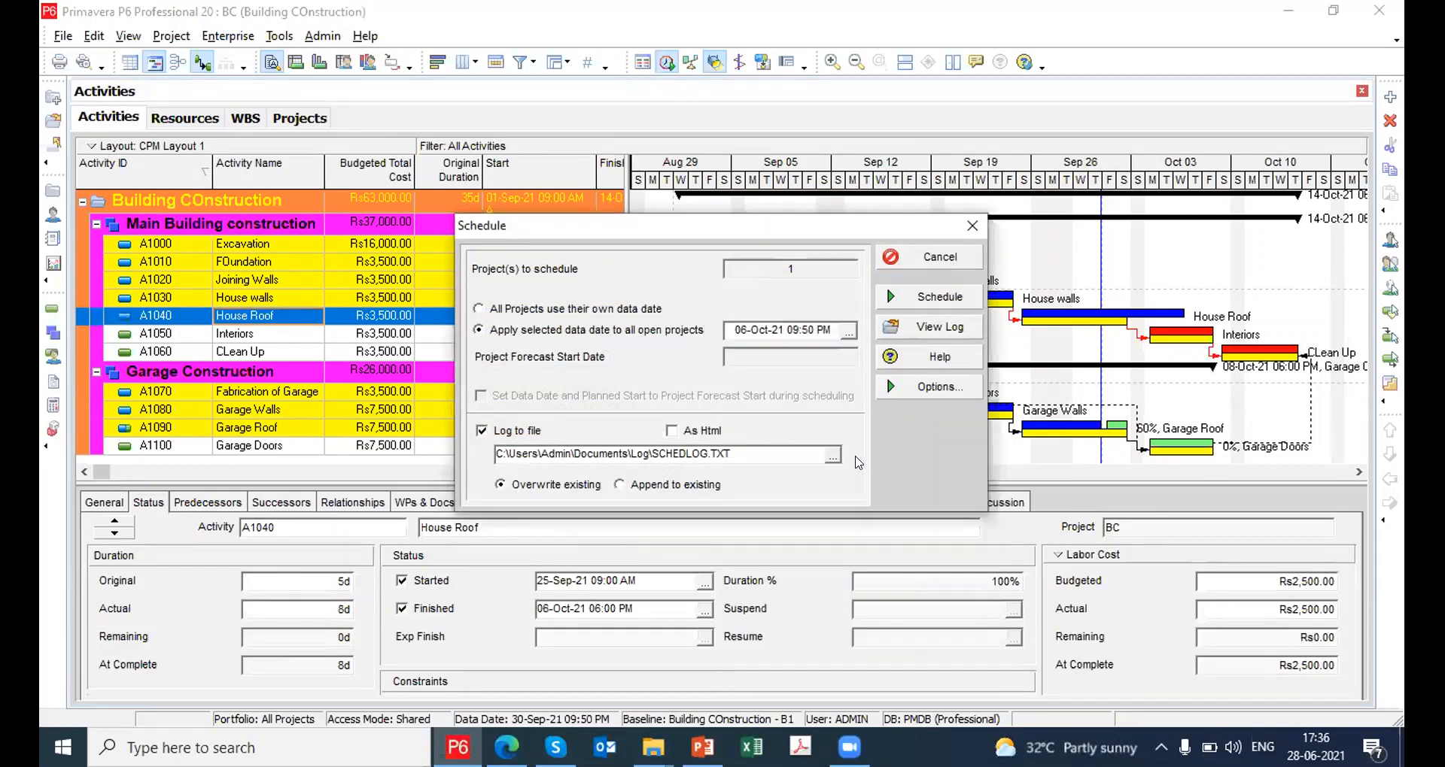
click(924, 299)
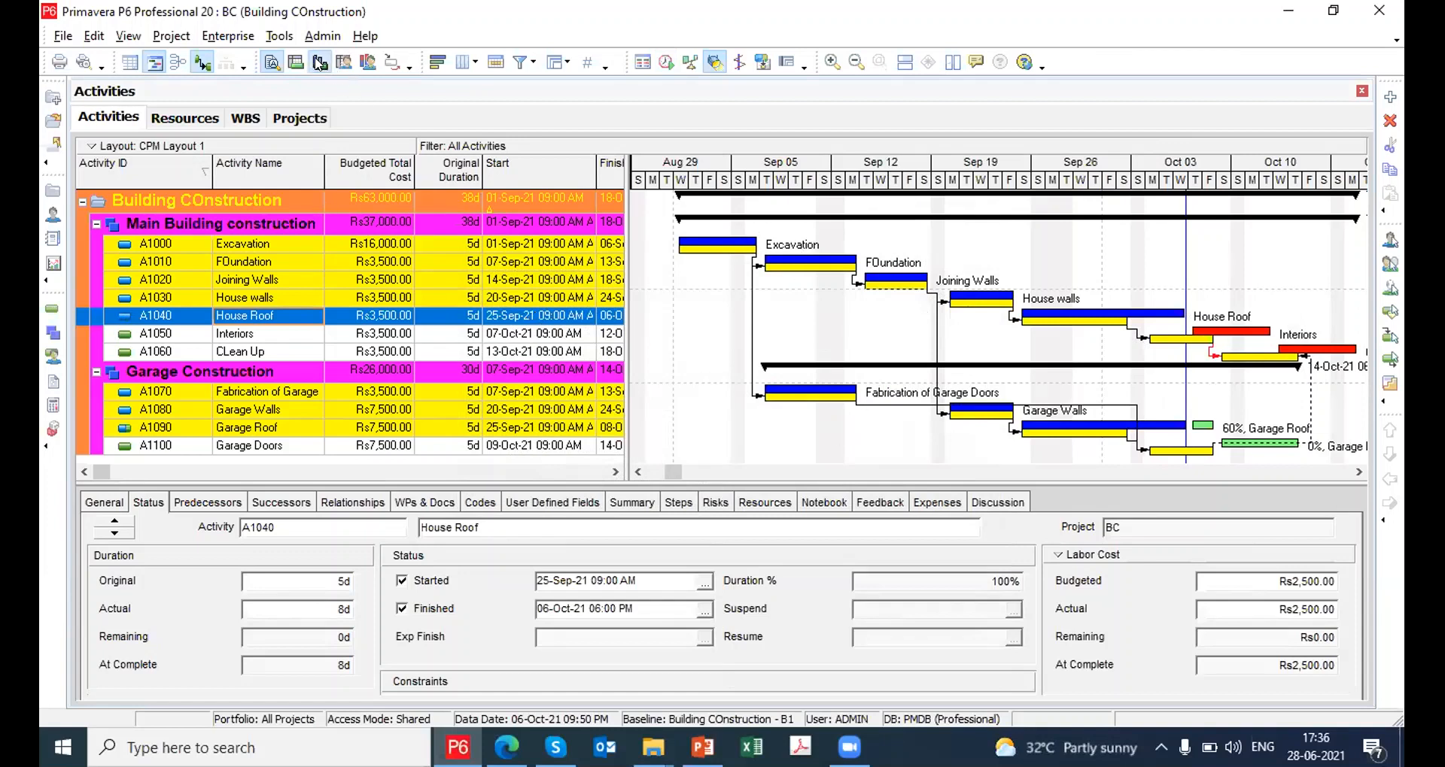
Display the activity usage profile below the Gantt chart and compress the timescale to cover the whole project
click(319, 63)
drag(692, 476, 692, 438)
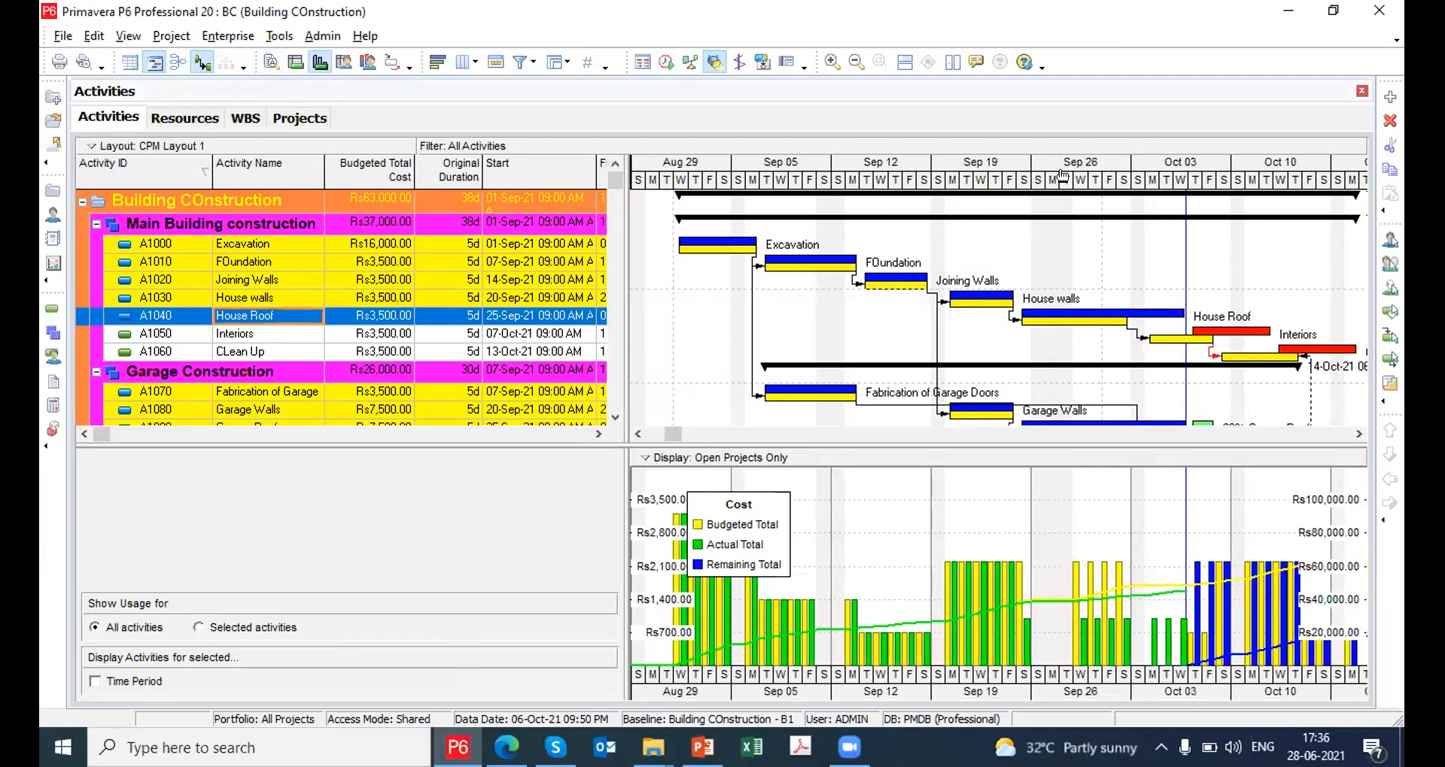
drag(1088, 191, 913, 193)
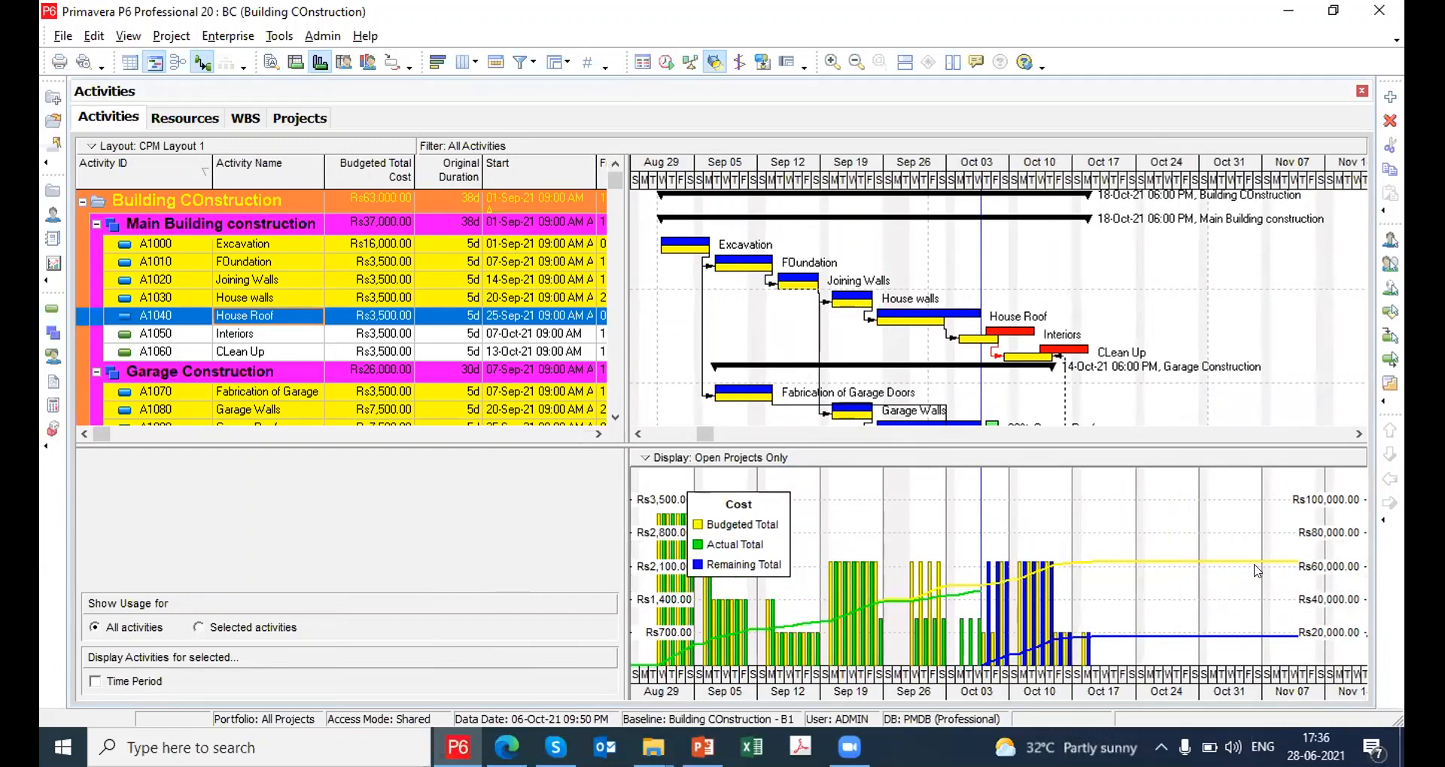
Enable the Planned Value Cost, Earned Value Cost and Estimate at Completion curves for the activity usage profile
right_click(973, 476)
click(1054, 509)
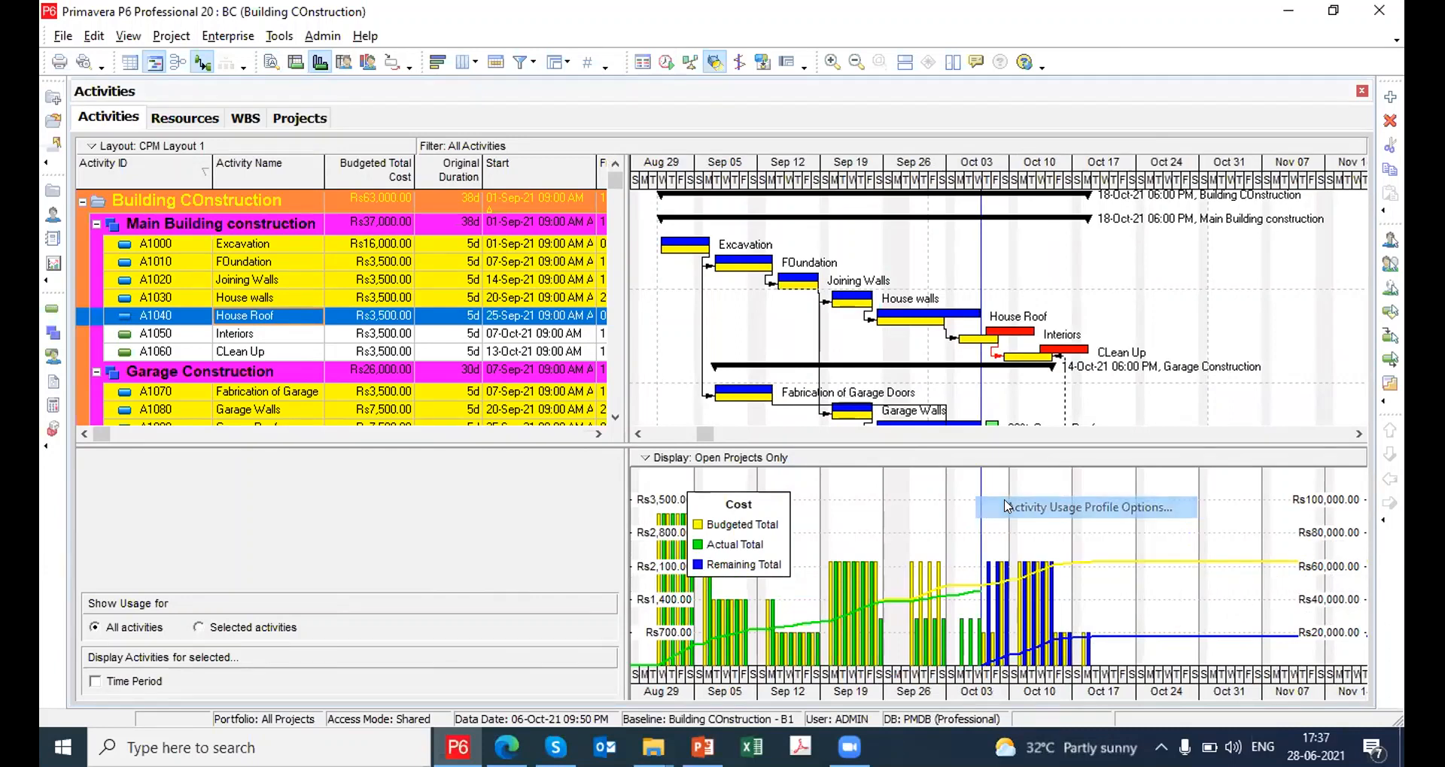
click(703, 529)
click(704, 556)
click(704, 584)
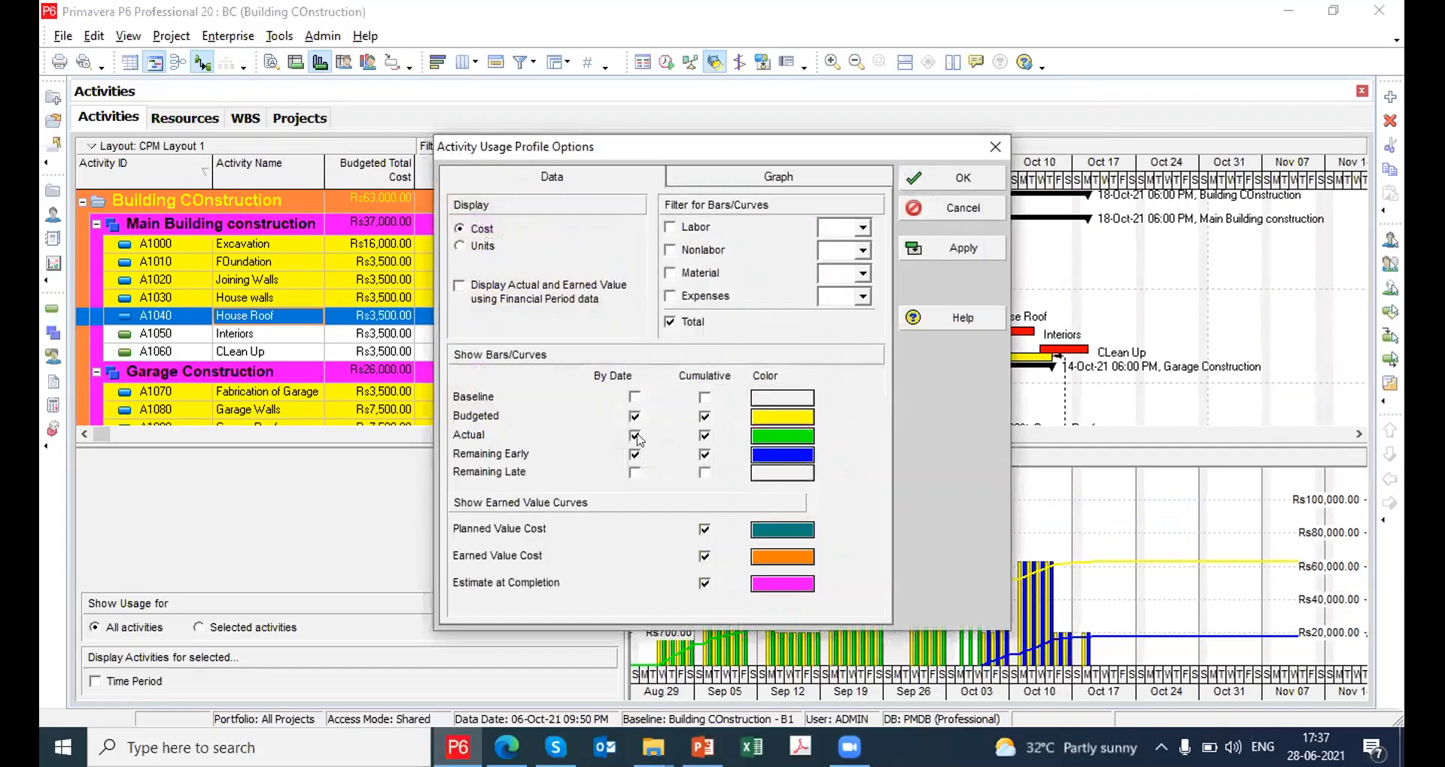
Hide the by-date and cumulative Budgeted, Actual and Remaining Early values in the usage profile and apply the options
click(634, 416)
click(634, 435)
click(634, 454)
click(703, 417)
click(703, 435)
click(704, 454)
click(927, 251)
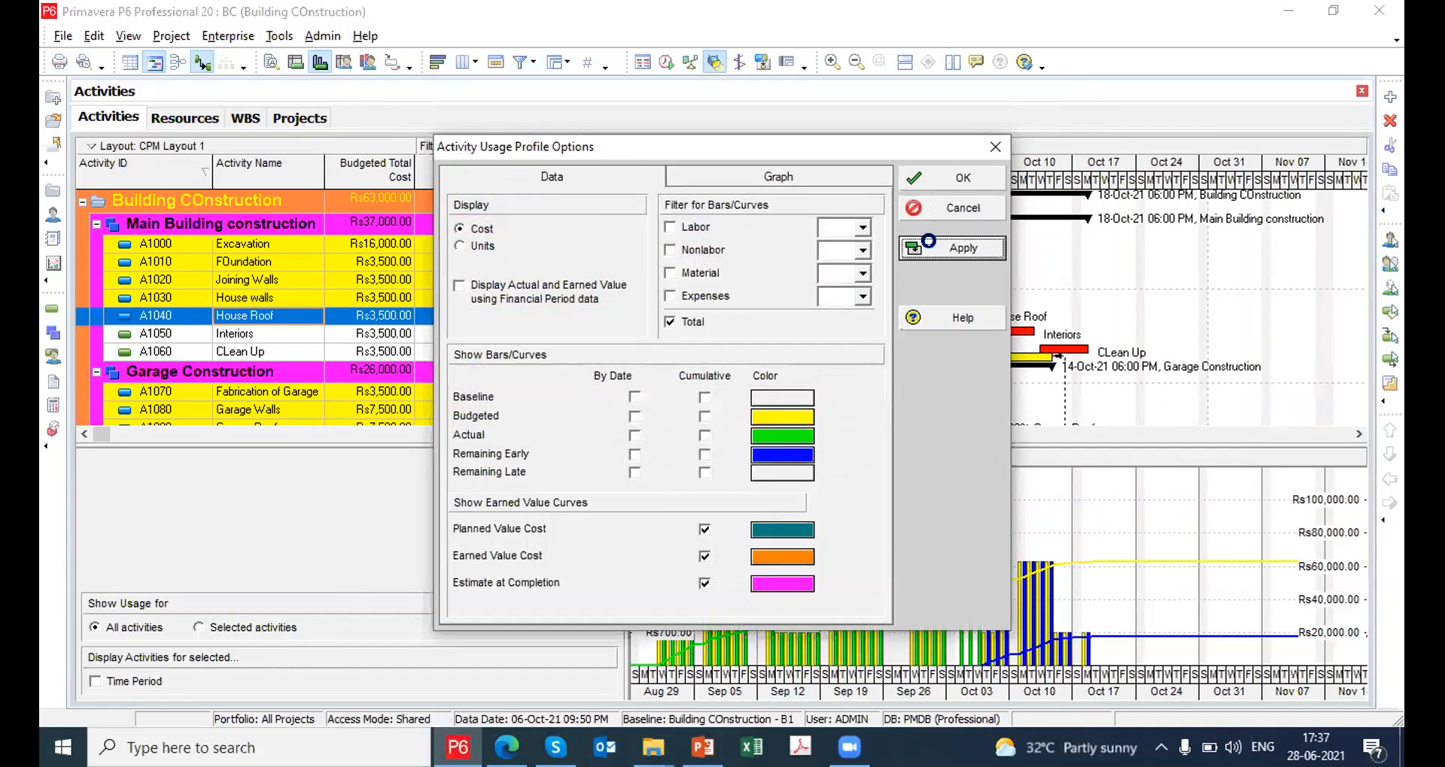
click(970, 181)
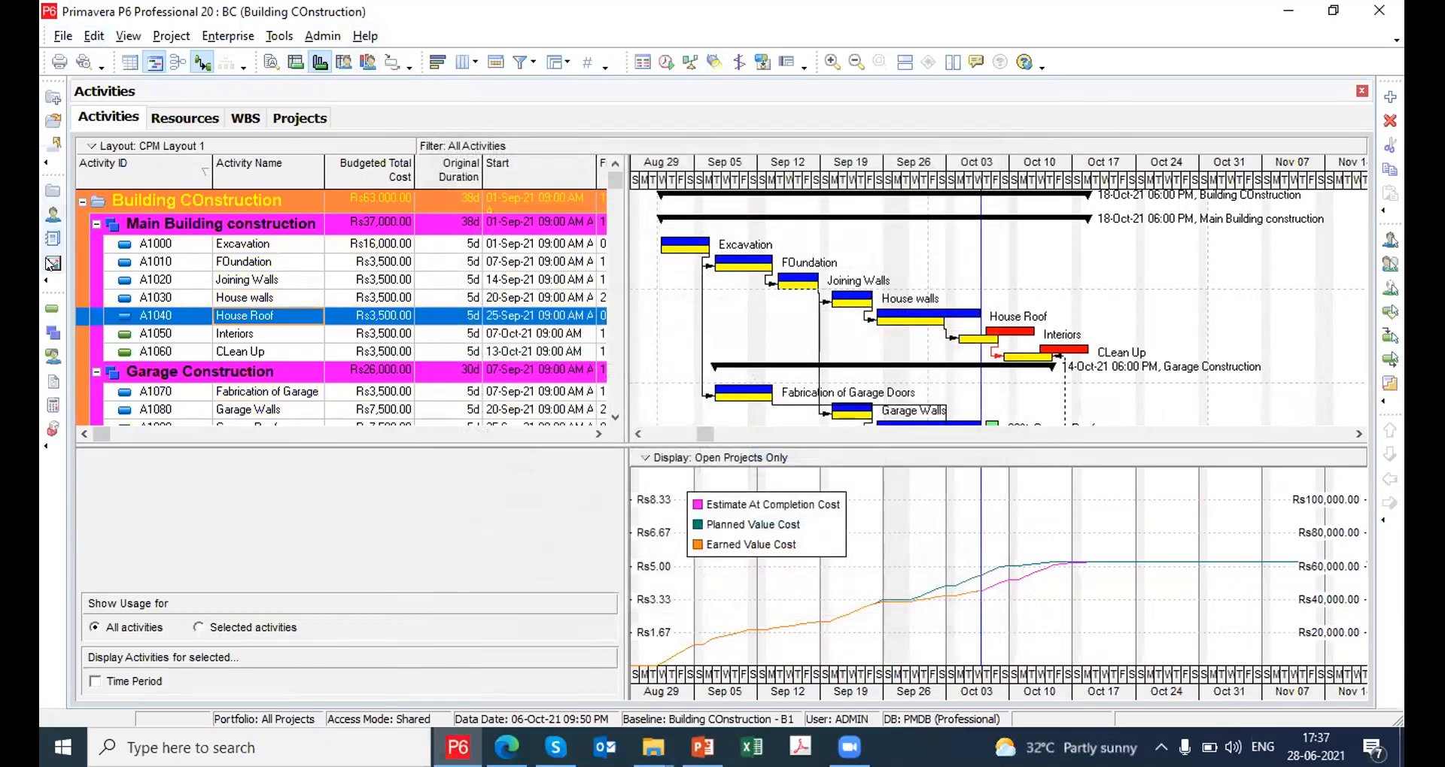
Examine the Building COnstruction project's earned value figures in the Tracking view, then return to its activities
click(53, 263)
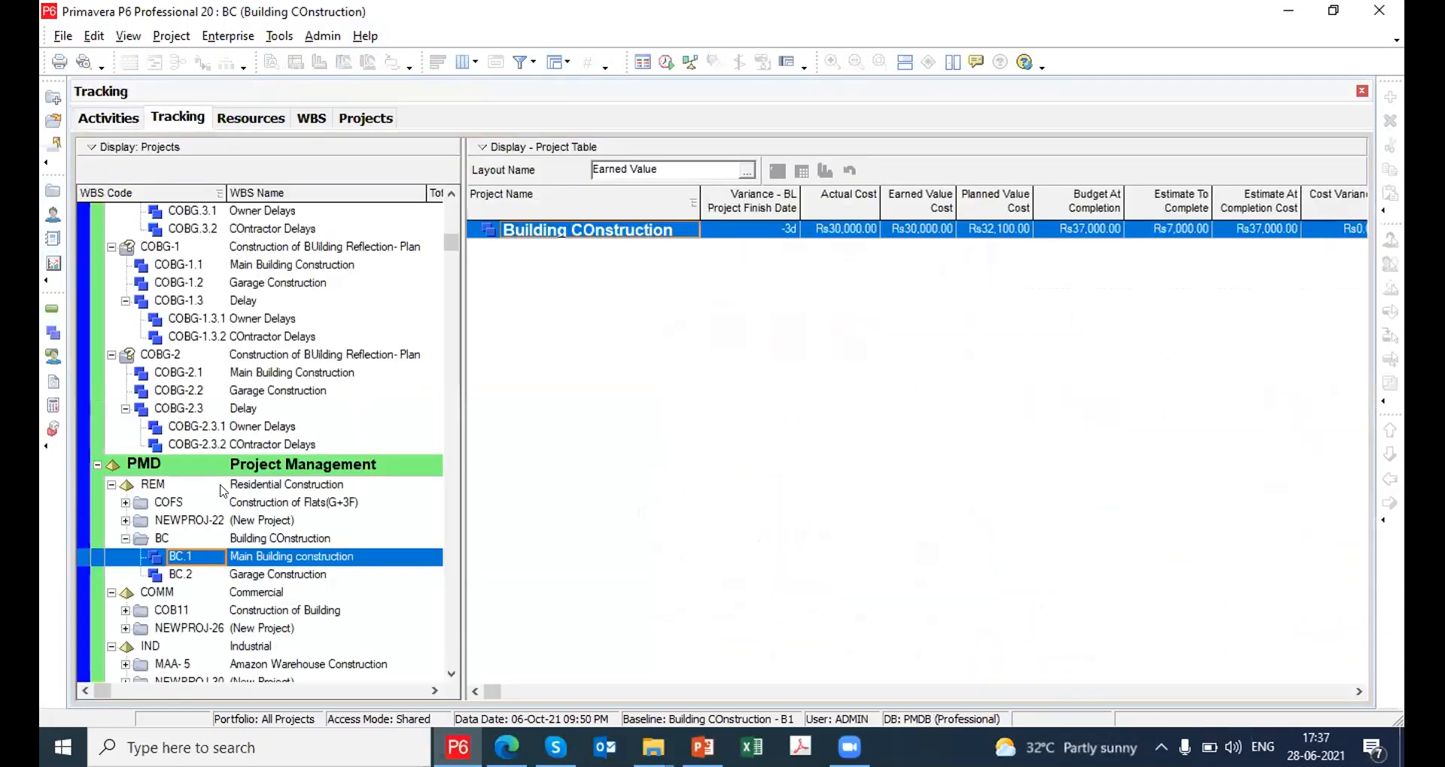
click(164, 541)
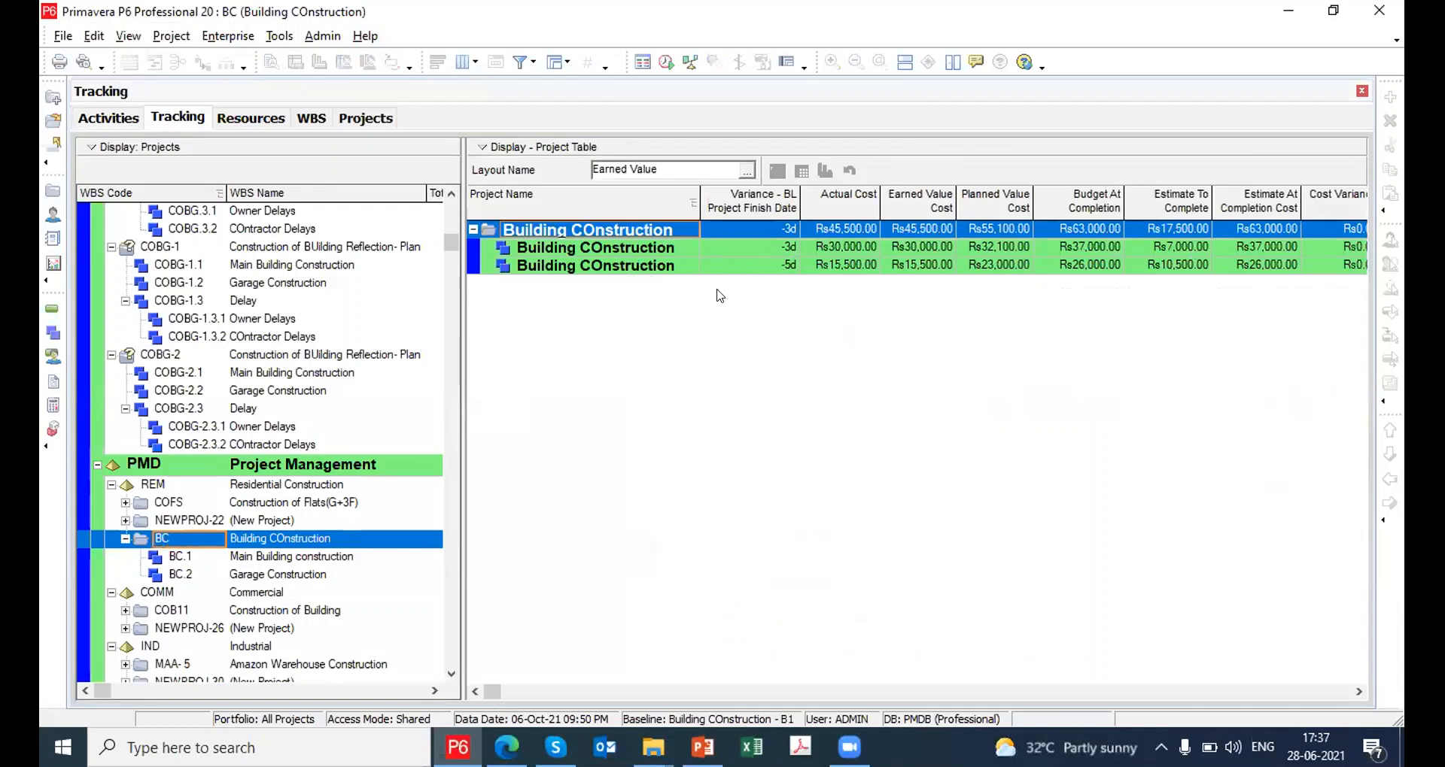
click(120, 125)
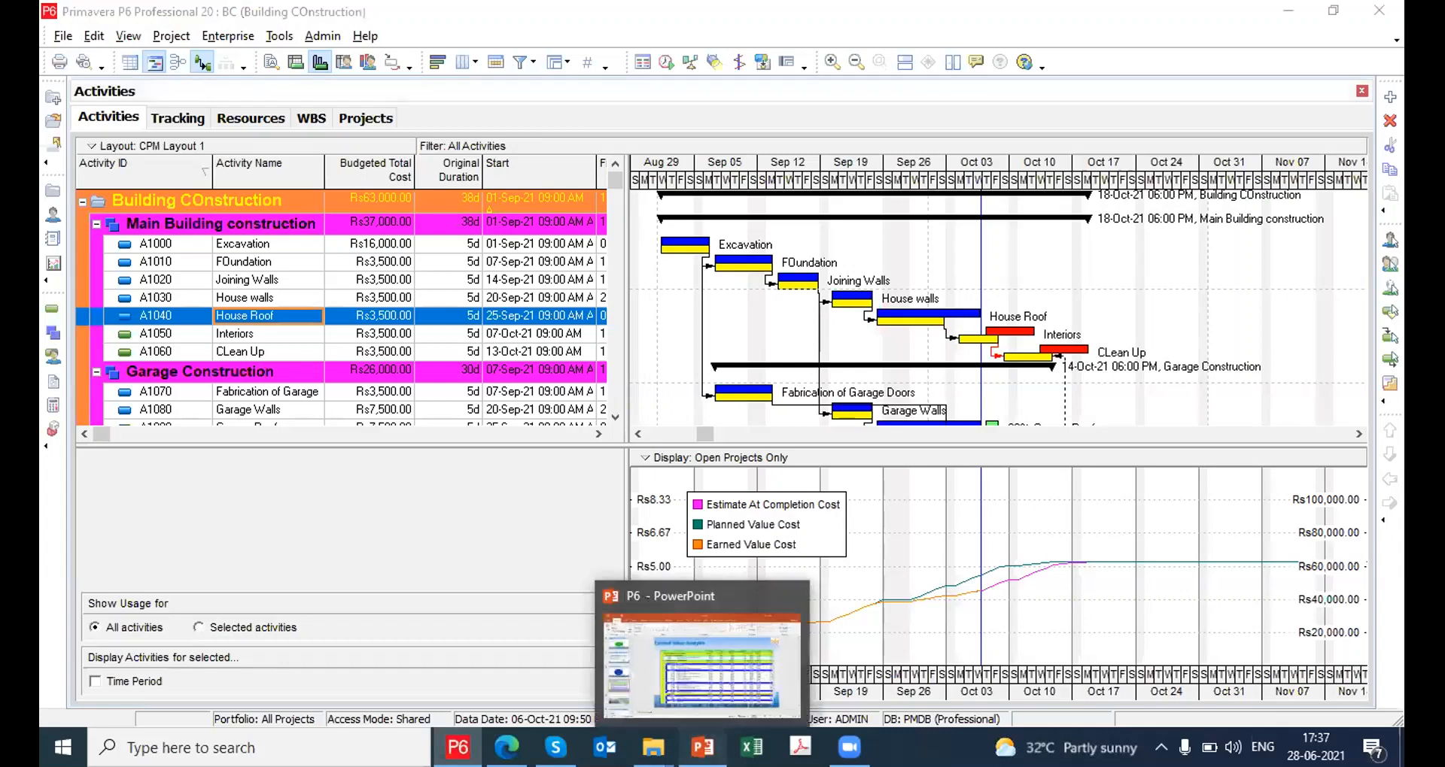
Switch to PowerPoint and present the Earned Value Analysis slide full screen
click(682, 745)
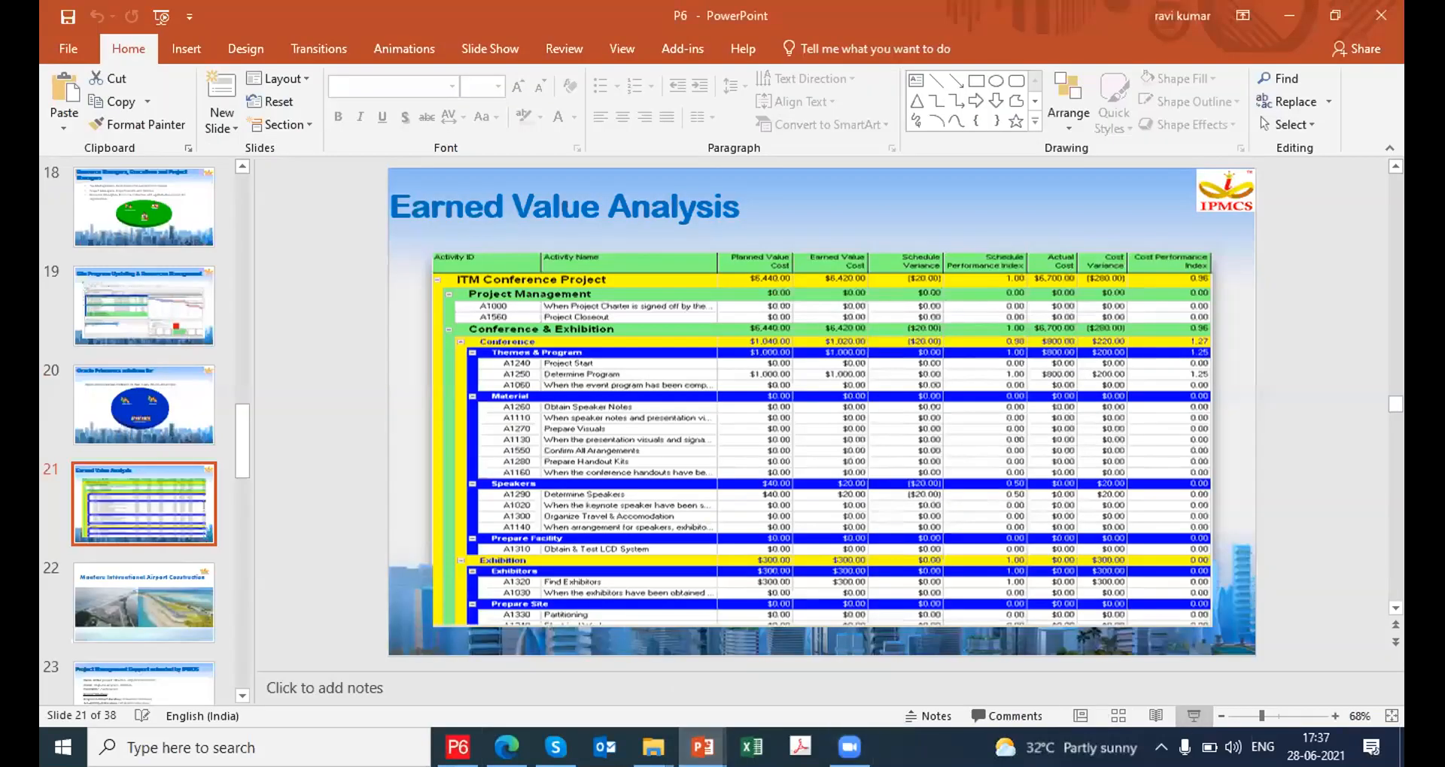
click(1187, 719)
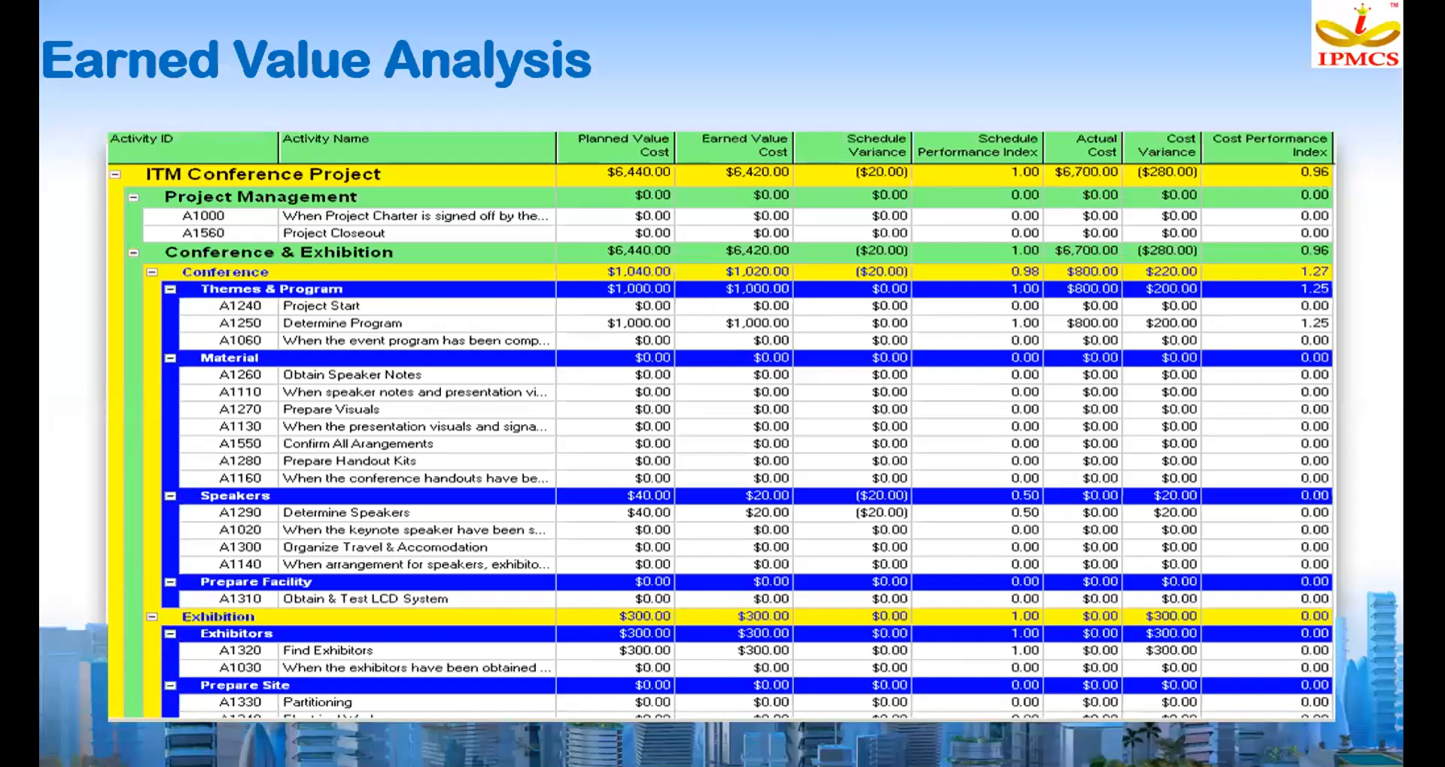
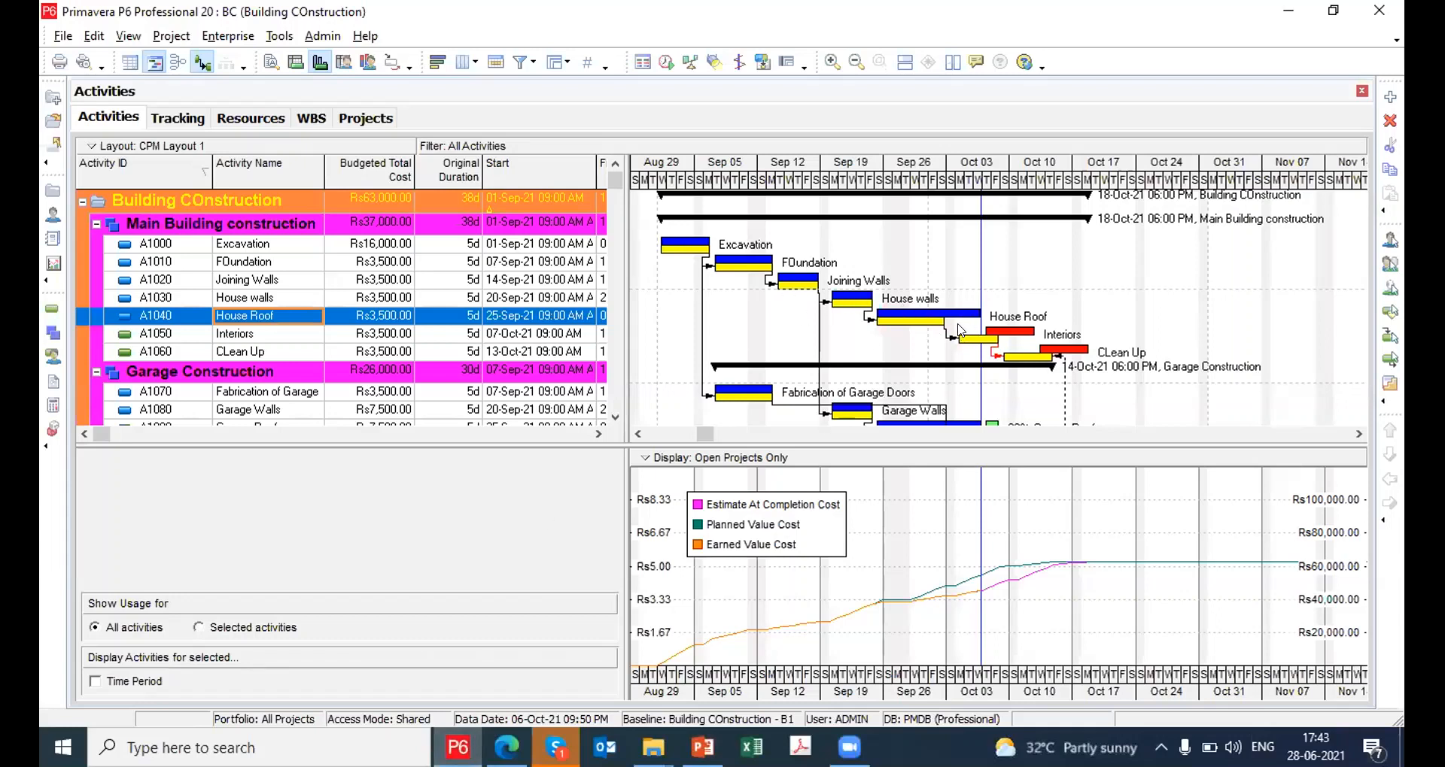
Open the COBG Construction of BUilding project from the Real Estate Division
click(369, 119)
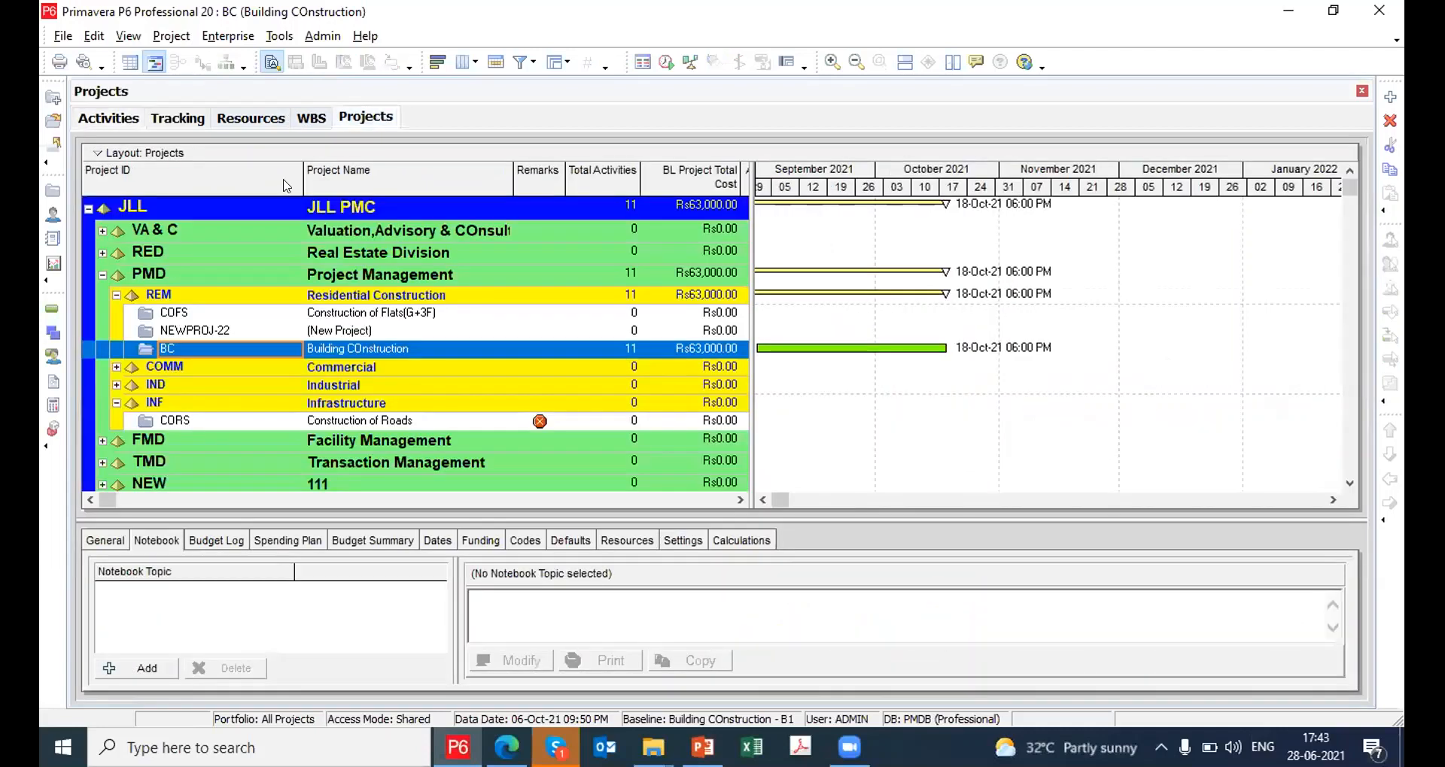
click(104, 232)
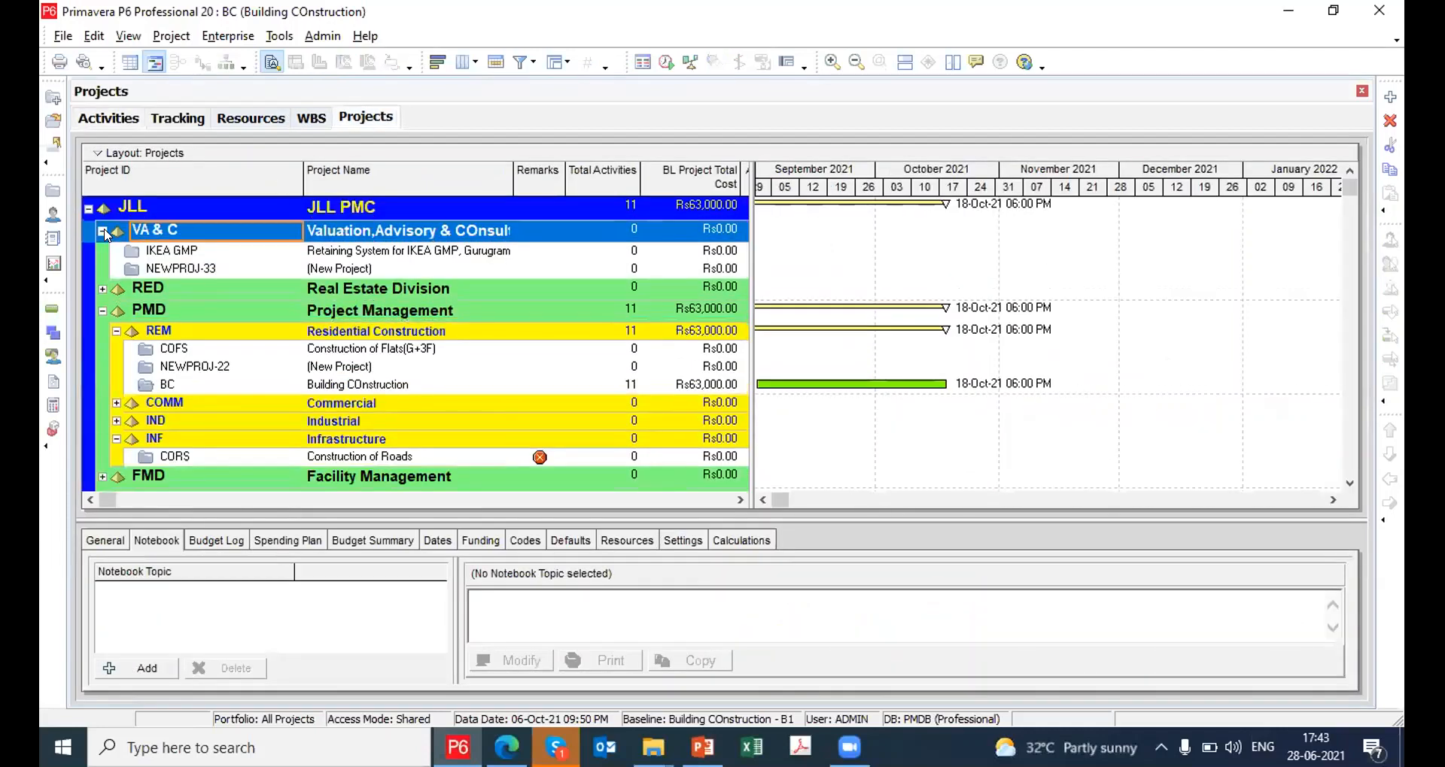
click(98, 292)
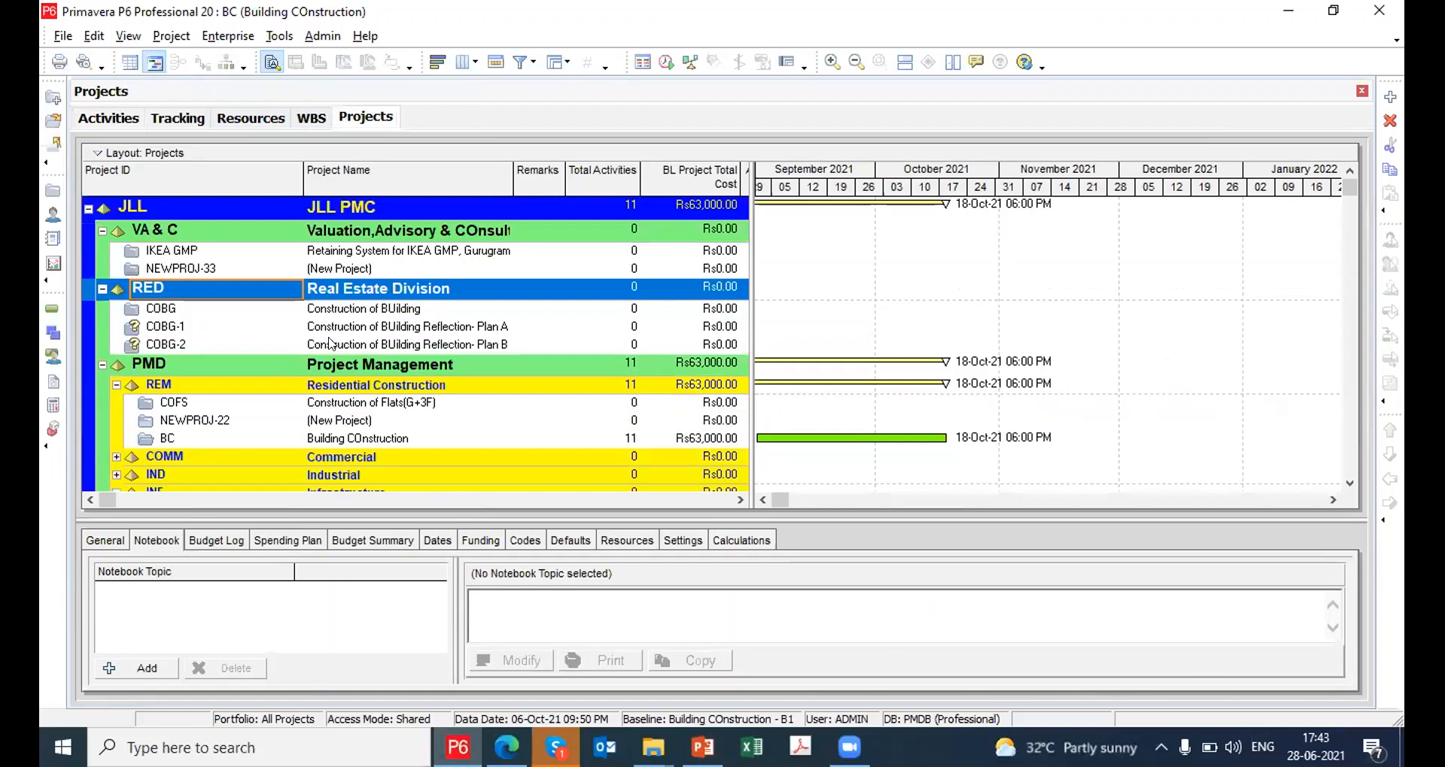
click(305, 311)
right_click(306, 313)
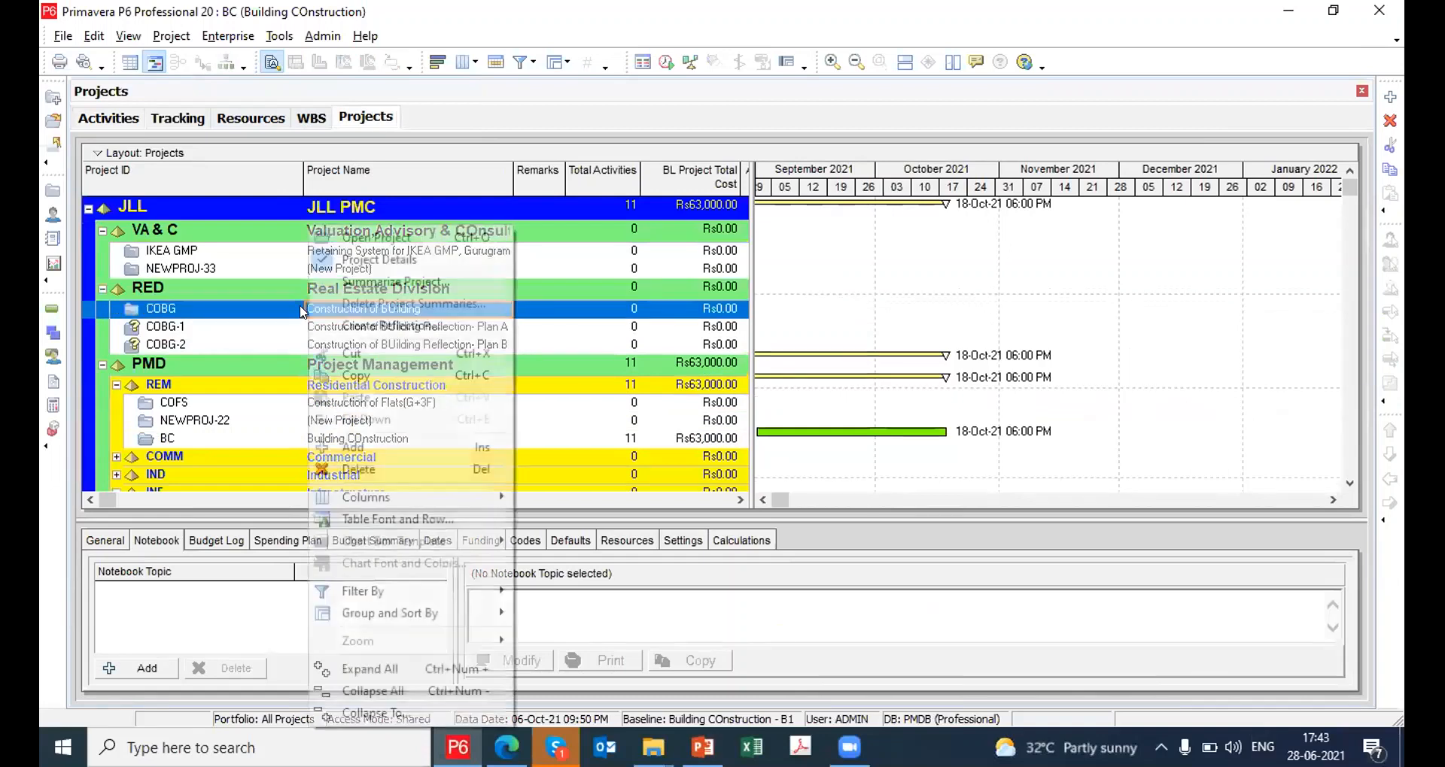
click(348, 237)
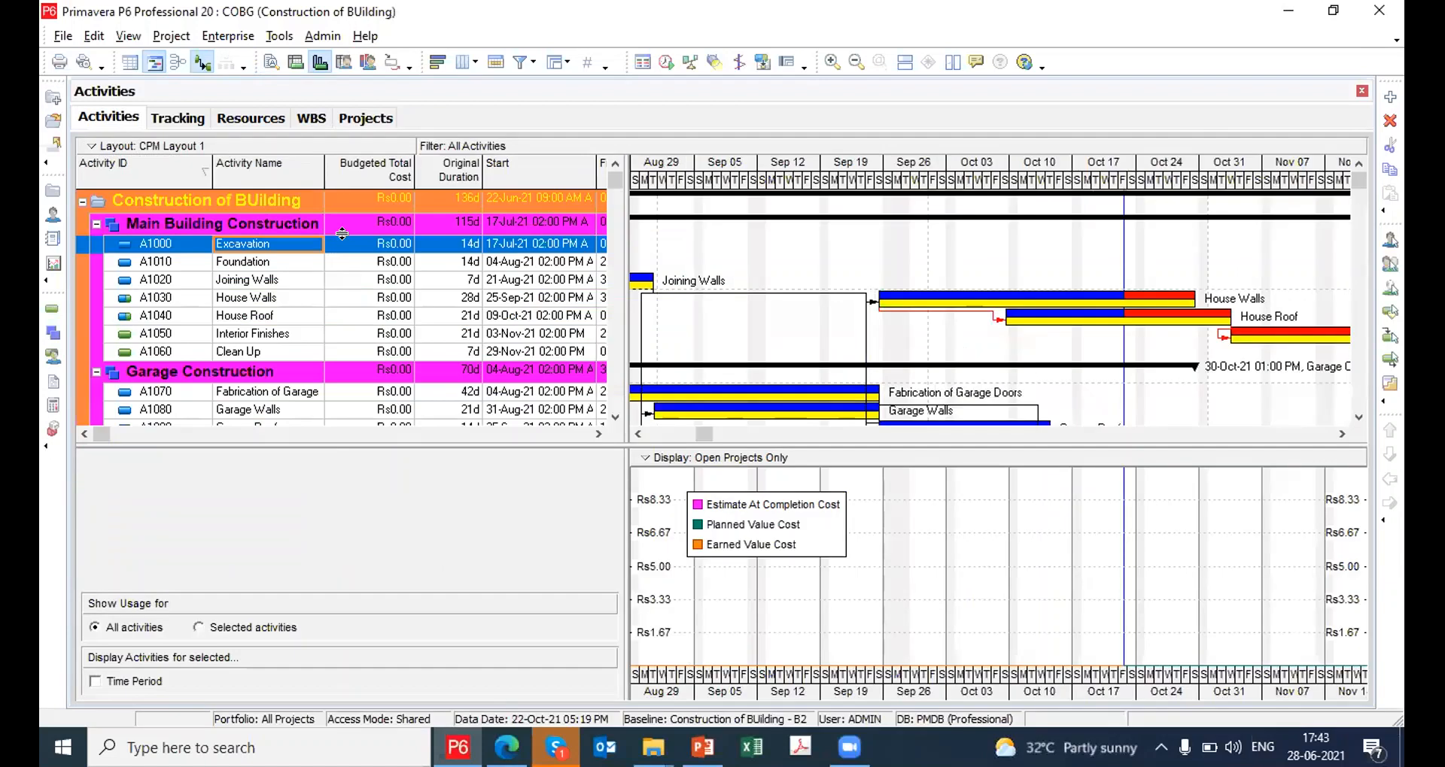
Check which baselines are maintained for the Construction of BUilding project
click(171, 35)
click(233, 132)
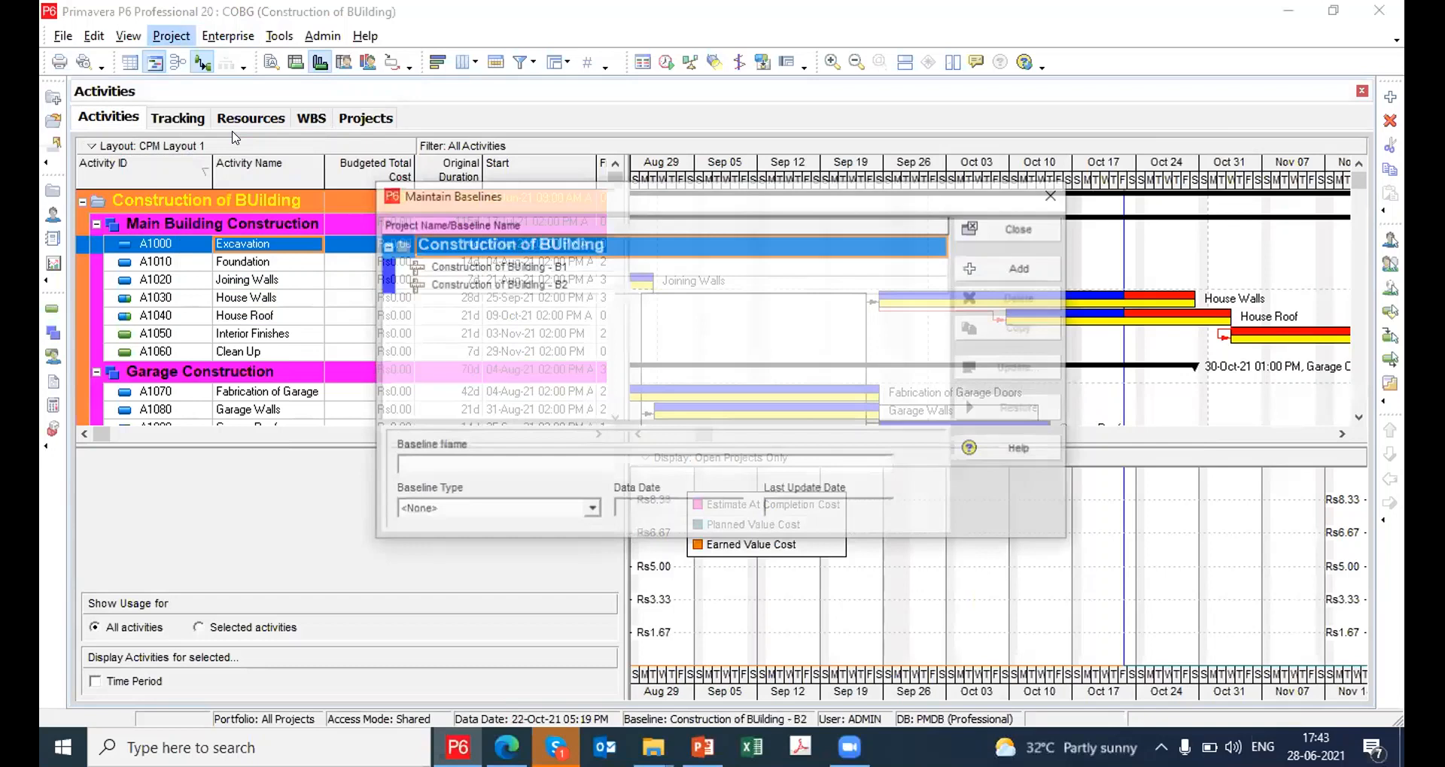
click(1022, 230)
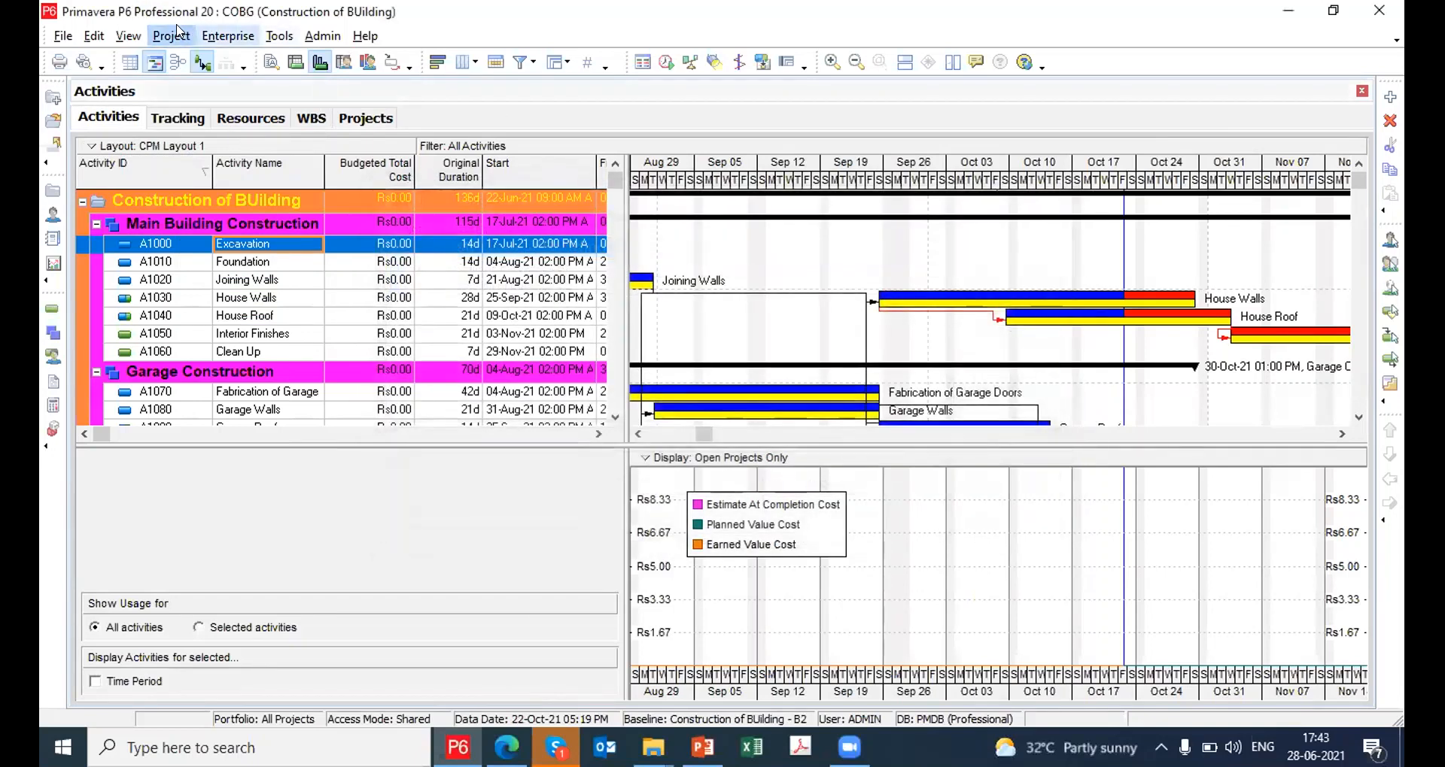
Assign Construction of BUilding - B1 as the project baseline and Current Project as the primary user baseline
click(171, 36)
click(191, 108)
click(558, 311)
click(553, 343)
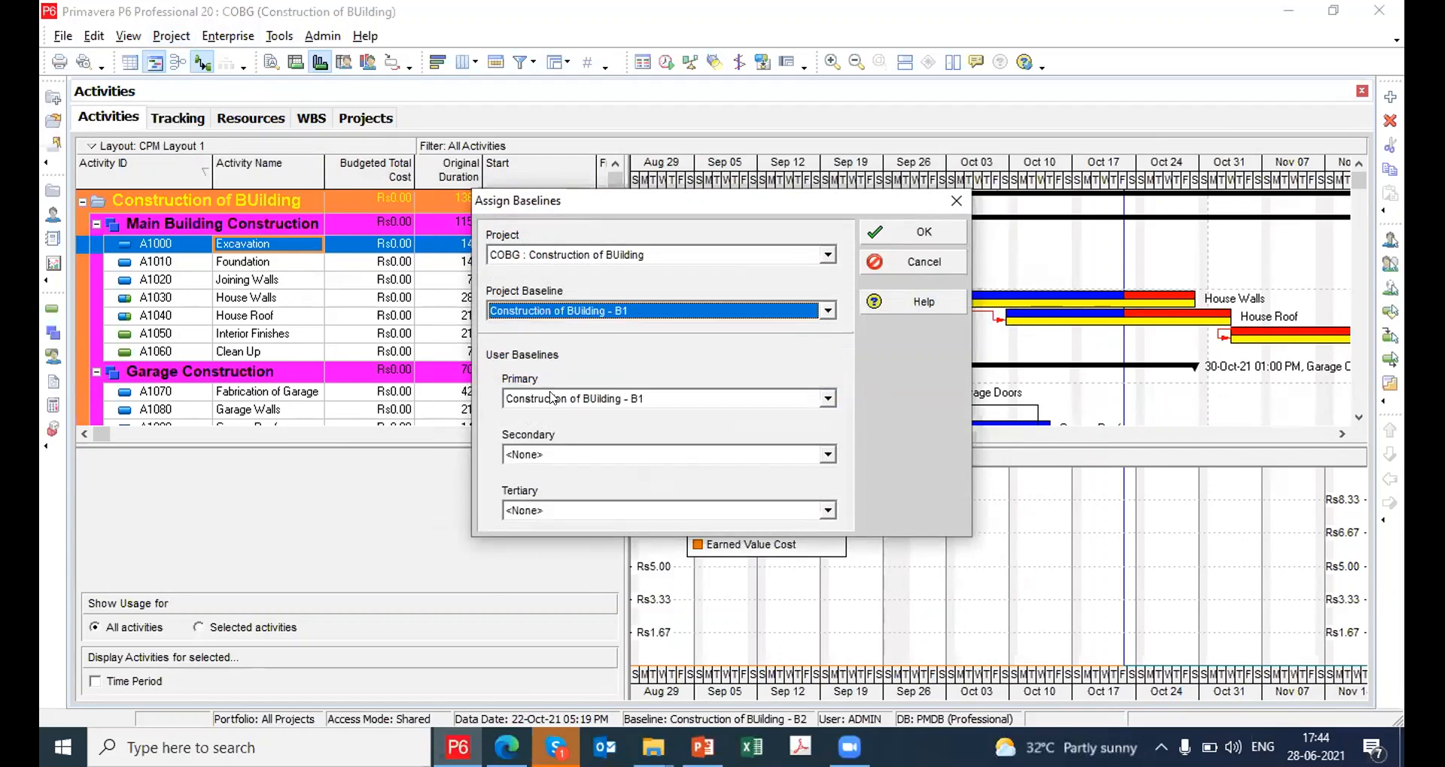
click(552, 406)
click(549, 418)
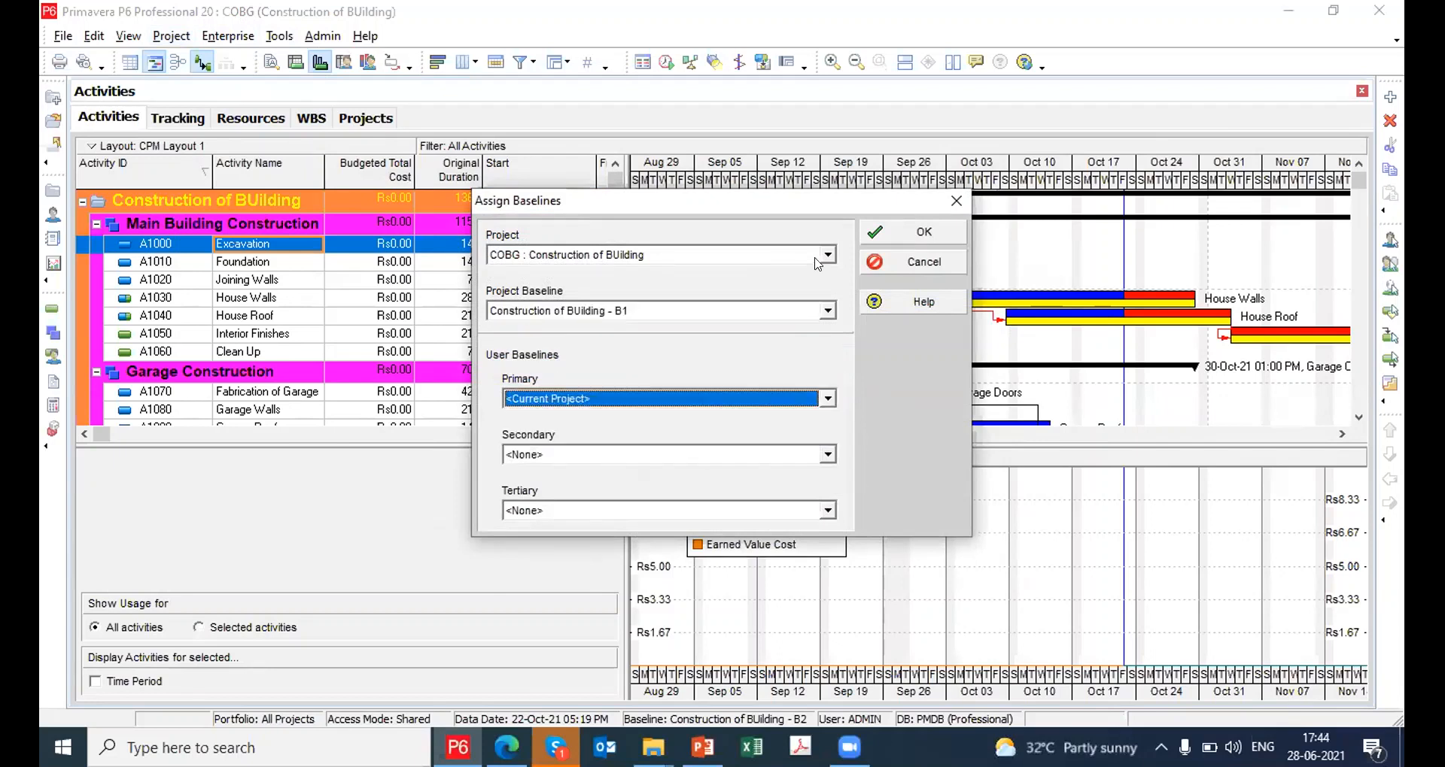
click(890, 234)
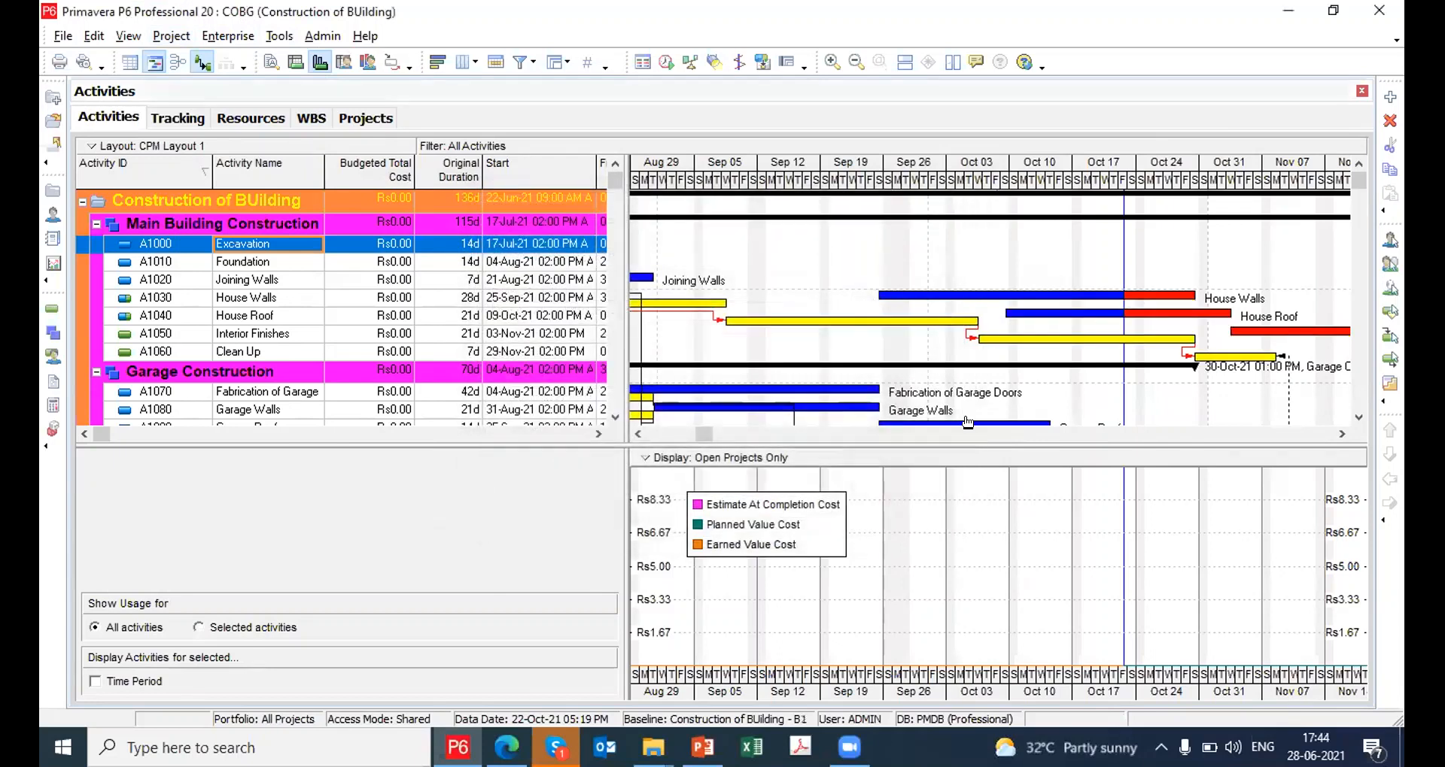
Set the Gantt chart timescale's date interval to Month/Week
drag(1100, 183, 926, 179)
right_click(895, 262)
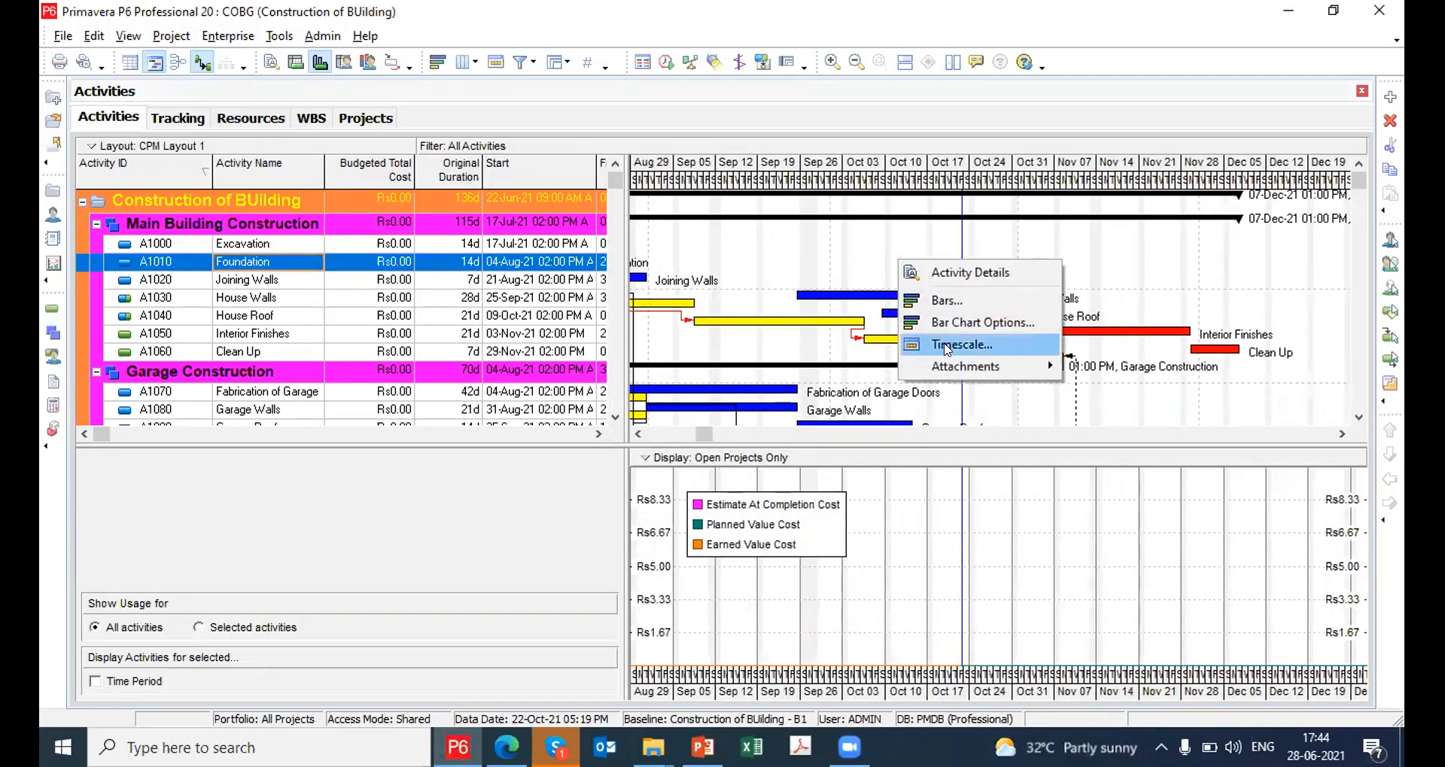
click(945, 345)
click(731, 432)
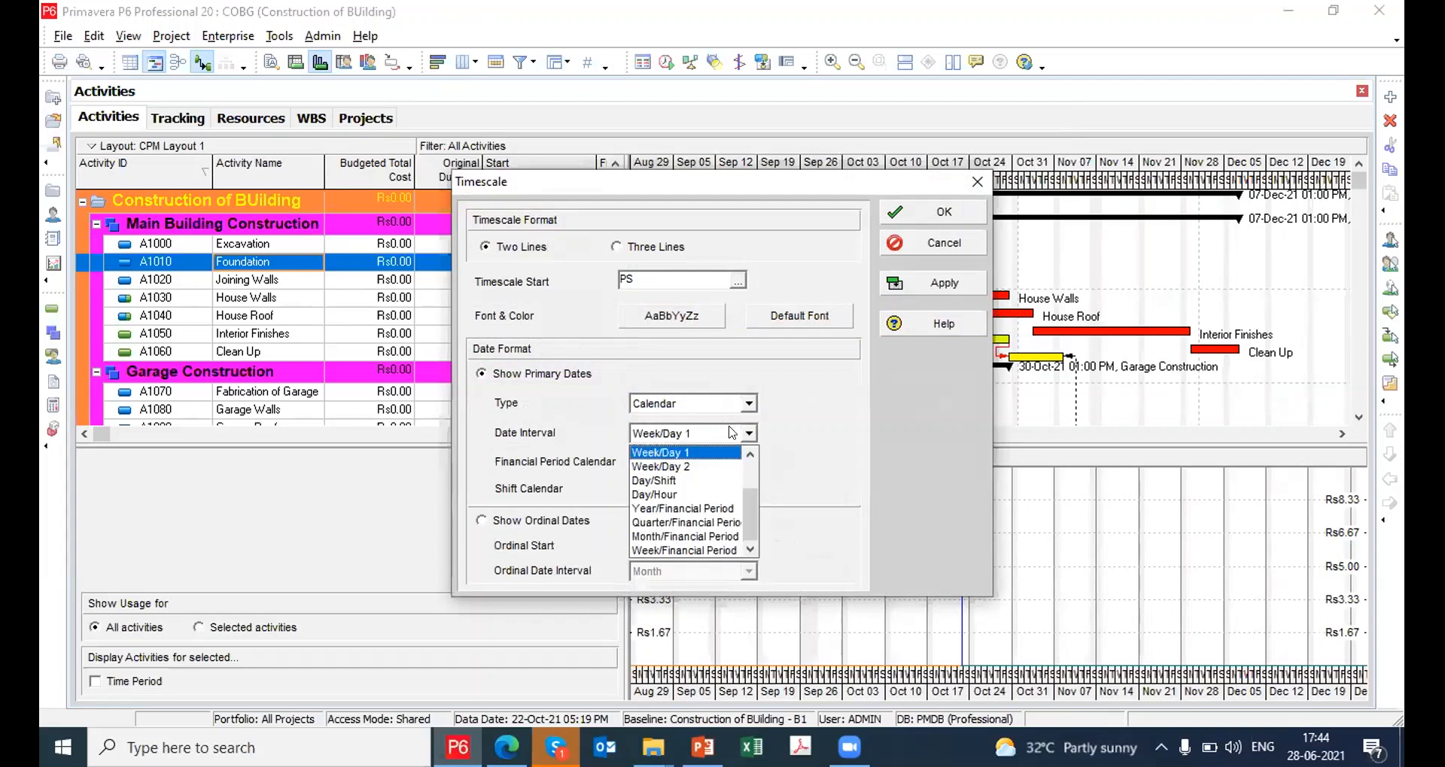
drag(747, 494, 743, 468)
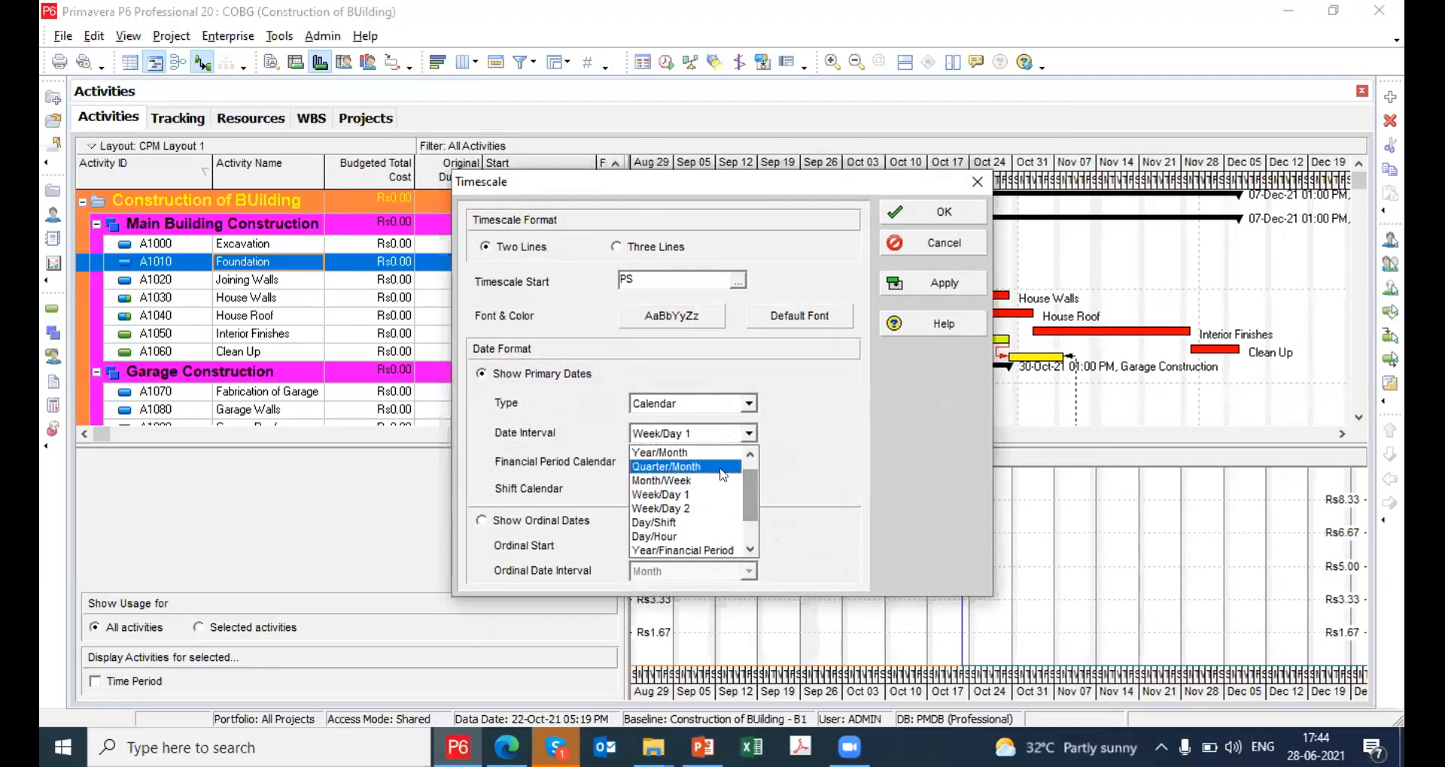
click(678, 481)
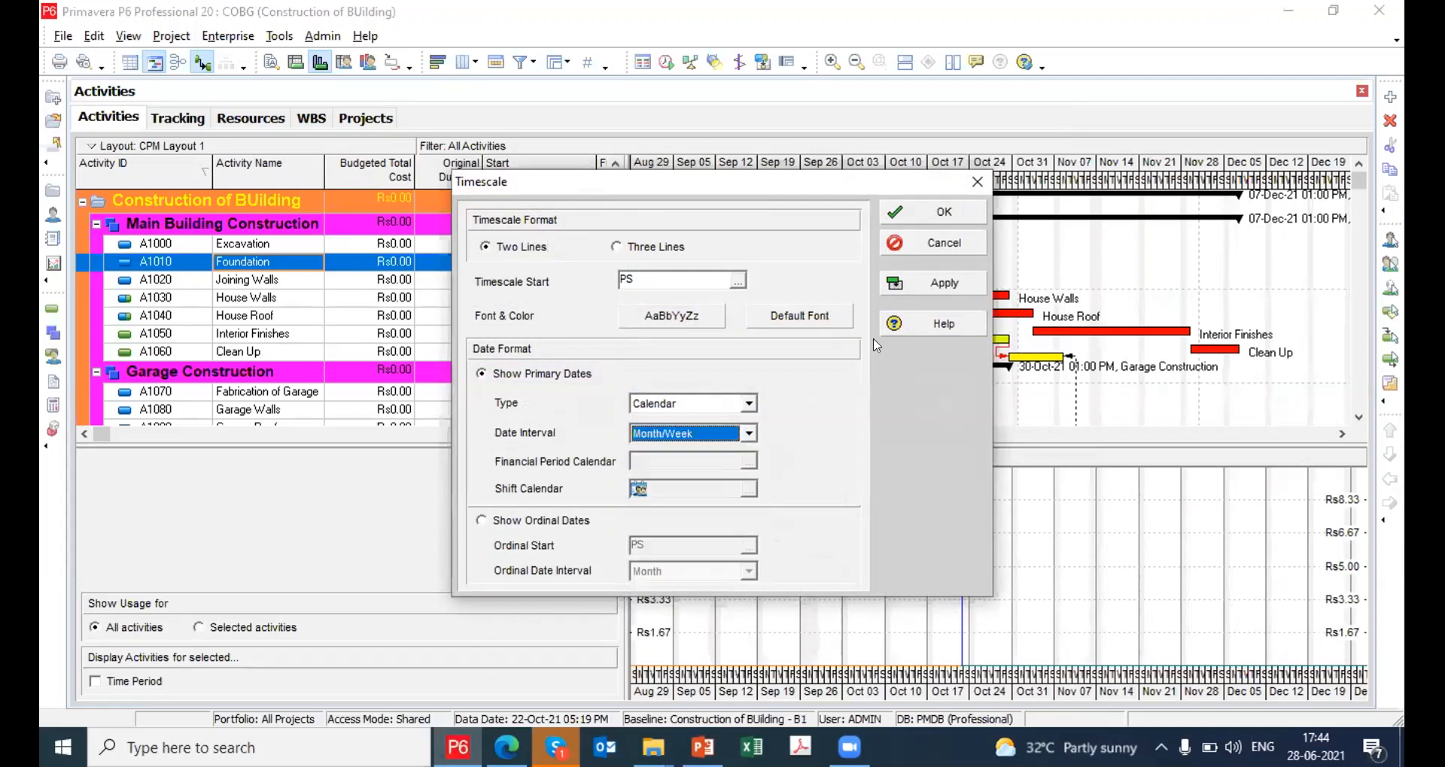
click(922, 285)
click(944, 214)
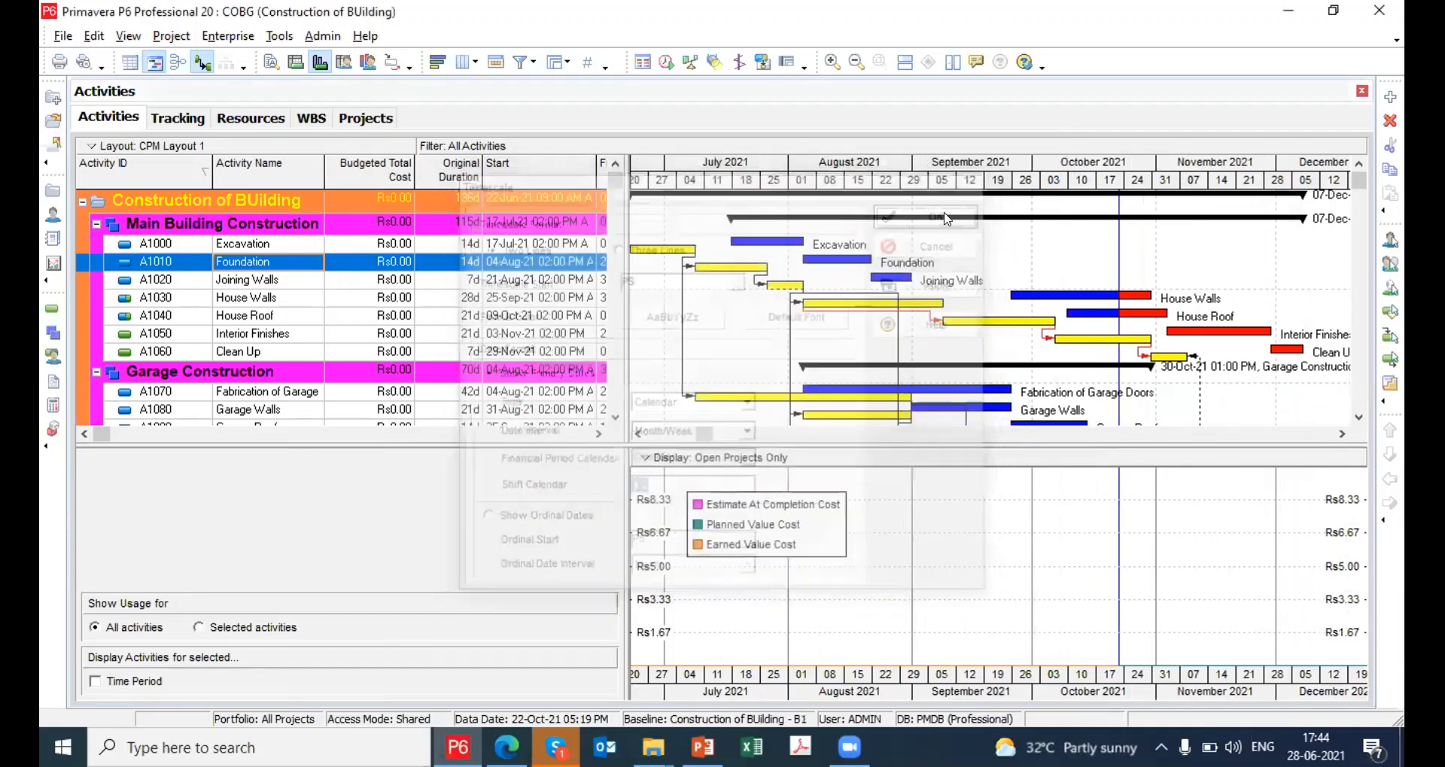
Compress the Gantt timescale to fit the project bars and hide the bottom layout
drag(702, 438, 693, 438)
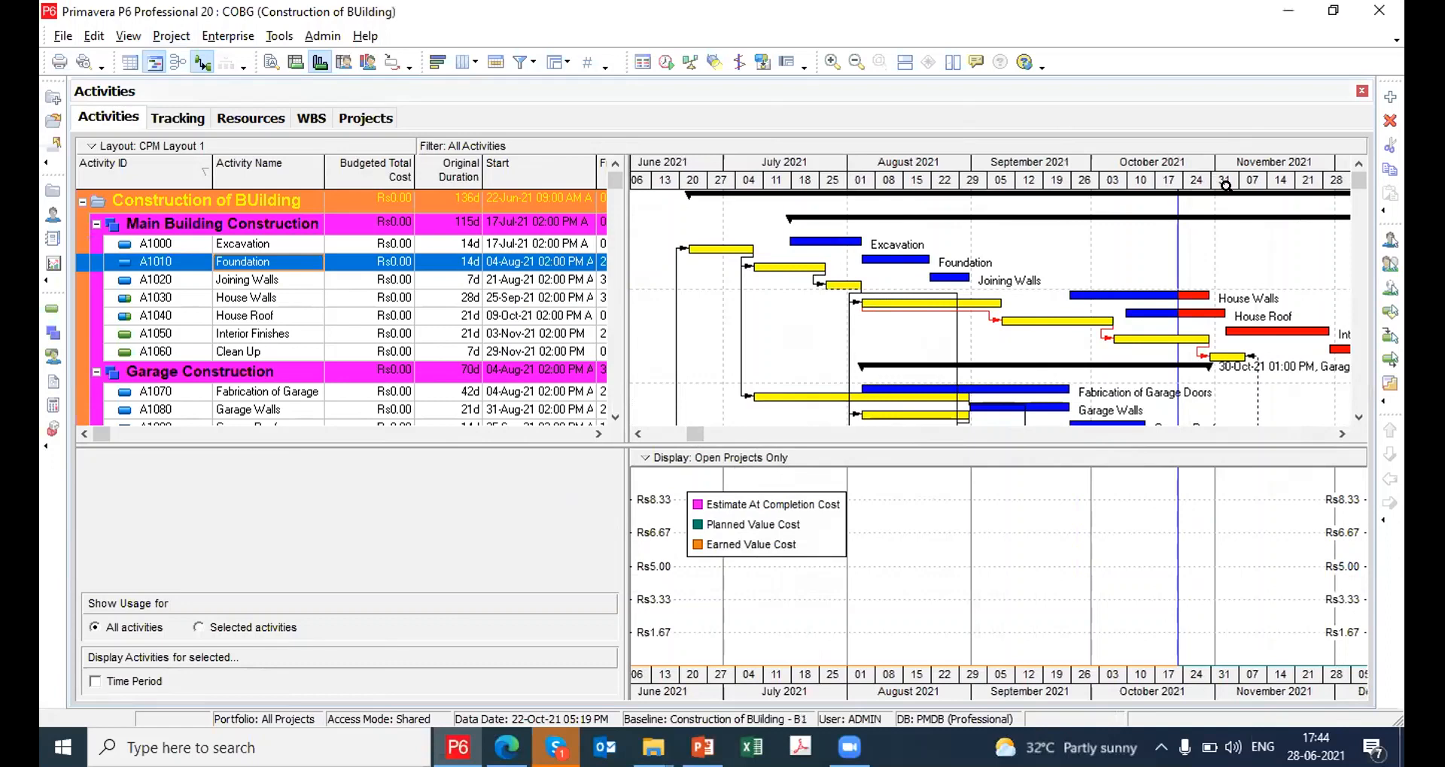
drag(1224, 183, 1102, 188)
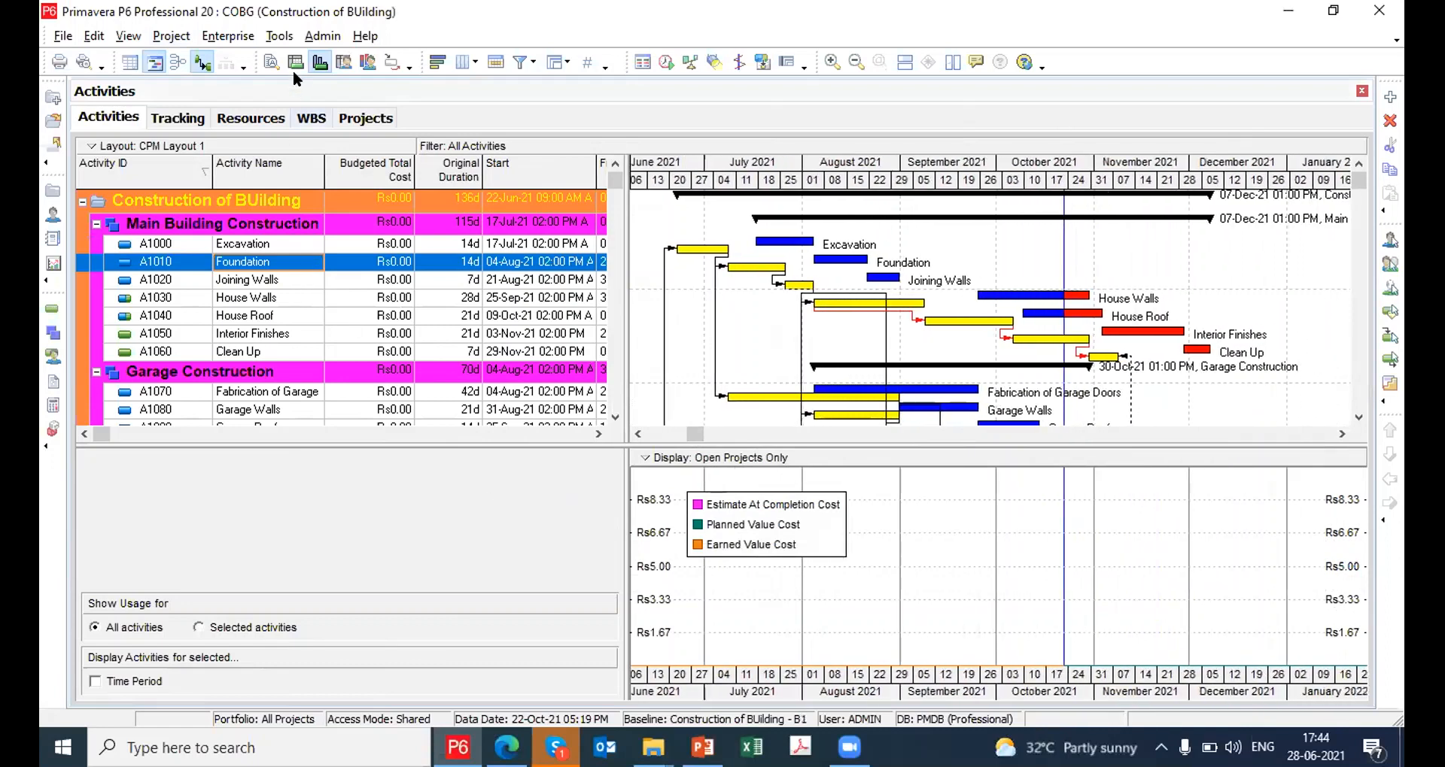
click(128, 37)
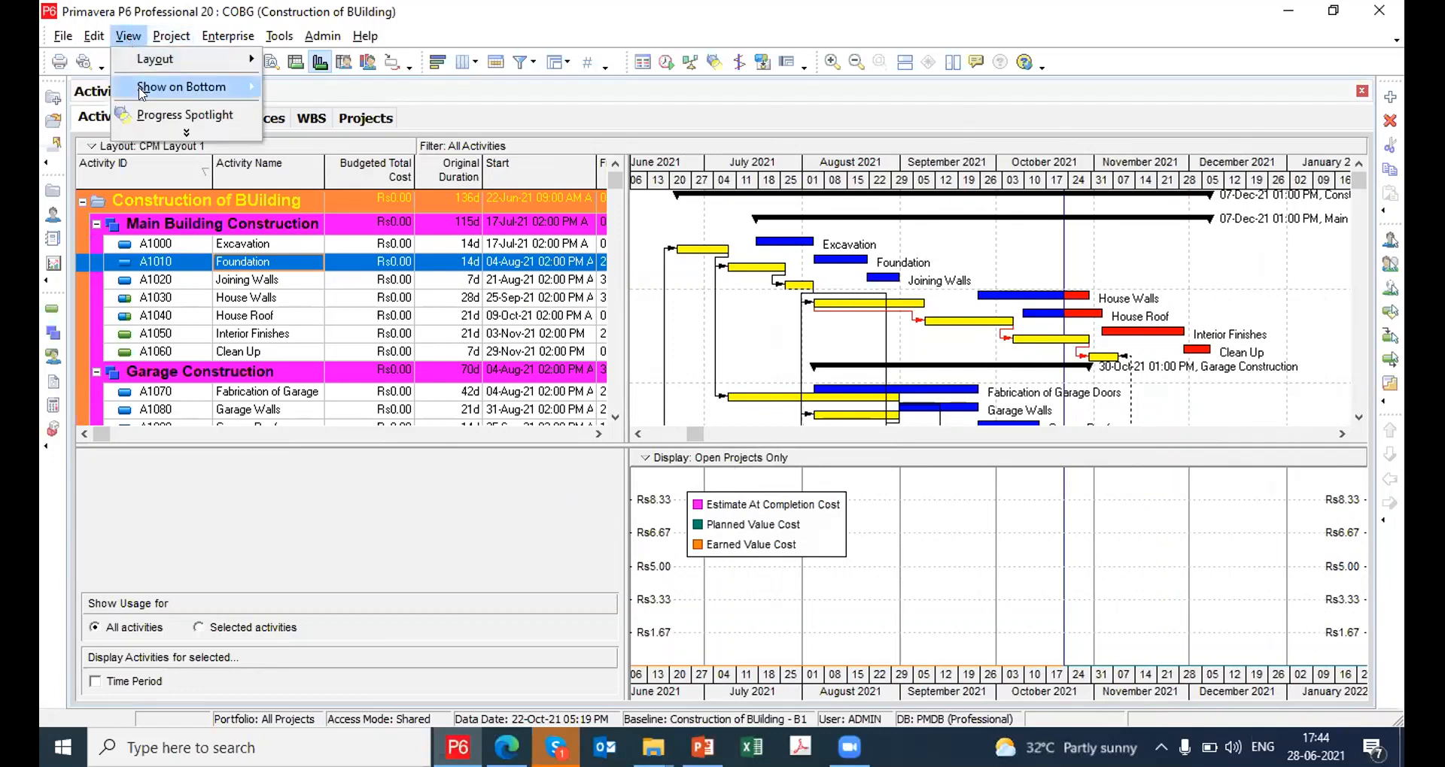
mouse_move(145, 86)
click(300, 88)
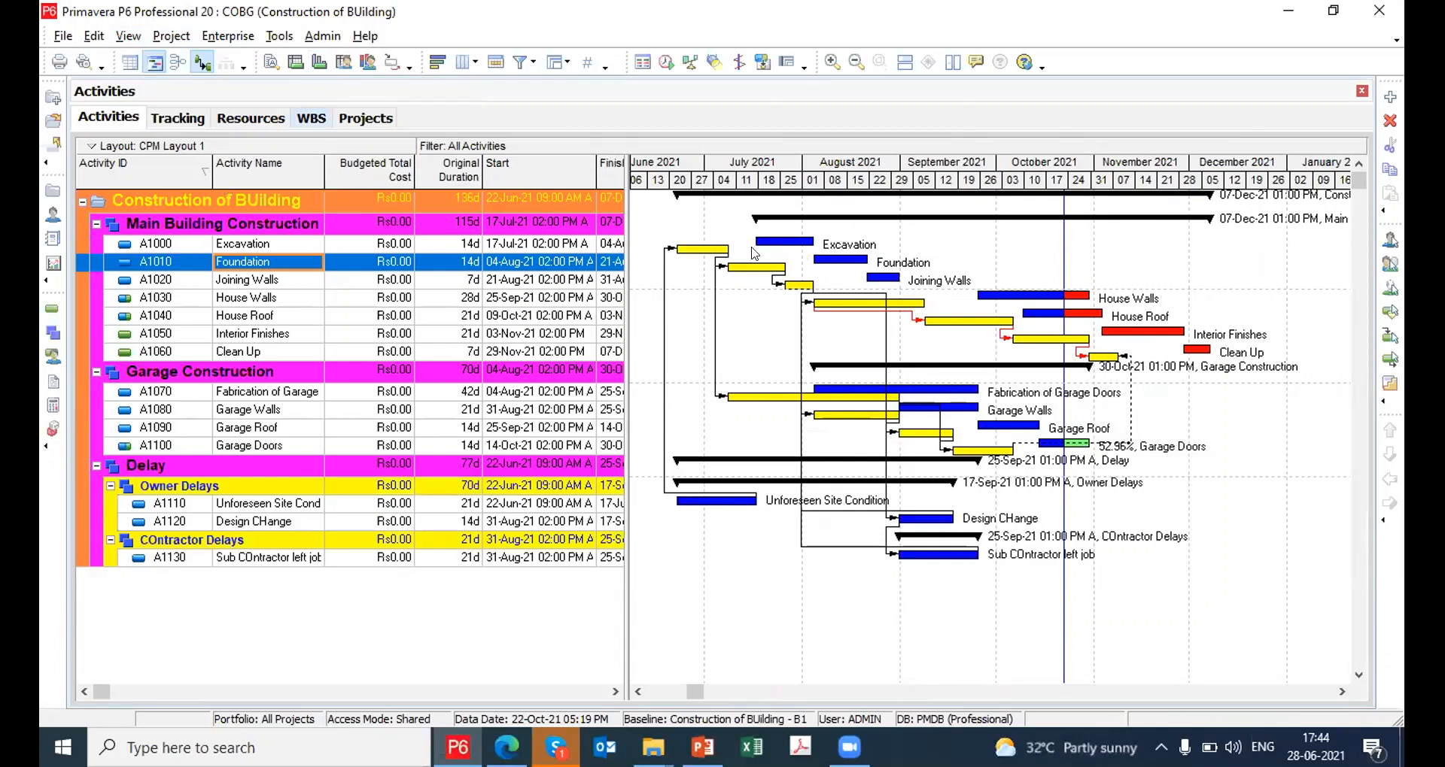
Examine the Owner Delays and COntractor Delays elements under Delay in the project's WBS
click(310, 119)
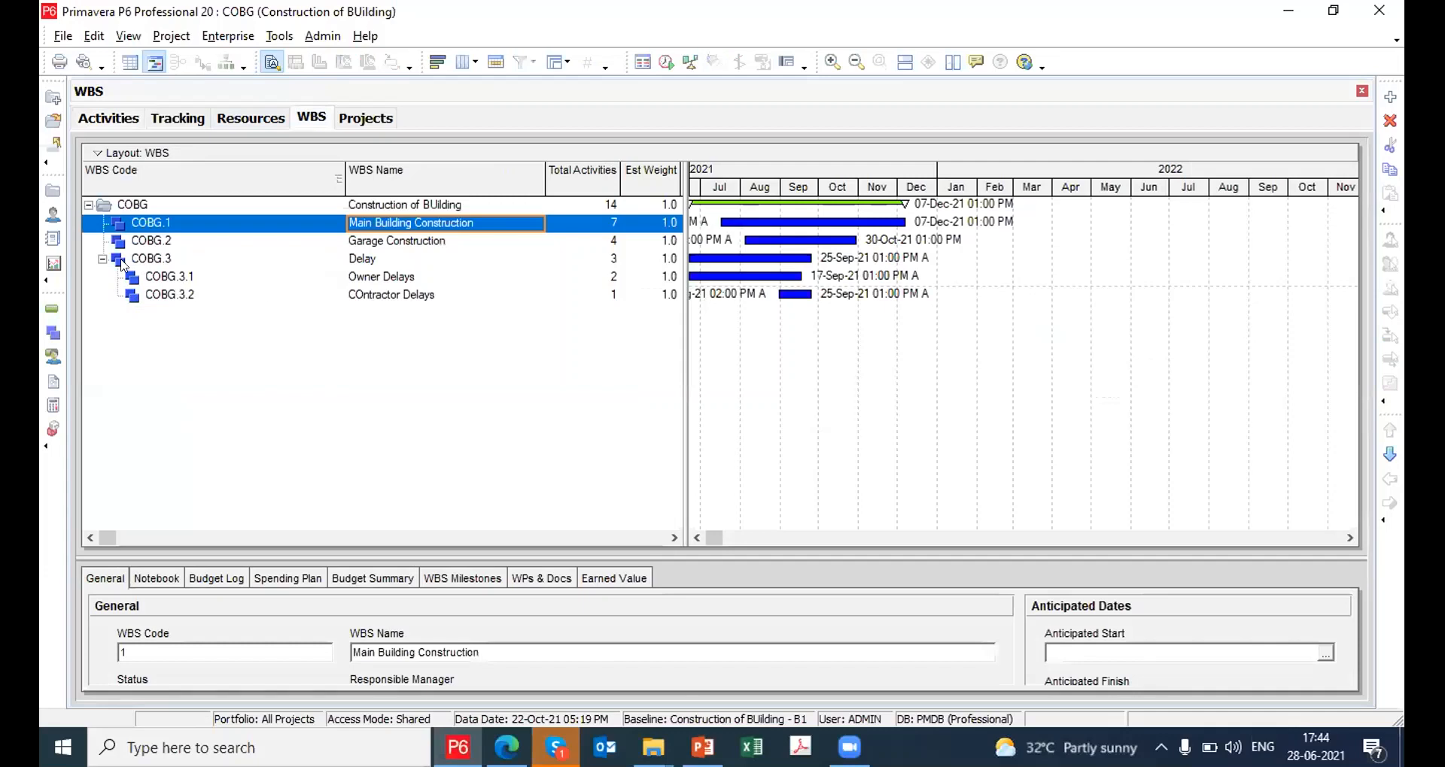
click(101, 259)
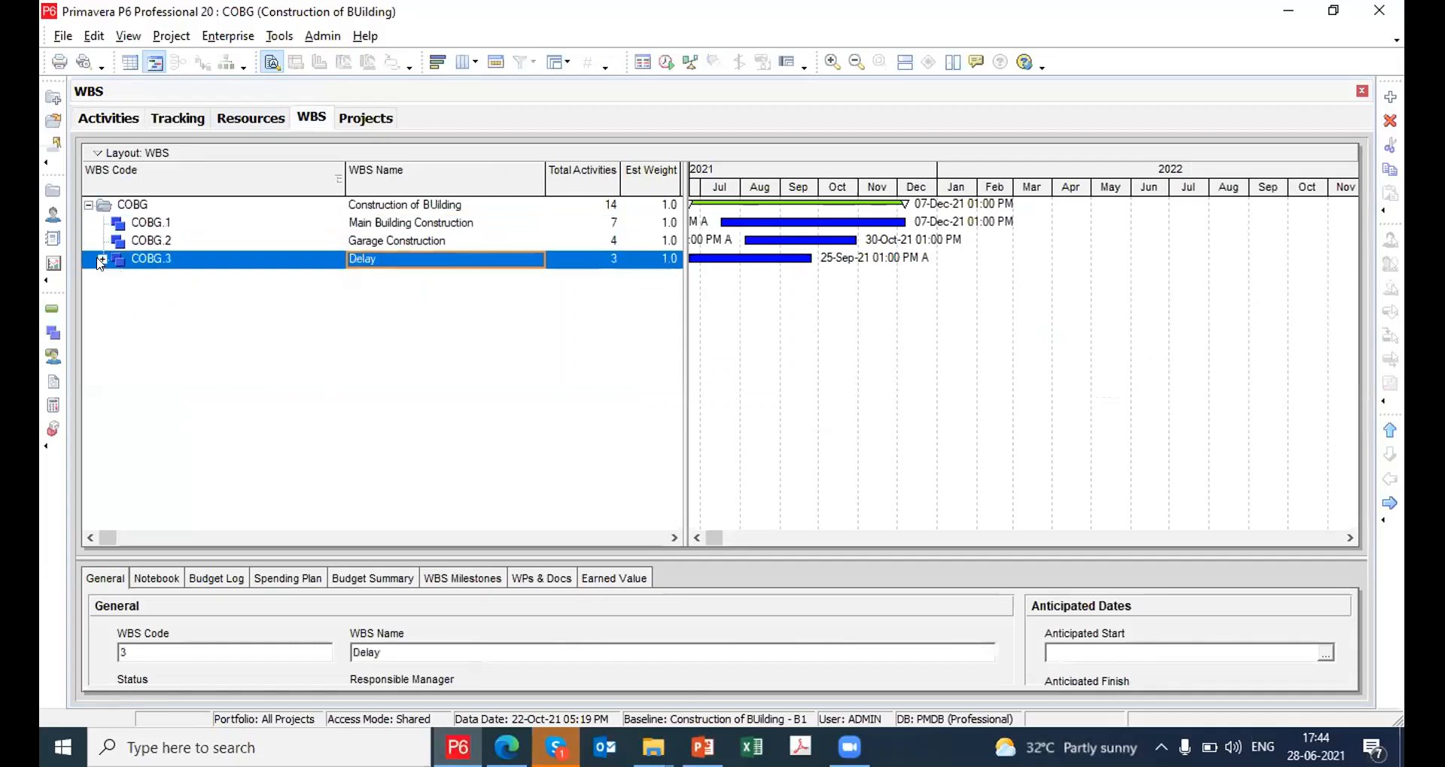
click(102, 259)
click(156, 278)
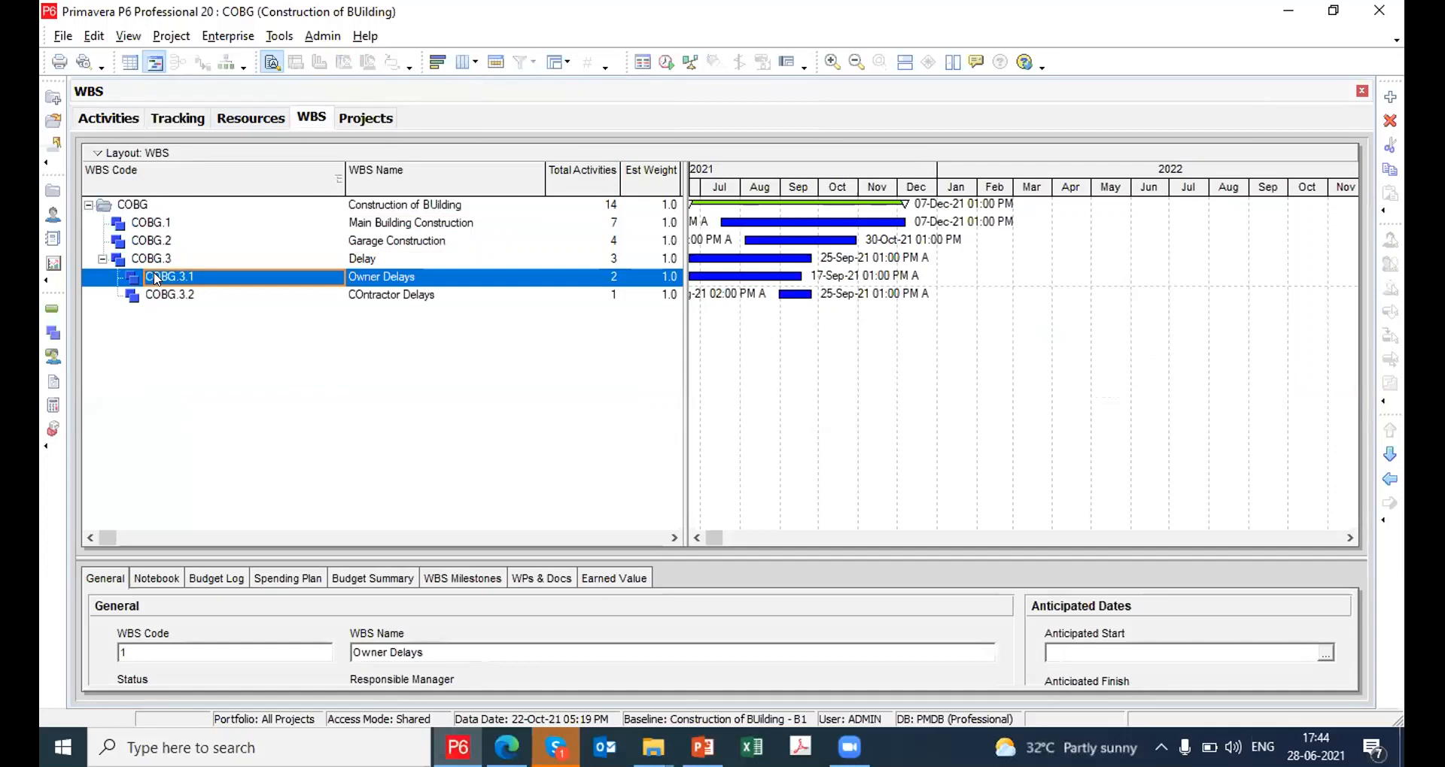
Return to the activities and widen the Activity Name column to fit Unforeseen Site Condition
click(104, 118)
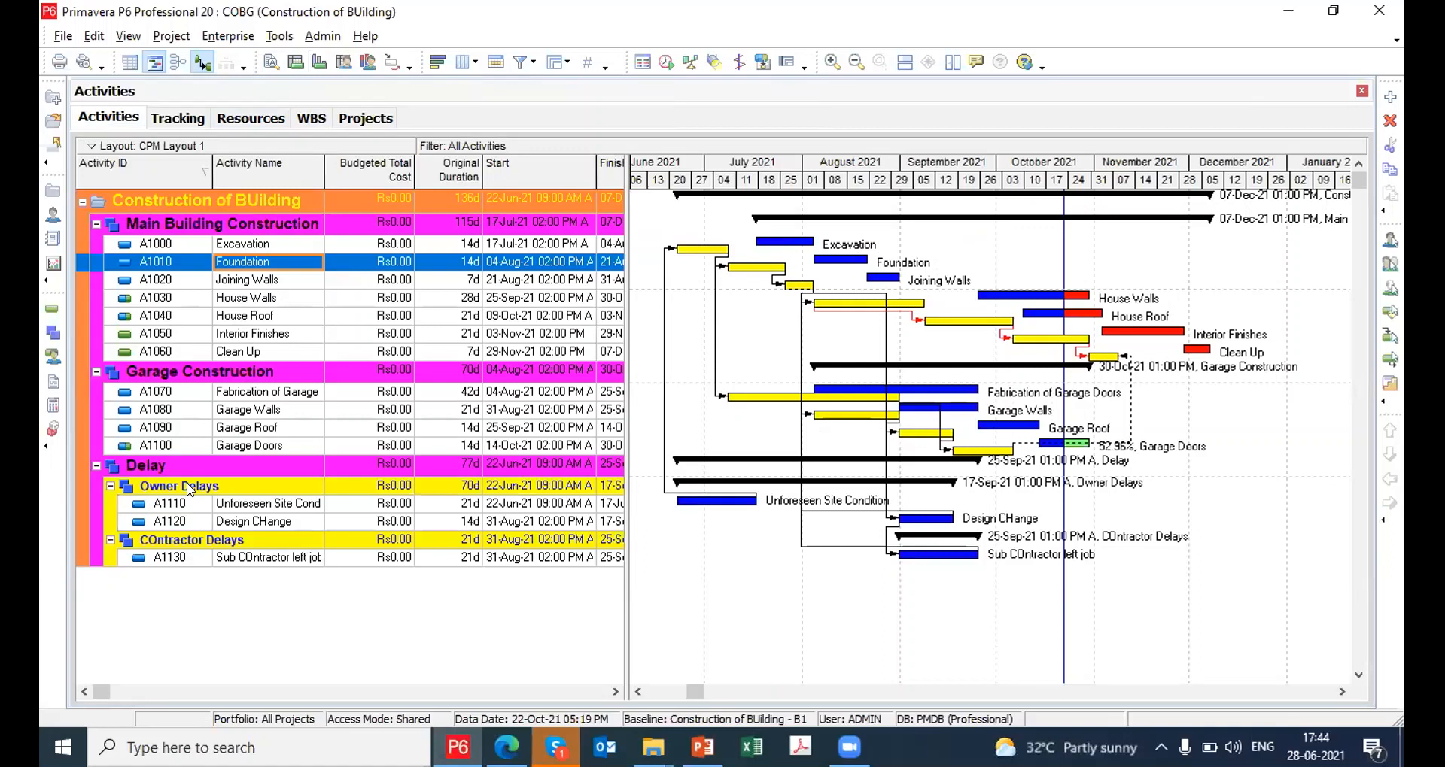
click(256, 504)
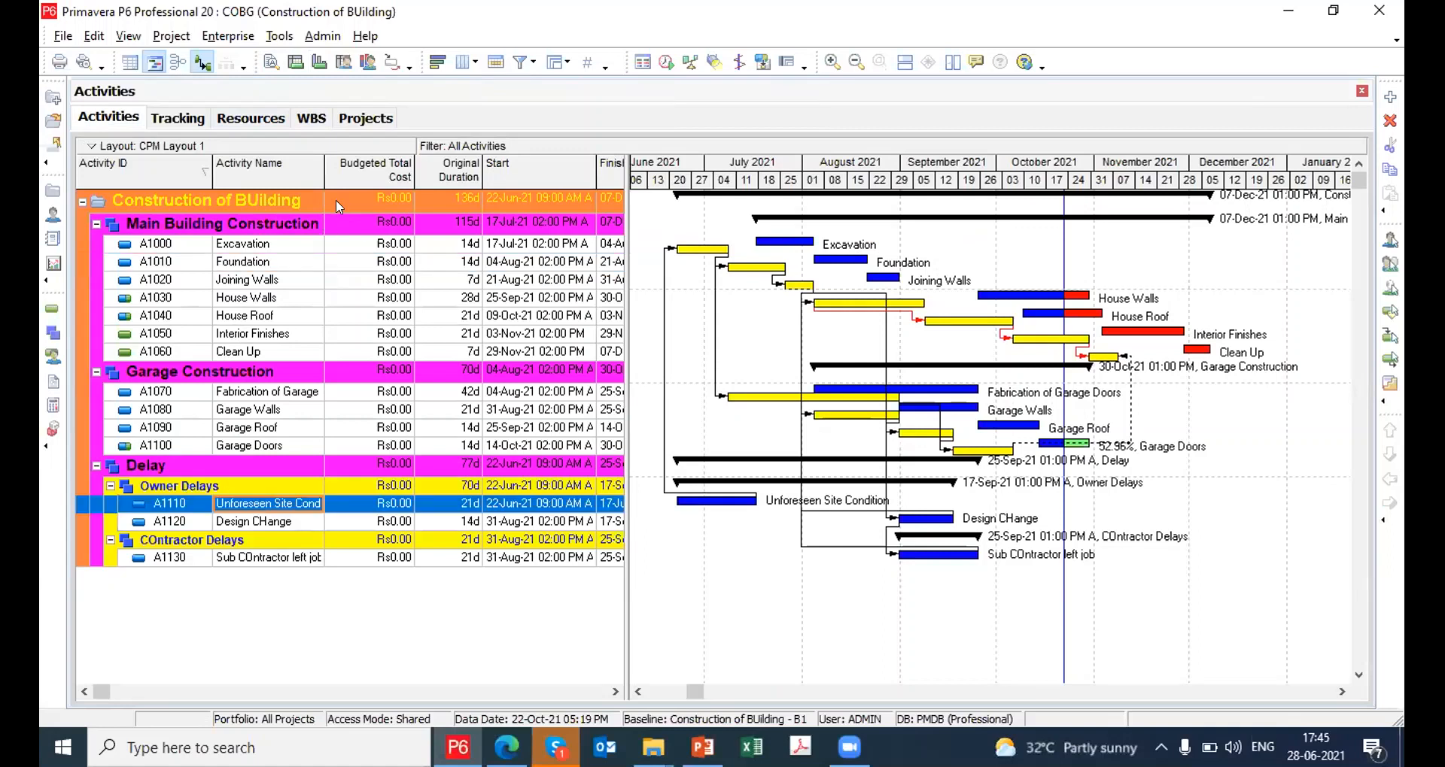
drag(324, 181, 351, 177)
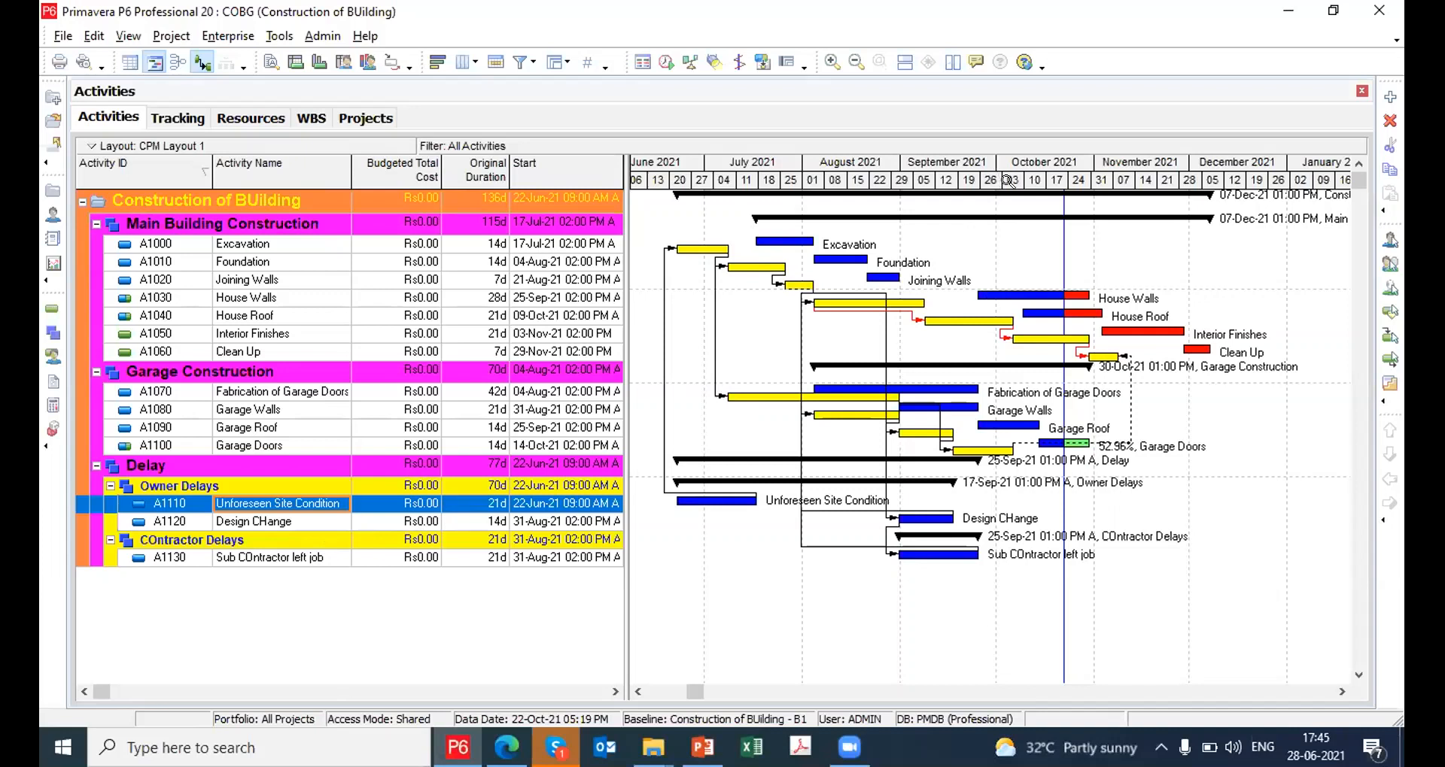
Stretch the Gantt timescale and enlarge the activity table to expose the Finish and Critical columns
drag(1009, 181, 1164, 181)
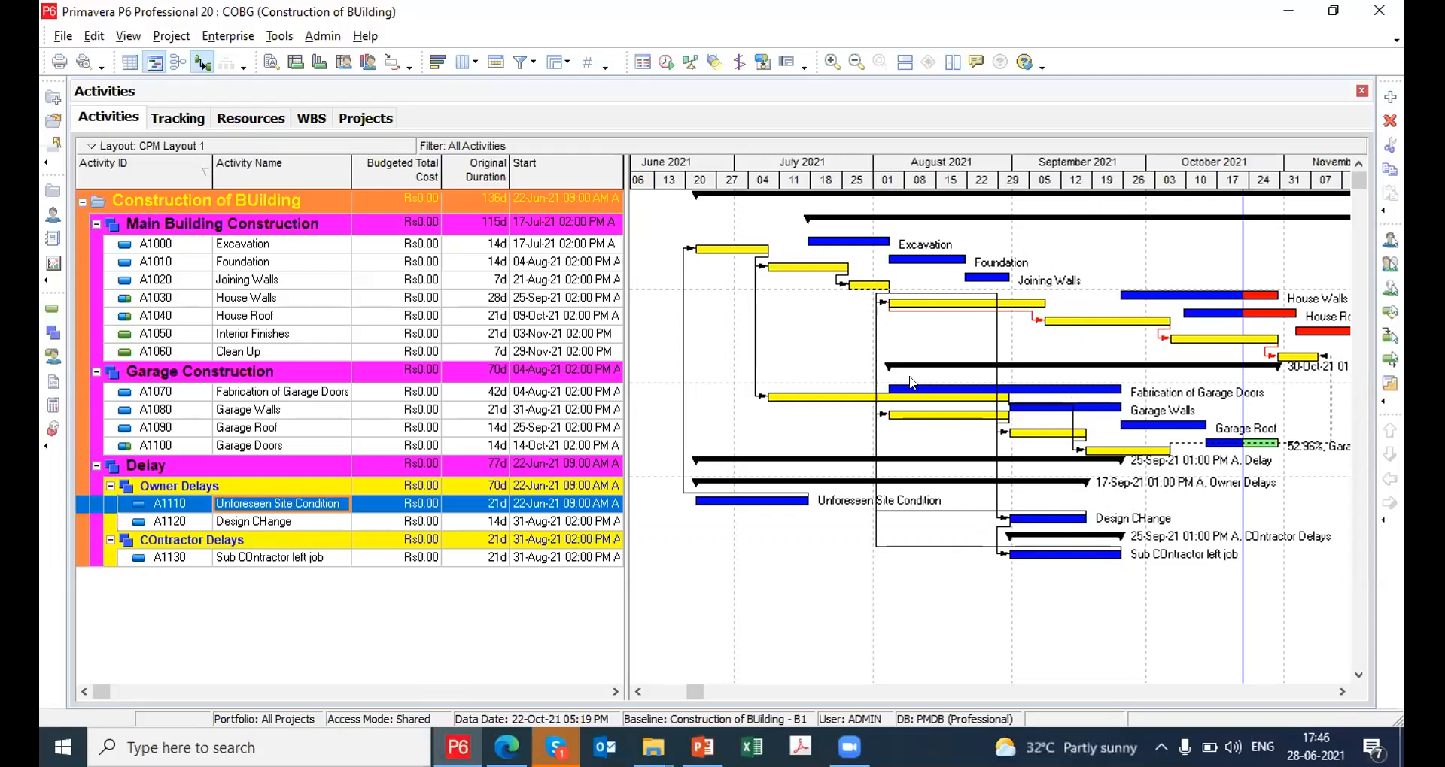
click(401, 193)
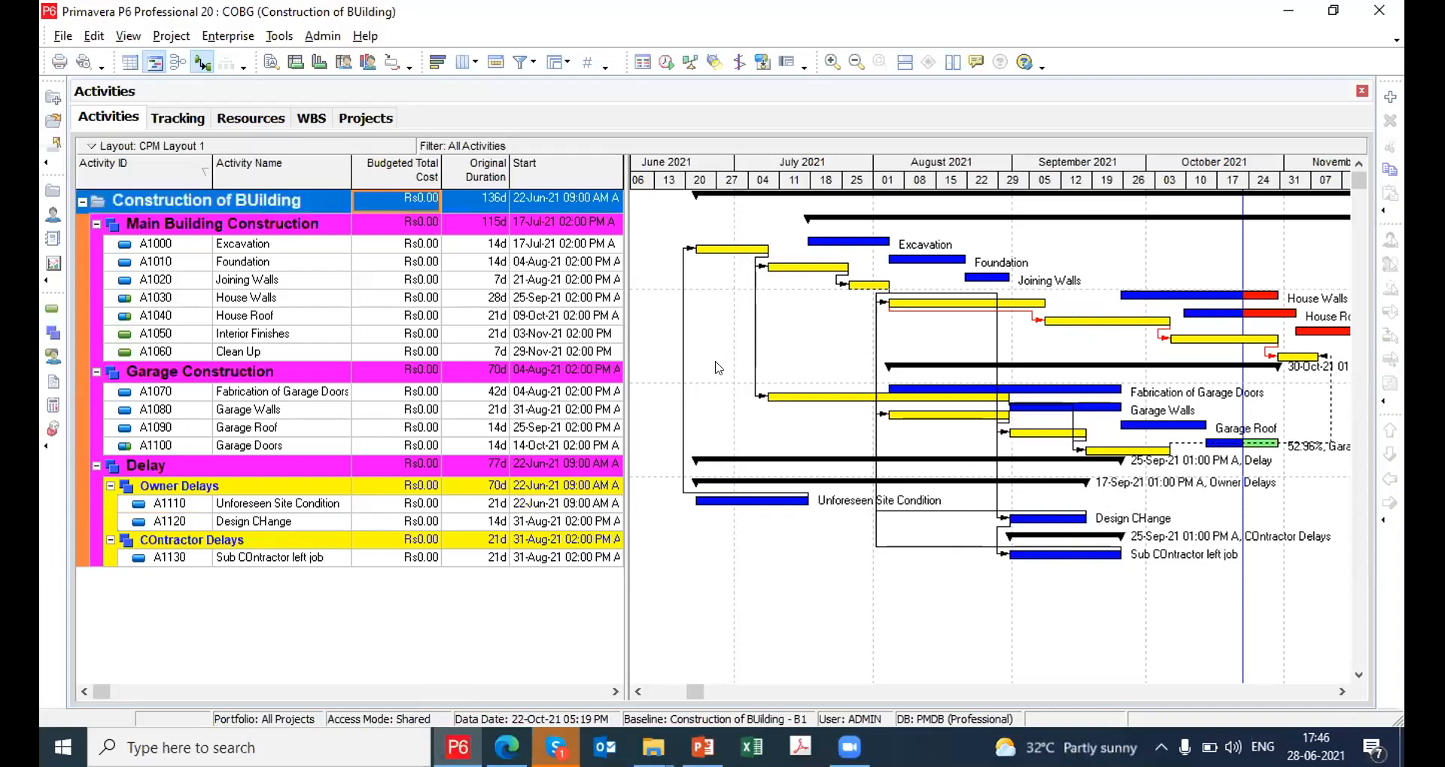
drag(626, 366, 872, 406)
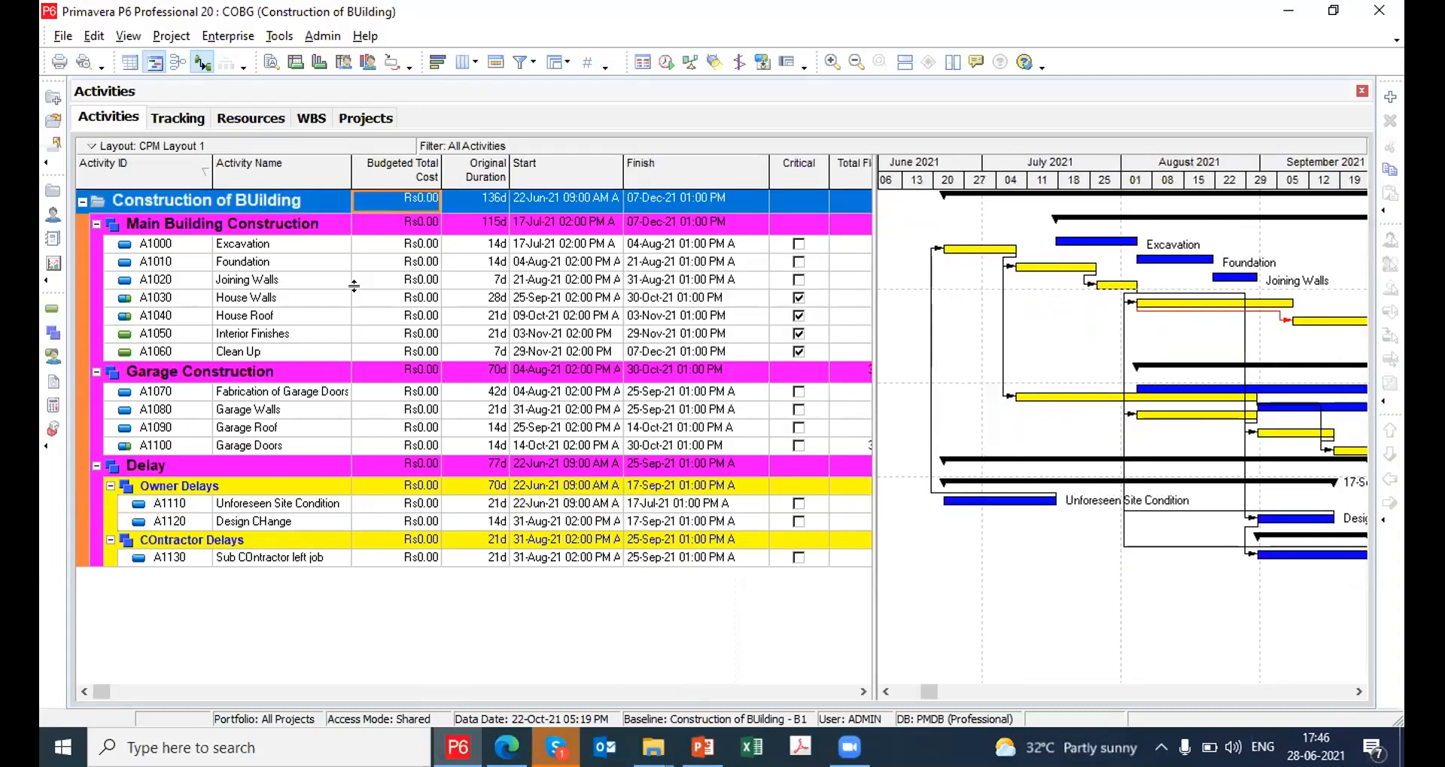
click(143, 145)
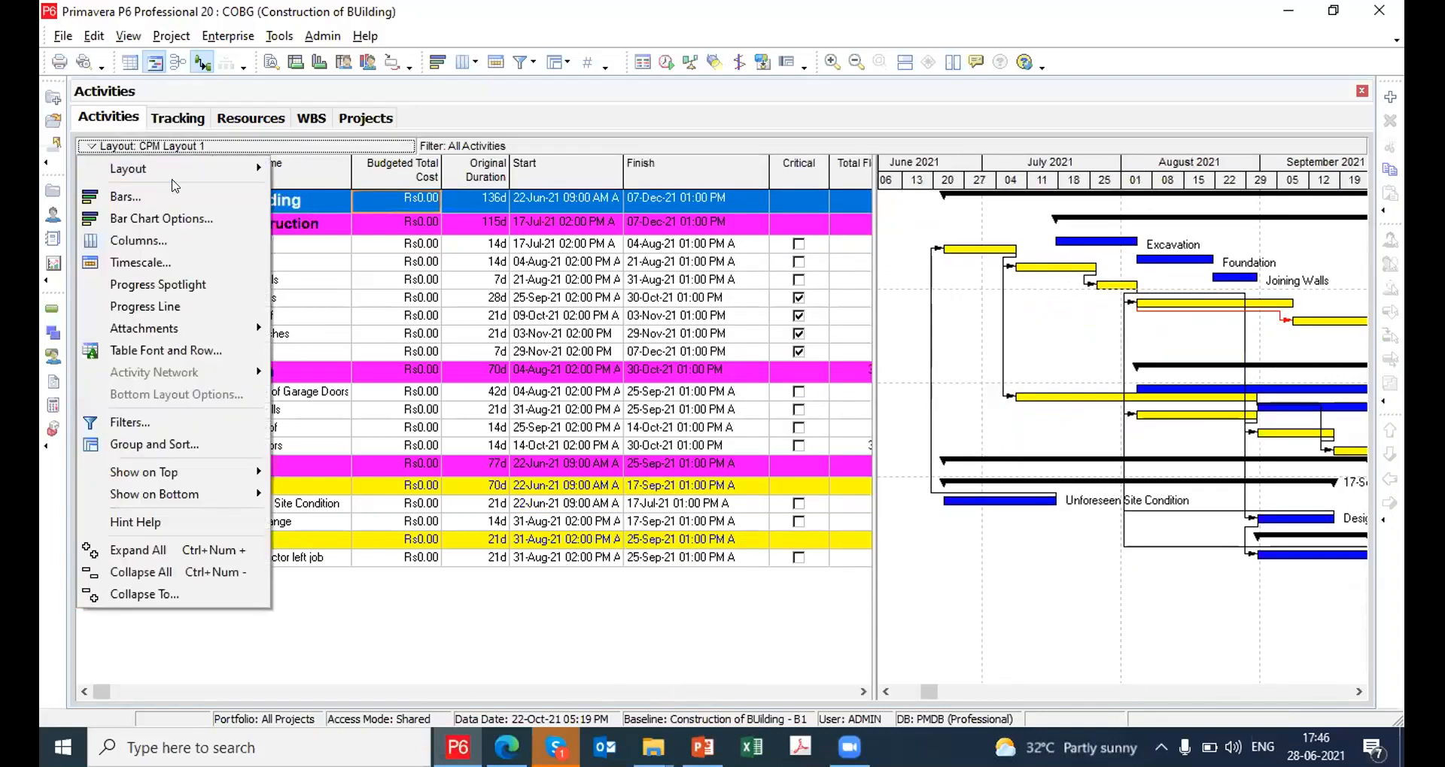
mouse_move(255, 170)
click(301, 173)
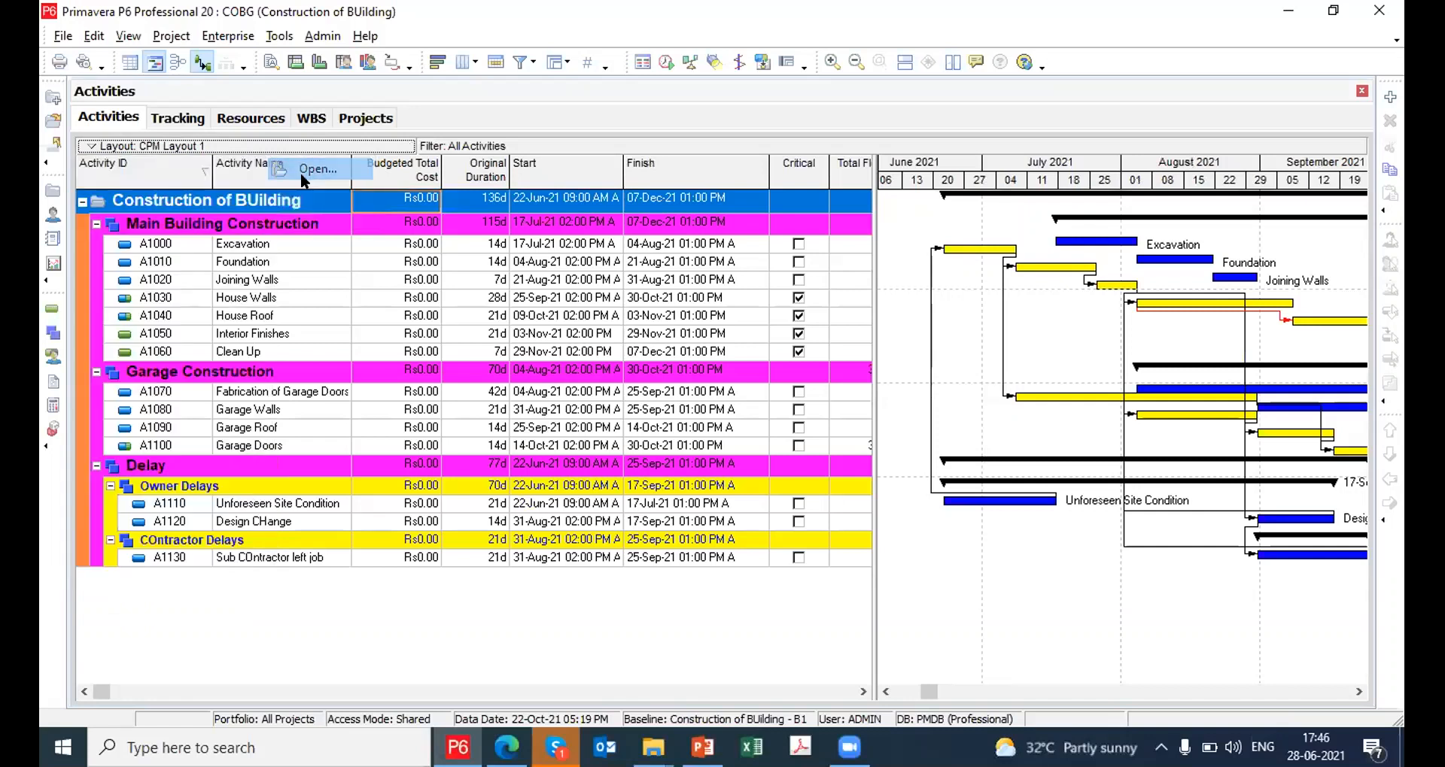
click(722, 407)
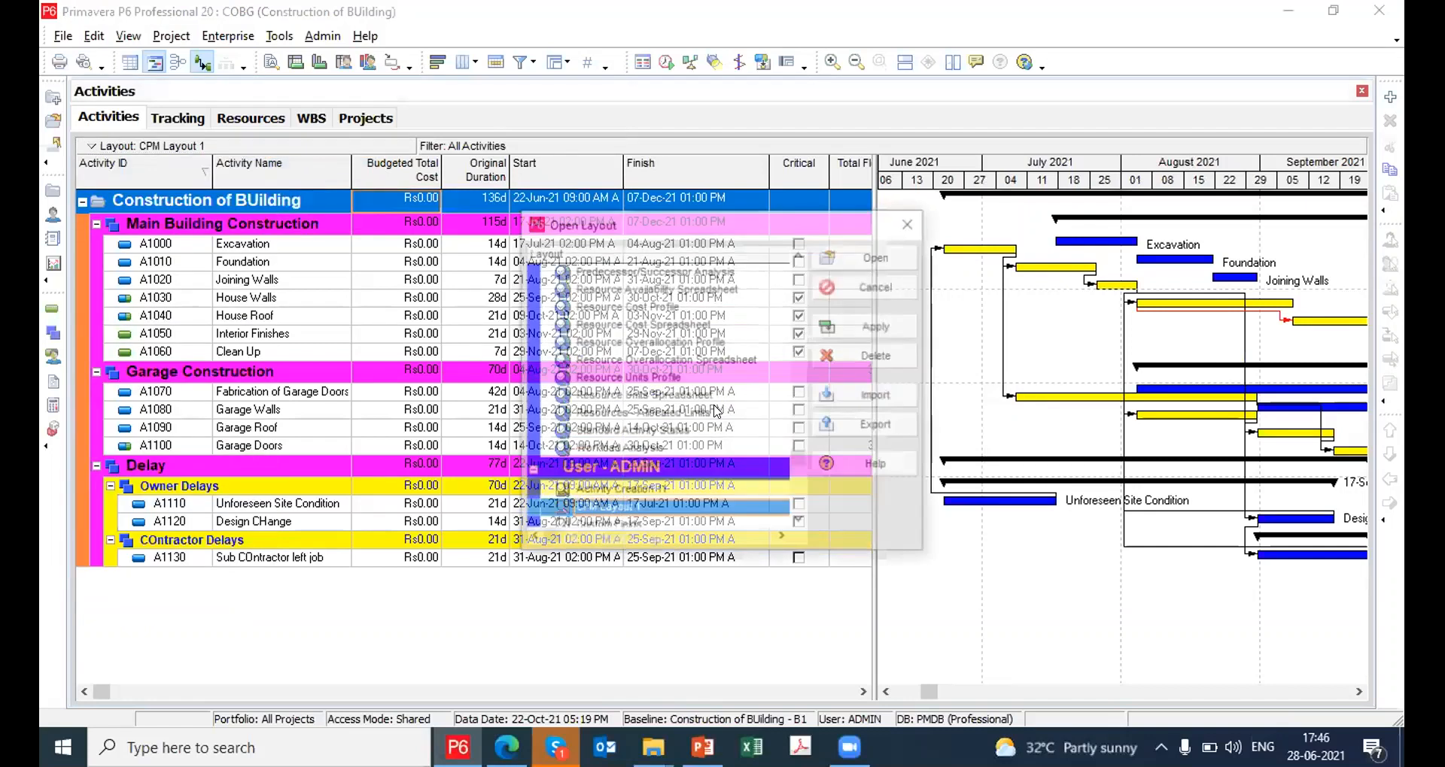
click(910, 221)
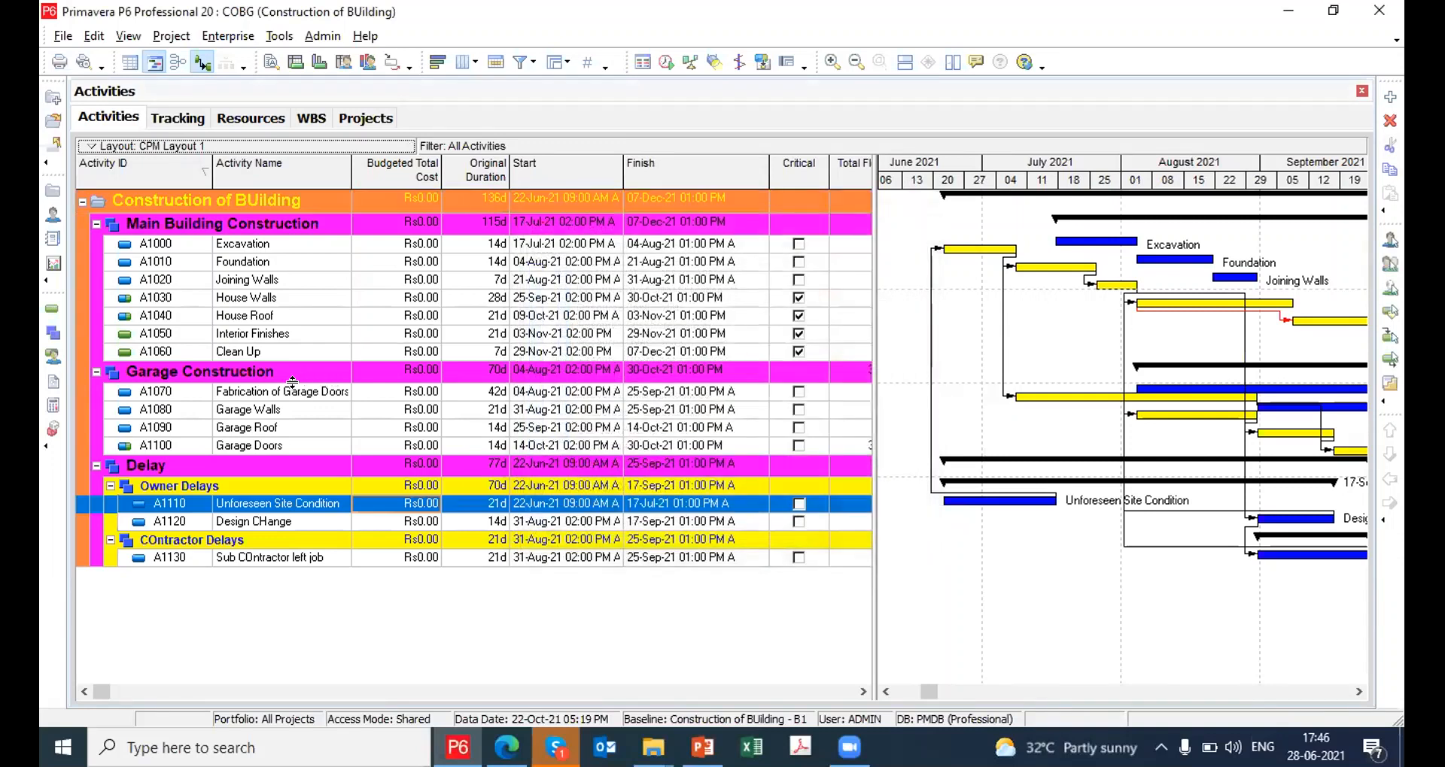
Add the Excusable - Compensable Delay, Excusable Non Compensable Delays and Non Excusable Delays columns after Activity Name
click(283, 393)
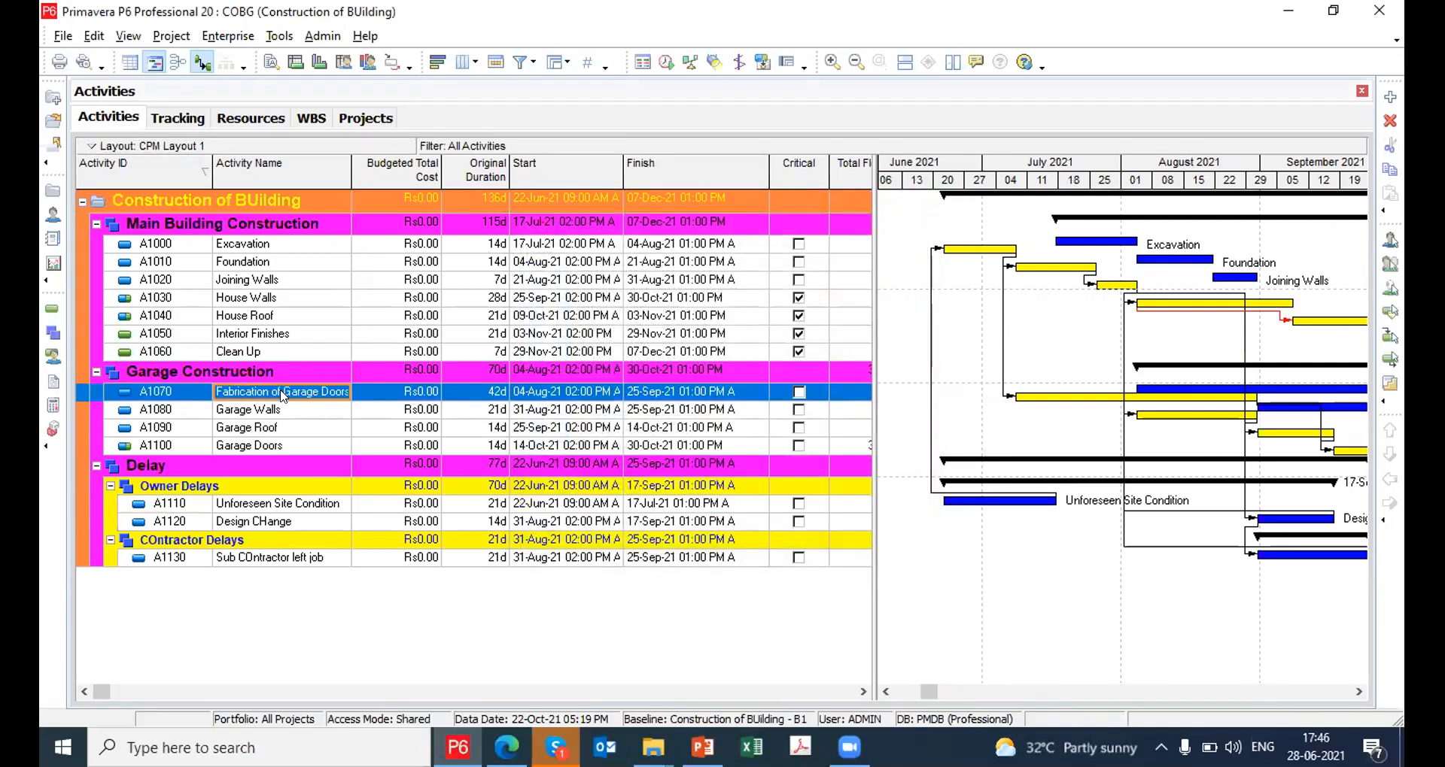
right_click(249, 394)
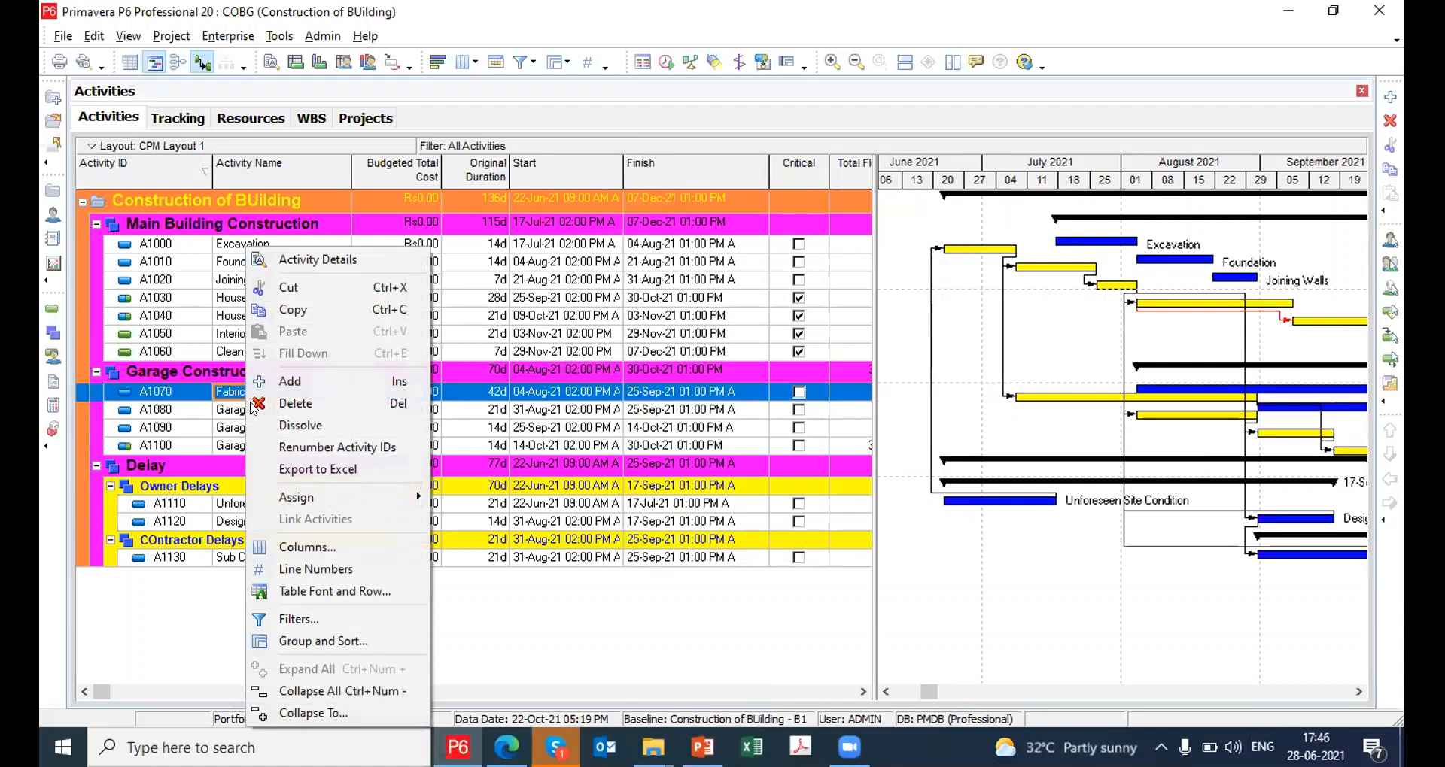
click(366, 549)
click(990, 211)
click(659, 416)
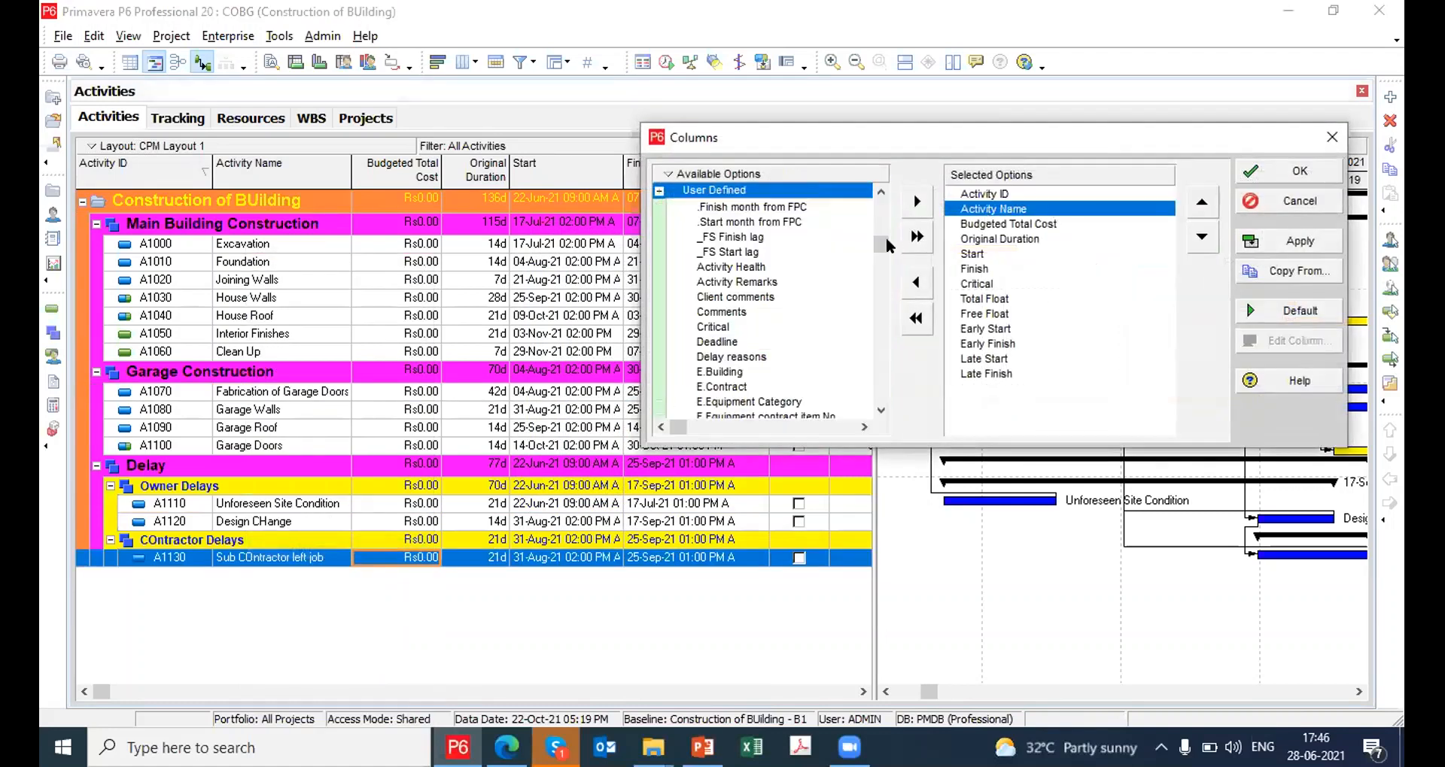
drag(882, 244, 878, 319)
double_click(807, 358)
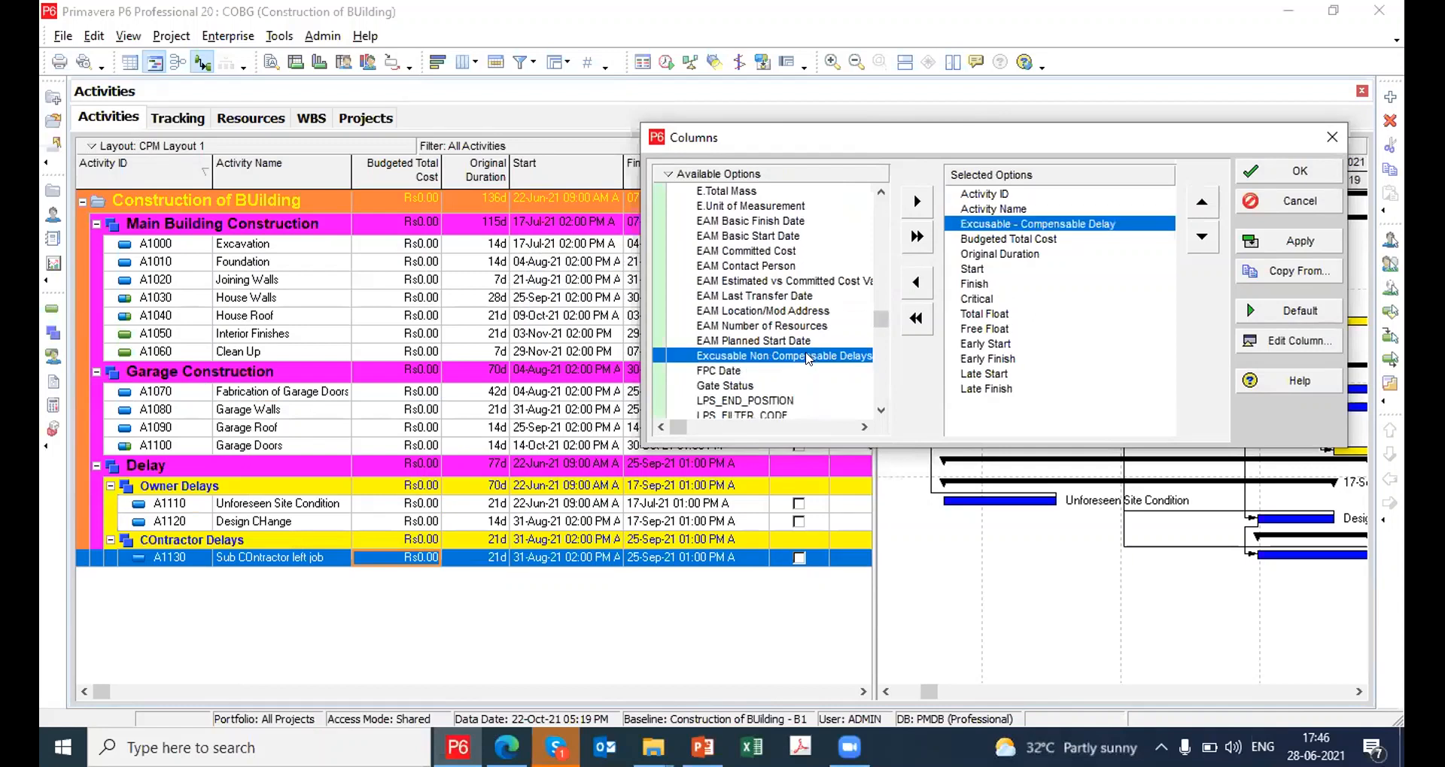
double_click(808, 358)
drag(881, 325, 878, 373)
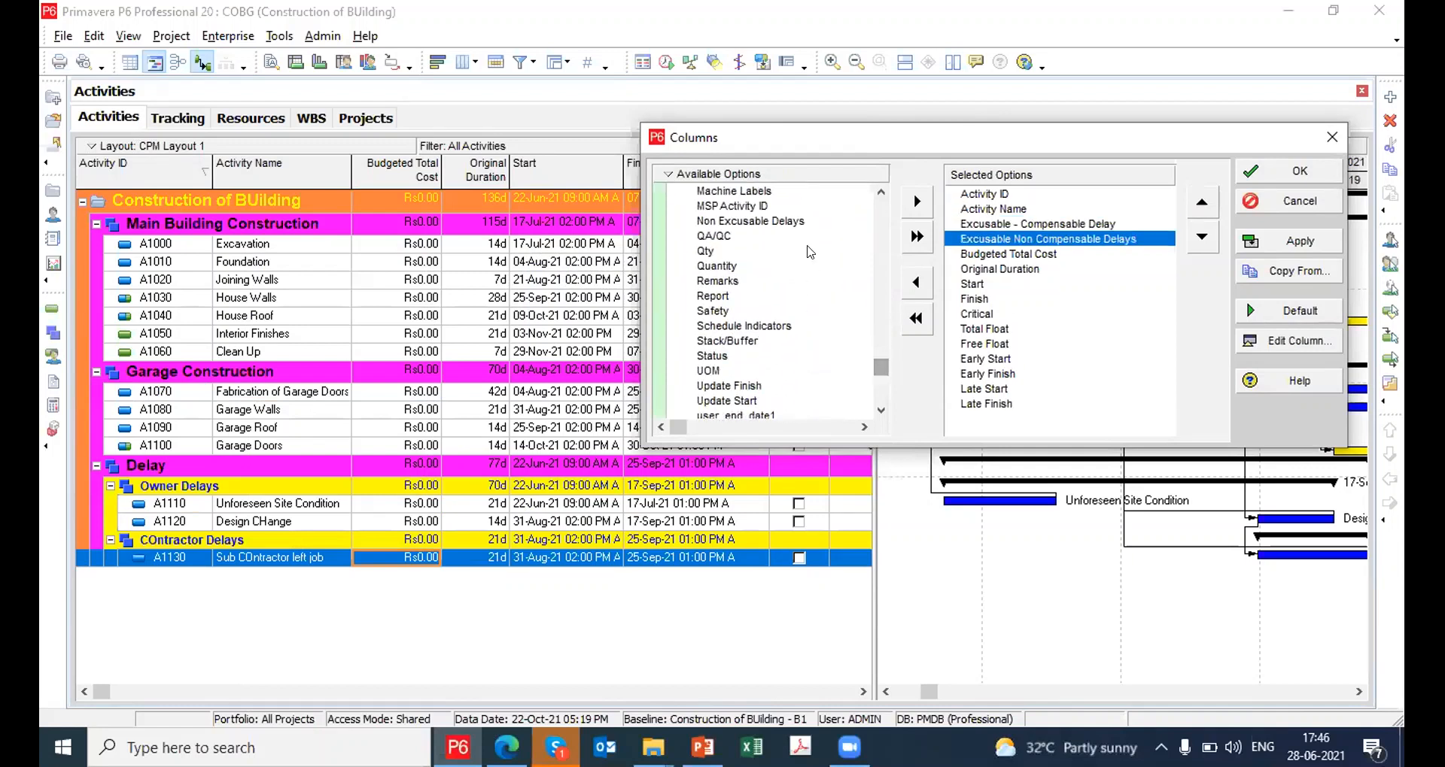
double_click(799, 223)
click(1283, 239)
click(1288, 171)
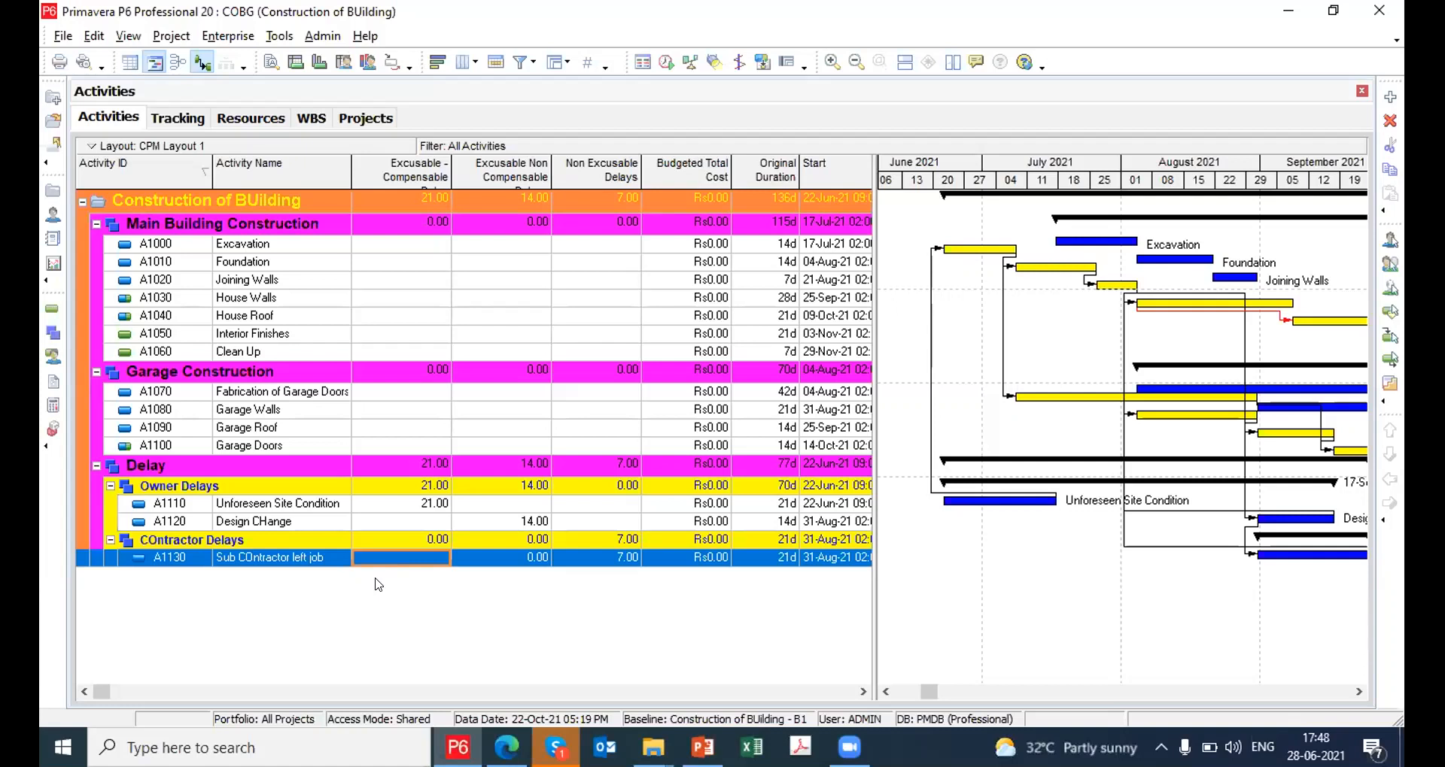
Review the delay values of the contractor and owner delay activities and the Construction of BUilding project total
click(300, 542)
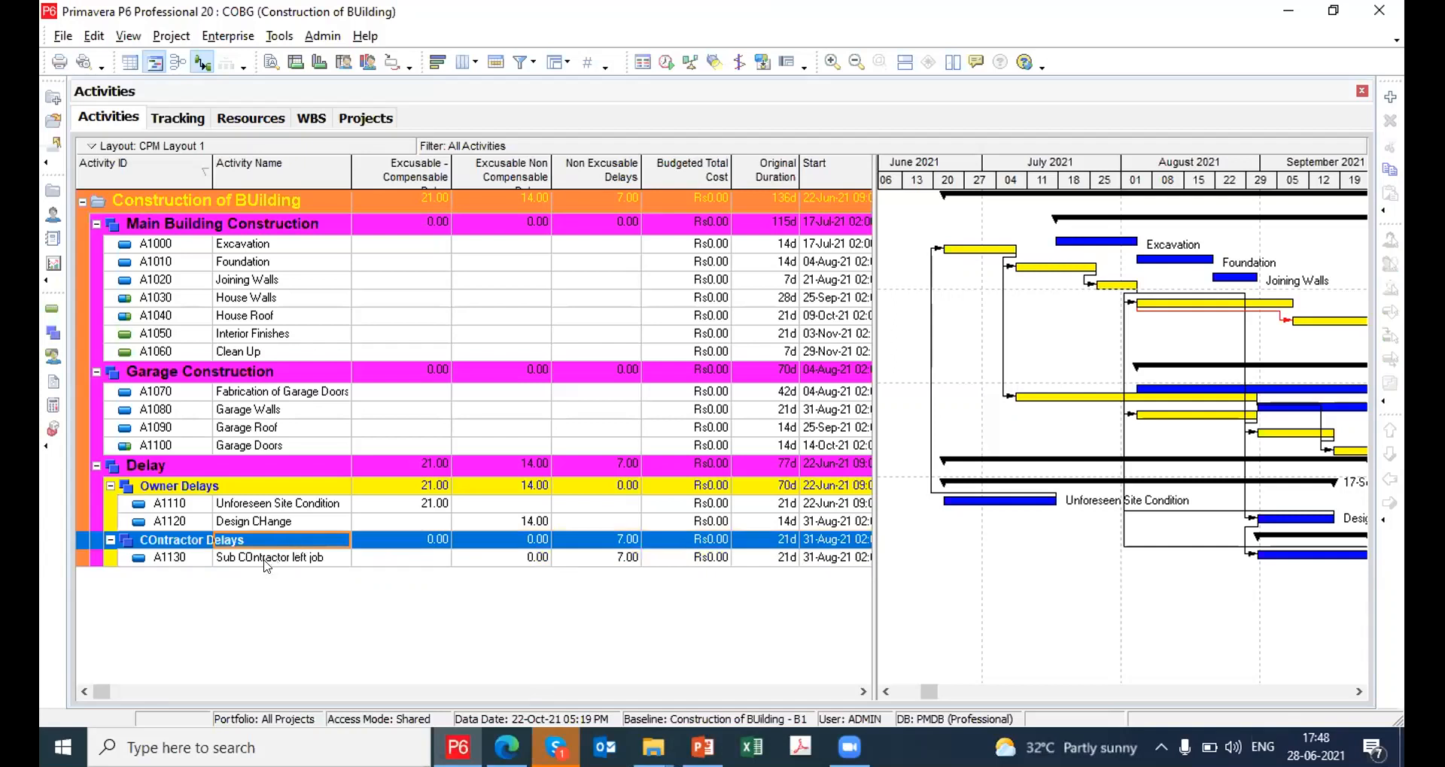
click(267, 559)
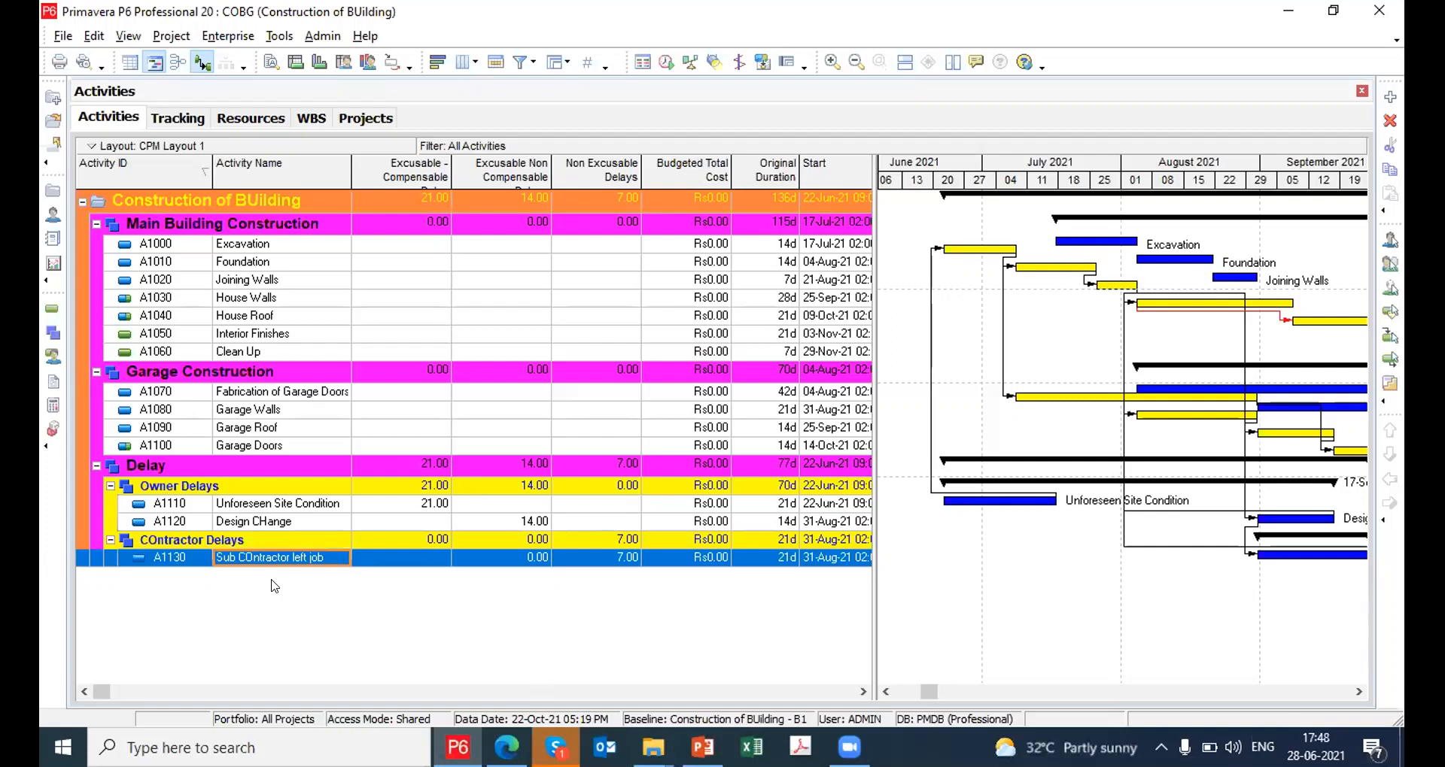
click(276, 512)
click(275, 505)
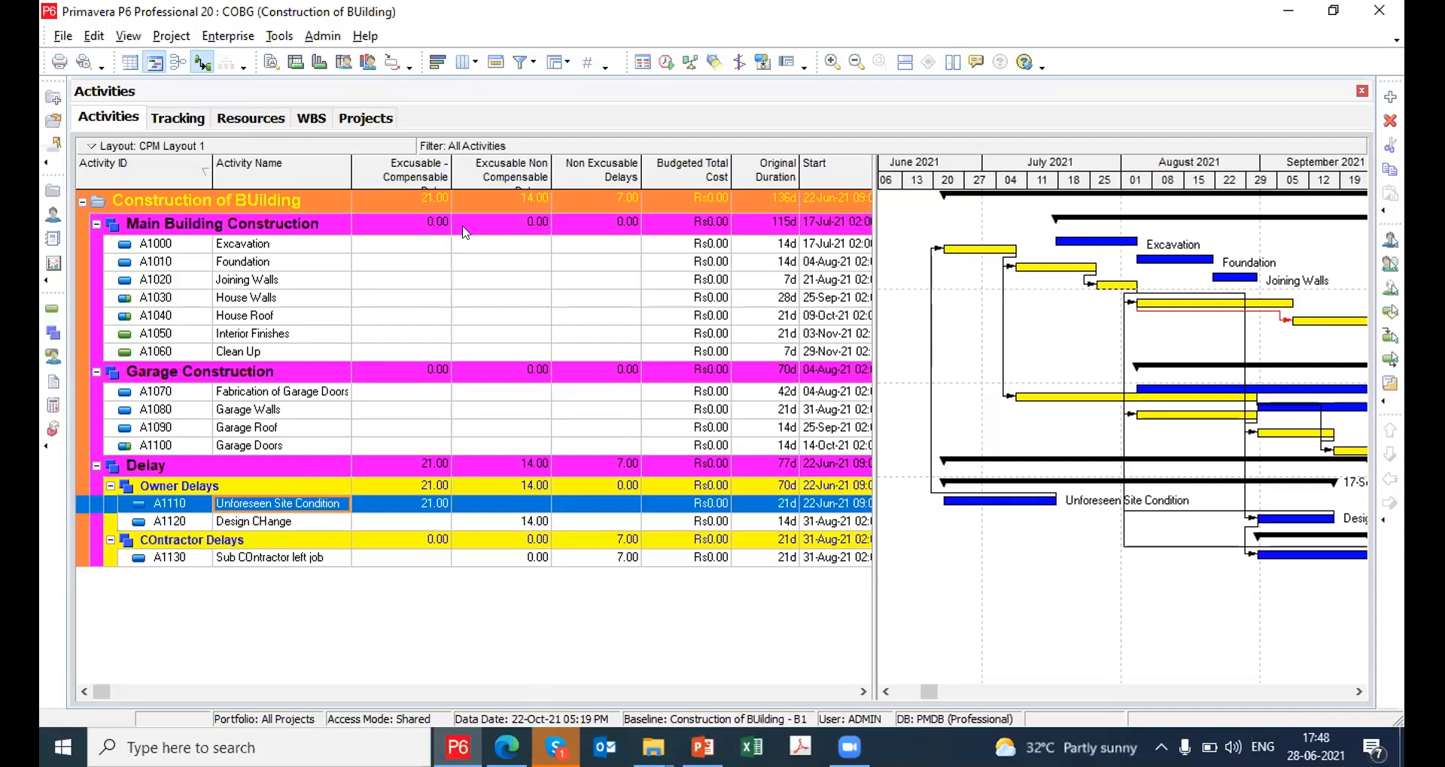
click(428, 209)
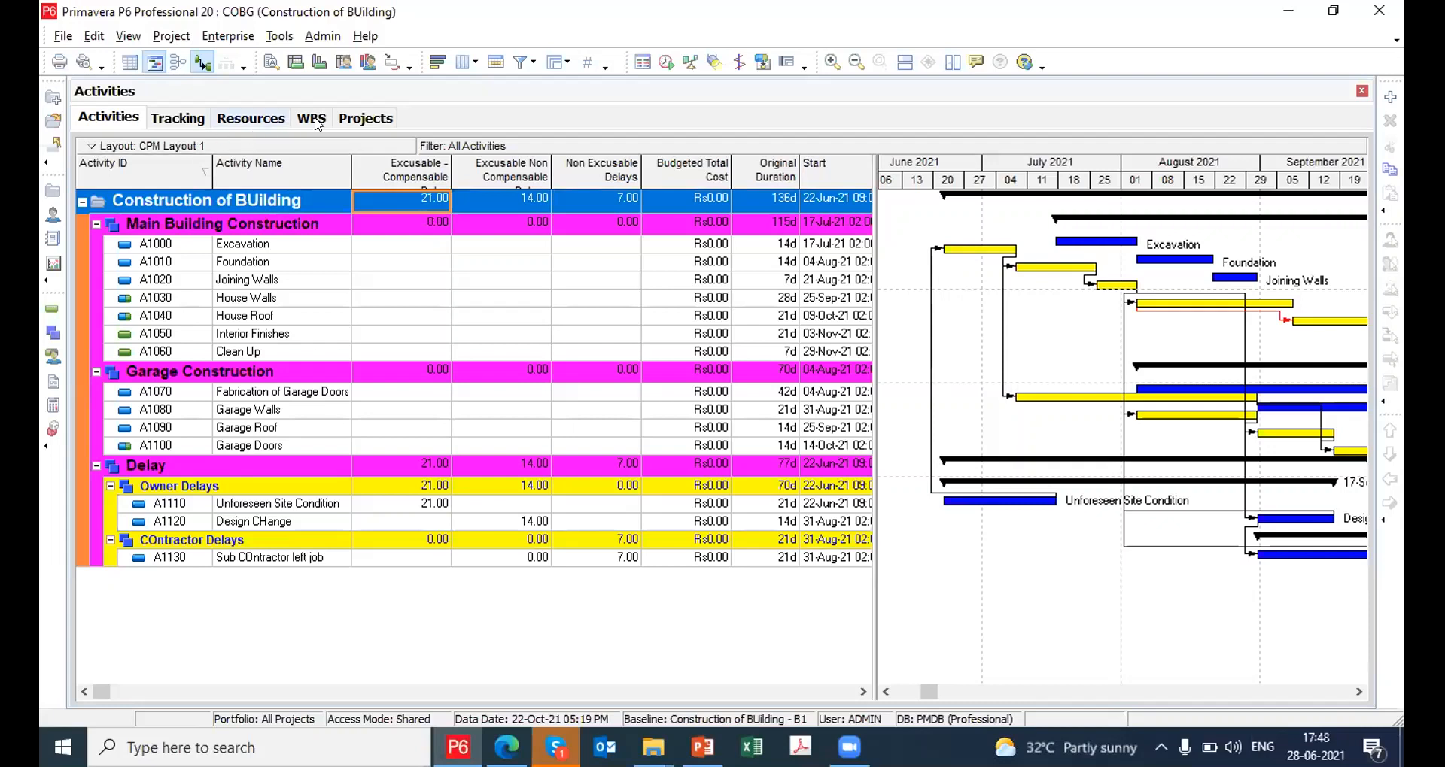
Check the Plan A and Plan B reflections of Construction of BUilding in the project list
click(348, 121)
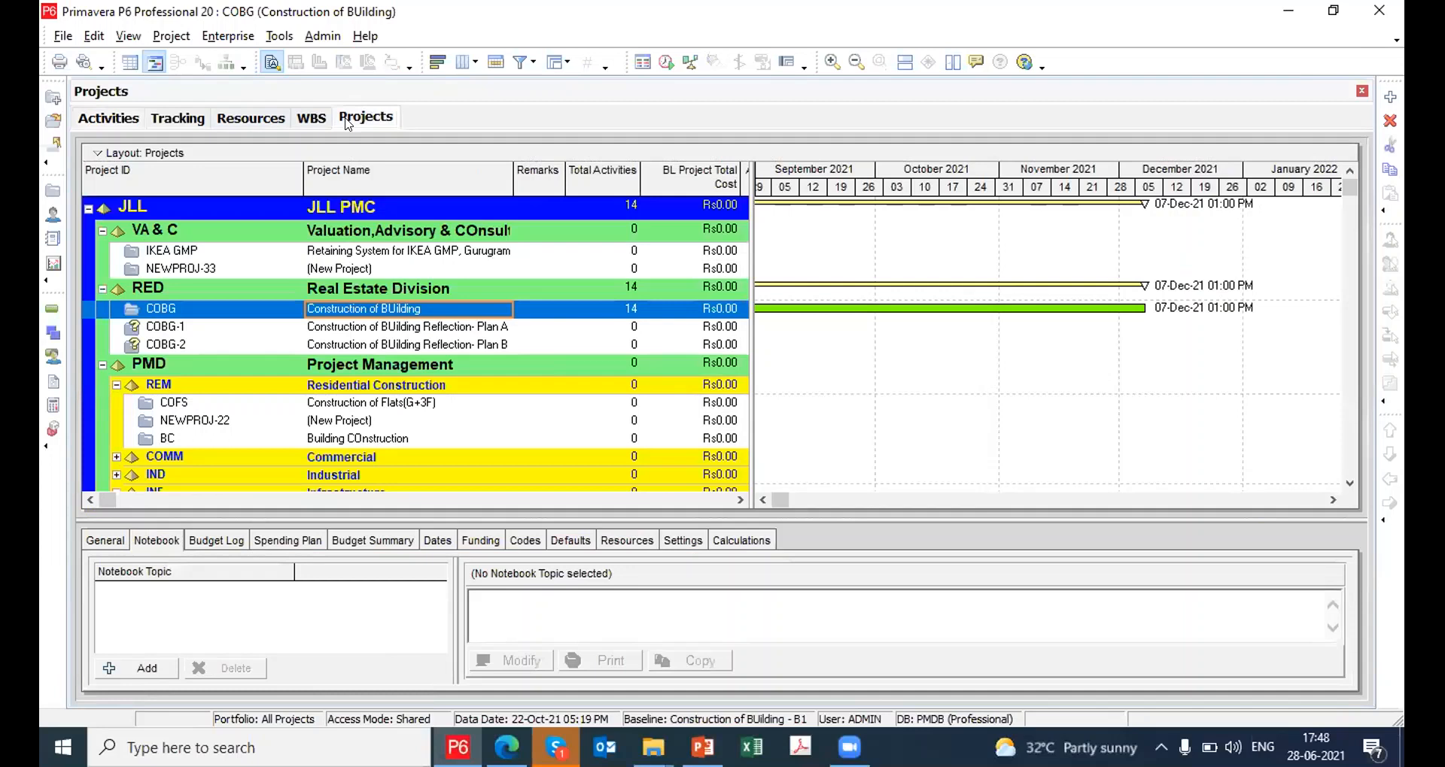
click(268, 328)
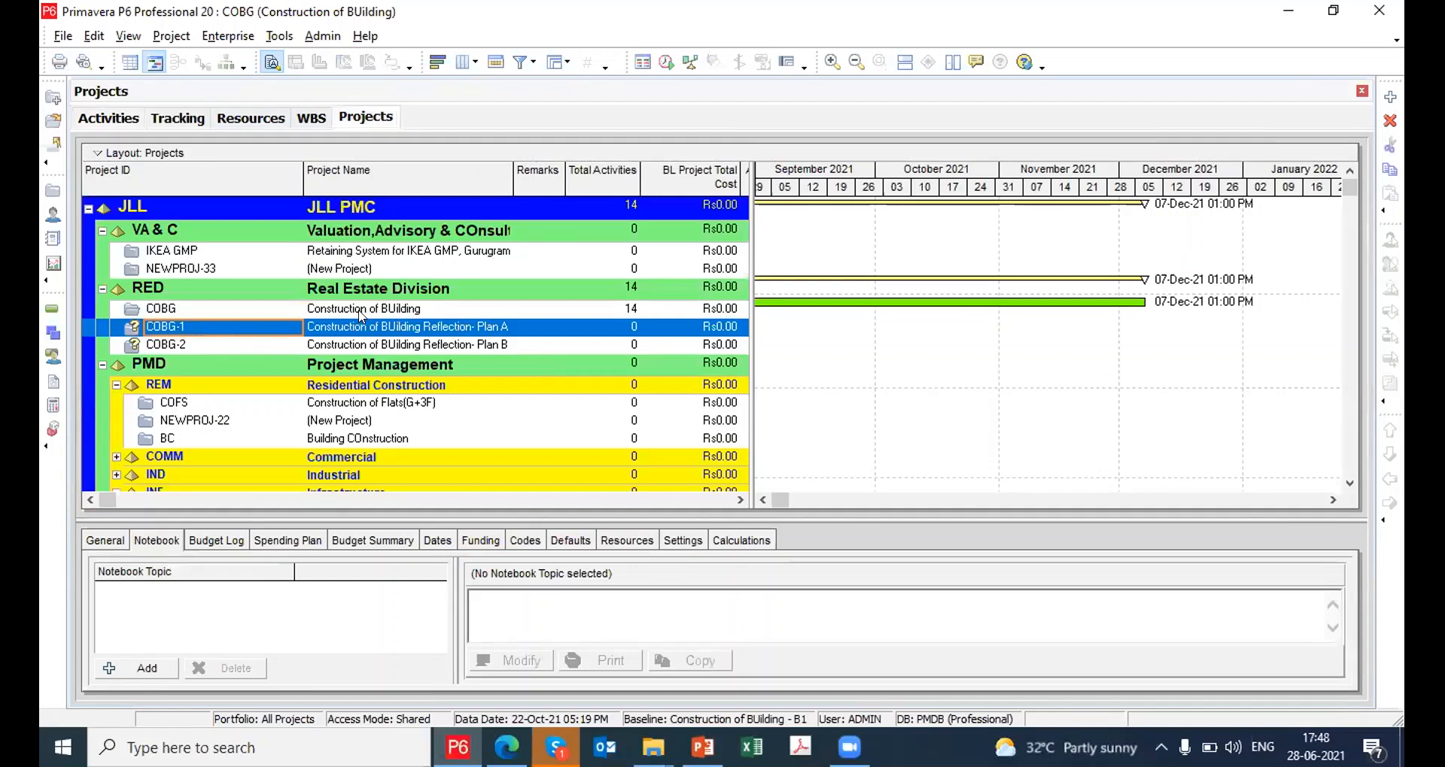
click(490, 346)
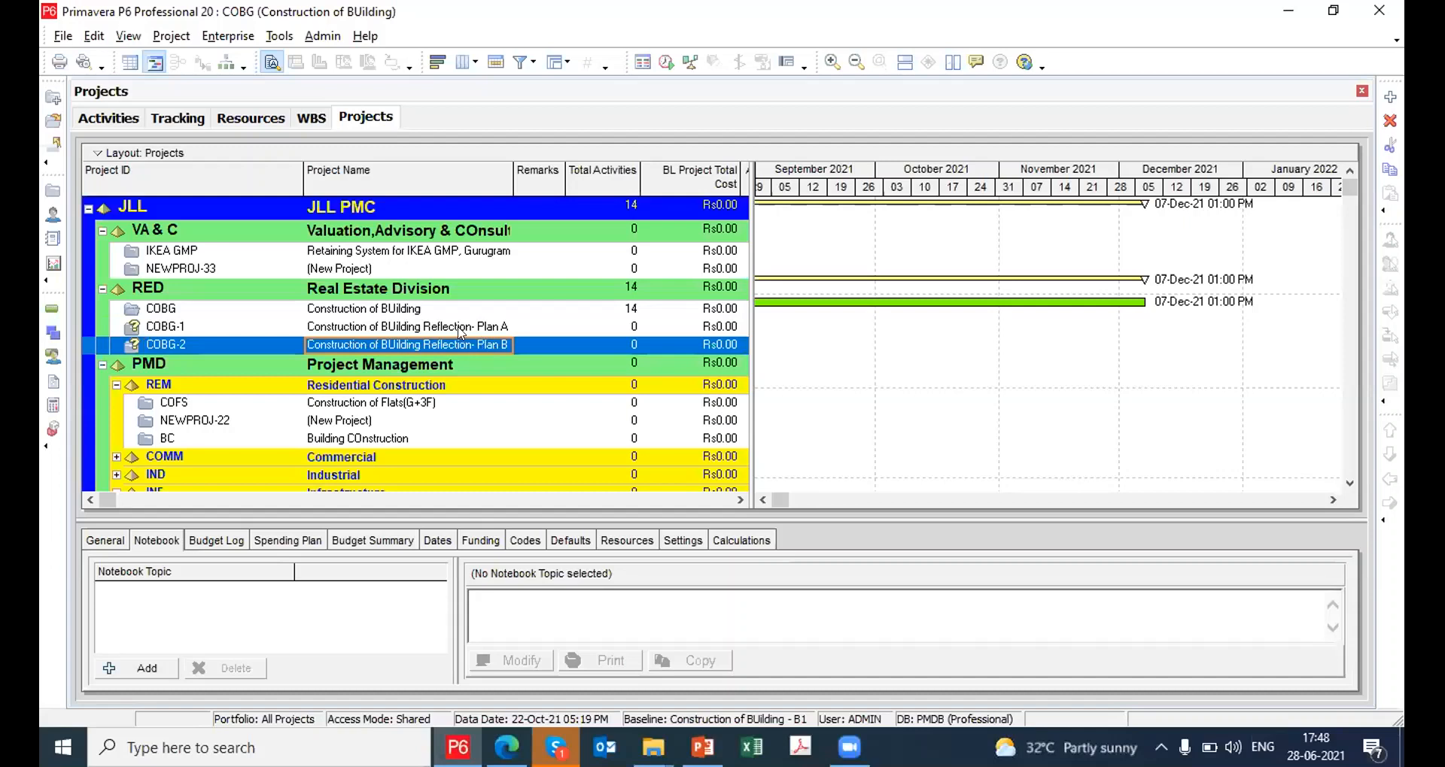
Review the Construction of BUilding project, its Plan A and Plan B reflections, and the Residential Construction projects in the project list
click(459, 330)
click(461, 342)
click(458, 315)
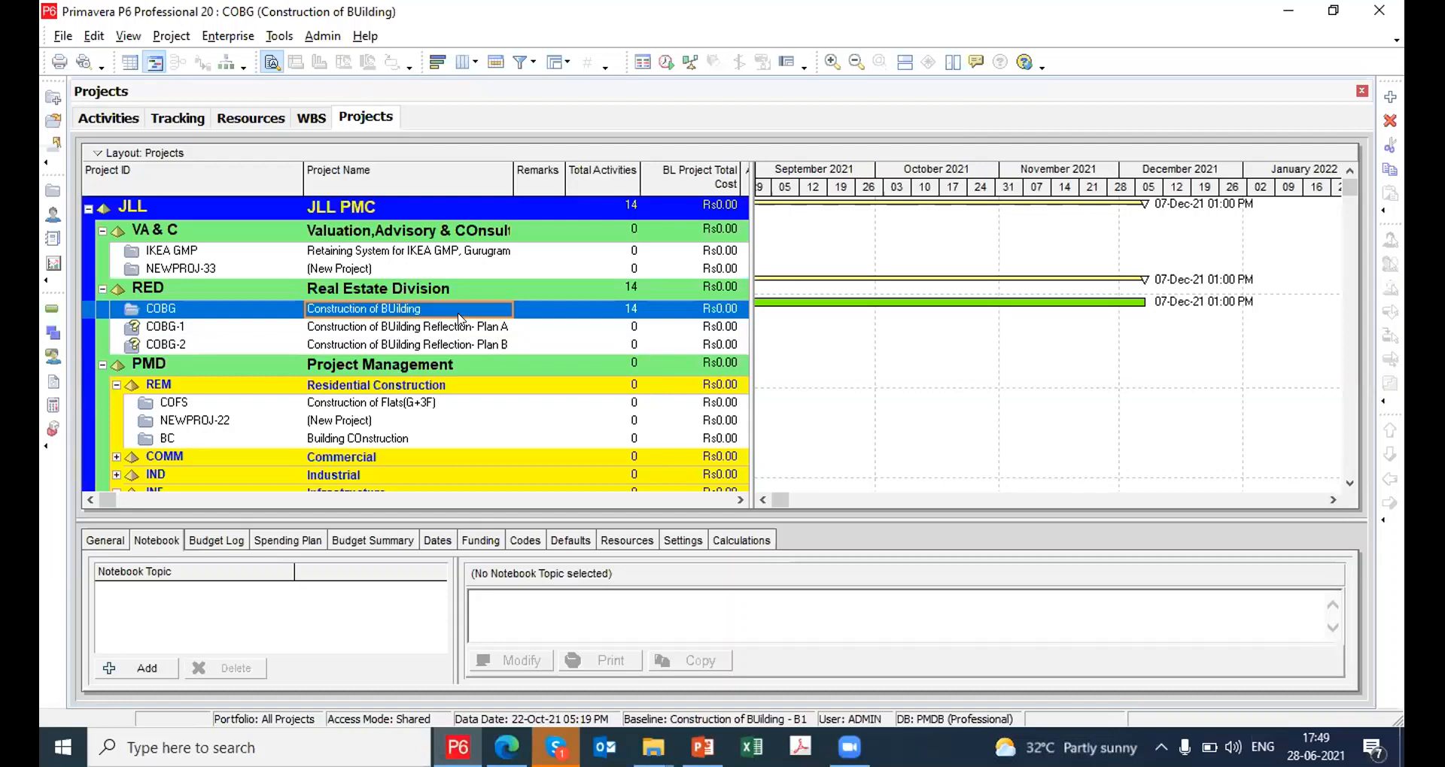
click(450, 328)
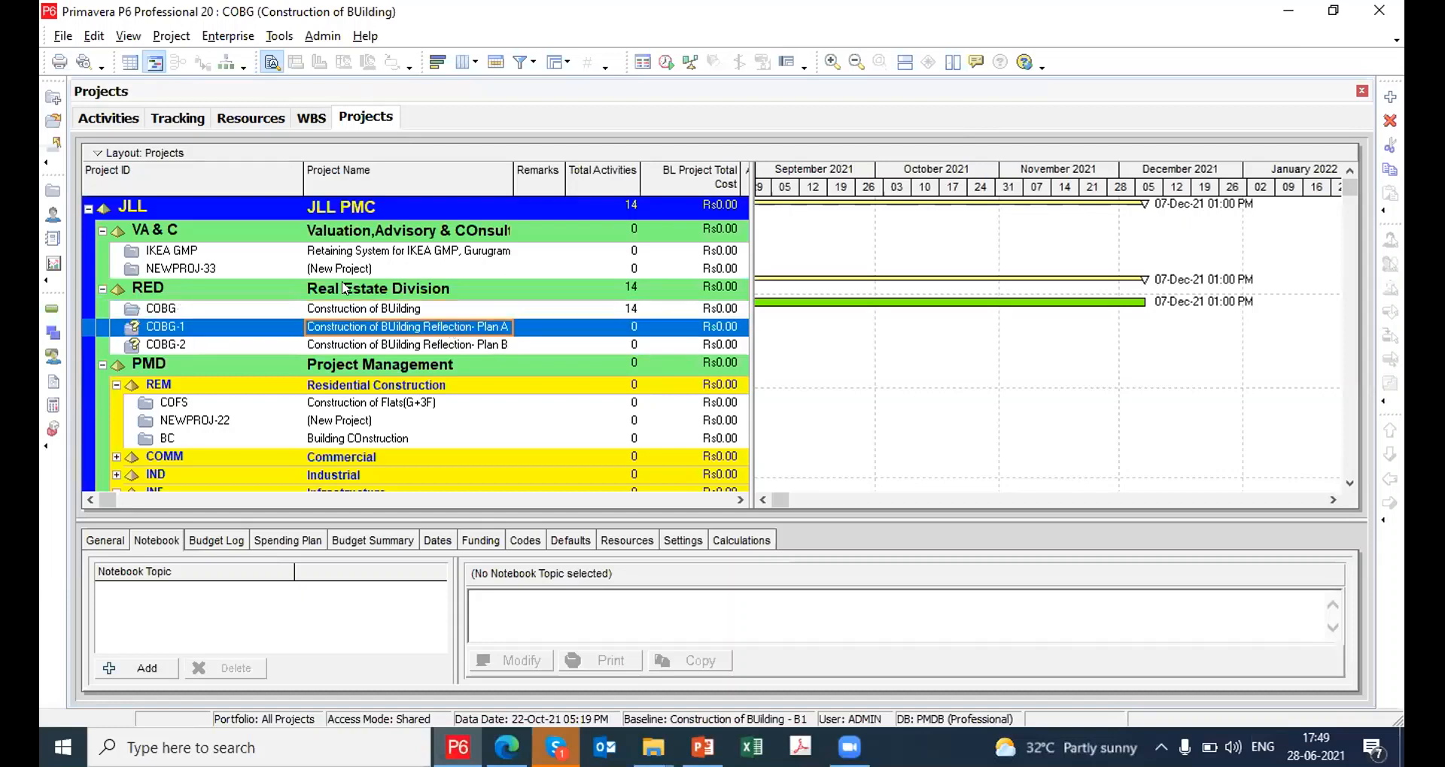
click(302, 346)
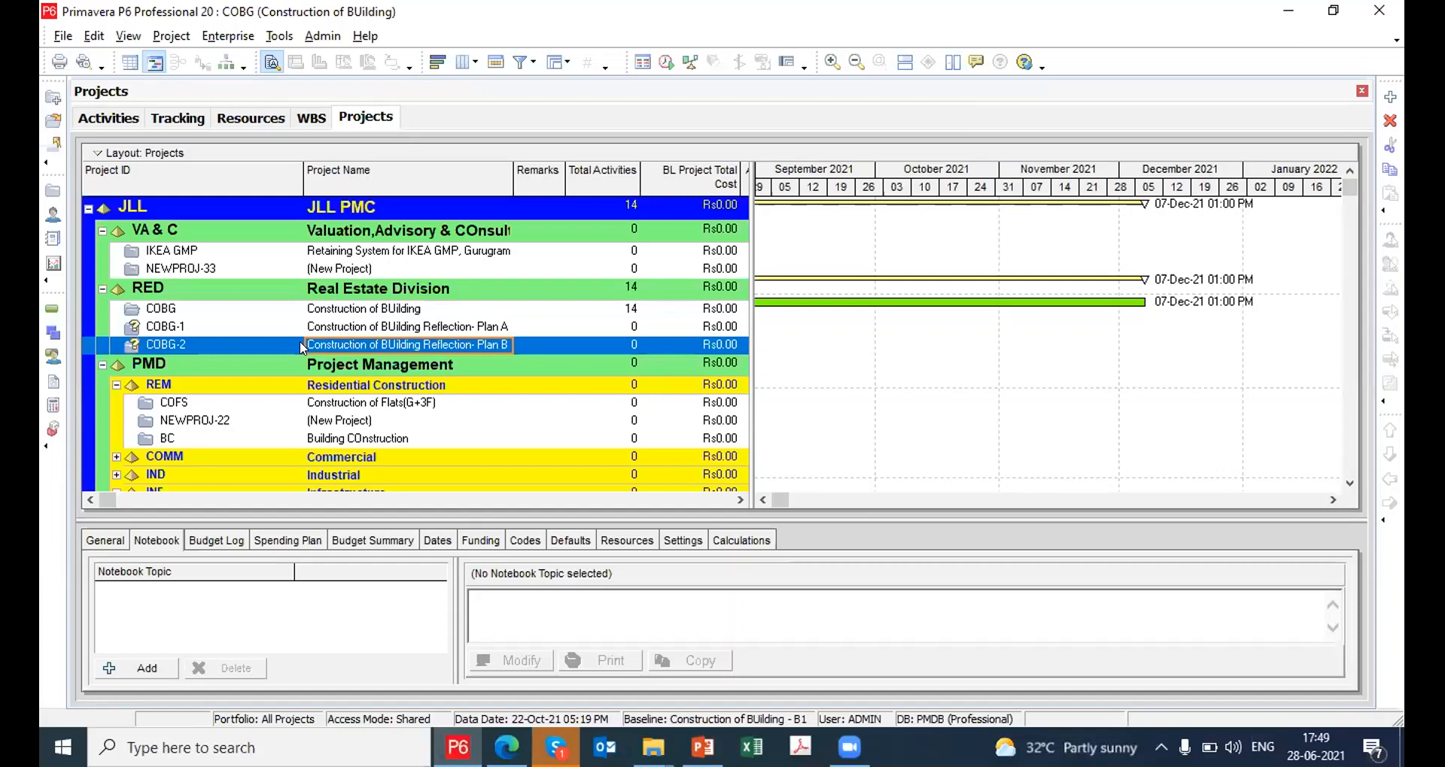
click(311, 383)
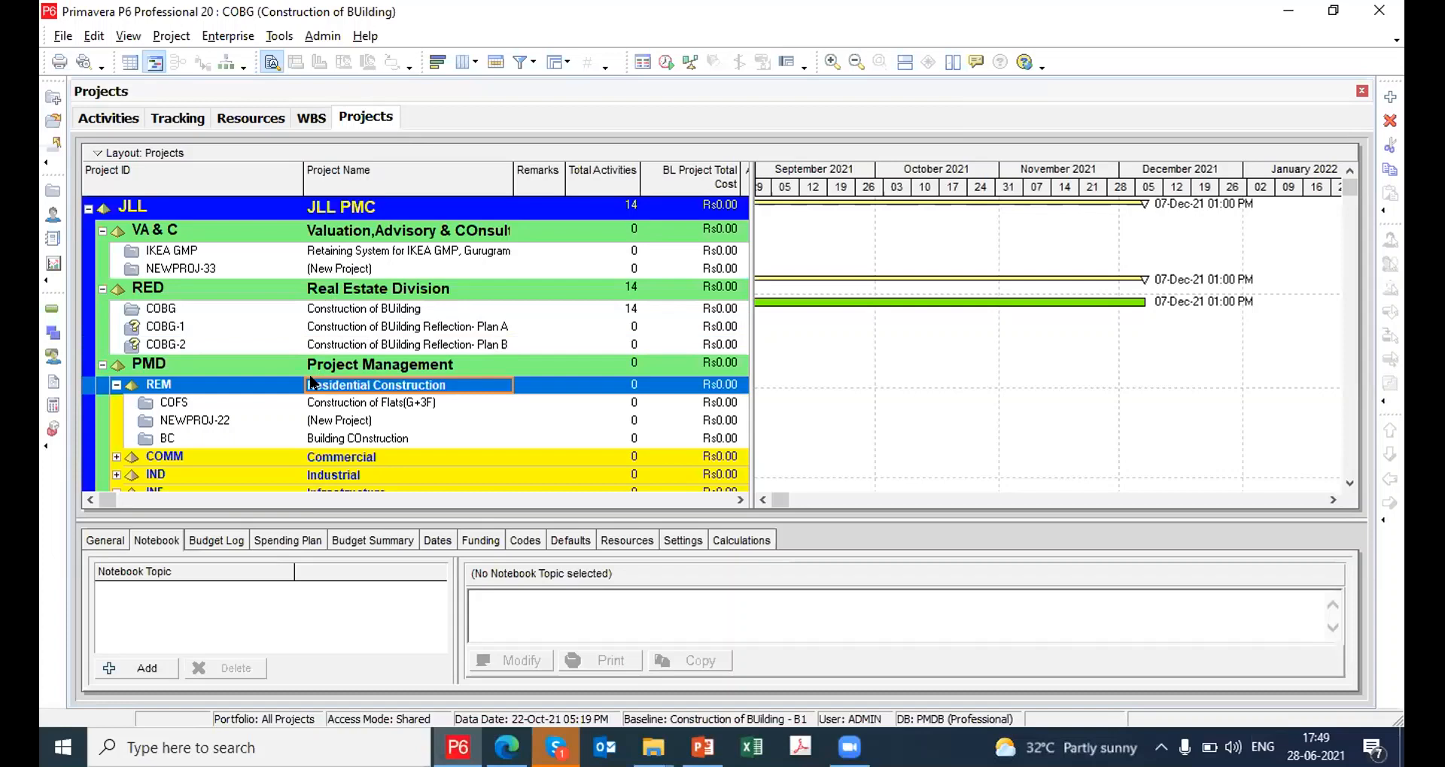
click(414, 403)
Switch to PowerPoint and present the Major Delays Occurred slide full screen
click(703, 747)
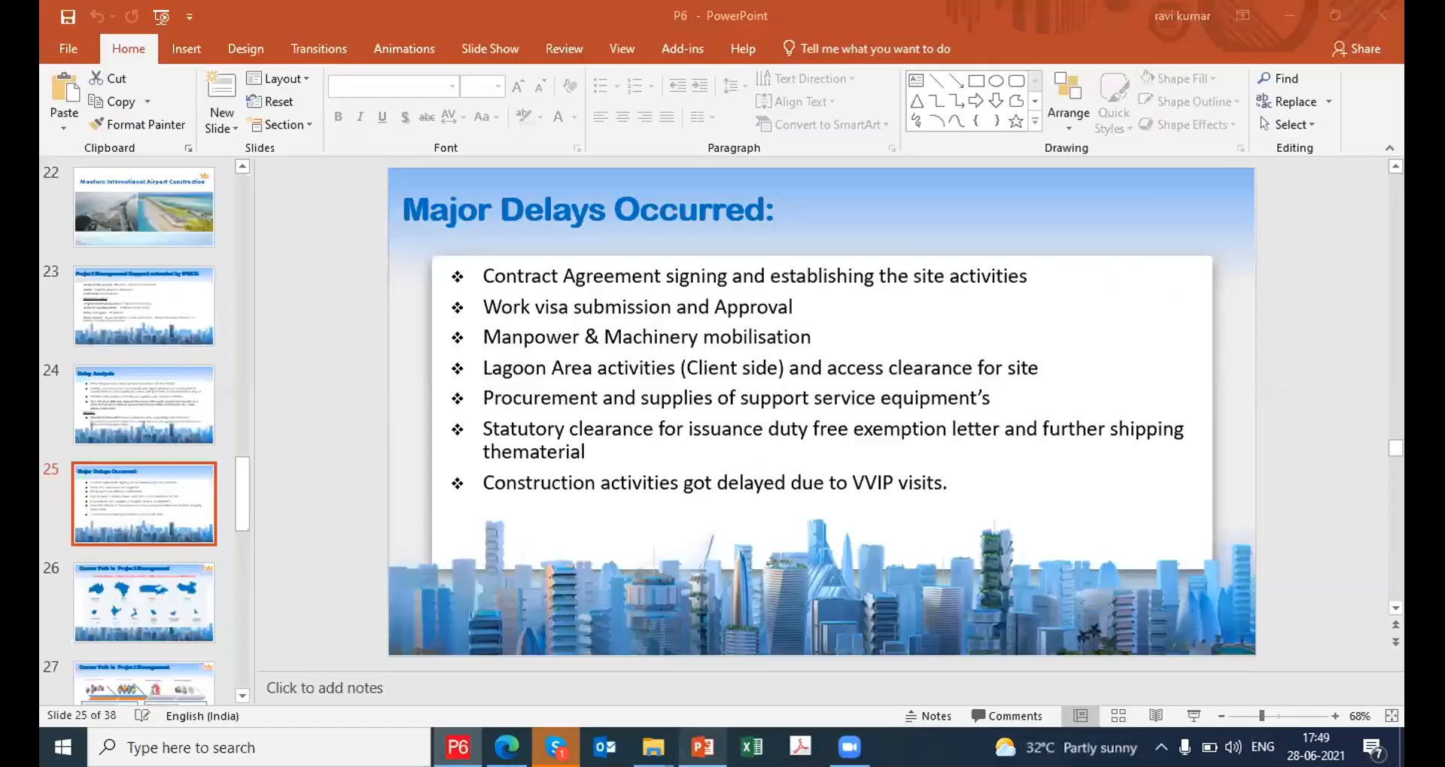
click(1193, 715)
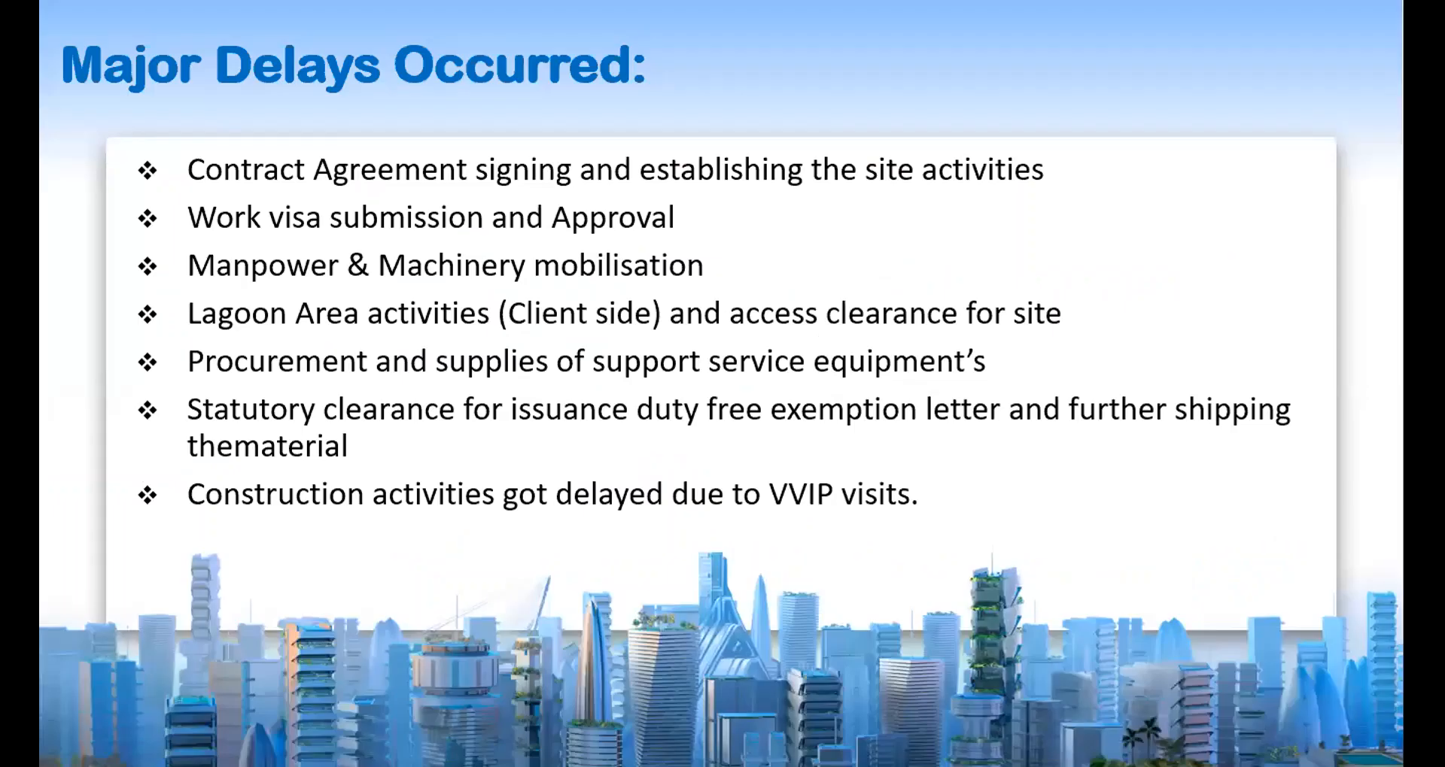
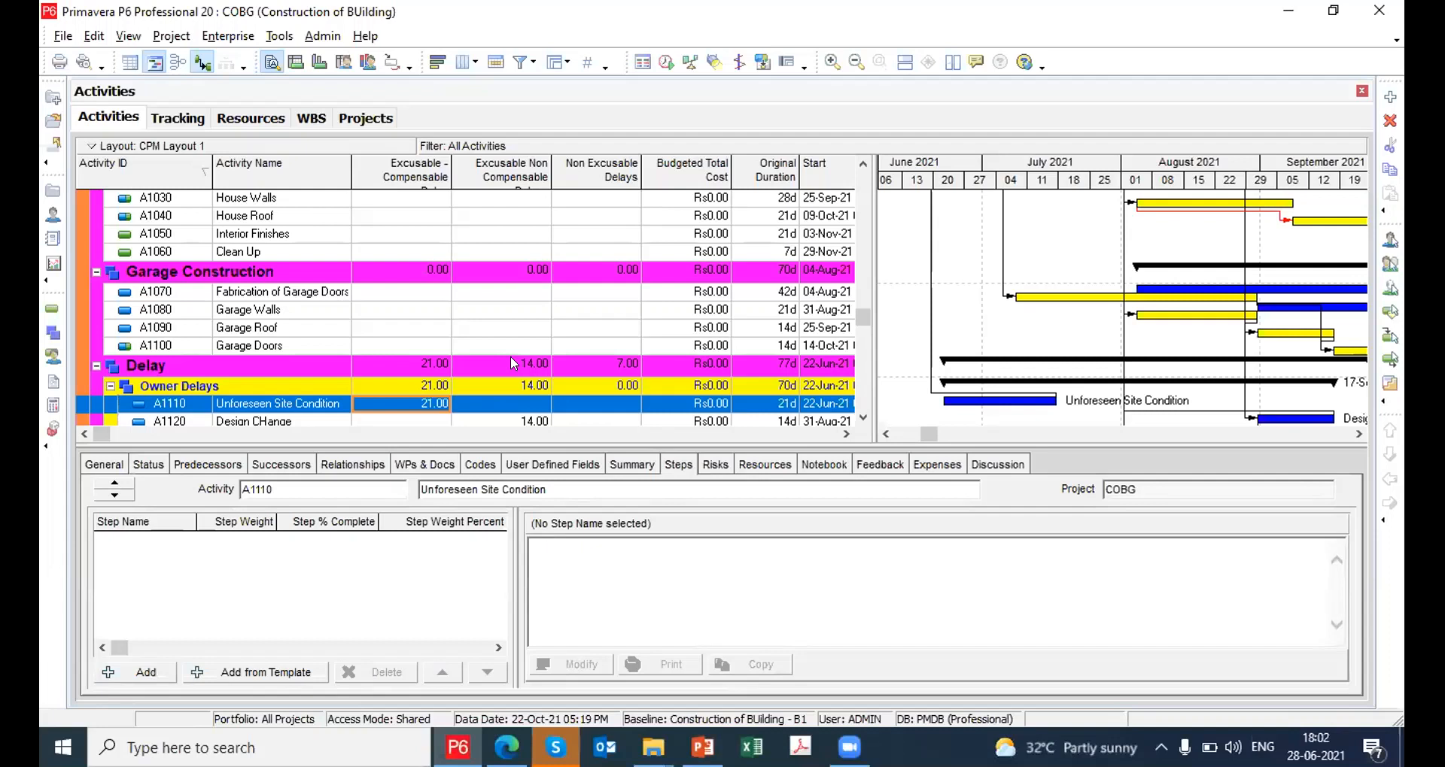
Inspect the work products and documents, user defined fields, expenses and discussion of activity A1110 Unforeseen Site Condition
click(451, 464)
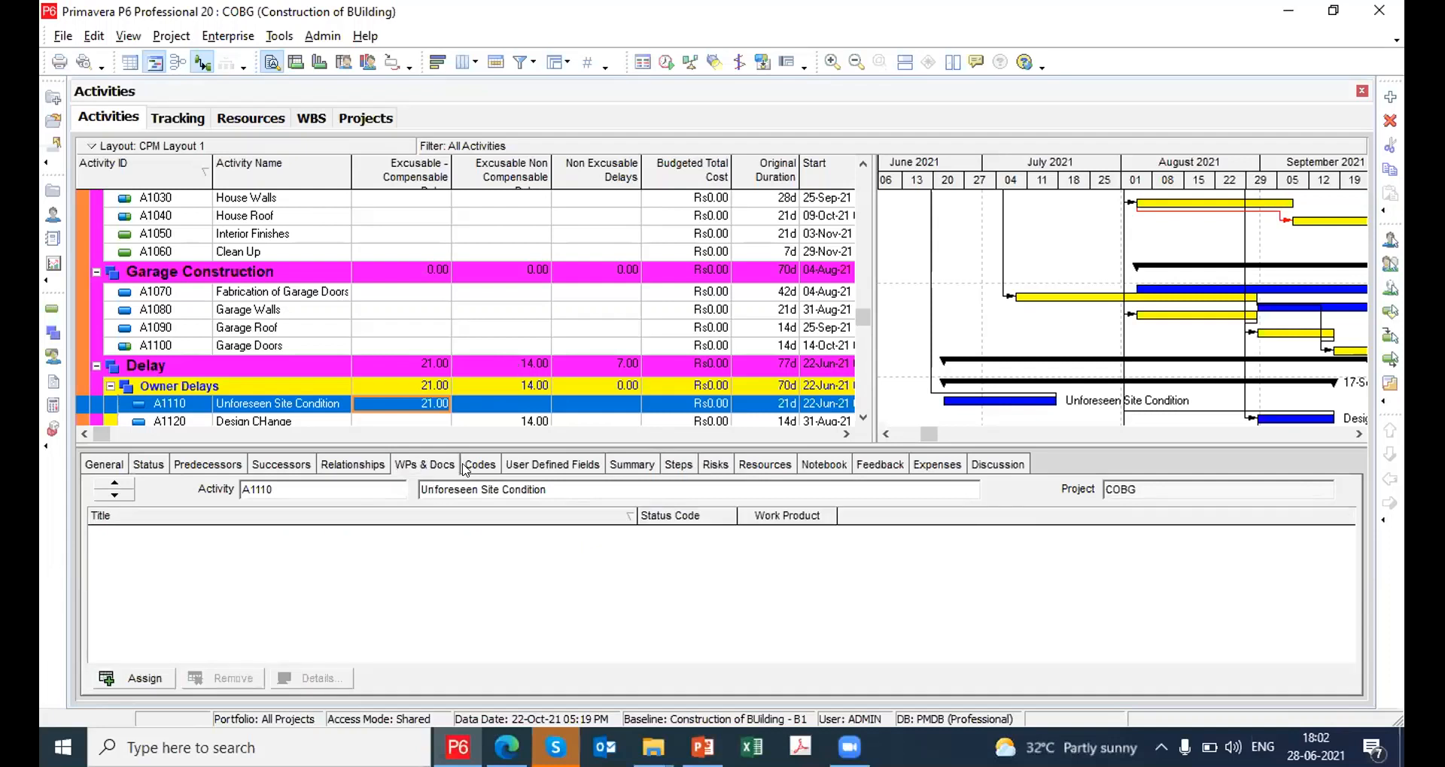
click(465, 466)
click(527, 465)
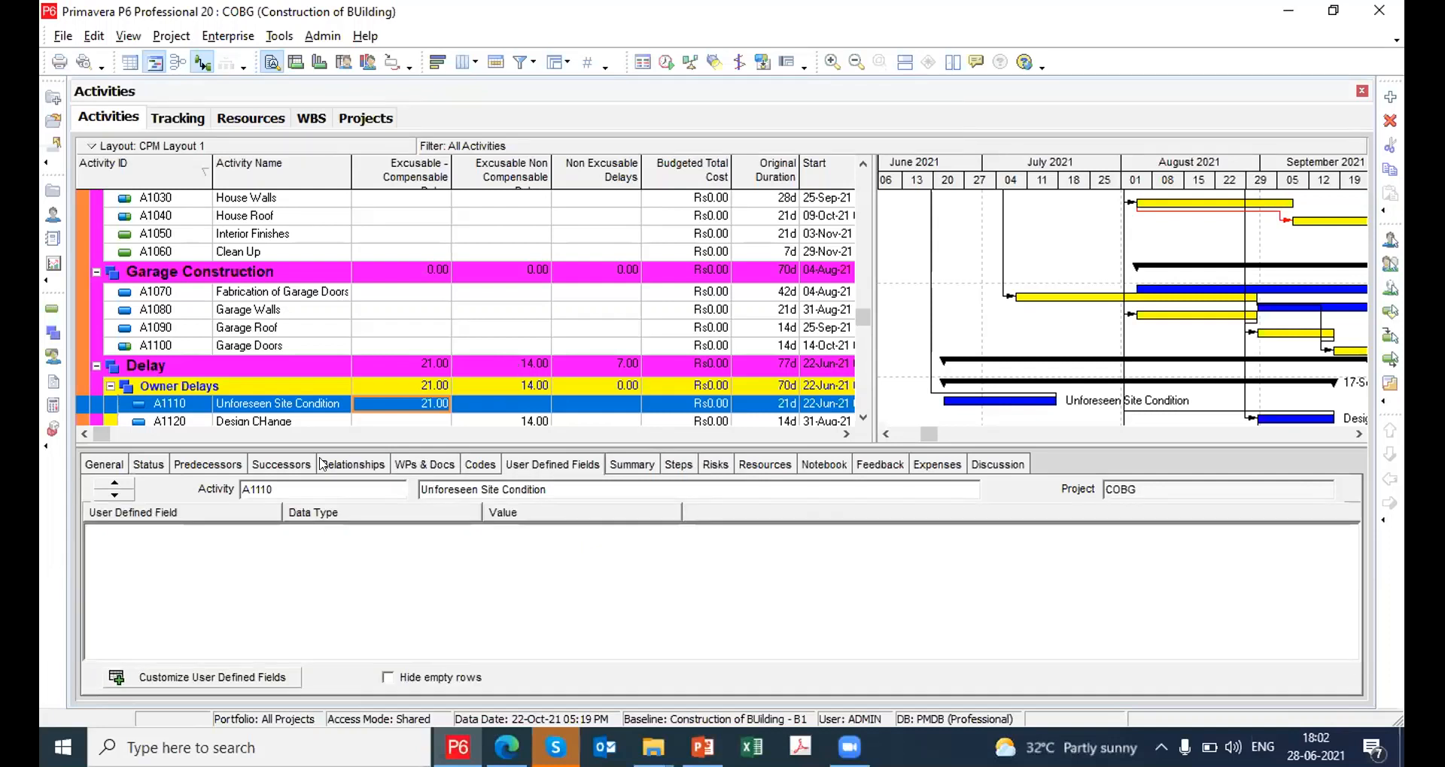
click(929, 468)
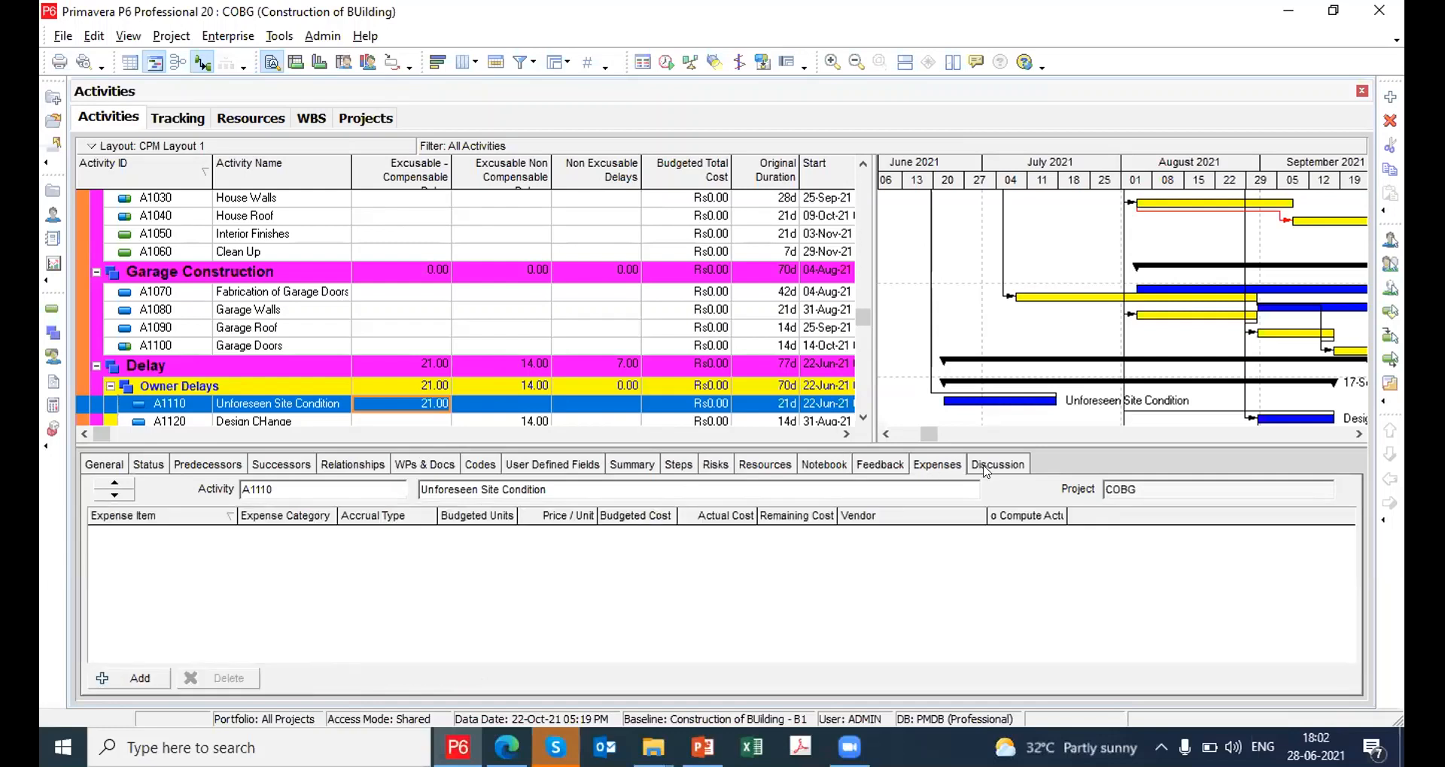
click(985, 469)
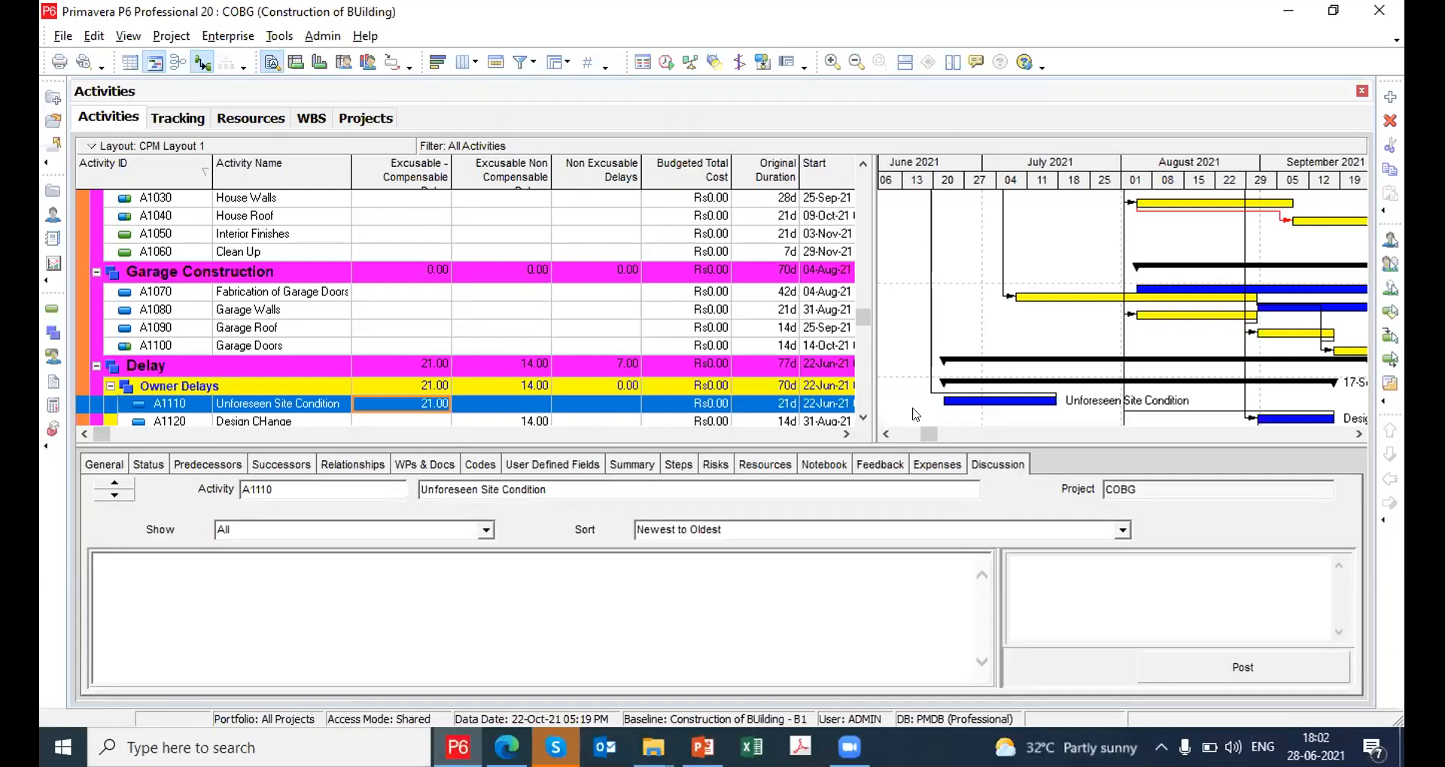
Check the enterprise project list and the resource list, and return to the activities of Construction of BUilding
click(238, 38)
click(241, 58)
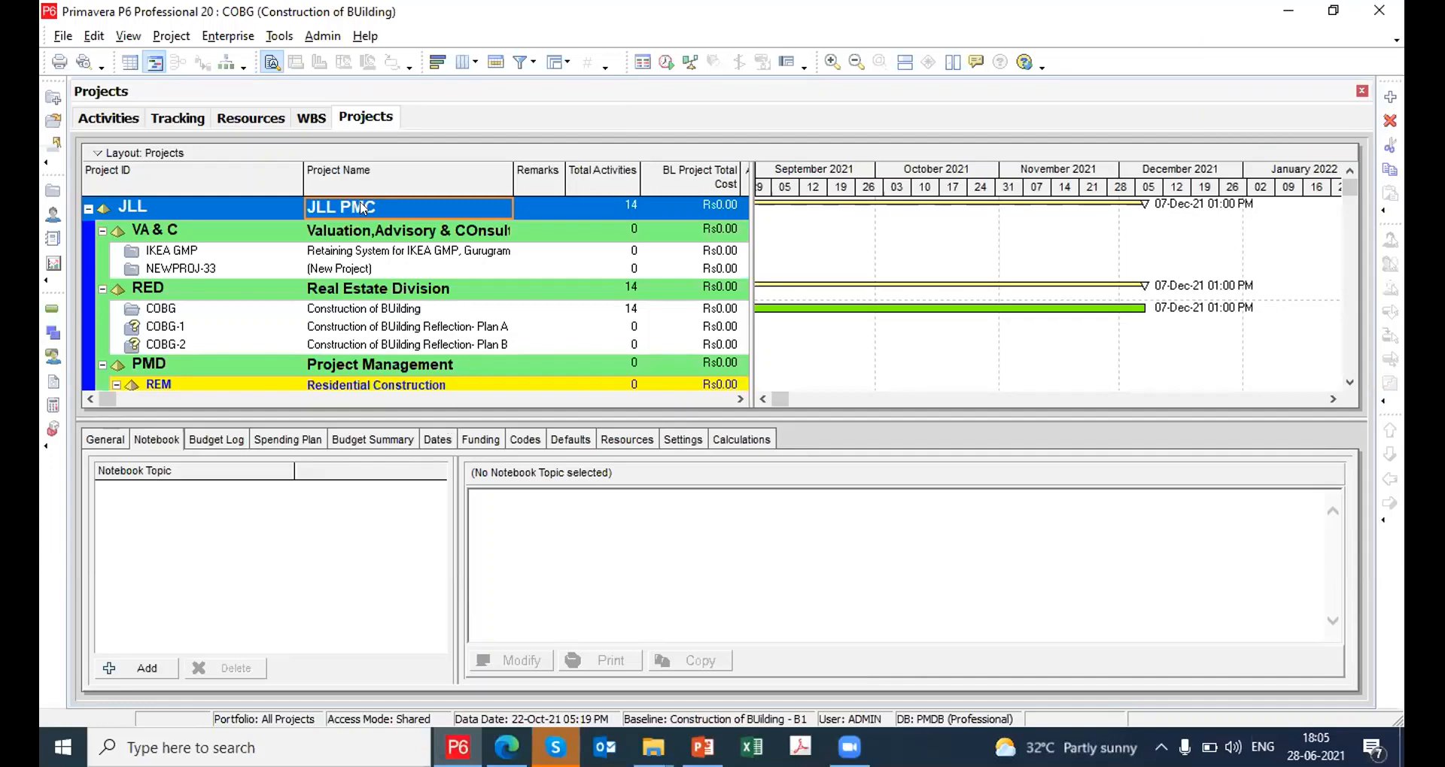
click(111, 120)
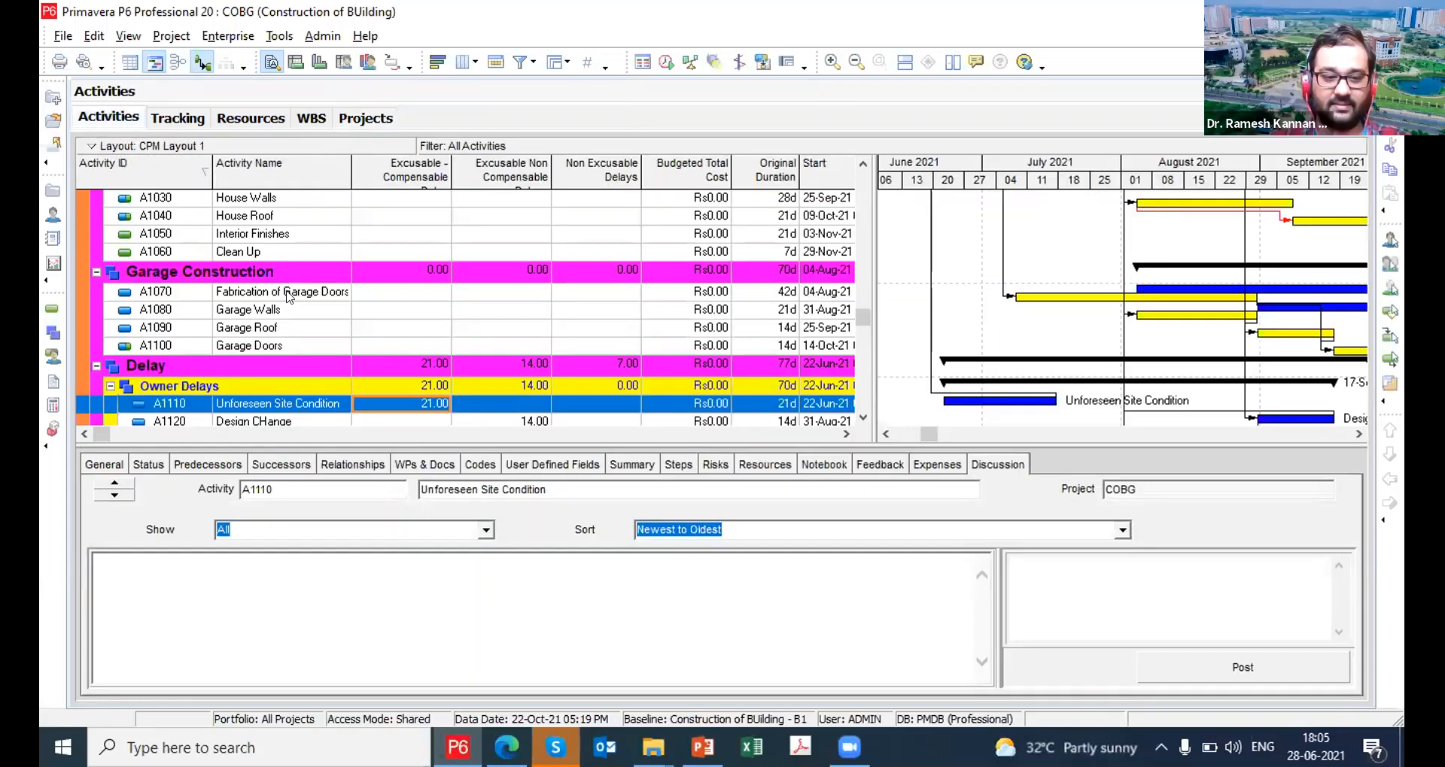
click(274, 294)
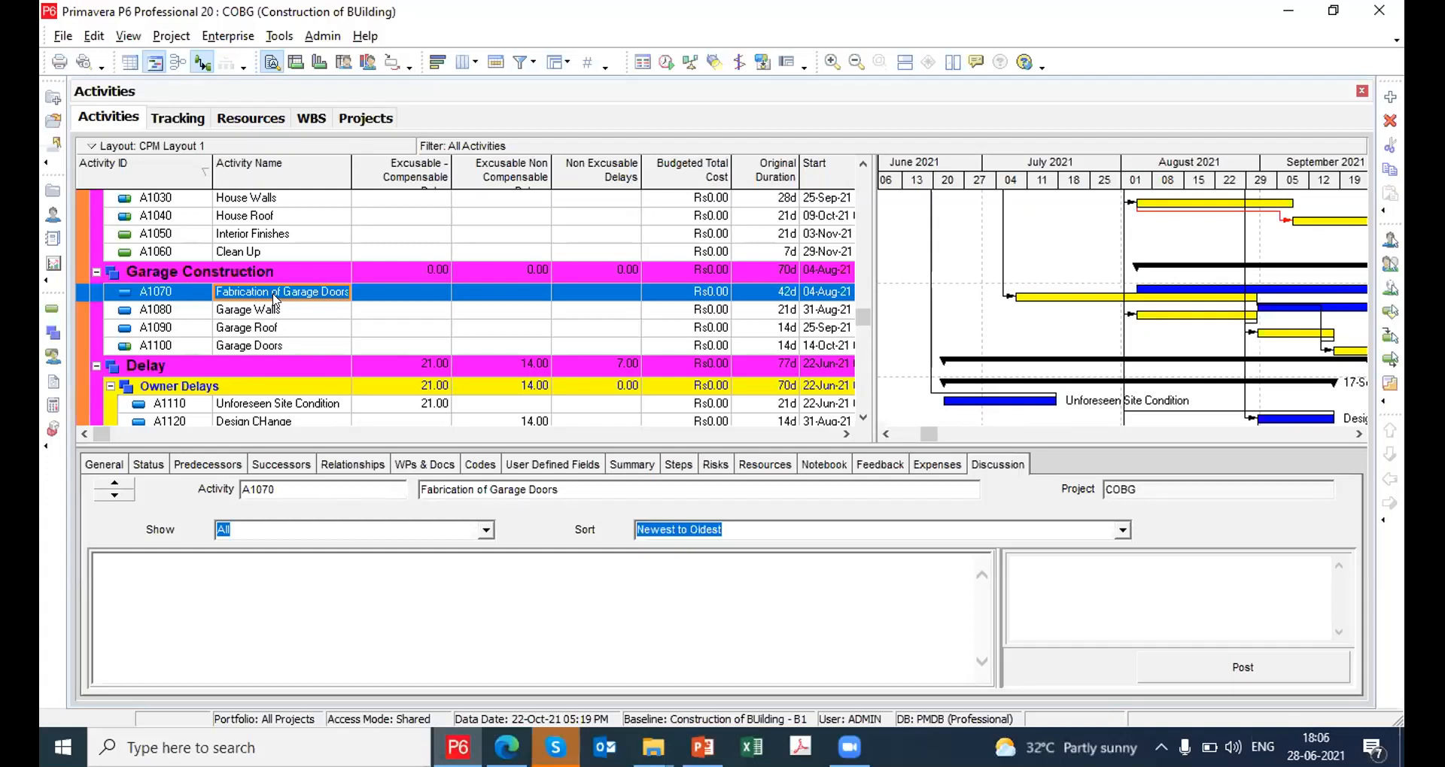
click(256, 119)
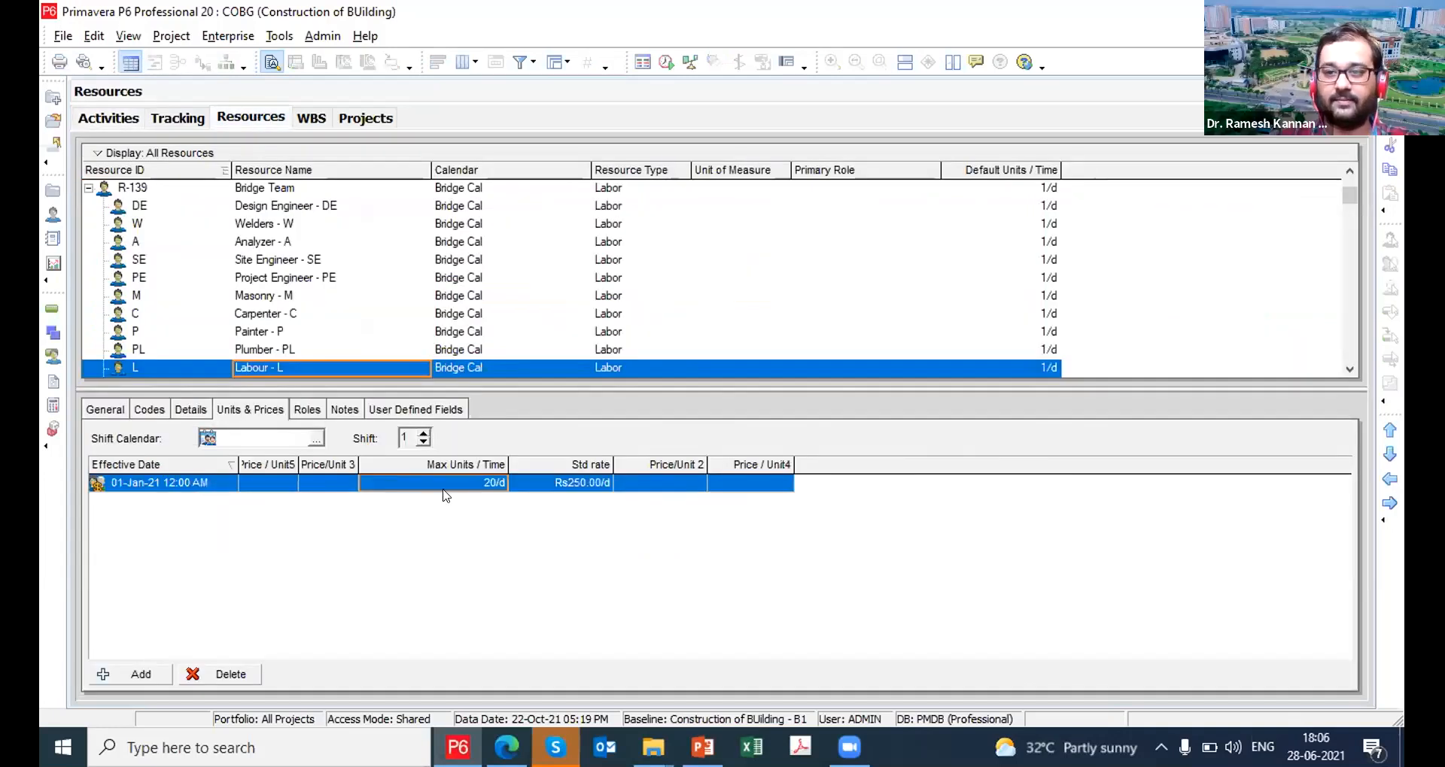
click(136, 114)
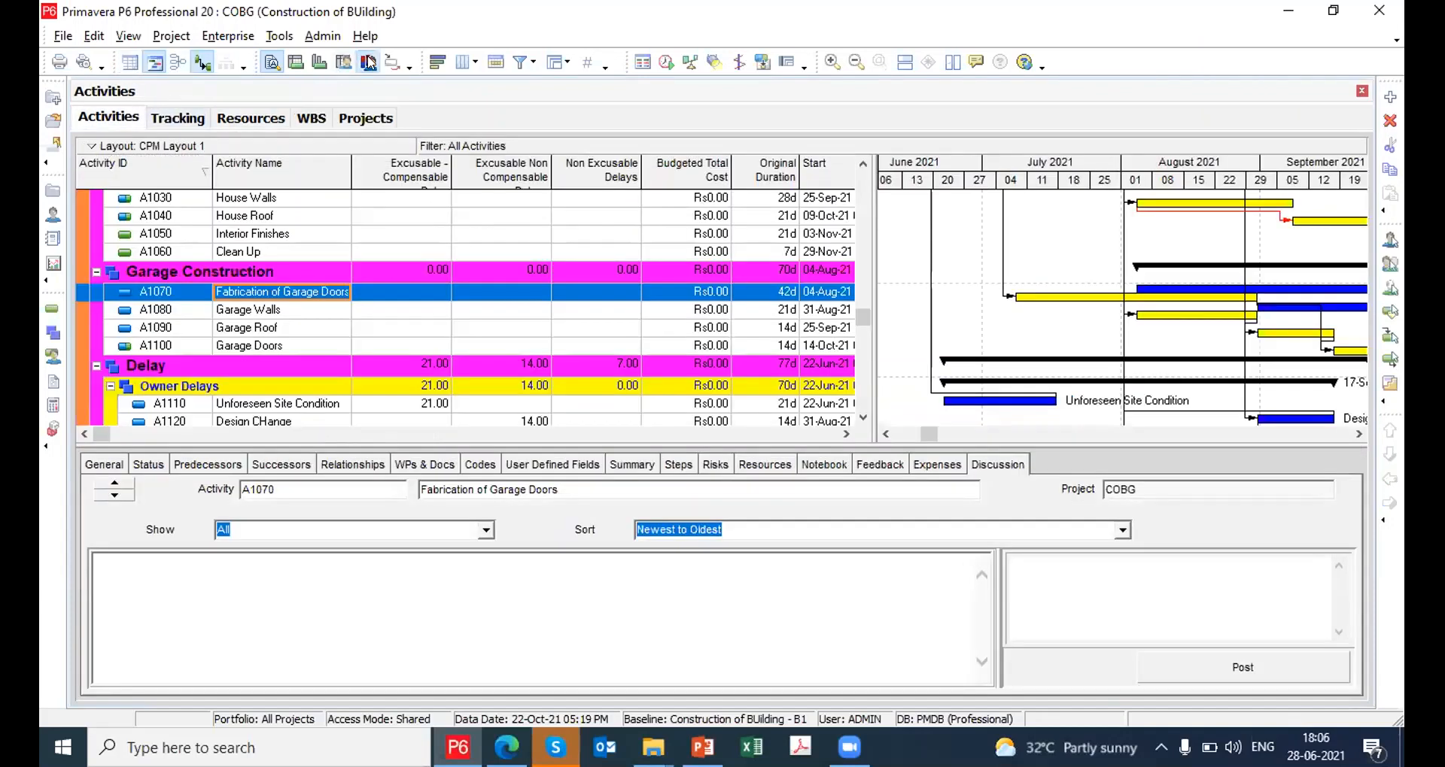
Display the Resource Usage Profile beneath the activities and select activity A1080 Garage Walls
click(368, 62)
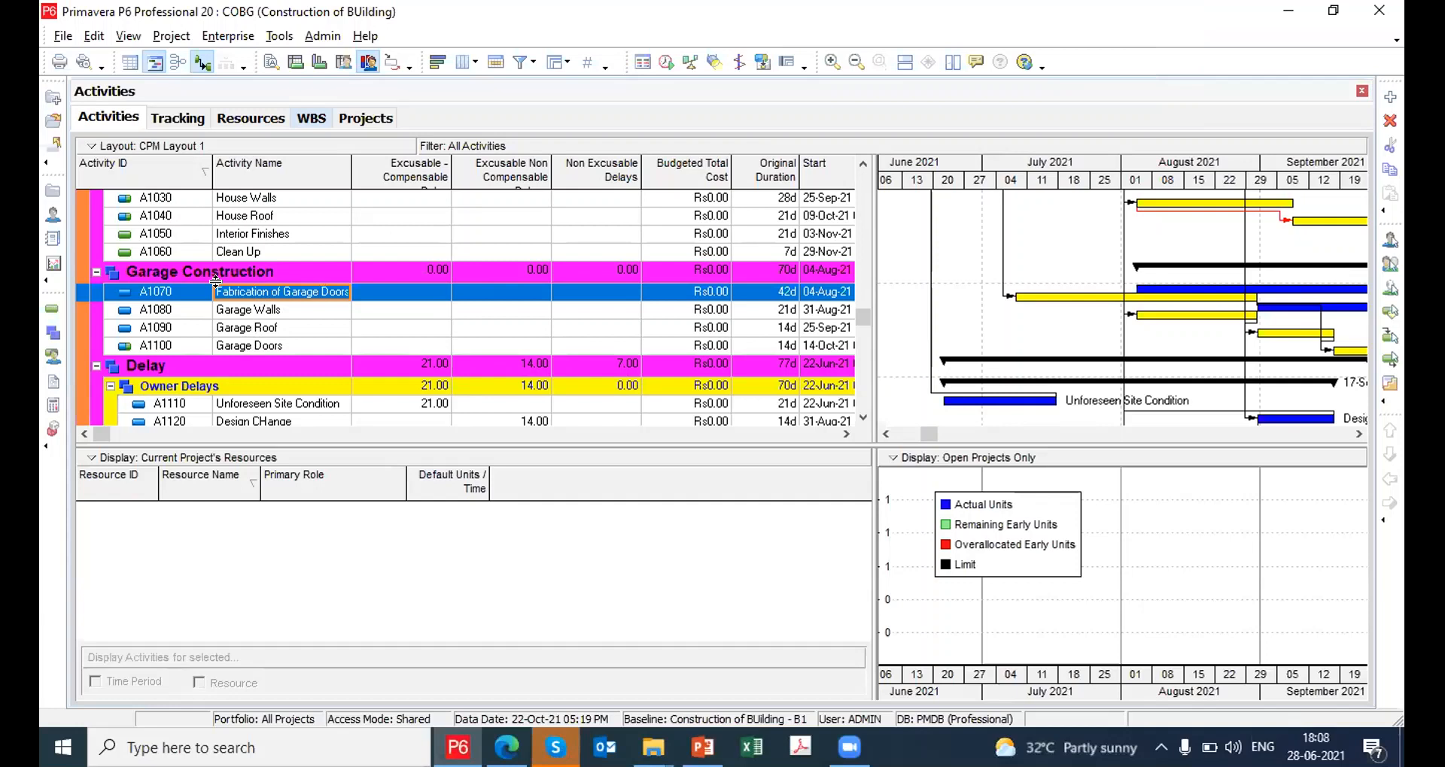
click(190, 312)
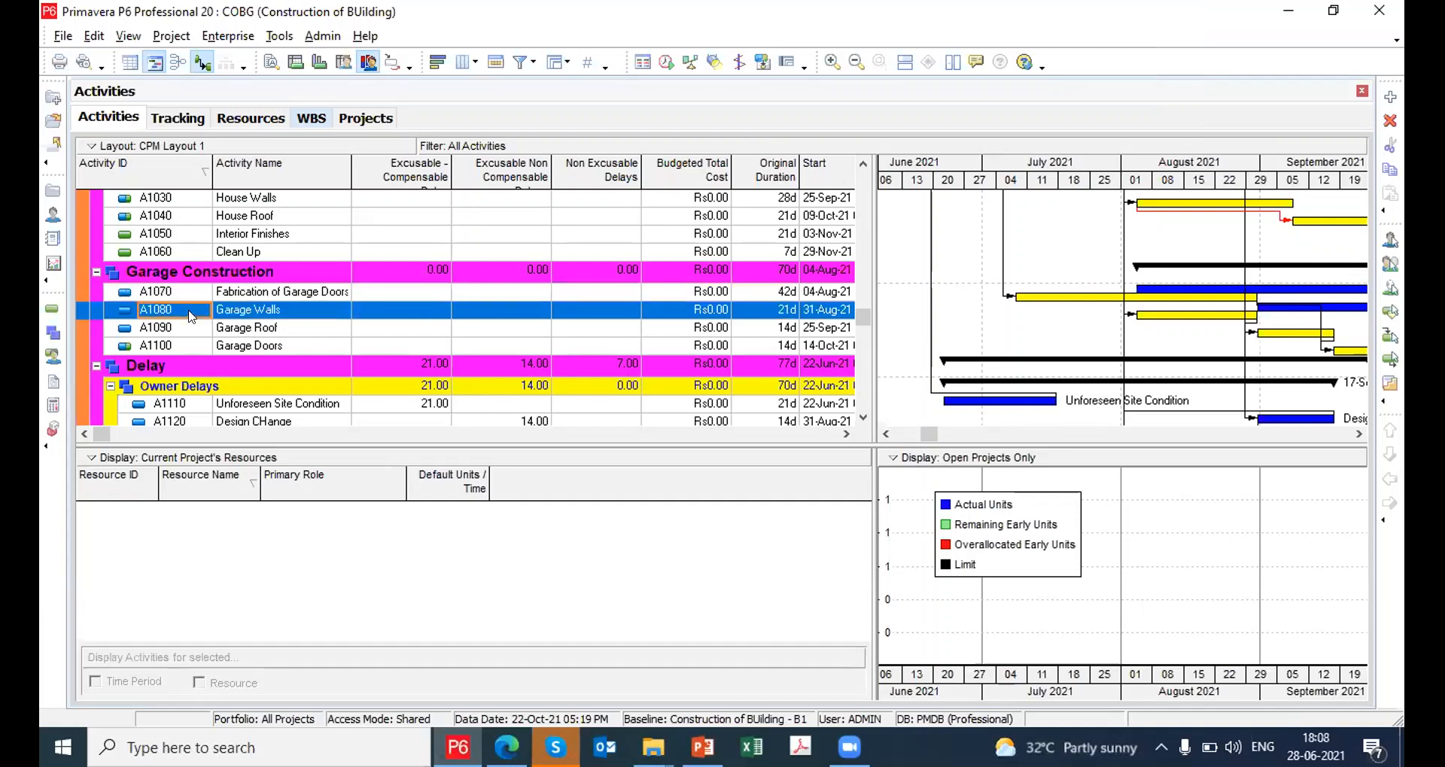
Examine the WBS elements of Construction of BUilding, from Main Building Construction to COntractor Delays, with their bars, and return to the activities
click(308, 120)
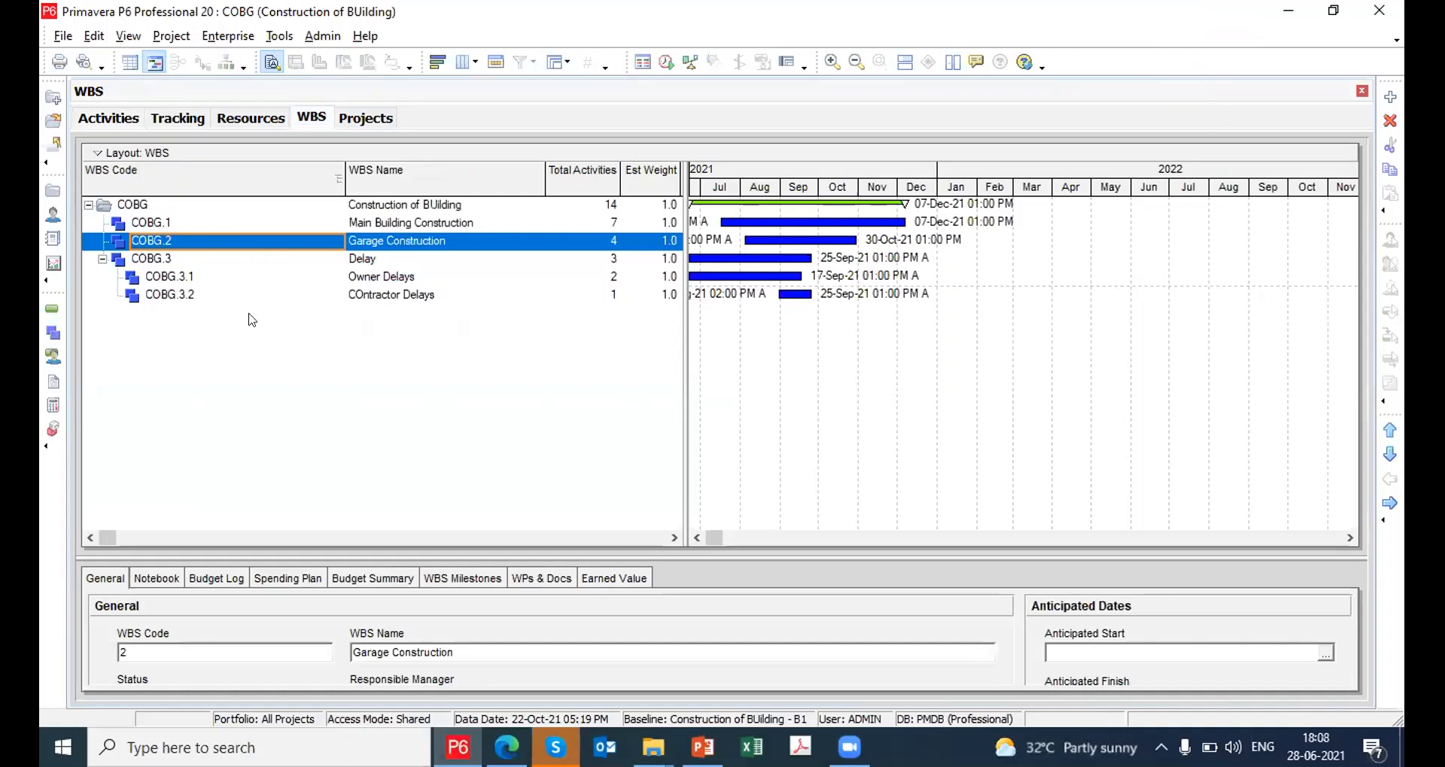
click(191, 223)
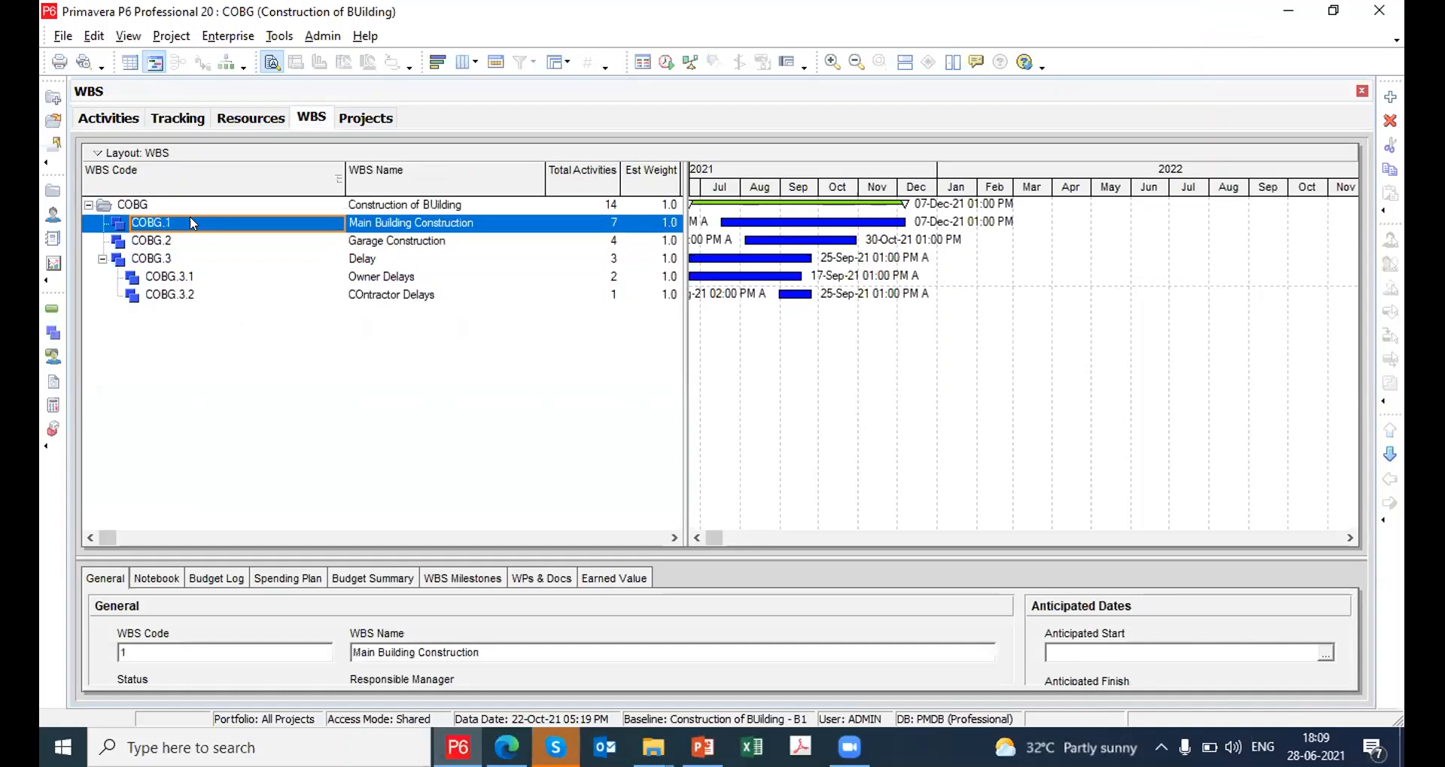
click(156, 240)
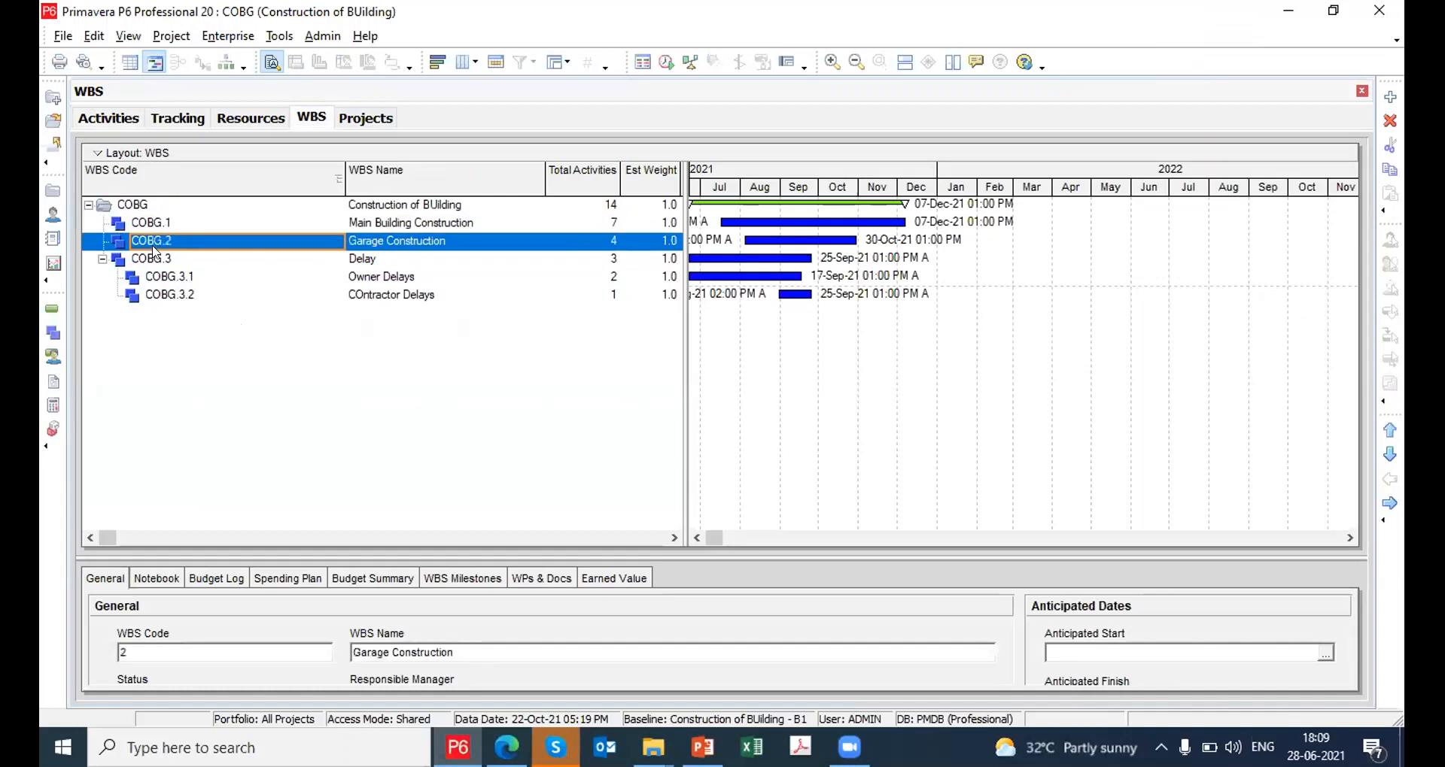
click(156, 258)
click(154, 276)
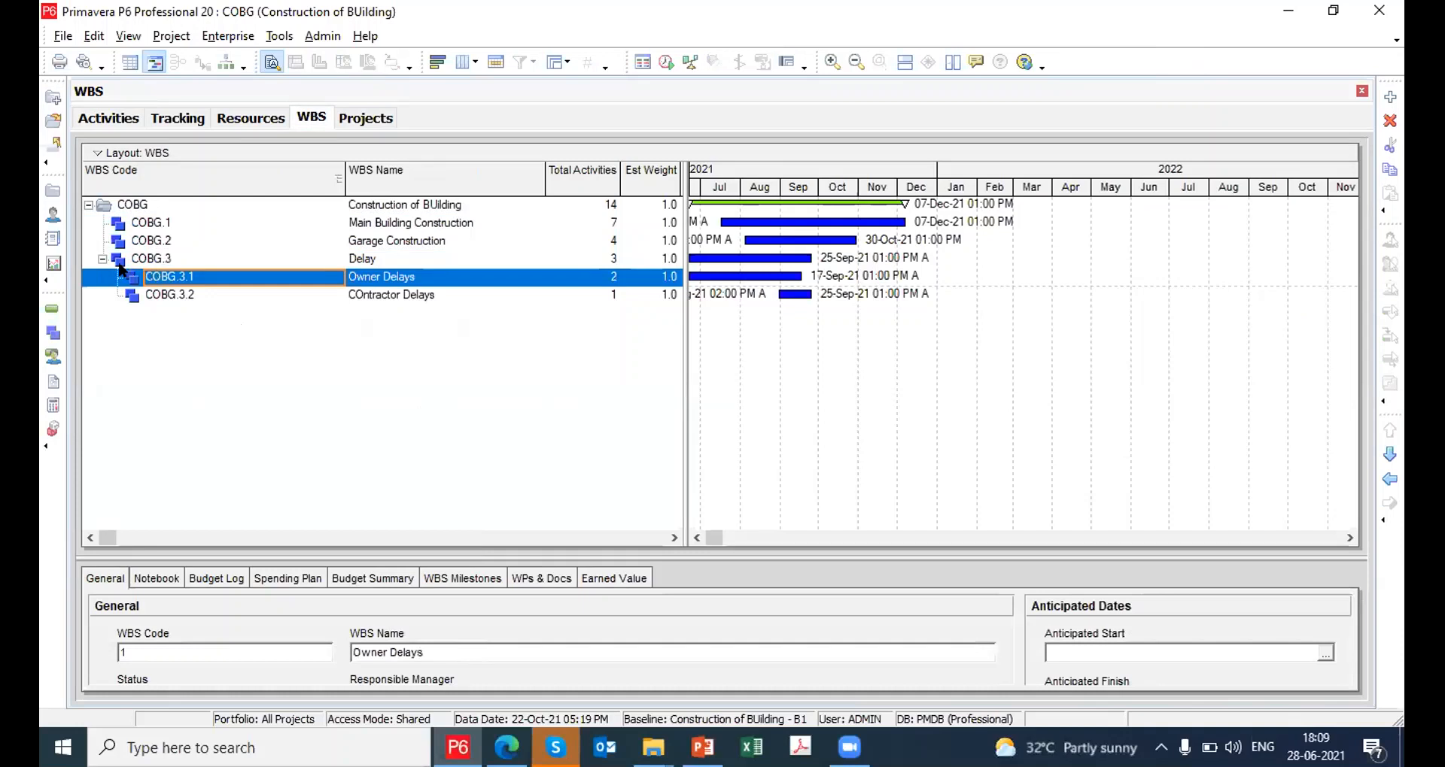
click(160, 296)
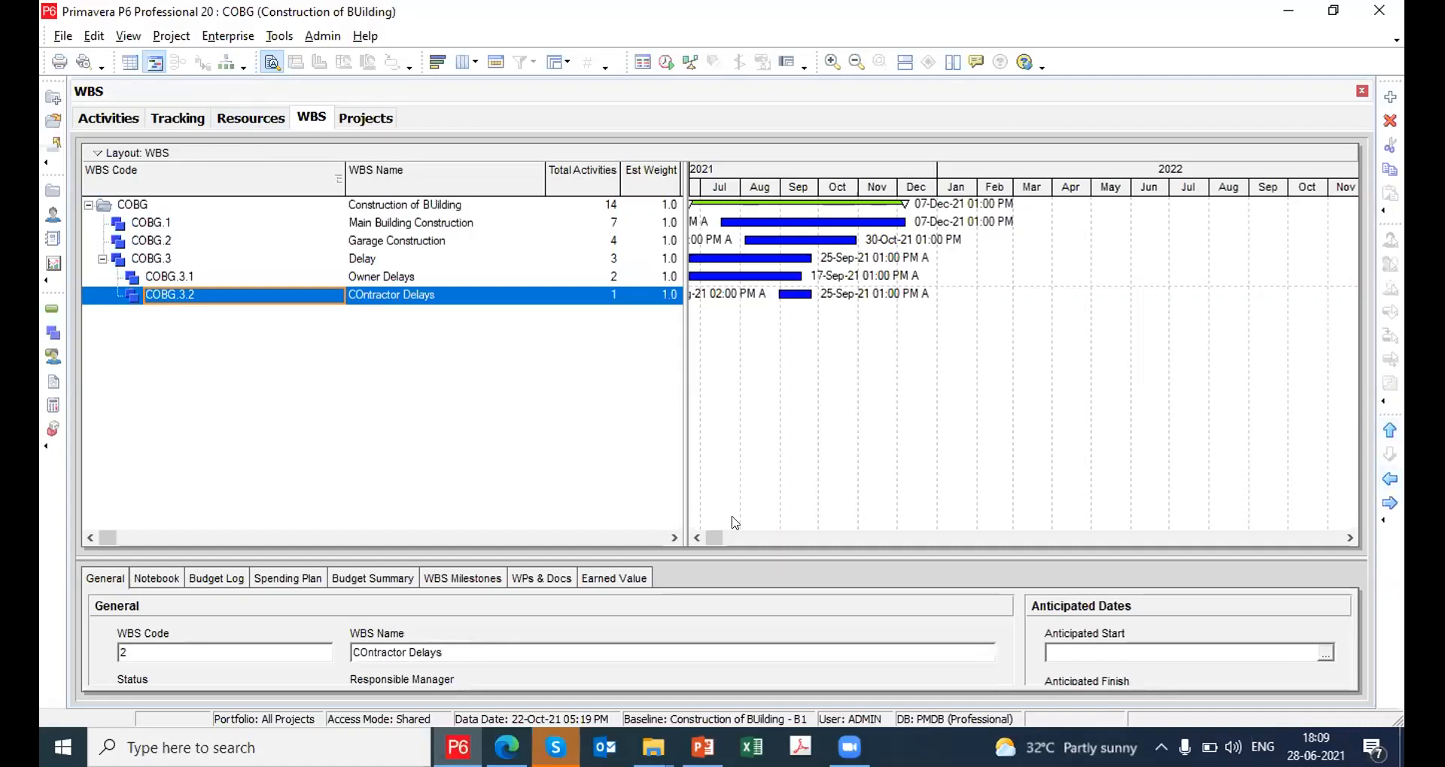
drag(710, 533, 706, 534)
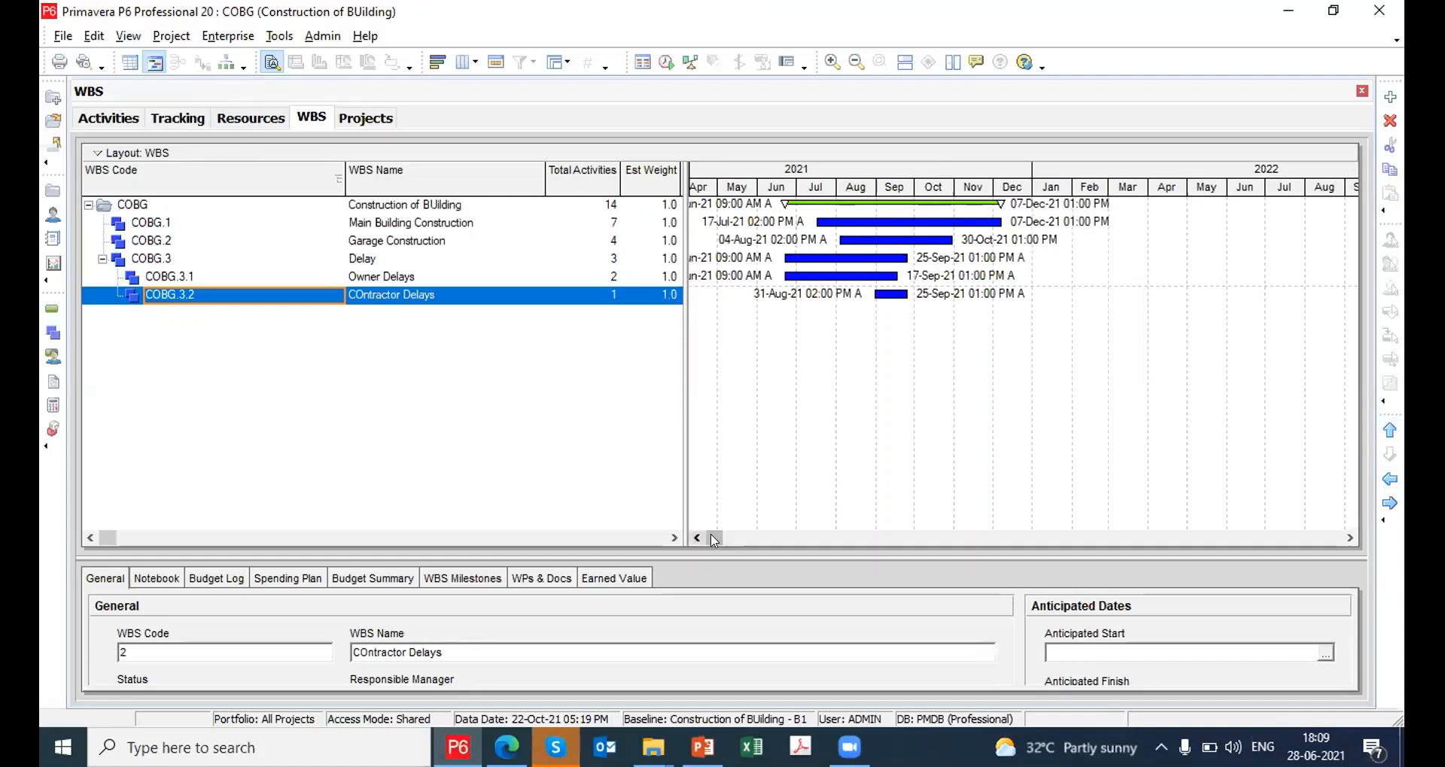
right_click(714, 542)
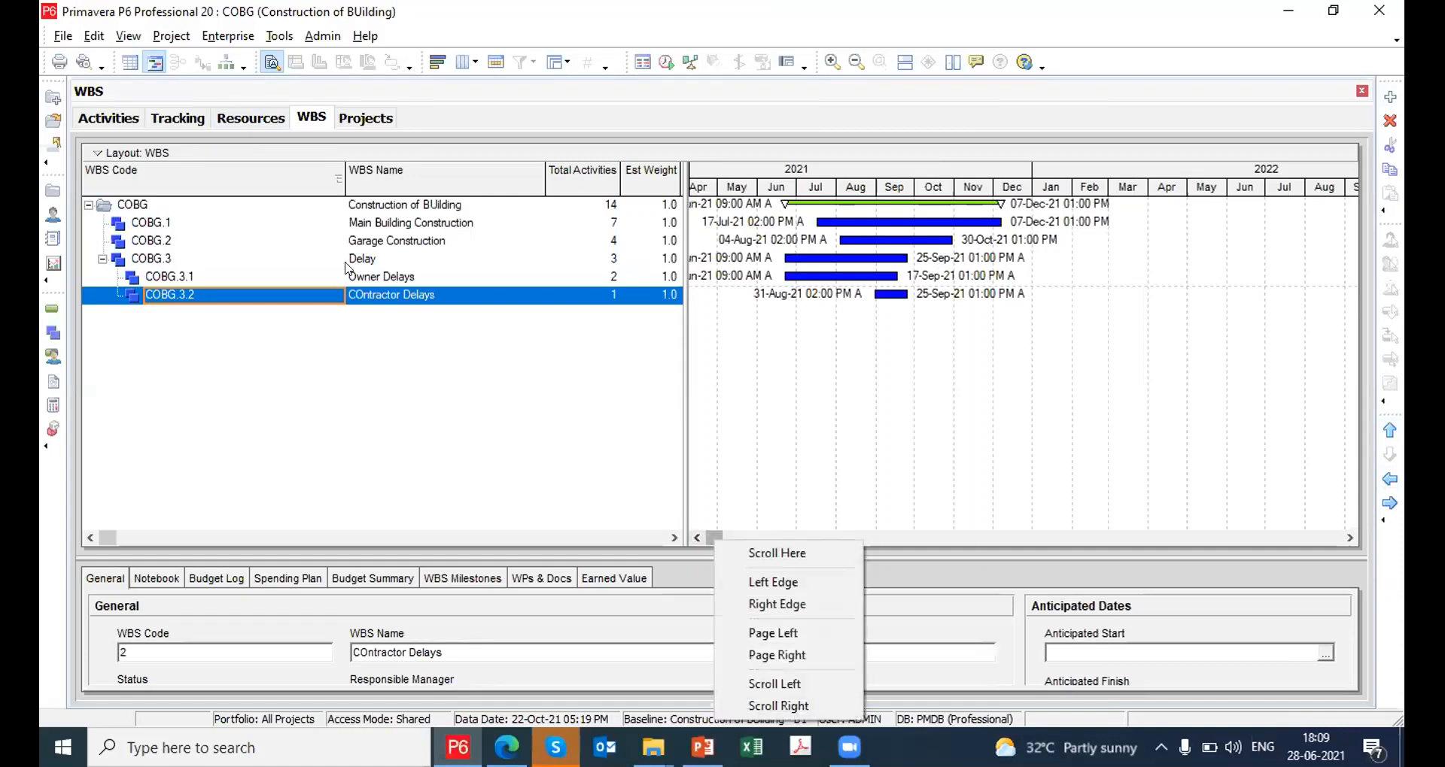
click(109, 119)
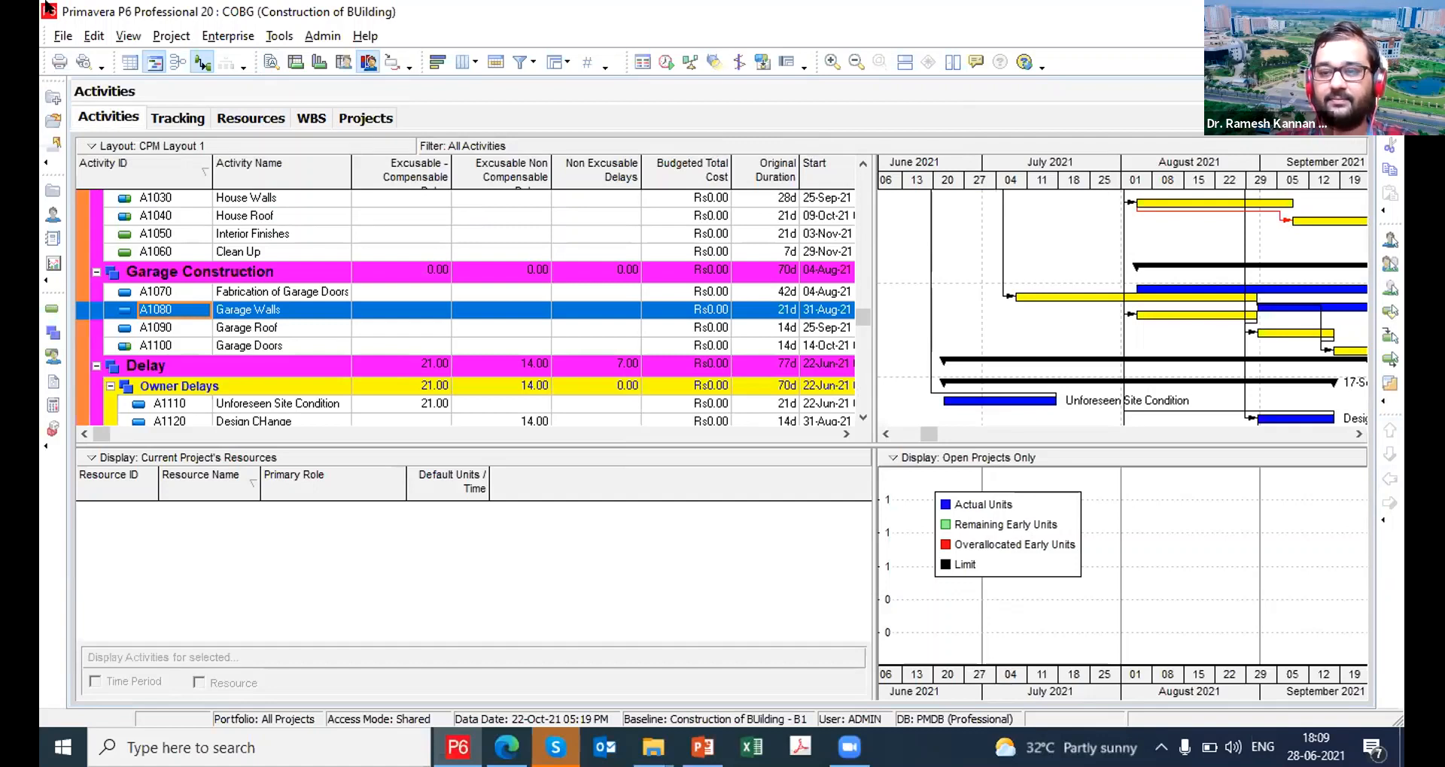
click(235, 36)
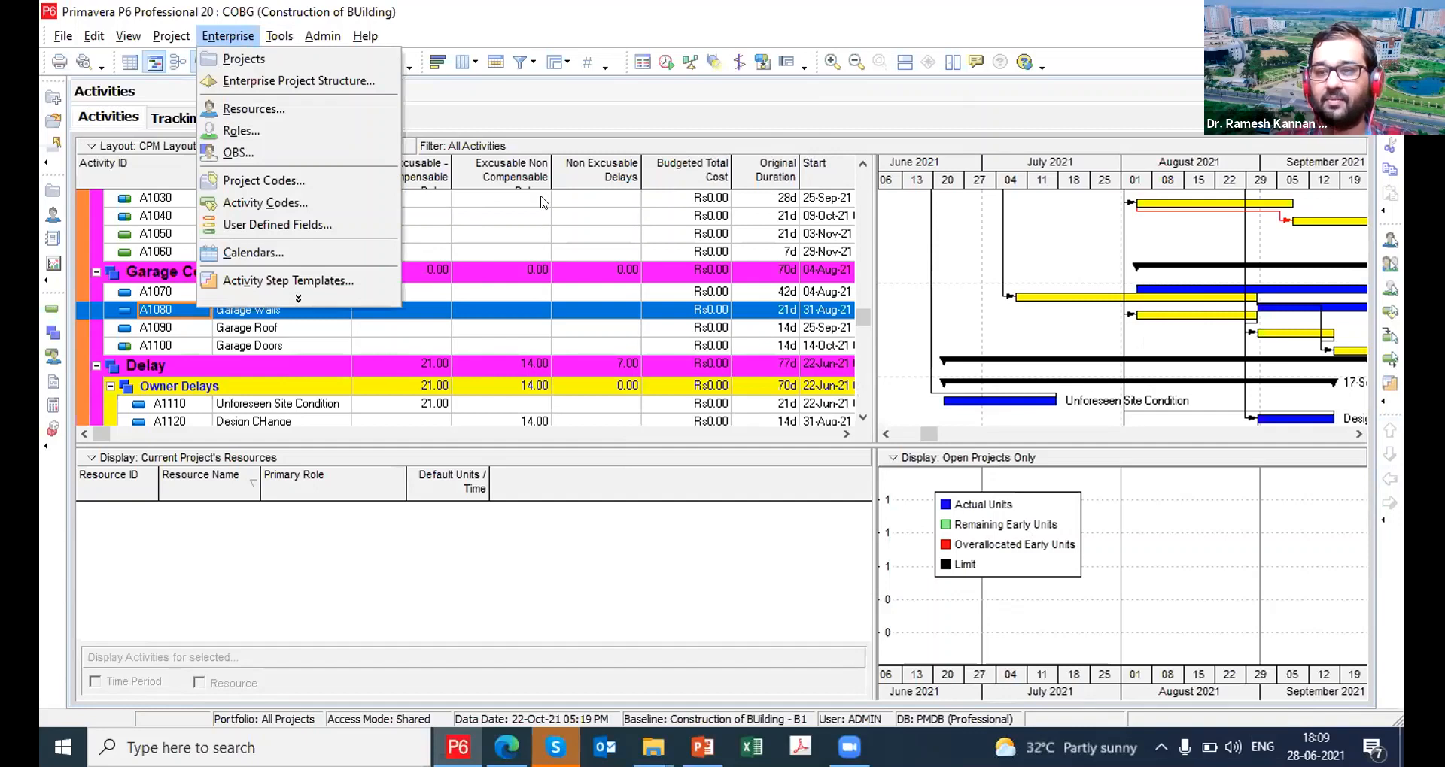
click(517, 199)
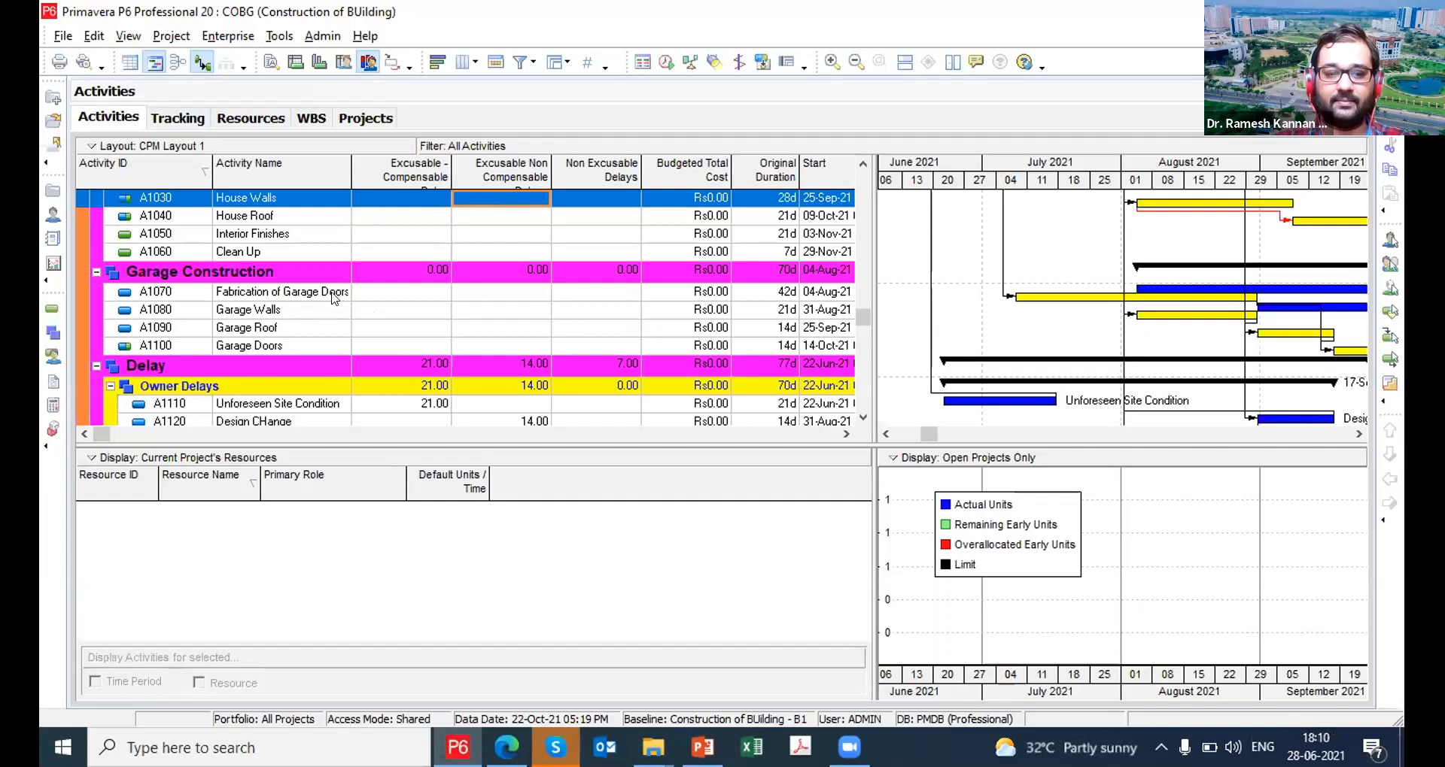
Display the Activity Usage Profile beneath the activities and widen the Gantt chart area
click(319, 61)
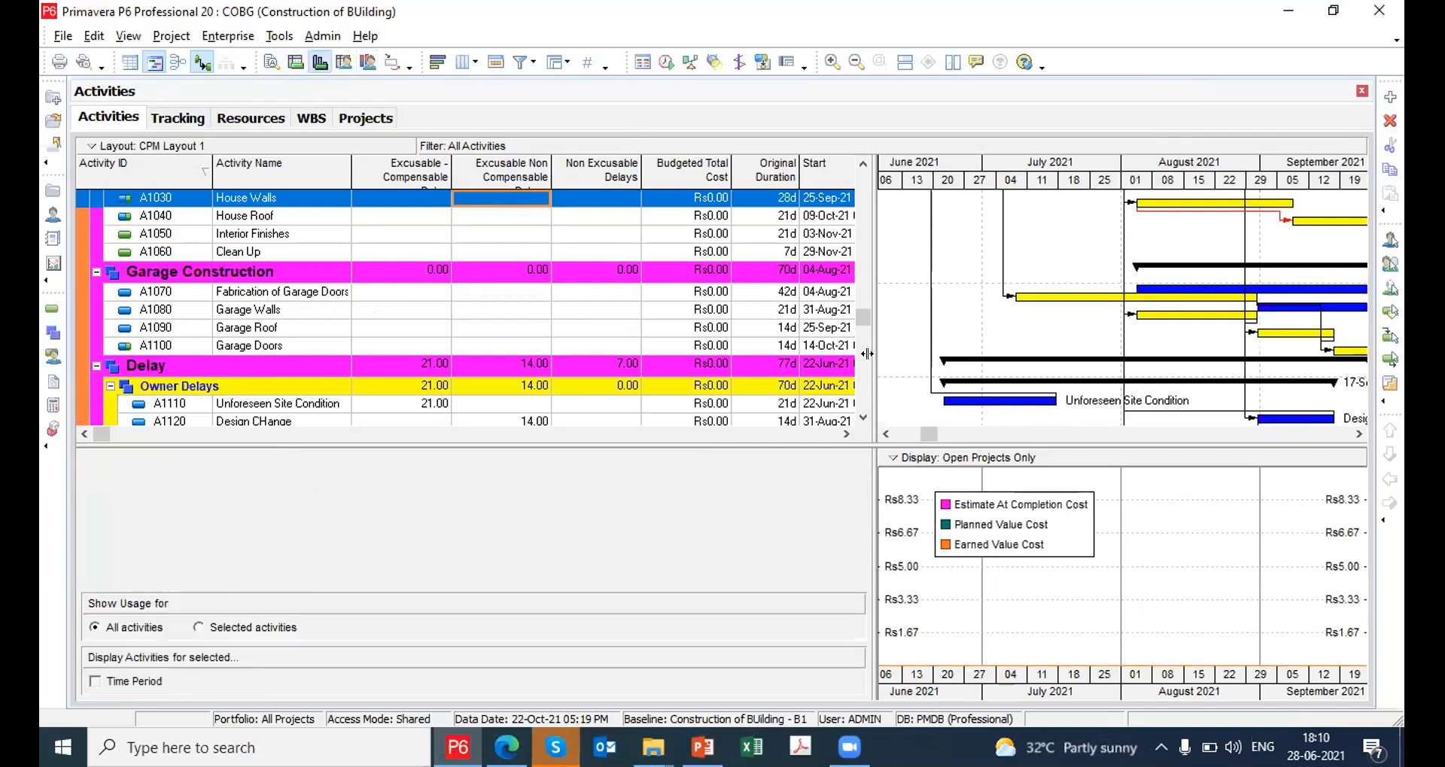
drag(867, 354, 806, 354)
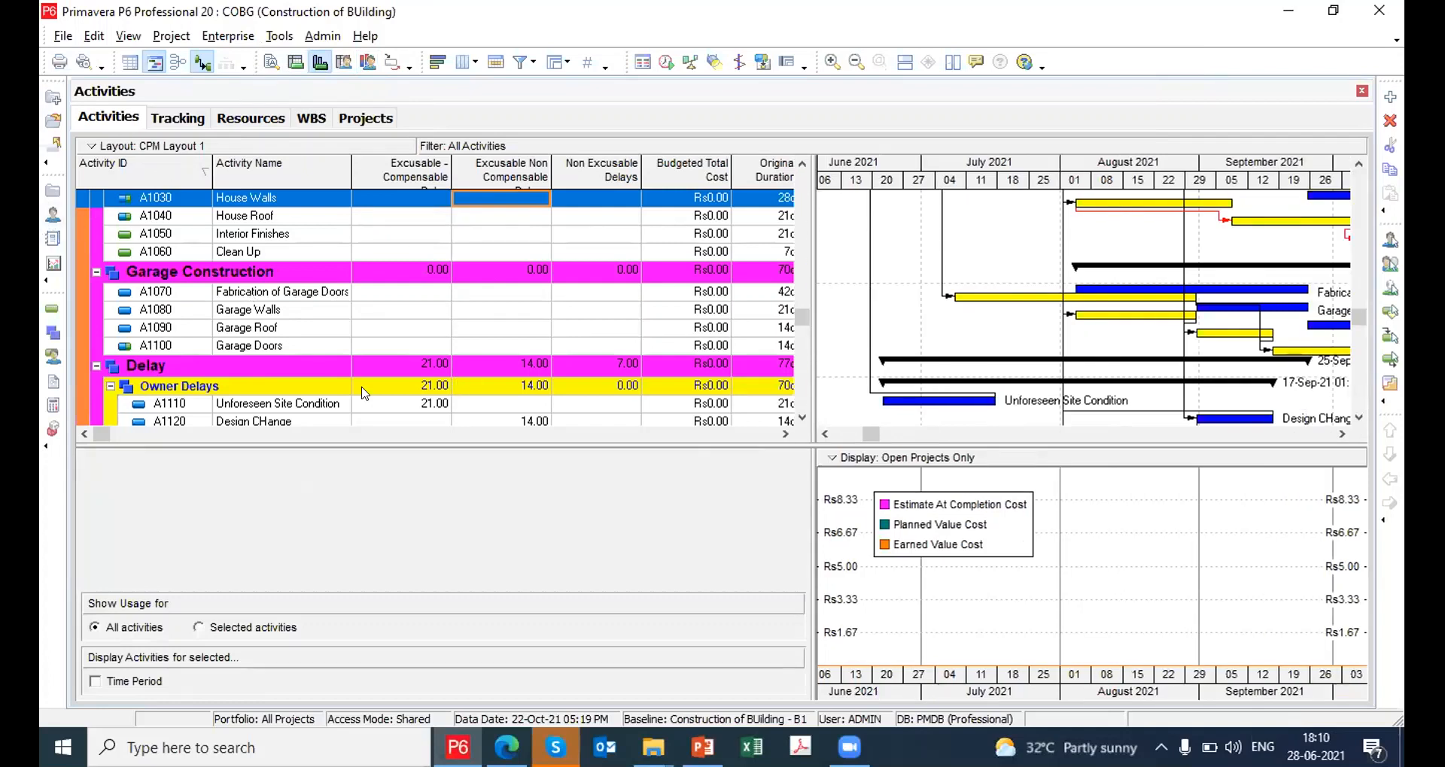
Add By Date bars for Budgeted, Actual and Remaining Early costs in the Activity Usage Profile options
right_click(911, 589)
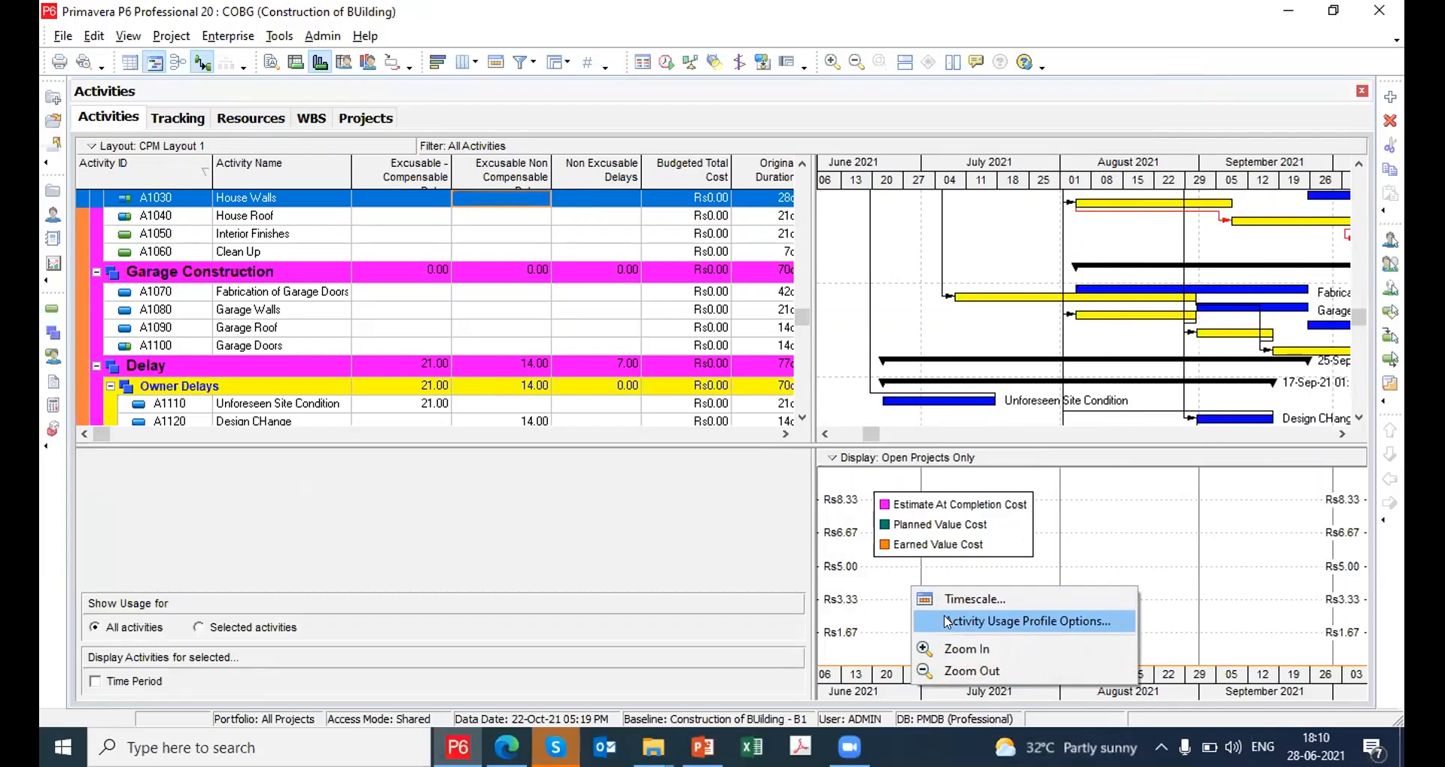
click(1005, 622)
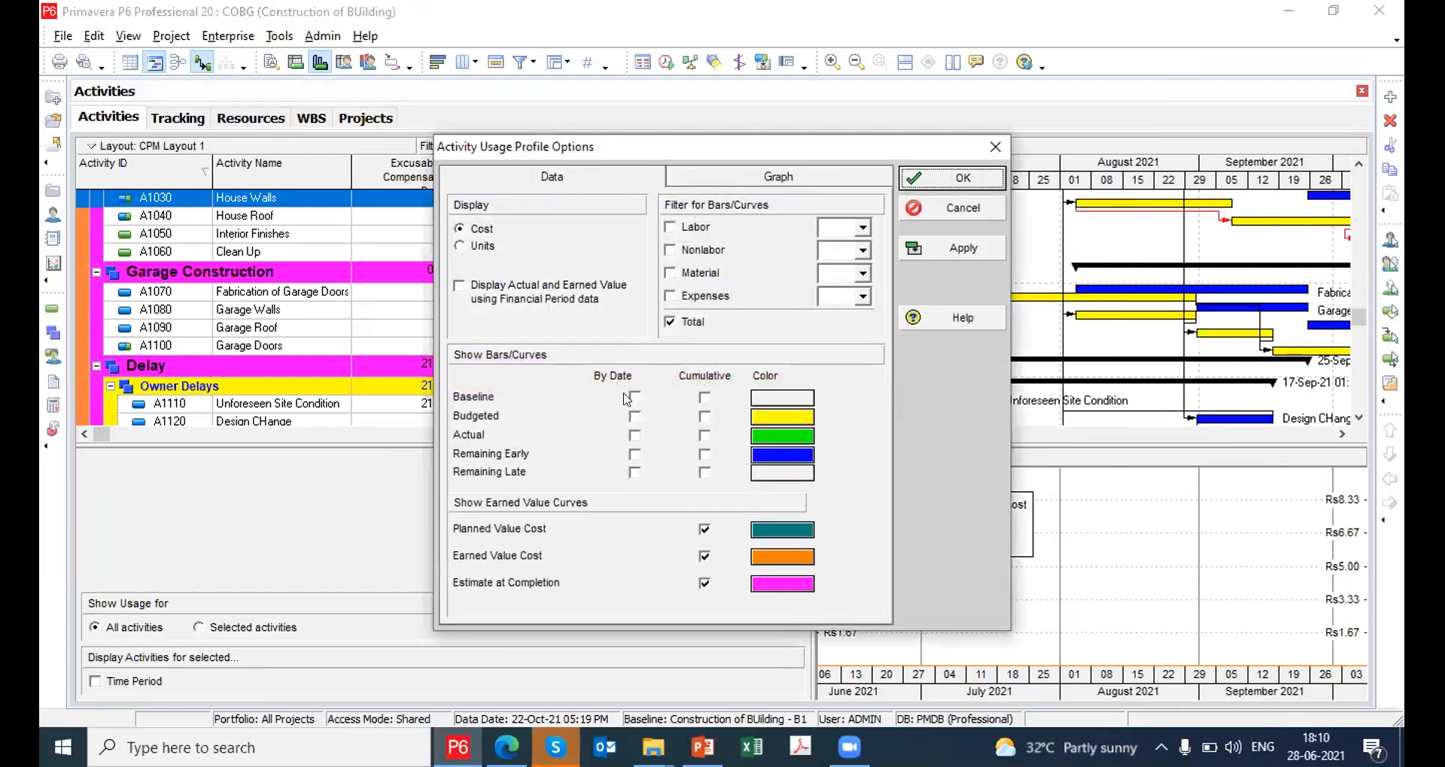
click(634, 416)
click(635, 436)
click(634, 454)
click(950, 249)
click(962, 180)
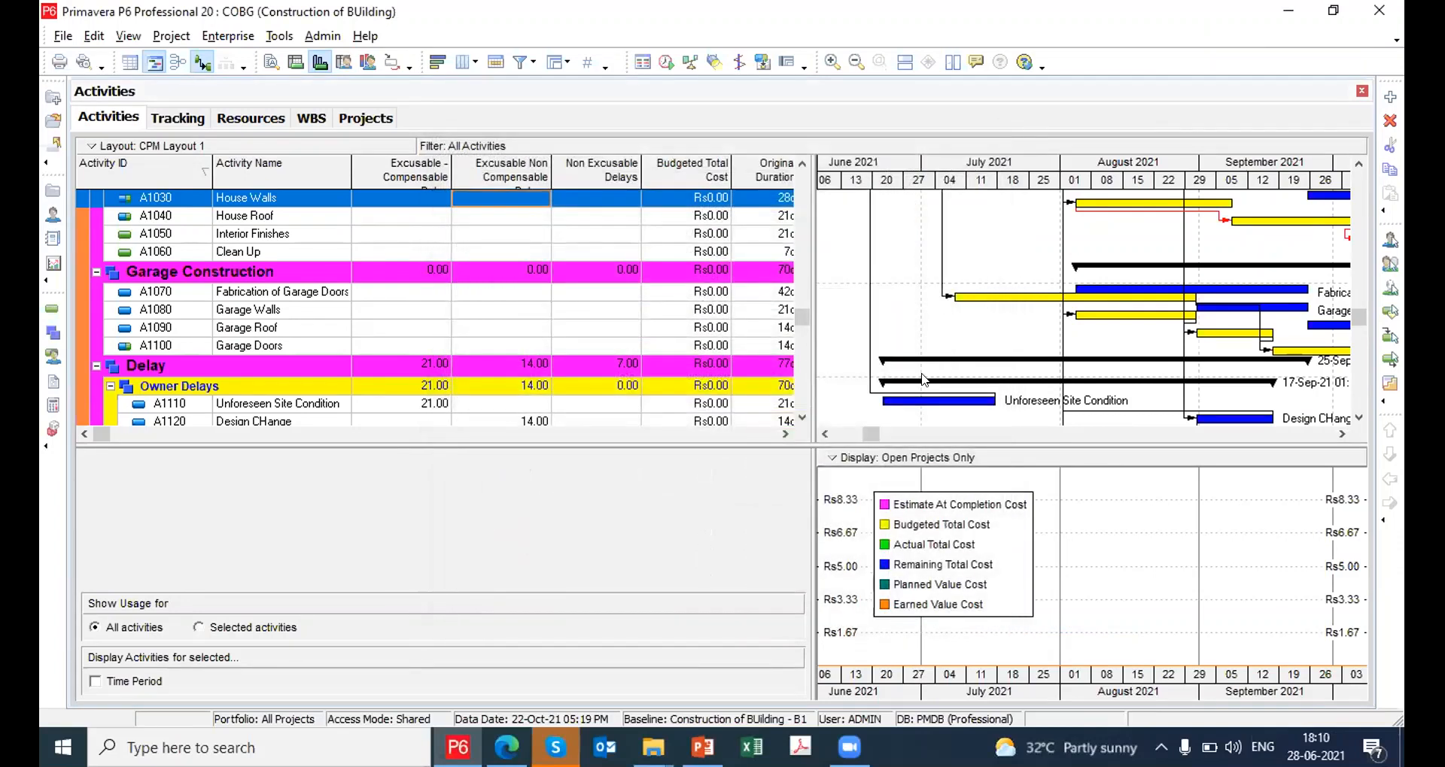
Collapse the VA & C and RED groups in the project list
click(350, 118)
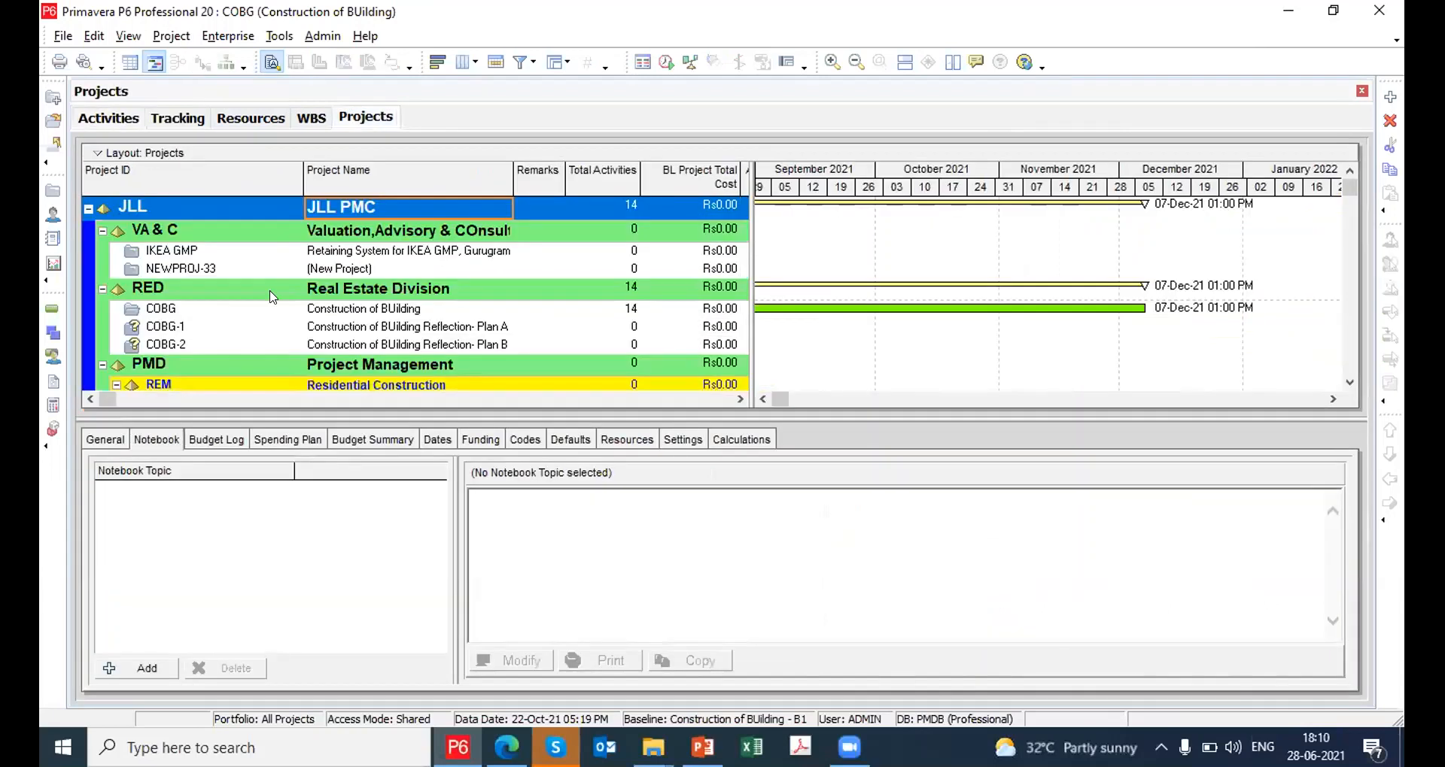
click(102, 231)
click(100, 254)
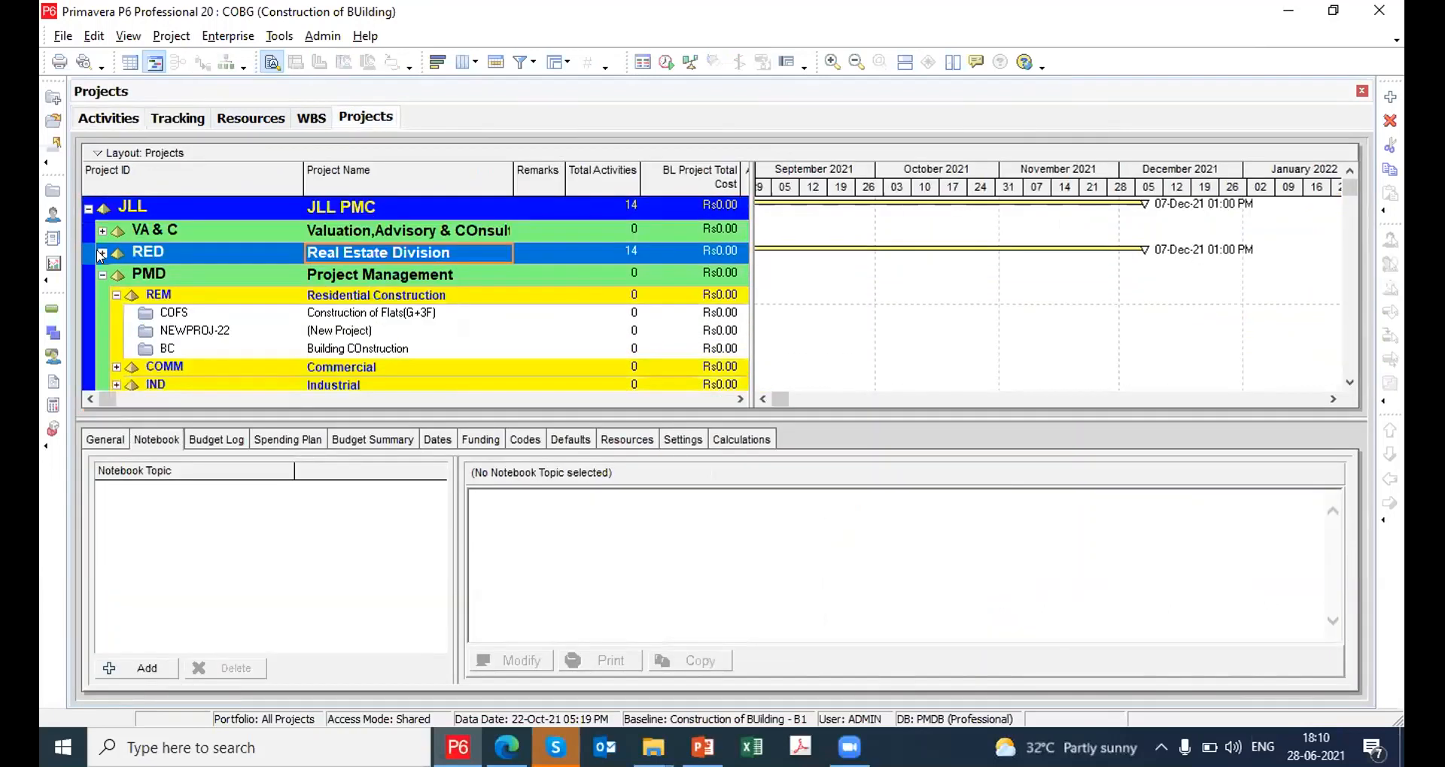
Open the BC project and move the usage profile's legend clear of the September and October 2021 bars
click(253, 348)
right_click(256, 348)
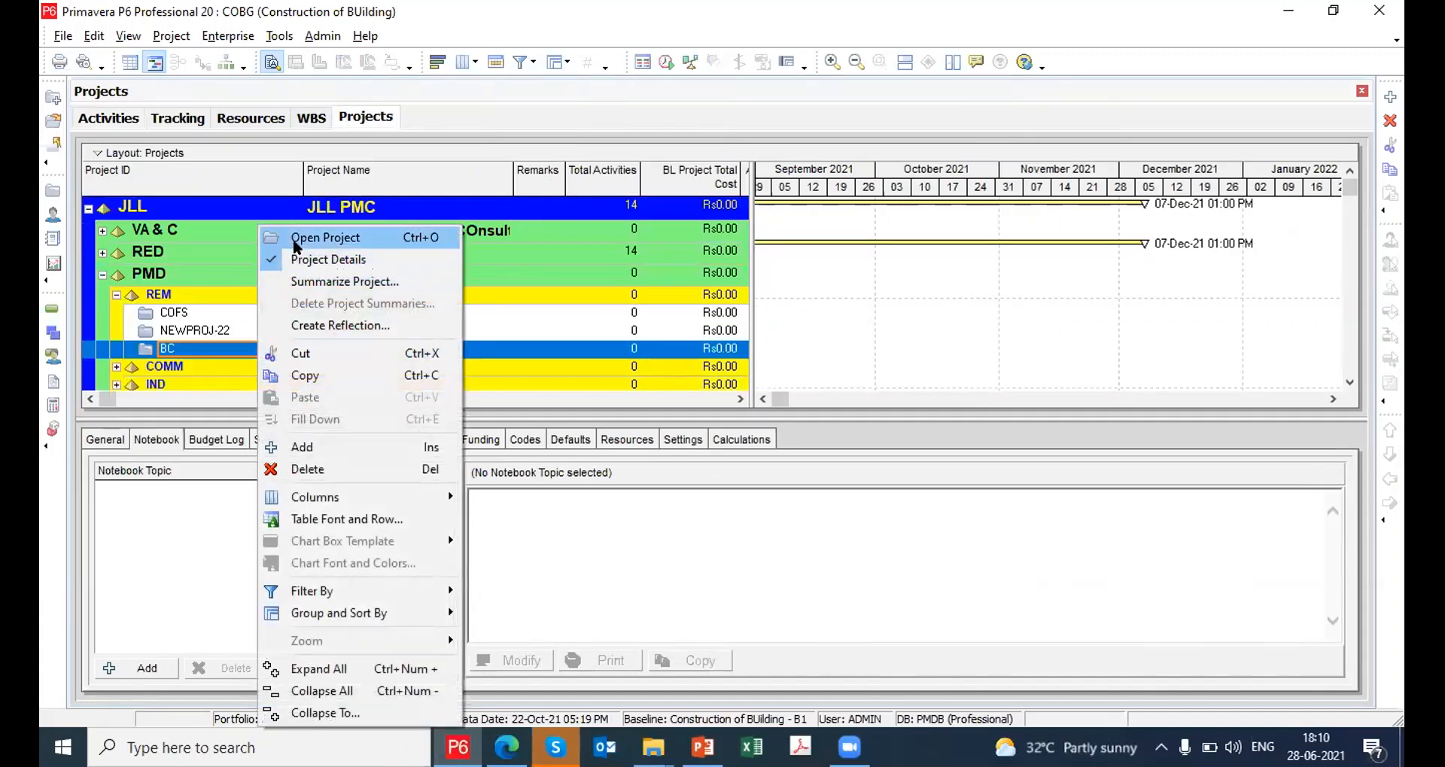
click(296, 242)
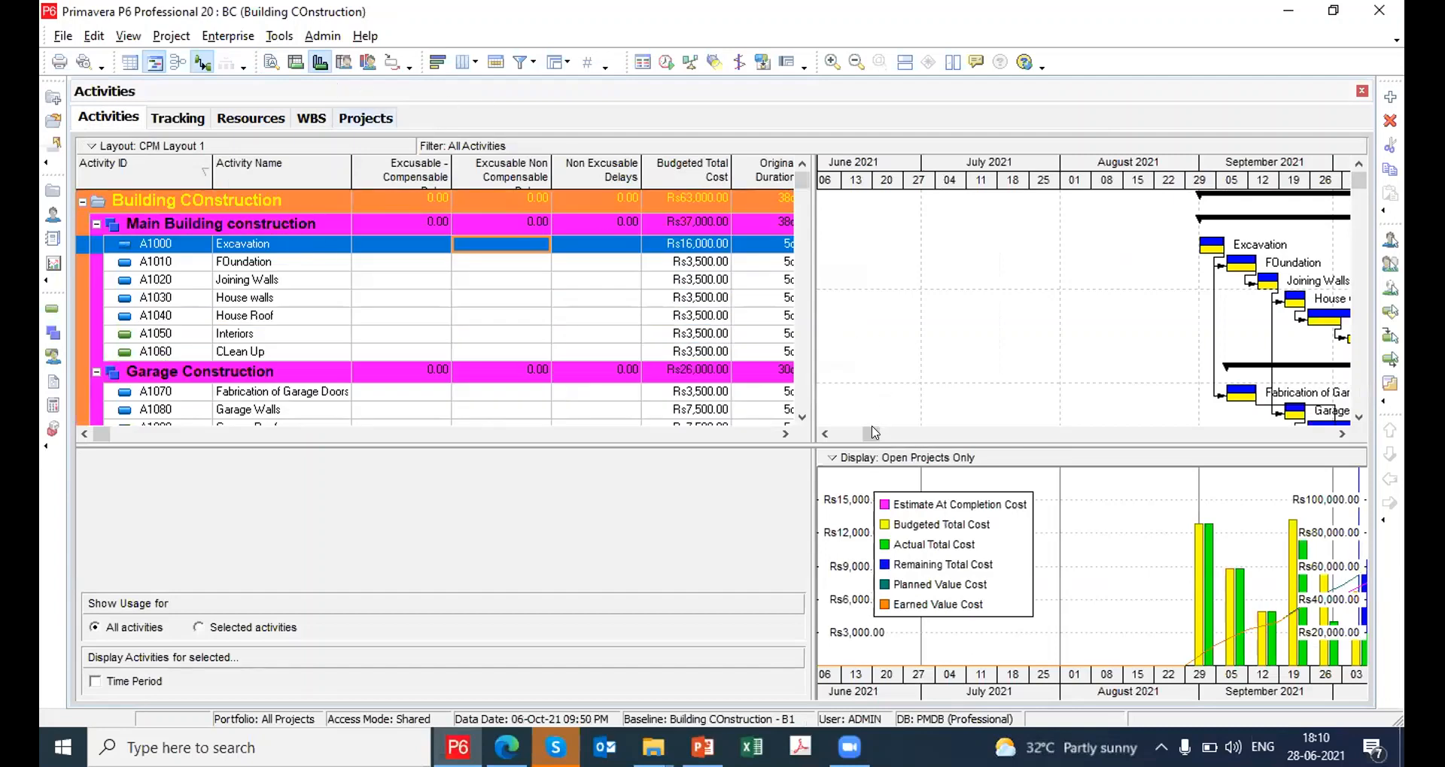
drag(869, 435, 910, 441)
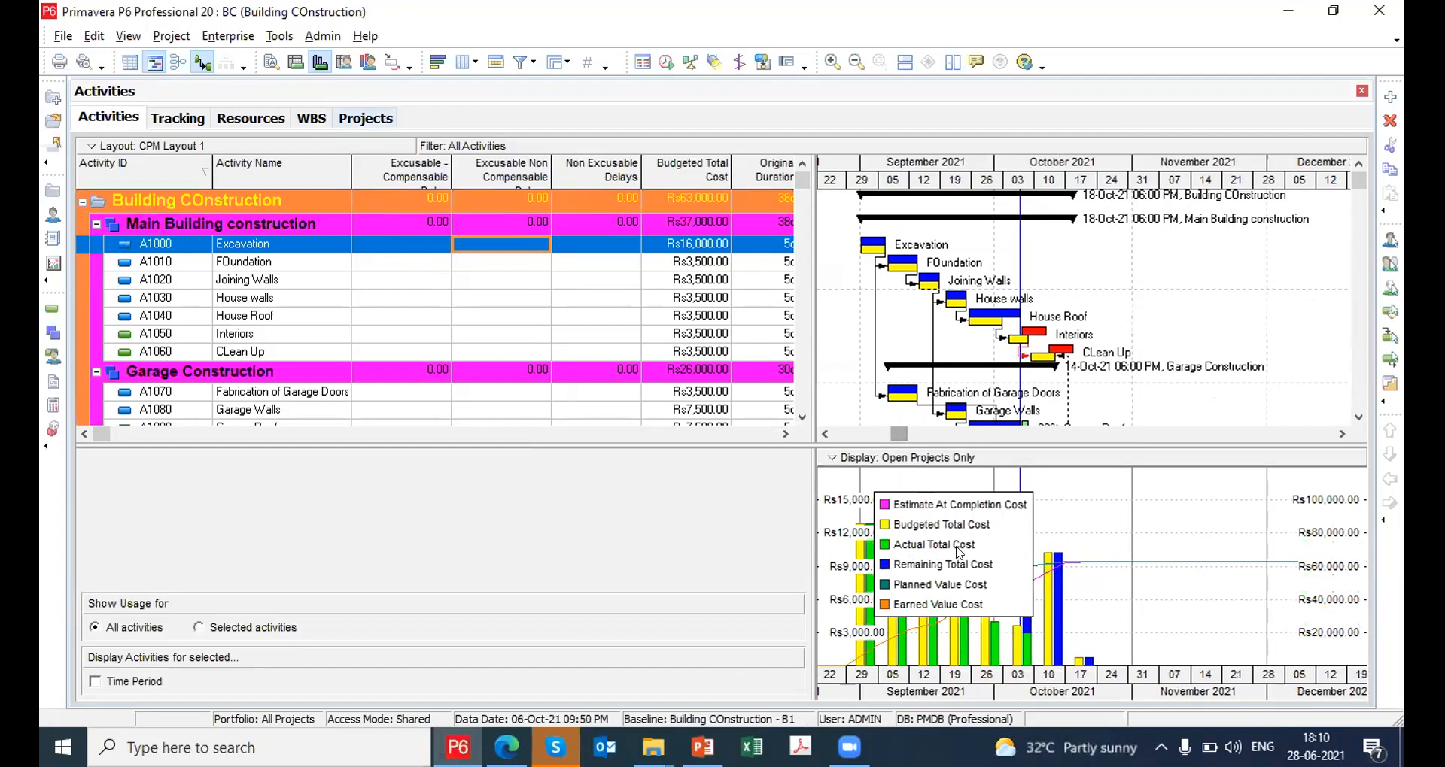
drag(978, 549, 1313, 509)
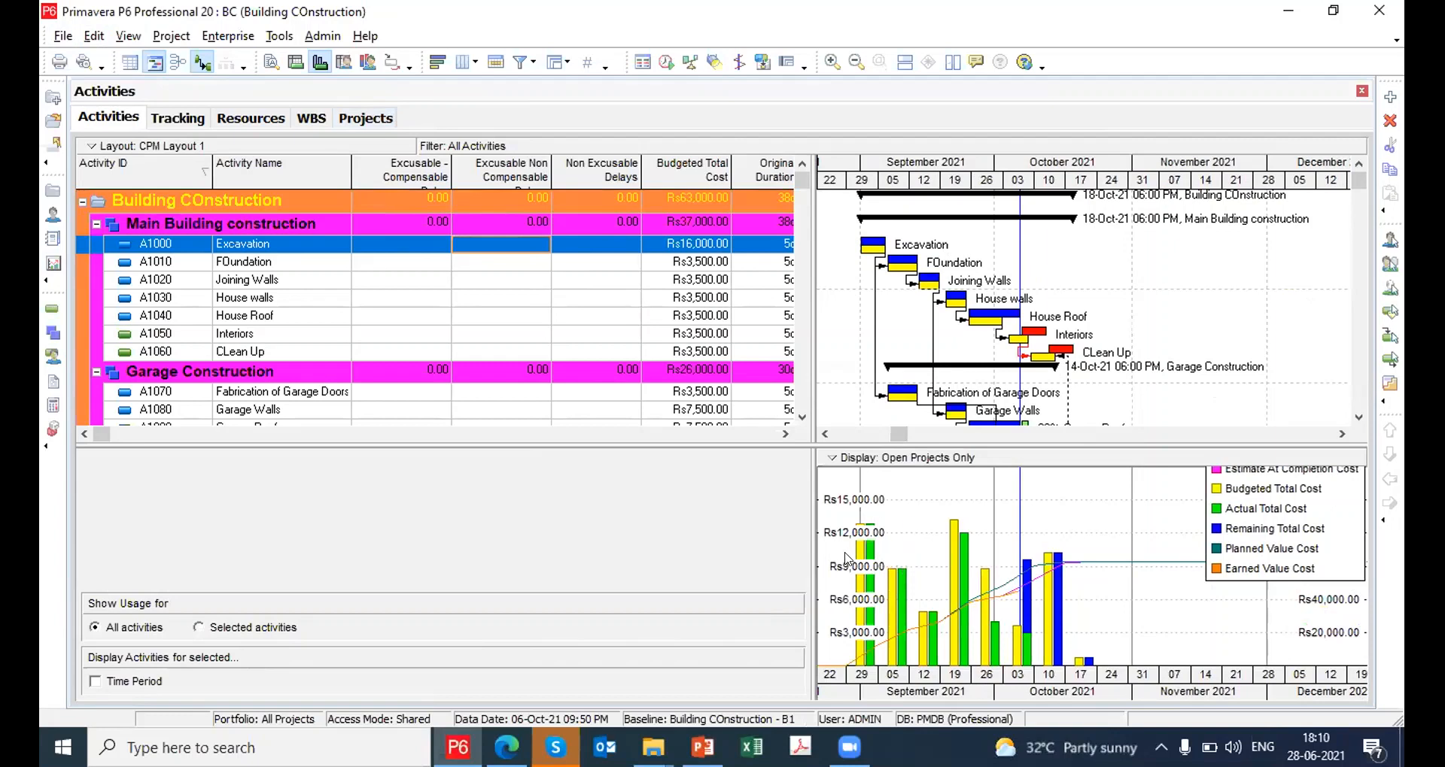
Check the page setup's print options for the activity table, columns, grid lines, Gantt chart and profile
click(63, 35)
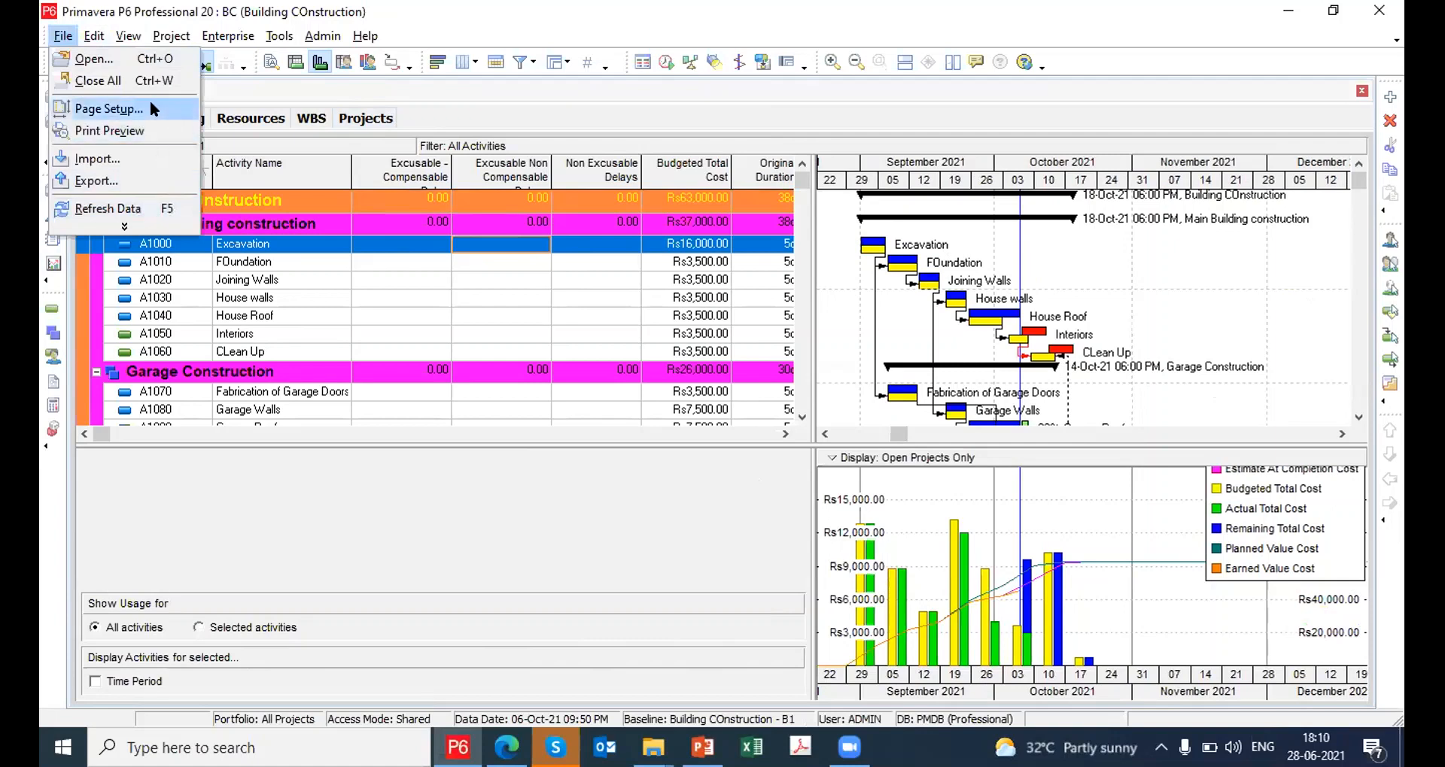
key(Escape)
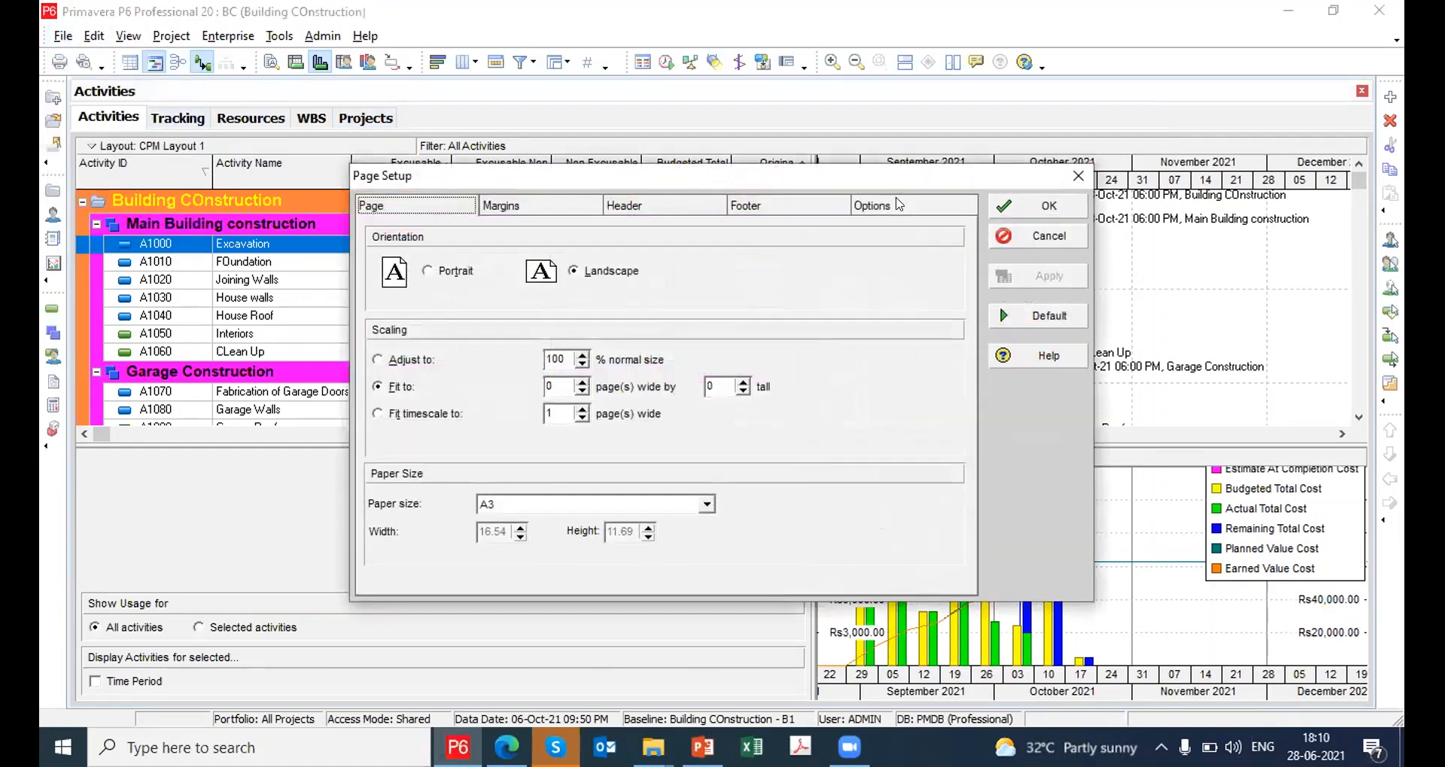
click(895, 205)
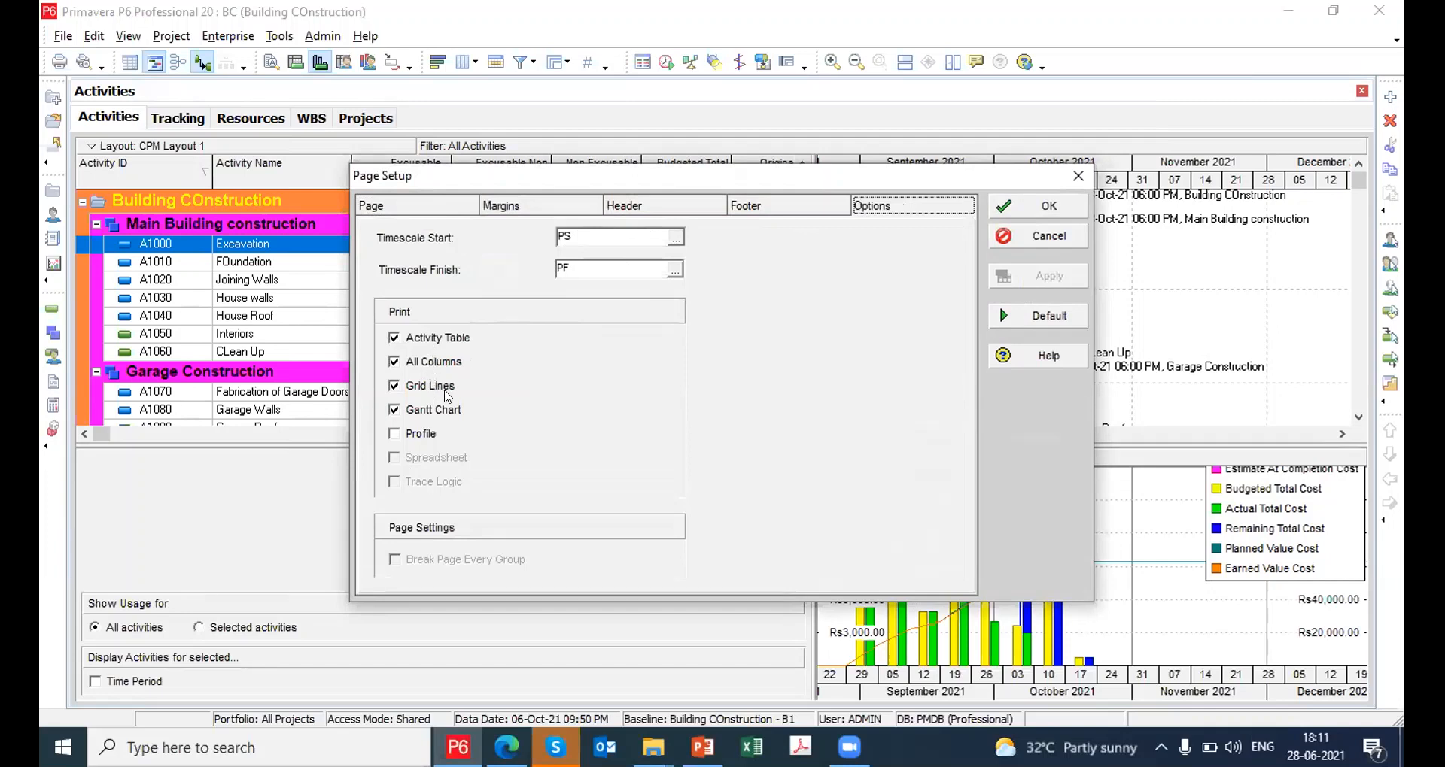
click(1017, 216)
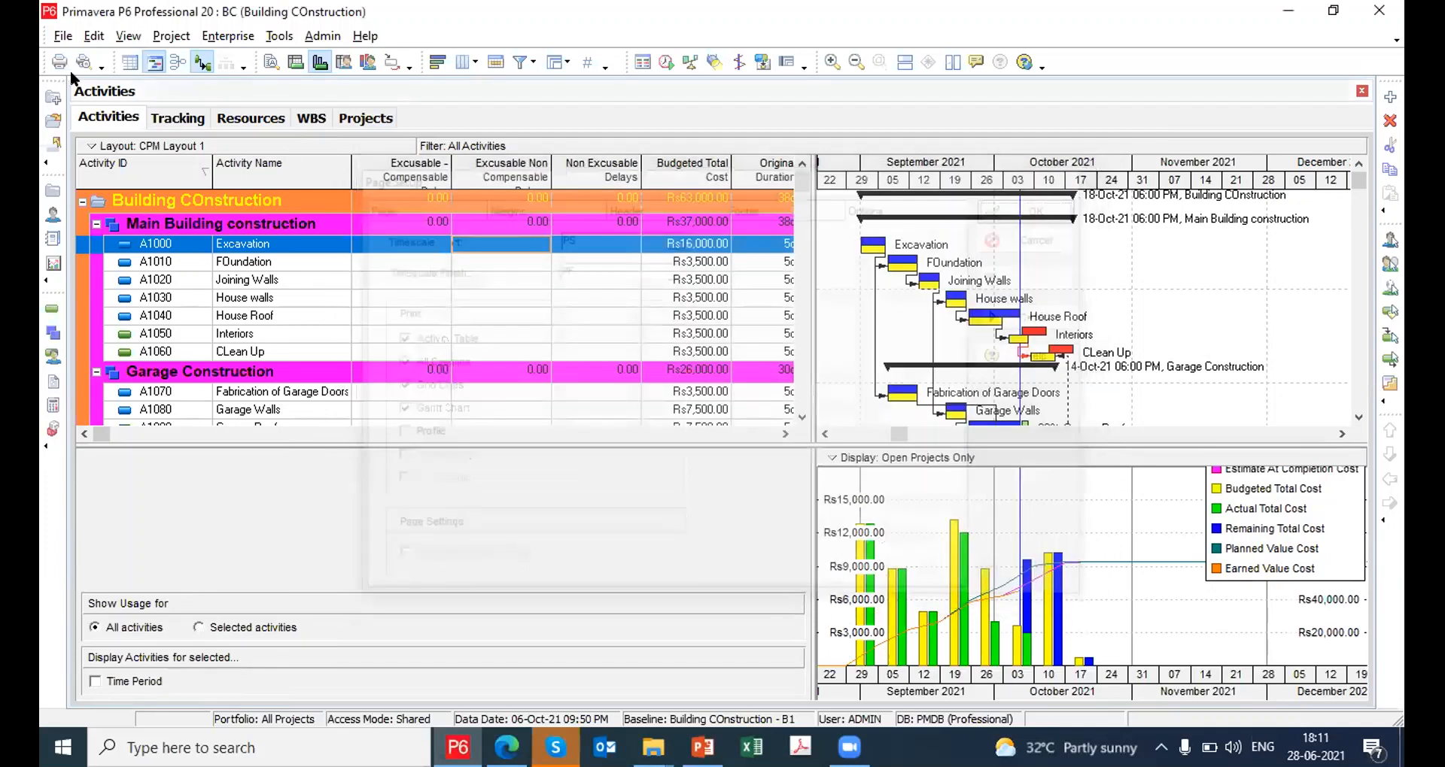
Preview the printout of Building COnstruction, checking both the activity table page and the Gantt chart page
click(81, 62)
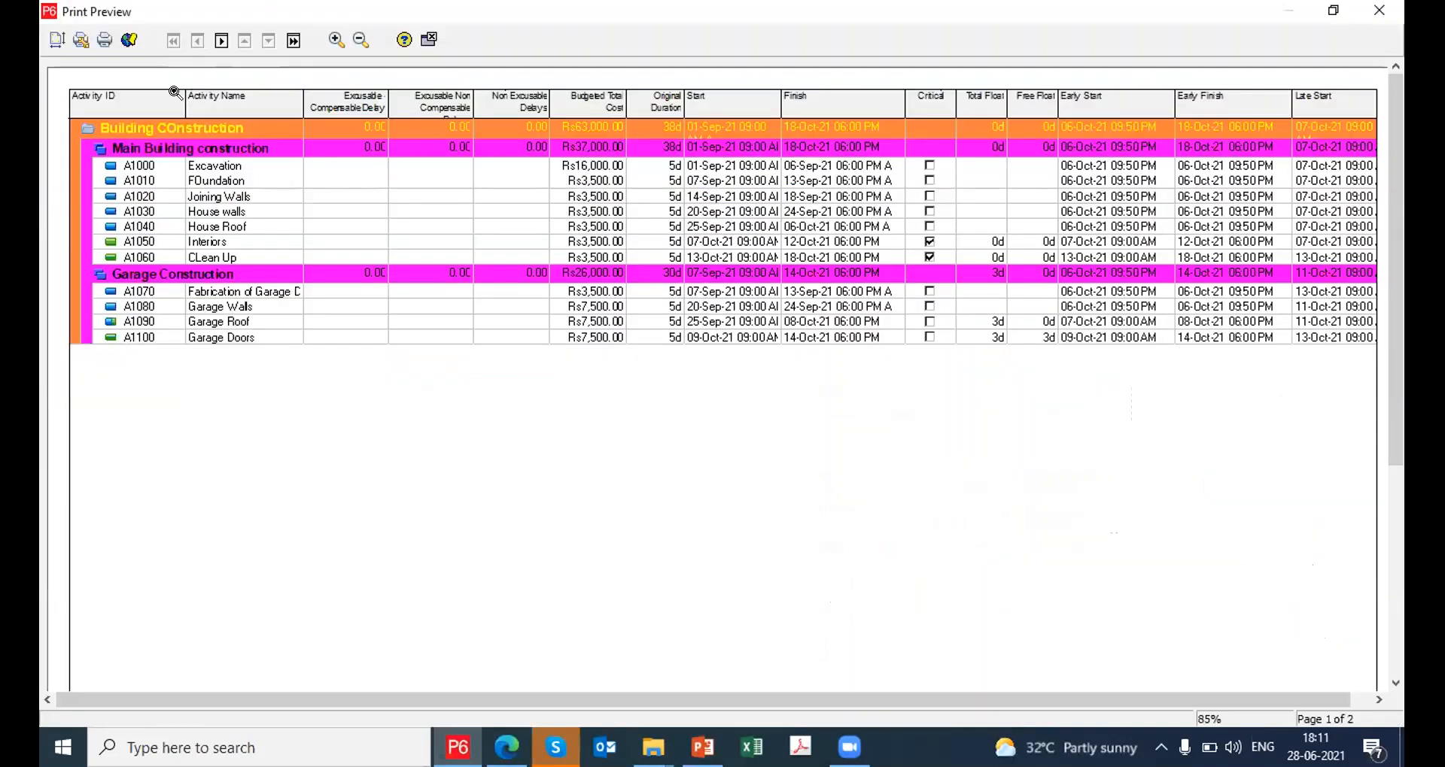
click(58, 38)
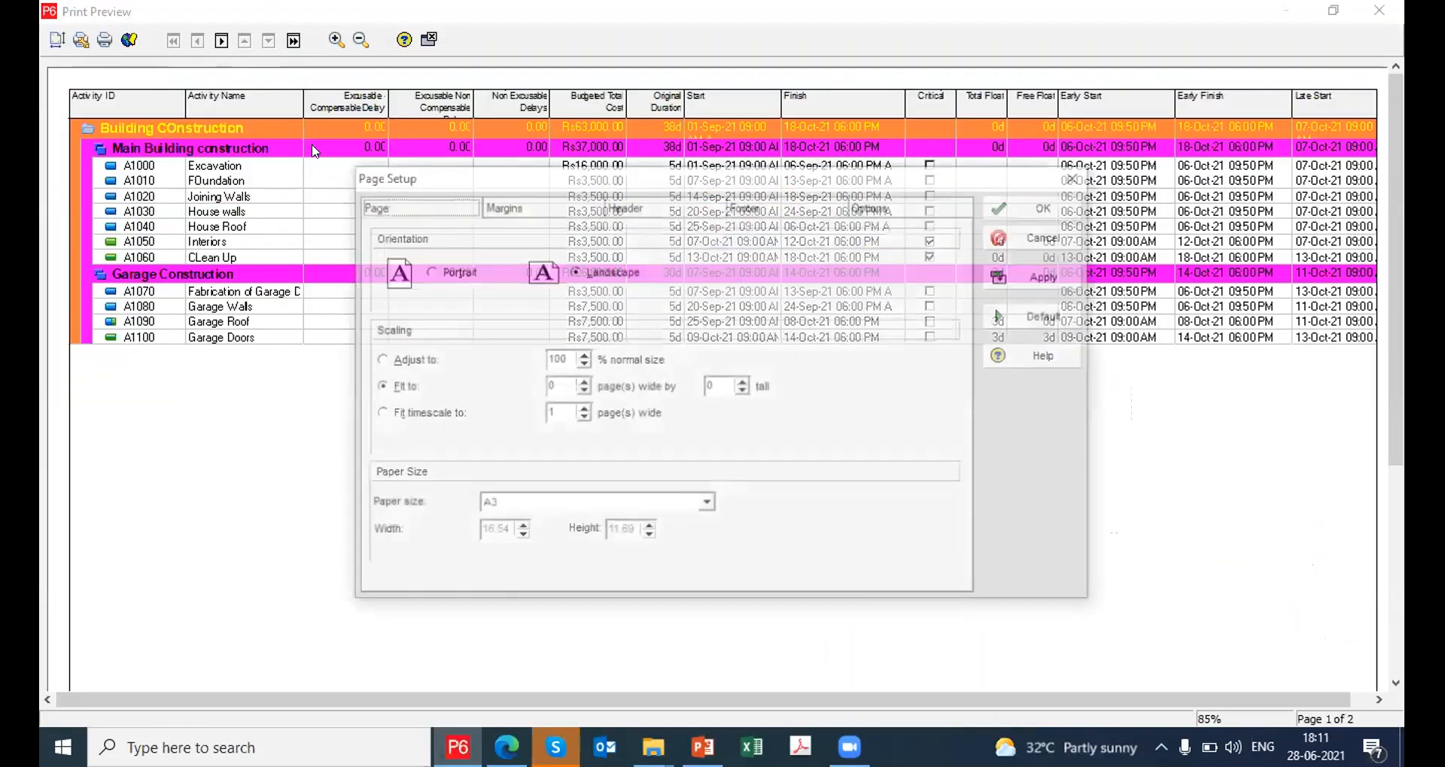
click(1077, 177)
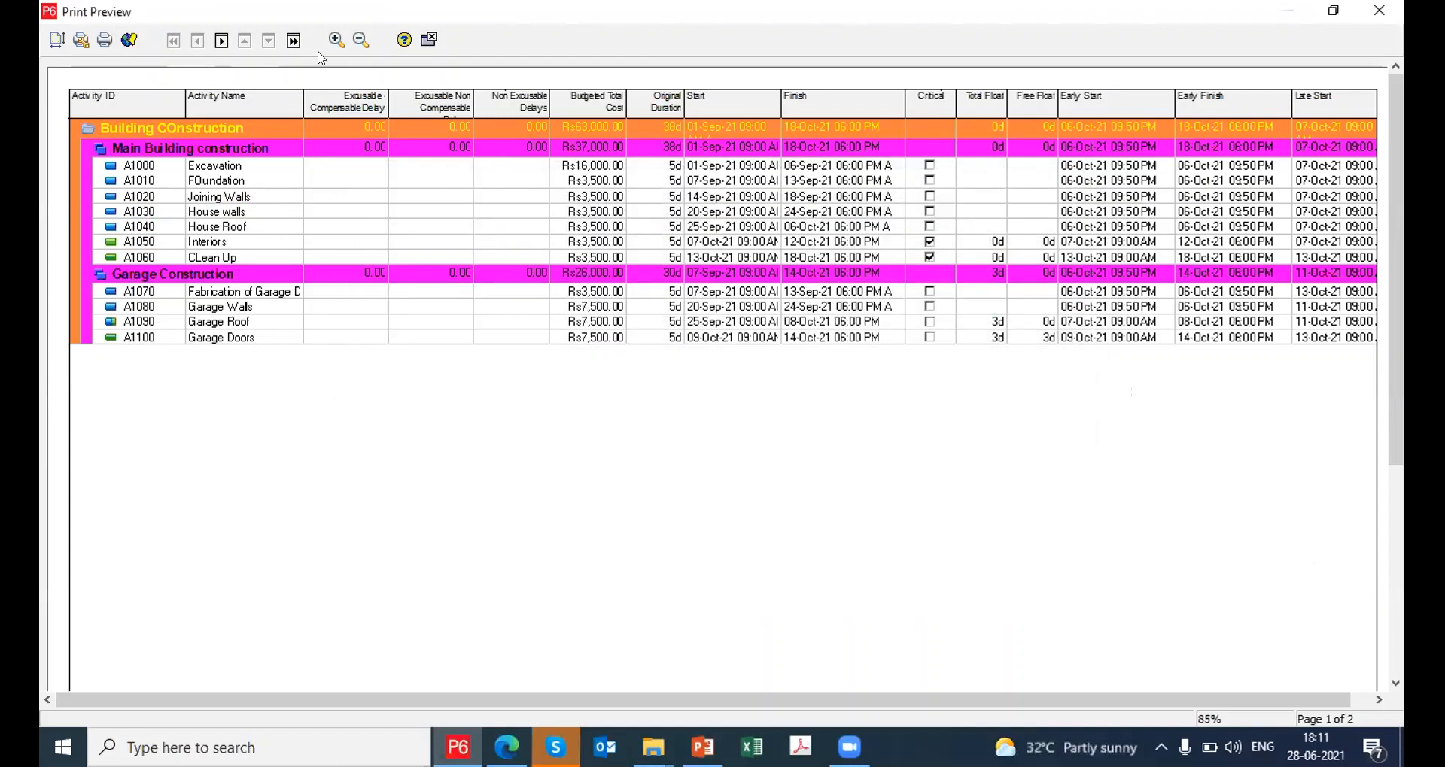
click(221, 40)
click(1379, 10)
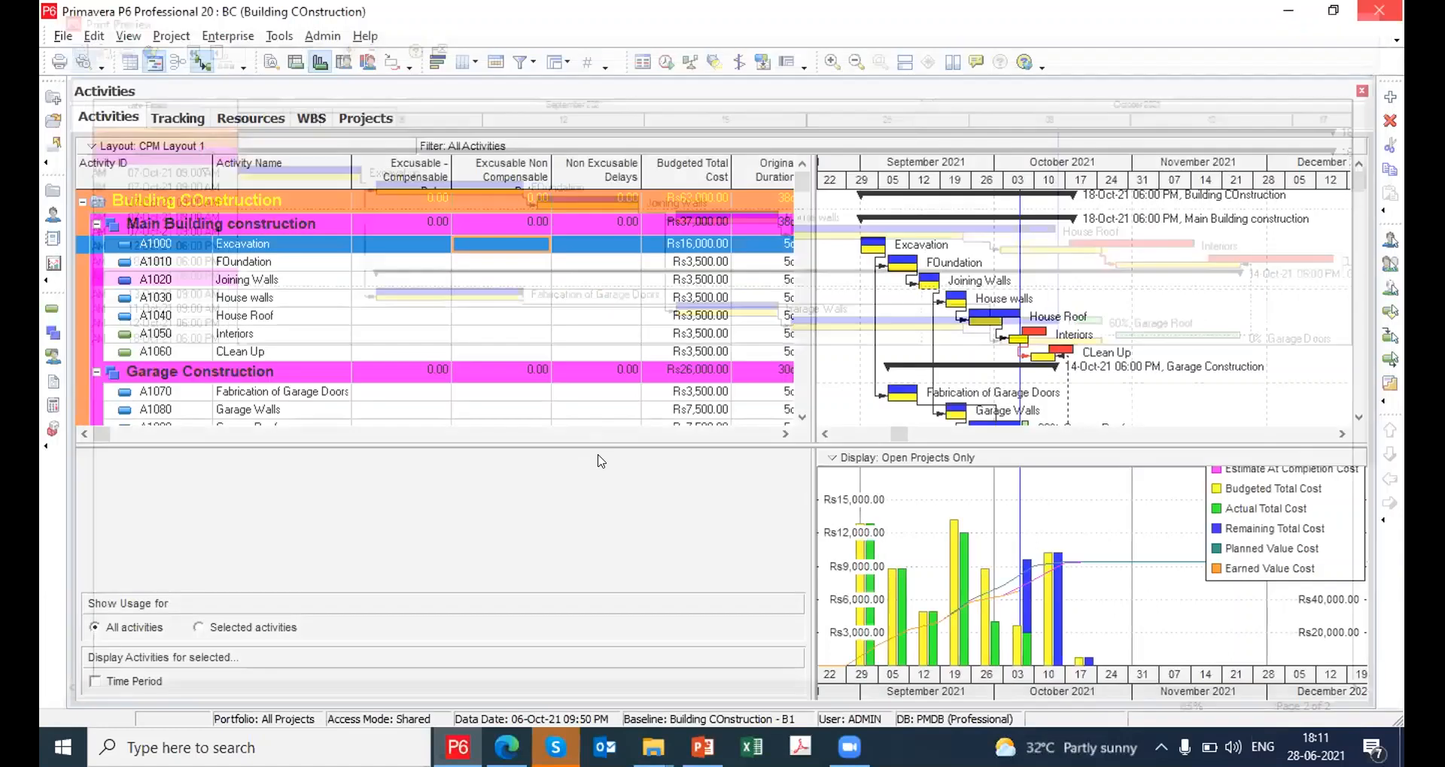
Remove the Critical, Total Float, Free Float, Early Start, Early Finish, Late Start and Late Finish columns from the activity table selection
right_click(480, 239)
click(557, 534)
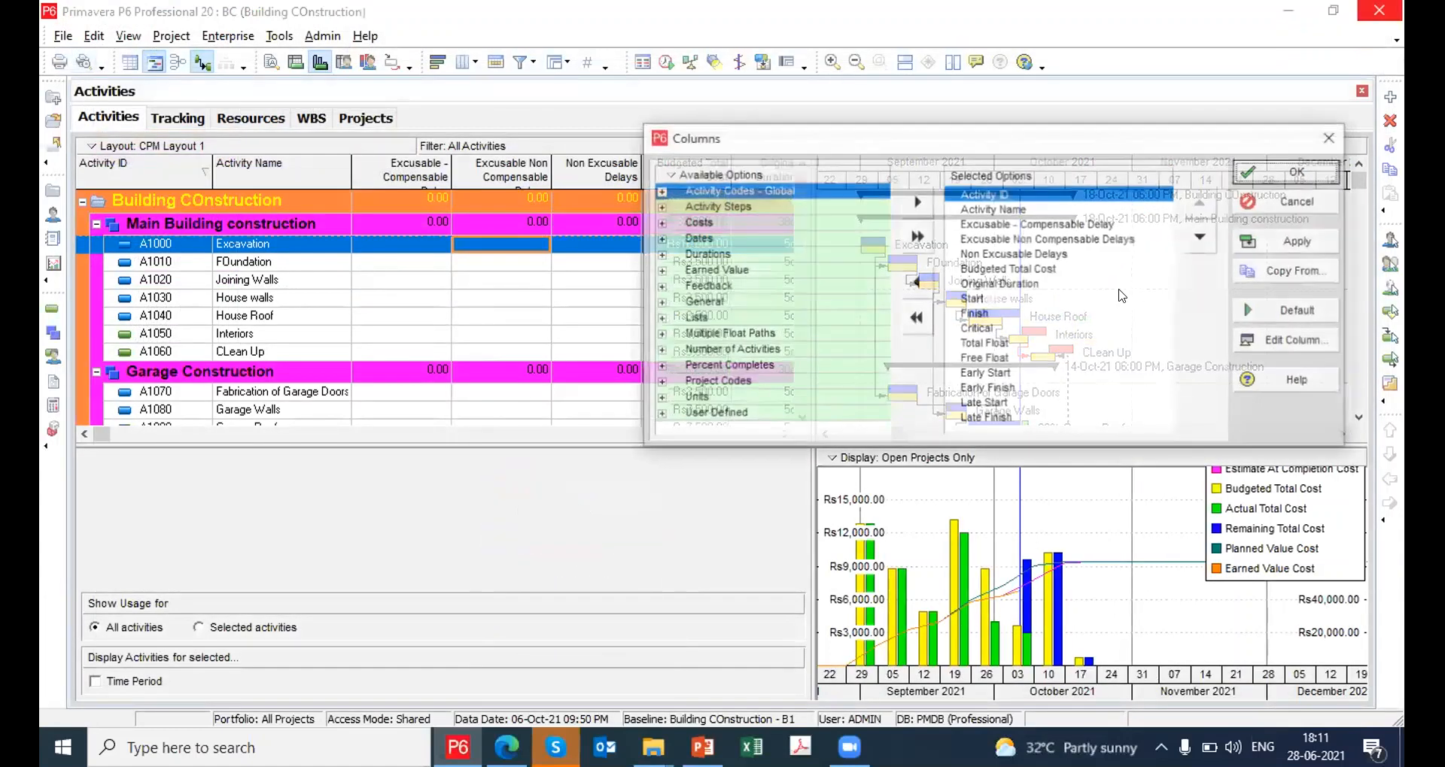
click(987, 329)
double_click(986, 329)
double_click(987, 329)
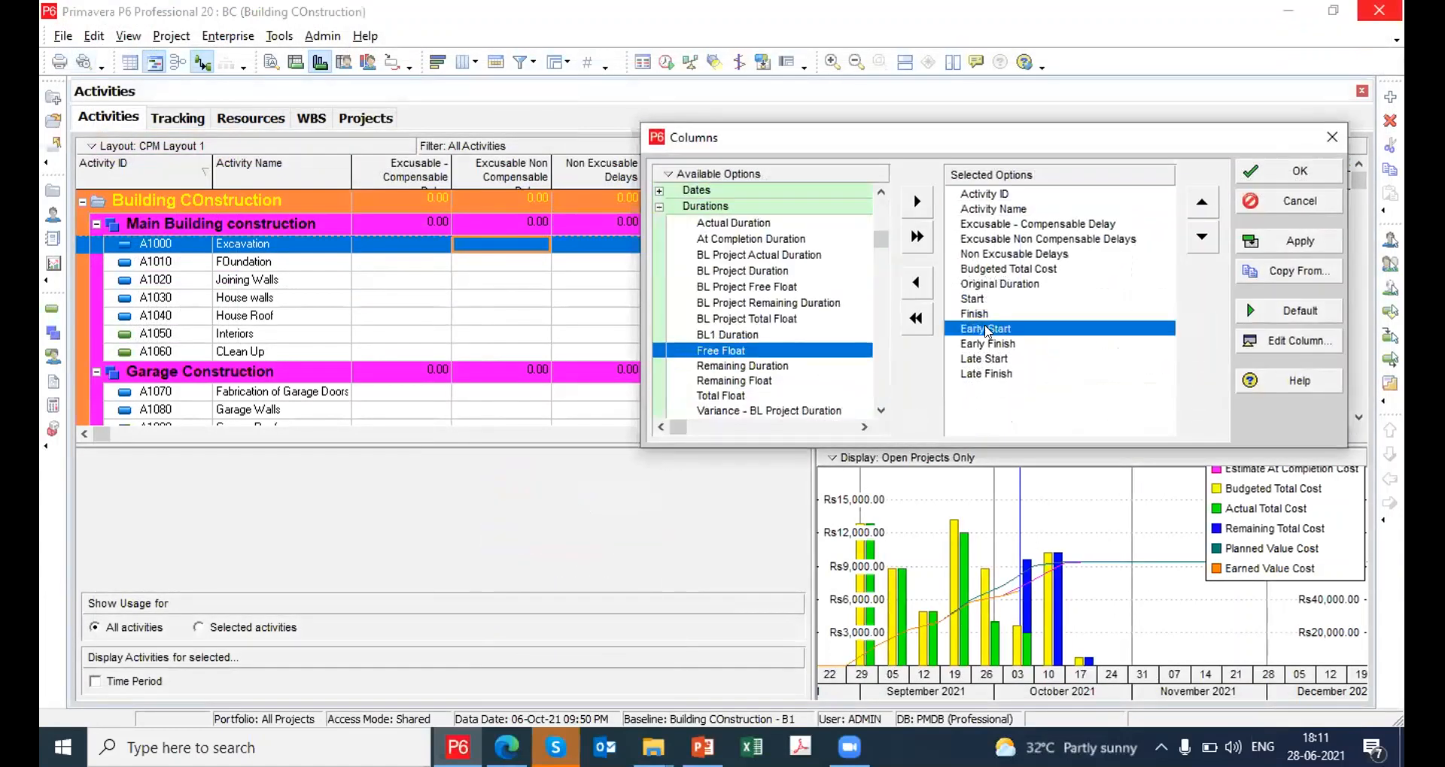
double_click(986, 329)
double_click(987, 330)
double_click(986, 329)
double_click(986, 330)
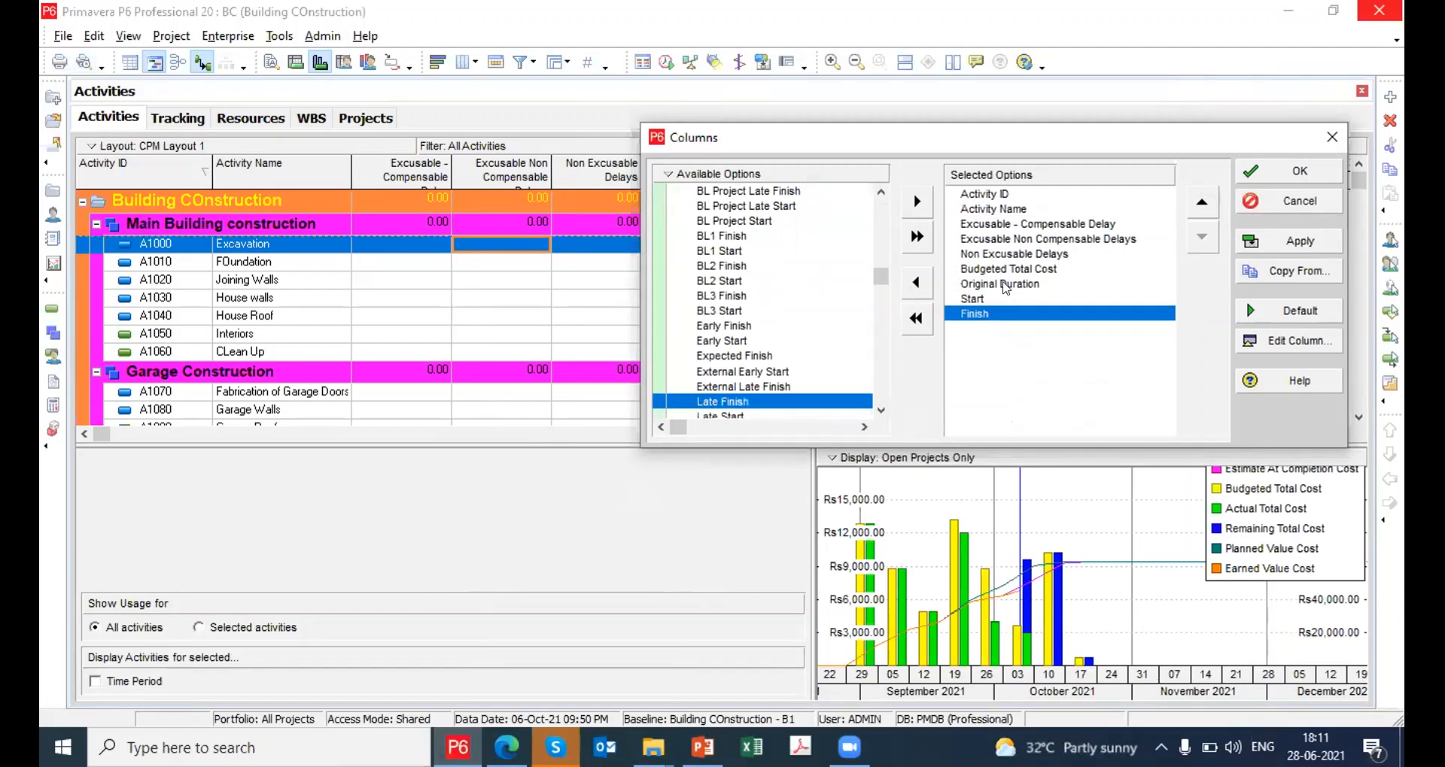
Remove the Excusable - Compensable Delay, Excusable Non Compensable Delays and Non Excusable Delays columns from the selection
double_click(989, 226)
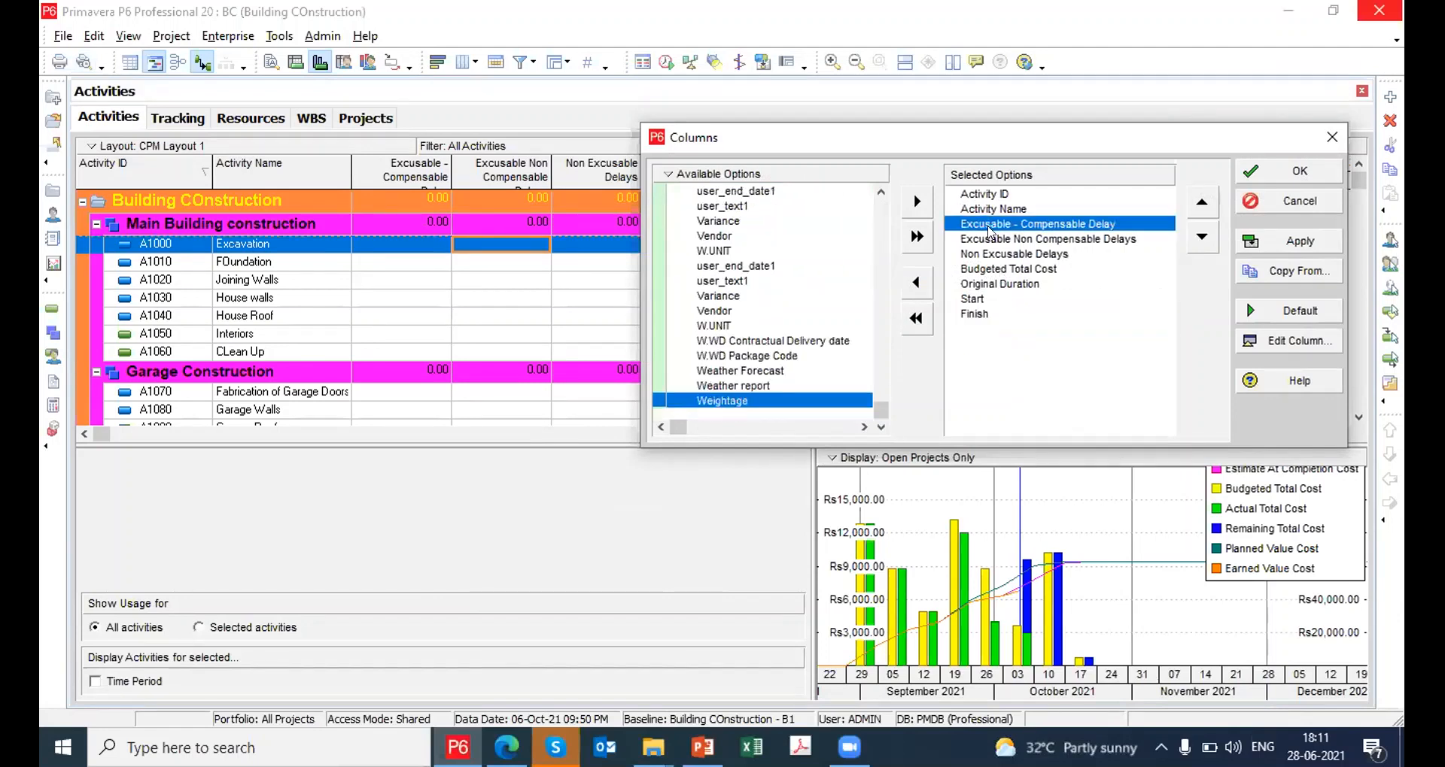
double_click(988, 226)
double_click(989, 226)
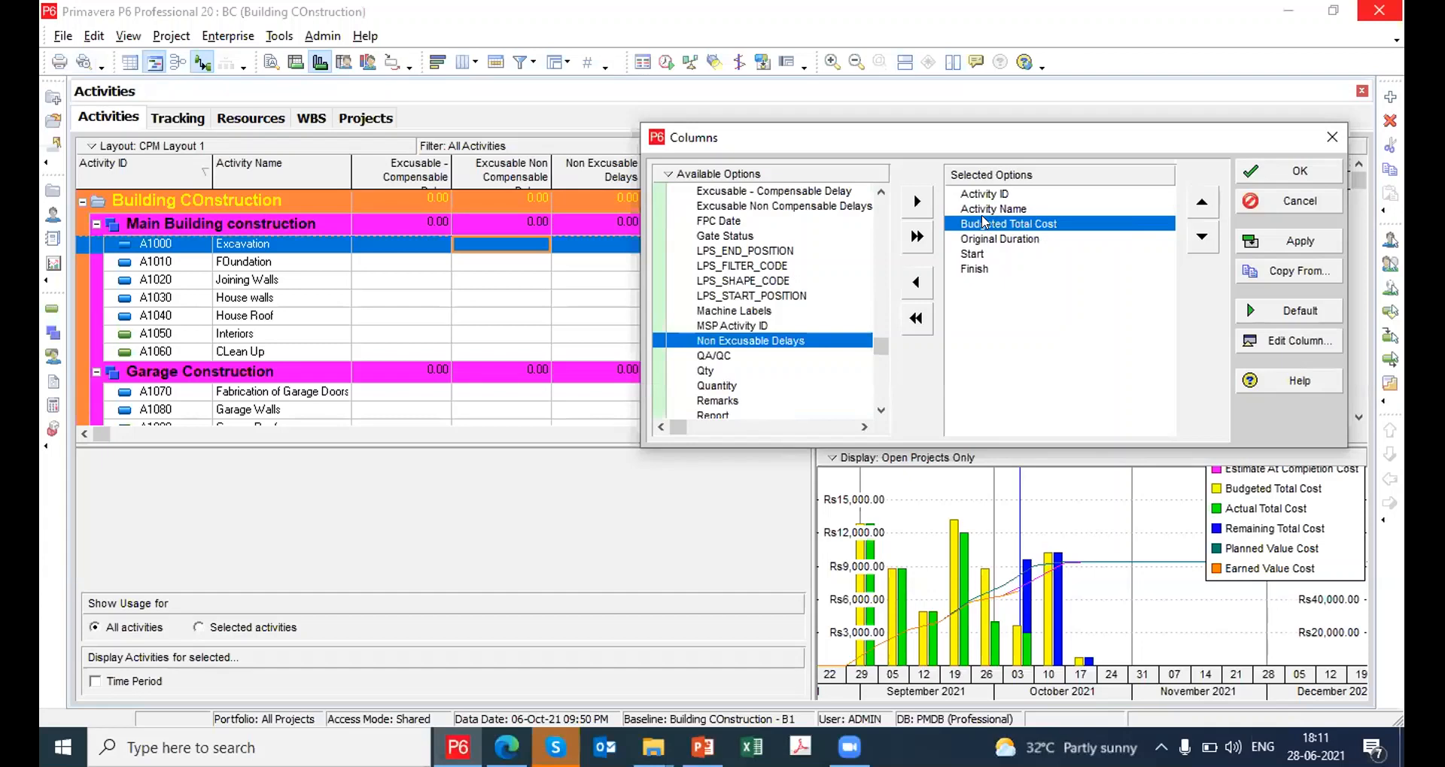
Add the Variance - BL Project Duration column directly after Activity Name, apply the column changes and preview the printout
drag(879, 346, 883, 170)
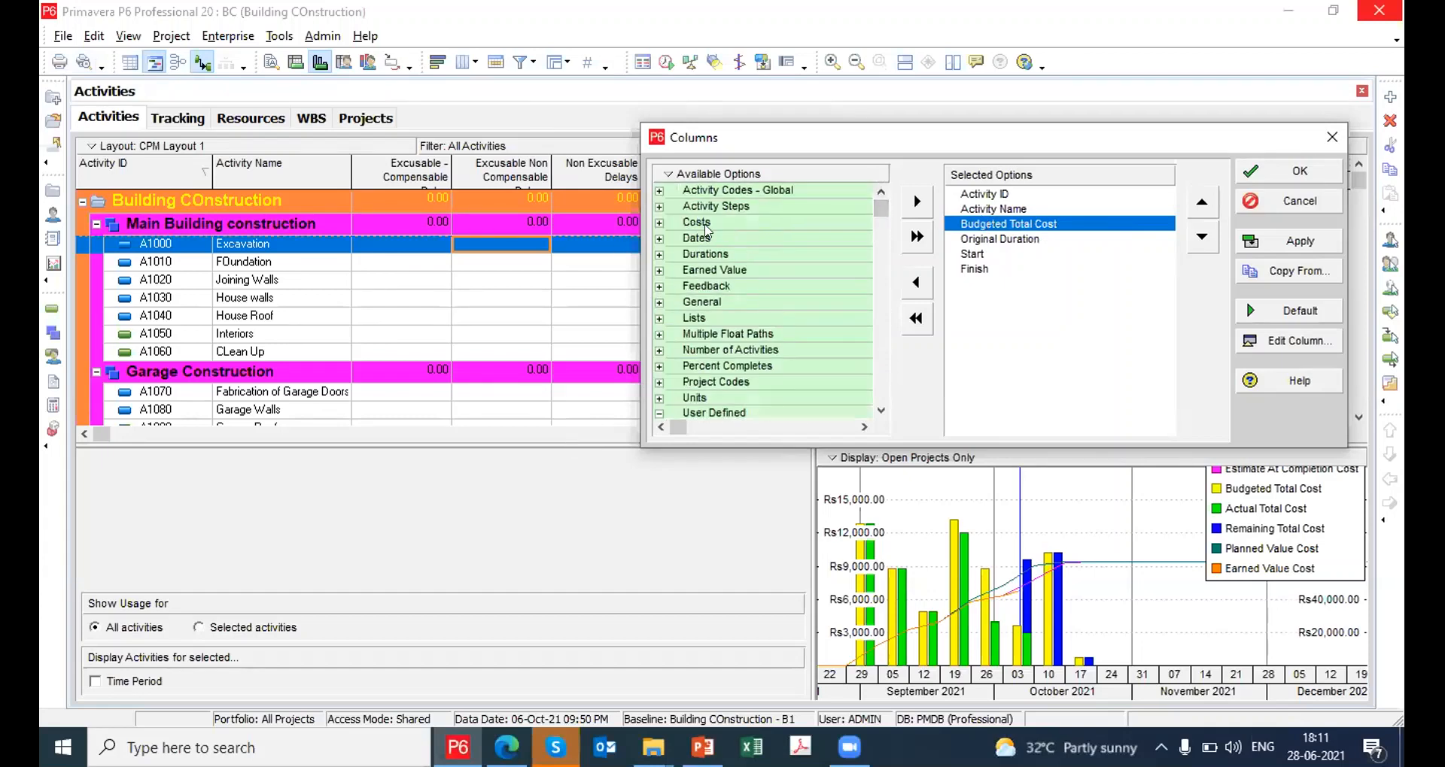
click(659, 254)
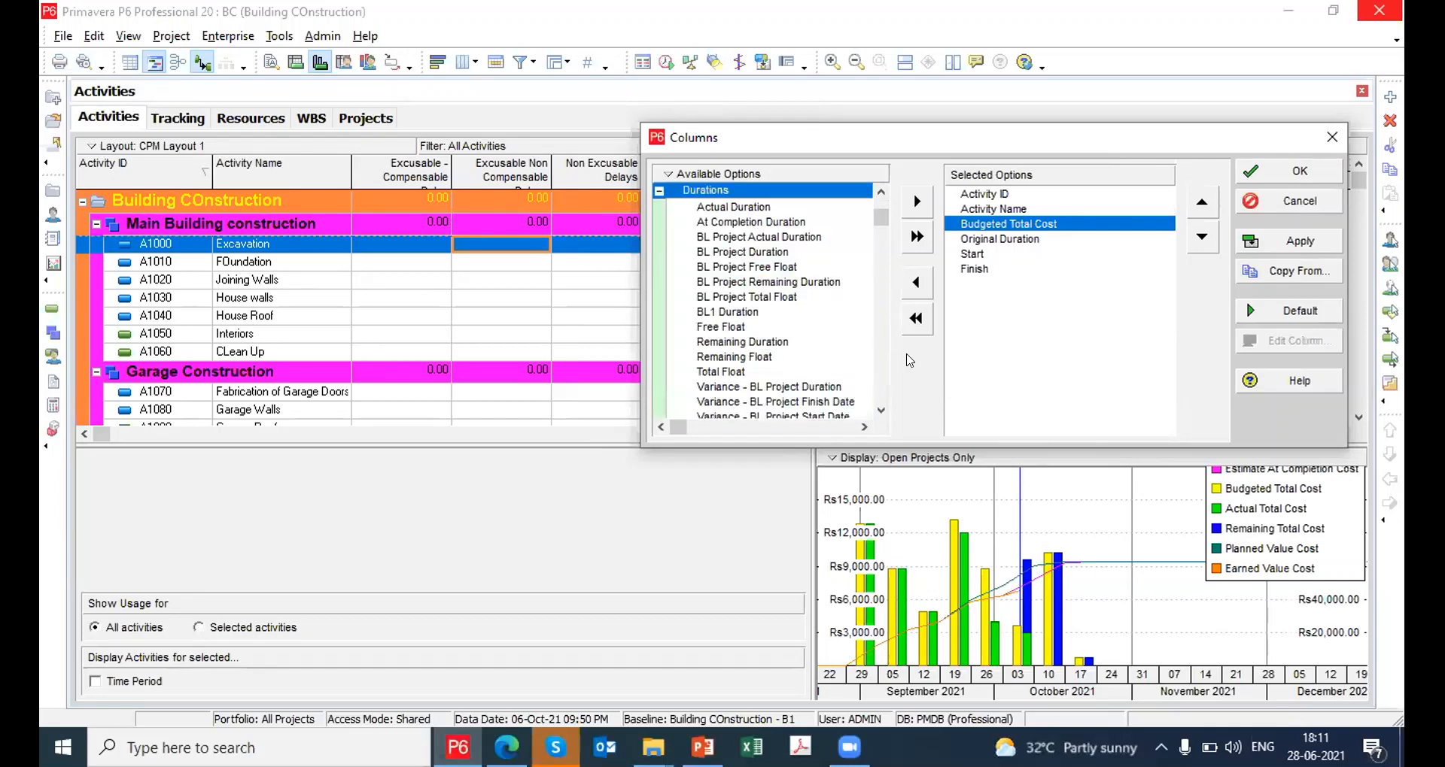
drag(881, 217, 880, 237)
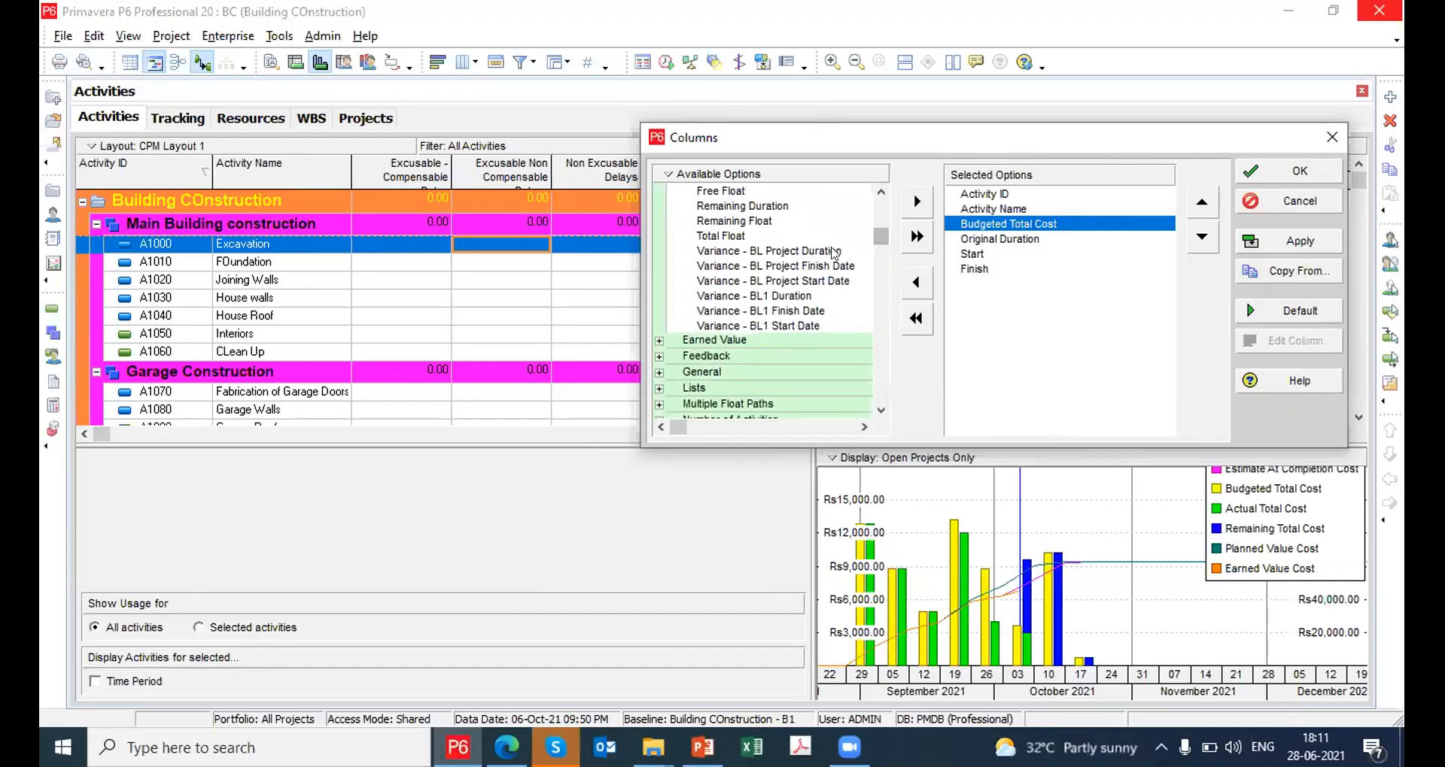
double_click(832, 253)
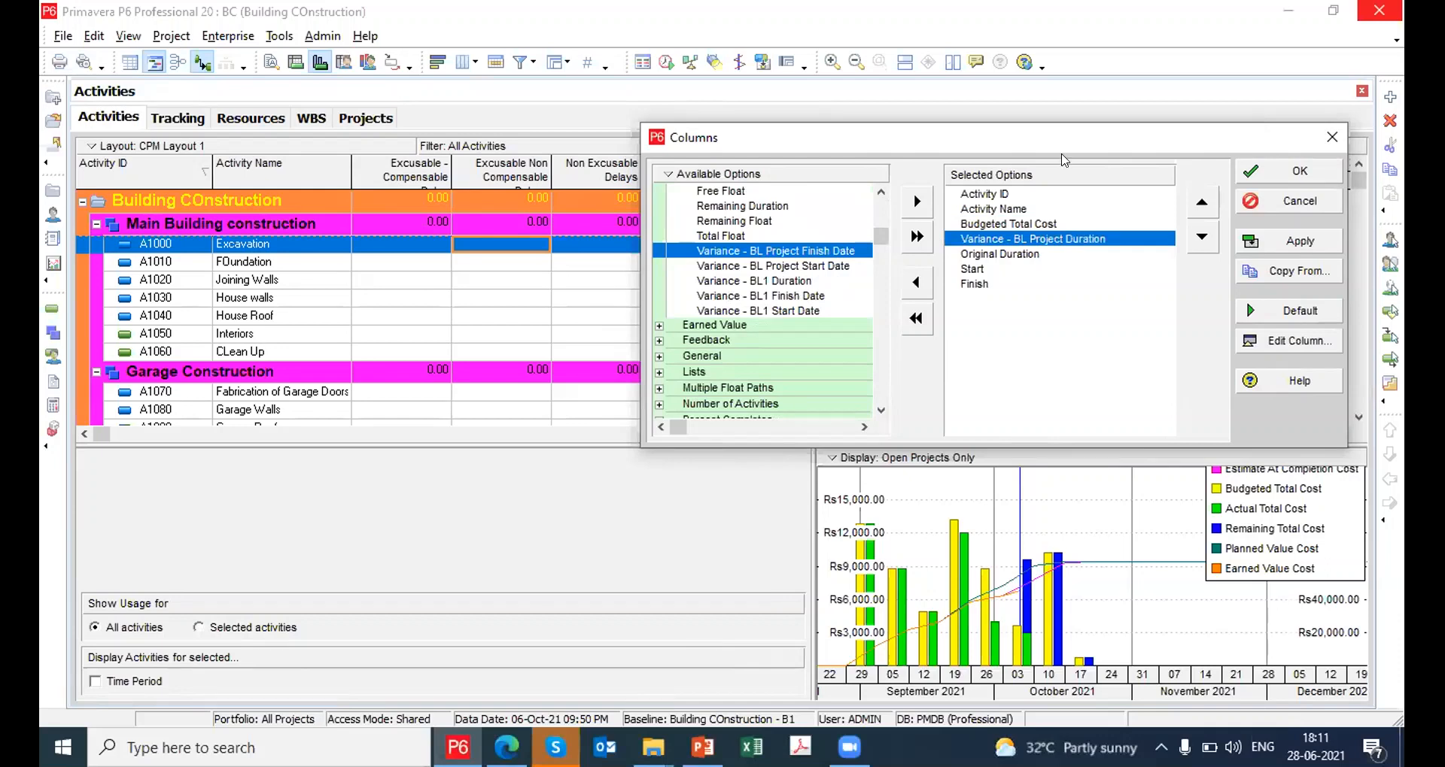
drag(895, 149, 590, 162)
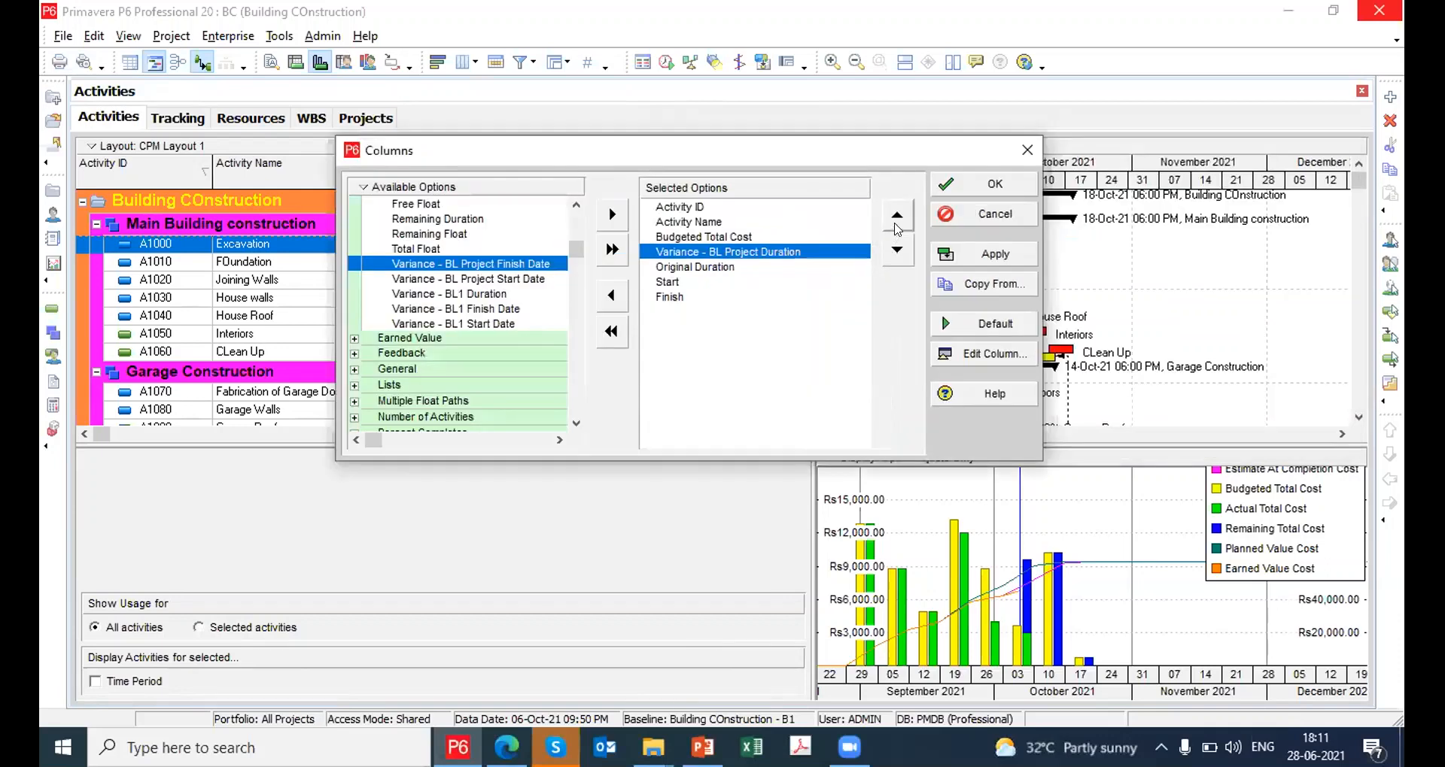
click(897, 219)
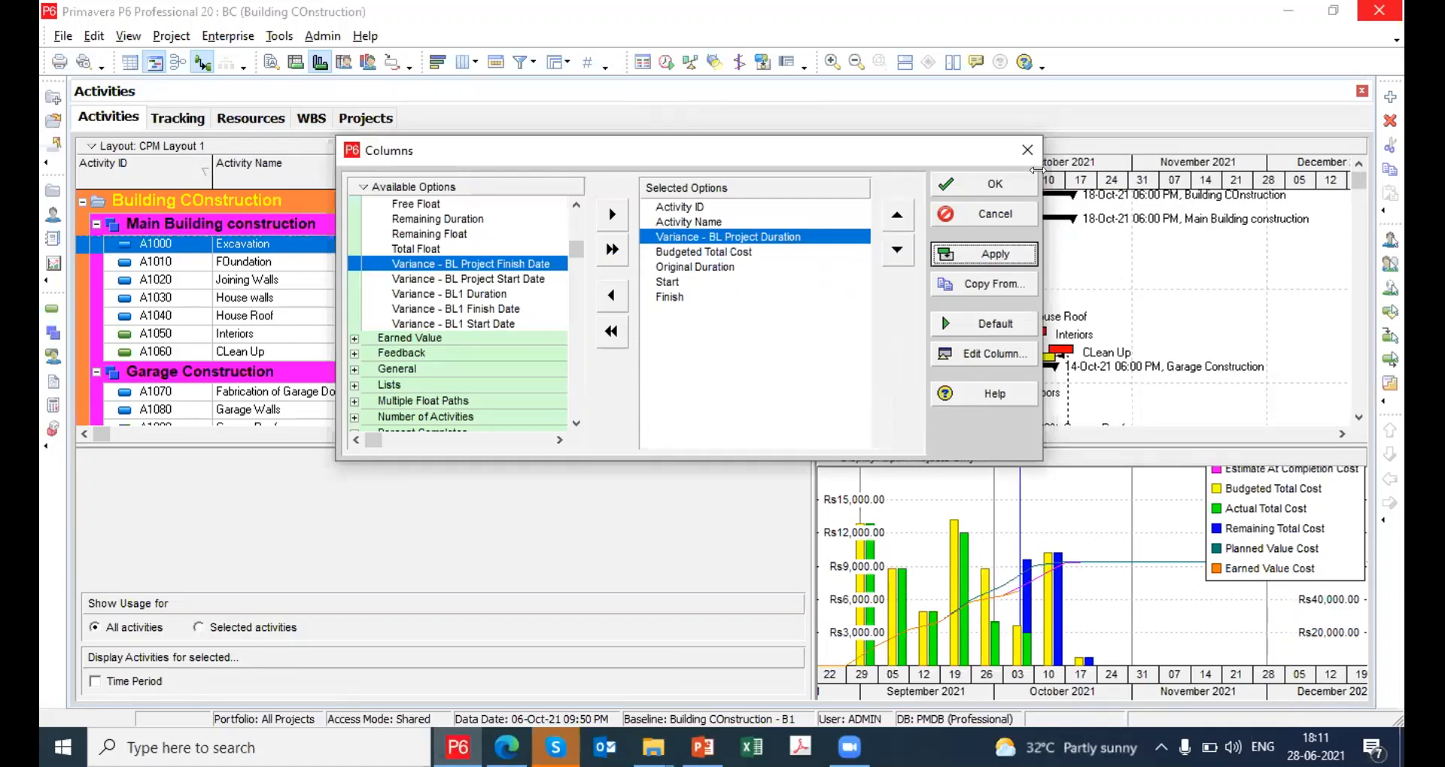
click(998, 185)
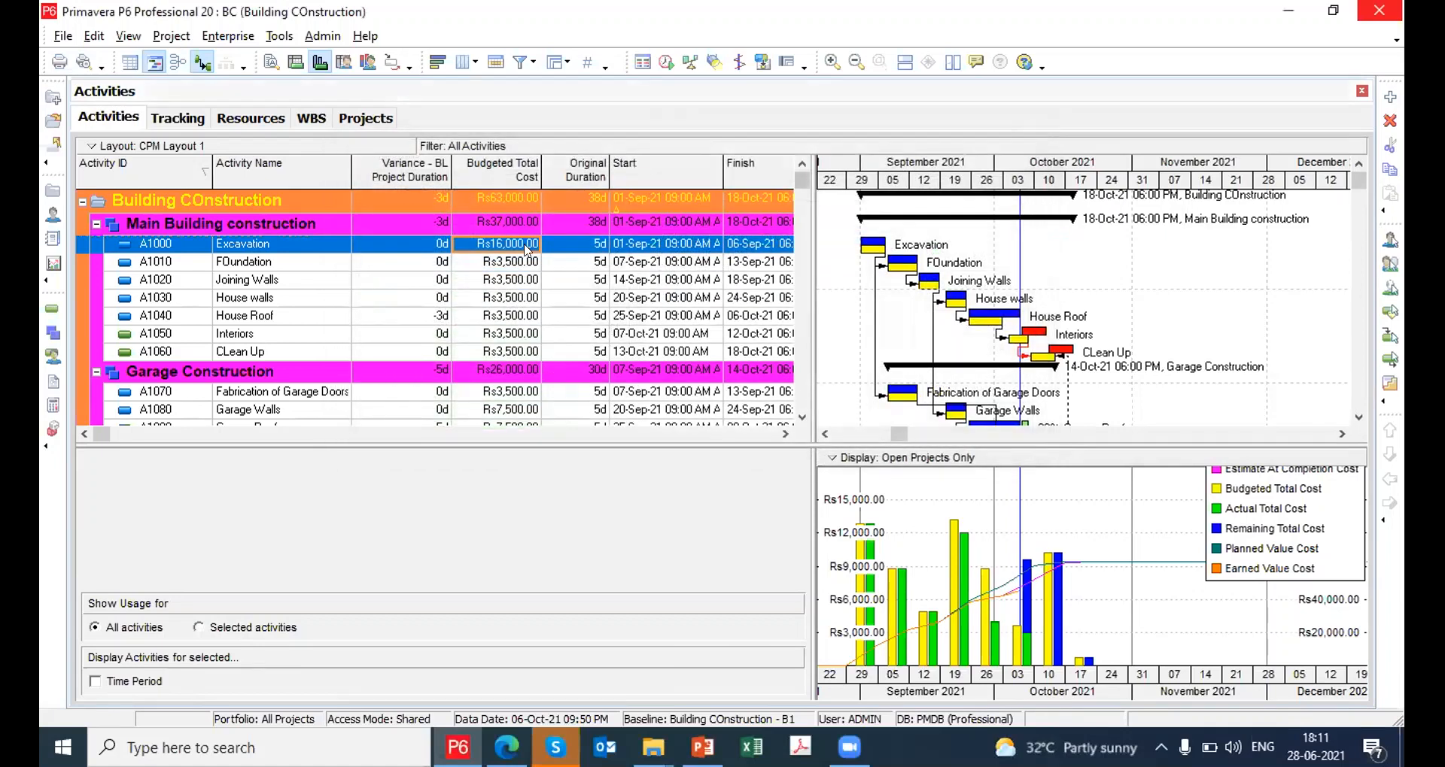
click(85, 62)
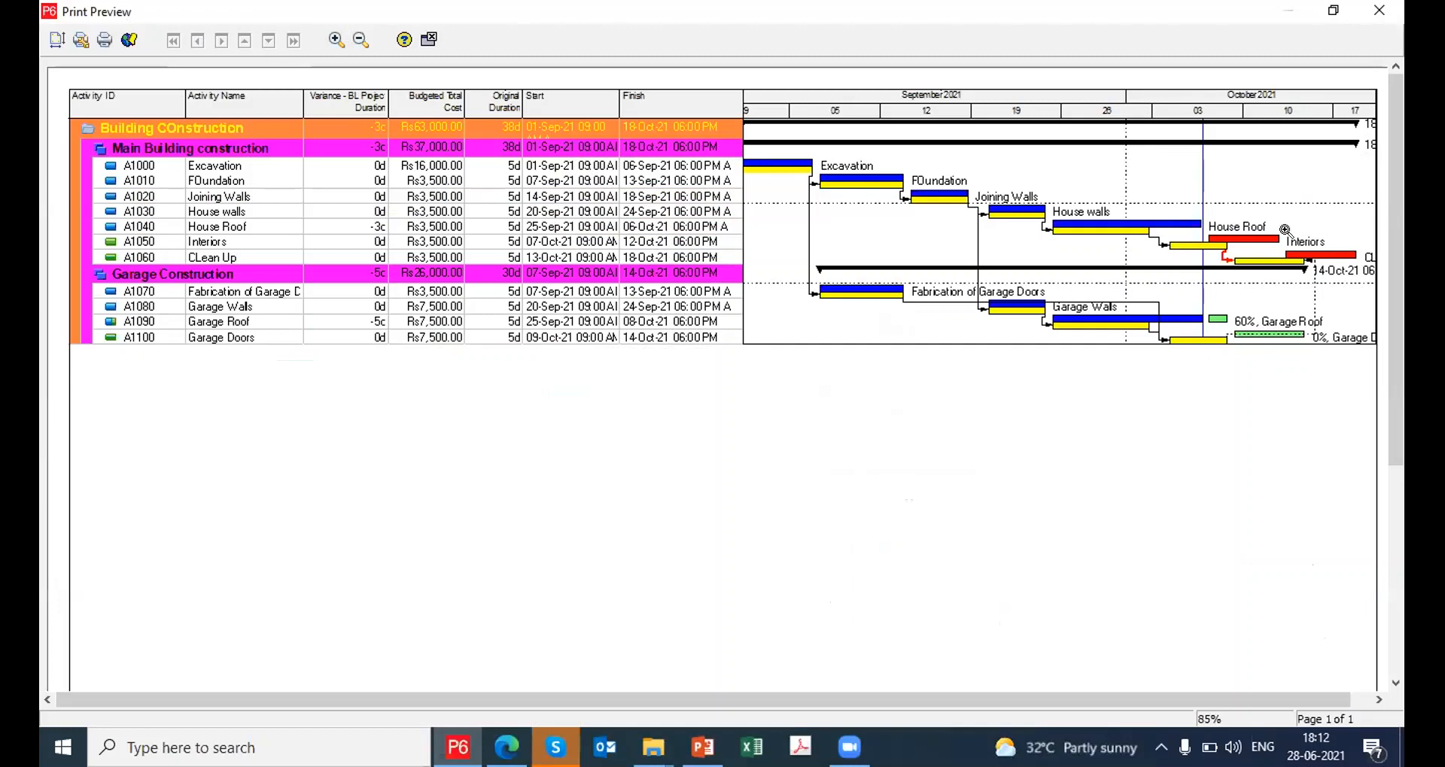
click(1393, 9)
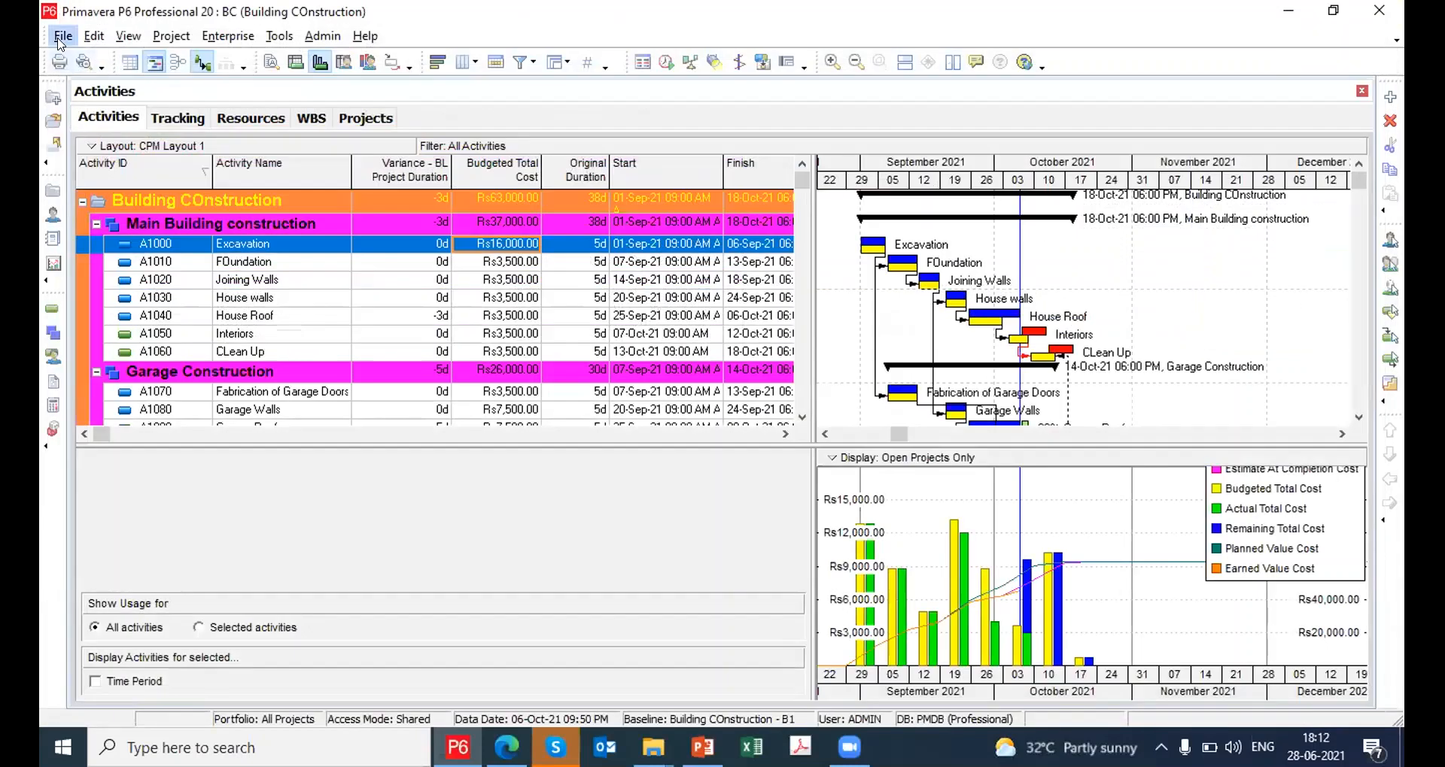
Set the page setup to print only the Profile, excluding the Activity Table and Gantt Chart
click(59, 38)
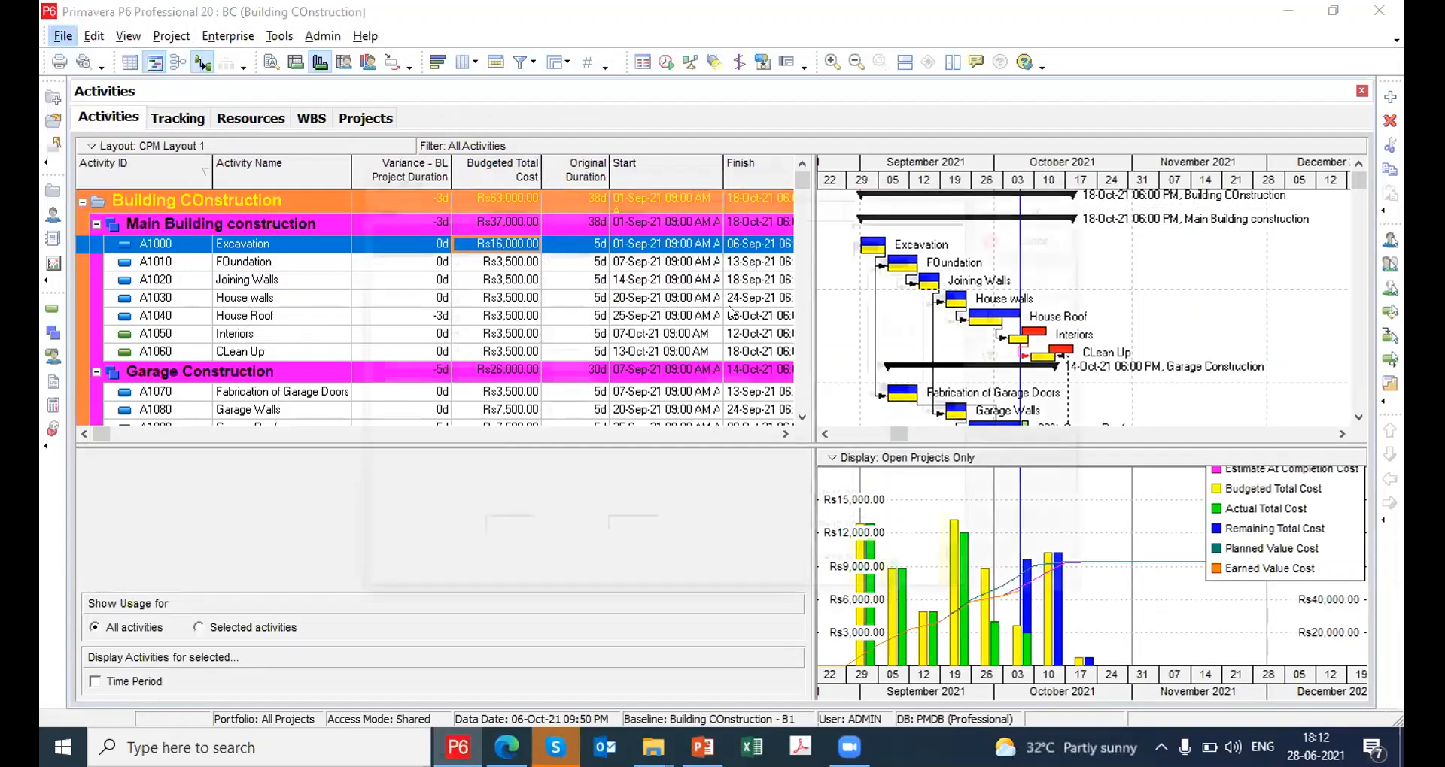
click(861, 207)
click(433, 338)
click(398, 411)
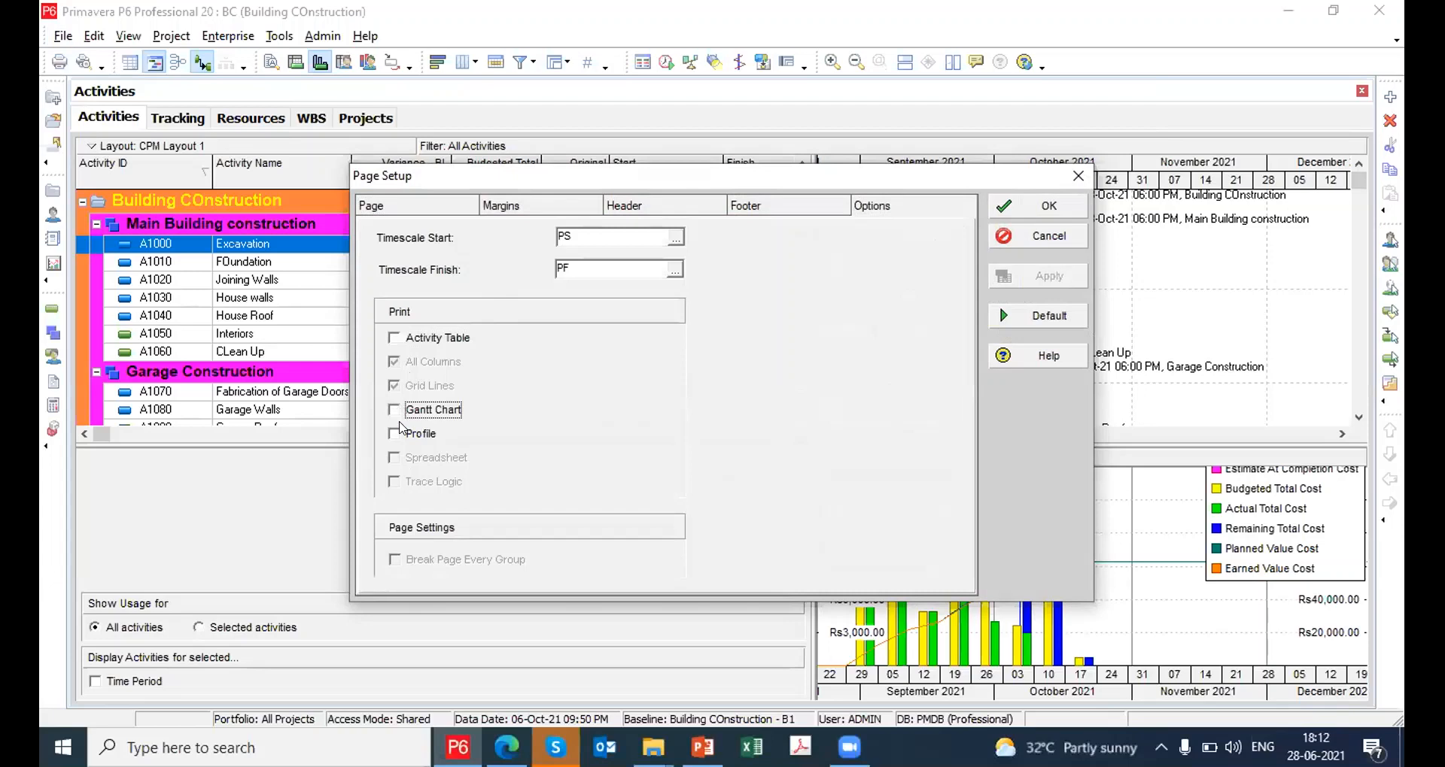
click(395, 433)
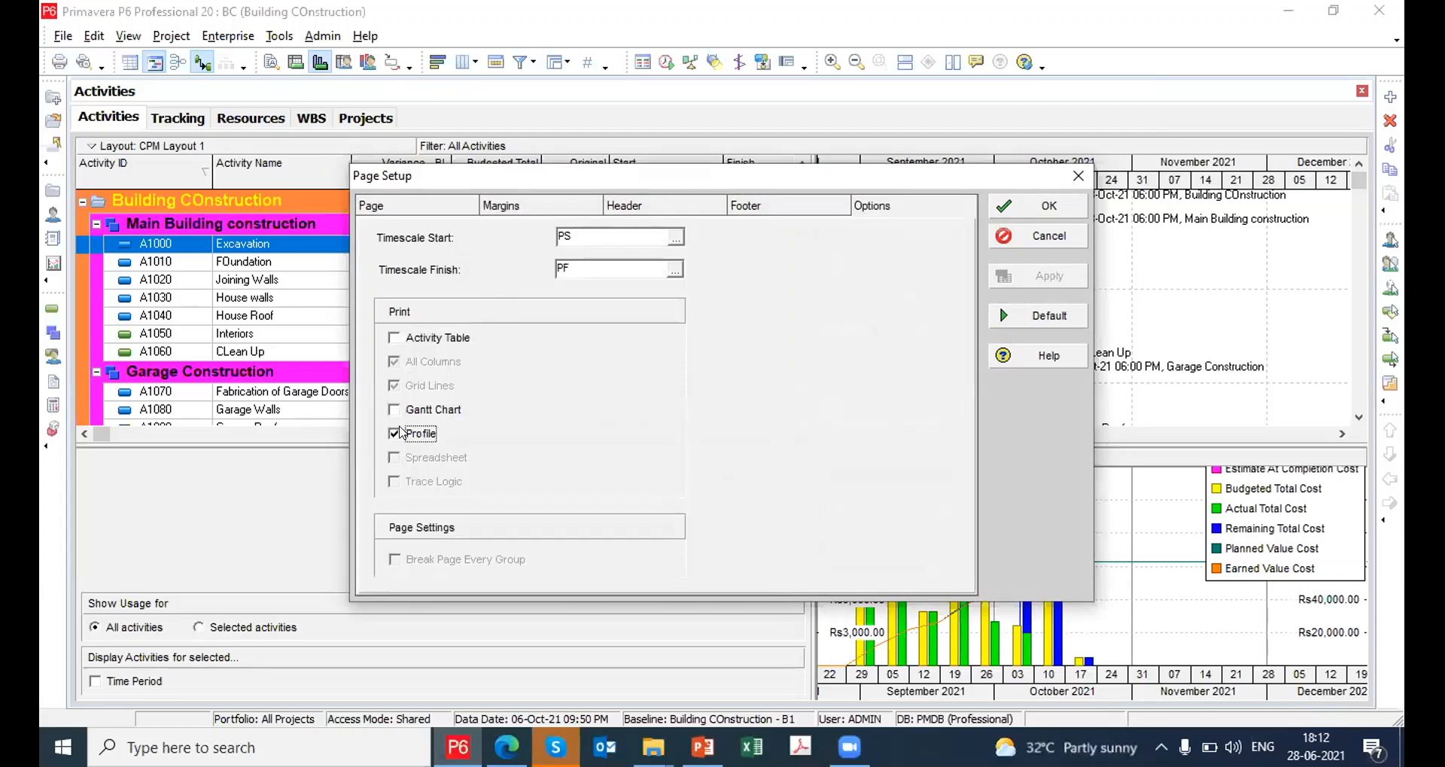
click(1042, 207)
Preview the printed usage profile, inspect its cost bars and curves, and return to the activities
click(83, 65)
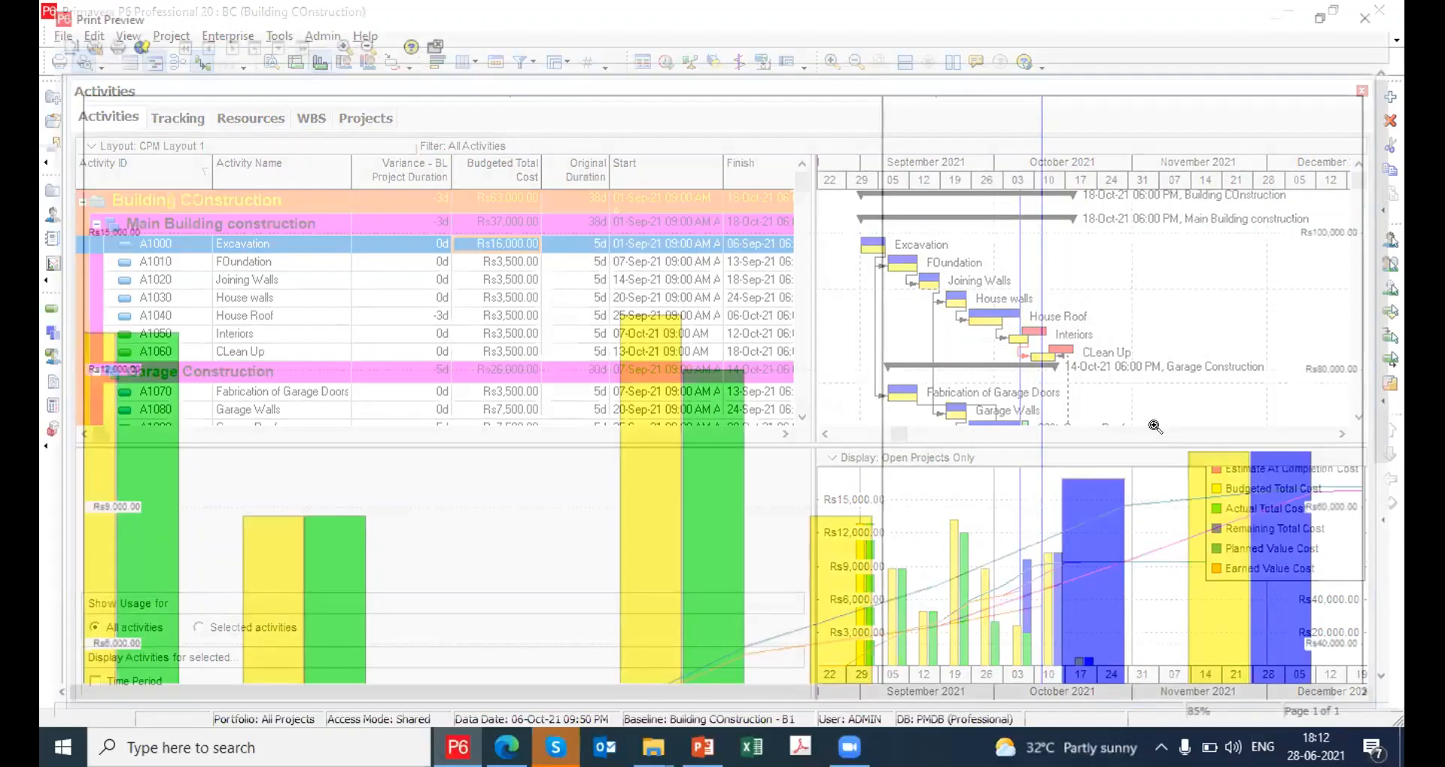
drag(1395, 423, 1399, 215)
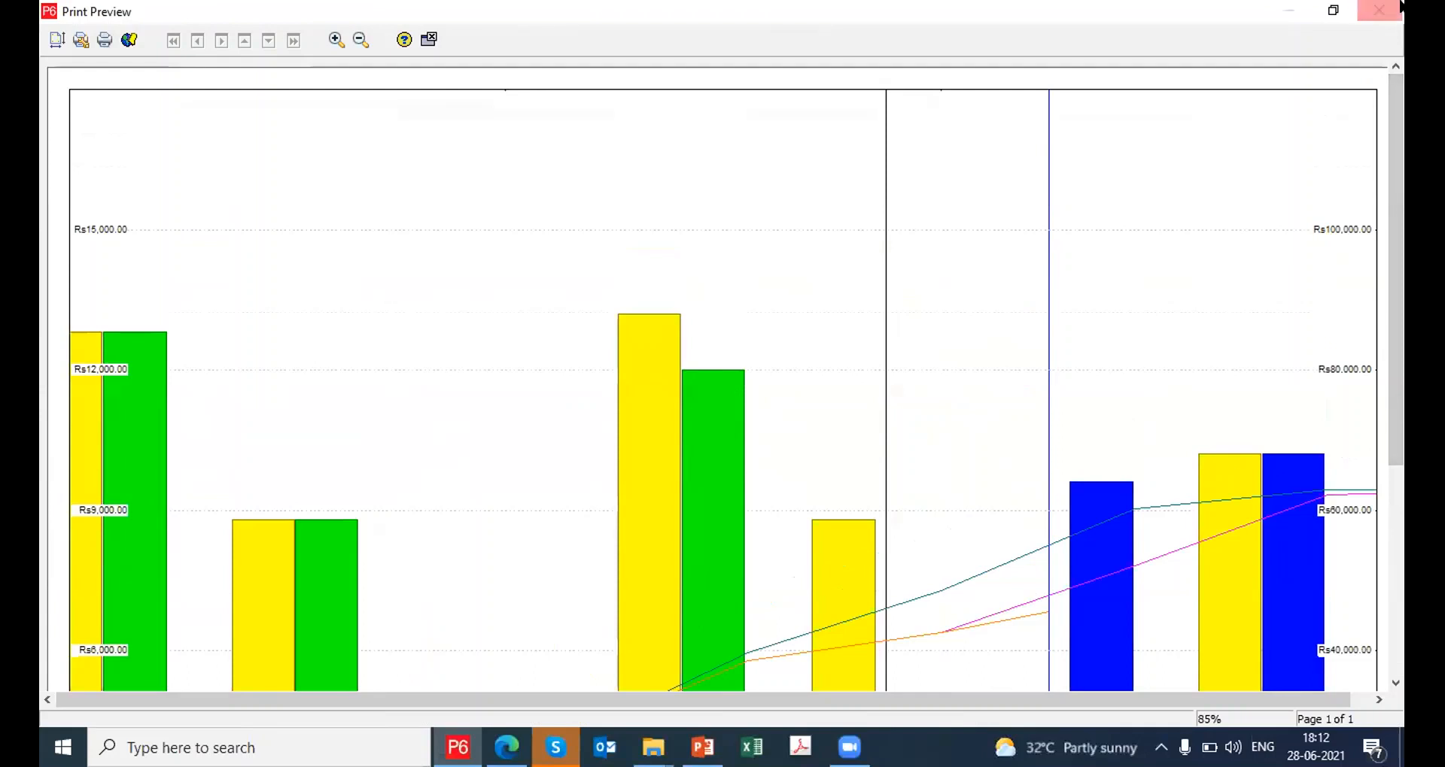
click(1399, 6)
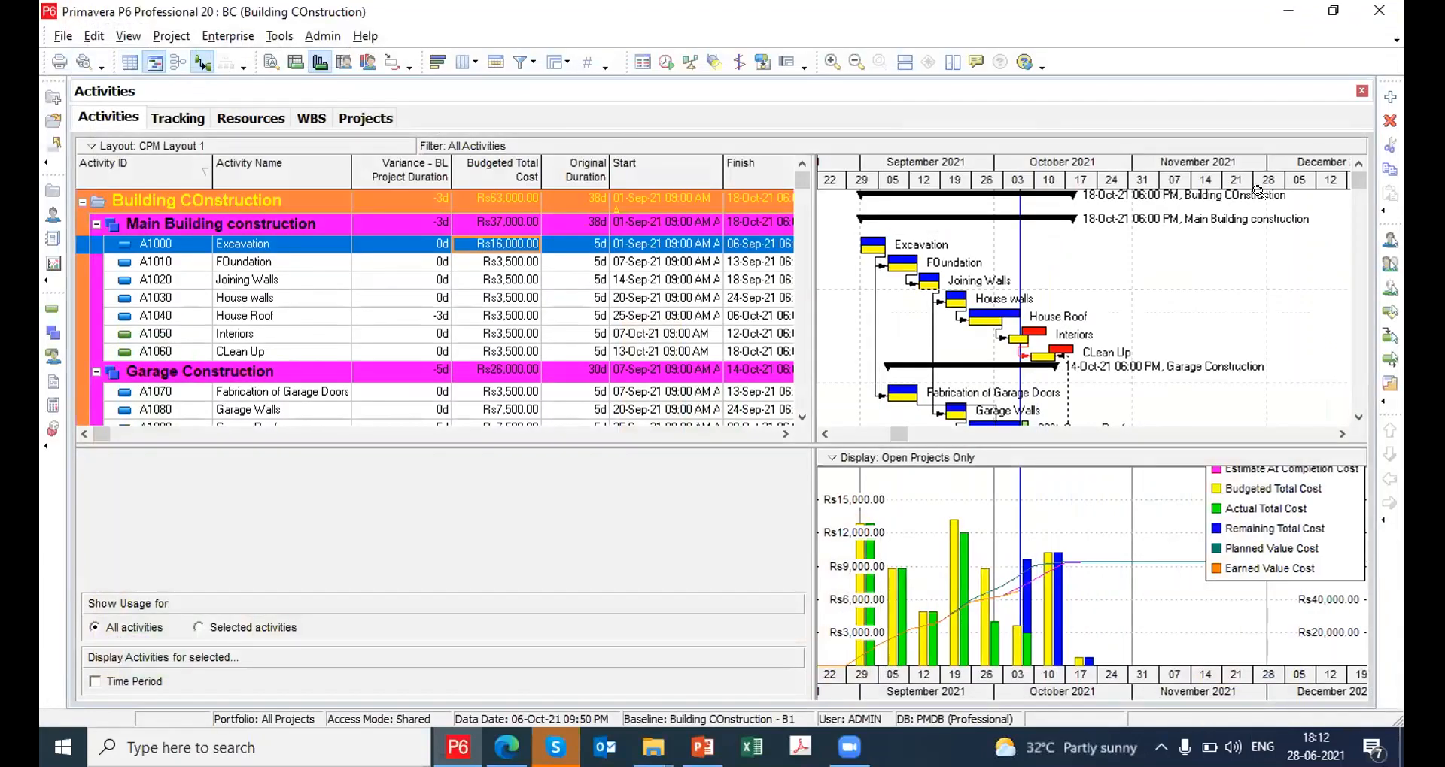
Reduce the project window, move it up, and open the Visualizer in a smaller window over it
click(1333, 10)
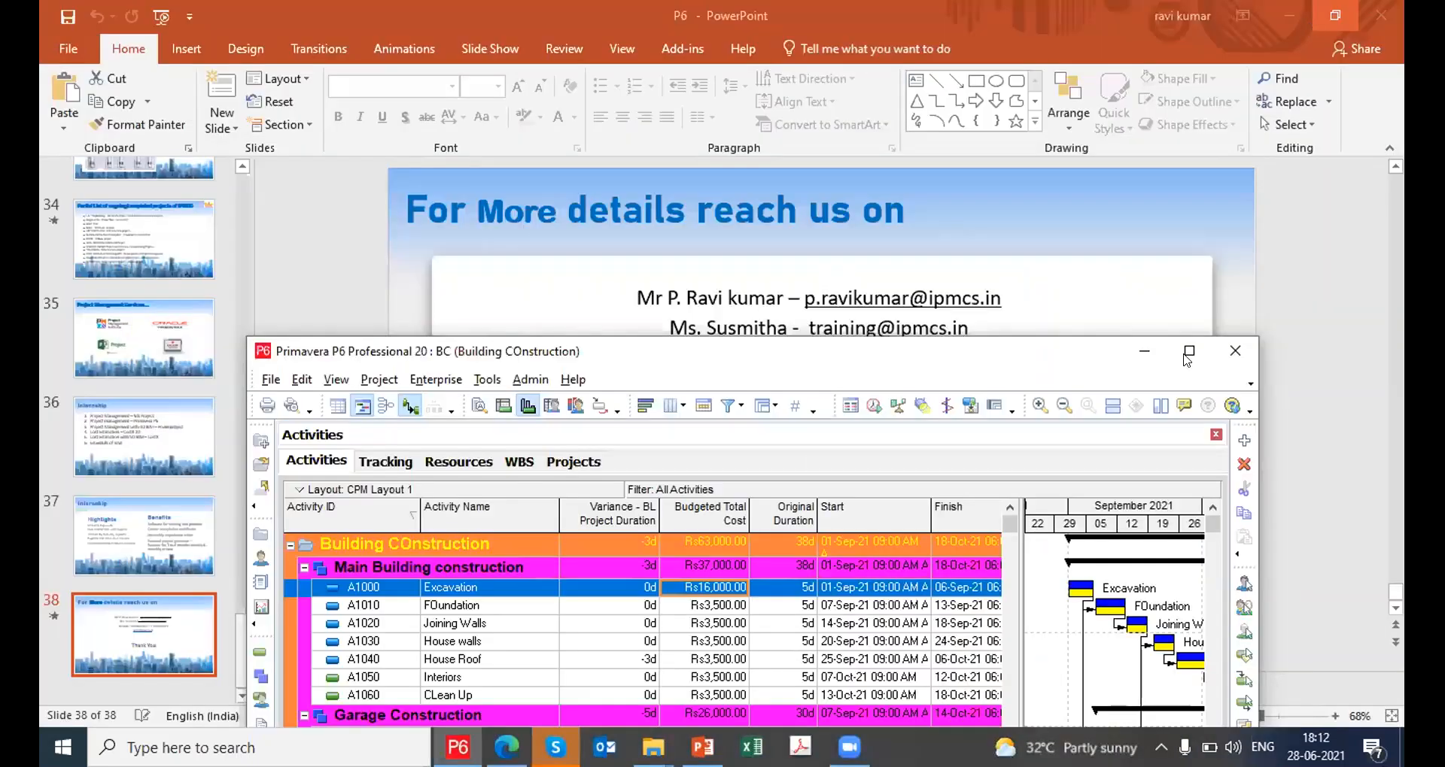
drag(997, 361, 940, 91)
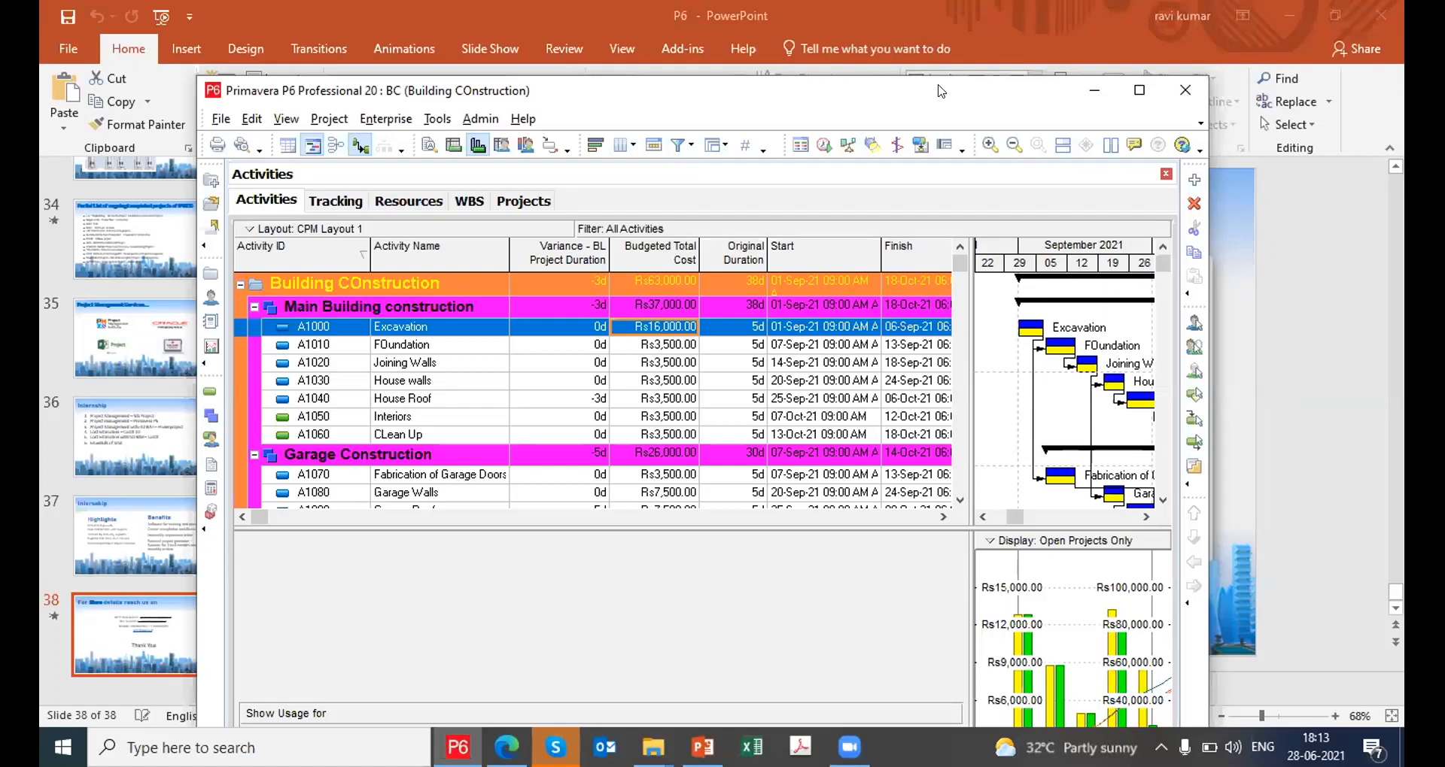
click(439, 119)
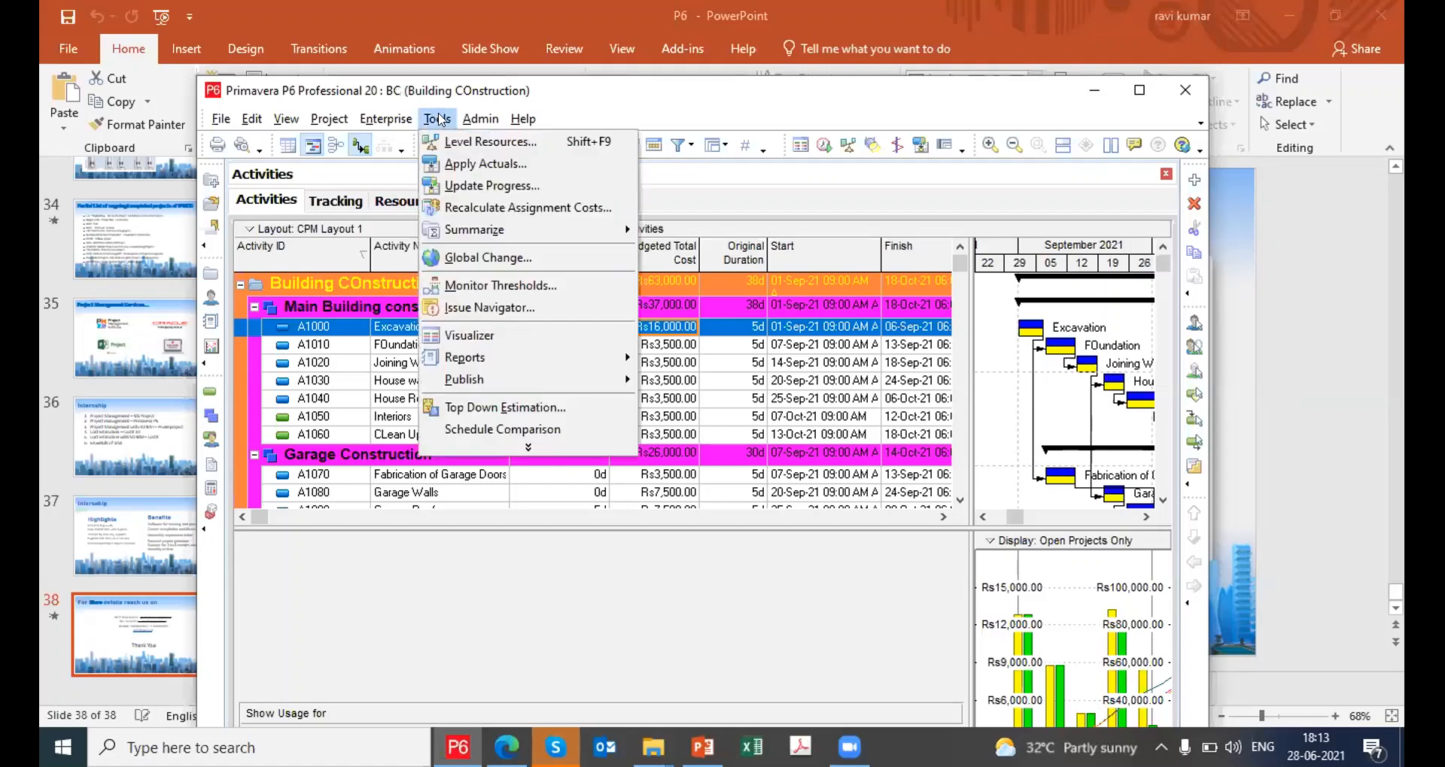
click(490, 334)
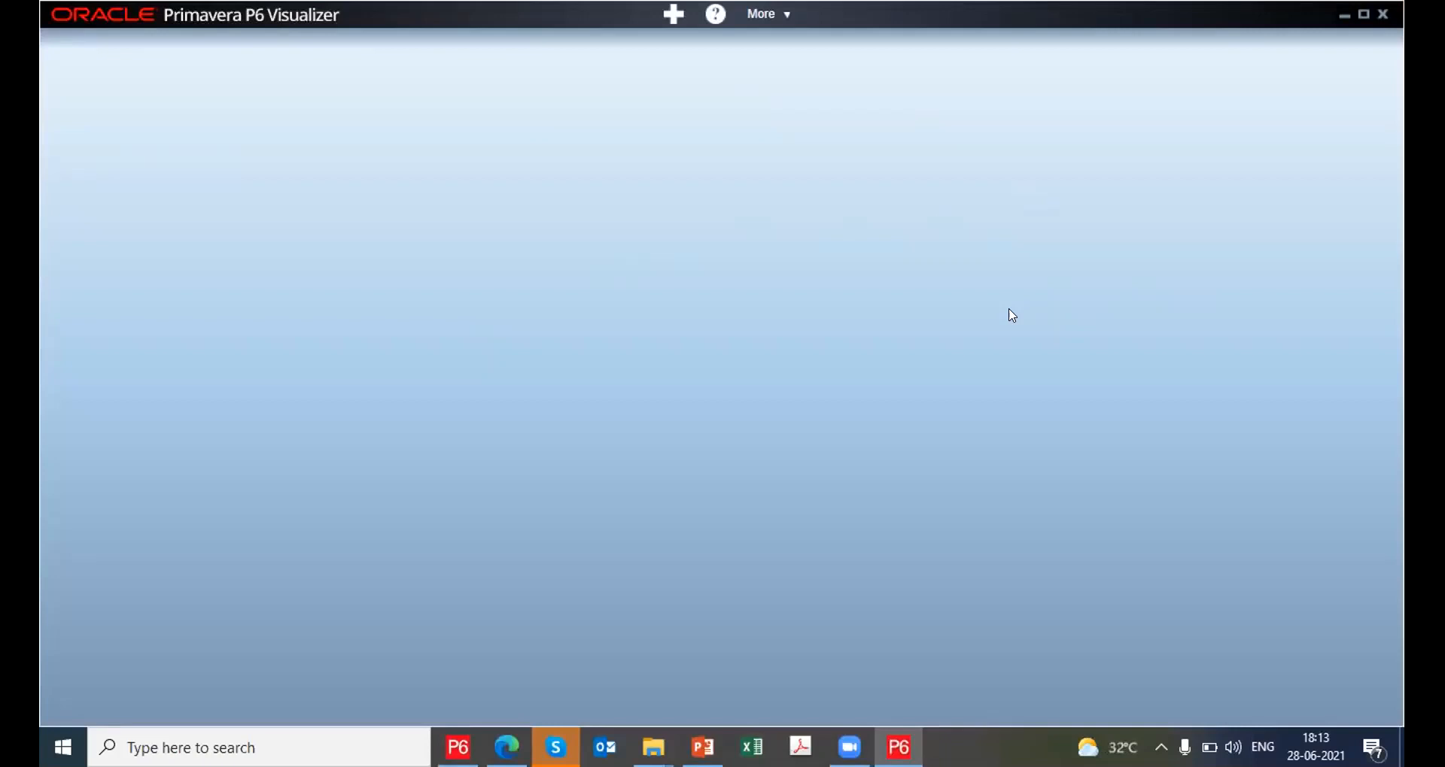
click(1358, 12)
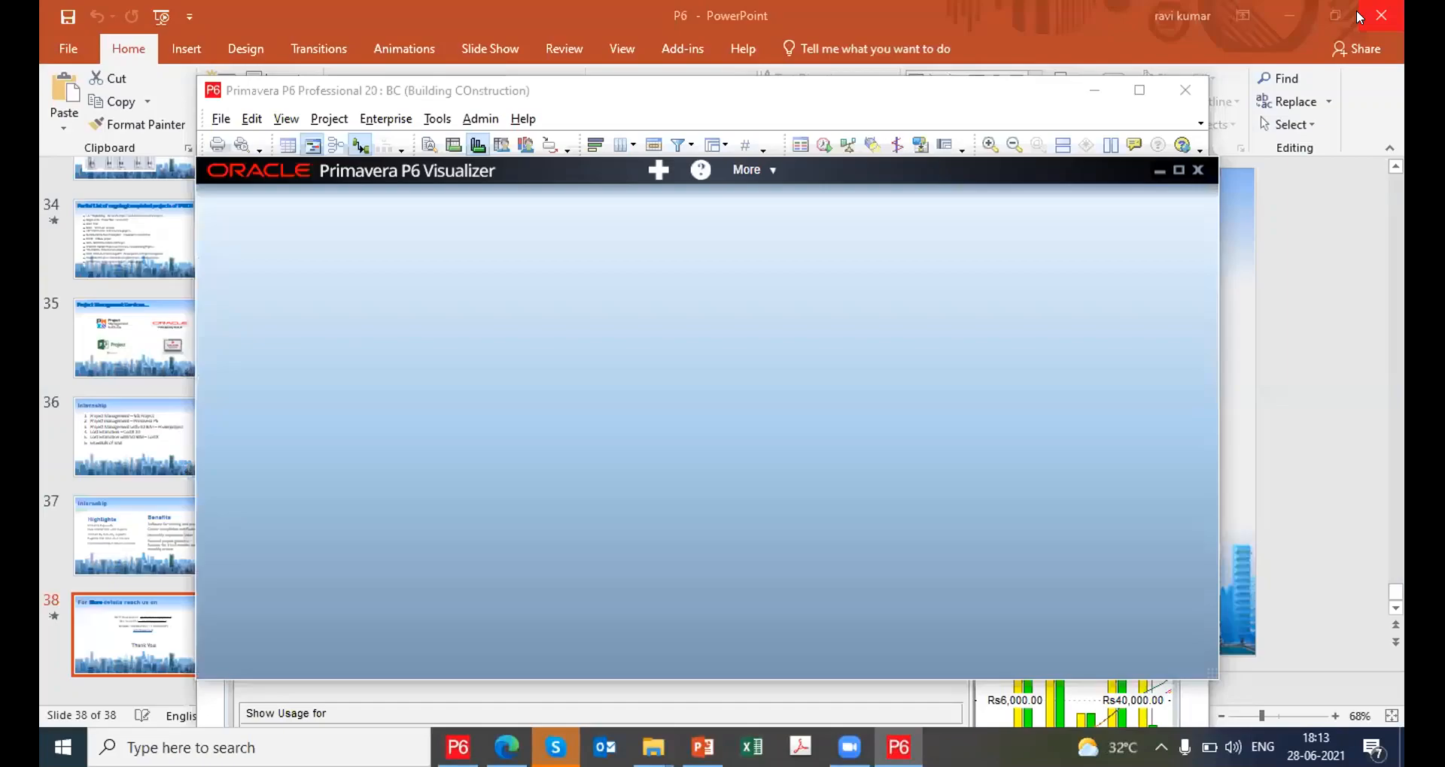
Create a new schedule comparison named 33 and open its options
click(661, 167)
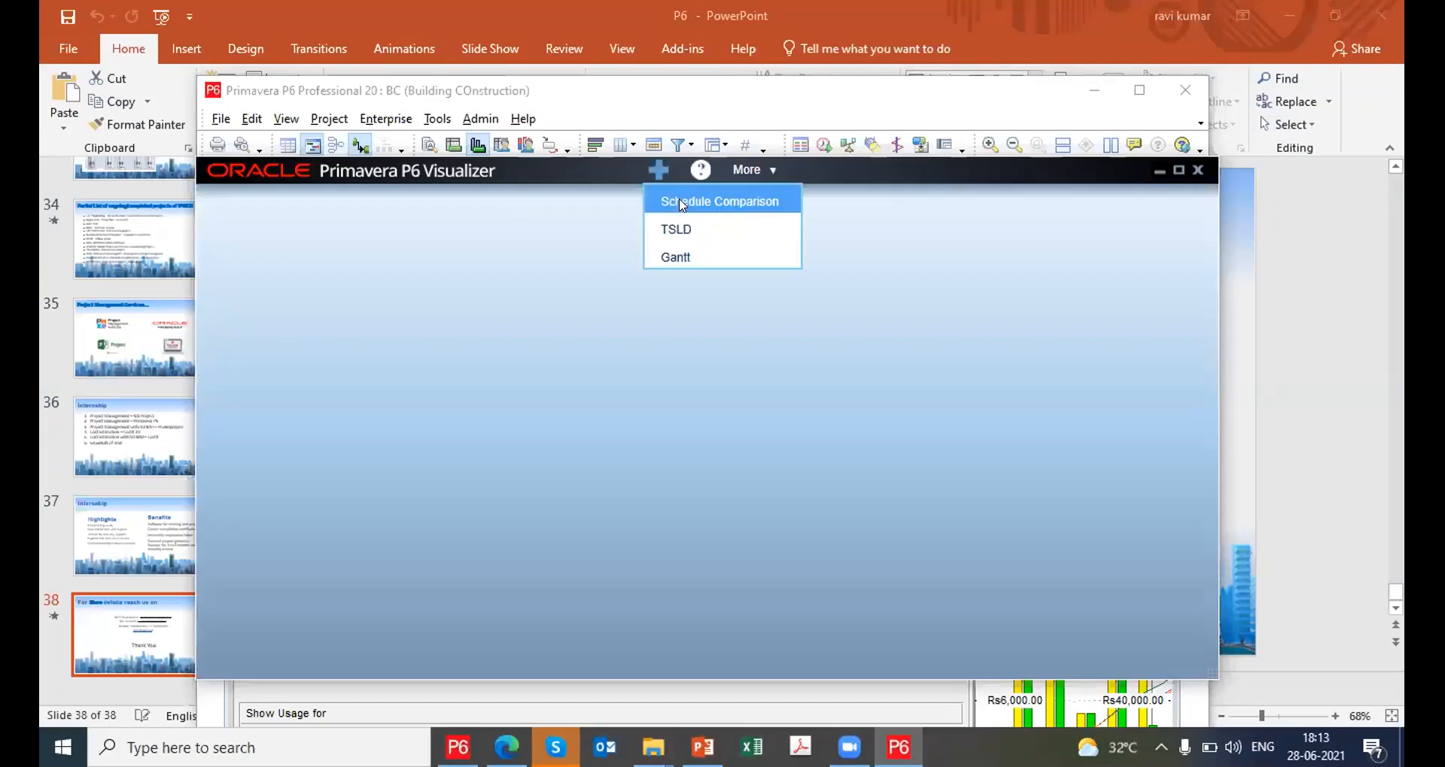
click(681, 202)
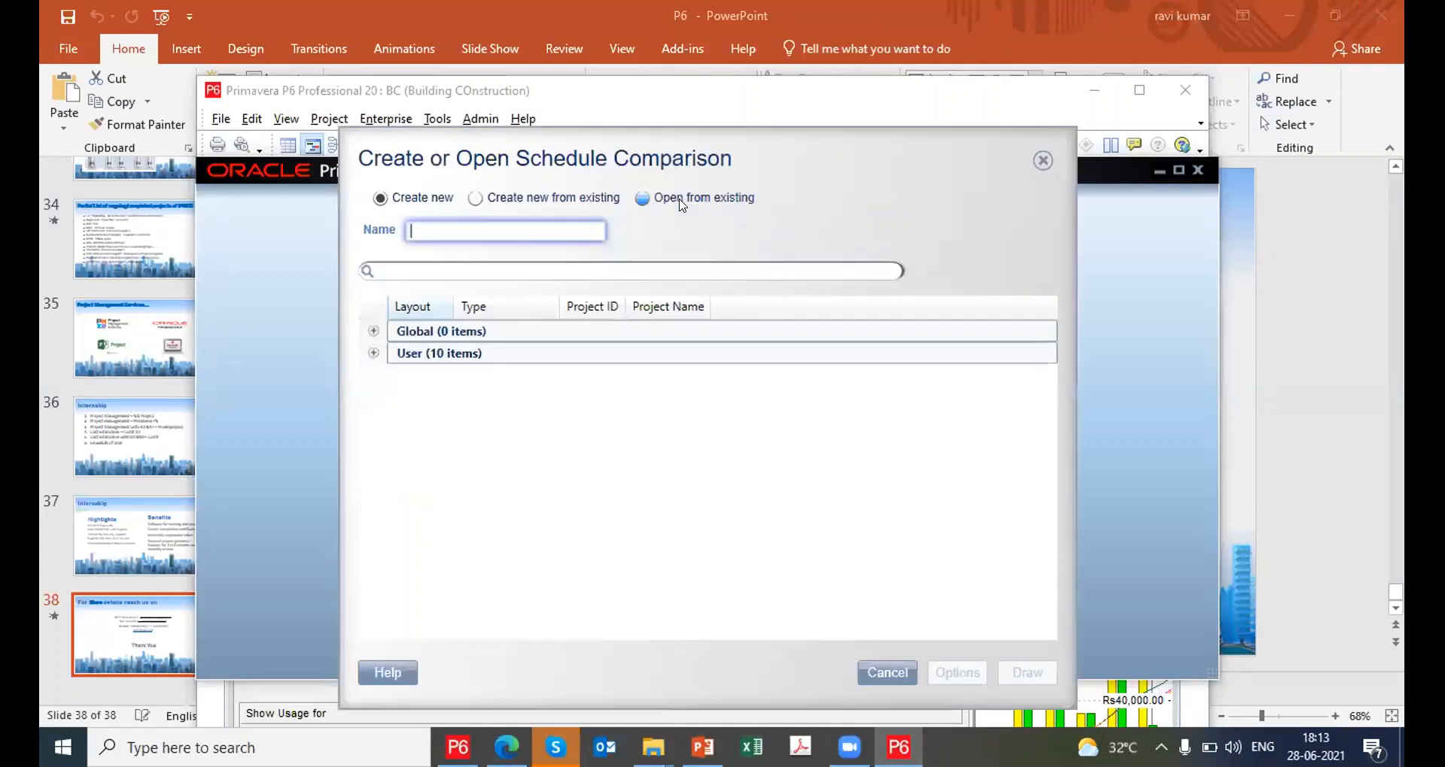
text(33)
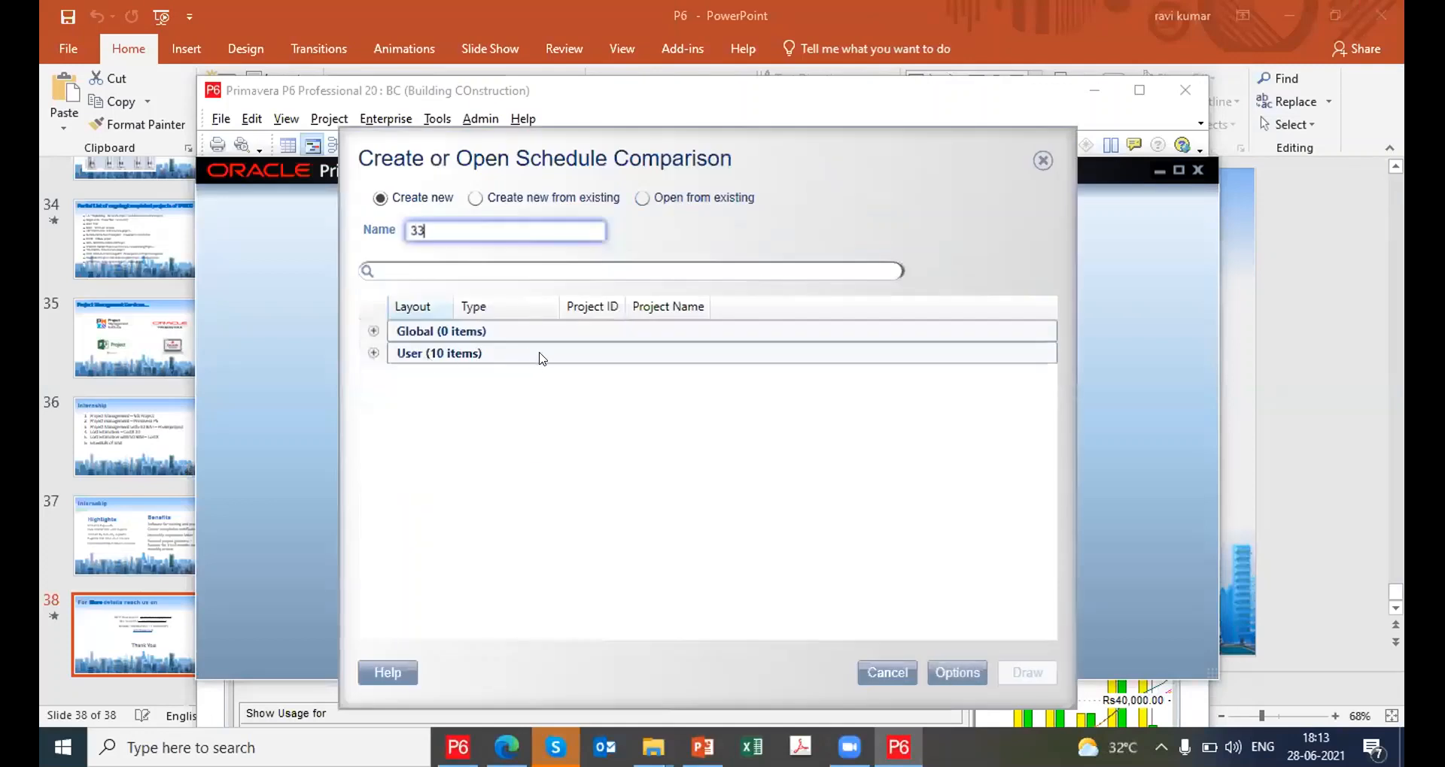
click(954, 666)
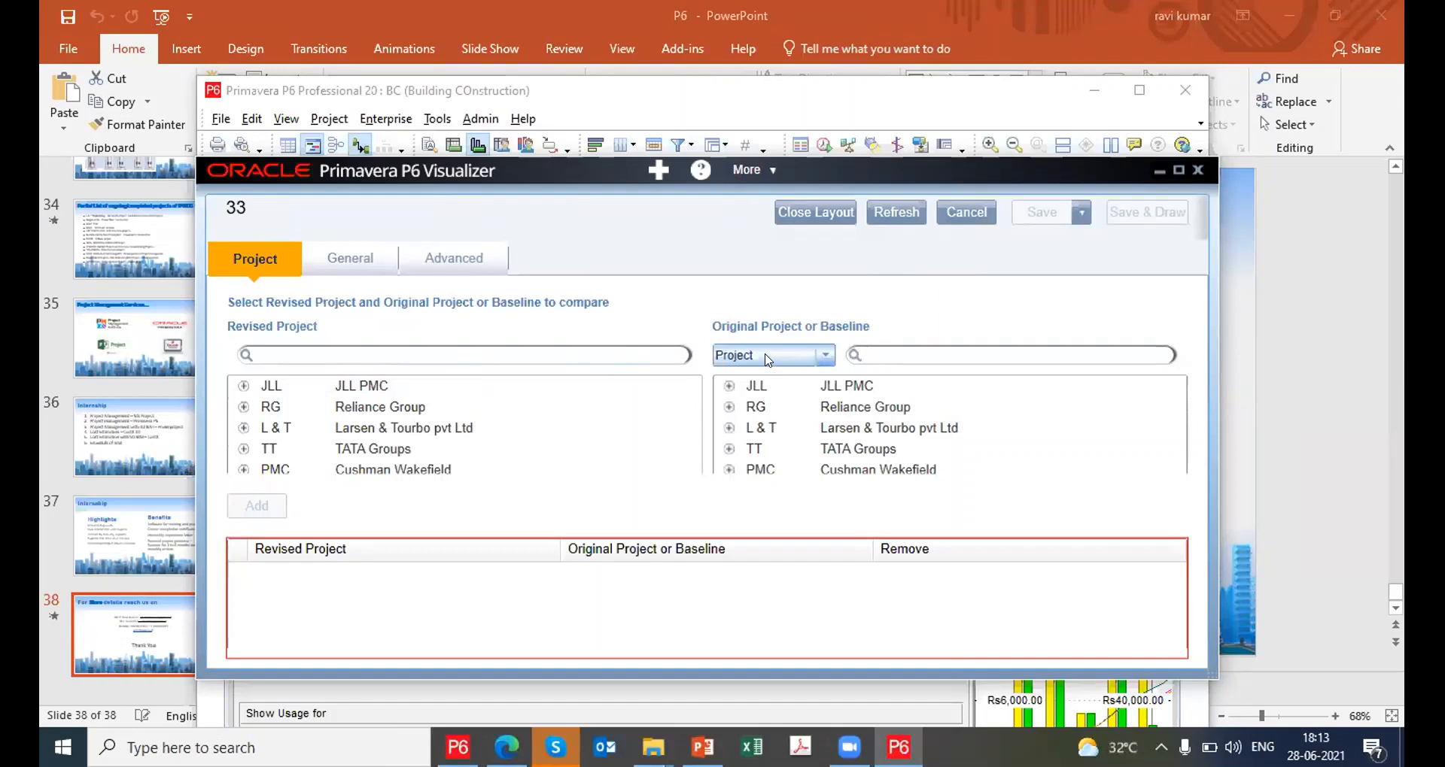
Add comparisons of revised project COBG with original projects COBG and COBG-1 from the Real Estate Division under JLL
click(242, 387)
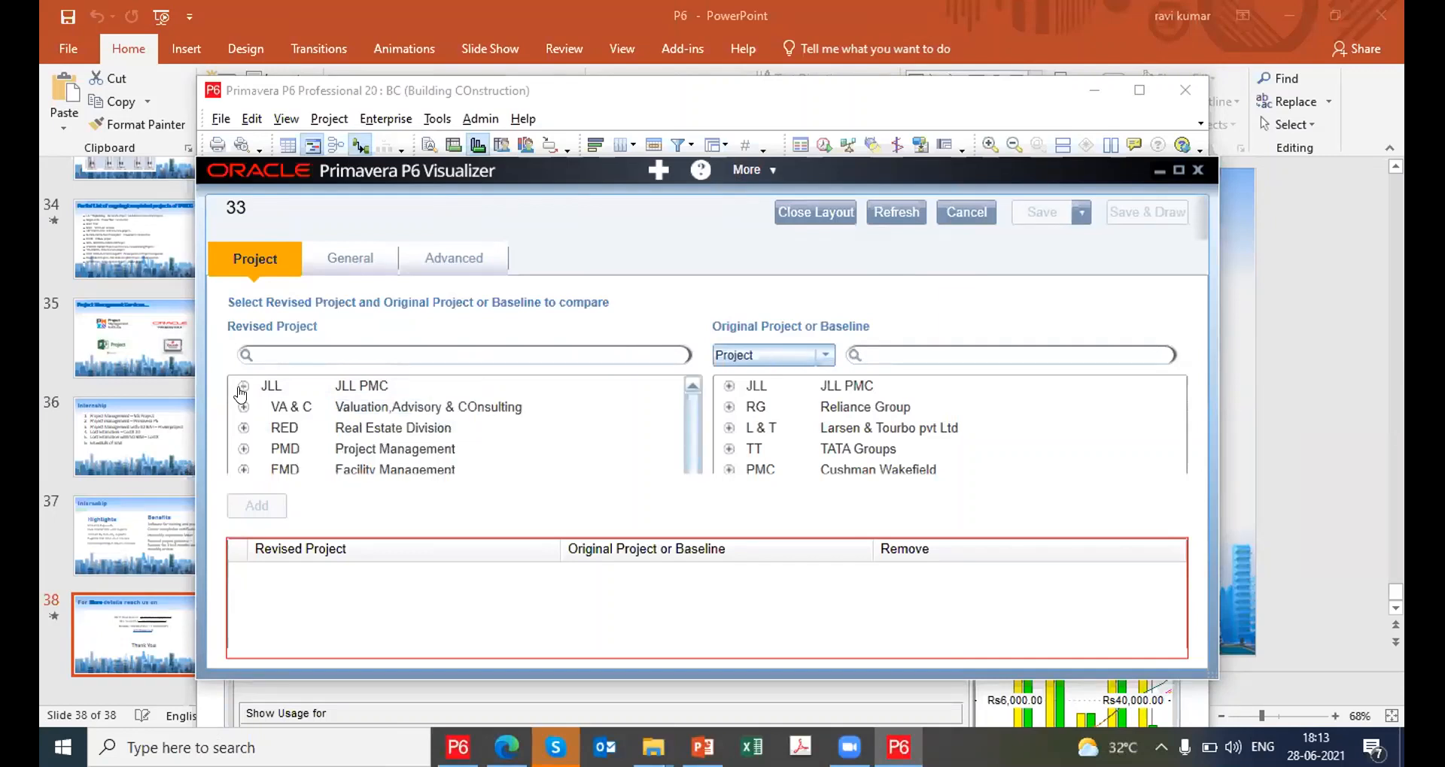
click(242, 428)
click(340, 451)
click(728, 386)
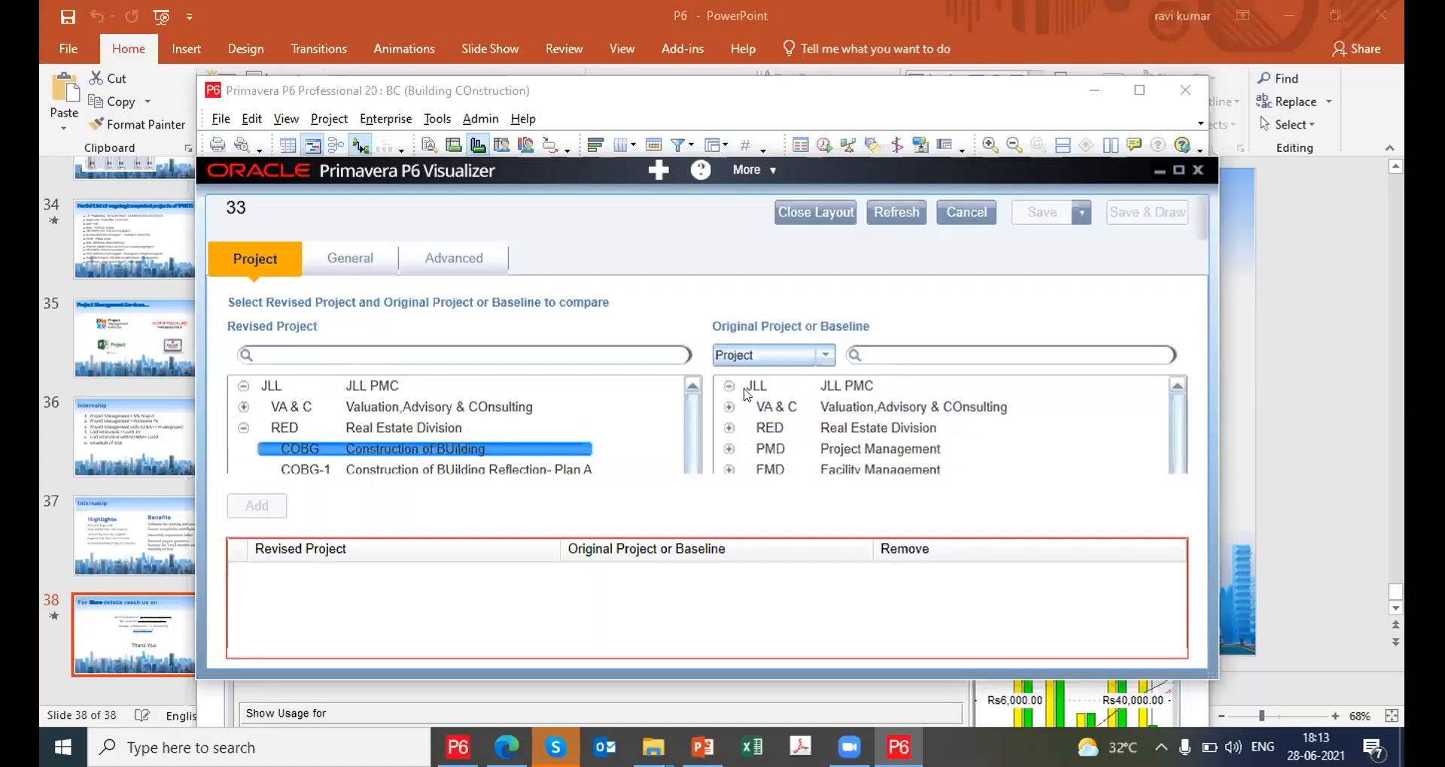
click(727, 428)
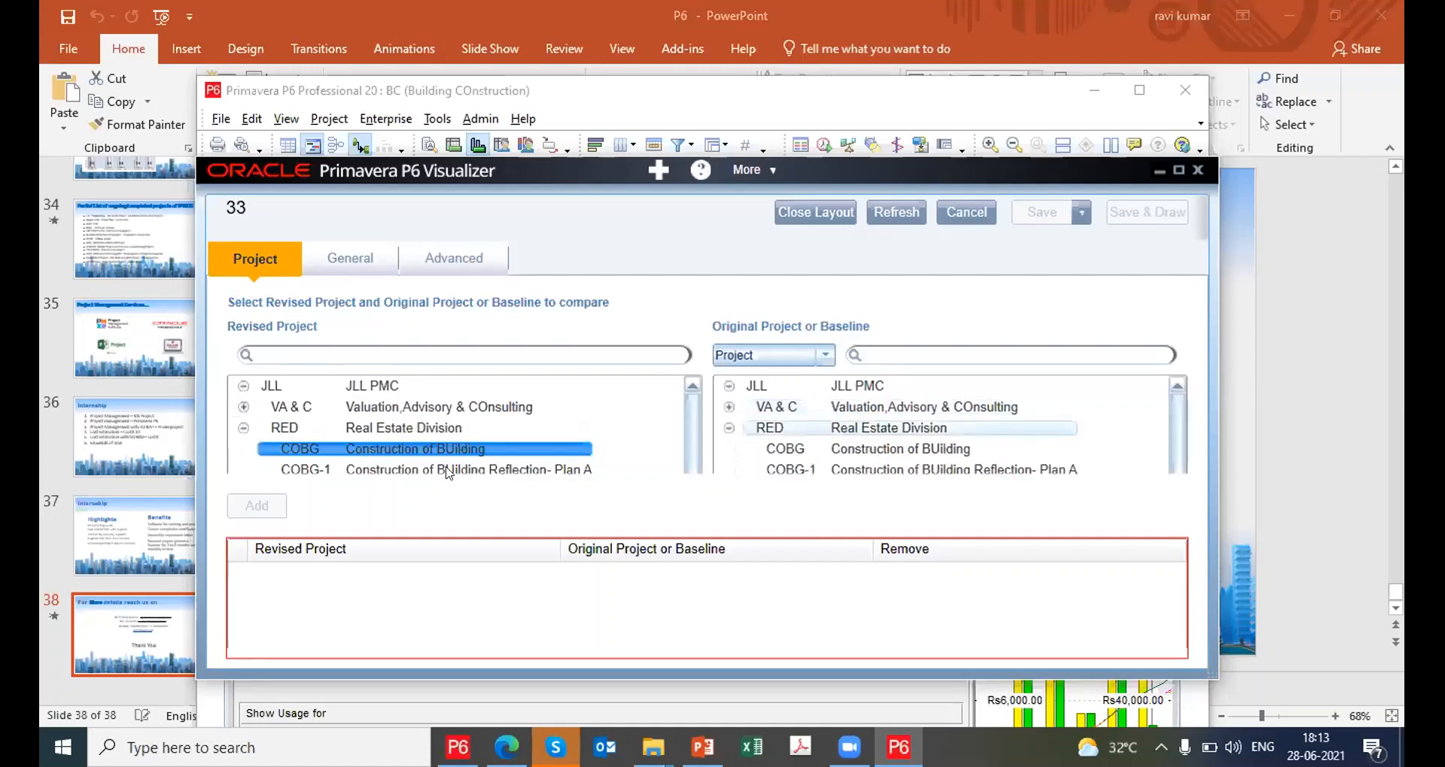
click(792, 449)
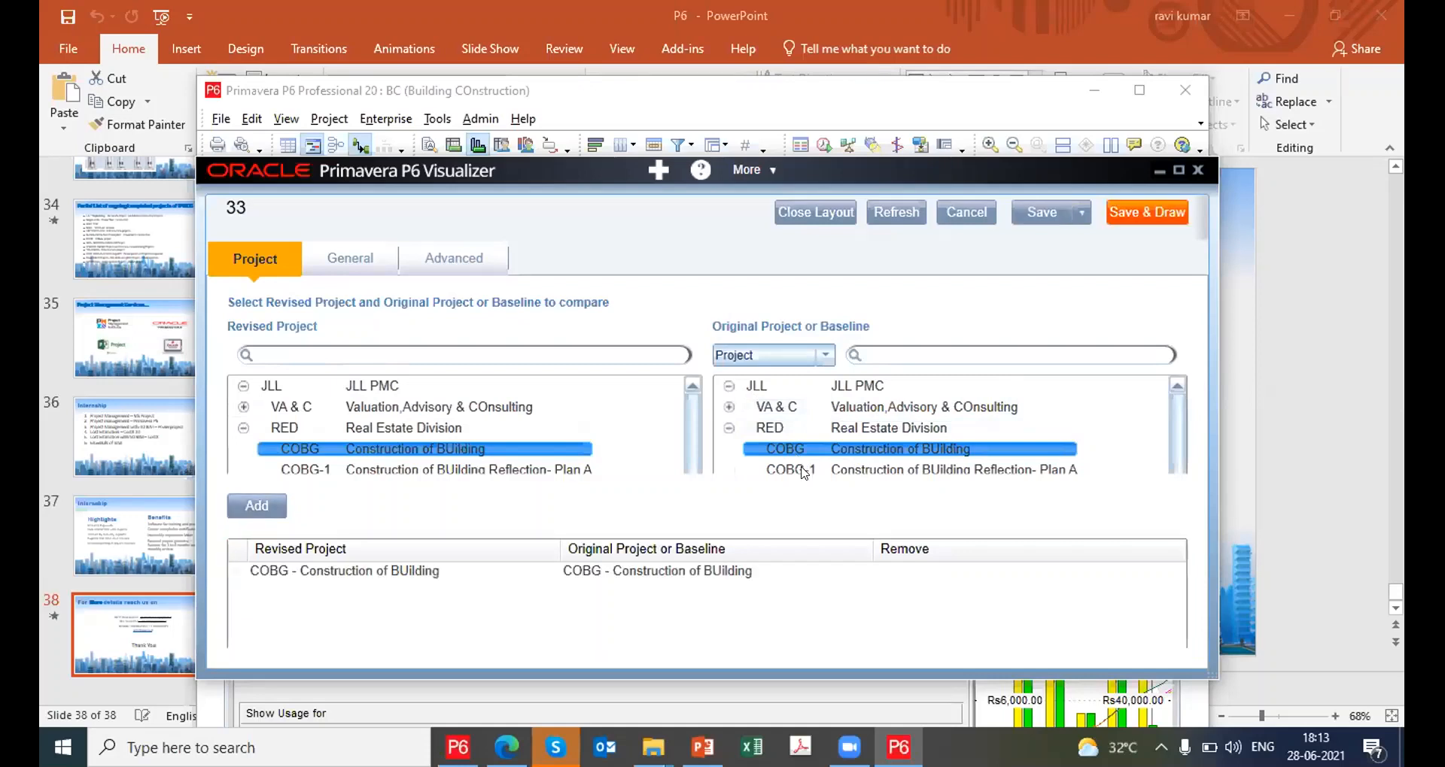
click(799, 468)
click(257, 506)
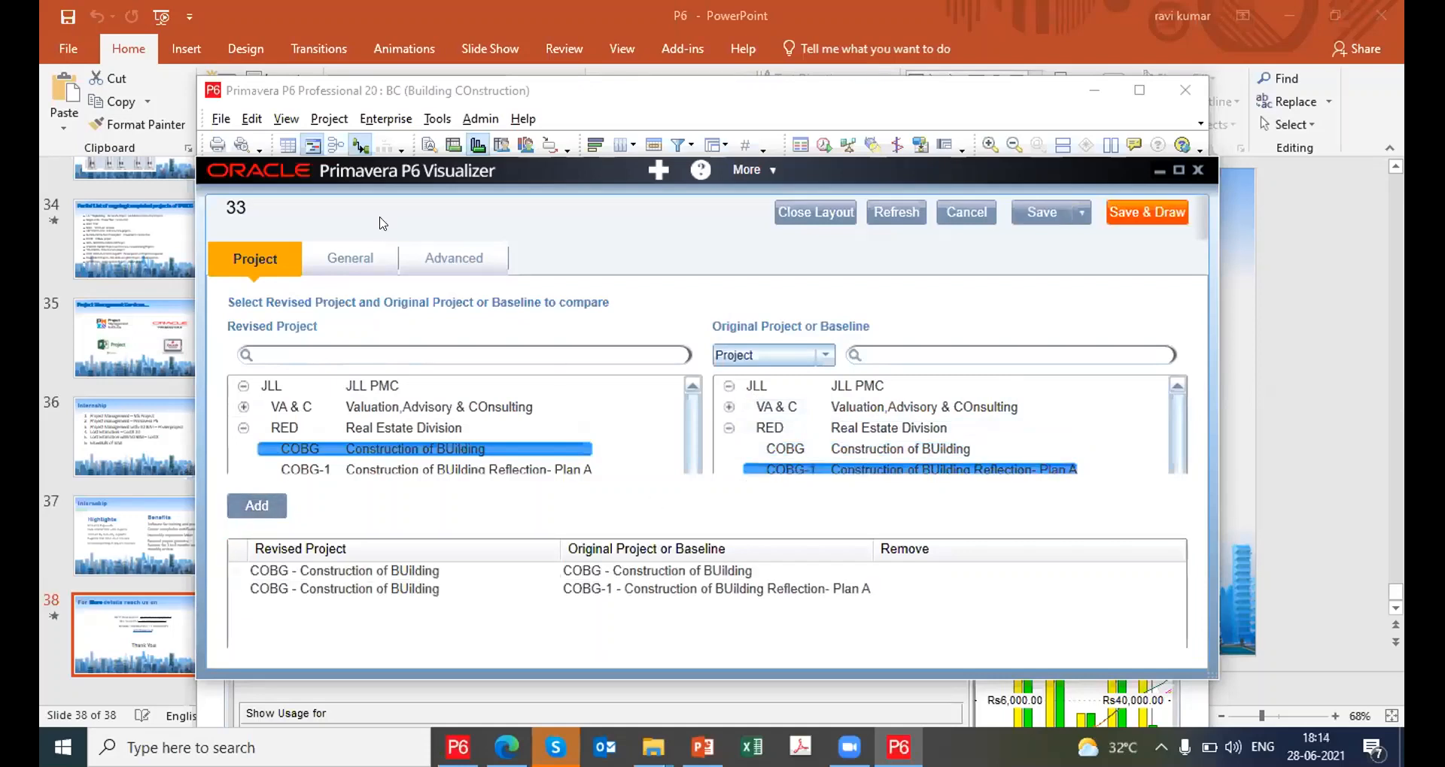
Review the comparison's general report output settings and the advanced selection of project and activity information to compare
click(348, 263)
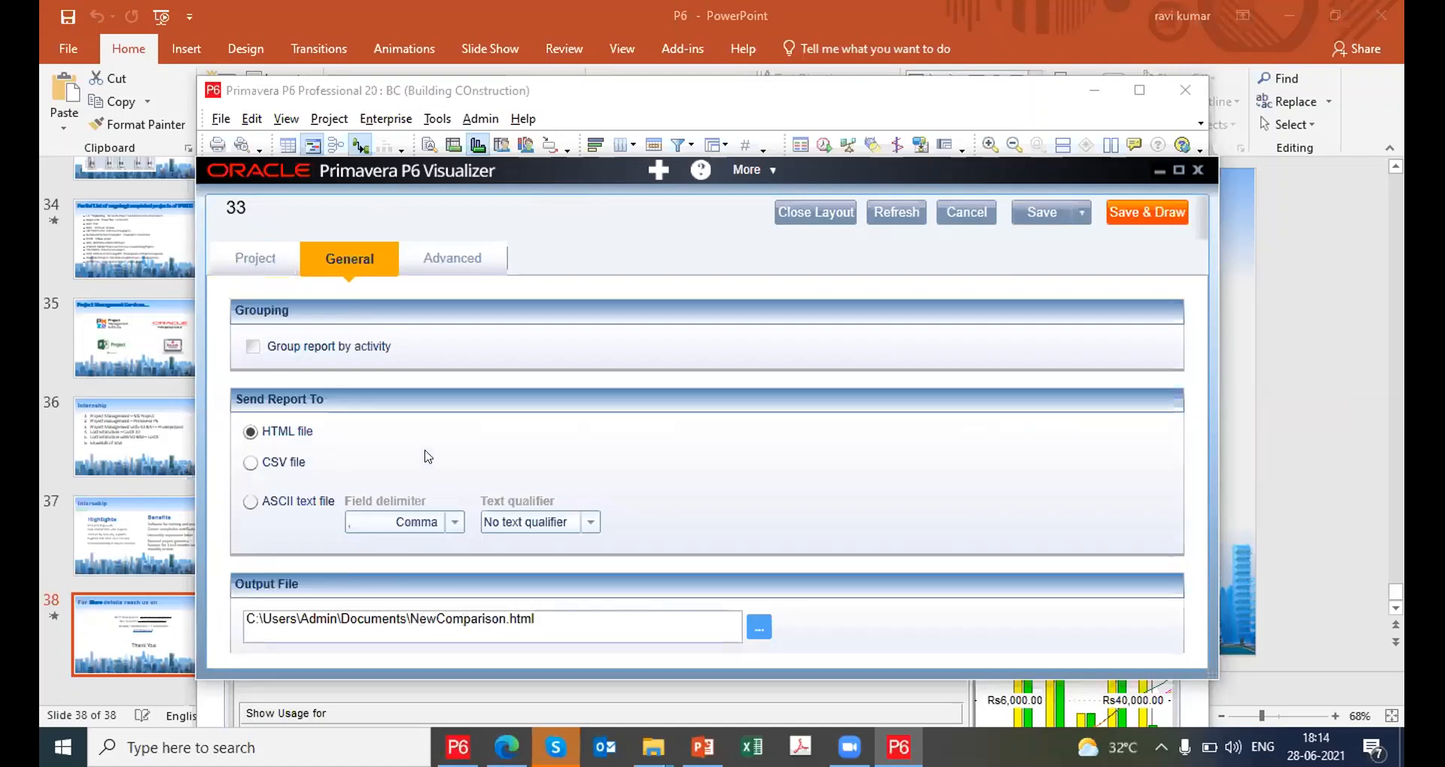
click(393, 87)
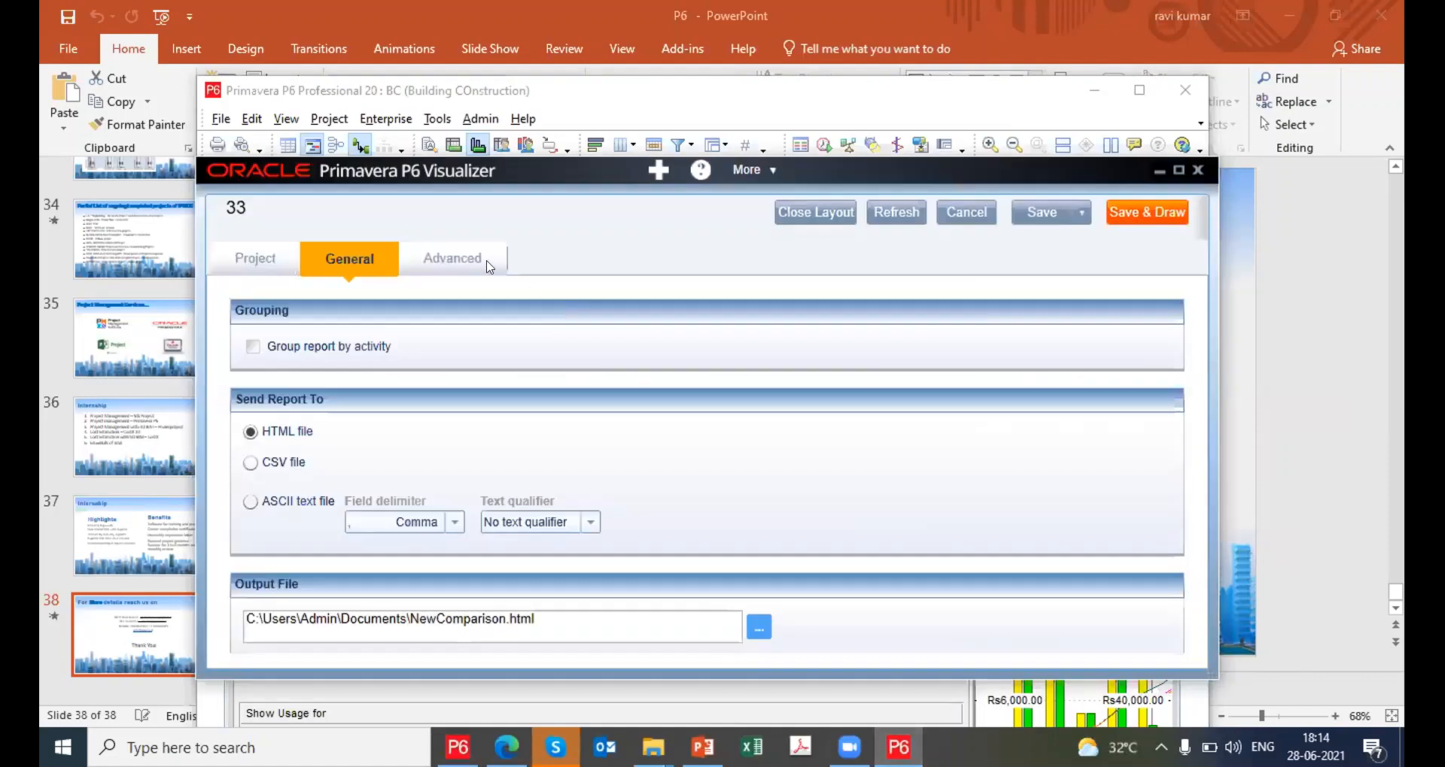
click(476, 260)
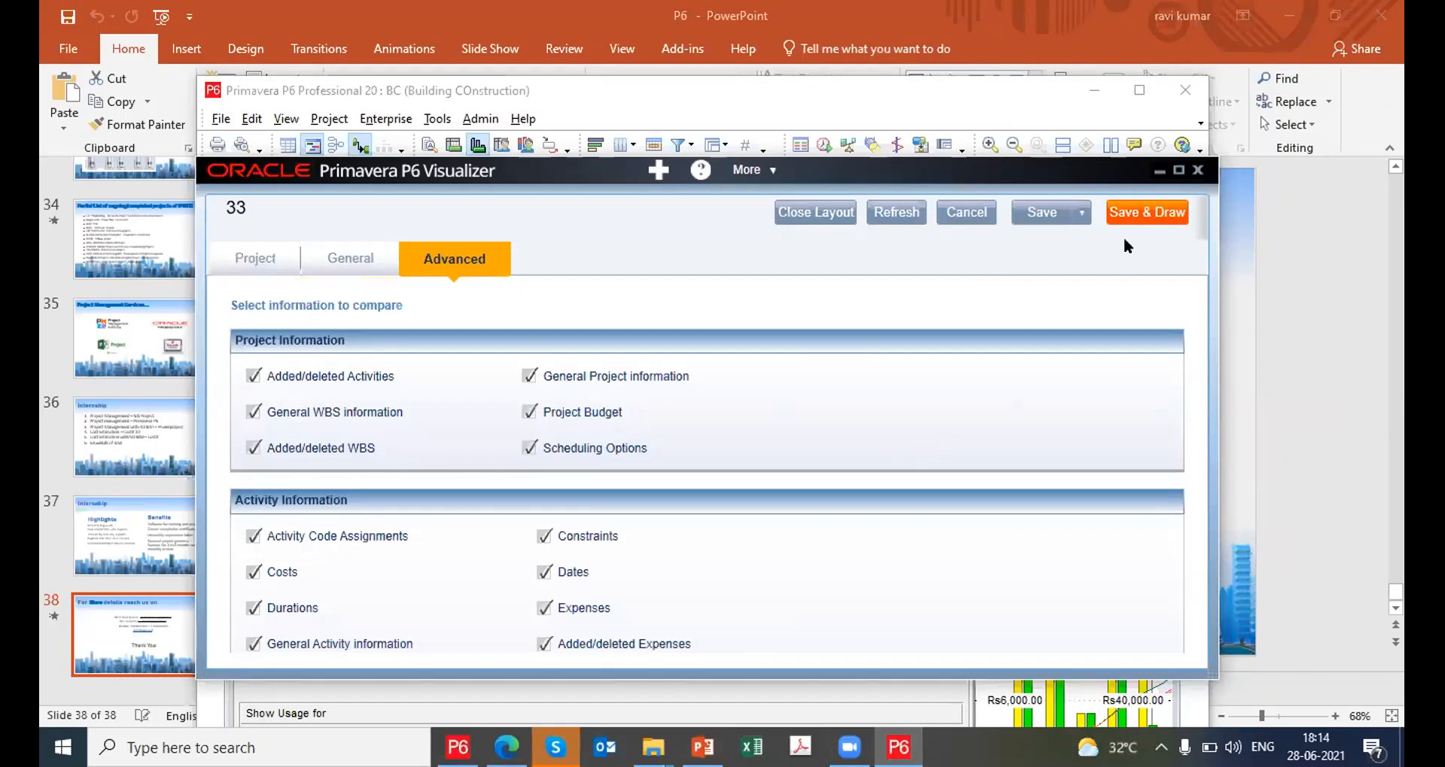
Save and draw comparison 33, then enlarge the project window and the Project Differences Report to full screen
click(1138, 91)
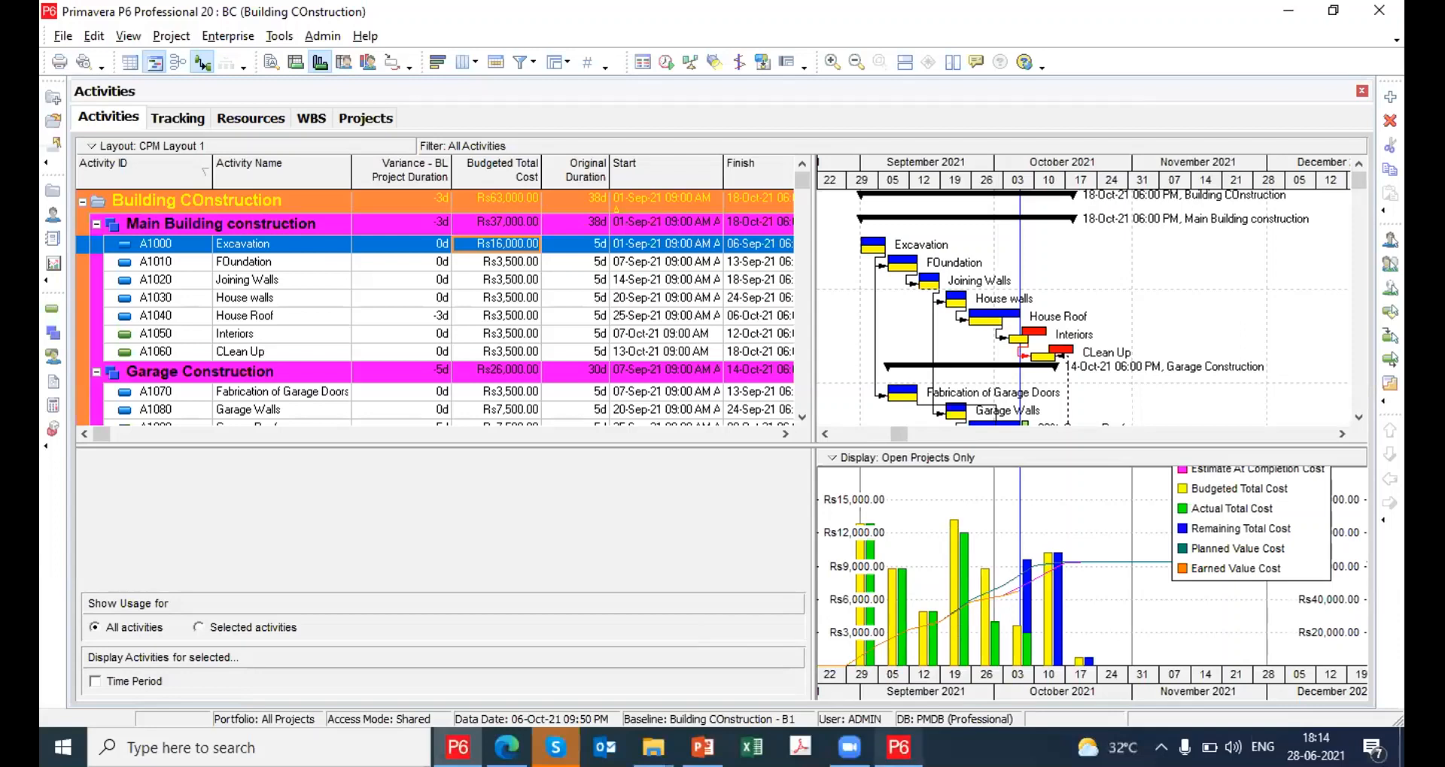
click(898, 747)
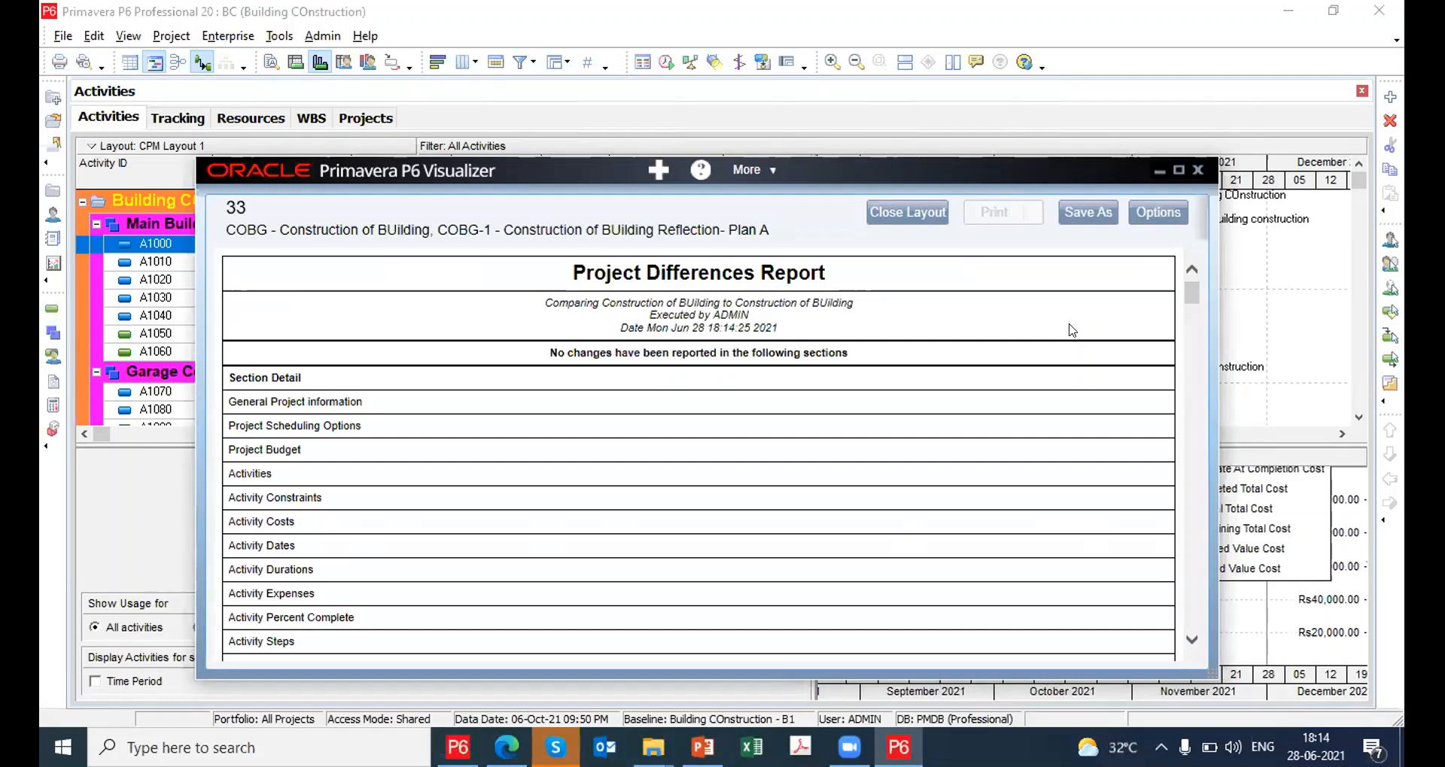
click(1178, 171)
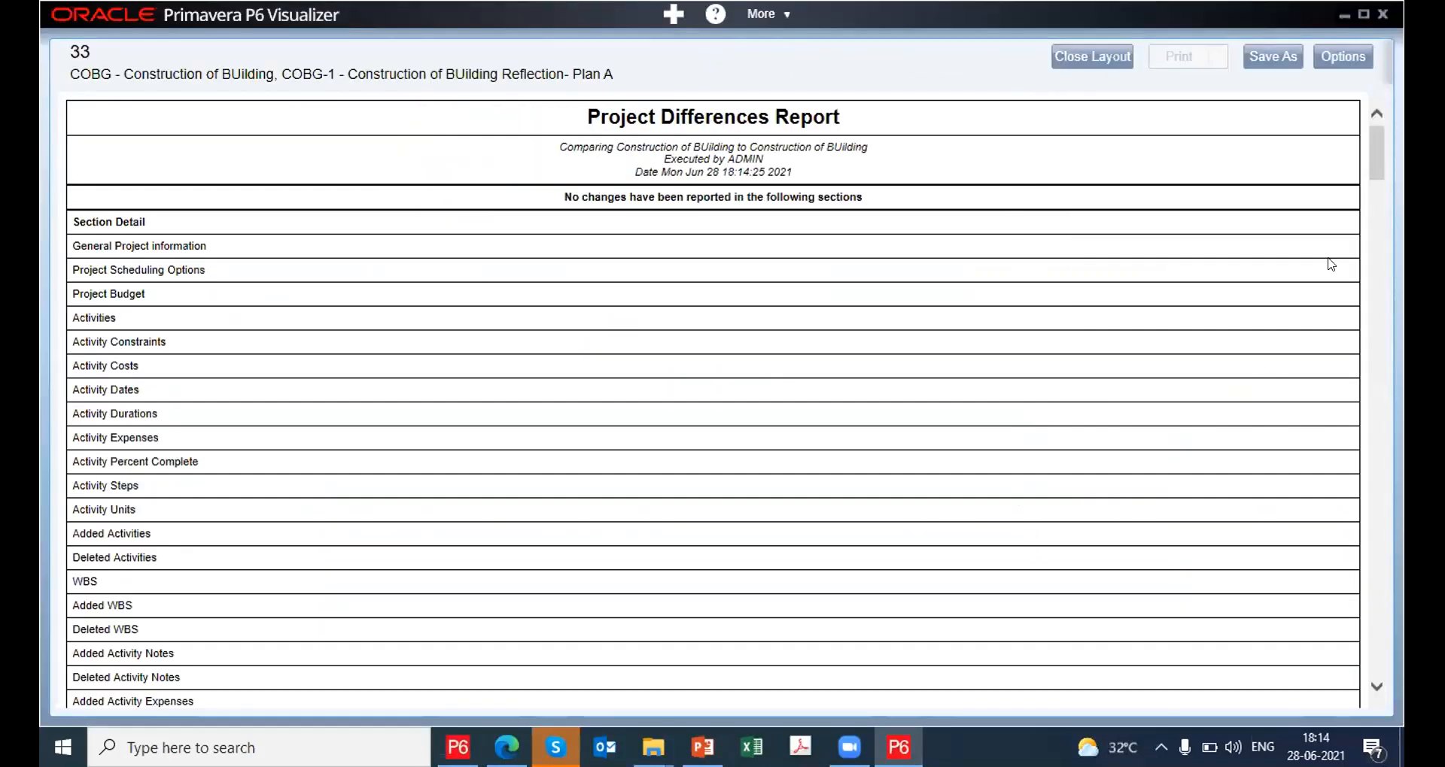
Examine the Project Differences Report's sections on project information, activity dates, float, percent complete, WBS and relationships
drag(1373, 138, 1376, 213)
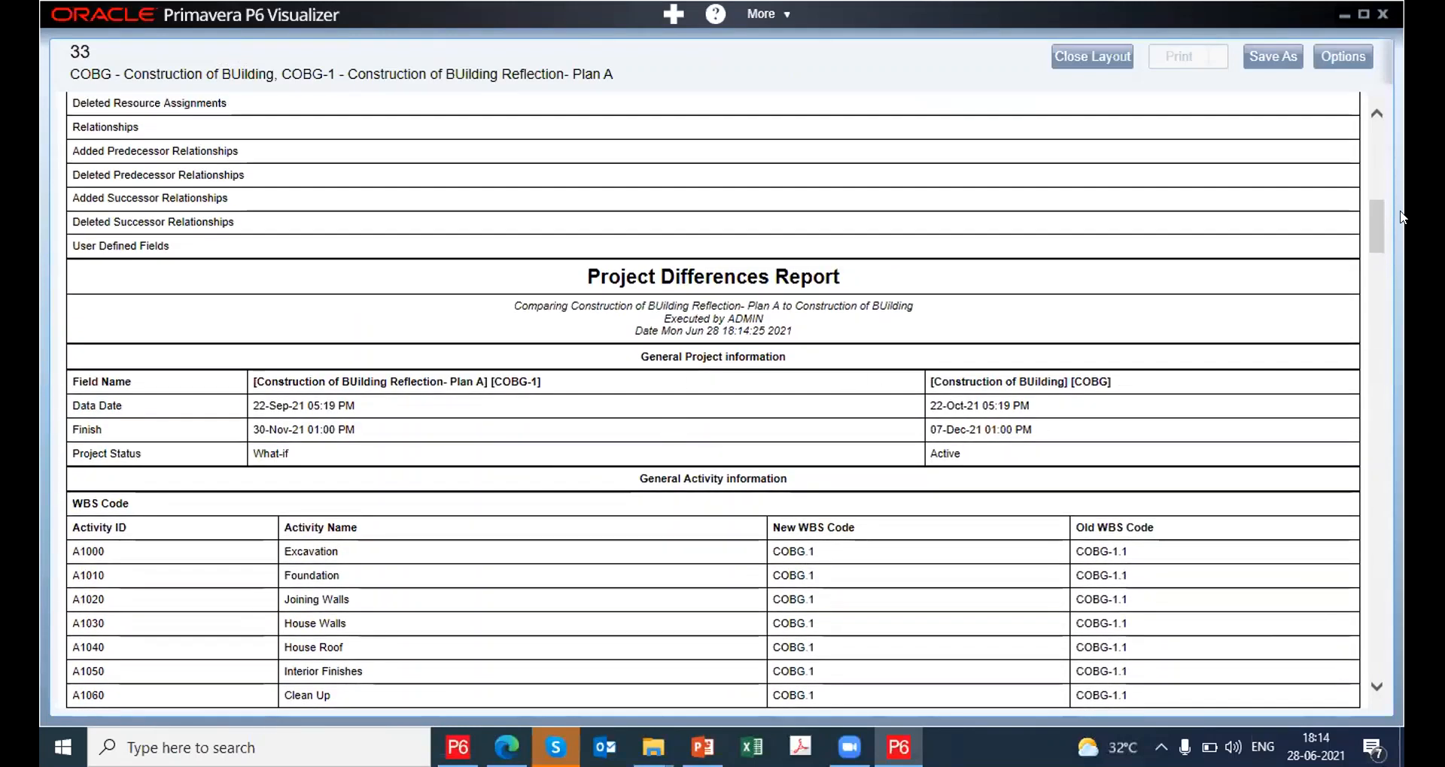
drag(1377, 220, 1327, 534)
scroll(1334, 457, down, 3)
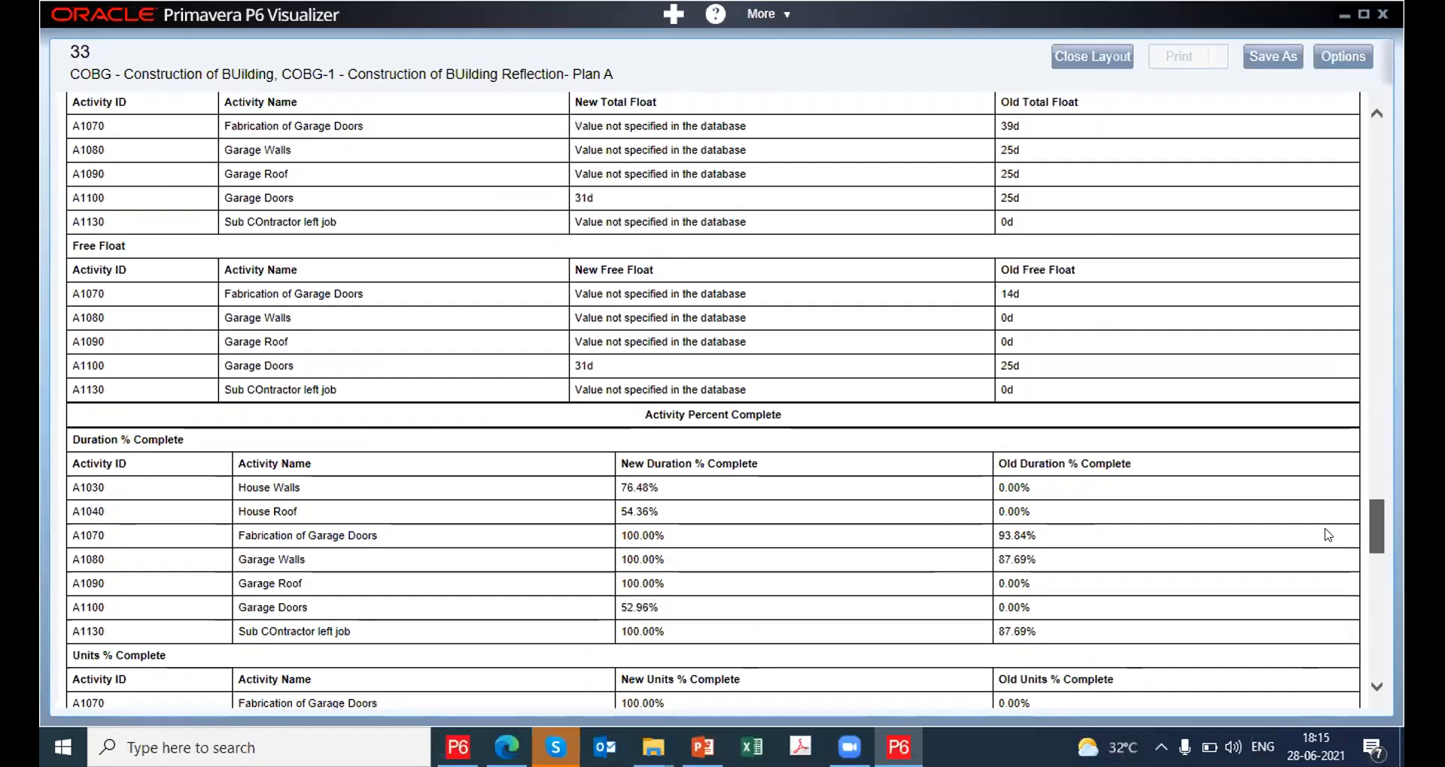
scroll(1328, 534, down, 3)
scroll(1328, 535, down, 8)
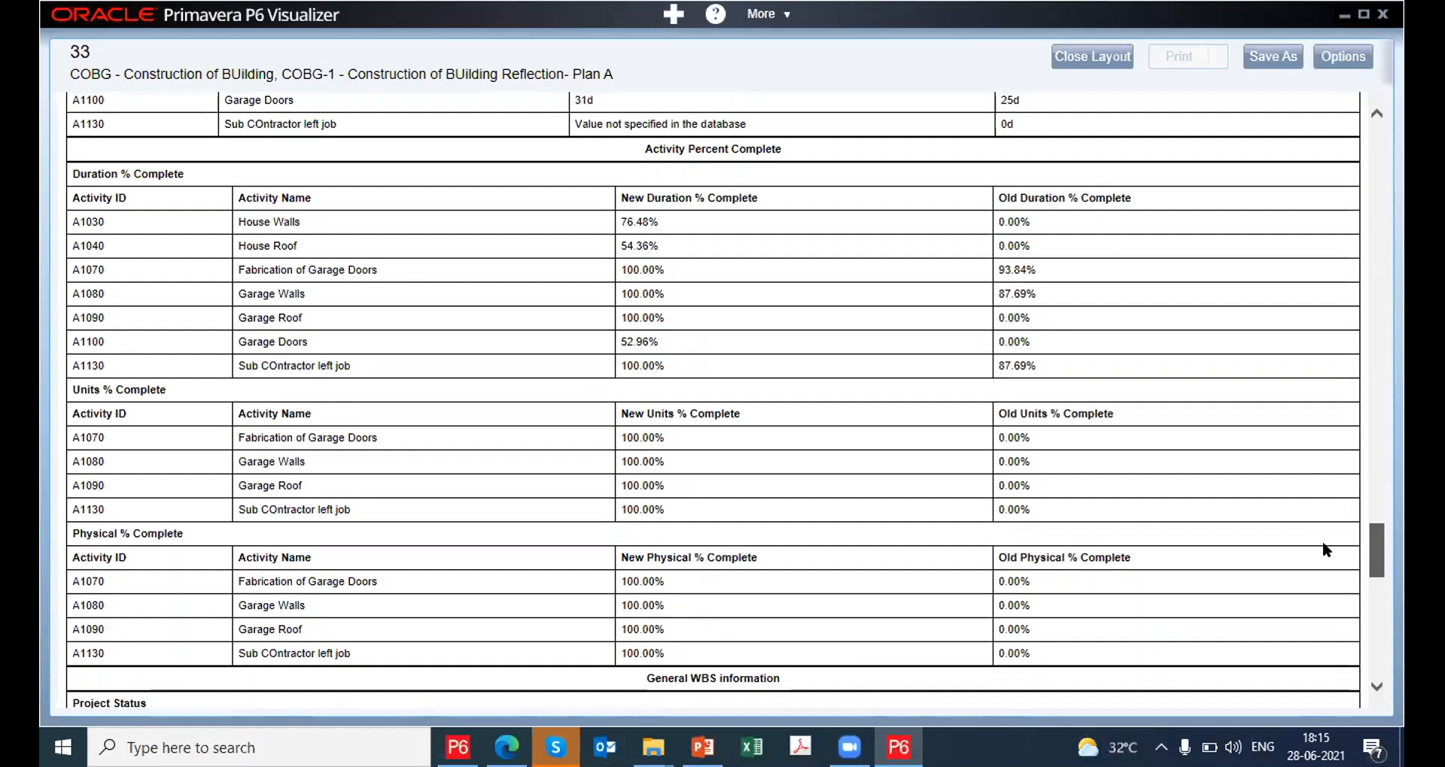
scroll(1324, 590, down, 17)
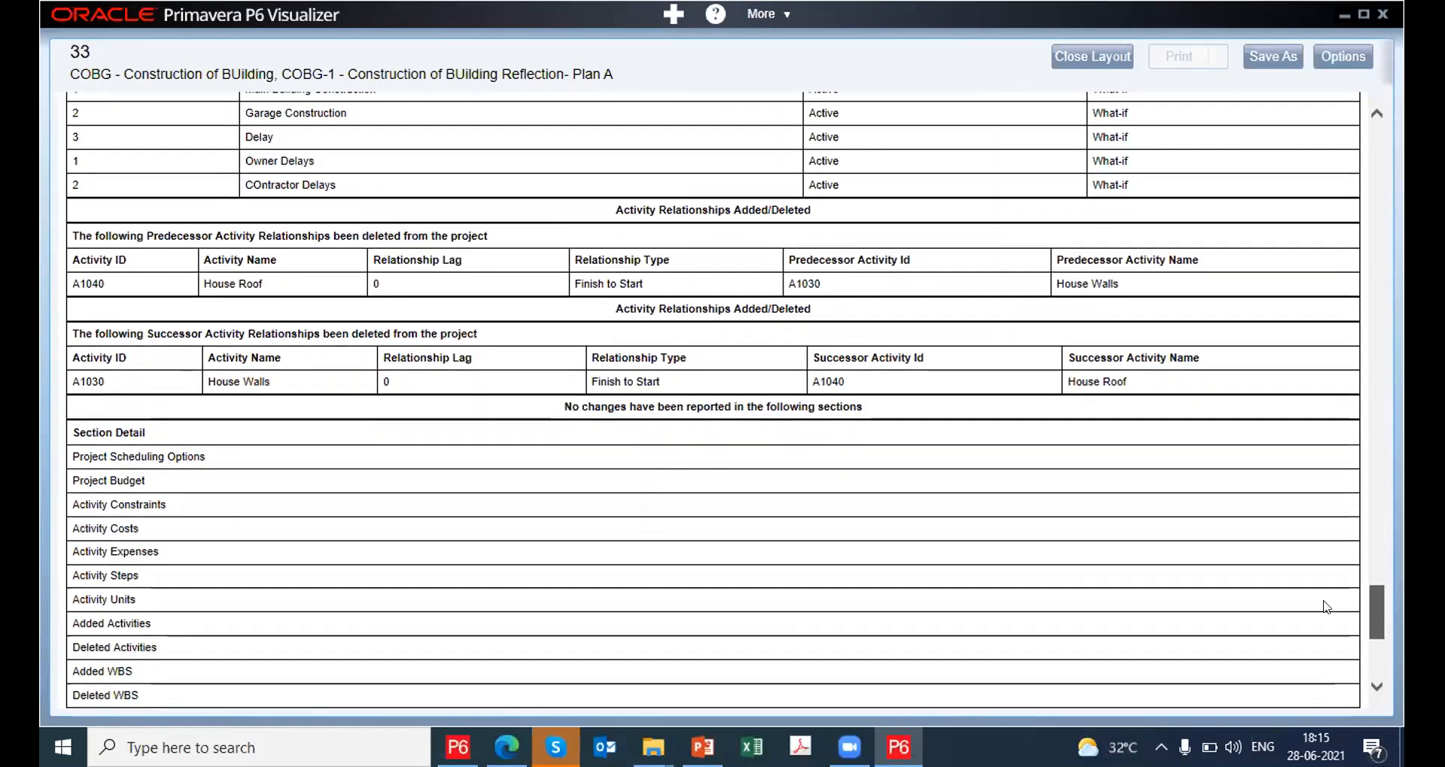
scroll(1309, 374, up, 15)
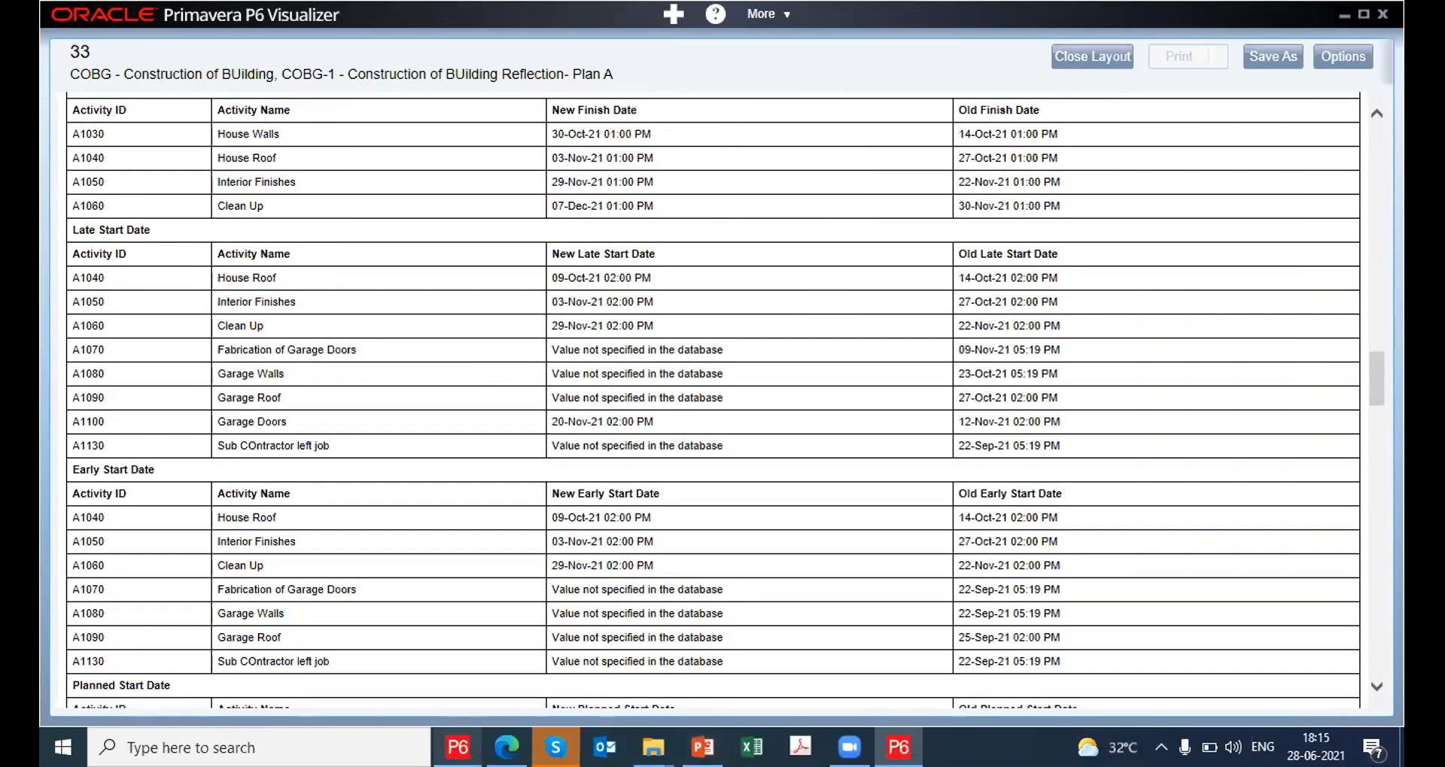
Switch back to the Building COnstruction activities and select the Joining Walls activity
click(458, 746)
click(225, 263)
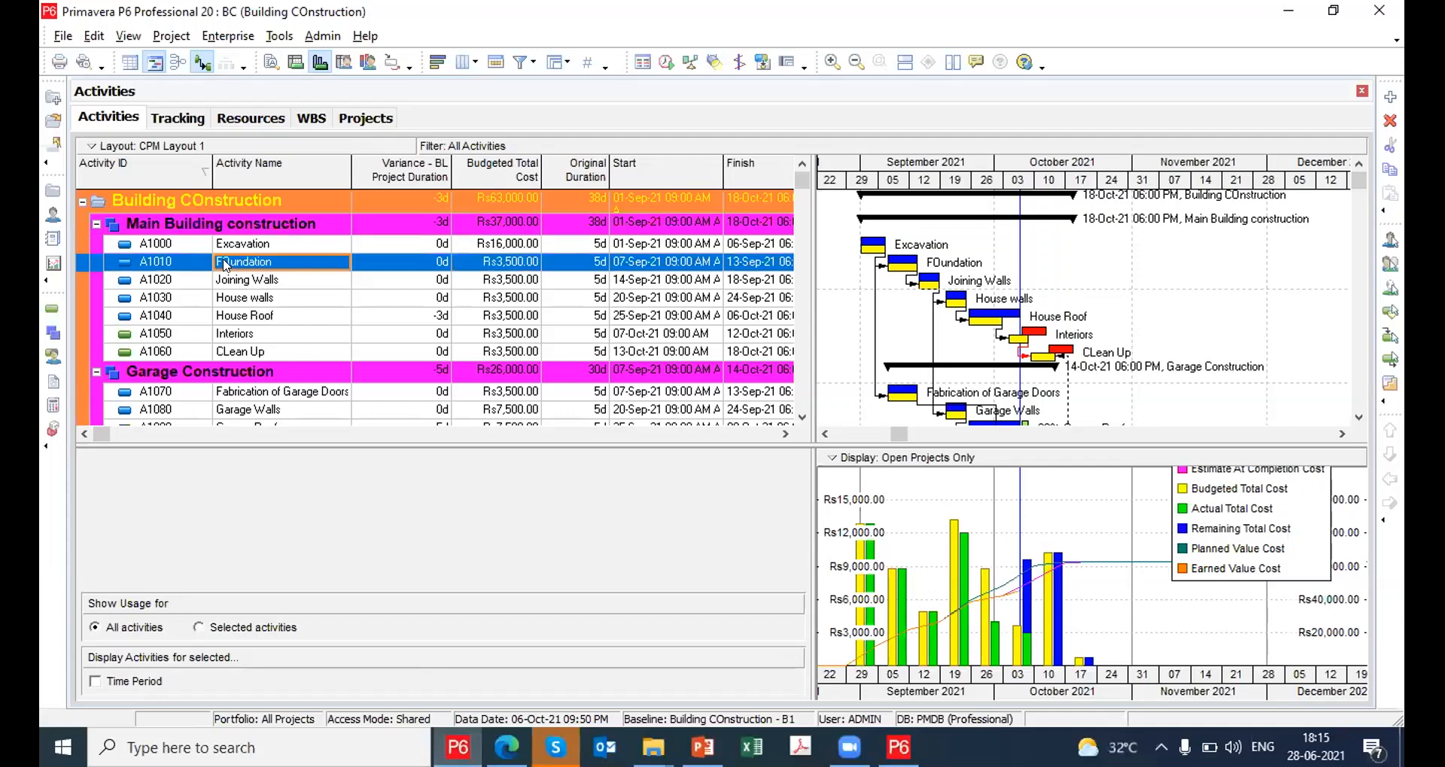
click(232, 280)
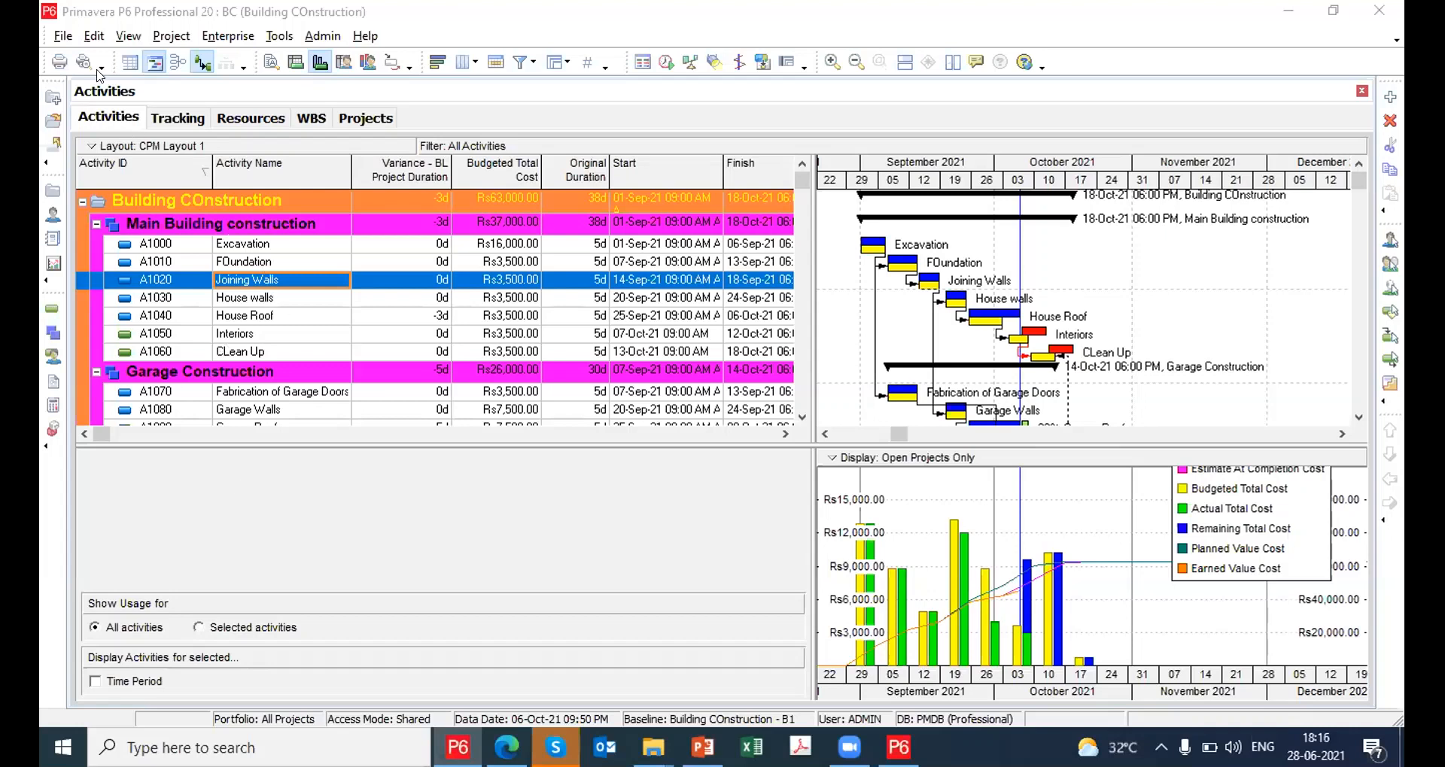
Review the export formats available for the project and leave the export wizard without exporting
click(63, 37)
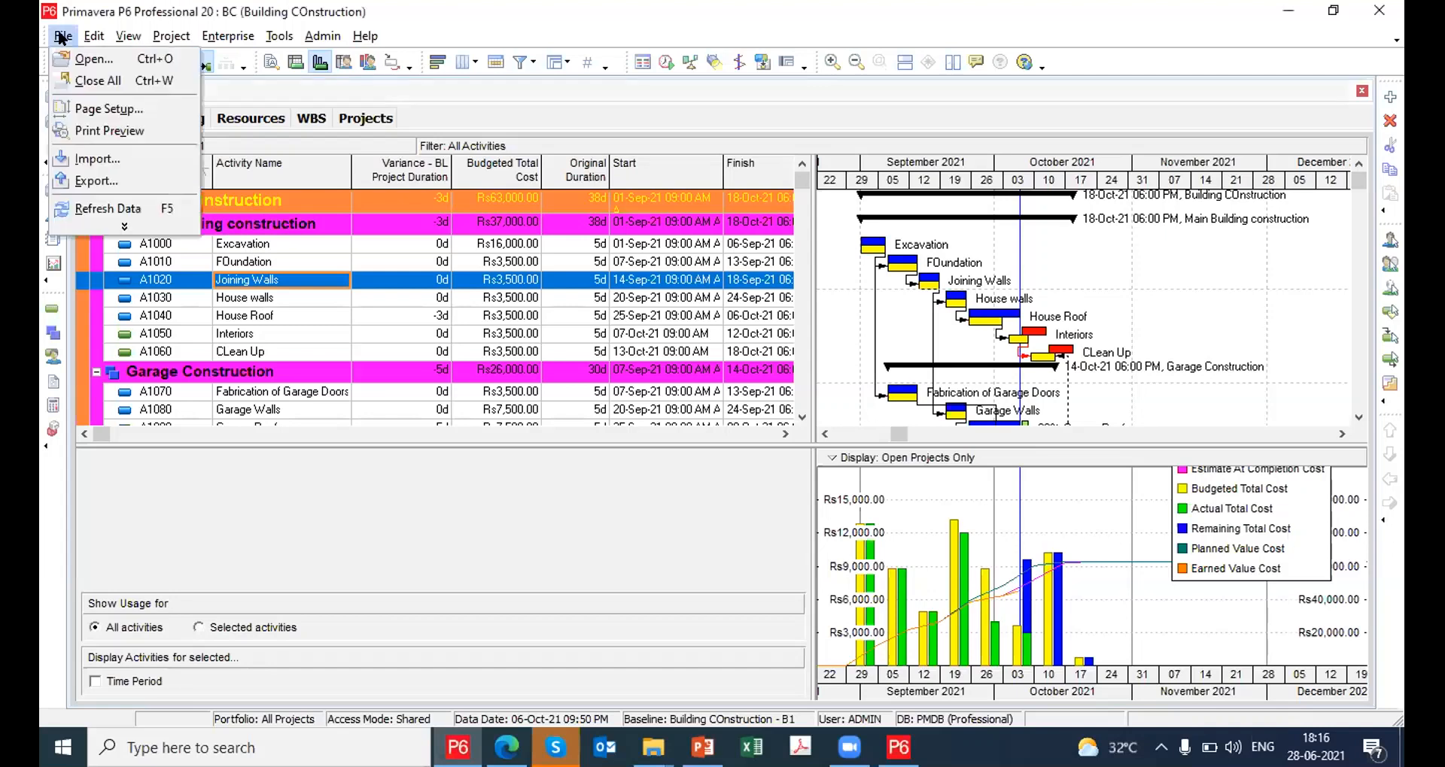
click(113, 181)
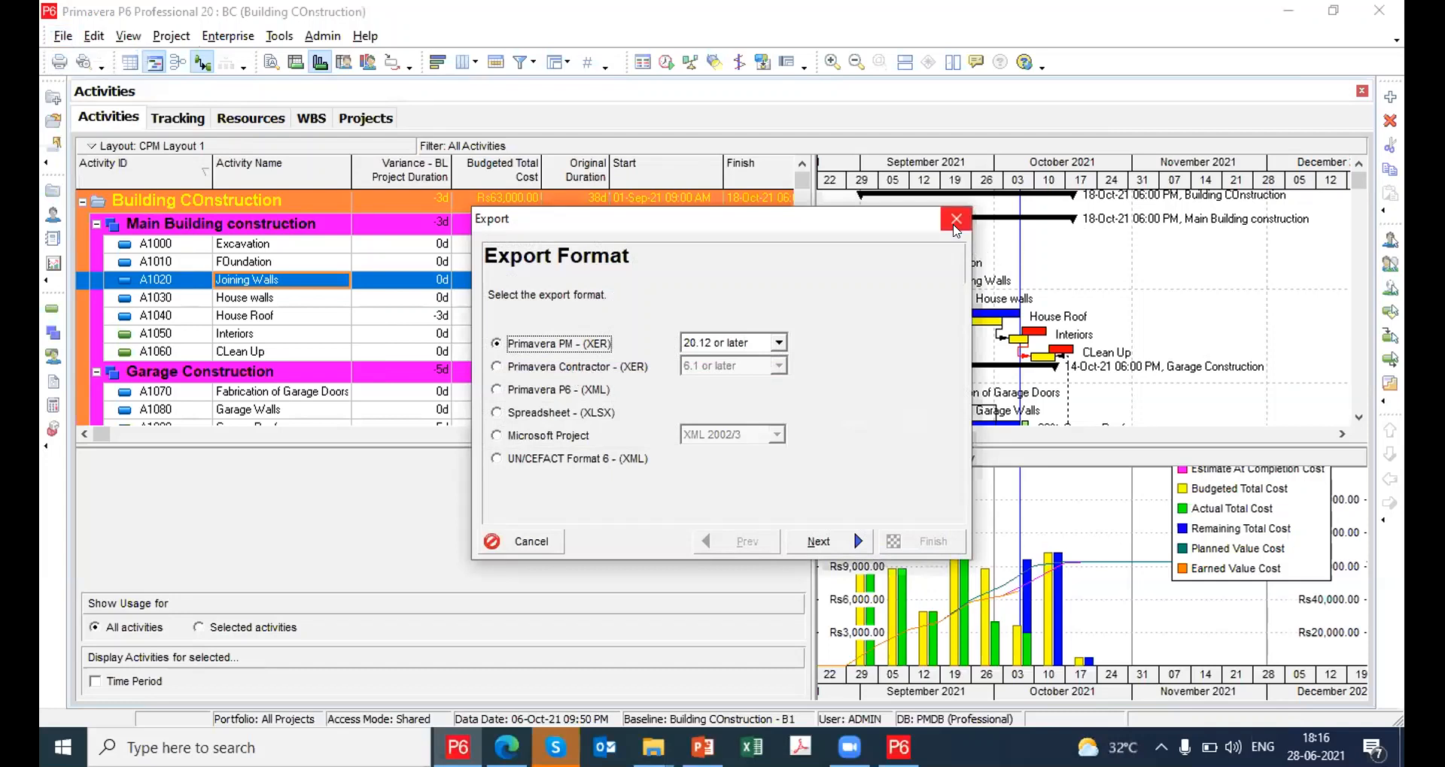
click(954, 228)
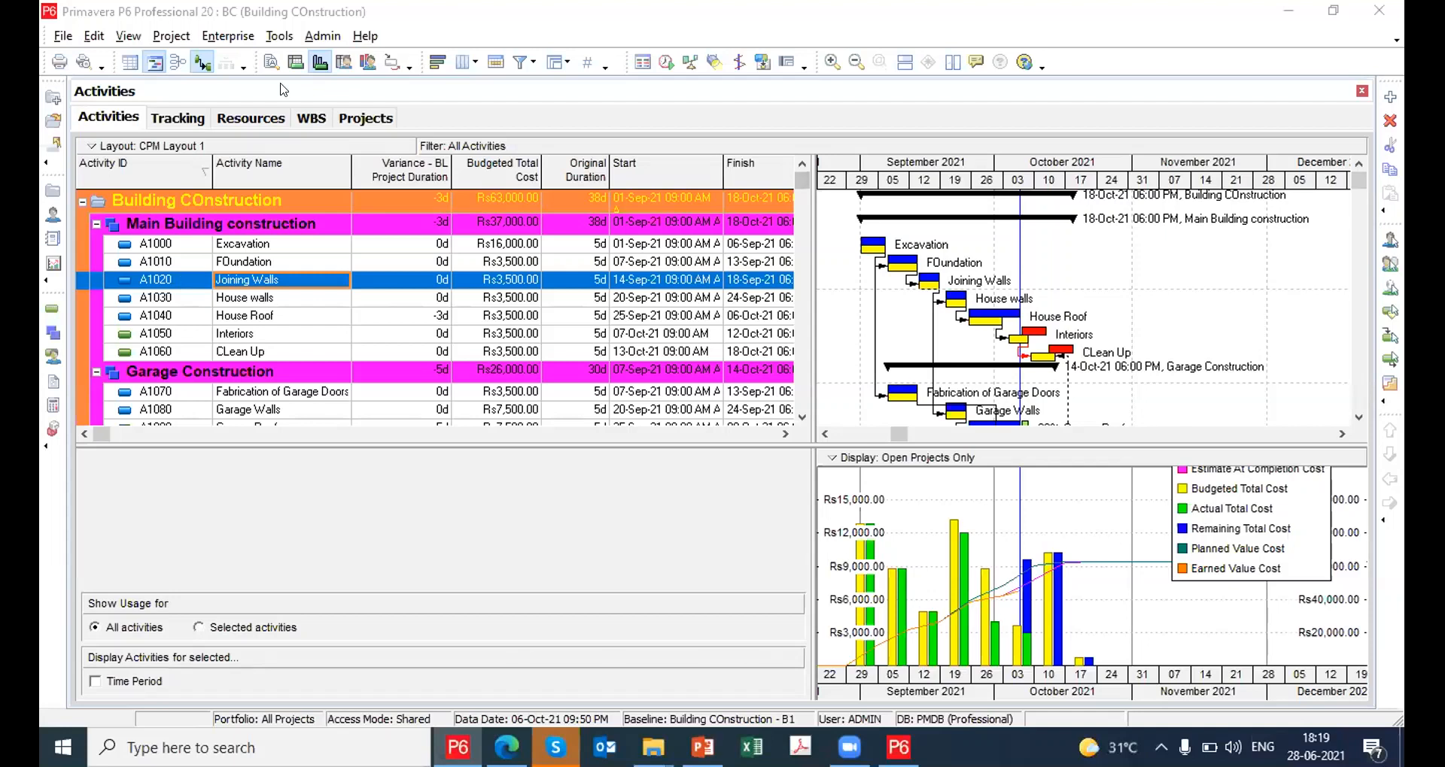
Show the activity details with the predecessors of Joining Walls
click(266, 58)
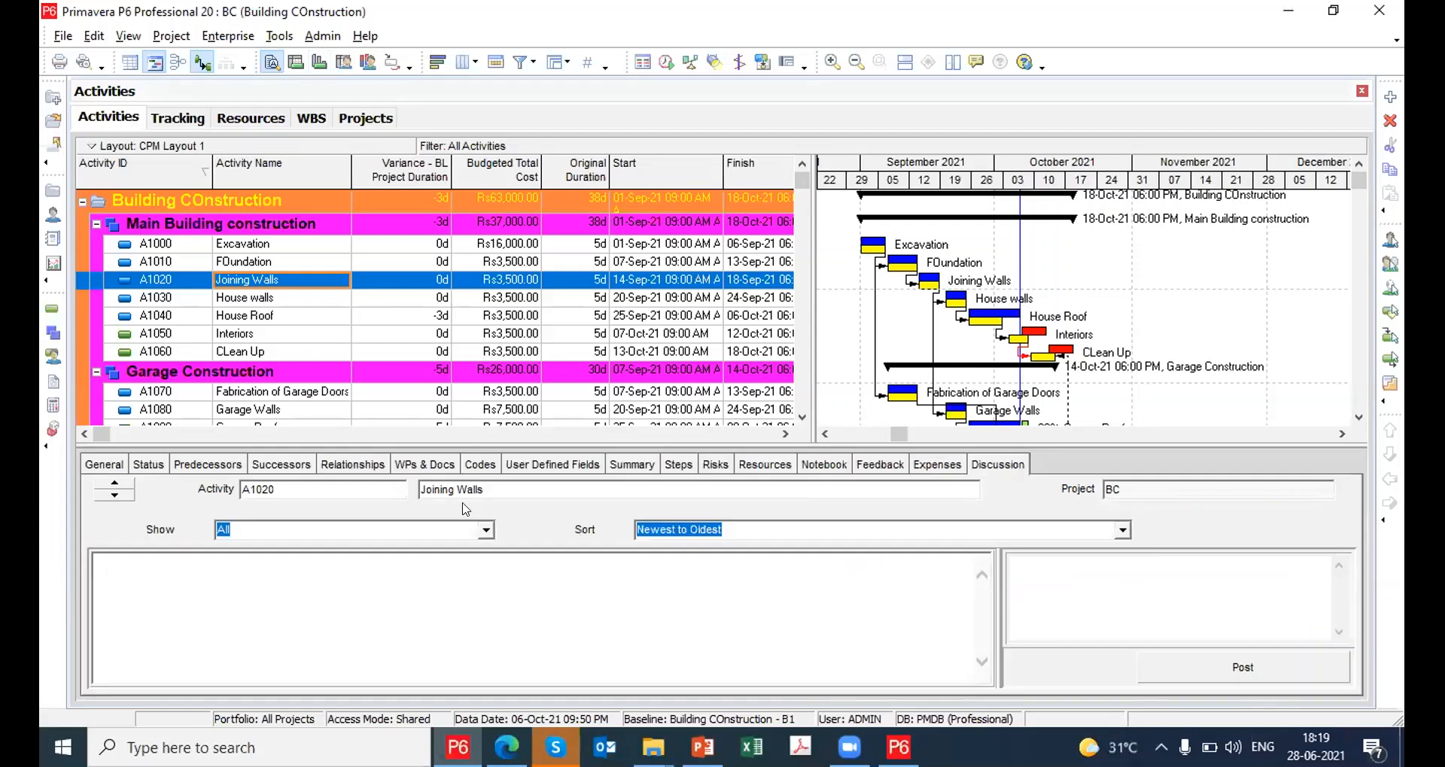
click(214, 462)
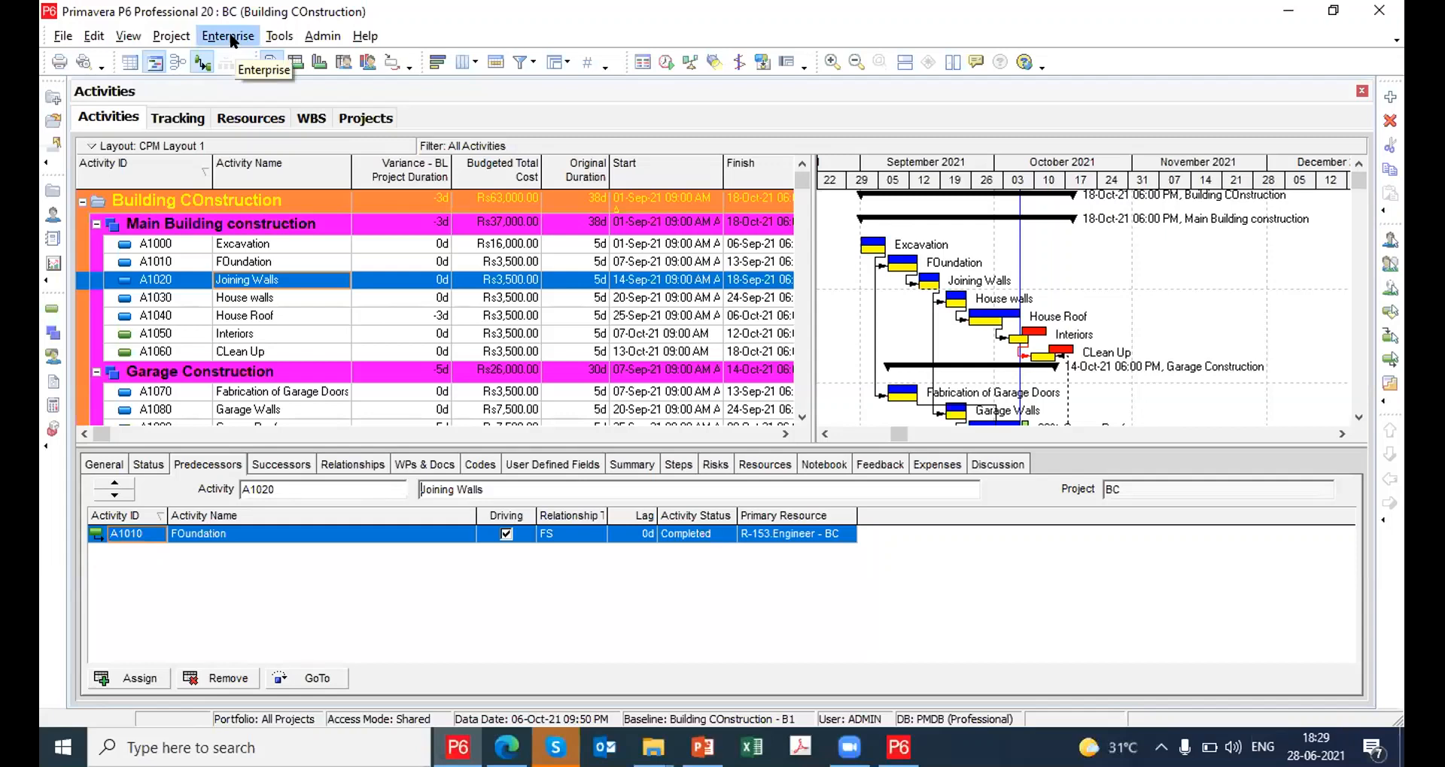
Open the project's risks and add five new risks with their default names
click(176, 39)
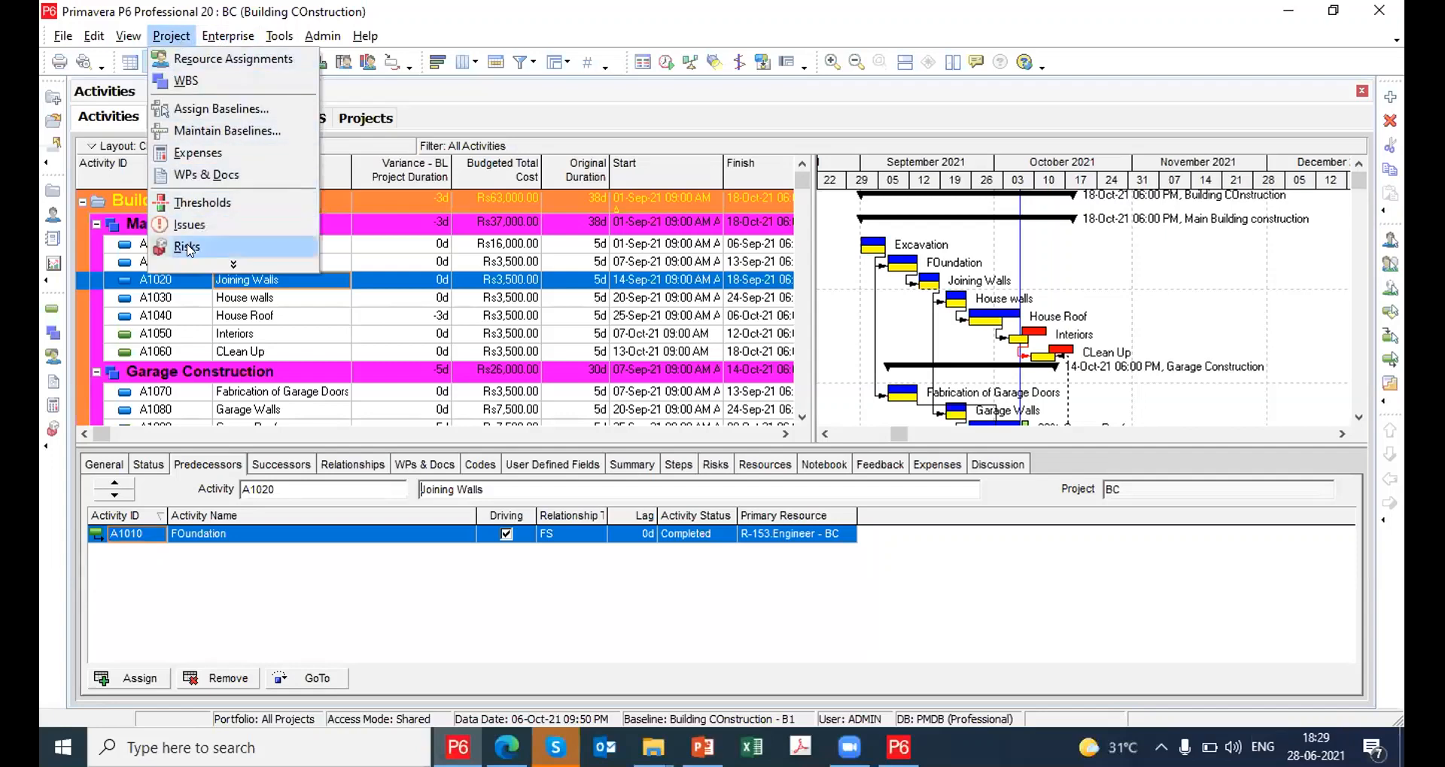
click(187, 246)
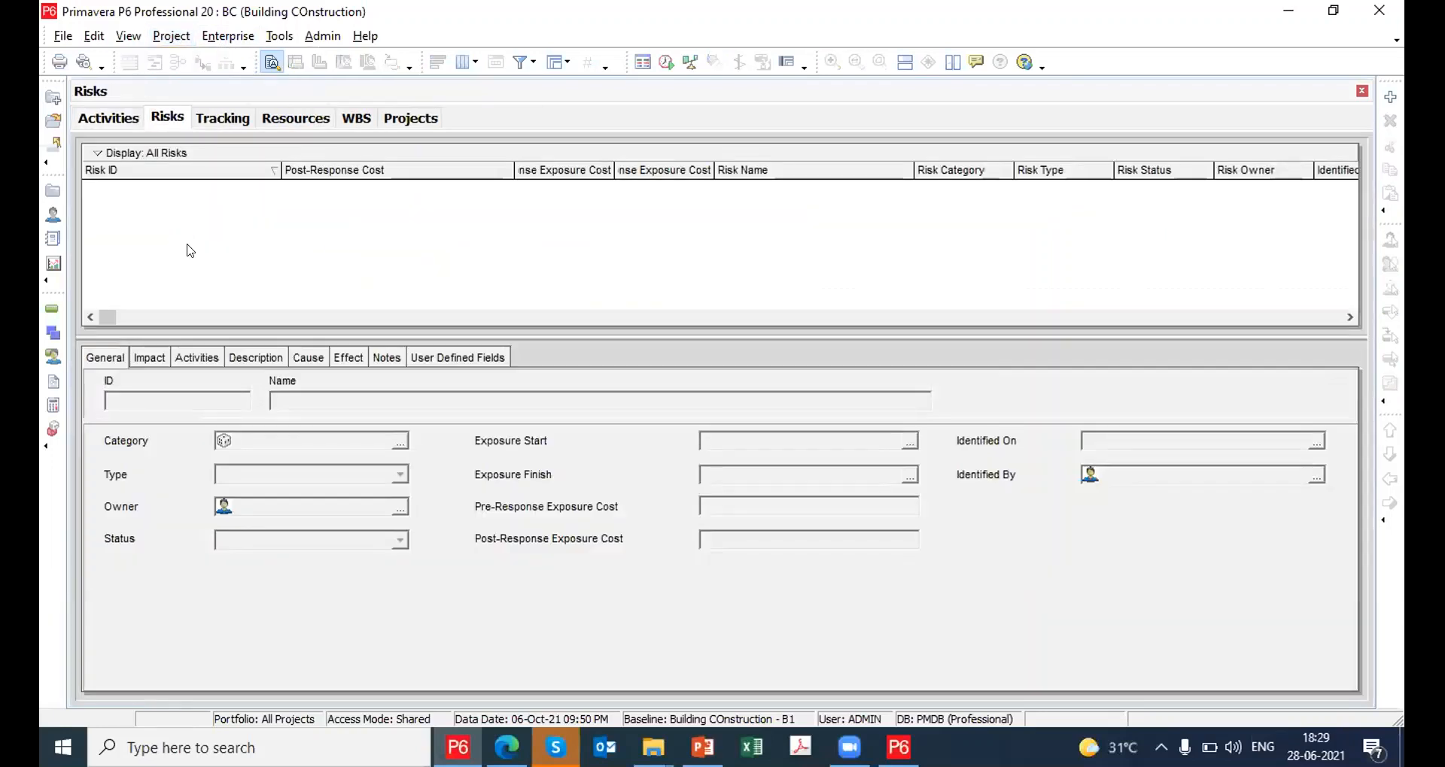
right_click(189, 251)
key(Escape)
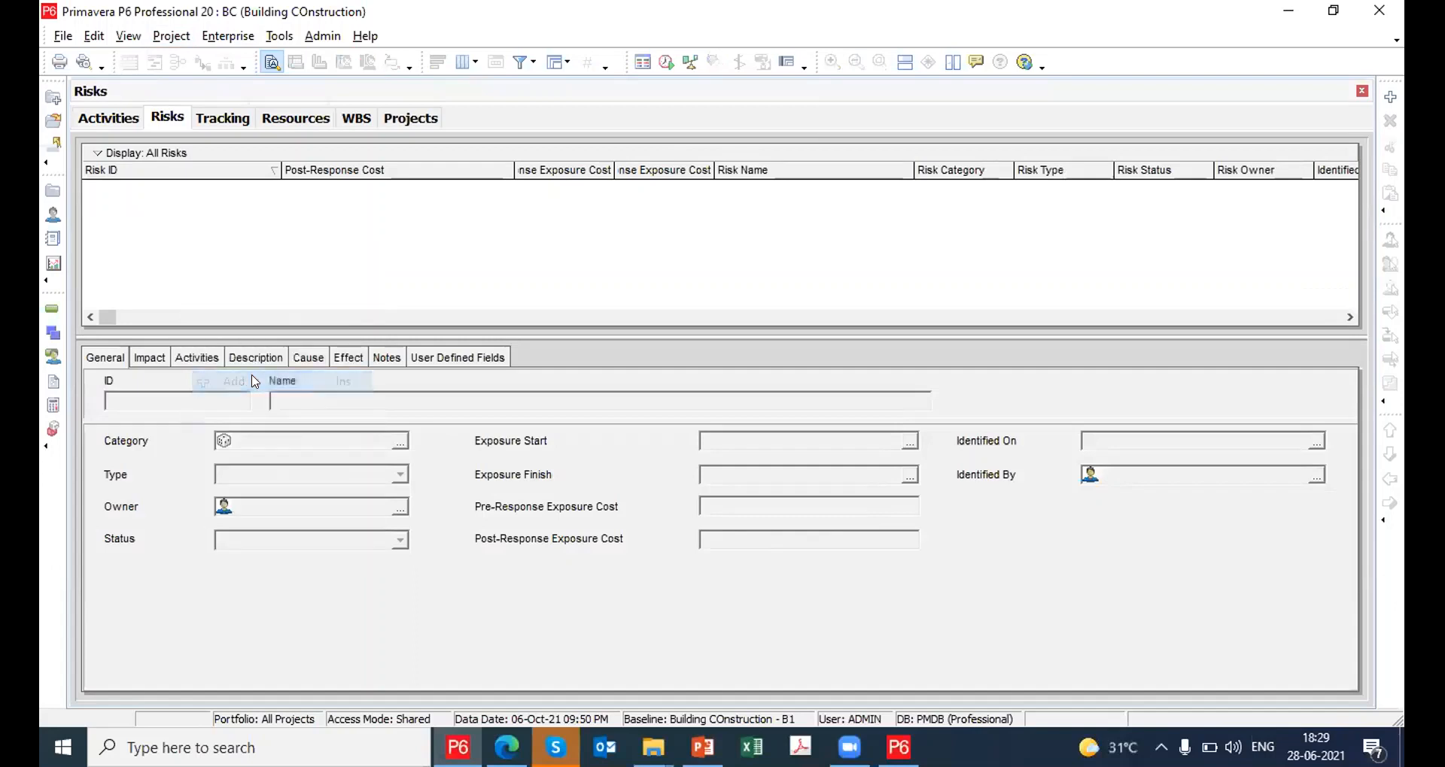
key(Insert)
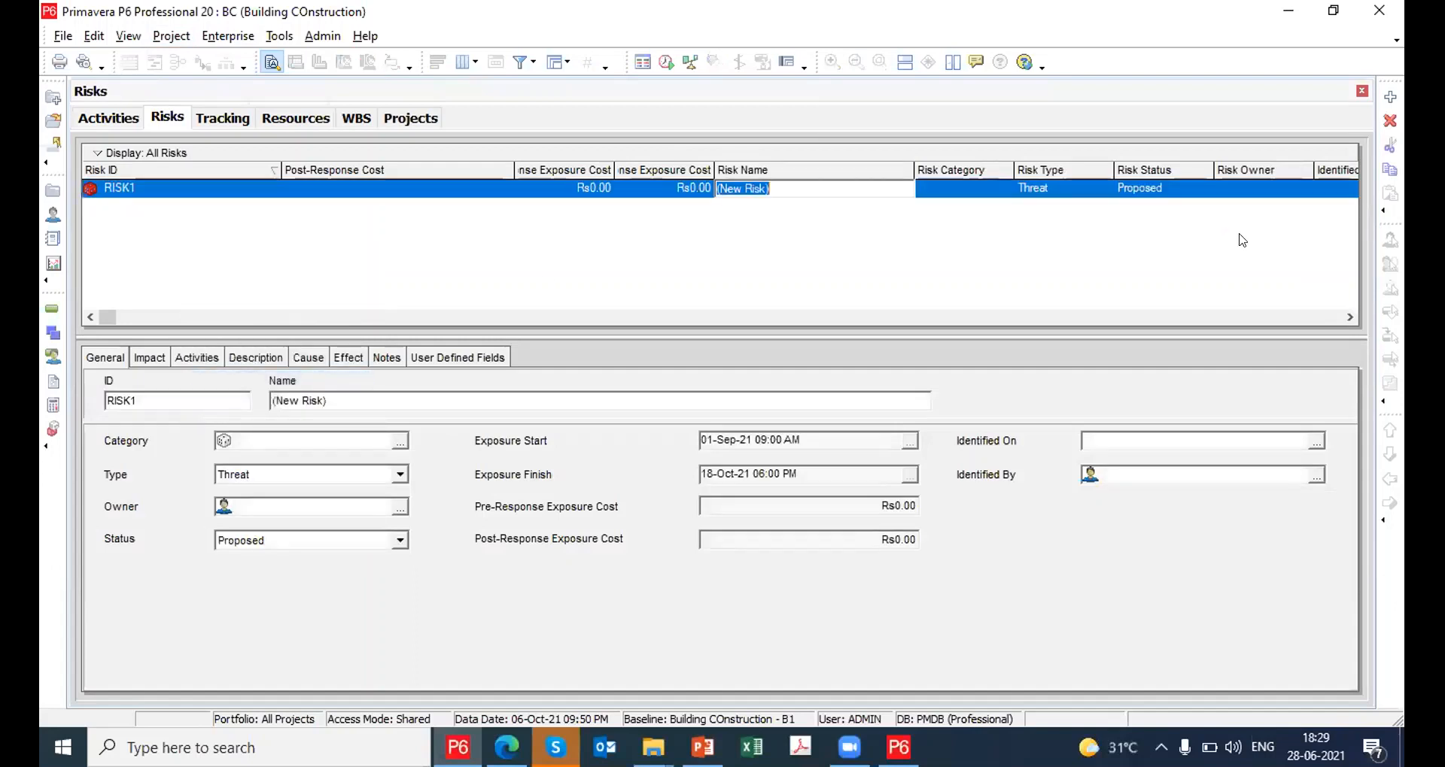
click(1387, 105)
click(1387, 104)
click(1387, 105)
click(1386, 104)
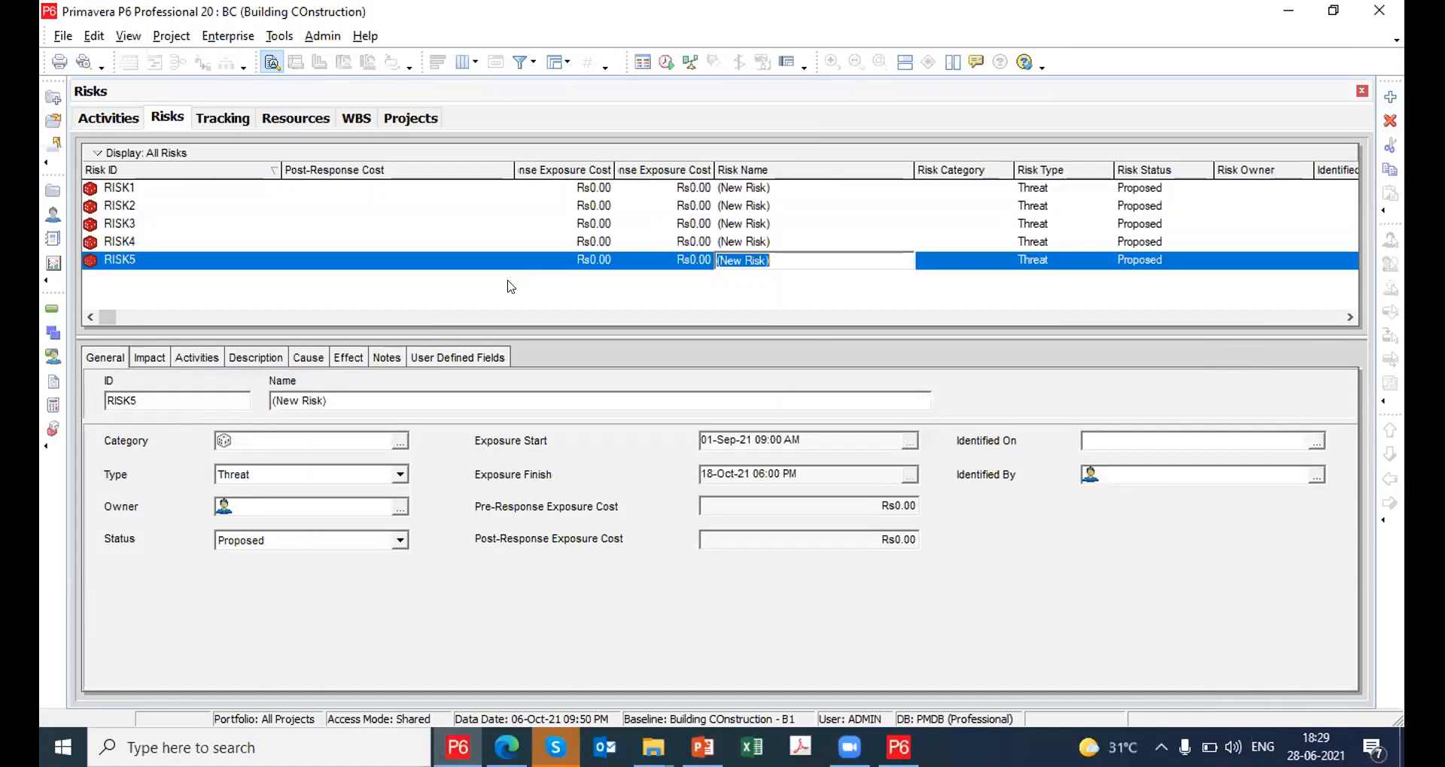
Go through the five risks one by one and review the type options of the last one, keeping Threat
click(159, 188)
click(149, 206)
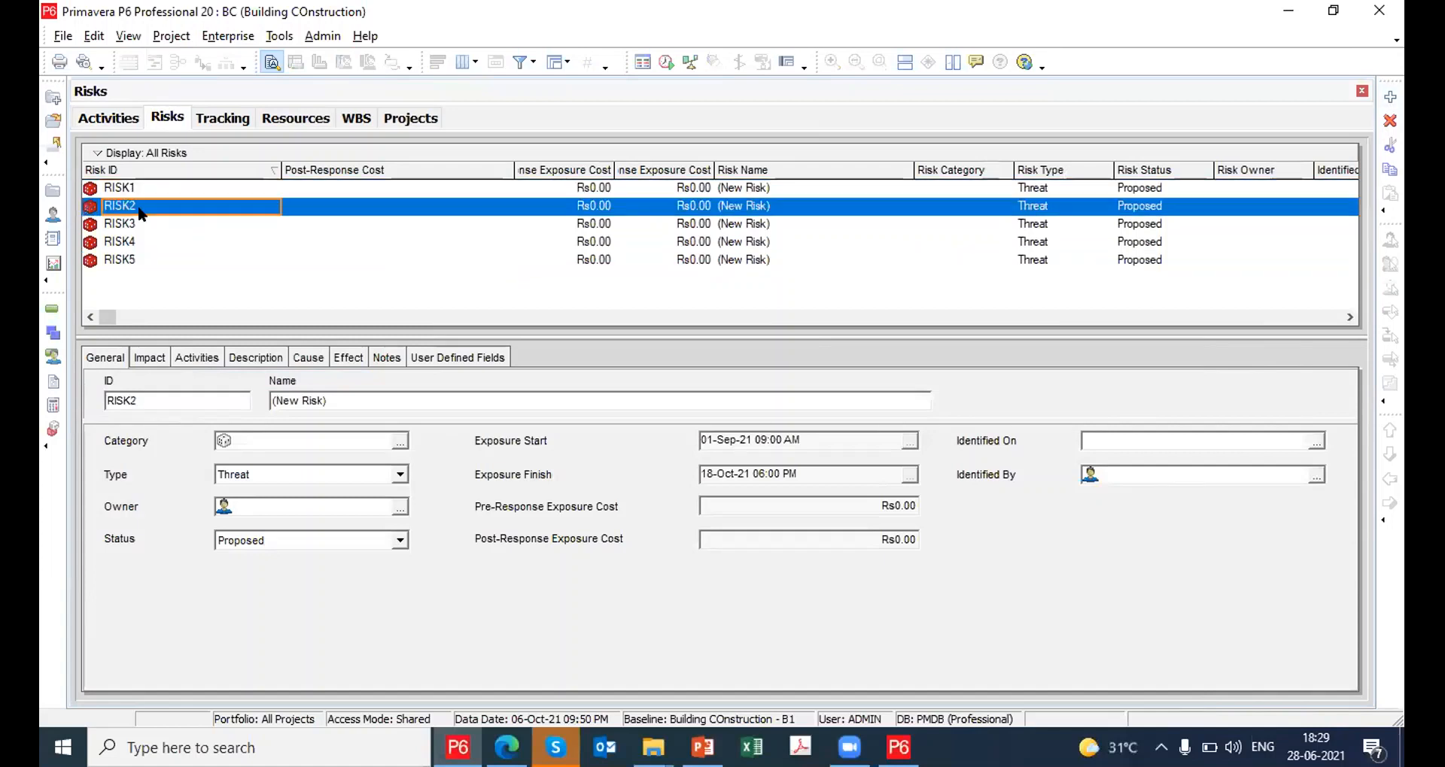
click(137, 224)
click(137, 243)
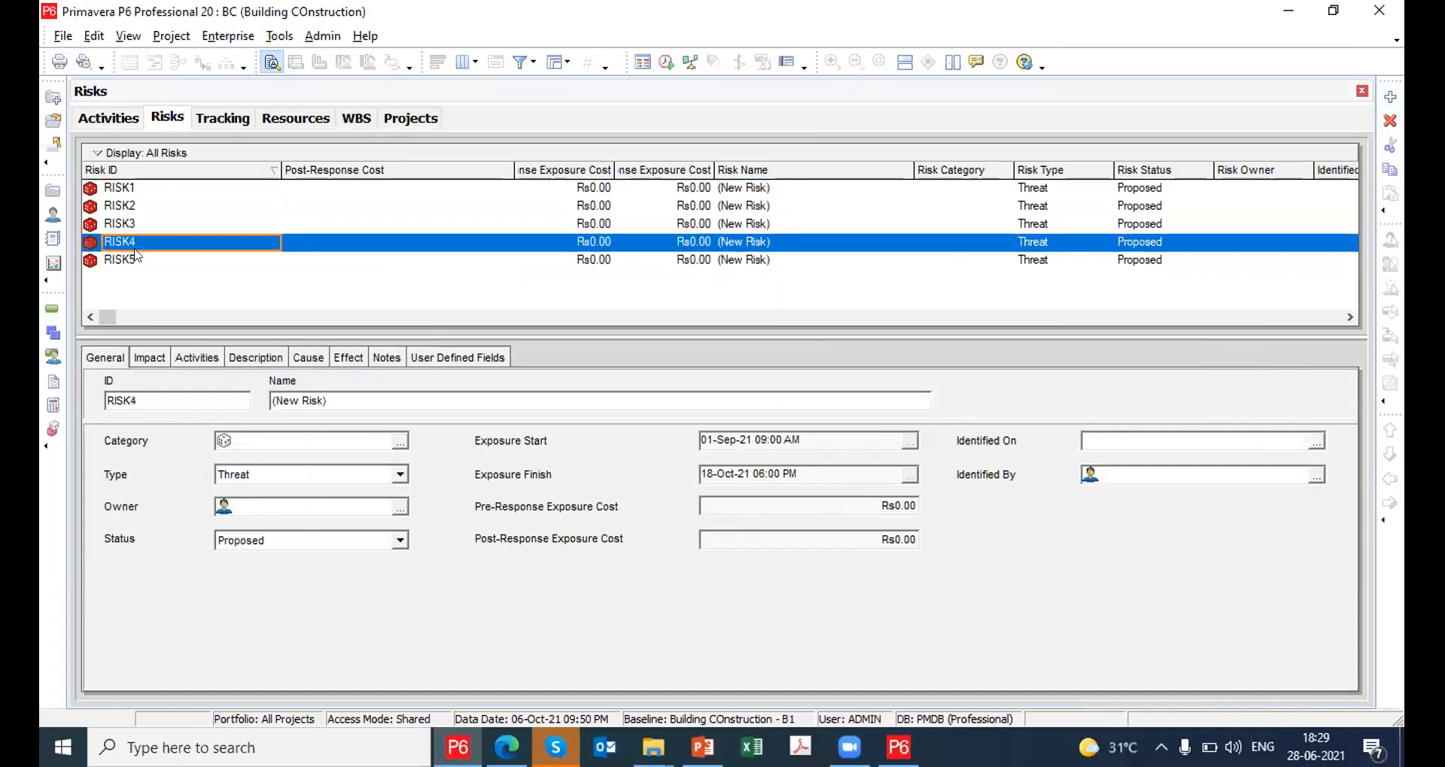
click(138, 260)
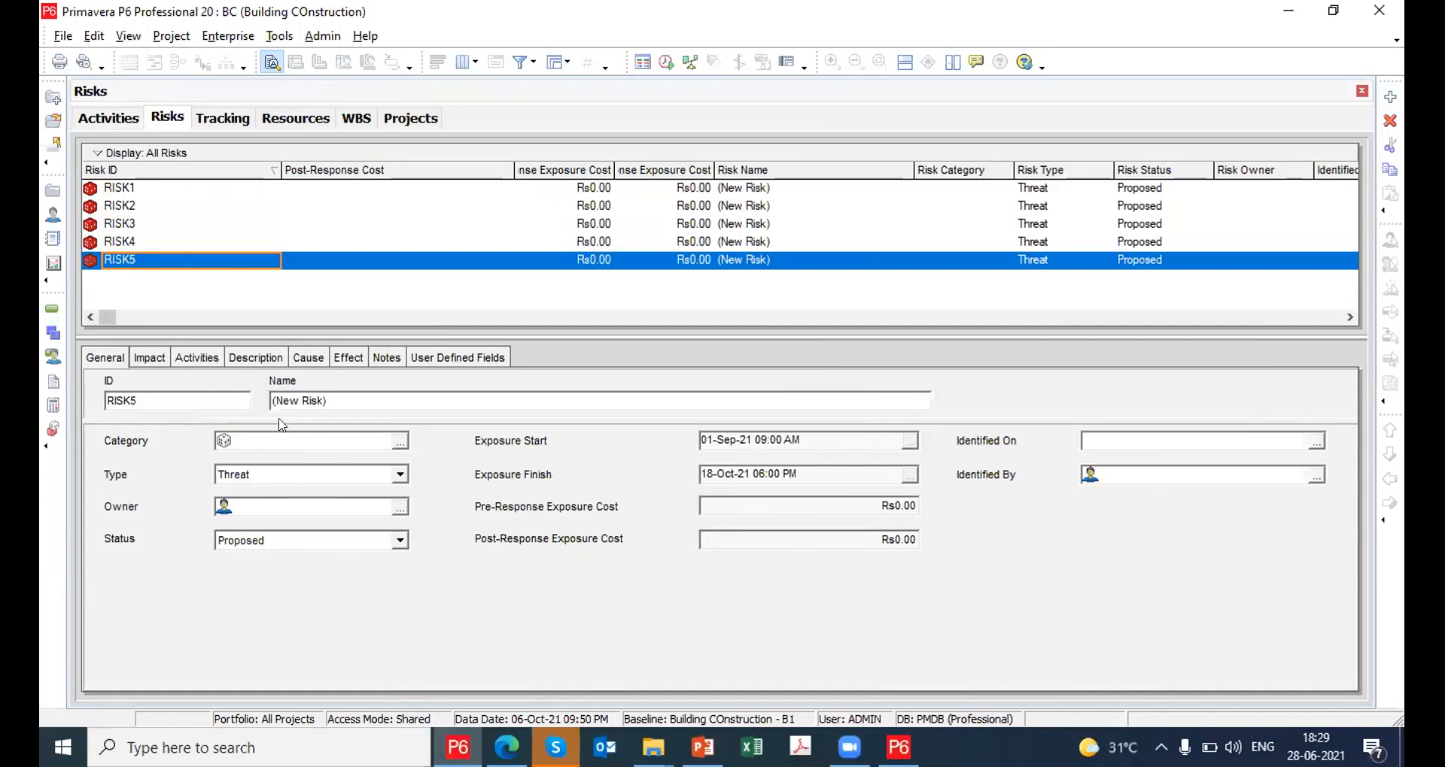
click(343, 475)
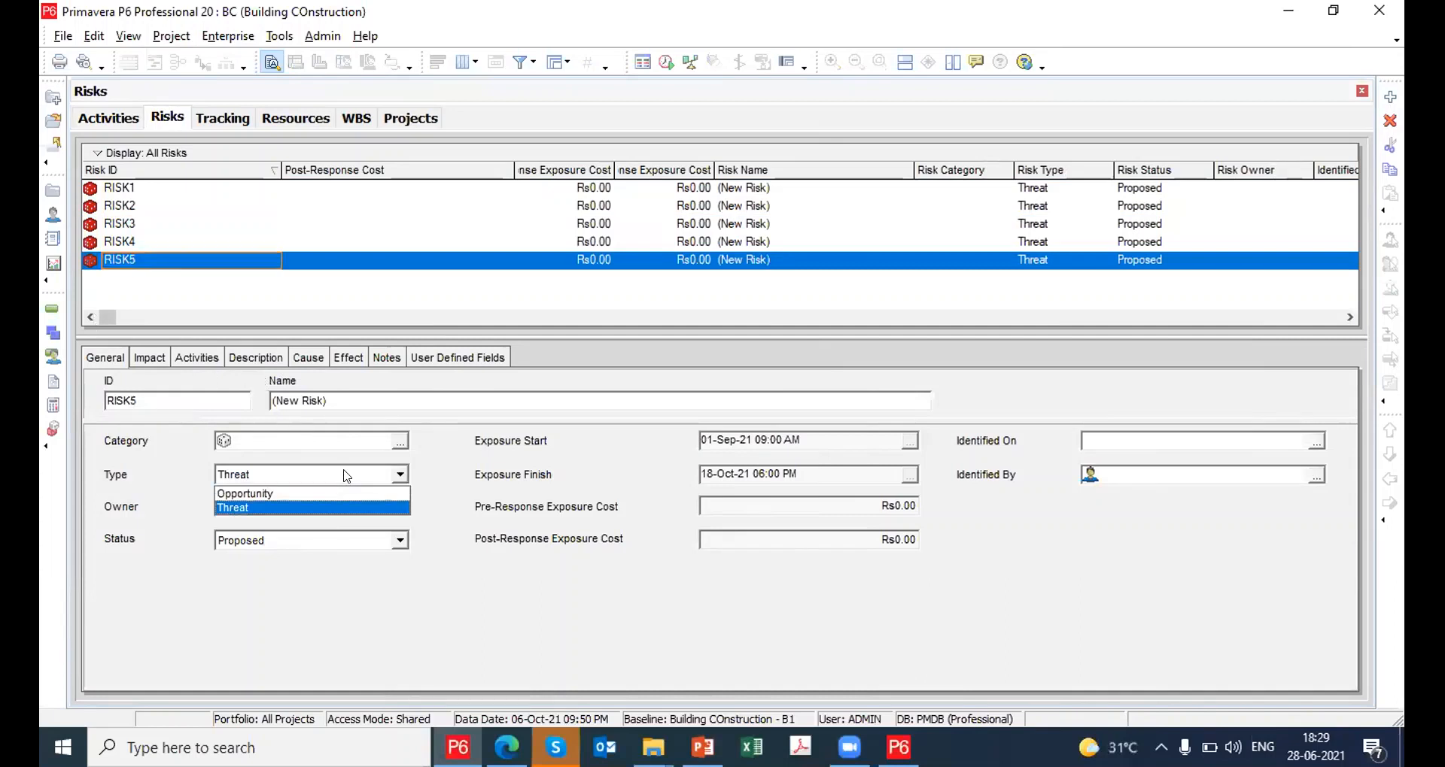
click(346, 475)
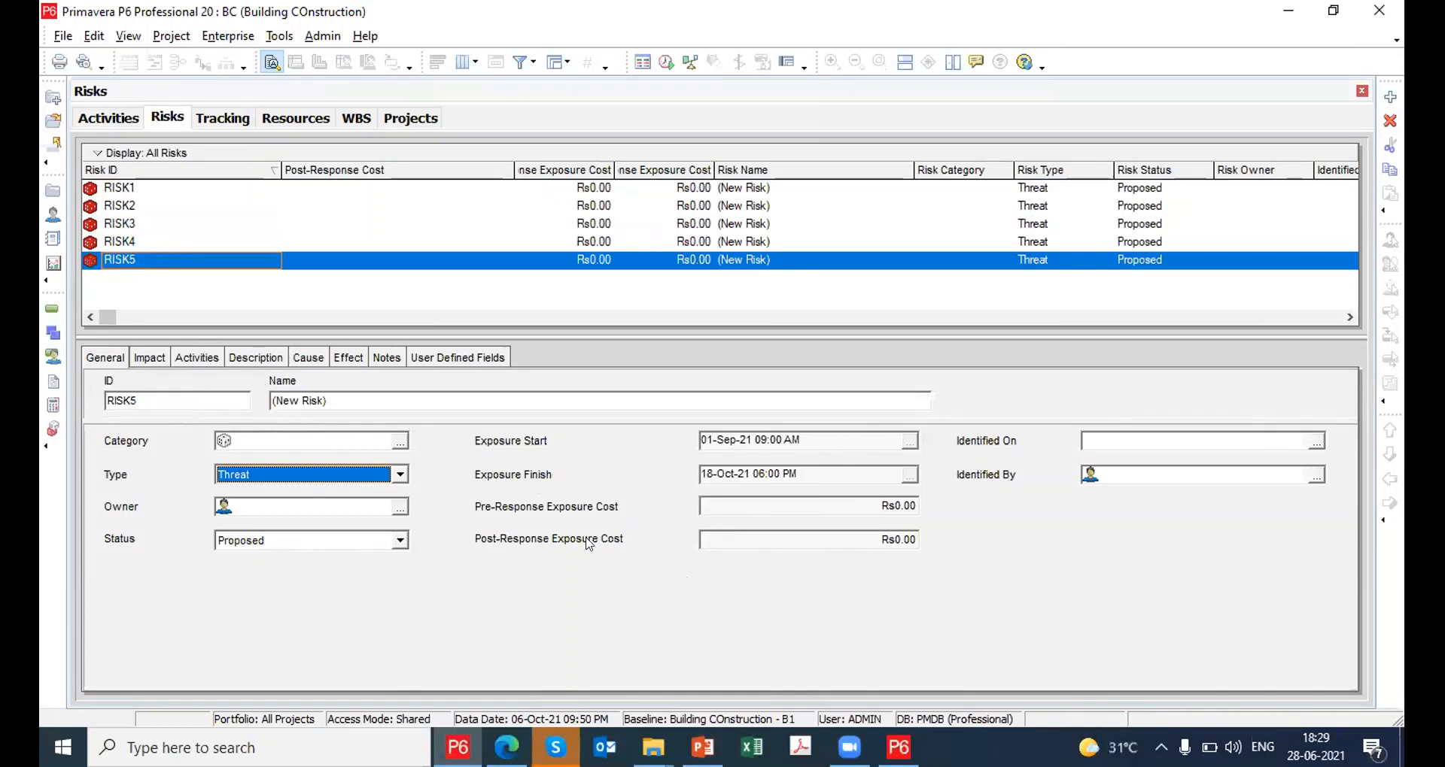
Examine the fifth risk's impact settings and the activity assignments of each of the five risks
click(150, 359)
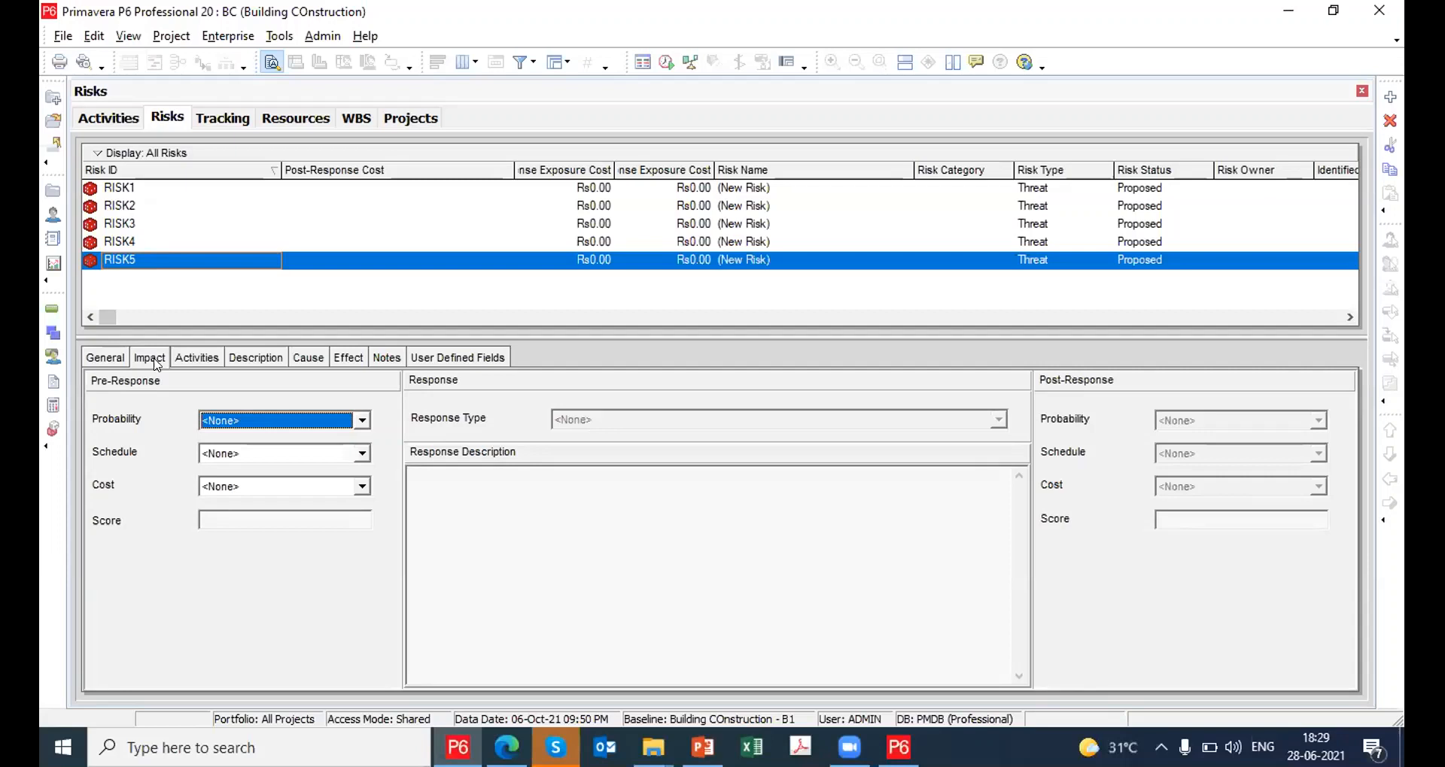
click(193, 360)
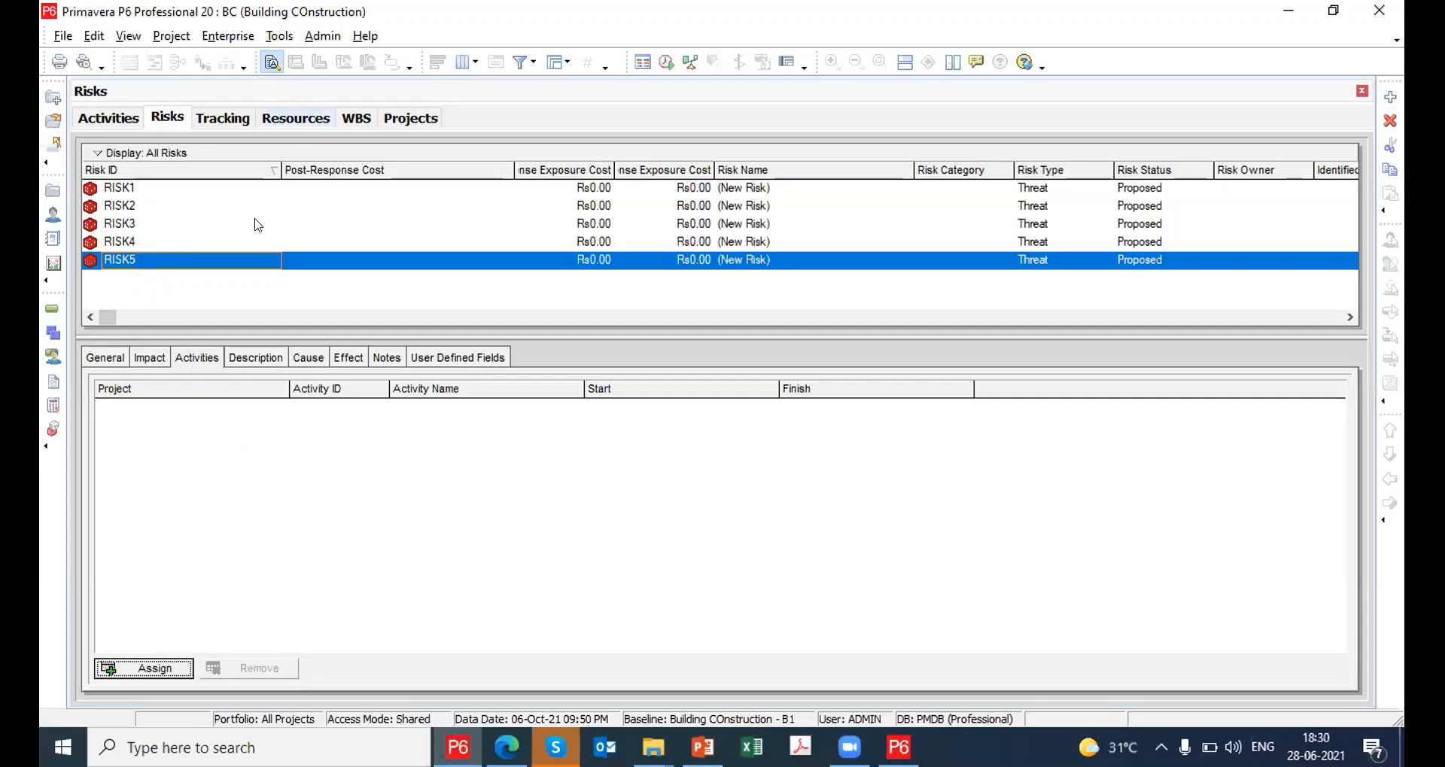
click(152, 186)
click(146, 208)
click(138, 226)
click(134, 245)
click(132, 263)
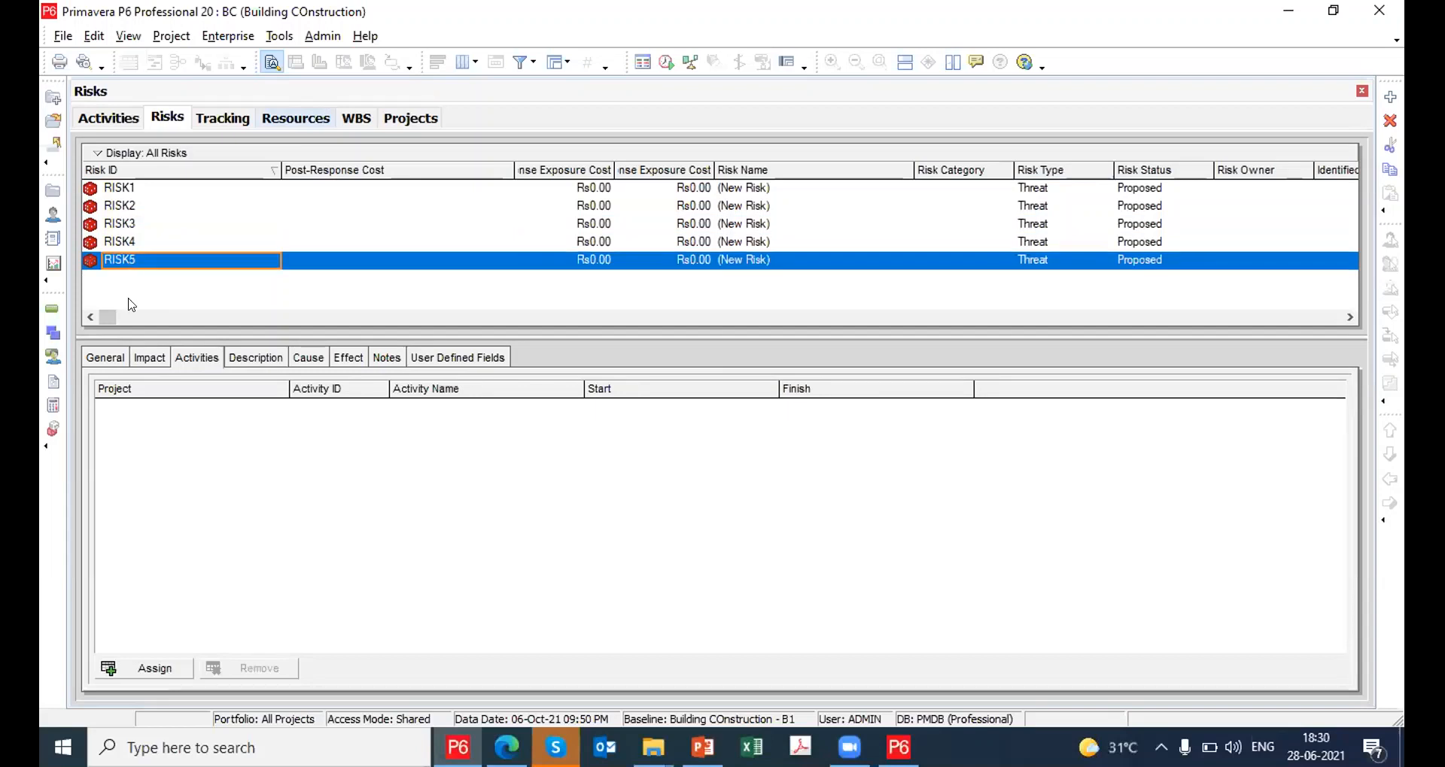